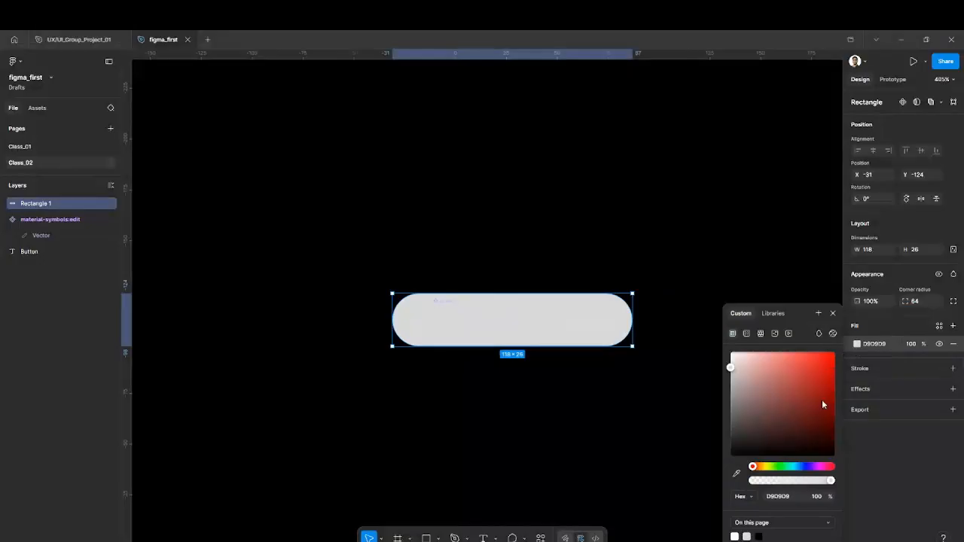
Change the rounded rectangle's fill from grey to a solid teal colour.
left_click_drag(780, 466, 789, 467)
left_click(822, 389)
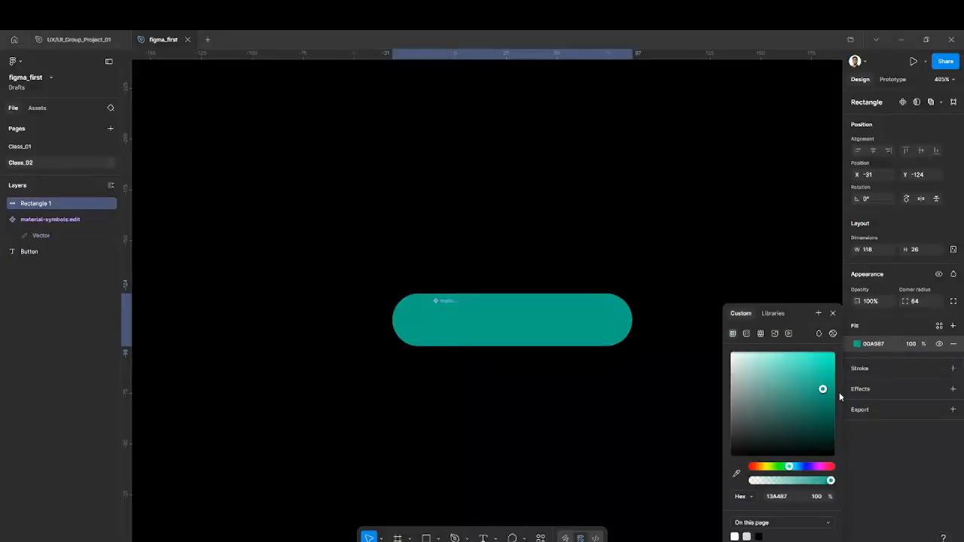
left_click(676, 300)
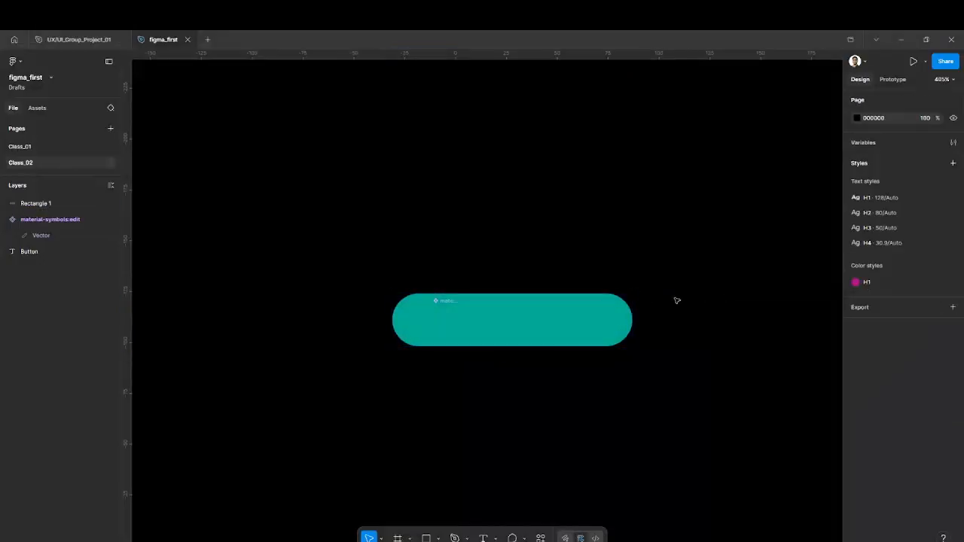
Send the teal rectangle behind the pencil icon and the Button text.
left_click(542, 321)
key("bracketleft")
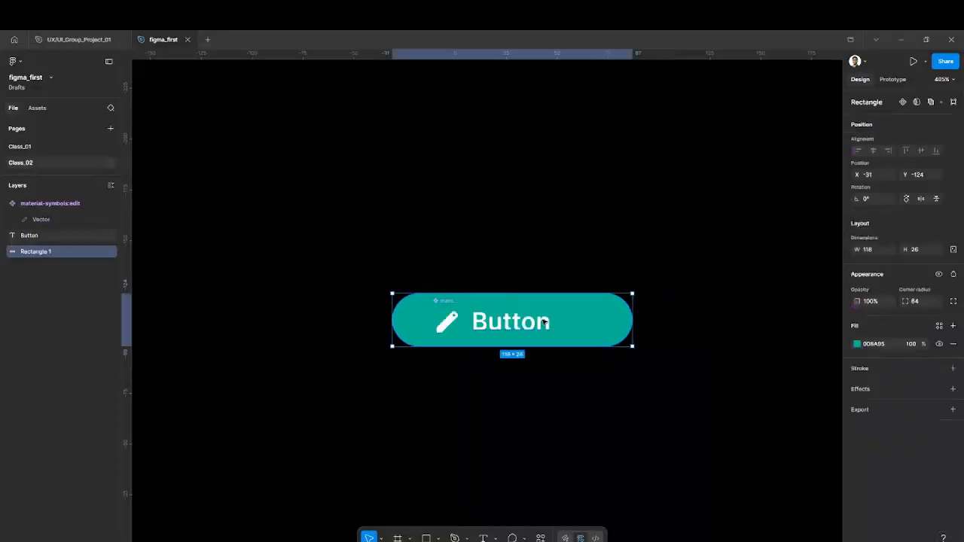
left_click(615, 213)
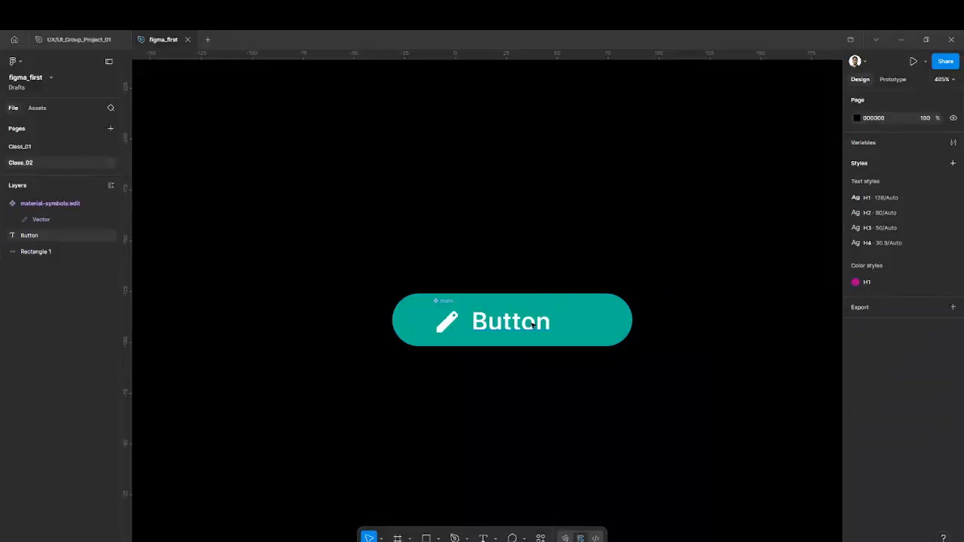
Centre the Button text horizontally and vertically on the teal rectangle.
left_click_drag(531, 327, 533, 323)
left_click(578, 313, "shift")
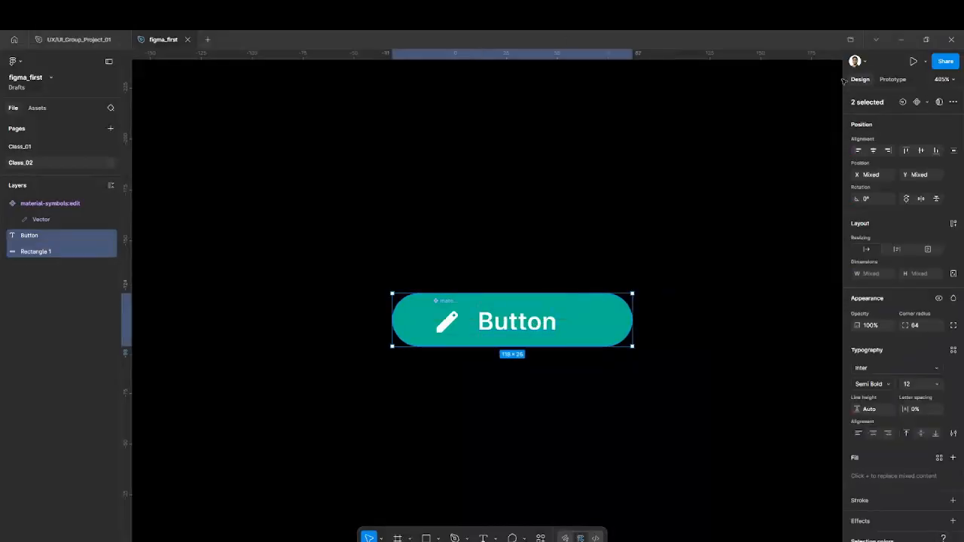
left_click(873, 150)
left_click(920, 150)
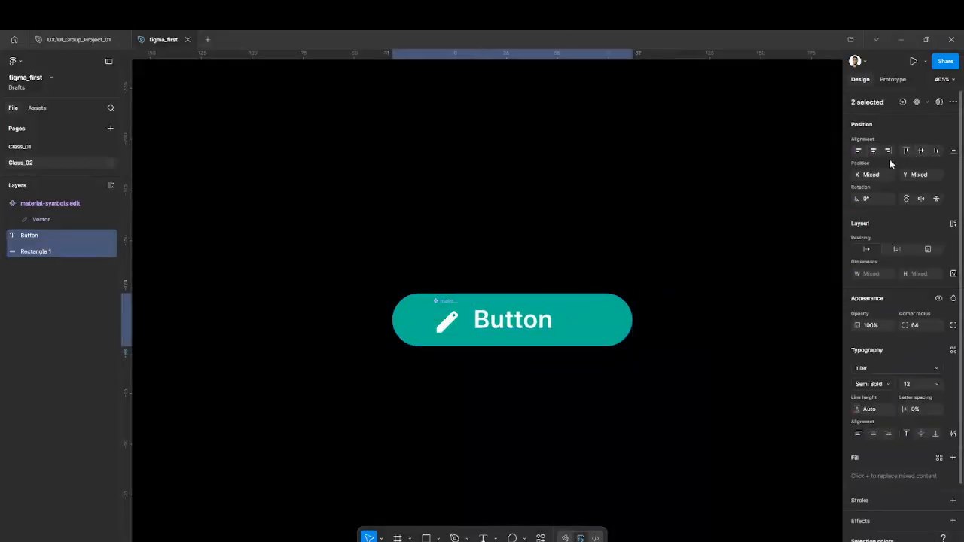
left_click(595, 255)
Align the pencil icon's vertical centre with the teal rectangle.
left_click(447, 327)
left_click(593, 332, "shift")
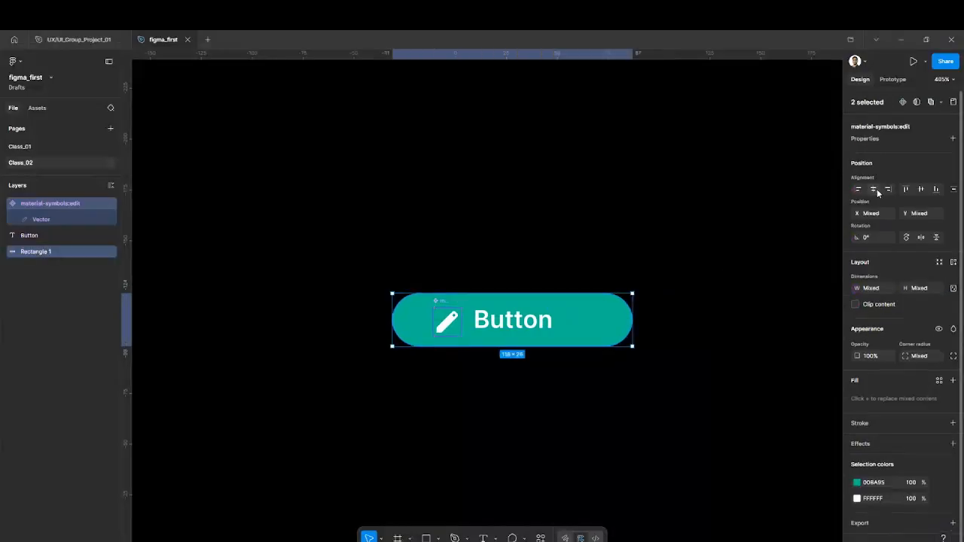
left_click(920, 189)
left_click(642, 245)
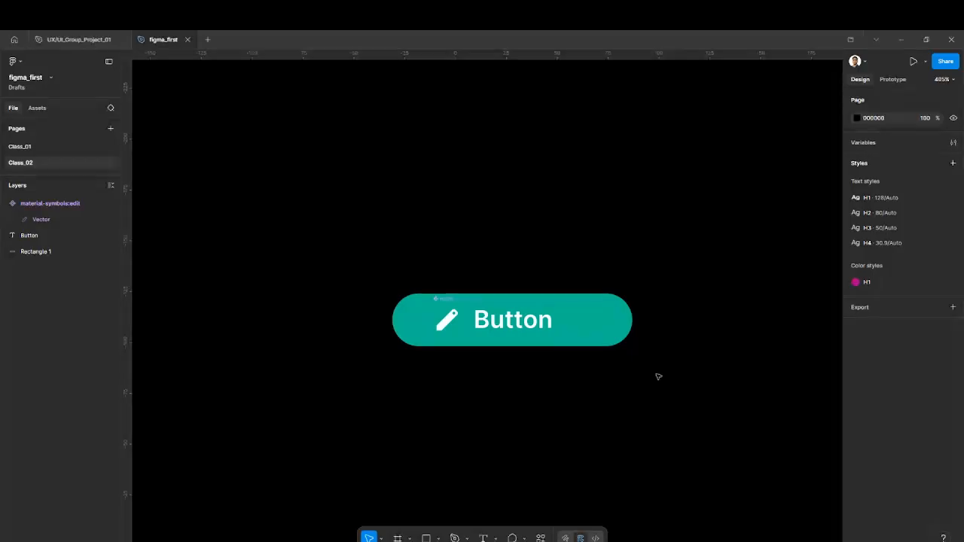
Duplicate the Button text above the teal rectangle and offset the copy slightly to the right of the original.
left_click(536, 323)
left_click_drag(536, 322, 512, 245)
left_click_drag(512, 245, 587, 247)
key("Delete")
key("Delete")
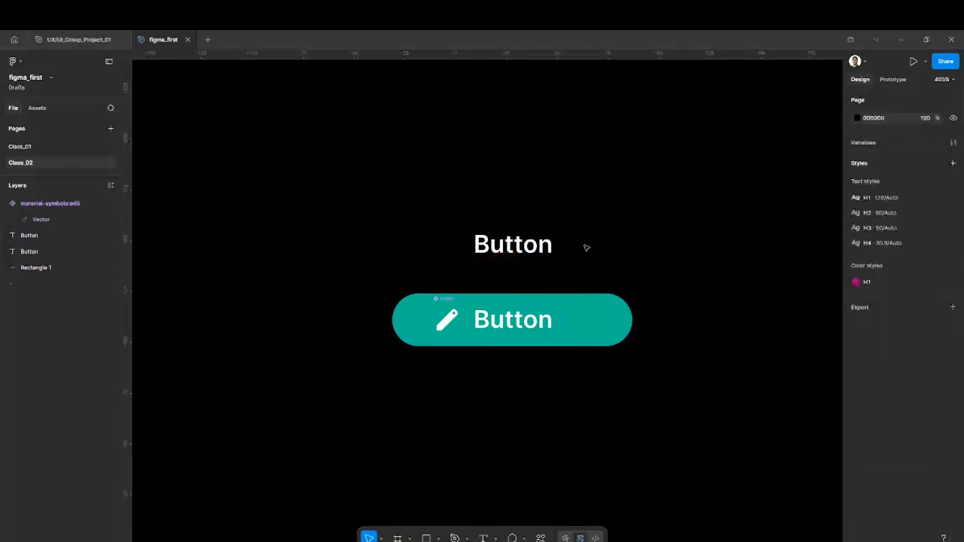
left_click_drag(527, 243, 556, 247)
left_click(622, 241)
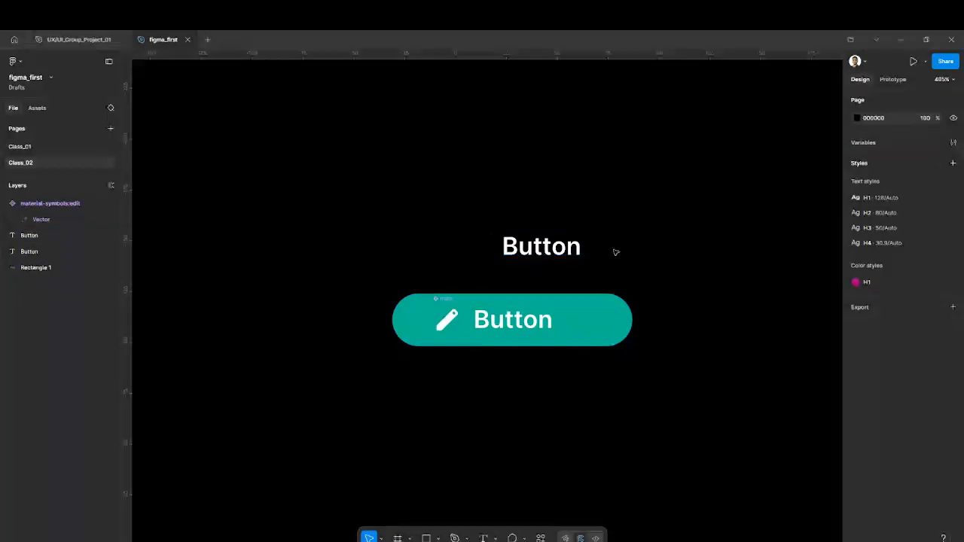
Try left-aligning the two Button texts and undo the alignment.
left_click(546, 249)
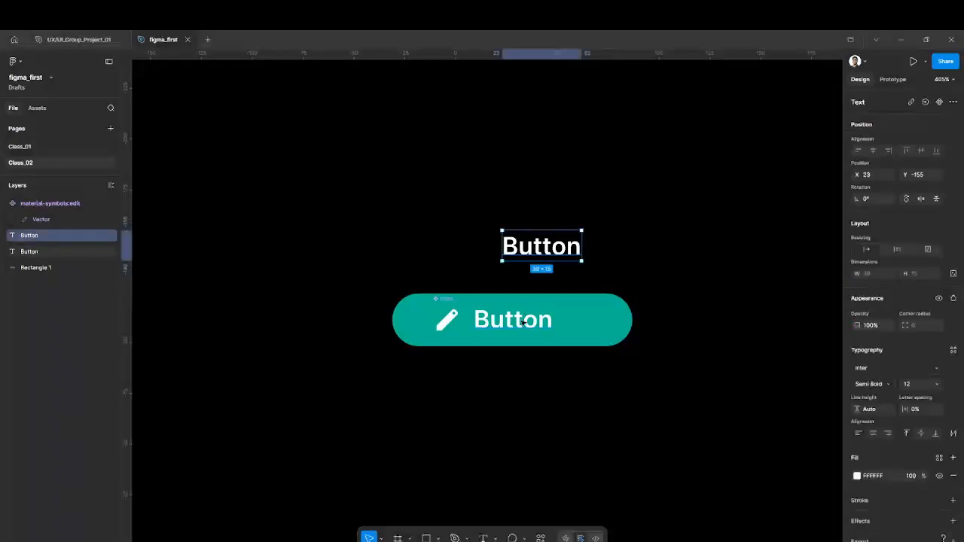
left_click(524, 322)
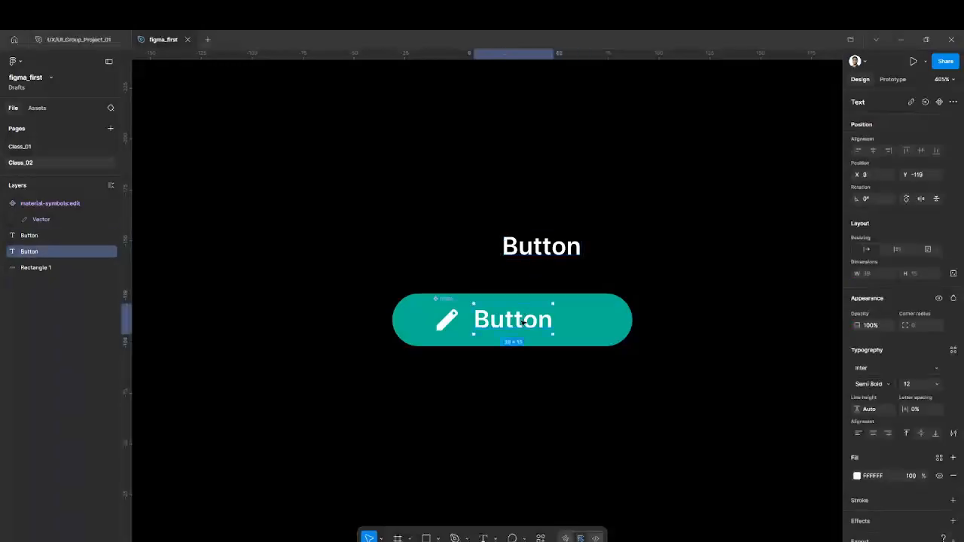
left_click(634, 267)
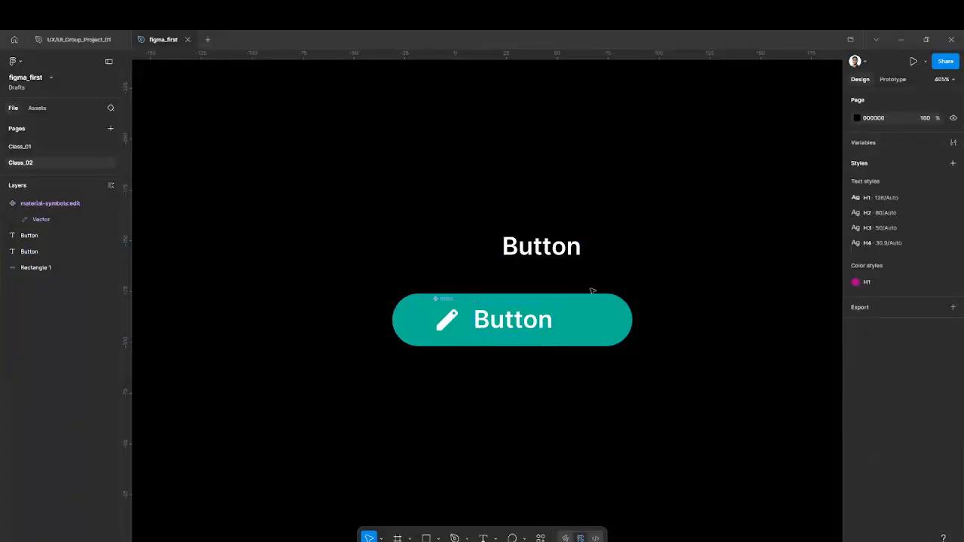
left_click(533, 320)
left_click(541, 259, "shift")
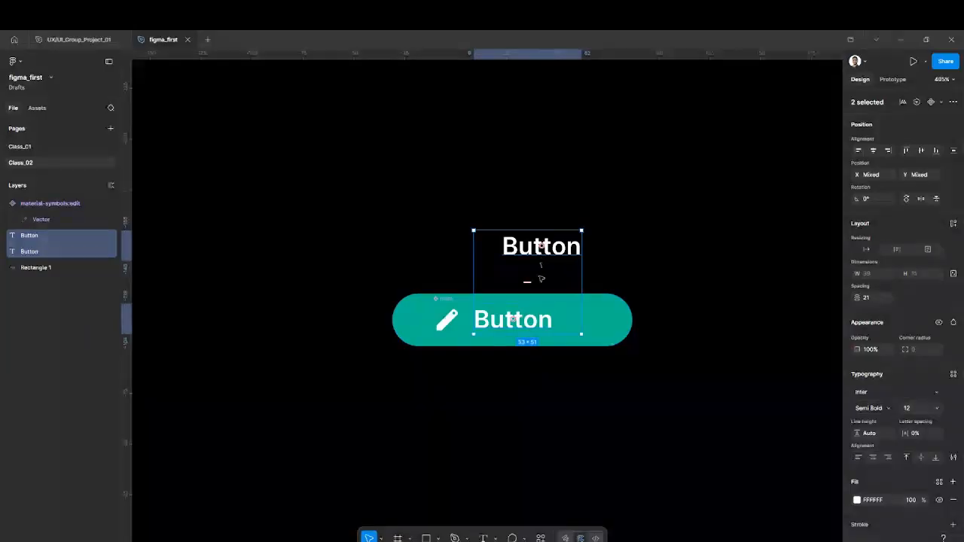
left_click(856, 152)
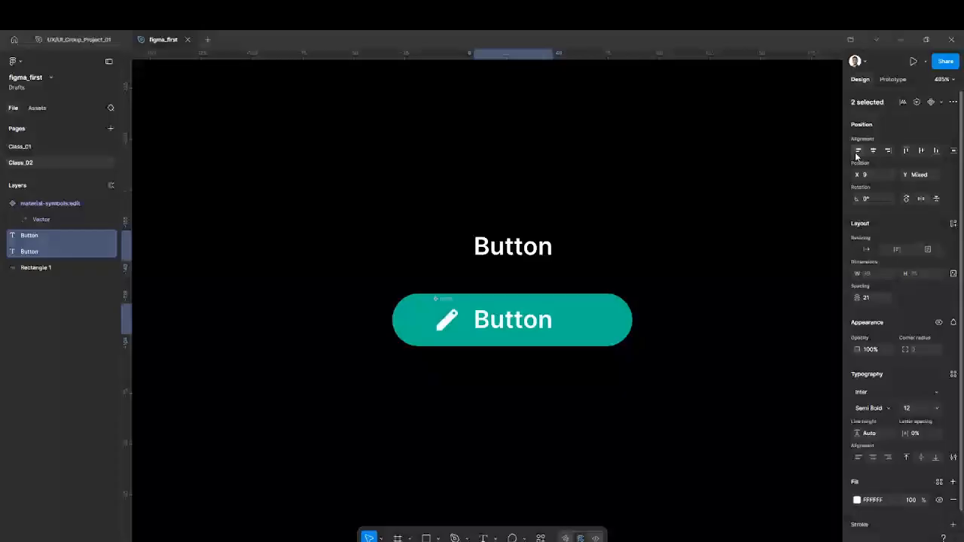
key("ctrl+z")
left_click(638, 274)
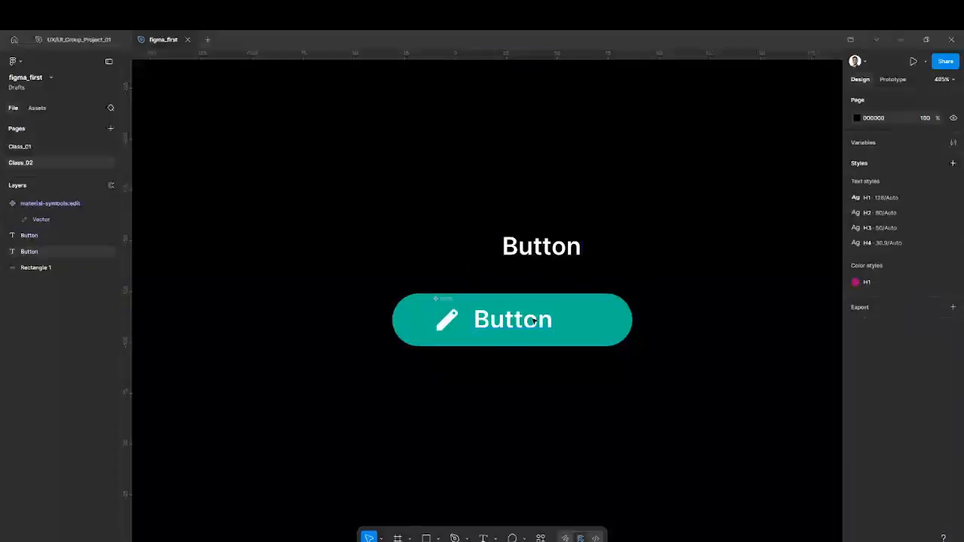
Try right-aligning the two Button texts and undo the alignment.
left_click(536, 320)
left_click(558, 248, "shift")
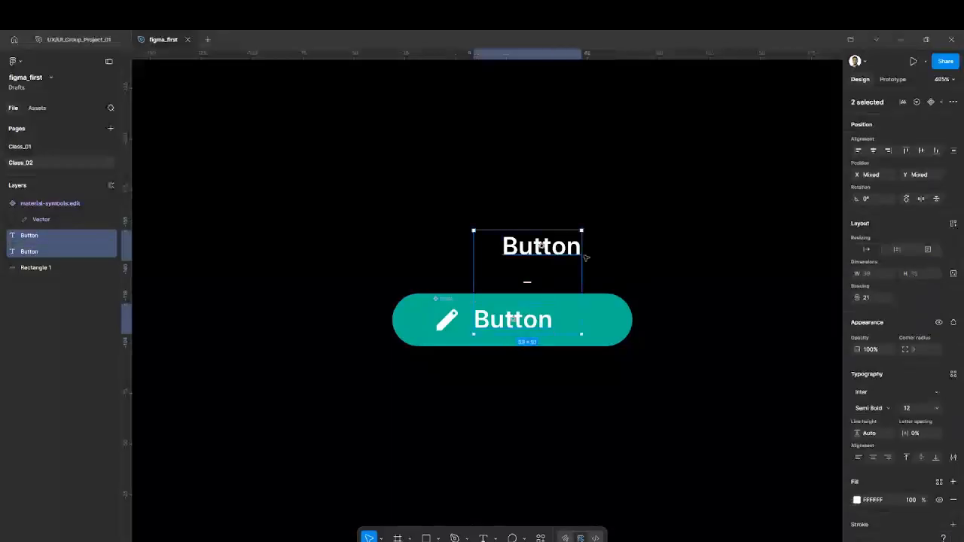
left_click(888, 151)
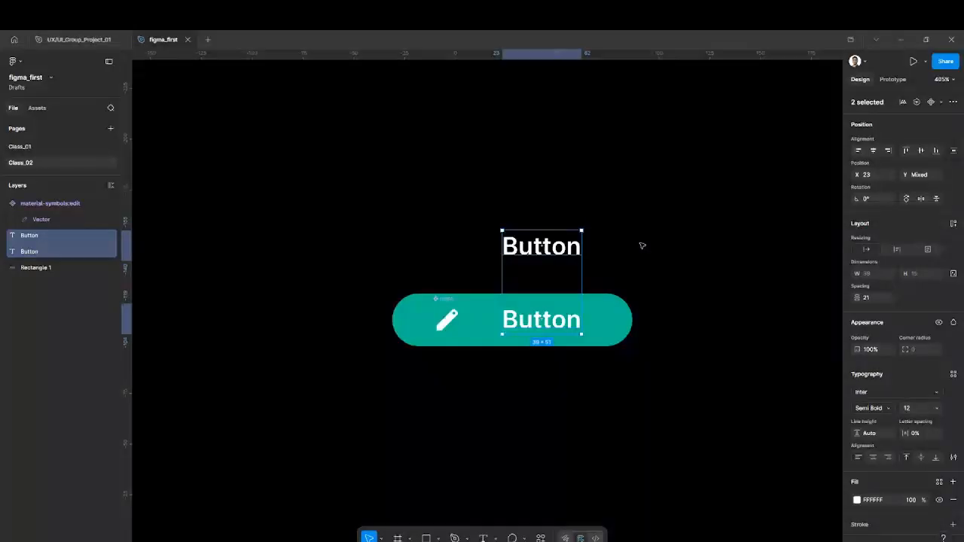
key("ctrl+z")
key("ctrl+z")
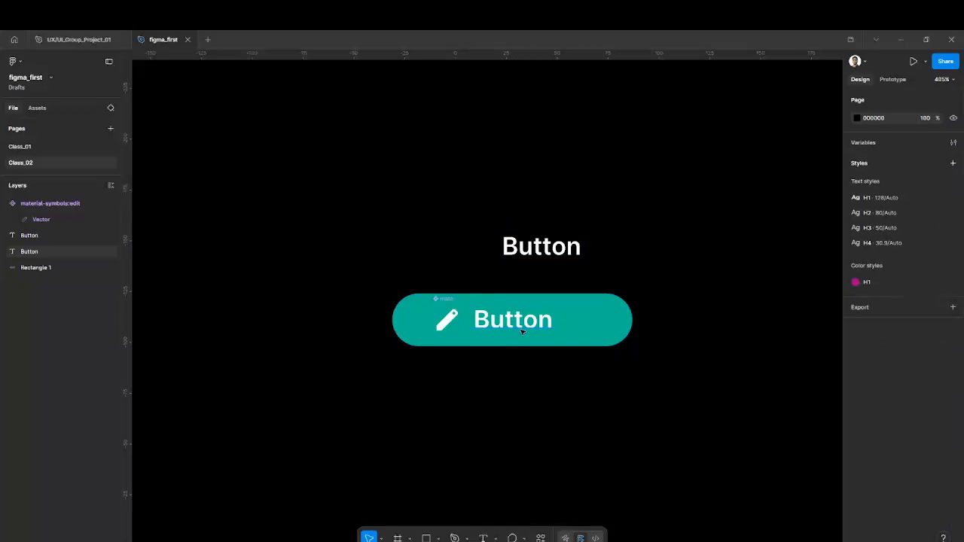
Try aligning the two Button texts on their horizontal centres and undo the alignment.
mouse_move(521, 331)
left_mouse_down()
mouse_move(534, 329)
mouse_move(510, 333)
left_mouse_up()
left_click(536, 249, "shift")
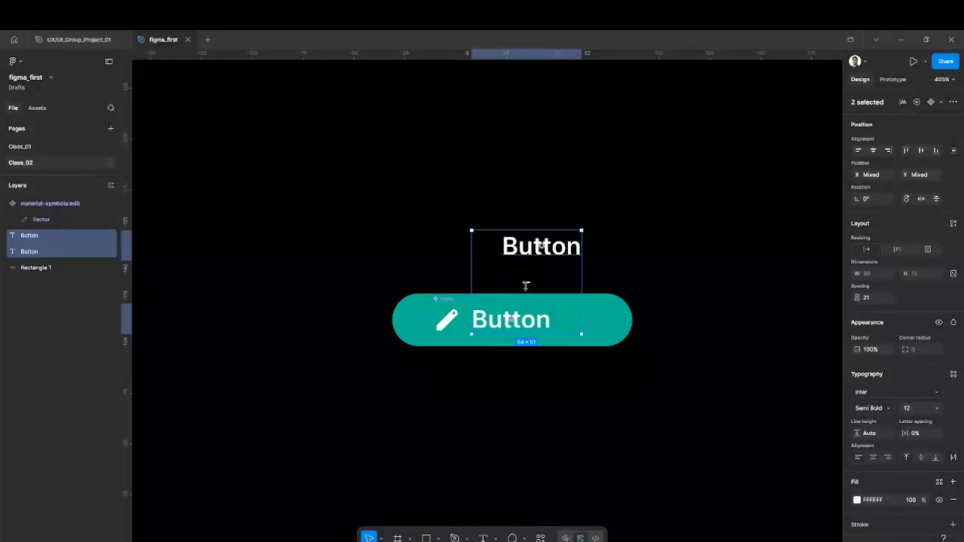
left_click(872, 149)
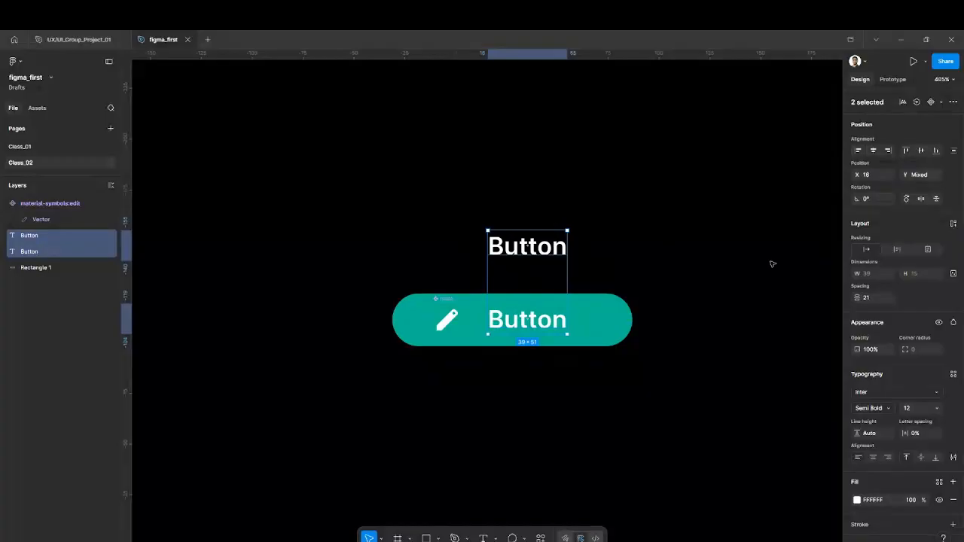
key("ctrl+z")
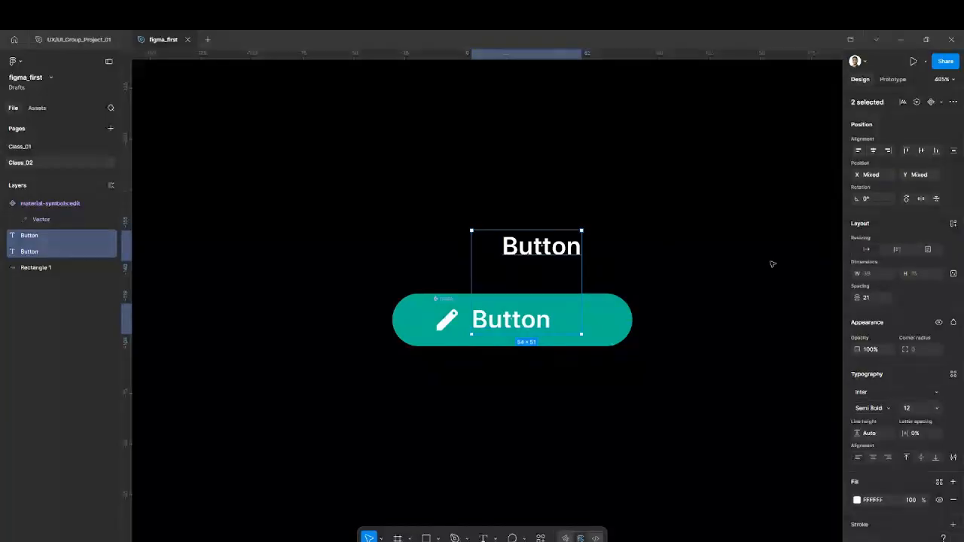
left_click(586, 202)
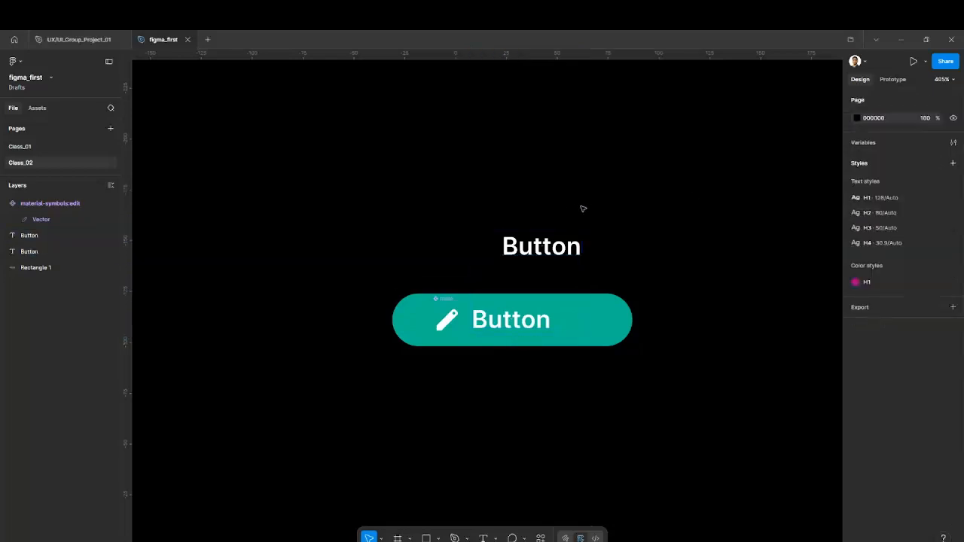
left_click(536, 248)
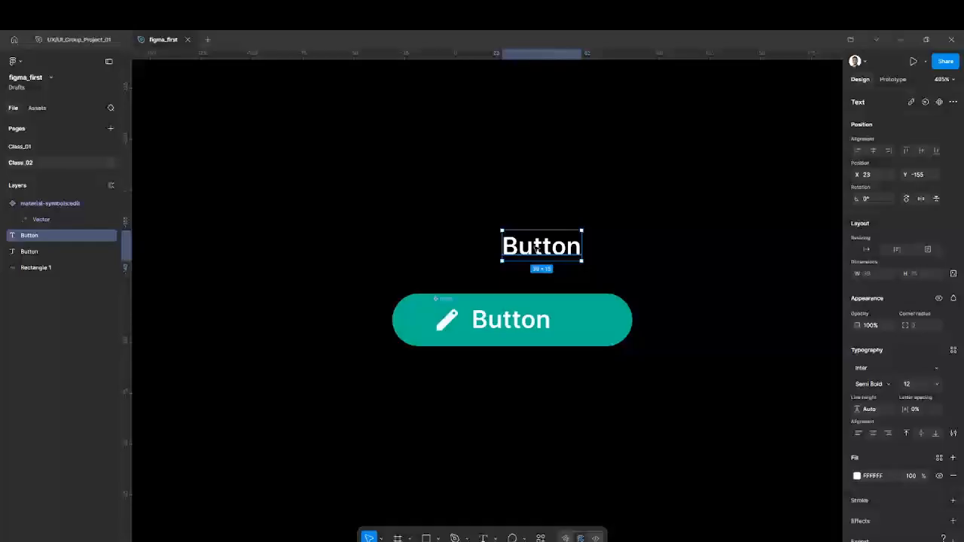
left_click(512, 320, "shift")
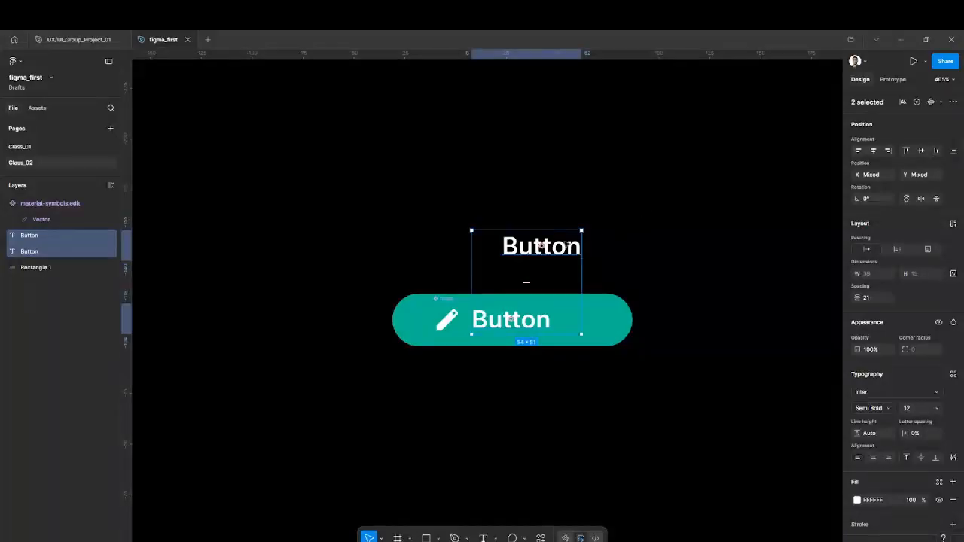
left_click(559, 252)
left_click(655, 250)
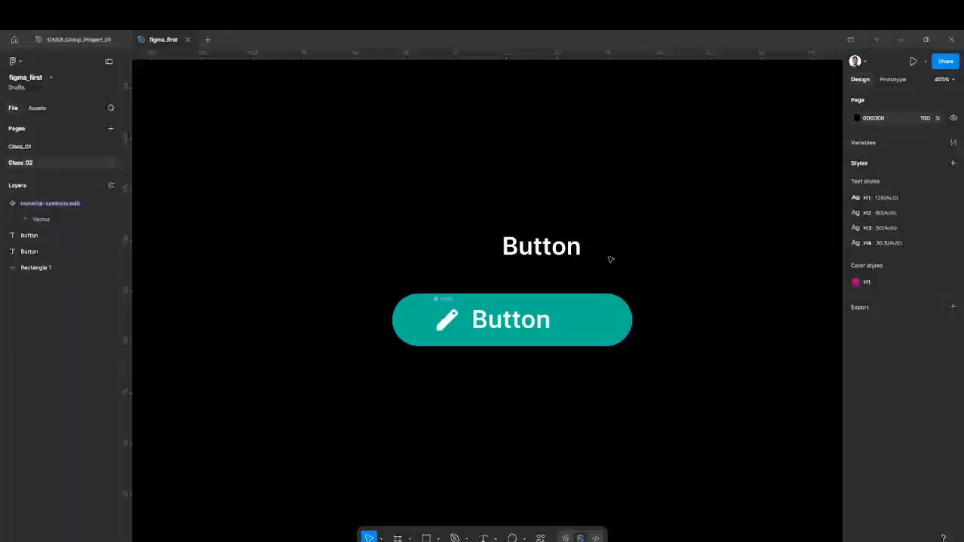
left_click(519, 322)
left_click(554, 258, "shift")
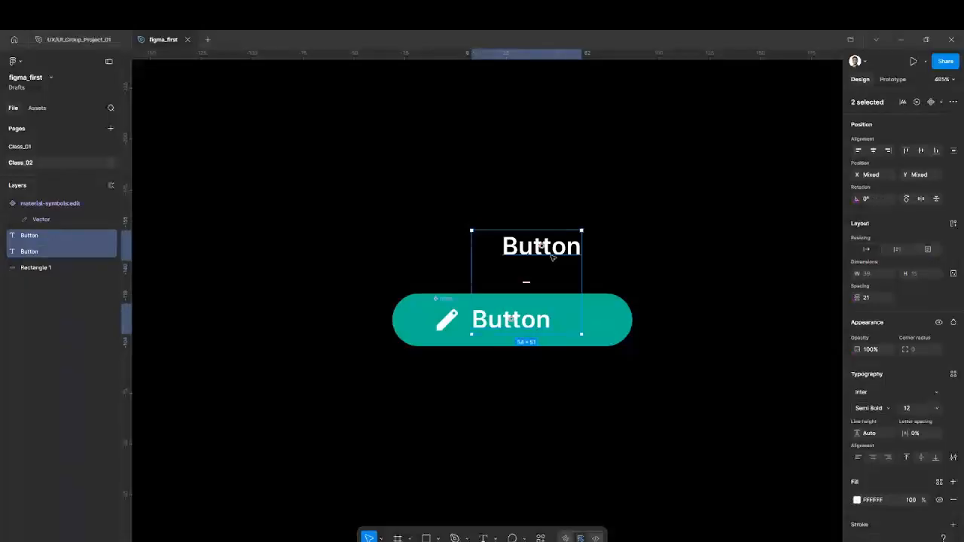
left_click(631, 172)
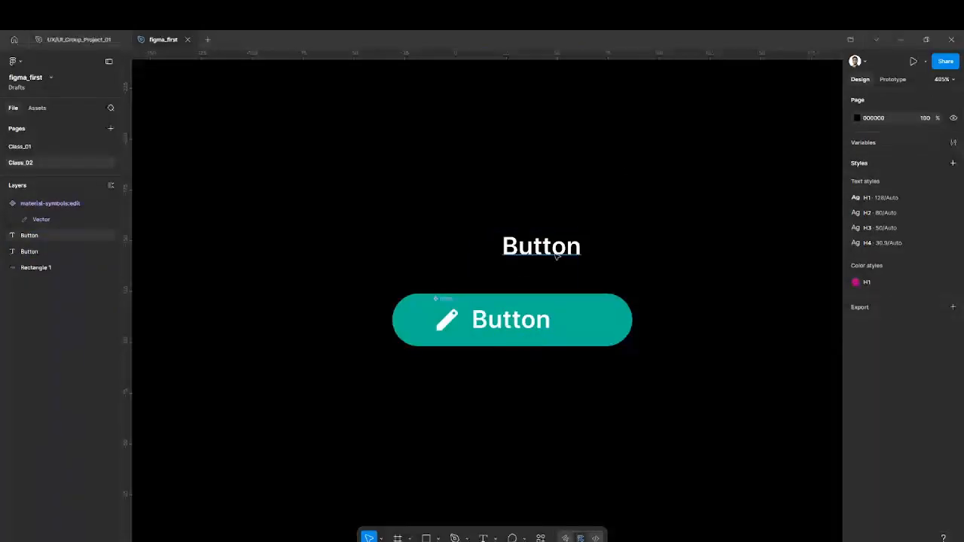
Delete the duplicate Button text above the teal rectangle.
mouse_move(556, 255)
left_mouse_down()
mouse_move(552, 242)
mouse_move(524, 249)
mouse_move(550, 241)
left_mouse_up()
left_click(581, 222)
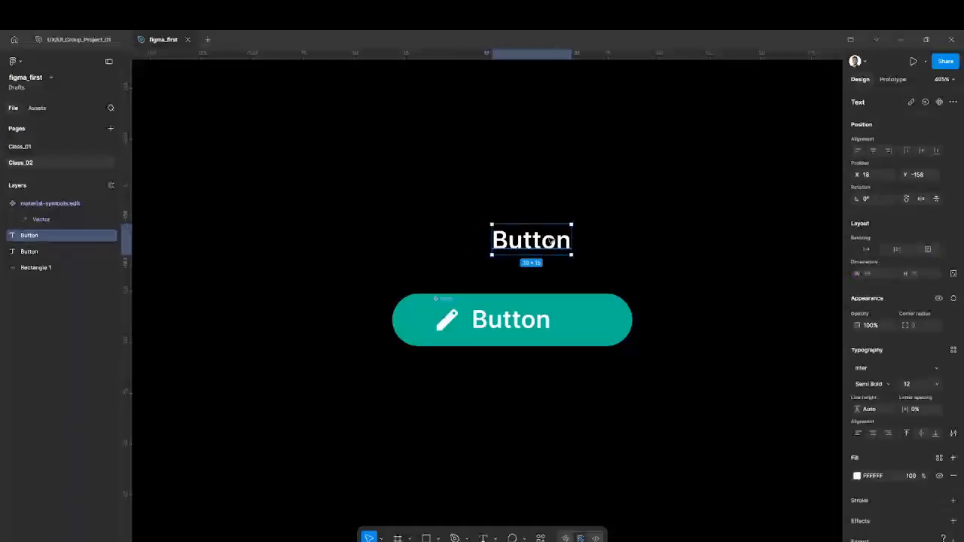
key("Delete")
scroll(574, 335, "down", 4)
scroll(577, 338, "up", 1)
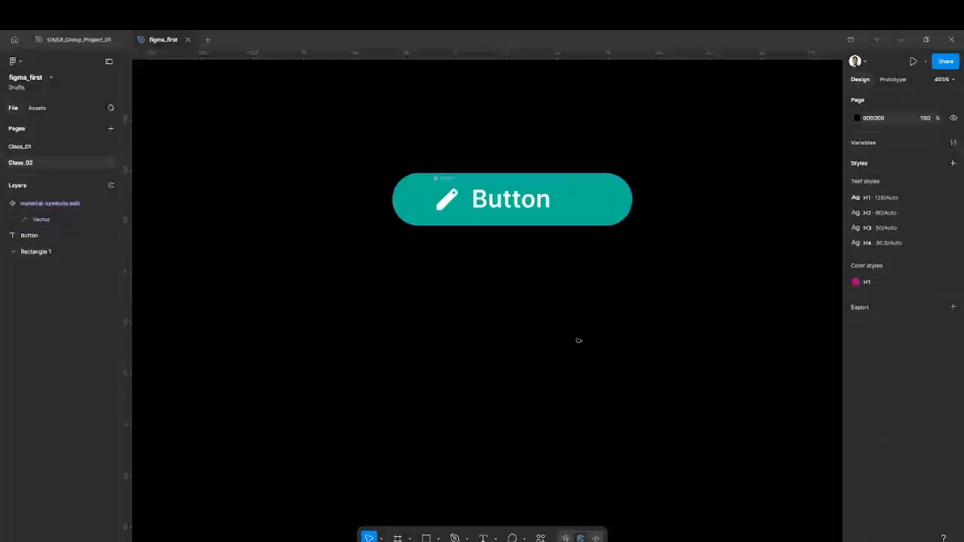
left_click(444, 181)
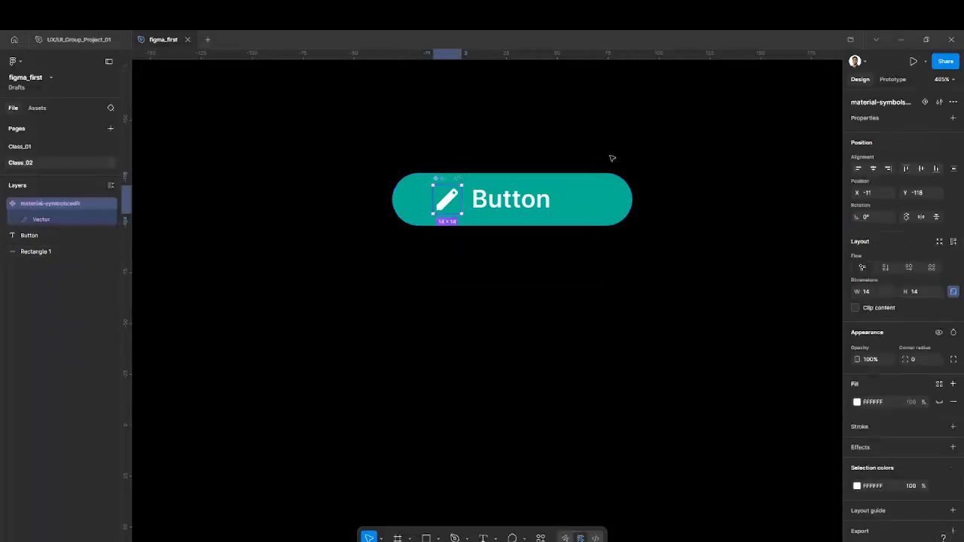
left_click(716, 238)
left_click_drag(695, 244, 427, 153)
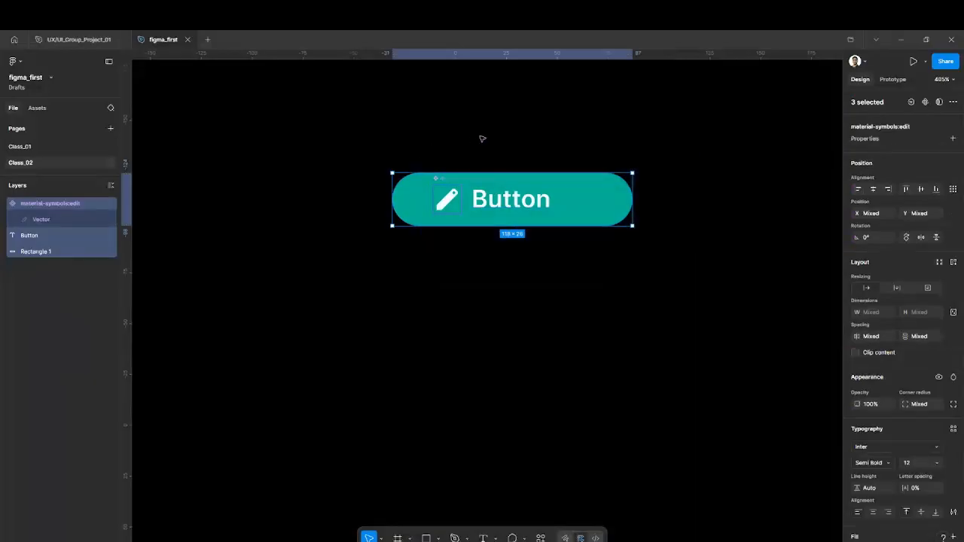
left_click(550, 149)
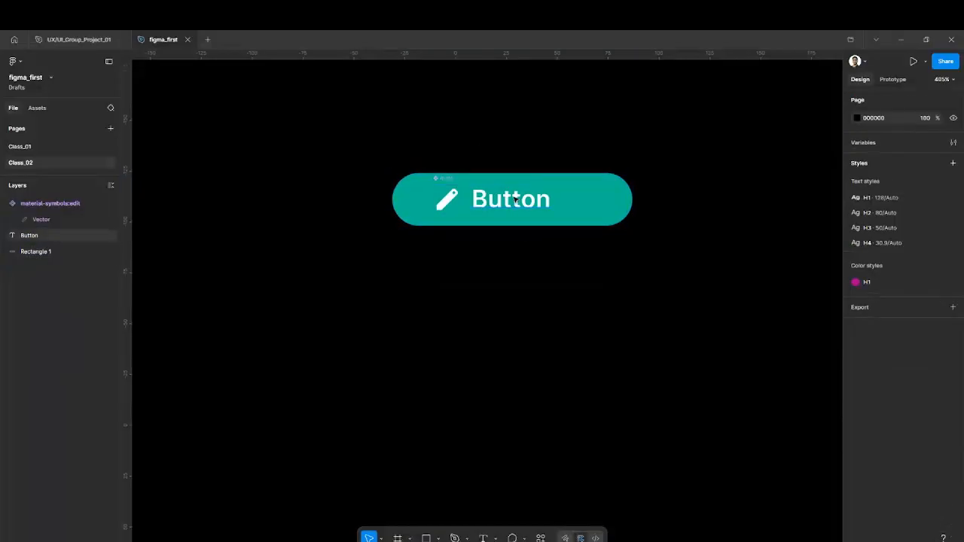
Reposition the Button text, pencil icon and teal rectangle so the icon and text sit vertically centred on the shape, with the text at Y -120.
left_click_drag(517, 199, 509, 194)
left_click(448, 202)
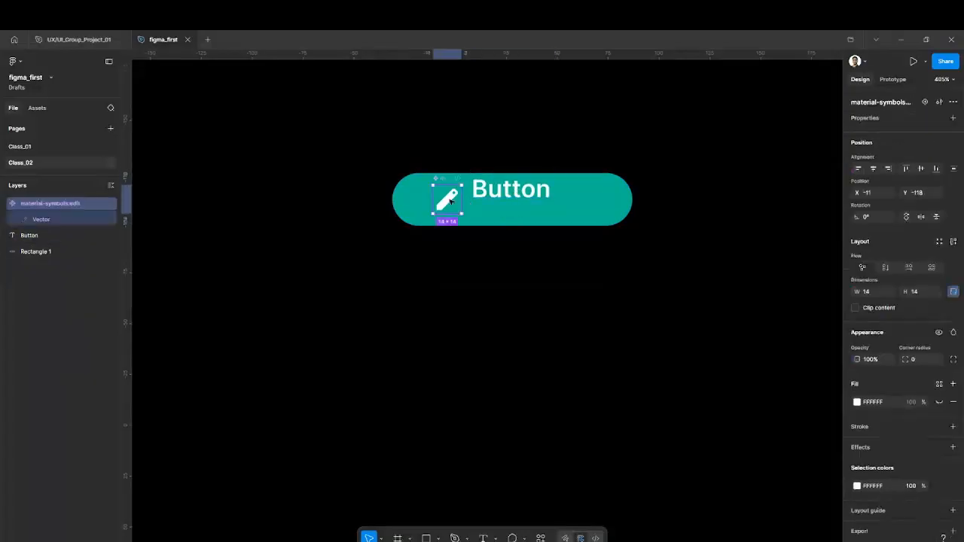
mouse_move(593, 211)
left_mouse_down()
mouse_move(588, 201)
mouse_move(610, 217)
mouse_move(582, 191)
mouse_move(585, 199)
mouse_move(534, 204)
mouse_move(537, 190)
mouse_move(523, 199)
left_mouse_up()
left_click(523, 193)
left_click(447, 201)
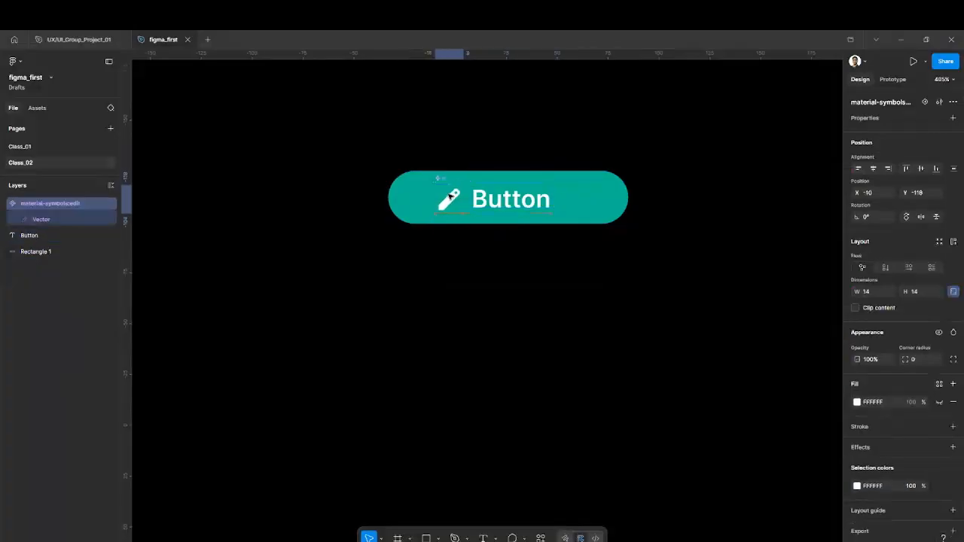
left_click(513, 195)
key("Up")
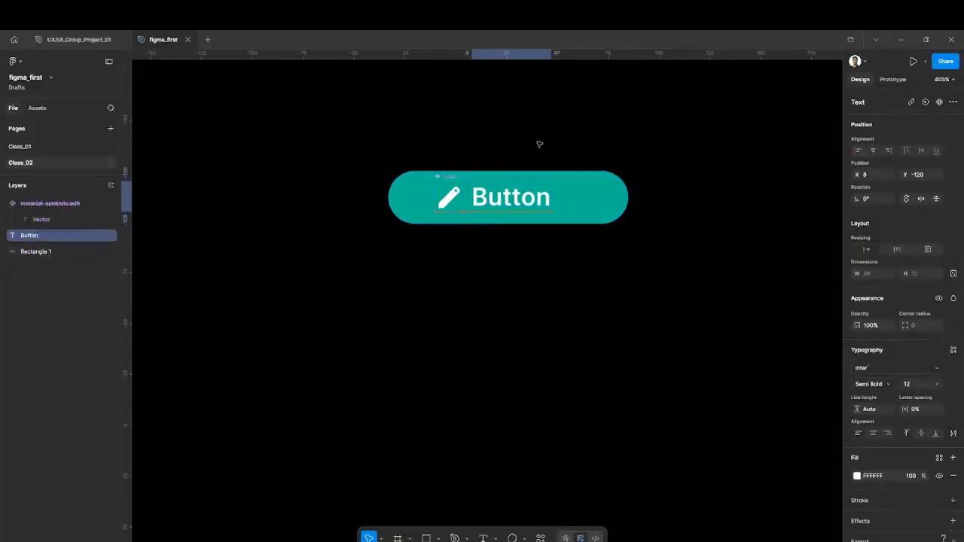
left_click(618, 146)
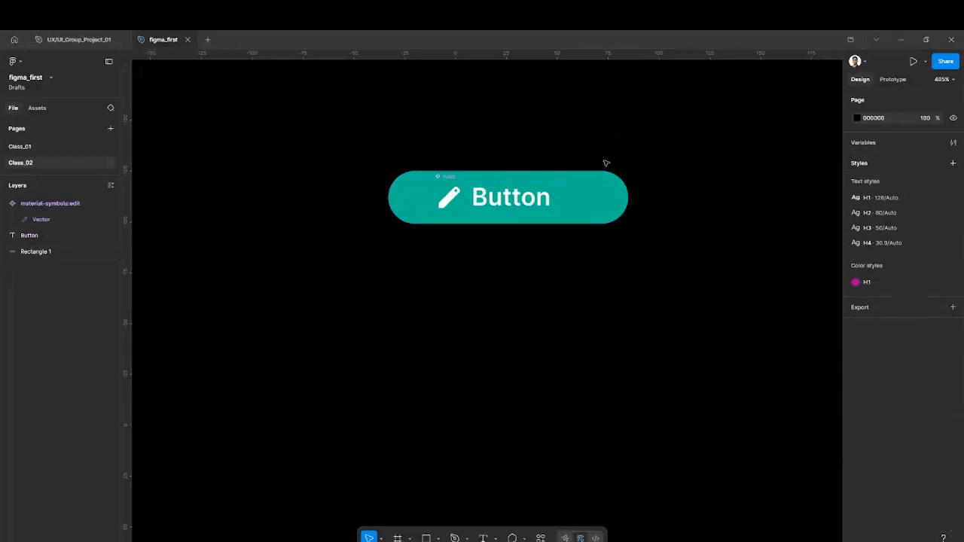
Place a copy of the Button text straight below the teal button at X 8, Y -47.
left_click(537, 192)
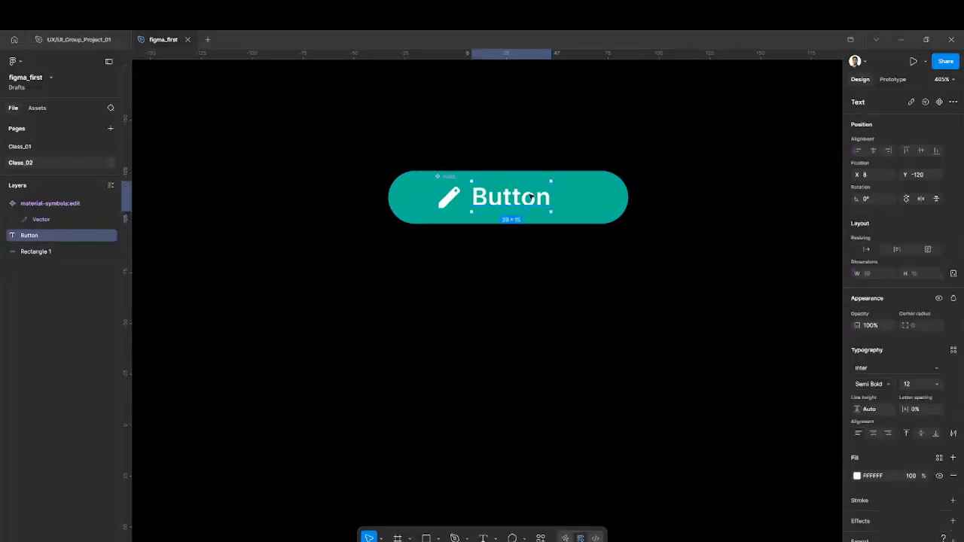
left_click_drag(529, 199, 532, 348)
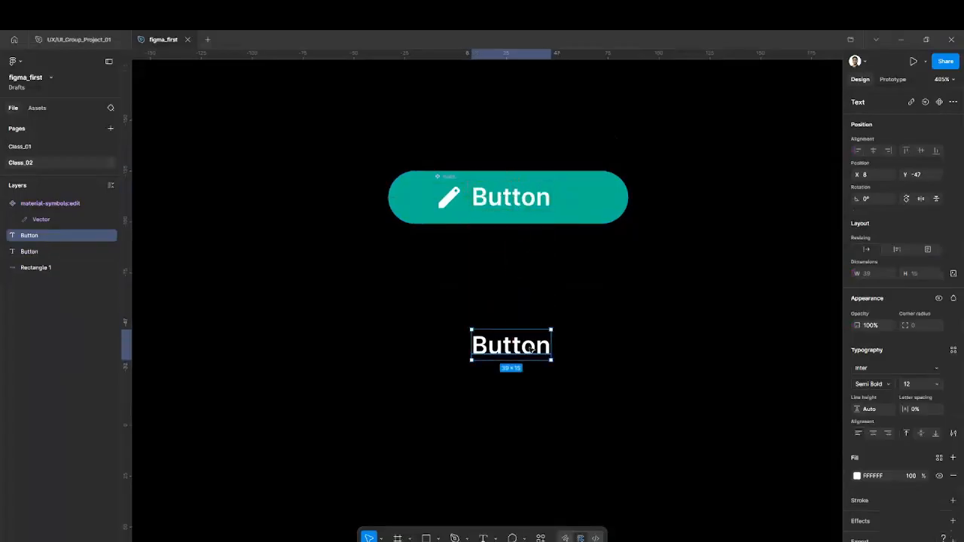
left_click(586, 327)
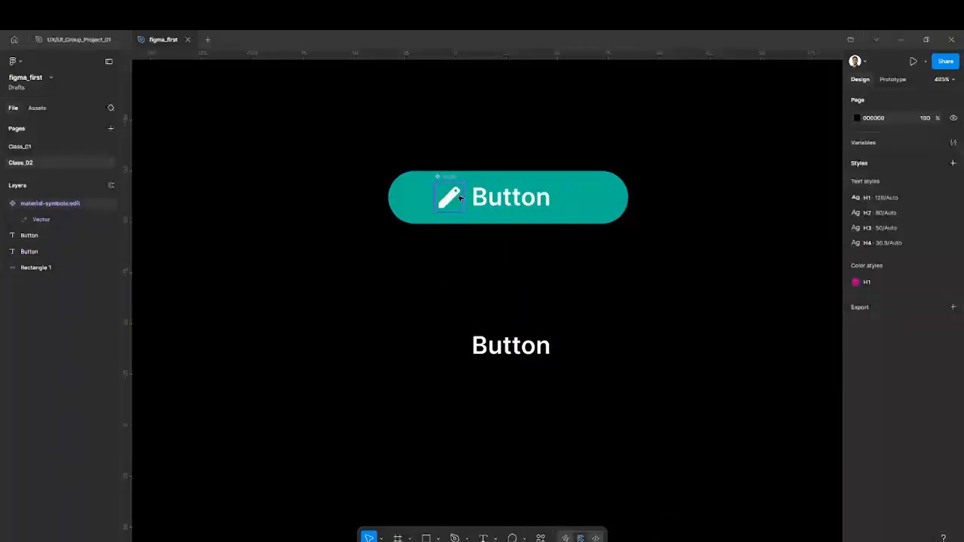
Place a copy of the pencil icon on the empty canvas below and to the left of the teal button.
left_click(457, 198)
mouse_move(457, 197)
left_mouse_down()
mouse_move(376, 218)
mouse_move(331, 291)
left_mouse_up()
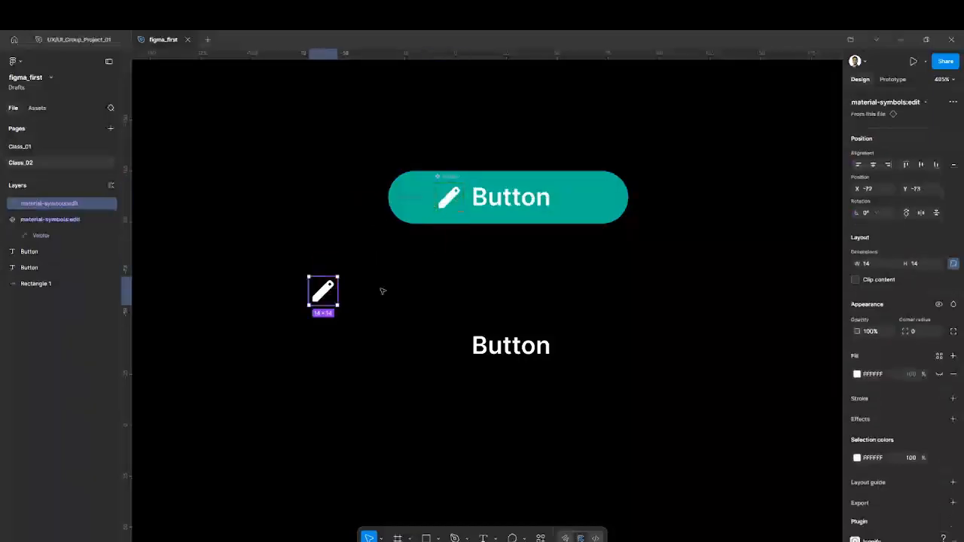
left_click(514, 305)
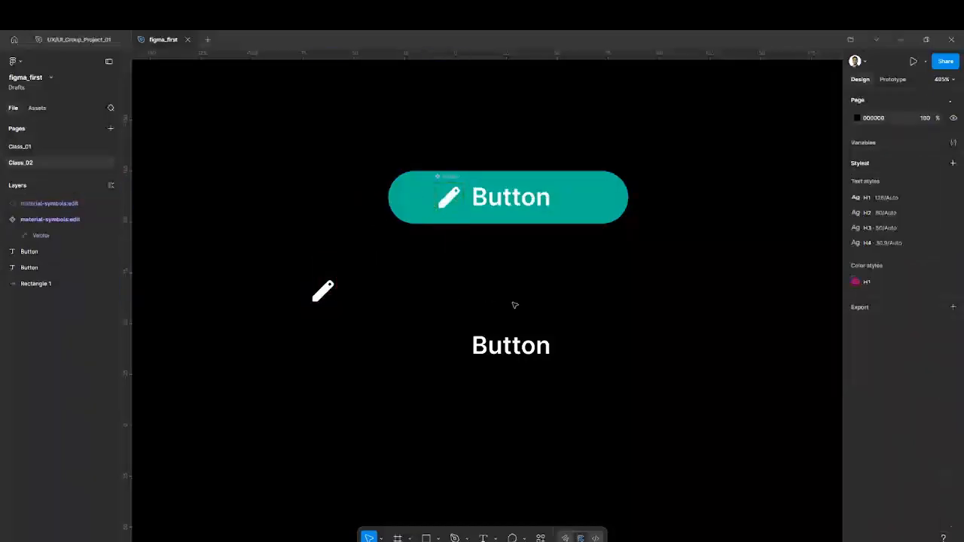
Wrap the copied Button text below the teal button in an auto layout frame.
left_click(517, 354)
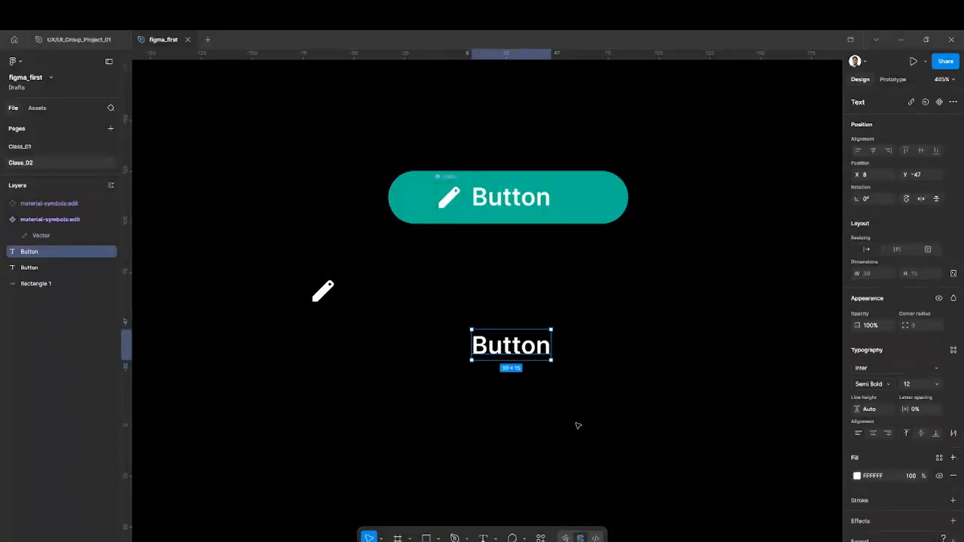
key("ctrl+shift+a")
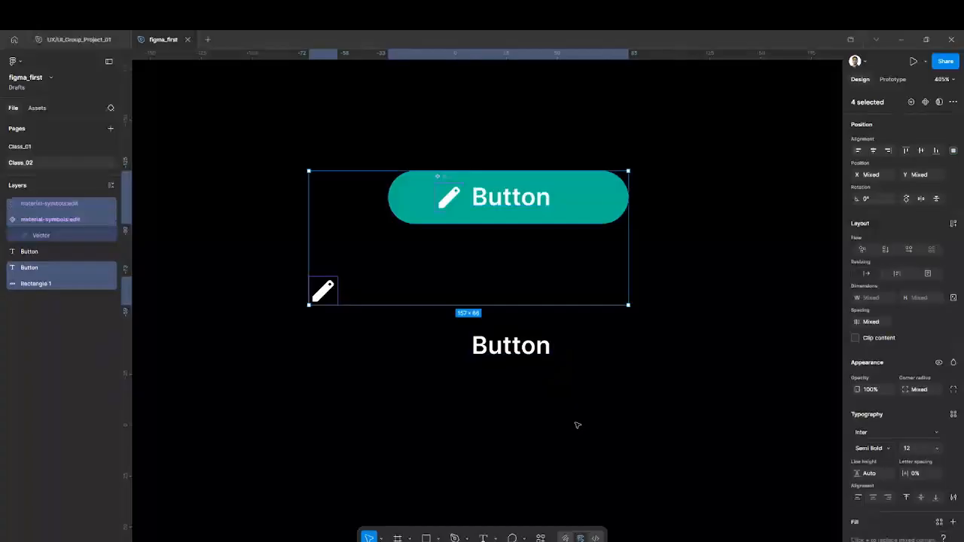
left_click(524, 366)
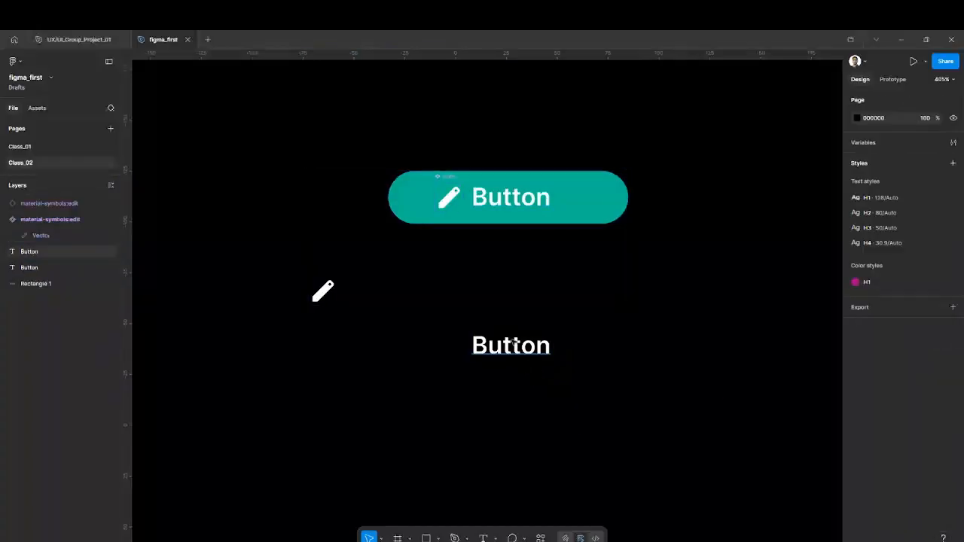
left_click(519, 354)
key("shift+a")
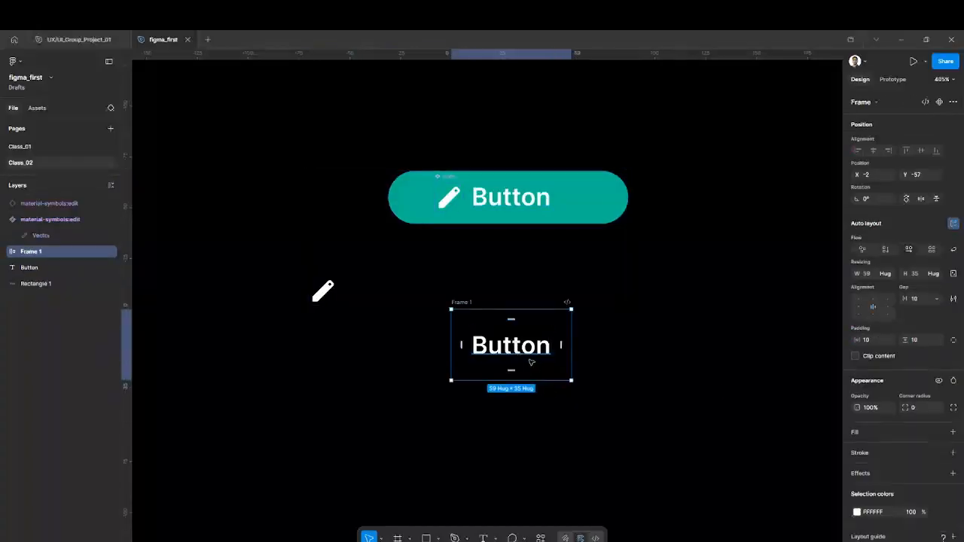
key("ctrl+z")
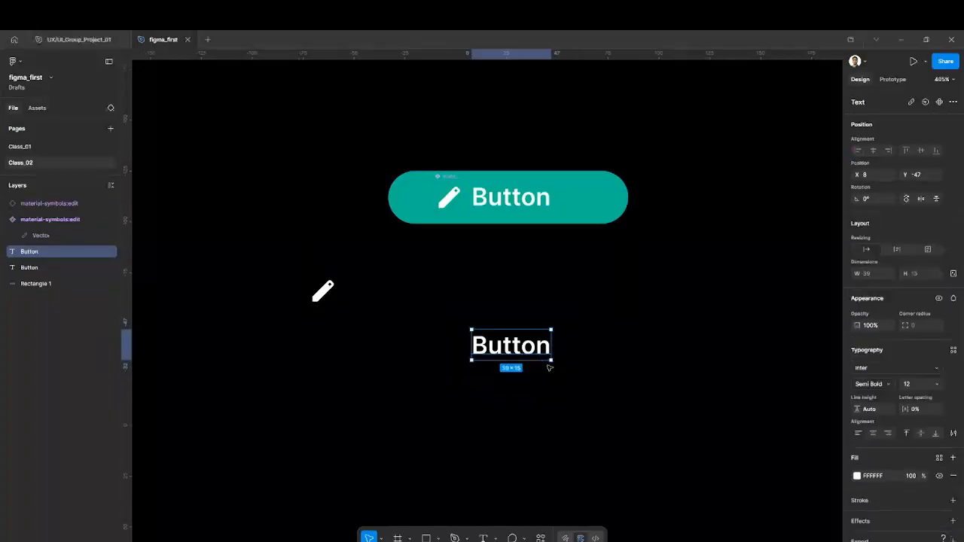
key("shift+a")
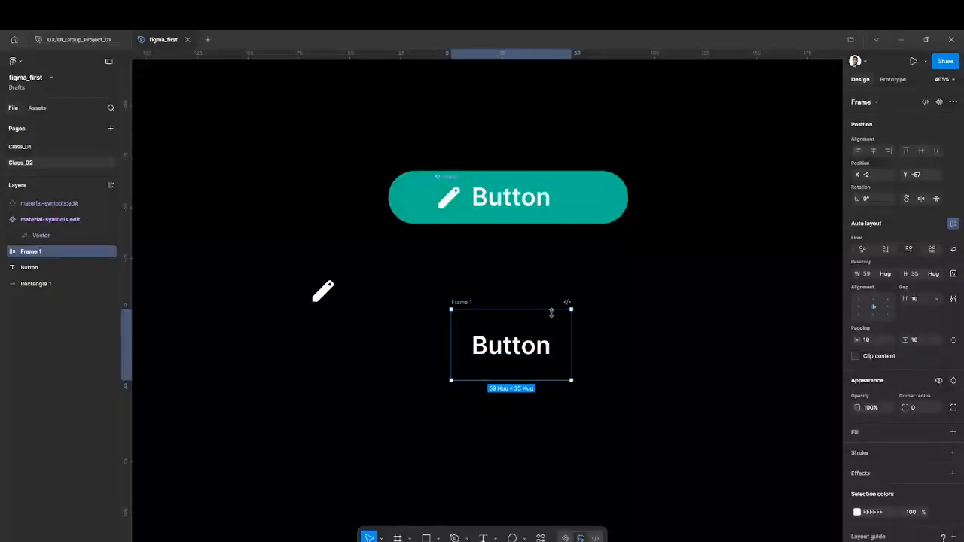
key("ctrl+z")
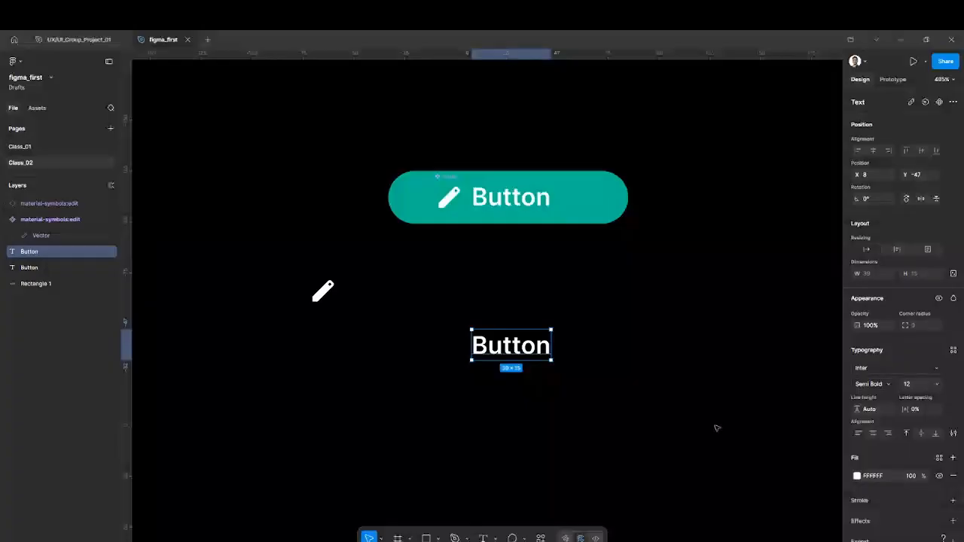
key("shift+a")
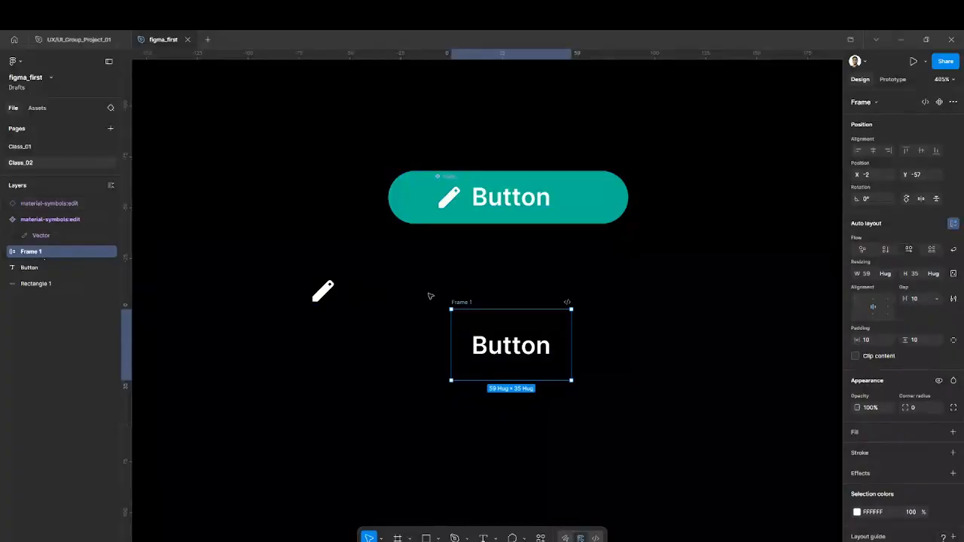
Change the page background colour to white, FFFFFF.
scroll(466, 303, "up", 3)
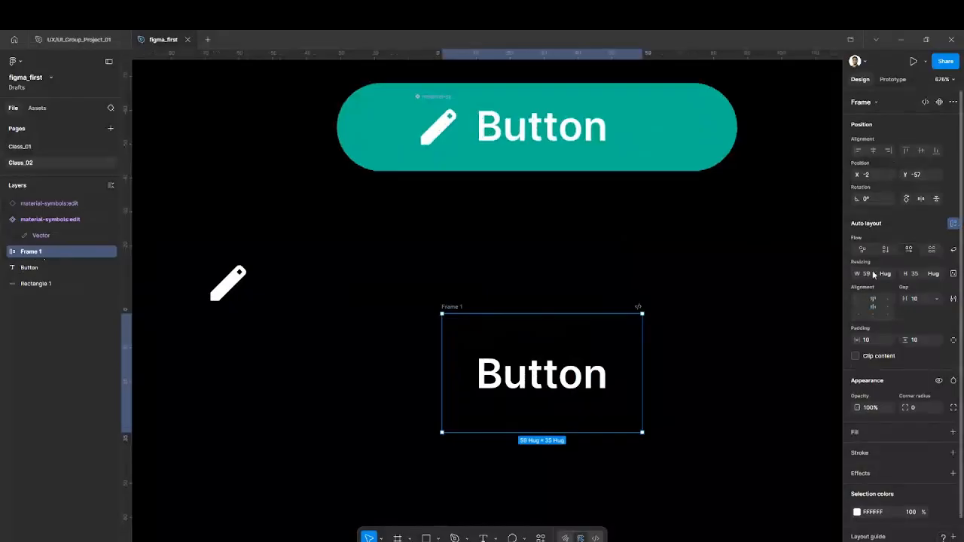
left_click(783, 216)
left_click(856, 118)
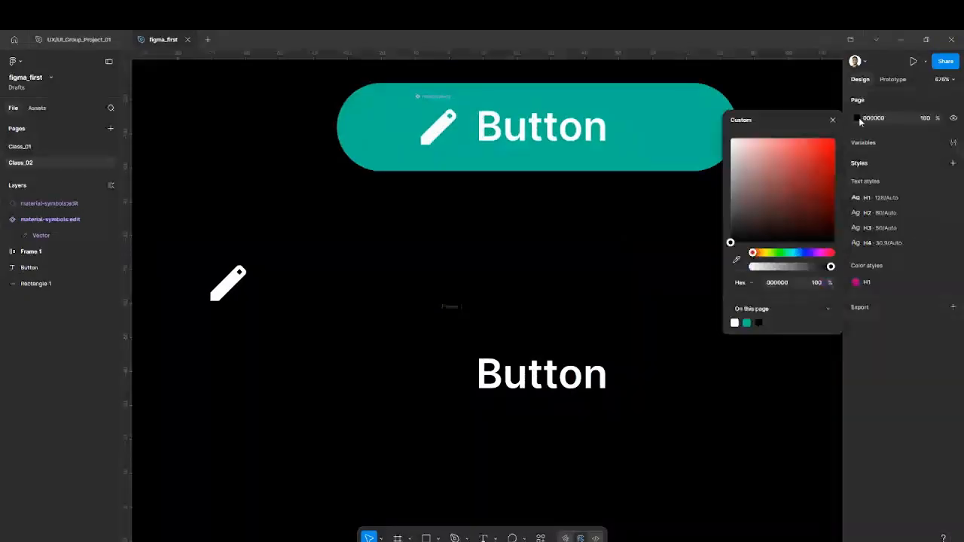
left_click_drag(736, 178, 731, 139)
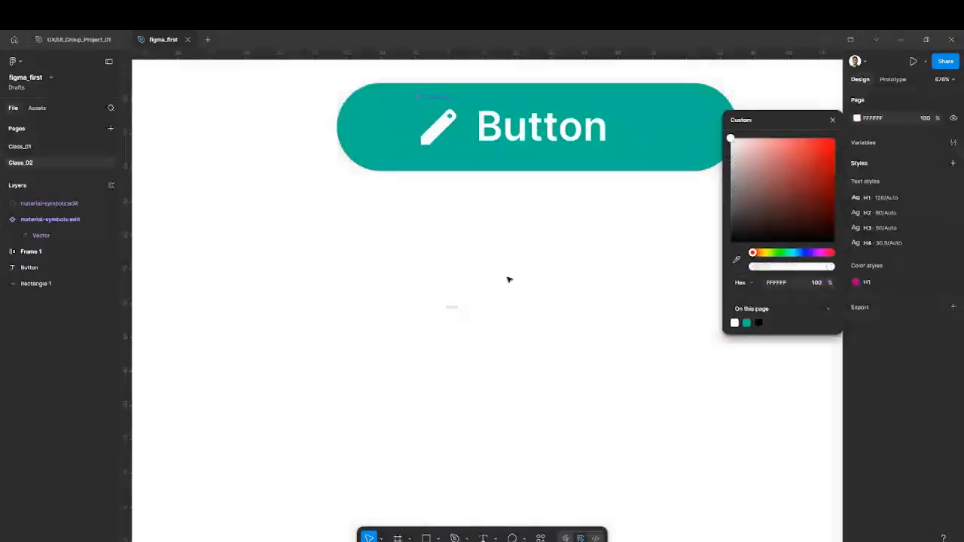
right_click(724, 137)
Change the fill of the Button text inside the auto layout frame to dark blue, 1E00A2.
left_click(497, 370)
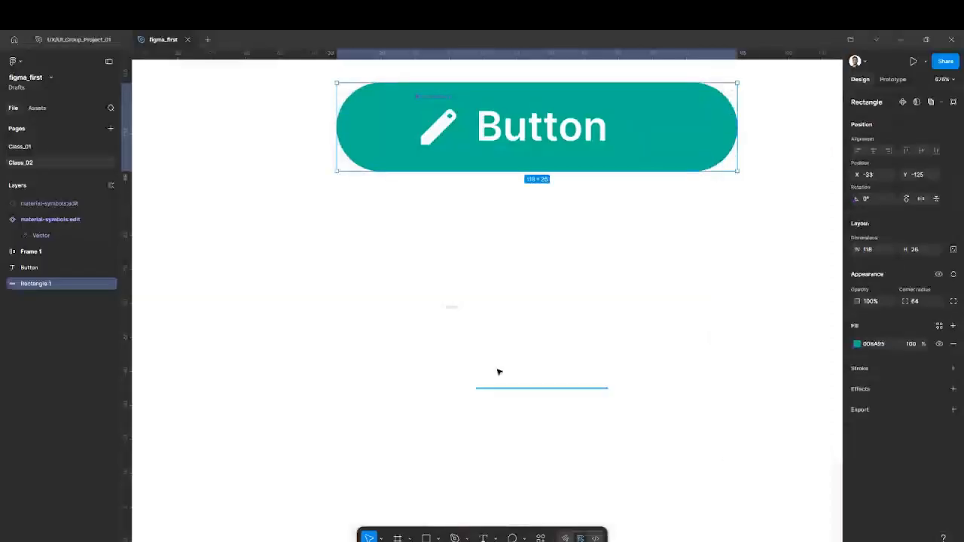
left_click(497, 371)
left_click(856, 476)
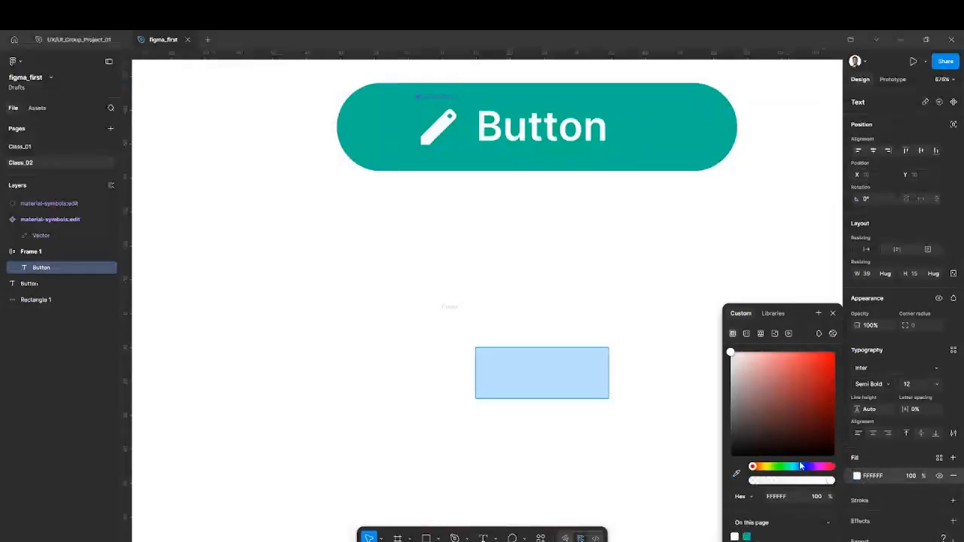
left_click_drag(800, 465, 807, 466)
left_click_drag(824, 385, 851, 398)
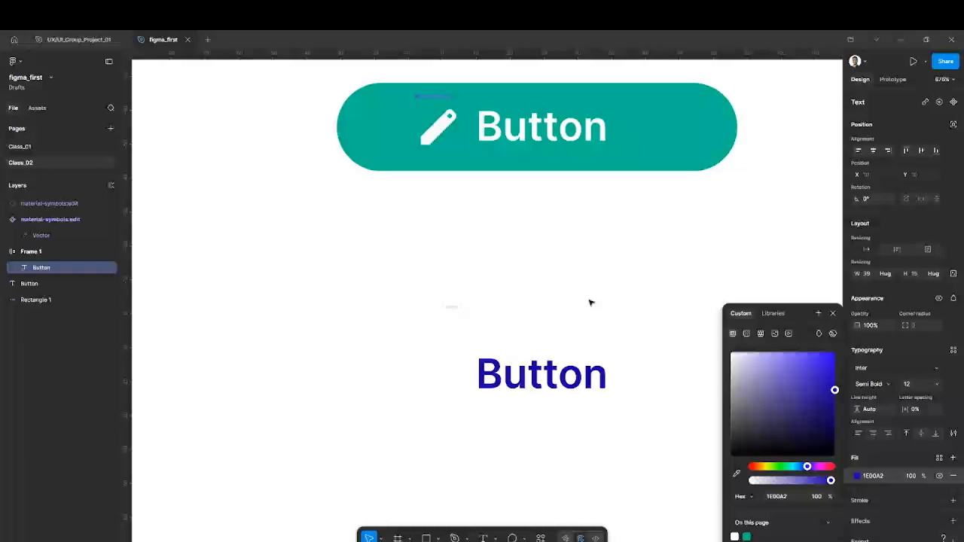
Take the dark blue Button text out of its frame and wrap it in an auto layout frame again.
key("Escape")
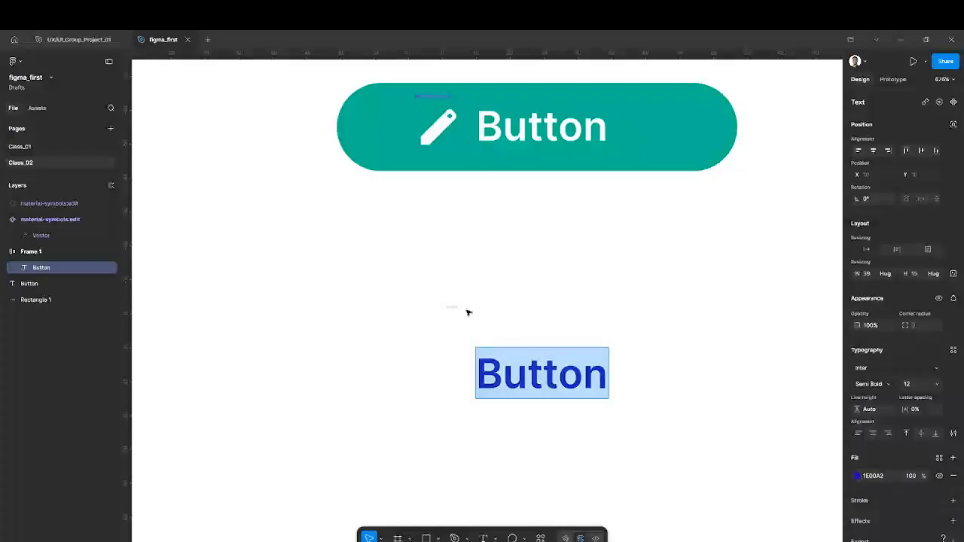
key("BackSpace")
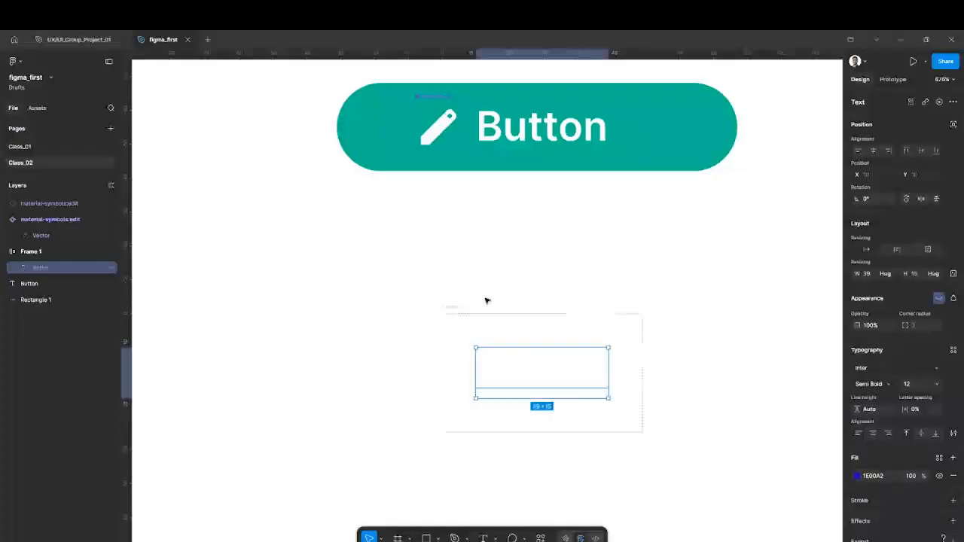
key("ctrl+z")
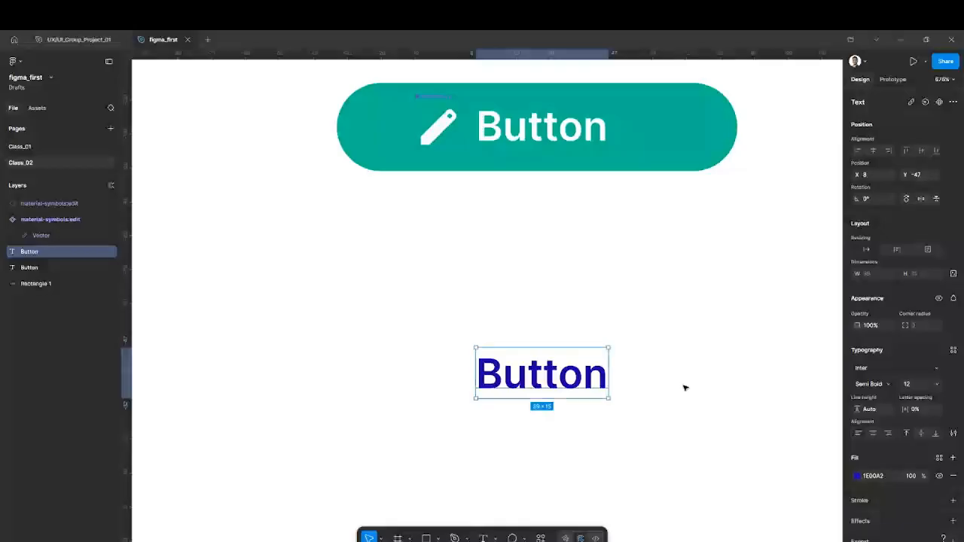
key("shift+a")
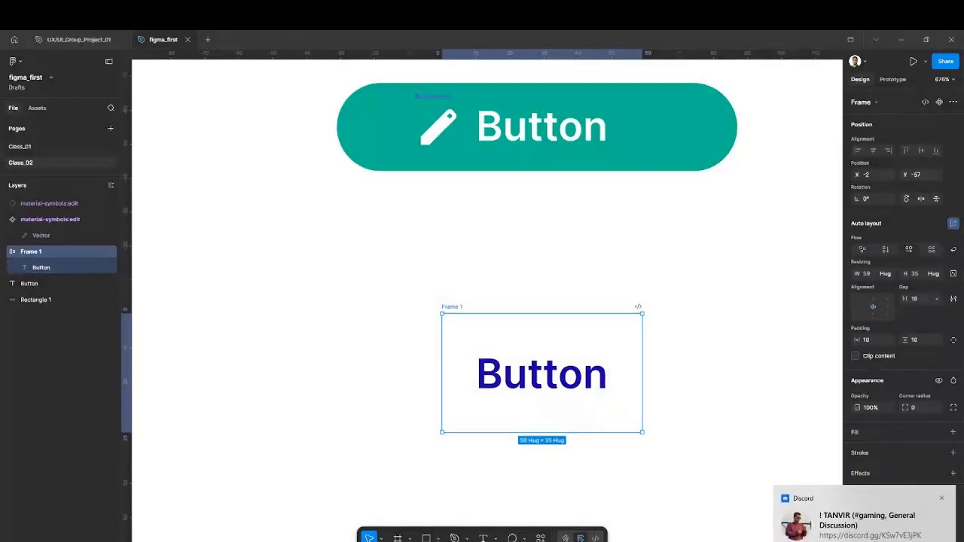
left_click(946, 503)
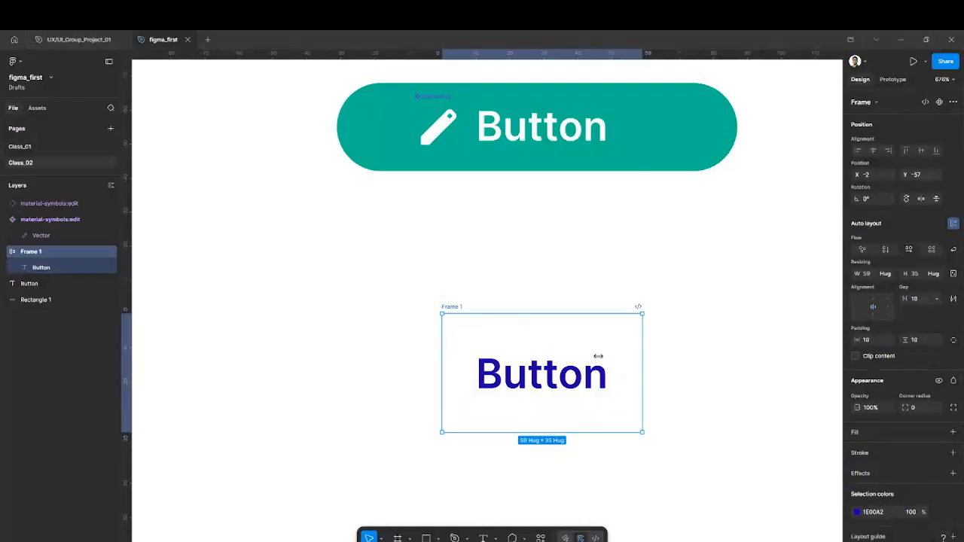
Change the fill of the framed Button text to a near-white grey, F5F5F5.
double_click(559, 337)
left_click(857, 476)
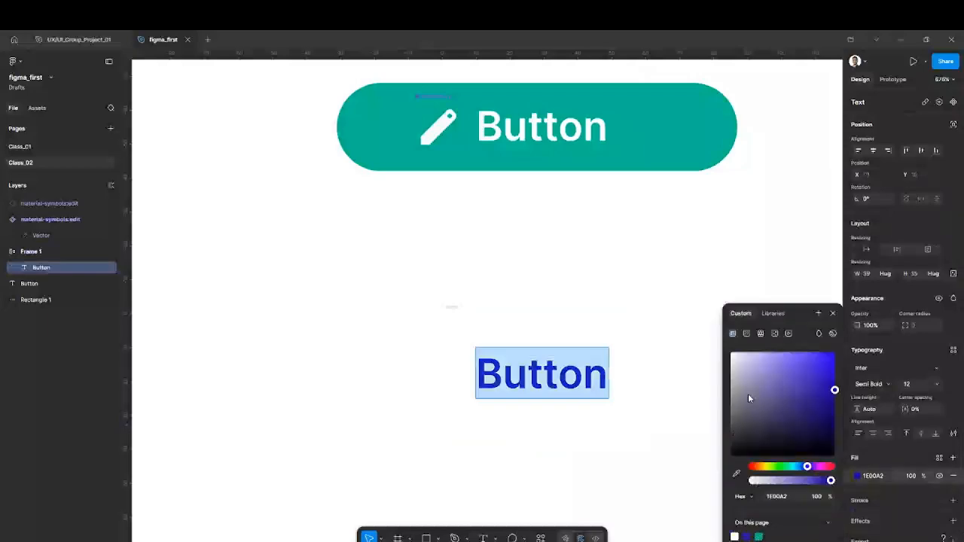
left_click(747, 391)
left_click_drag(708, 348, 707, 351)
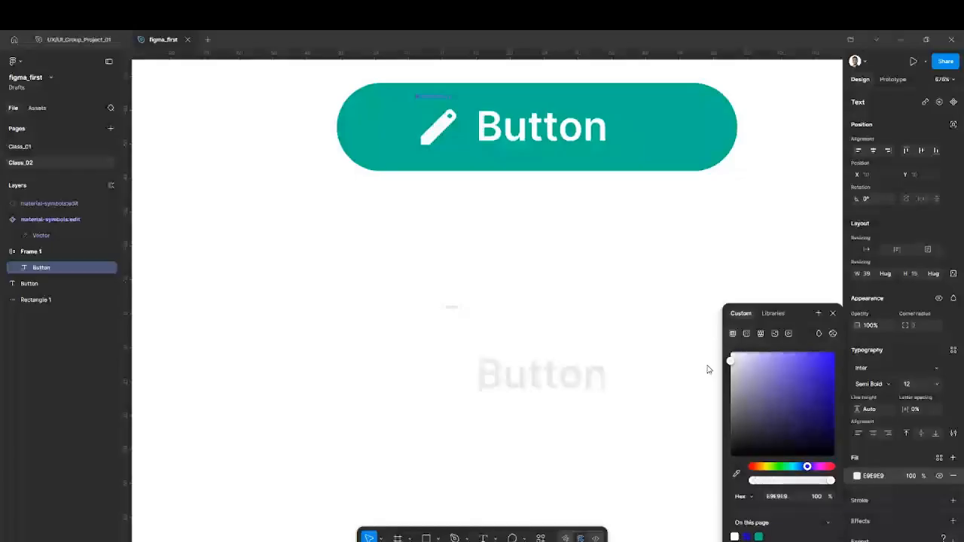
left_click(706, 368)
Add a fill to the auto layout frame around the lower Button text and colour it bright blue-violet.
left_click(455, 307)
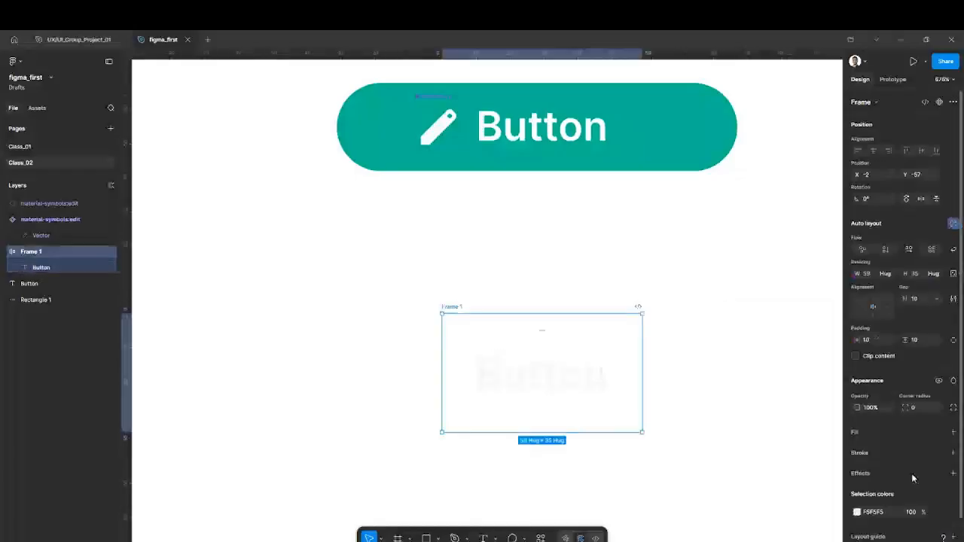
left_click(953, 435)
left_click(856, 449)
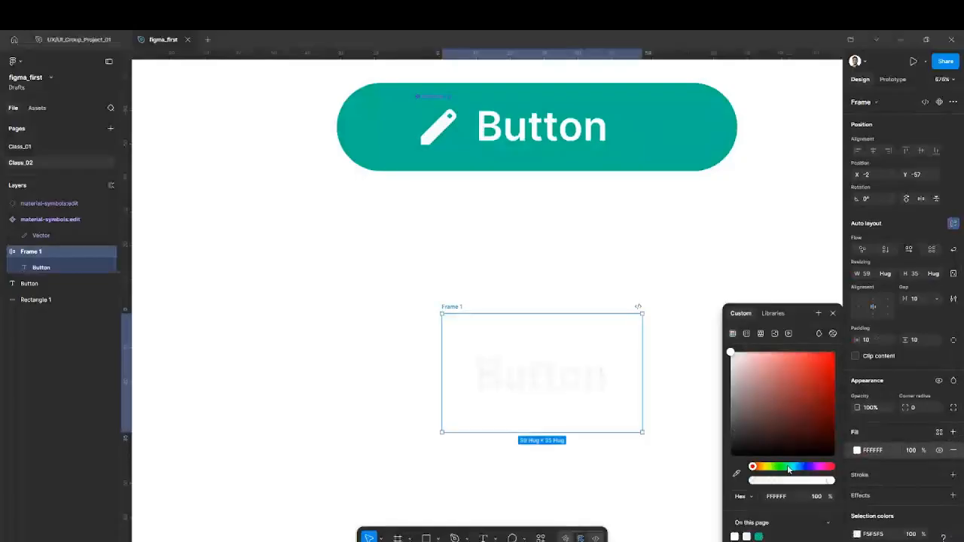
left_click_drag(788, 468, 810, 471)
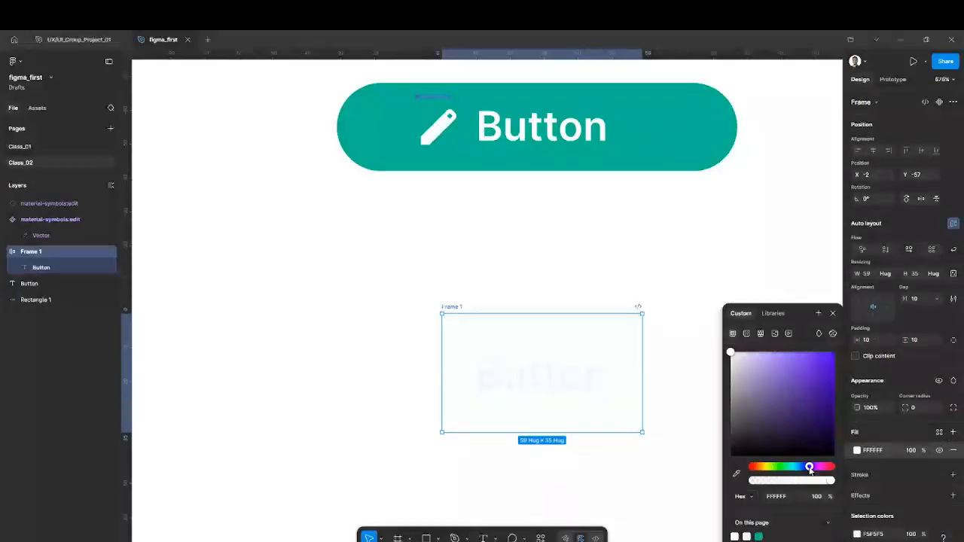
left_click(834, 406)
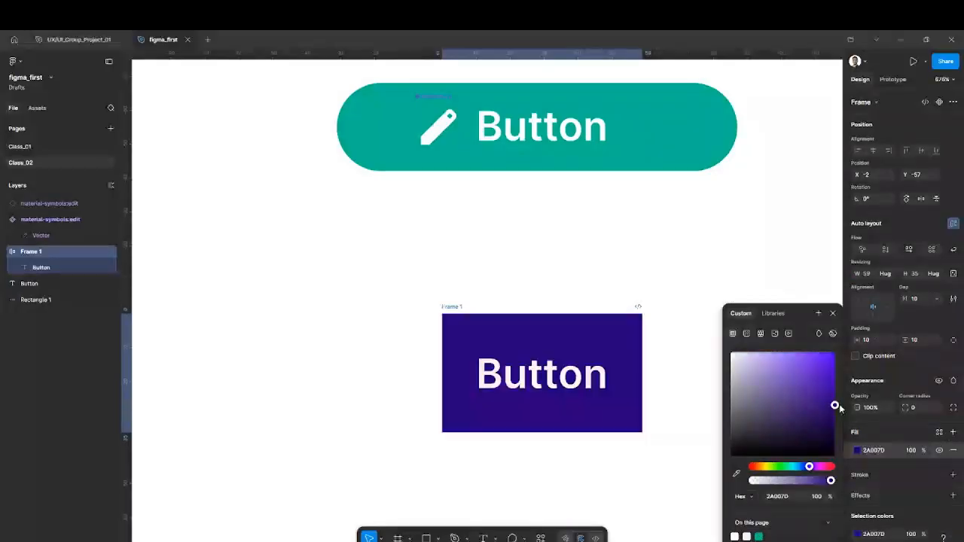
left_click_drag(840, 406, 828, 361)
left_click(695, 280)
scroll(682, 295, "down", 1)
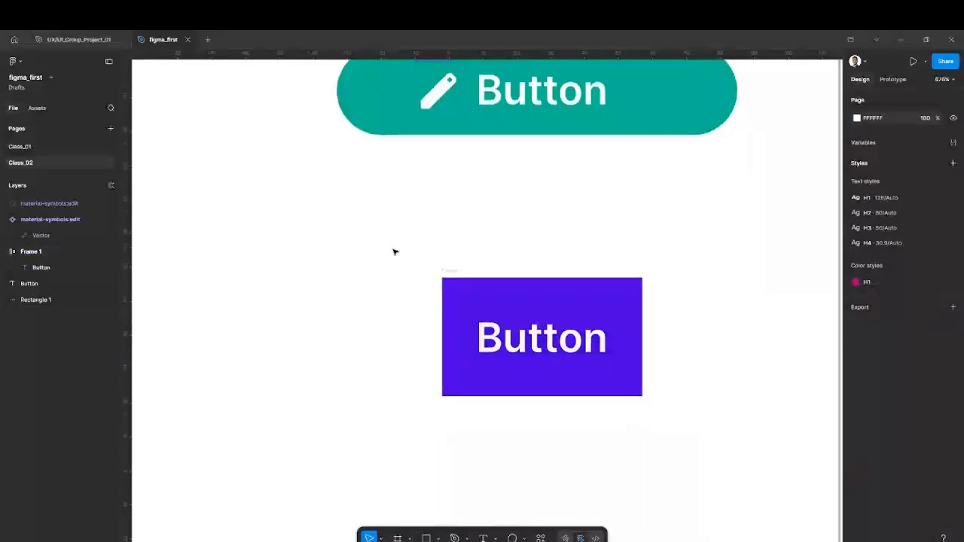
Set the violet auto layout frame's padding to 40 horizontally and 8 vertically.
left_click(450, 269)
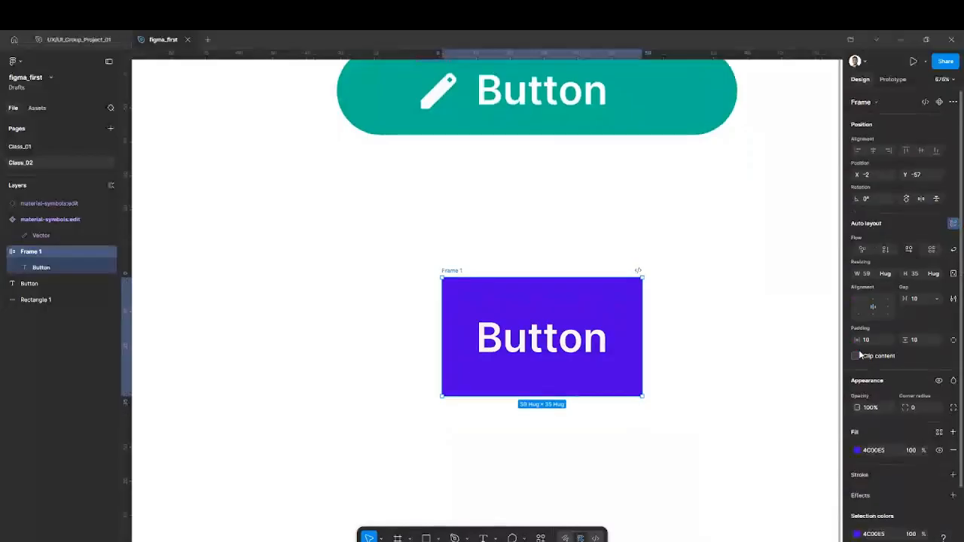
left_click_drag(857, 340, 877, 340)
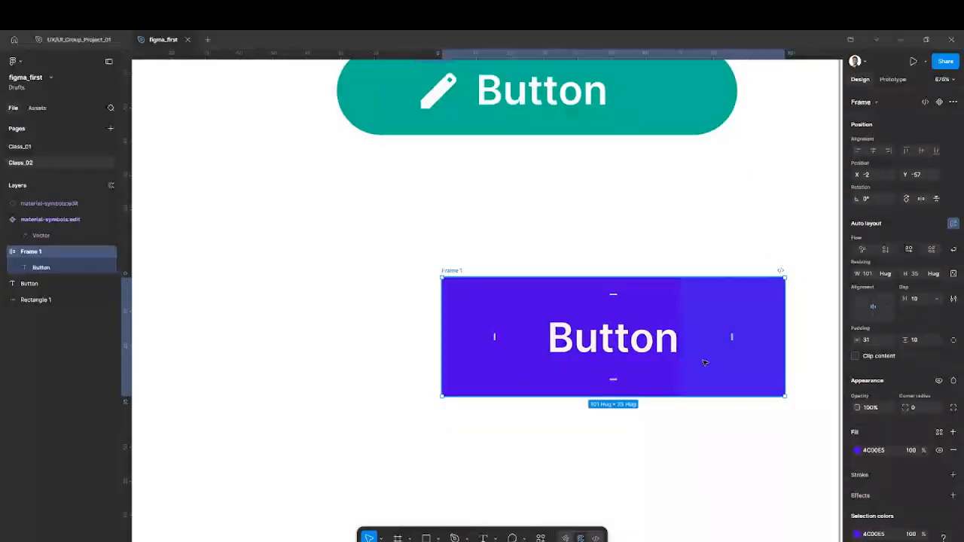
scroll(704, 363, "down", 2)
mouse_move(857, 341)
left_mouse_down()
mouse_move(922, 340)
mouse_move(848, 341)
mouse_move(857, 341)
left_mouse_up()
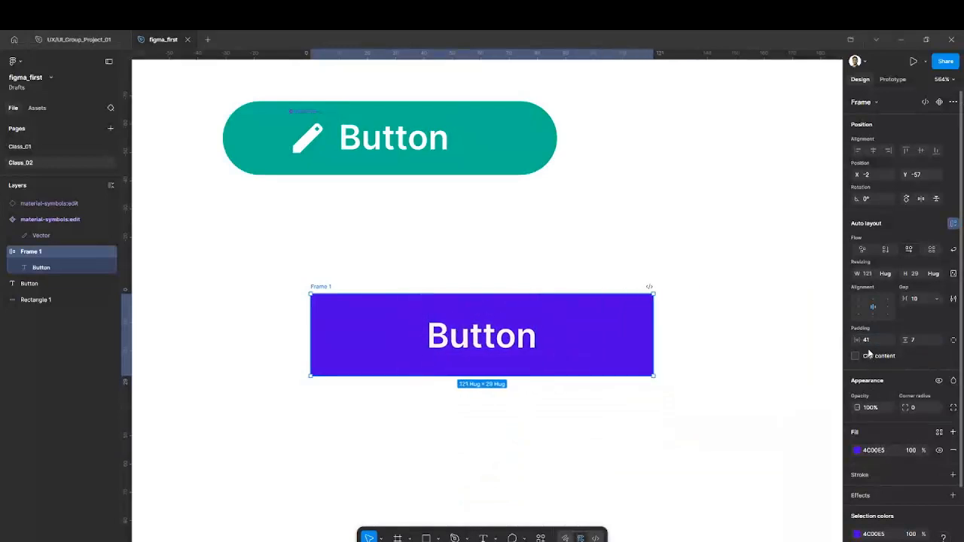
left_click(876, 342)
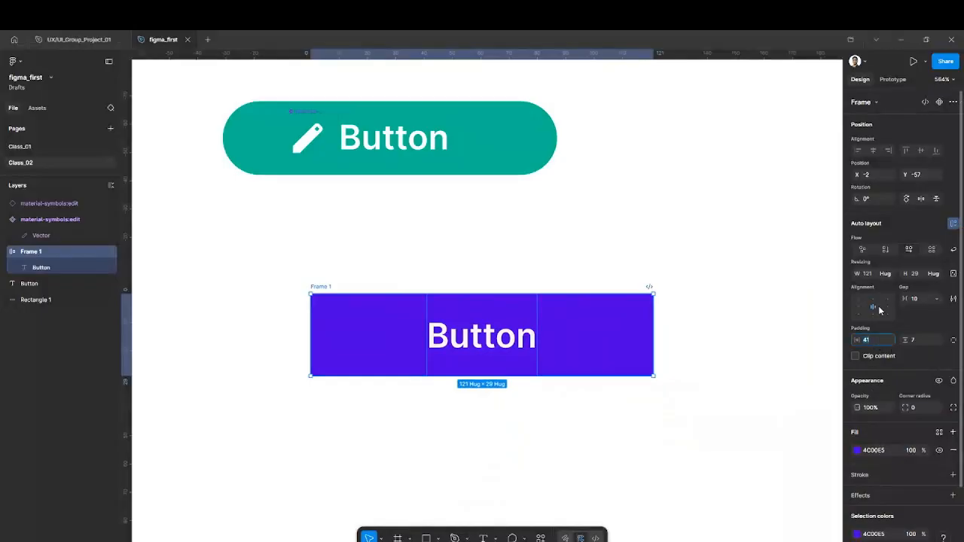
type("40")
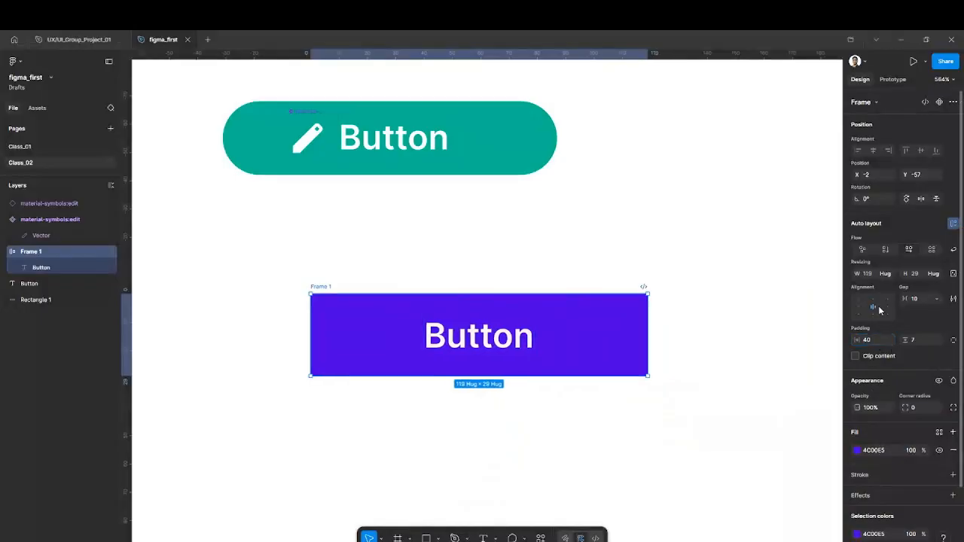
left_click(915, 340)
type("8")
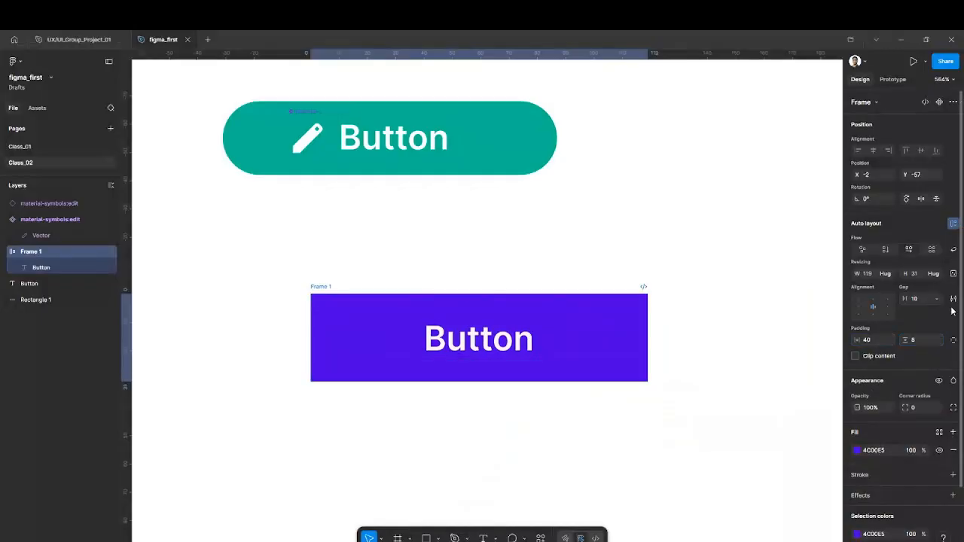
key("Return")
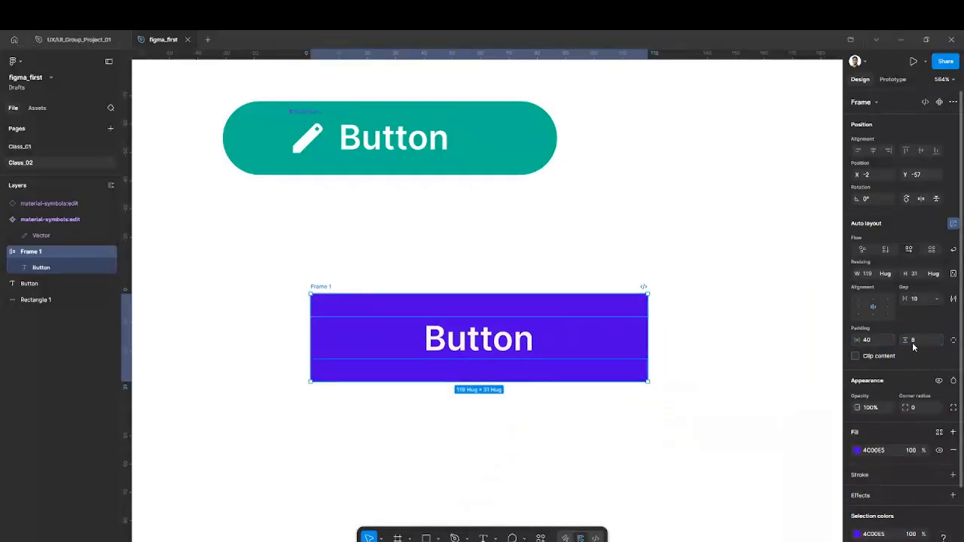
Round the violet frame's corners to a radius of 55 and change its padding to 49 horizontally and 6 vertically.
left_click_drag(905, 409, 493, 431)
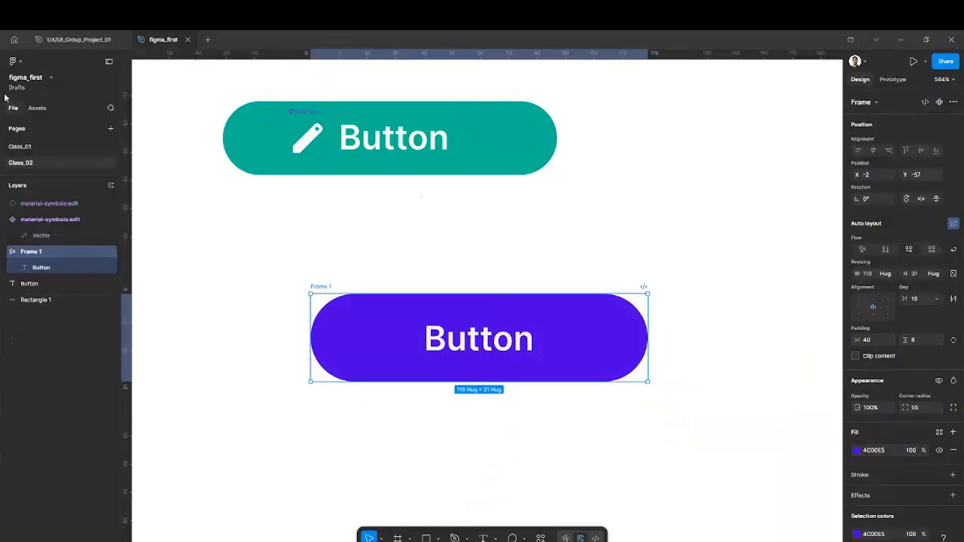
left_click_drag(857, 340, 907, 340)
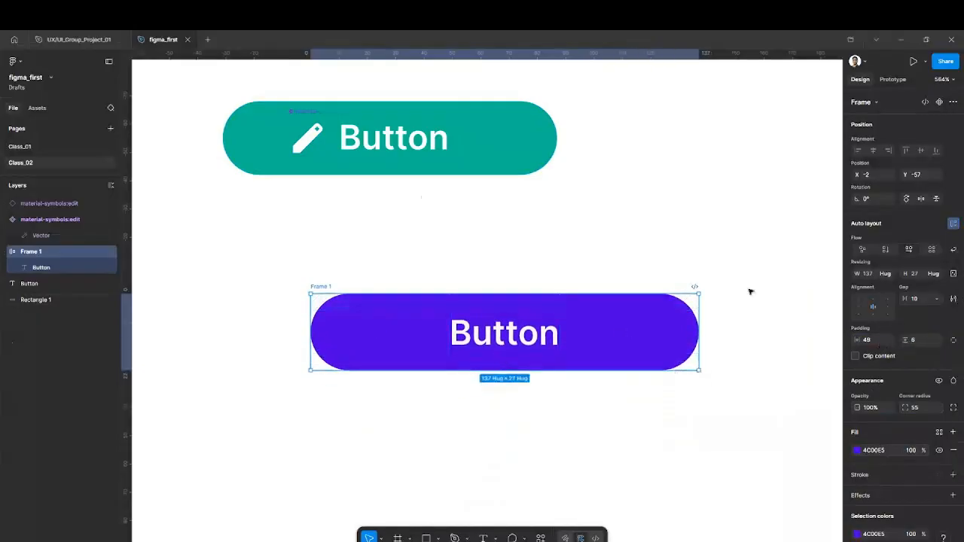
left_click(668, 243)
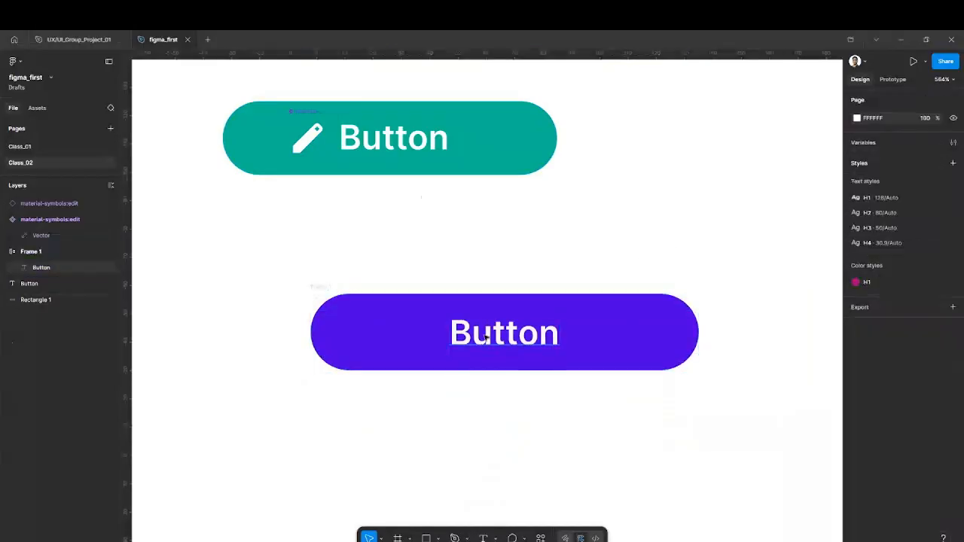
left_click(45, 267)
left_click(312, 287)
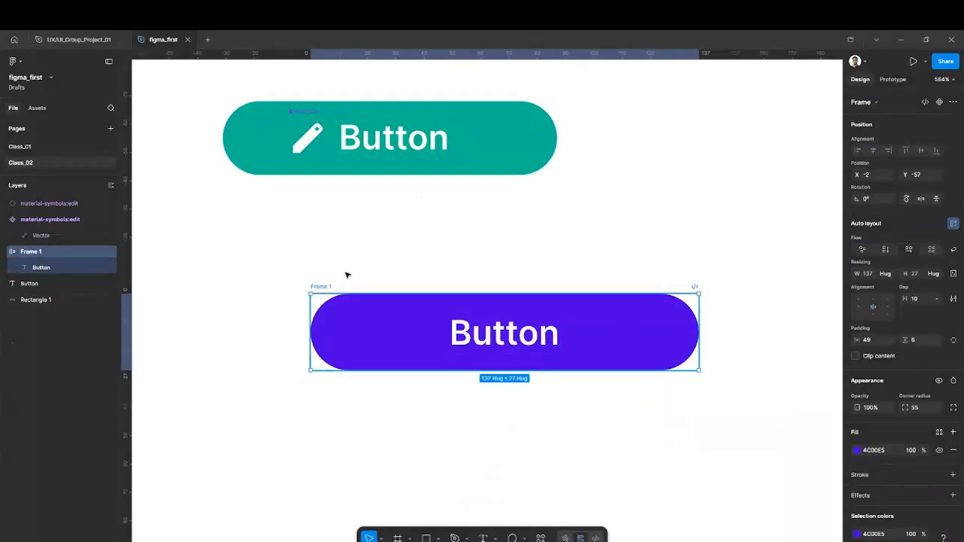
left_click(362, 239)
scroll(361, 239, "down", 5)
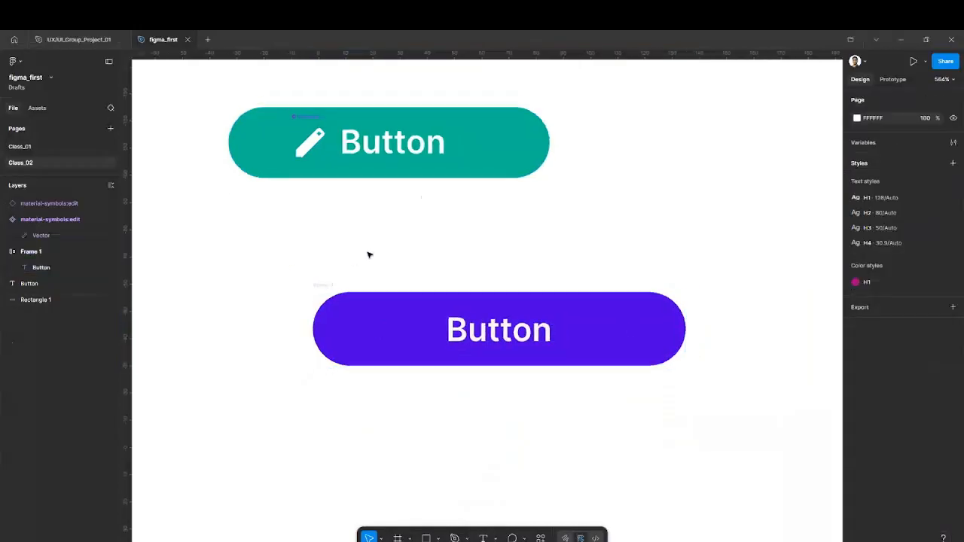
Select the spare white pencil icon lying on the empty canvas beside the two buttons.
left_click_drag(353, 249, 488, 252)
left_click_drag(330, 210, 449, 370)
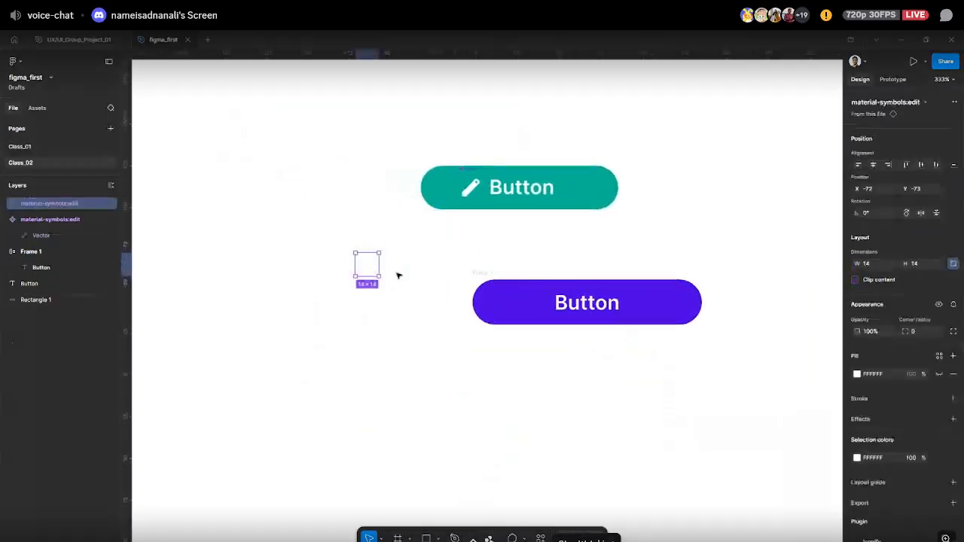
double_click(366, 263)
left_click(586, 540)
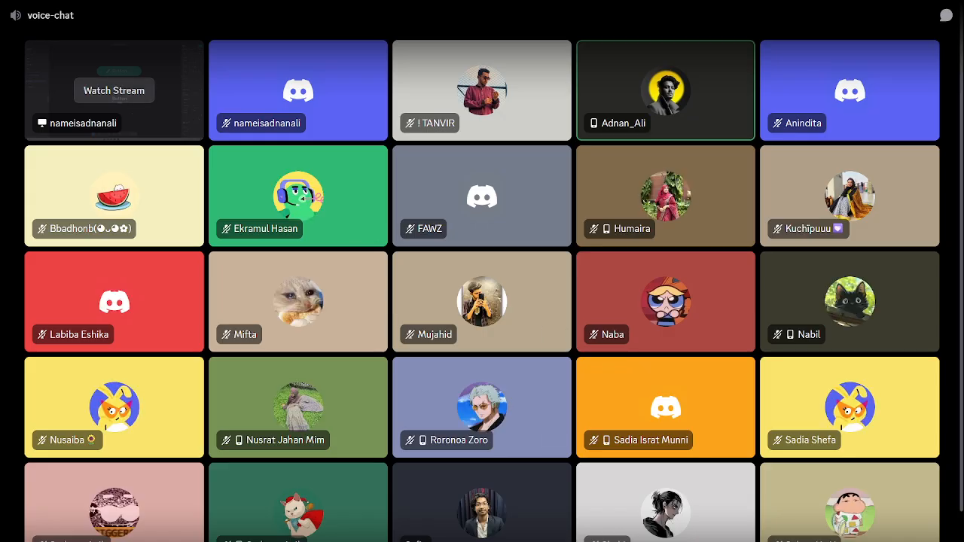
left_click(114, 91)
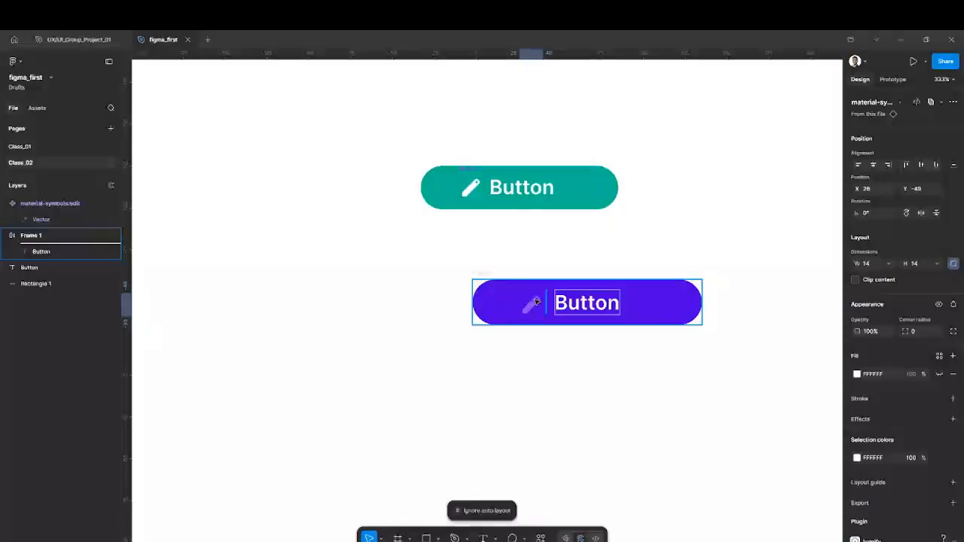
Place the spare white pencil icon inside the violet auto layout frame, ahead of the Button text.
left_click(574, 310)
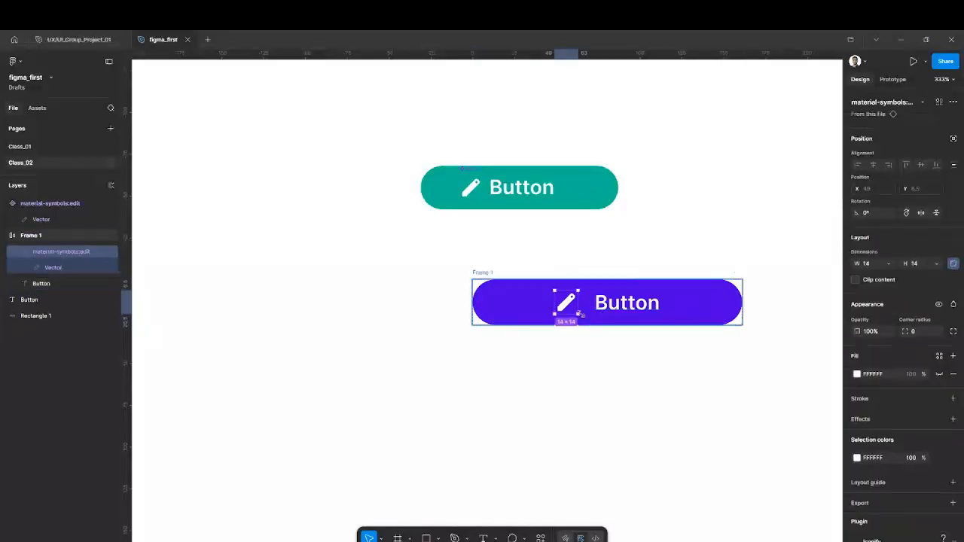
key("ctrl+z")
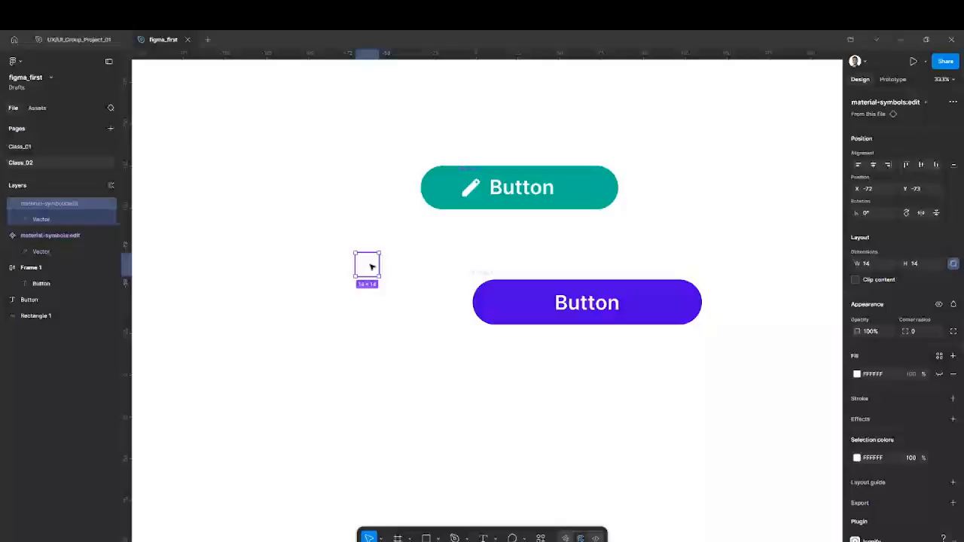
left_click_drag(370, 266, 566, 303)
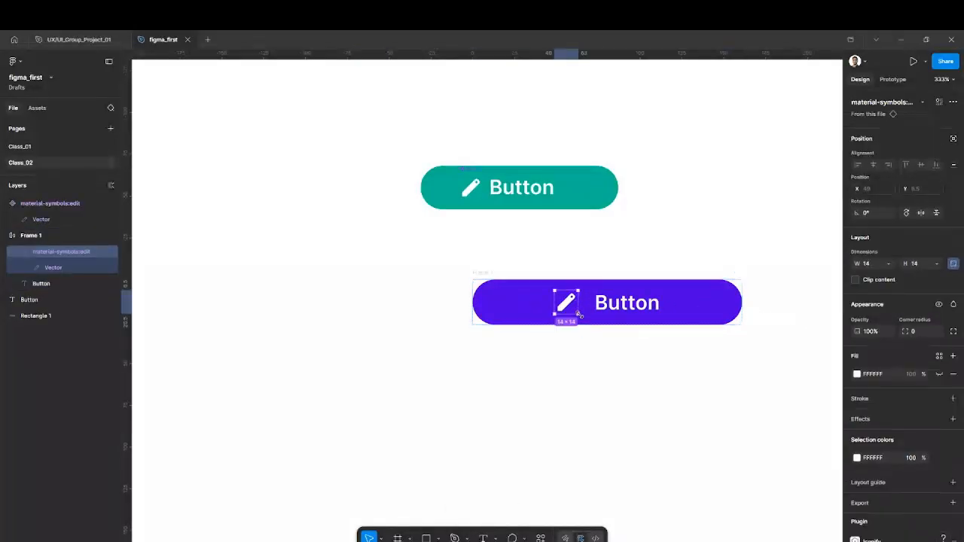
Scale the pencil icon in the violet button proportionally to 16 × 16.
key("k")
left_click_drag(577, 315, 590, 329)
left_click_drag(599, 347, 582, 316)
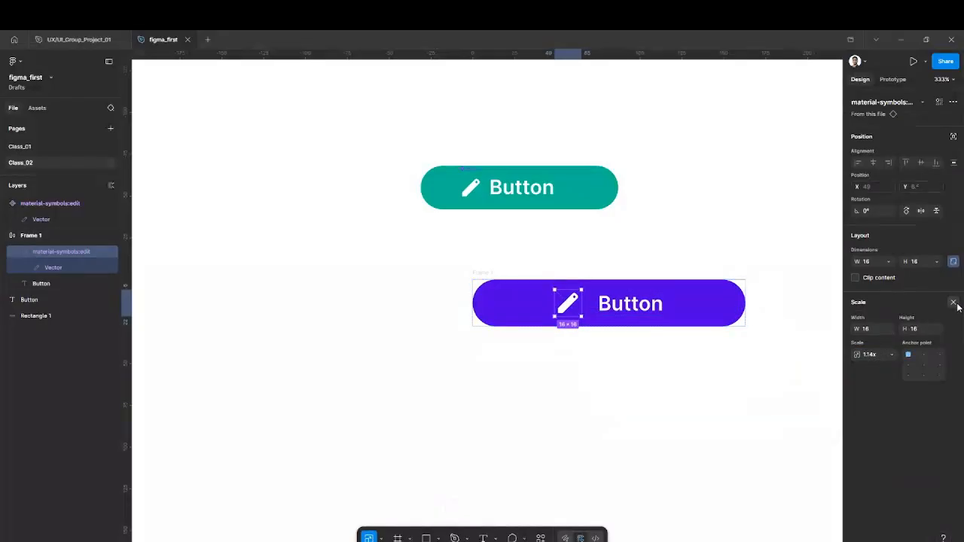
left_click(953, 302)
left_click(780, 349)
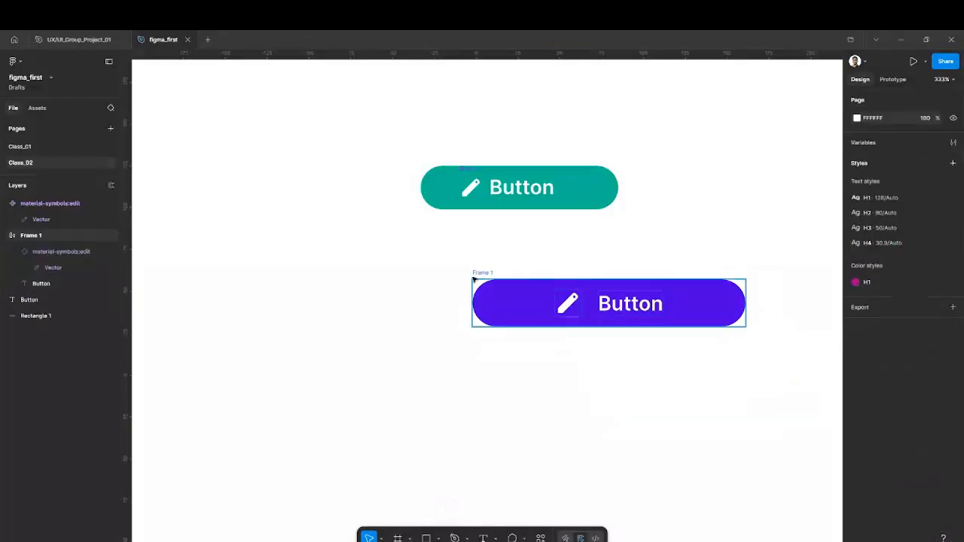
Set the violet frame's horizontal padding to 31 and the gap between icon and text to 2.
left_click(487, 272)
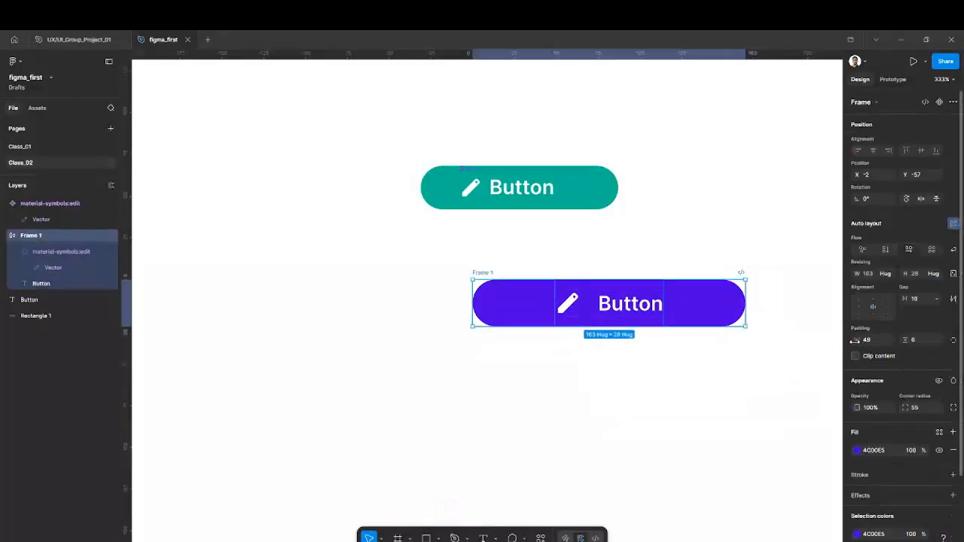
left_click_drag(856, 339, 823, 340)
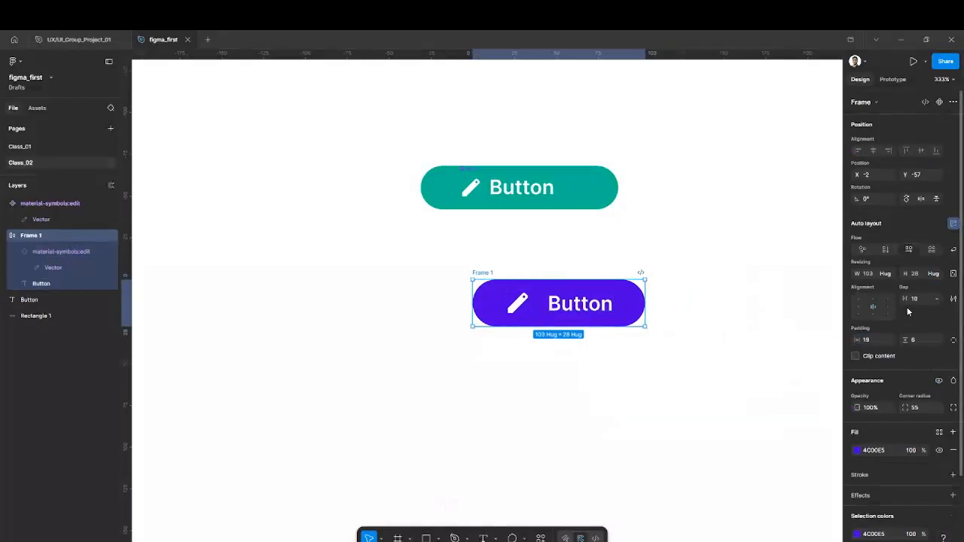
left_click_drag(906, 298, 903, 299)
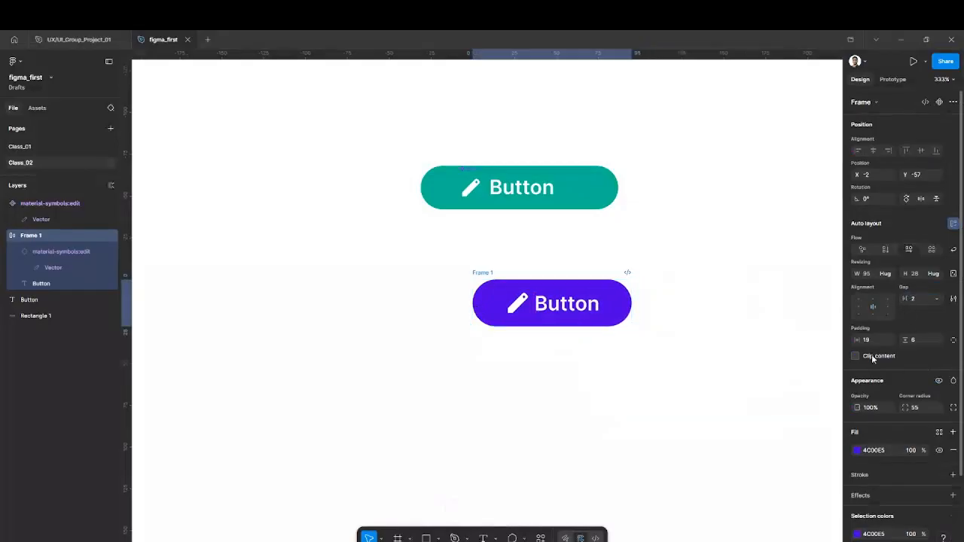
mouse_move(859, 340)
left_mouse_down()
mouse_move(887, 340)
mouse_move(875, 339)
left_mouse_up()
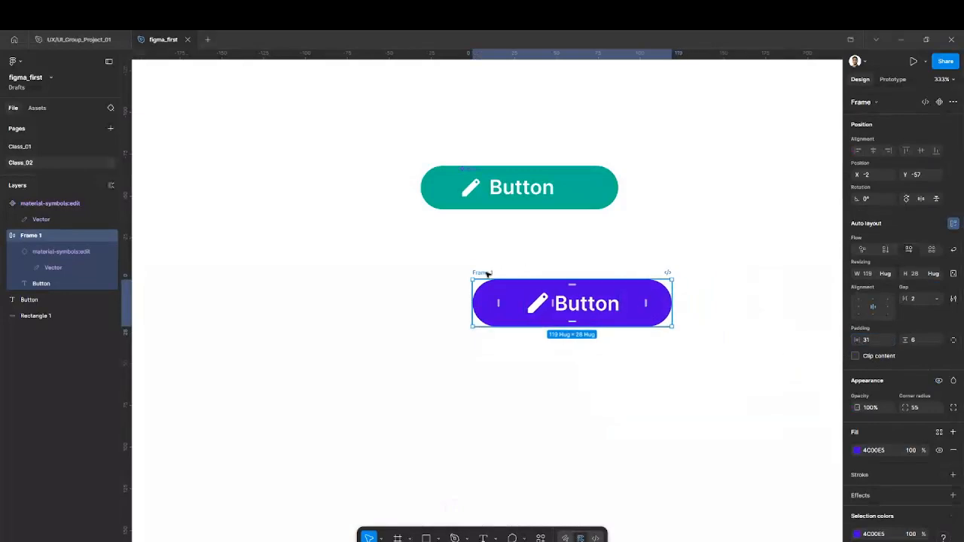
Move the violet button to X -33, Y -65 beneath the teal one and set its icon-to-text gap to 5.
left_click_drag(488, 272, 438, 259)
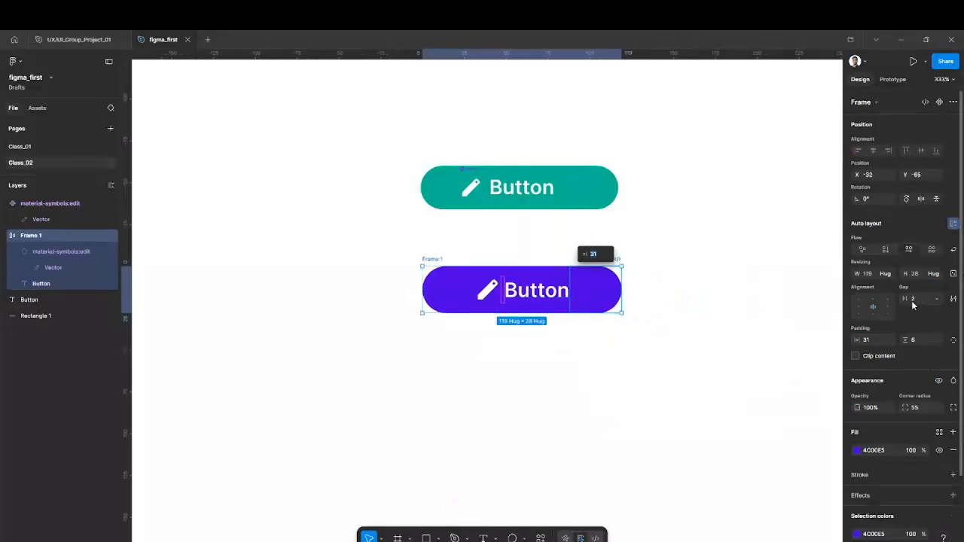
left_click_drag(906, 299, 906, 299)
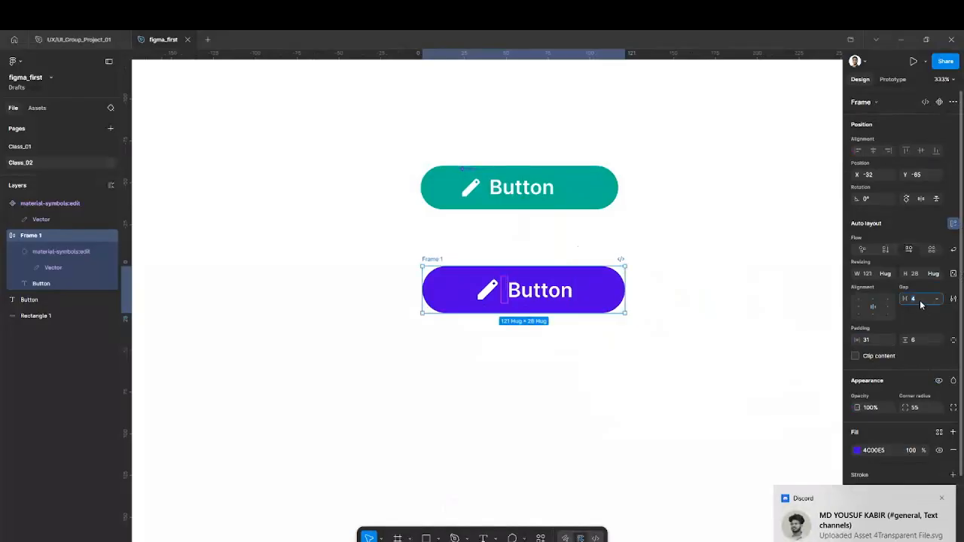
key("Return")
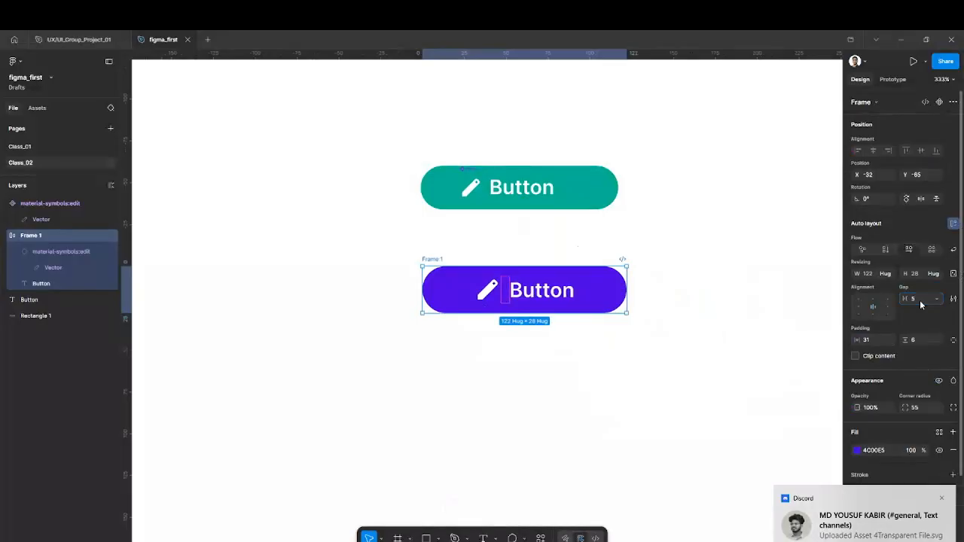
left_click(700, 381)
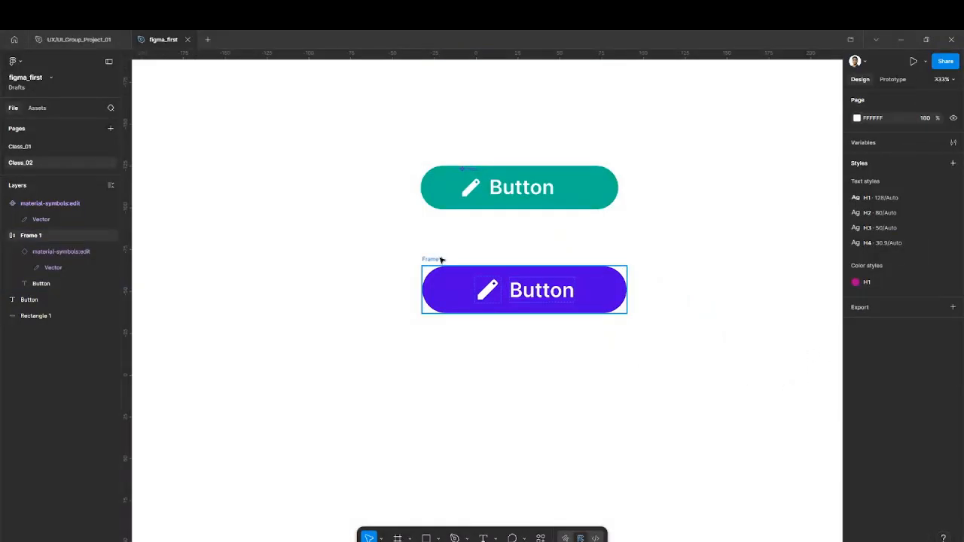
left_click_drag(442, 259, 439, 260)
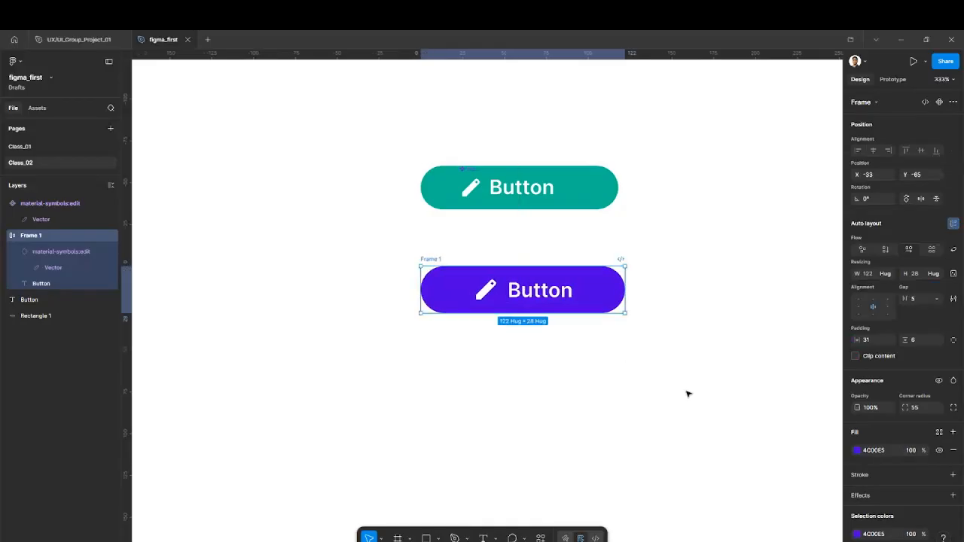
left_click(686, 392)
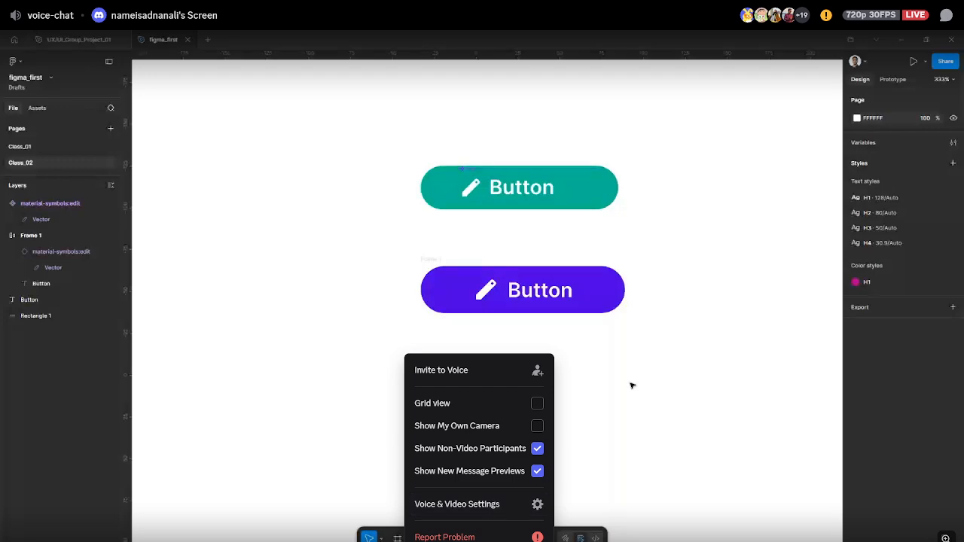
left_click(479, 403)
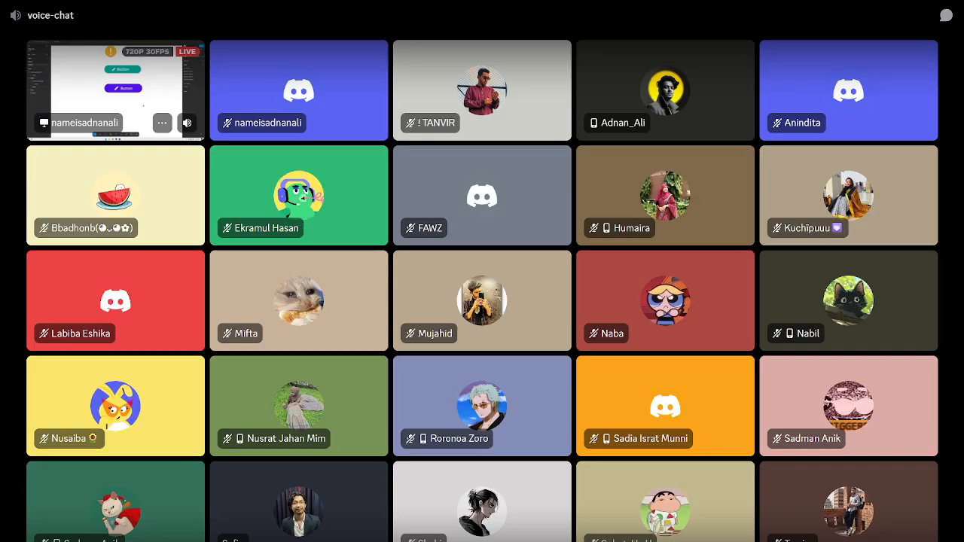
left_click(113, 83)
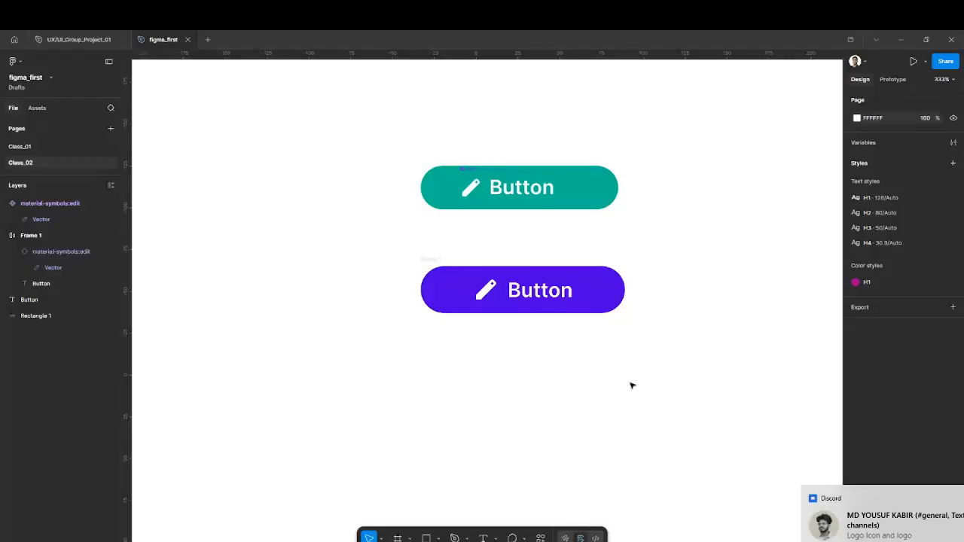
right_click(570, 286)
left_click(721, 328)
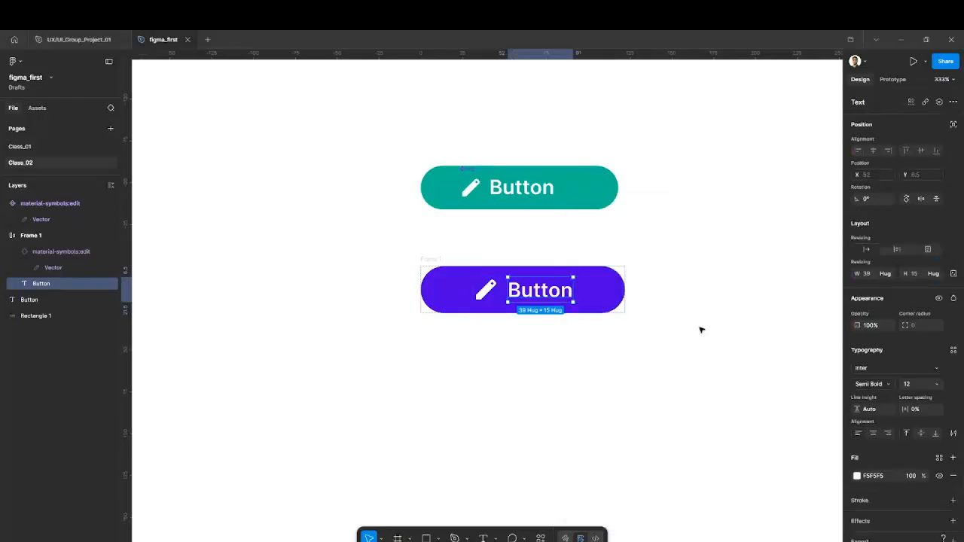
left_click(566, 393)
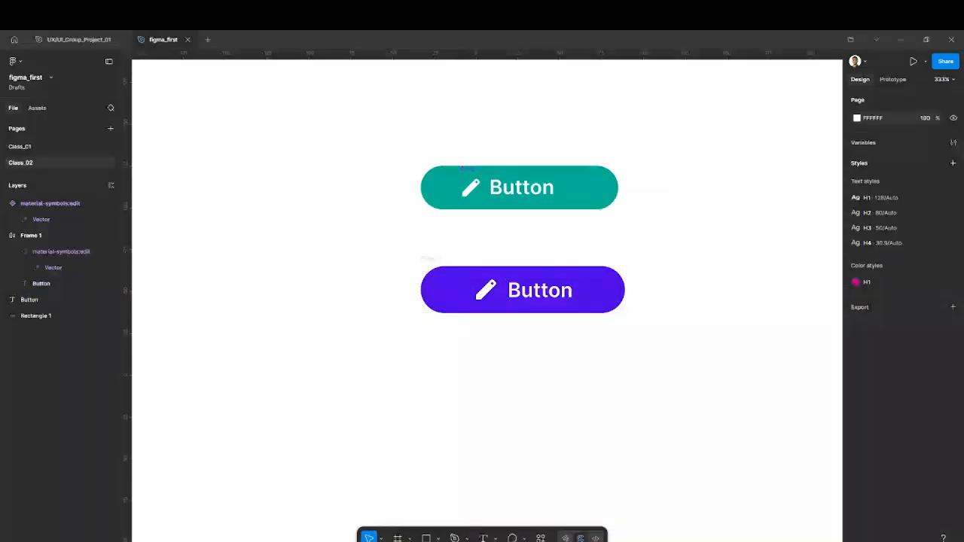
Add a text layer reading "BUTTON" at X 20, Y 0 below the violet button.
key("t")
left_click(510, 377)
type("BUTT")
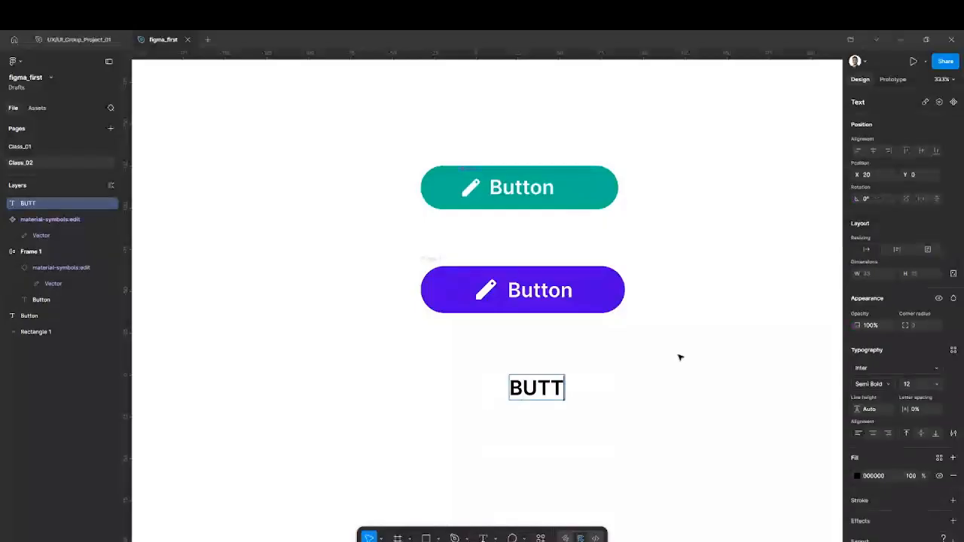
type("ON")
key("Escape")
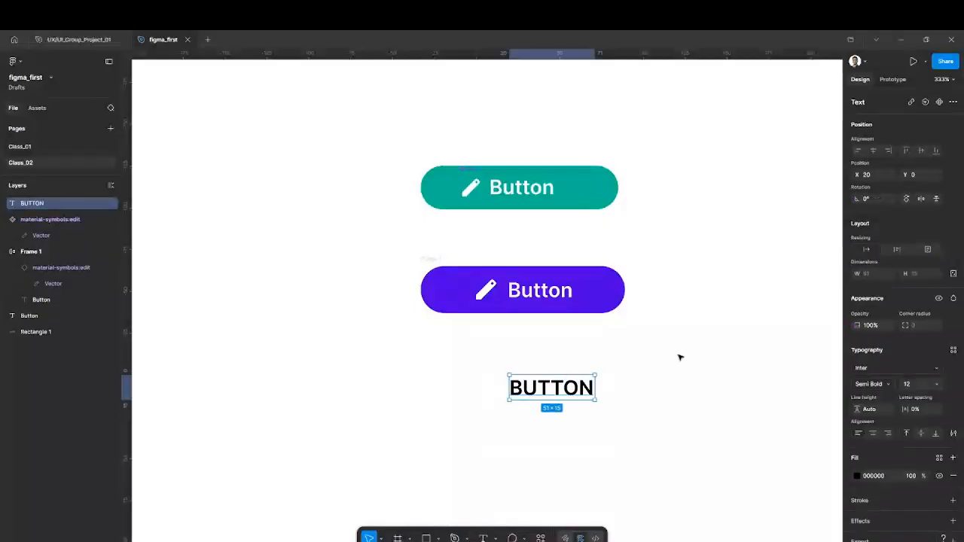
right_click(577, 388)
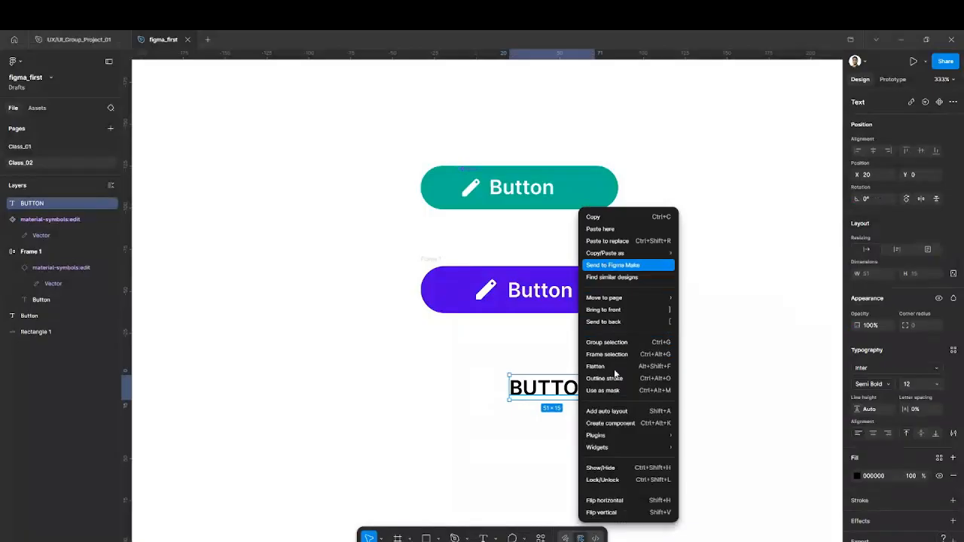
left_click(620, 411)
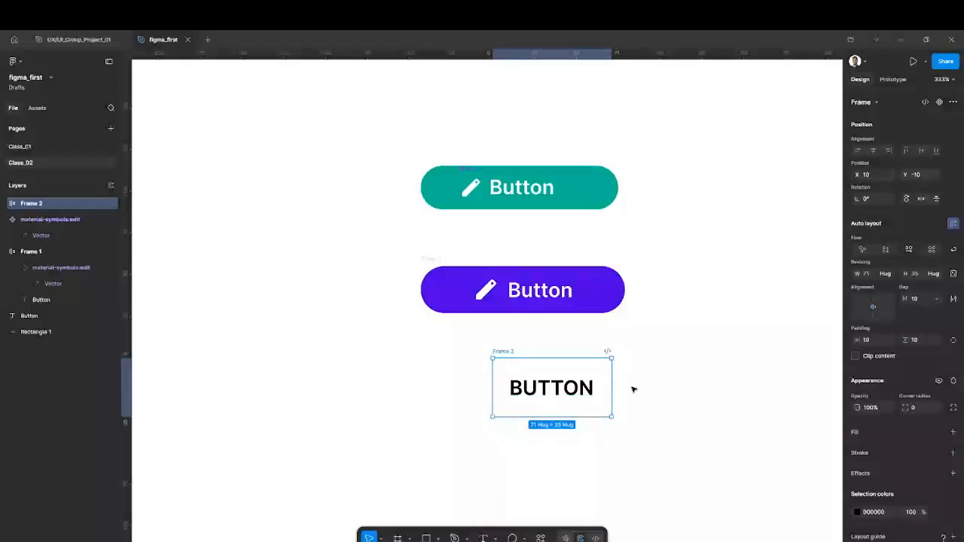
key("ctrl+z")
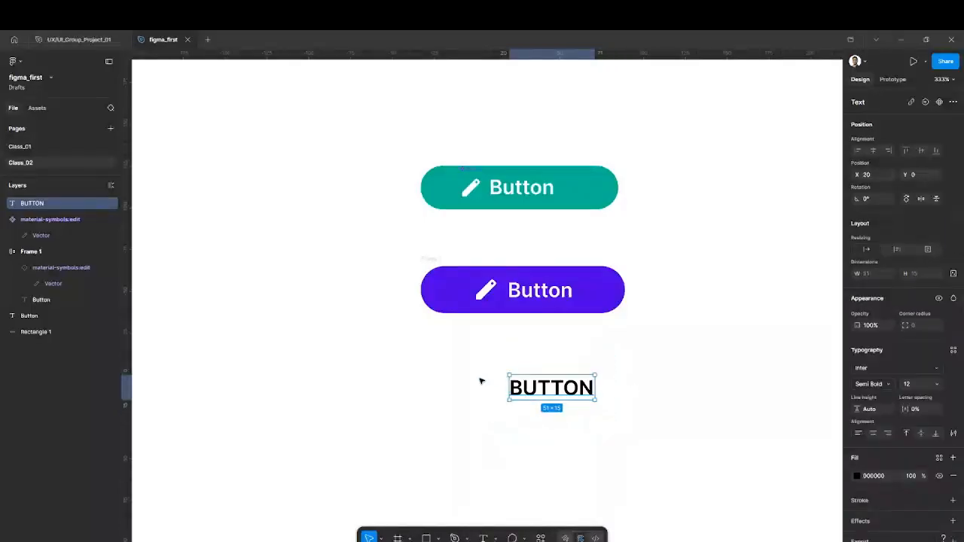
Wrap the BUTTON text in an auto layout frame and select that frame.
left_click(567, 369)
left_click(559, 387)
right_click(558, 387)
left_click(602, 412)
left_click(691, 371)
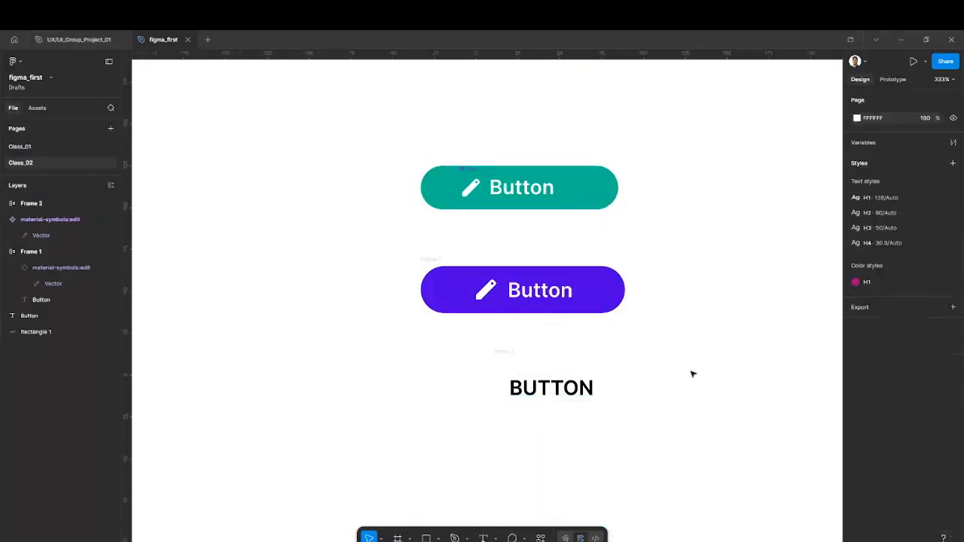
left_click(504, 352)
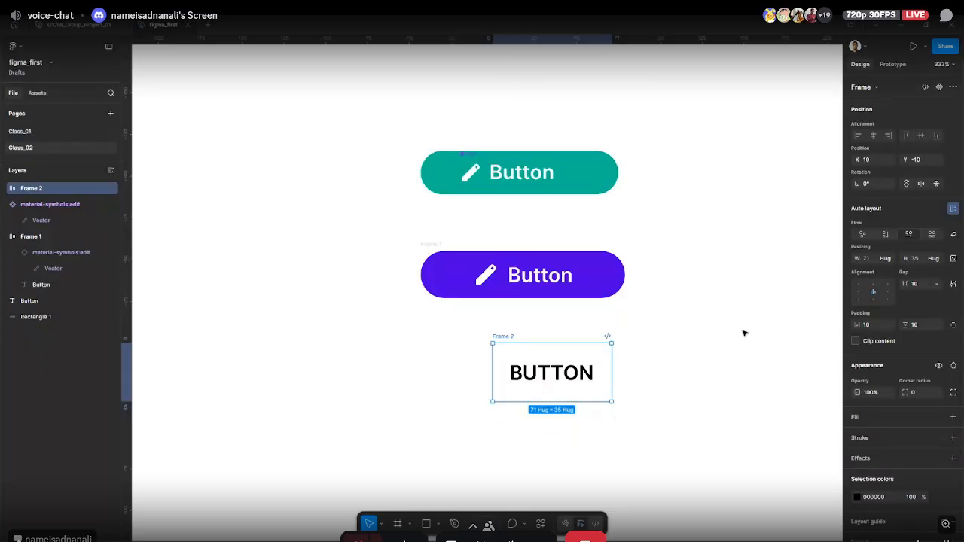
key("Escape")
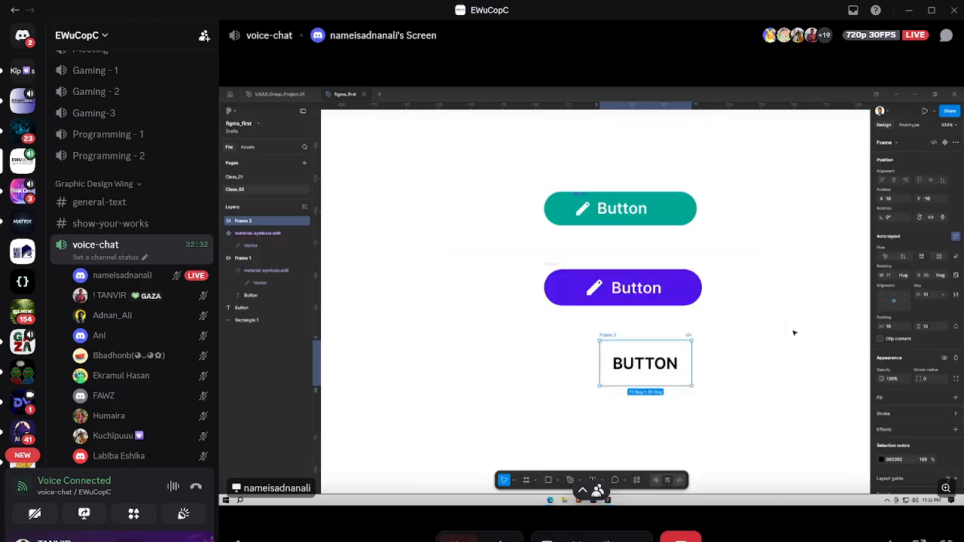
left_click(909, 10)
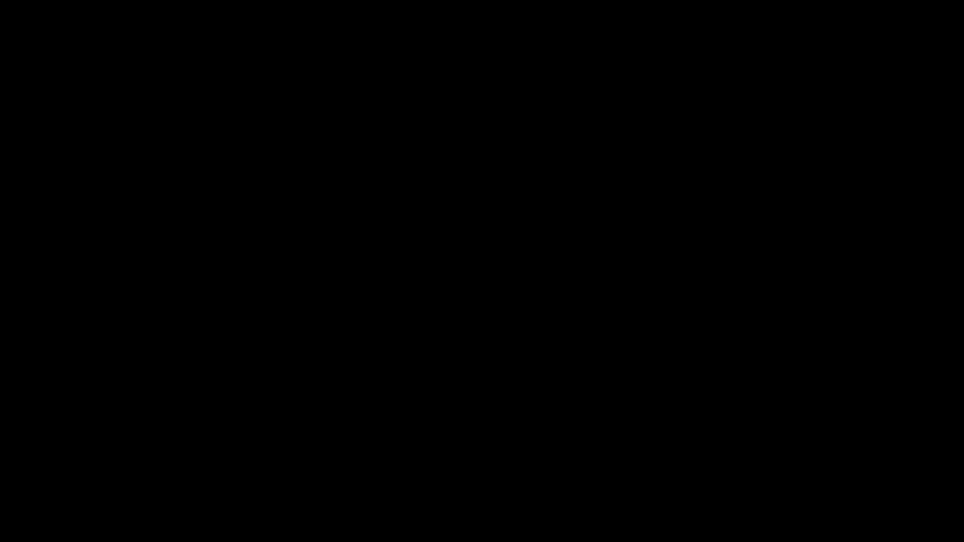
key("alt+Tab")
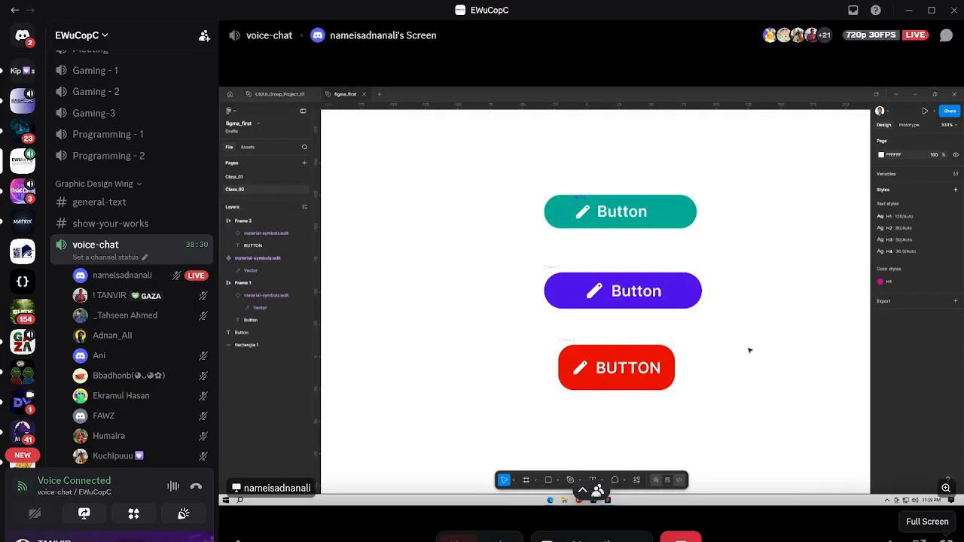
left_click(946, 536)
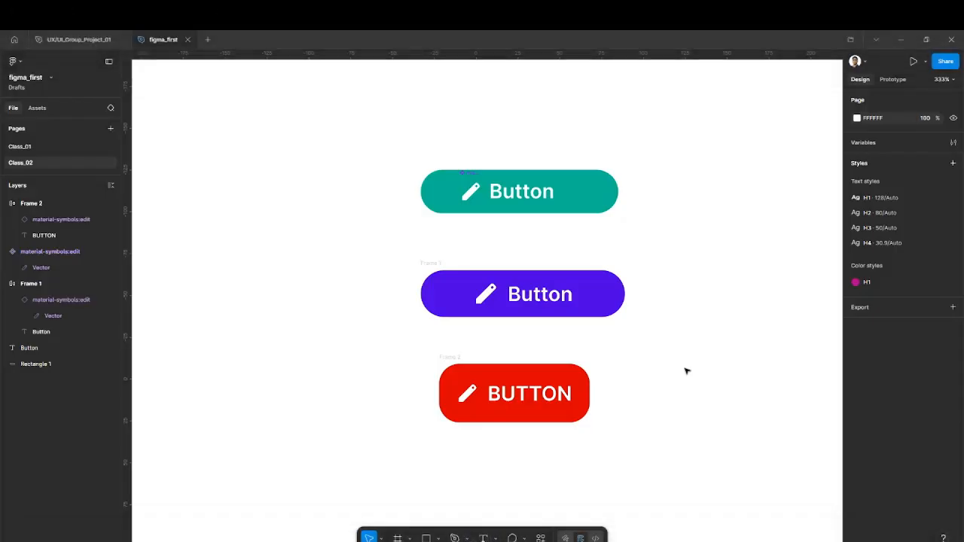
Leave the full-screen view and watch the other live participant's stream in the Discord voice-chat channel.
key("Escape")
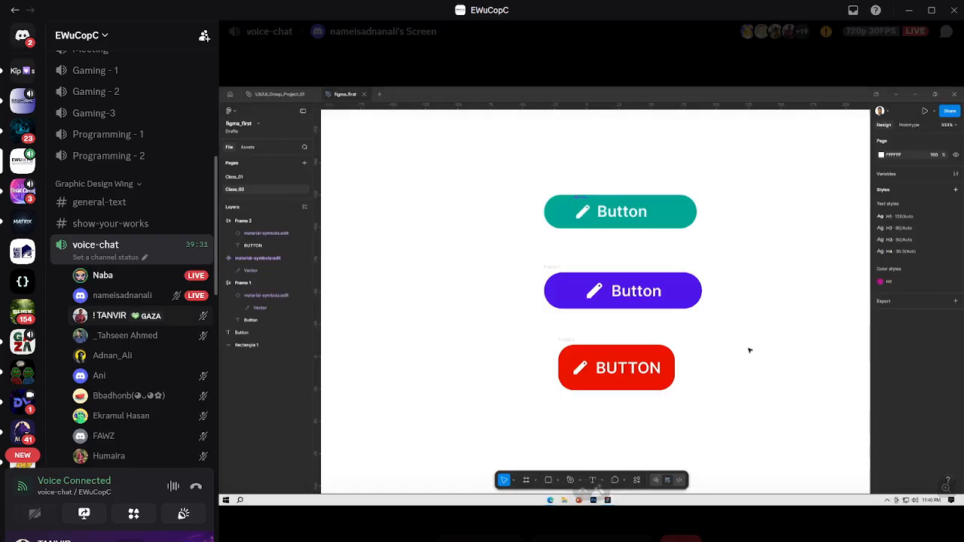
left_click(104, 275)
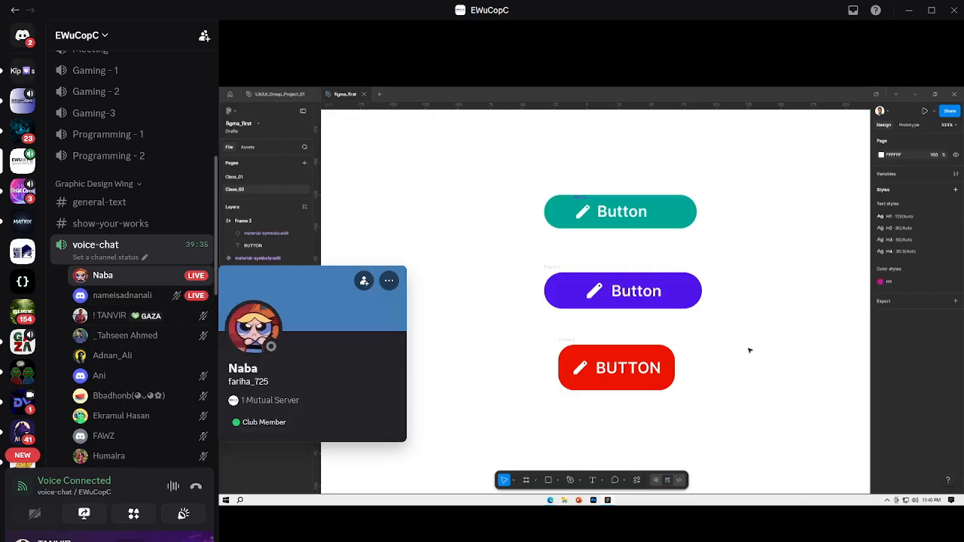
key("Escape")
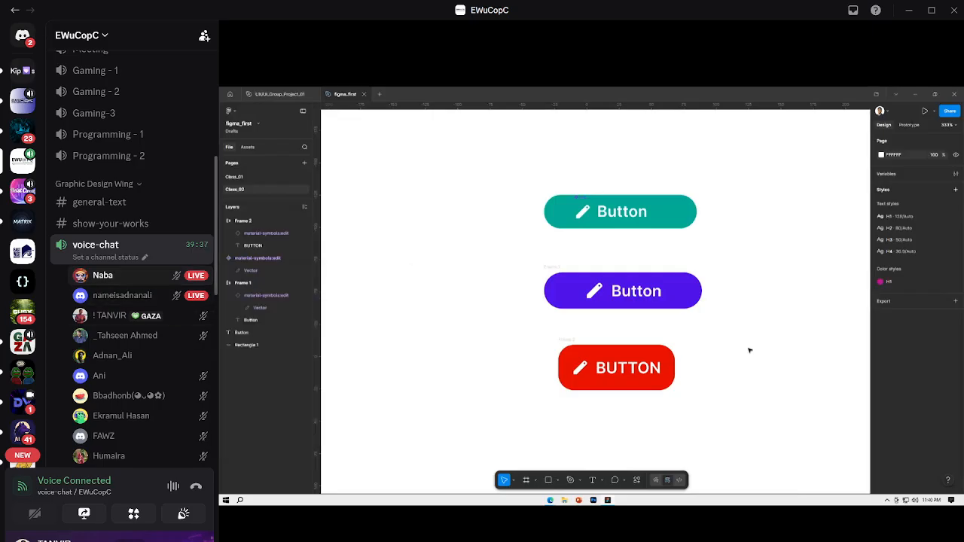
left_click(104, 275)
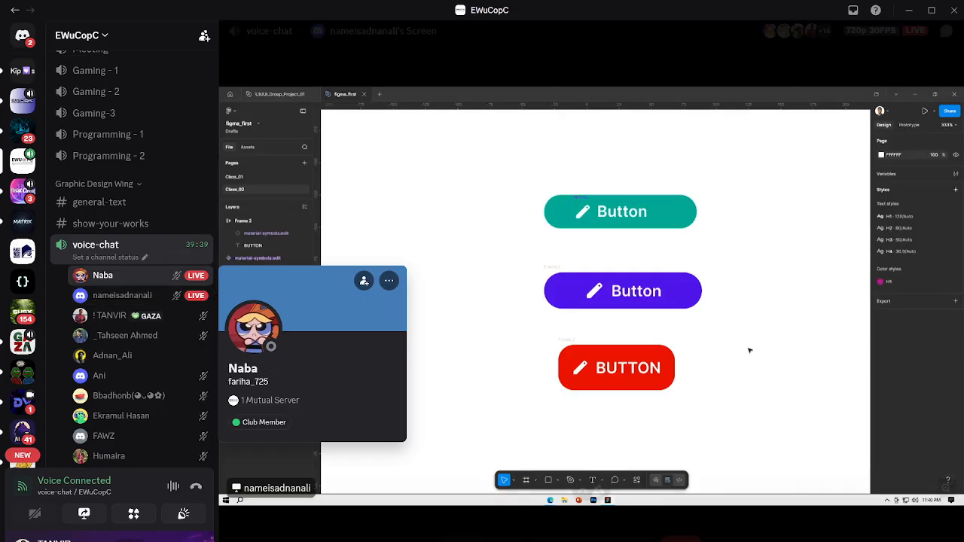
left_click(519, 356)
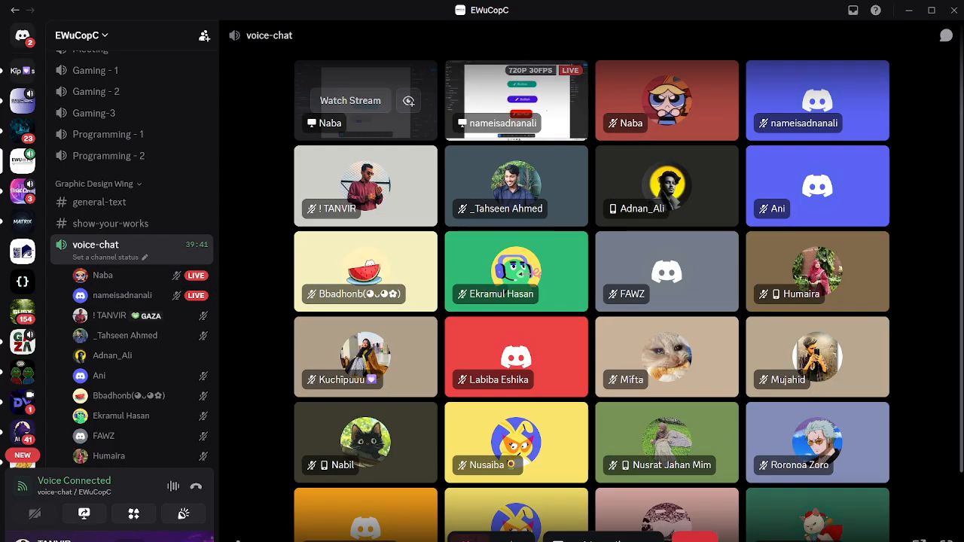
left_click(350, 100)
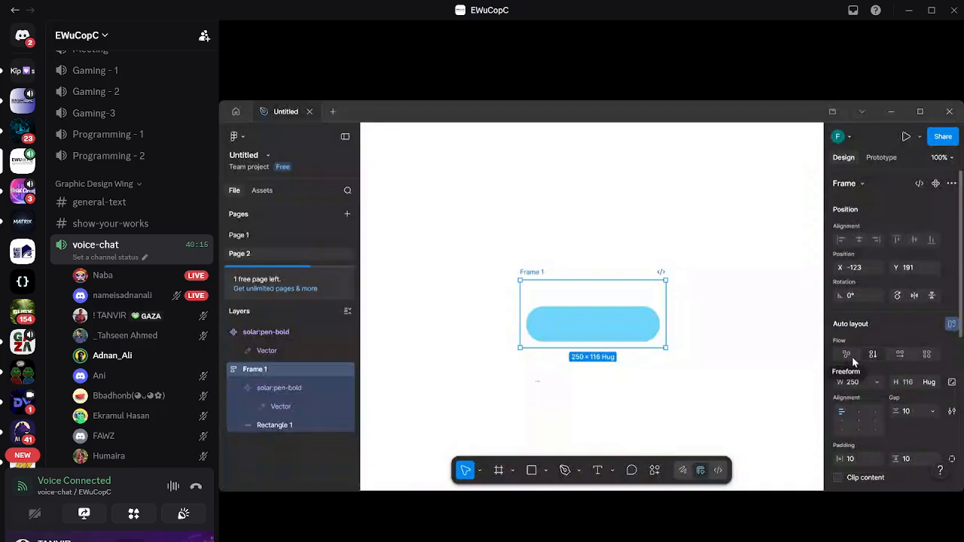
Try a horizontal flow on Frame 1 around the blue pill, then remove the frame's auto layout.
left_click(899, 354)
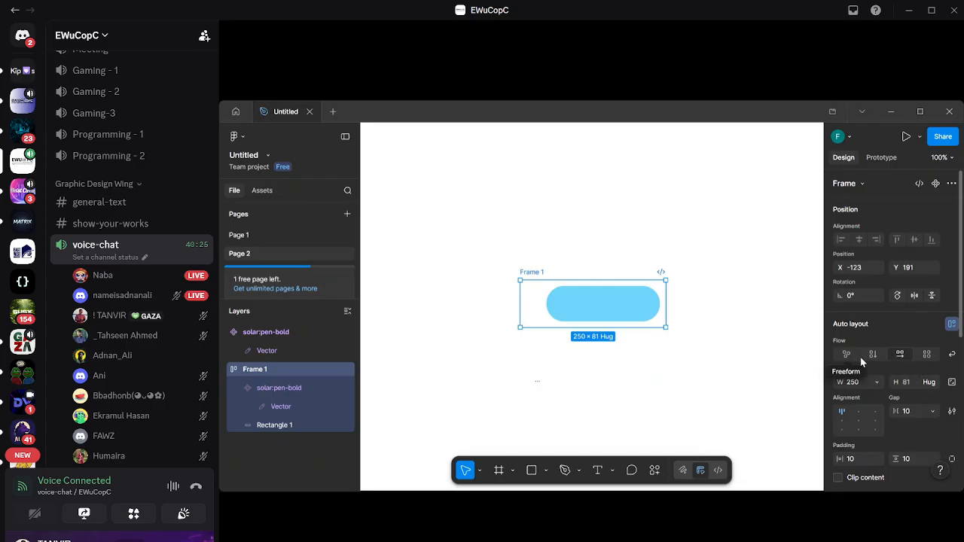
left_click(951, 324)
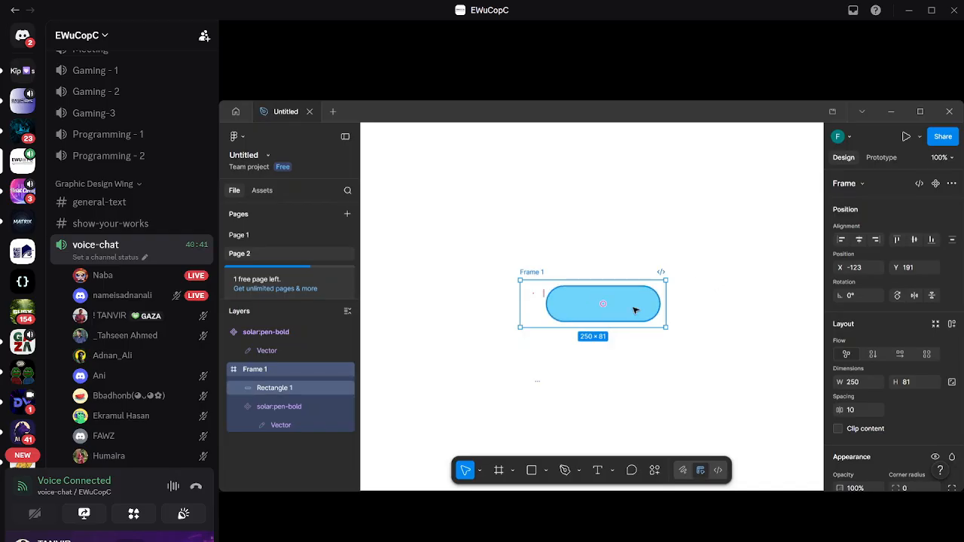
mouse_move(533, 301)
left_mouse_down()
mouse_move(551, 304)
mouse_move(533, 294)
left_mouse_up()
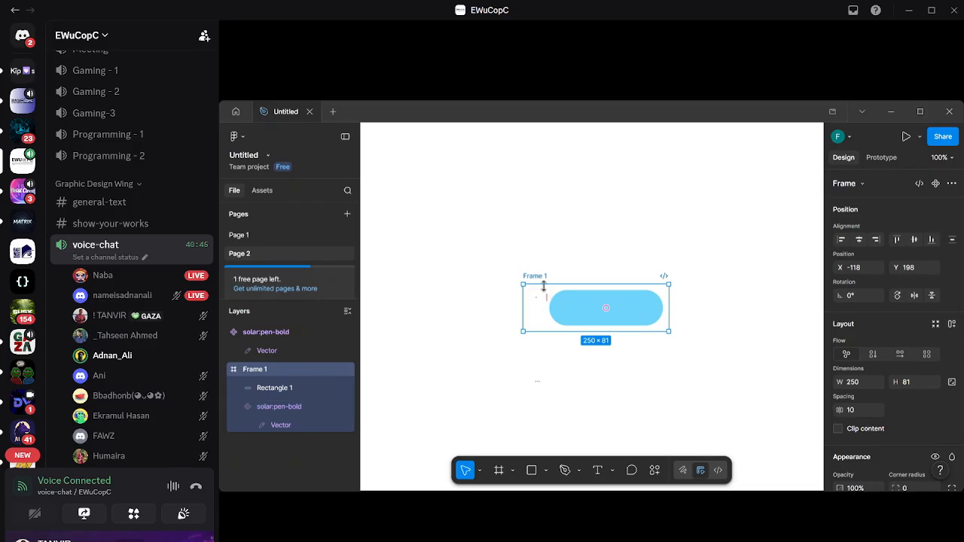
left_click(504, 301)
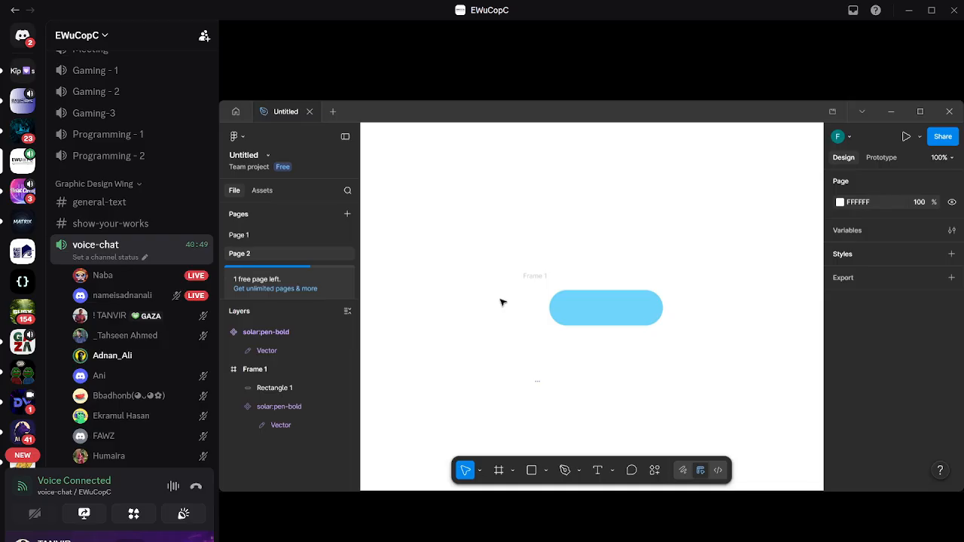
Move the pen icon out of Frame 1 to X -229, Y 214 and delete Frame 1 with its blue rectangle.
left_click(531, 304)
left_click_drag(531, 304, 467, 307)
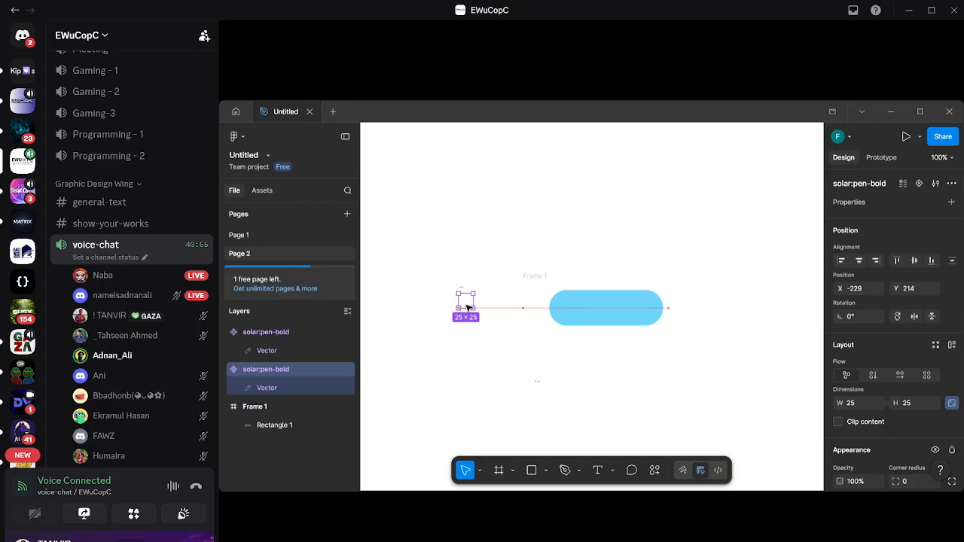
left_click(576, 310)
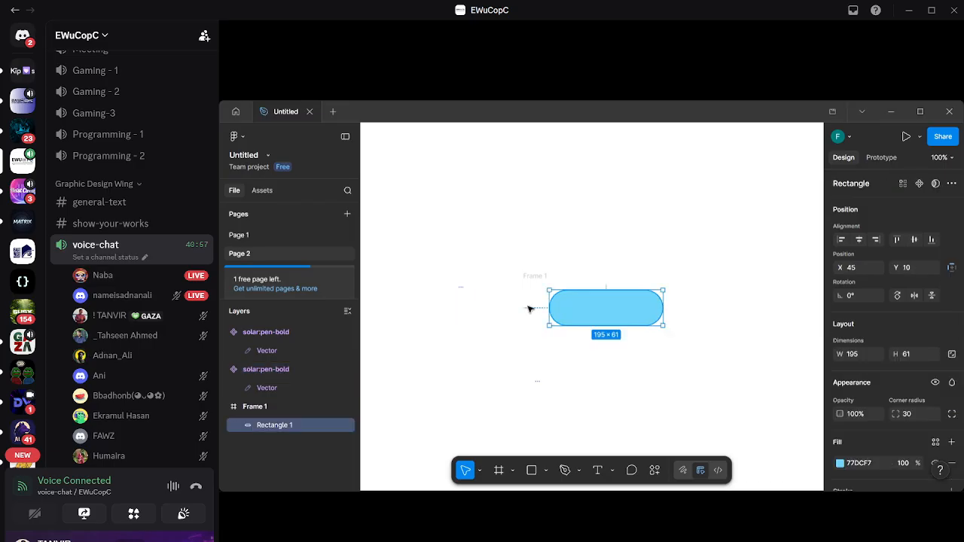
left_click(534, 283)
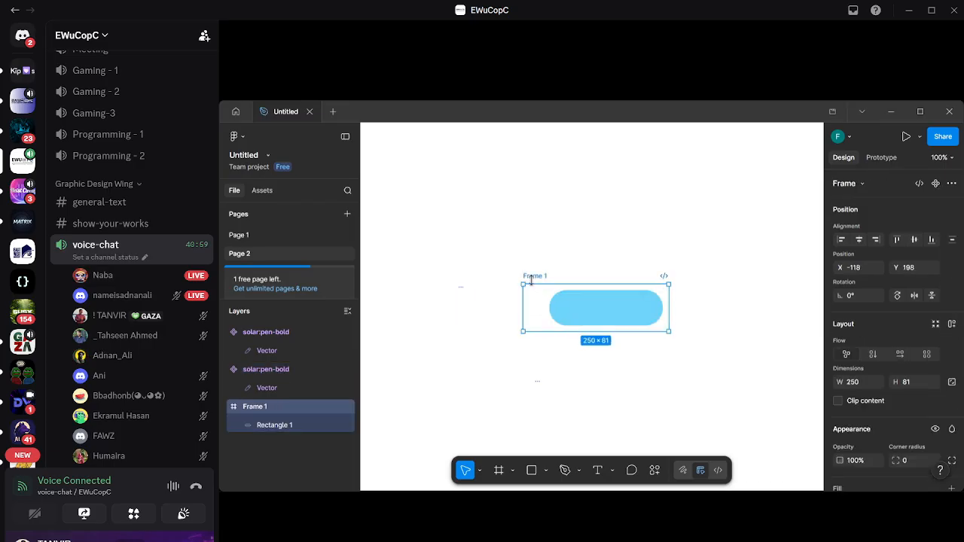
key("Delete")
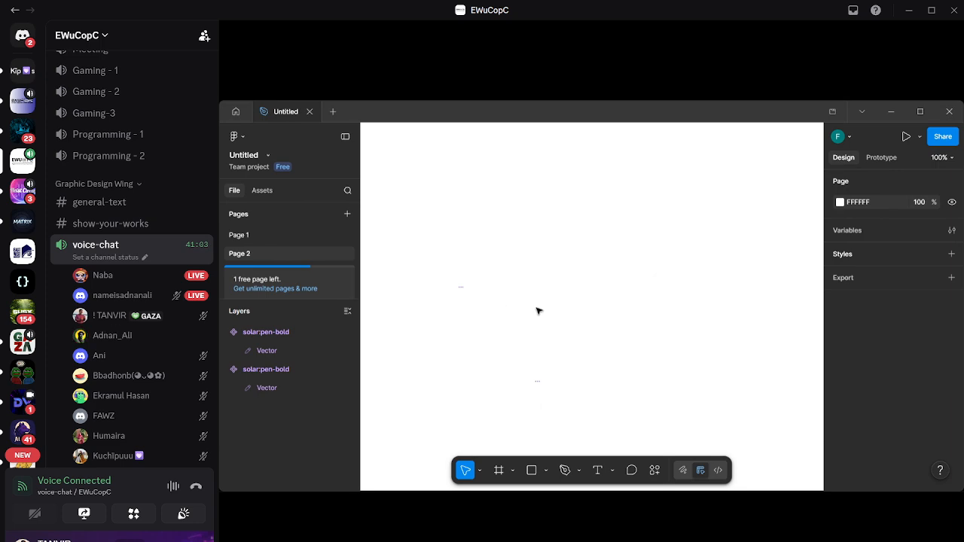
Add a text layer reading "button" on the empty canvas and wrap it in an auto layout frame.
left_click(598, 470)
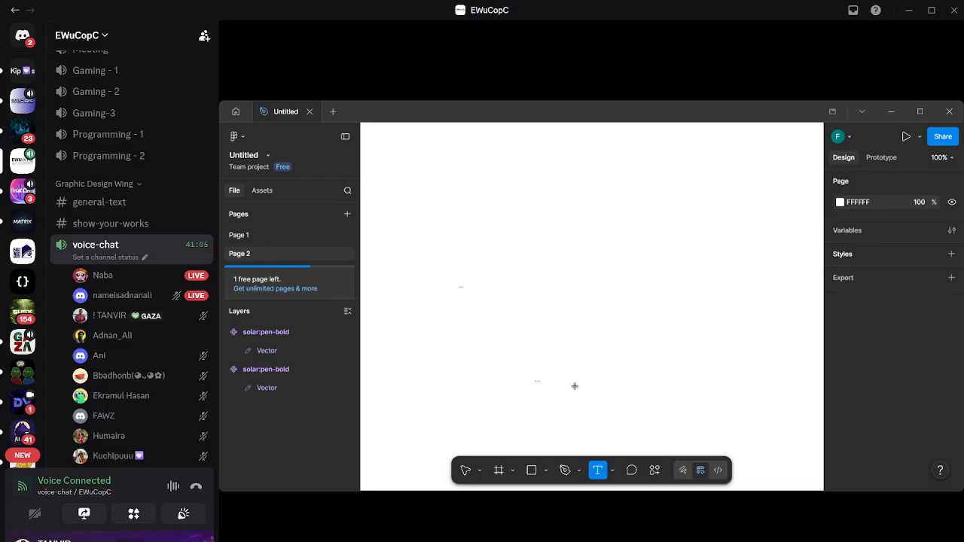
left_click(569, 345)
type("b")
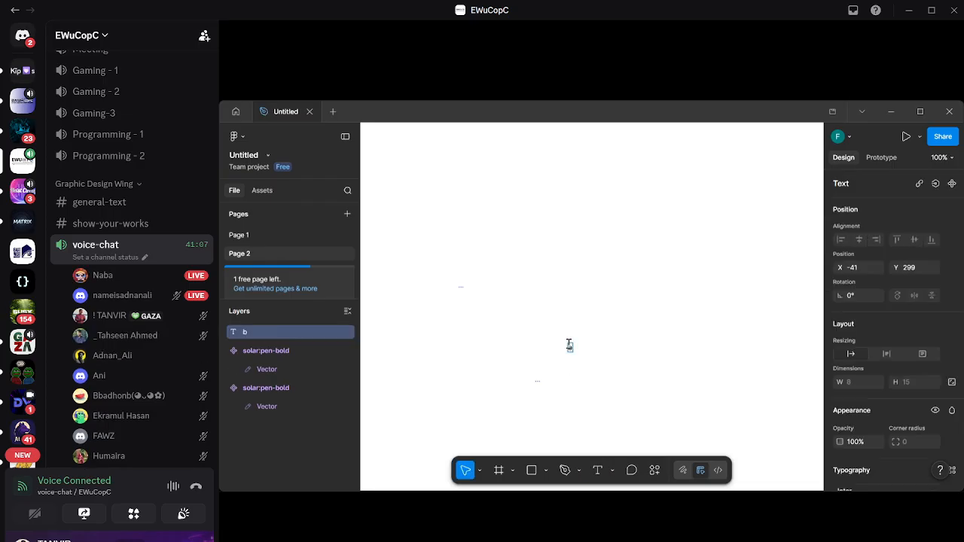
type("utton")
type("A")
key("BackSpace")
key("Escape")
key("shift+a")
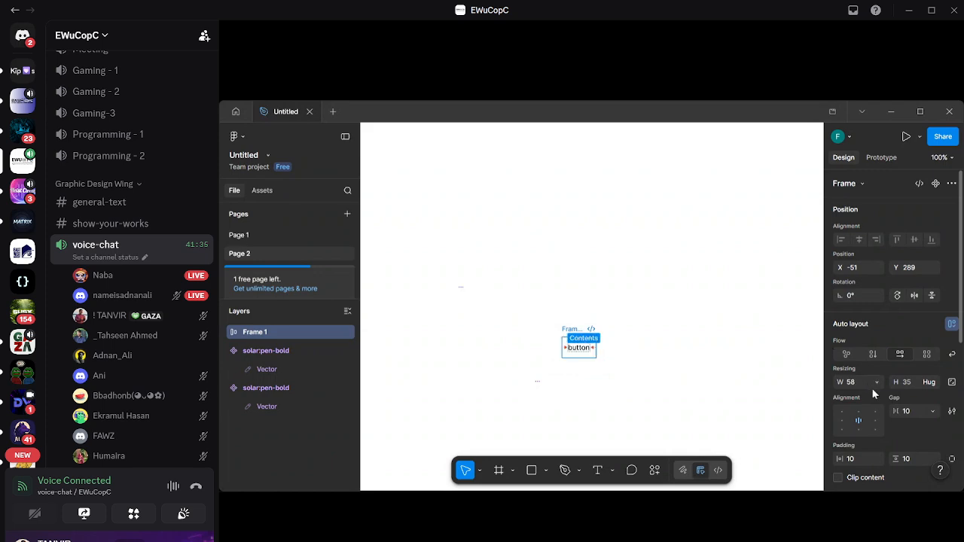
Give the button frame a solid light pink fill, E486F5.
scroll(874, 394, "down", 5)
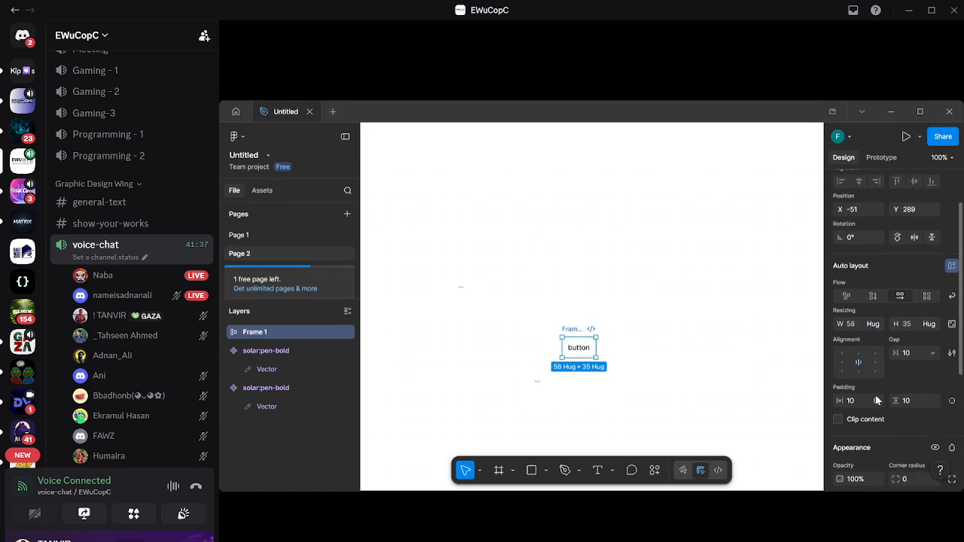
left_click(860, 393)
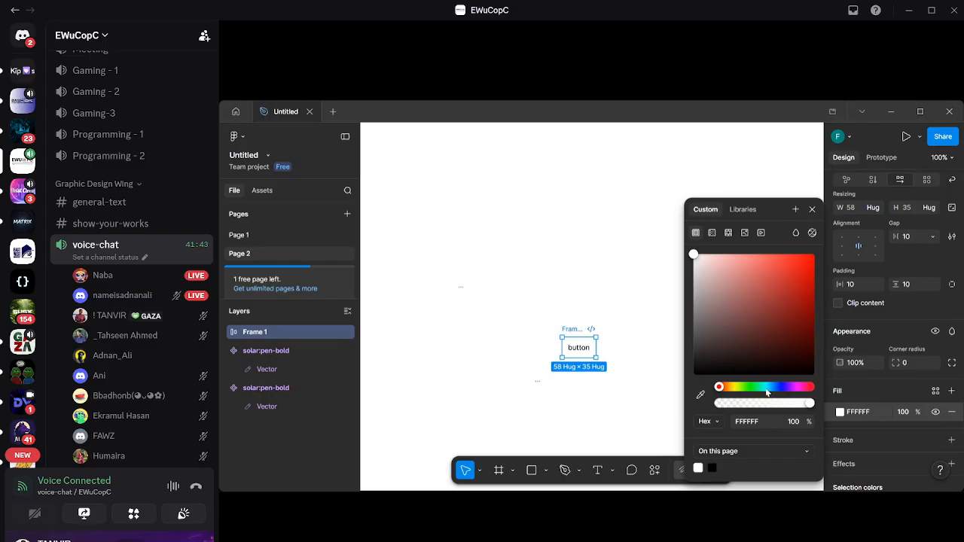
left_click(788, 386)
left_click_drag(789, 385, 792, 384)
left_click_drag(780, 322, 811, 292)
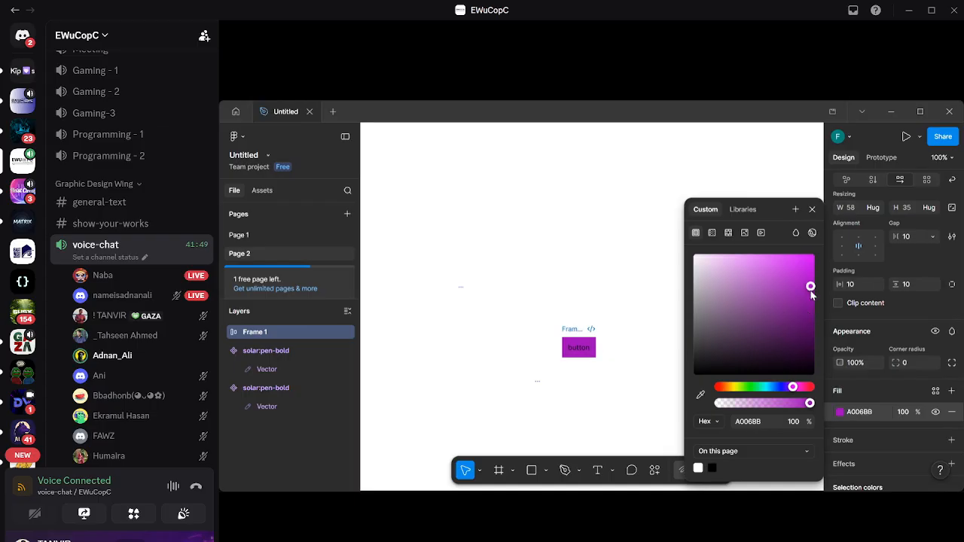
left_click_drag(812, 295, 753, 267)
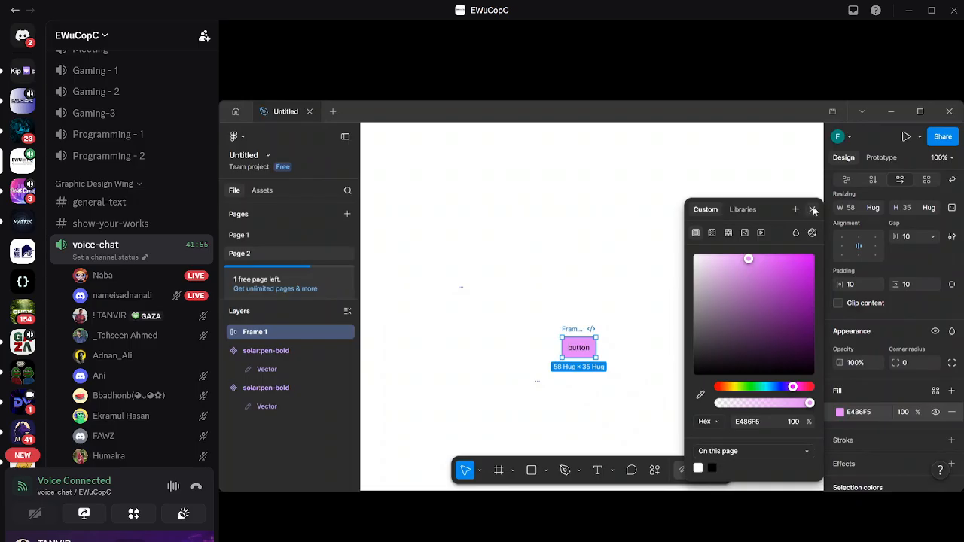
left_click(812, 208)
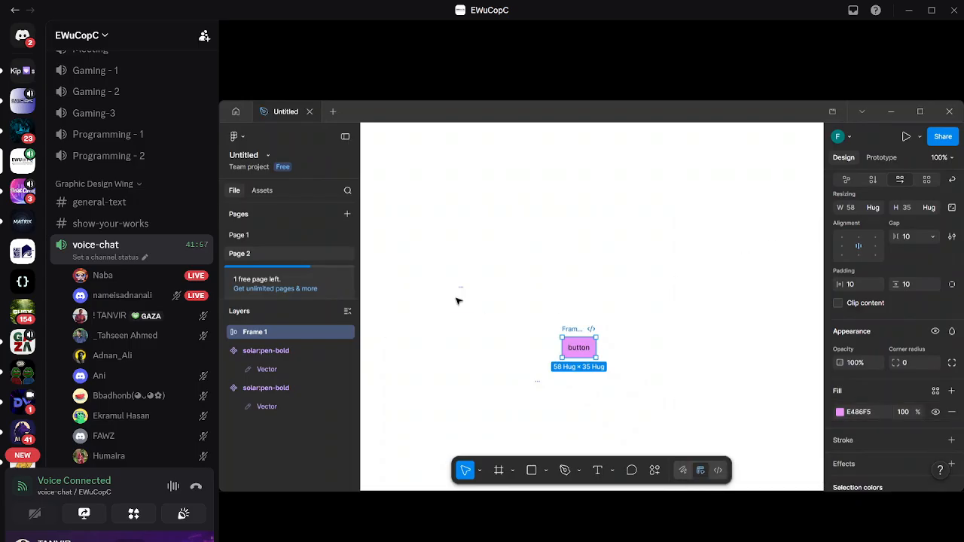
Place the white pen icon inside the pink auto layout frame, ahead of the button text, and select the frame.
left_click_drag(460, 300, 571, 343)
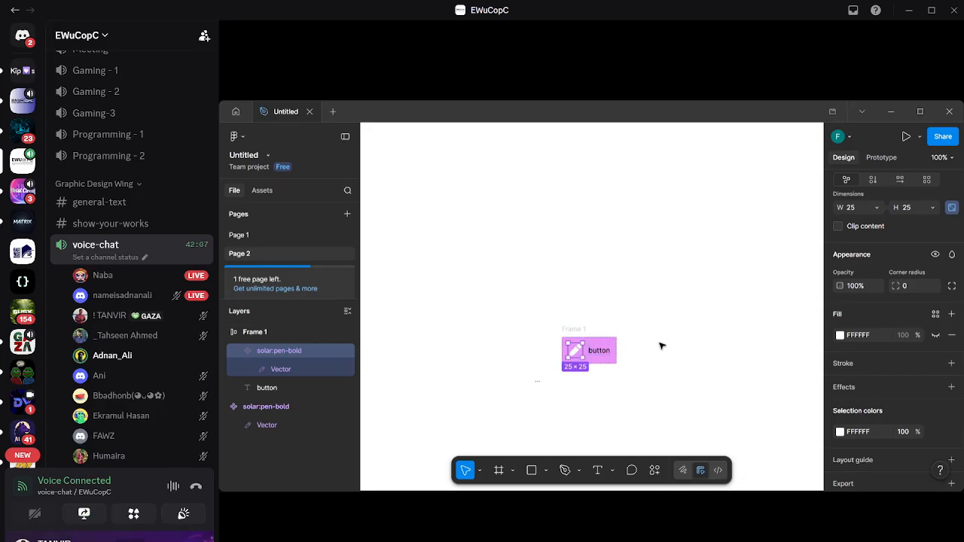
key("Escape")
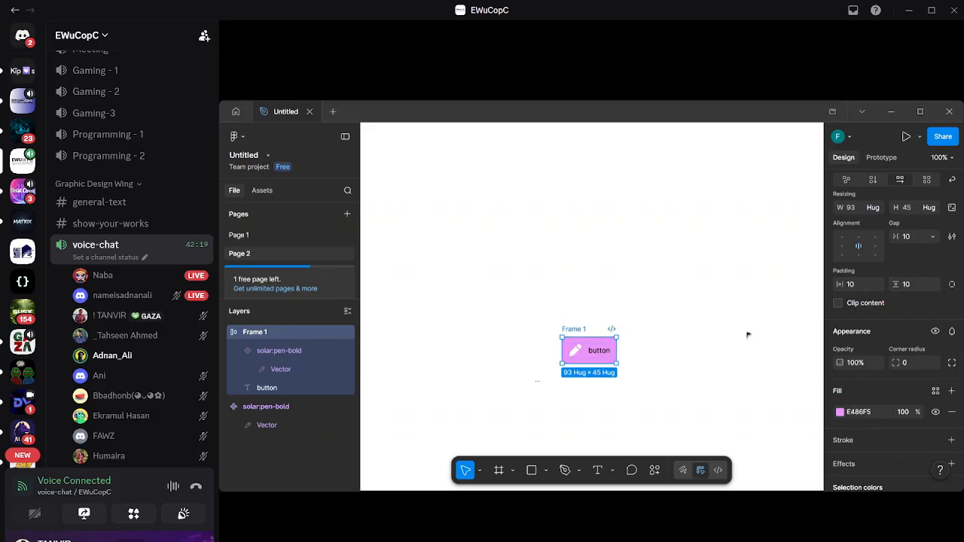
Try resizing the pink button frame by hand to 191 × 42, 156 × 39 and 165 × 29, and undo every resize.
left_click(859, 283)
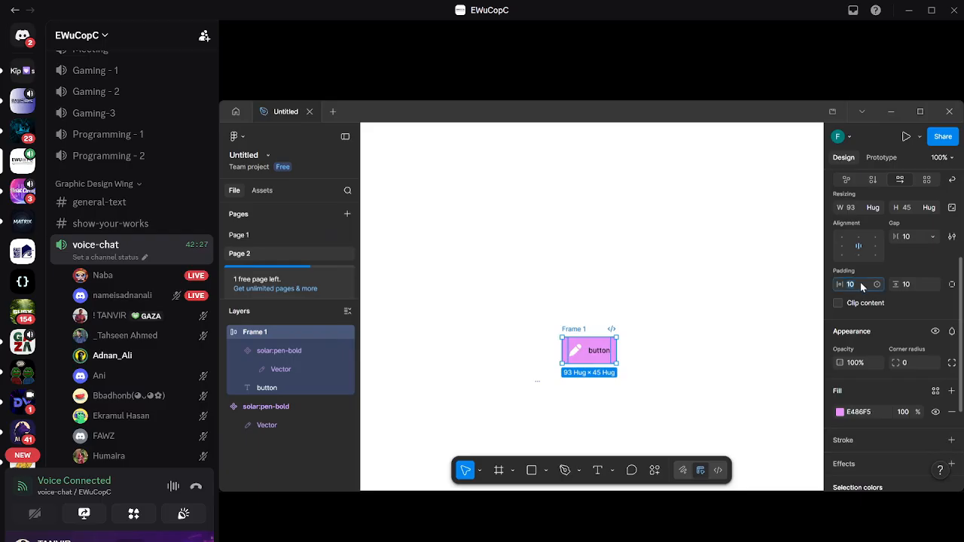
left_click(619, 362)
left_click_drag(619, 362, 673, 361)
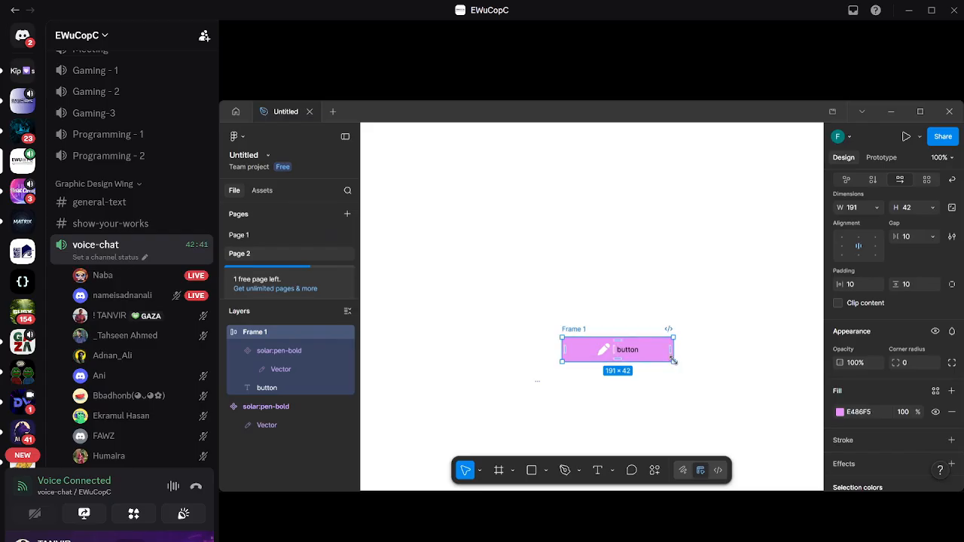
left_click_drag(673, 362, 653, 359)
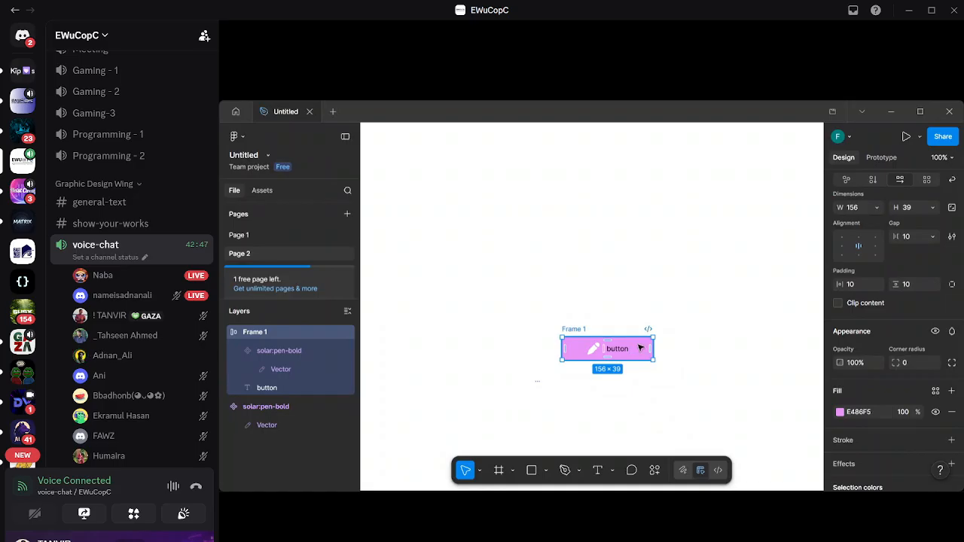
key("ctrl+z")
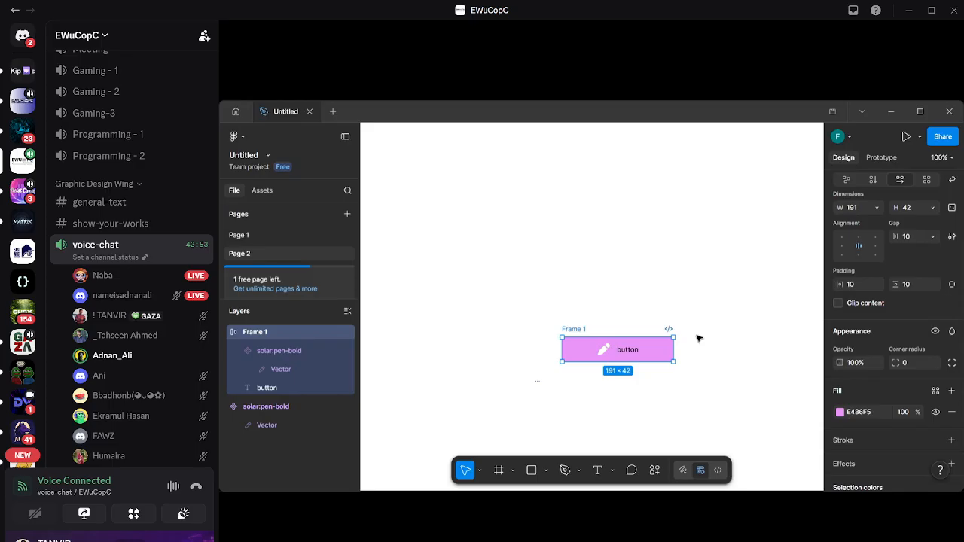
left_click_drag(674, 362, 656, 354)
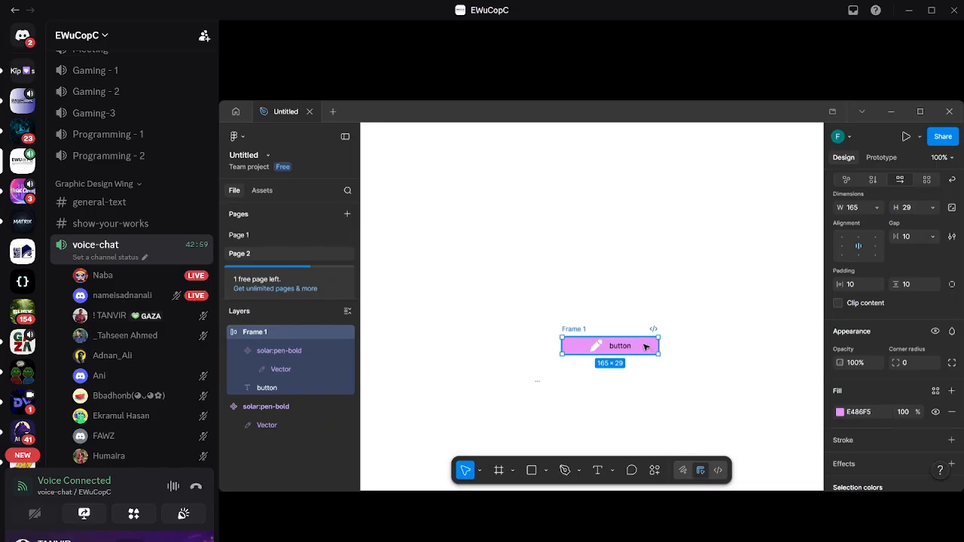
key("ctrl+z")
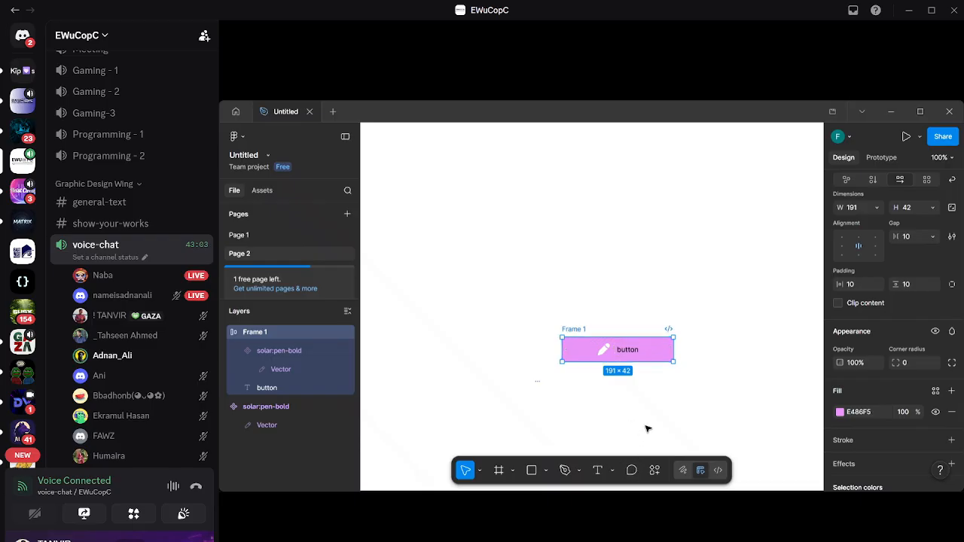
key("ctrl+z")
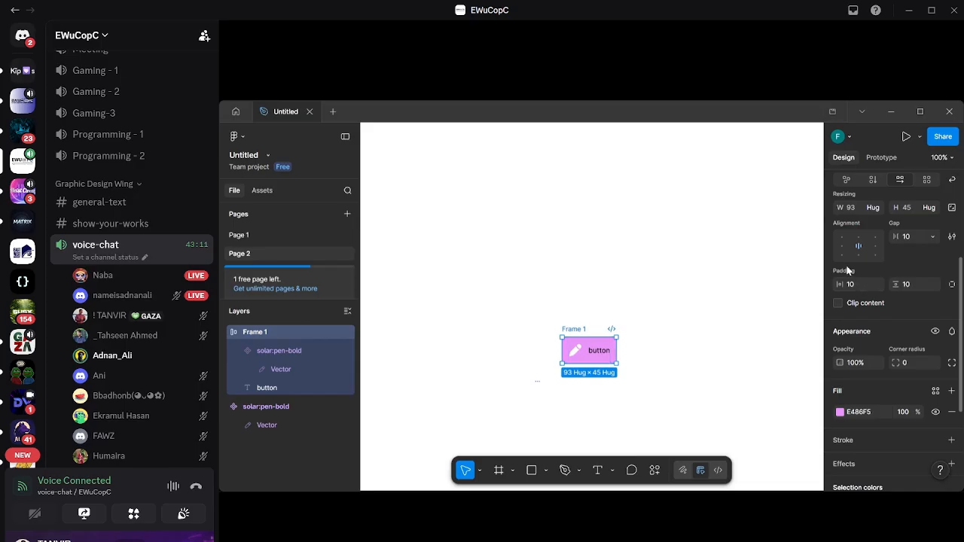
Raise the pink button frame's horizontal padding to 20 and on to 40, and set its vertical padding to 20.
left_click(952, 284)
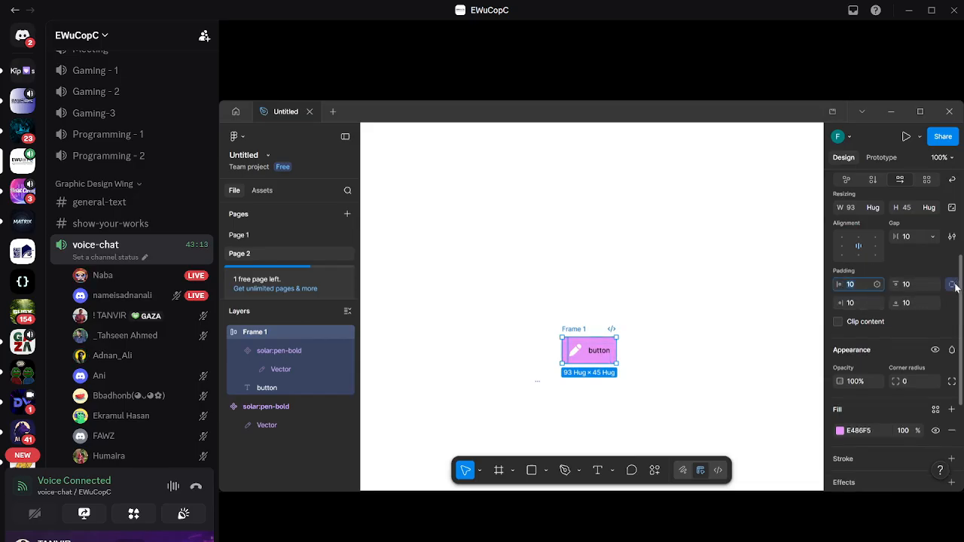
left_click(953, 285)
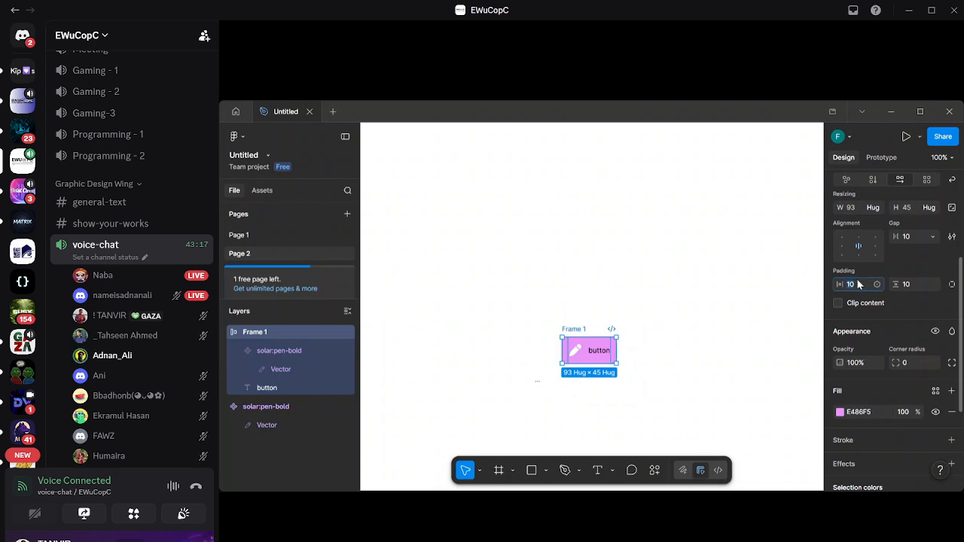
left_click(856, 284)
type("20")
key("Return")
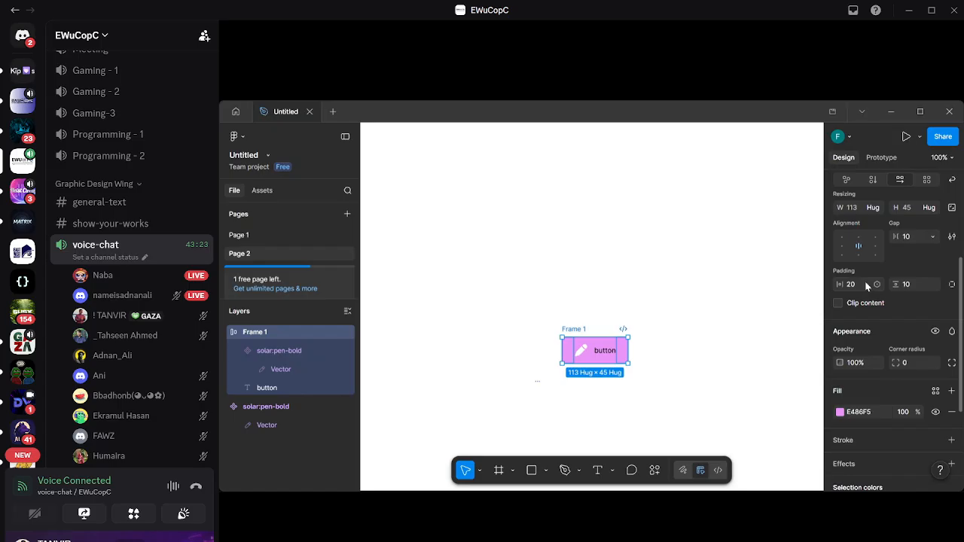
left_click(865, 284)
type("4")
key("Return")
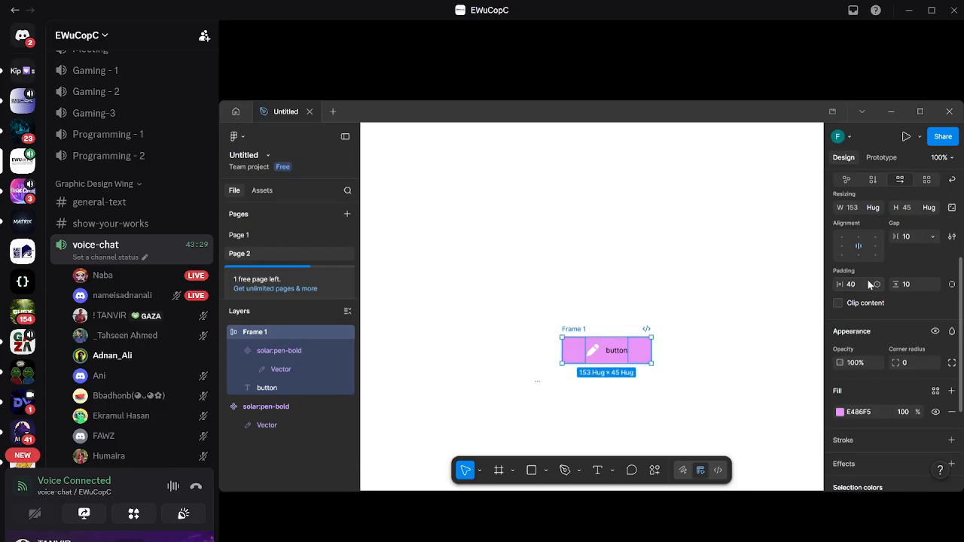
left_click(916, 286)
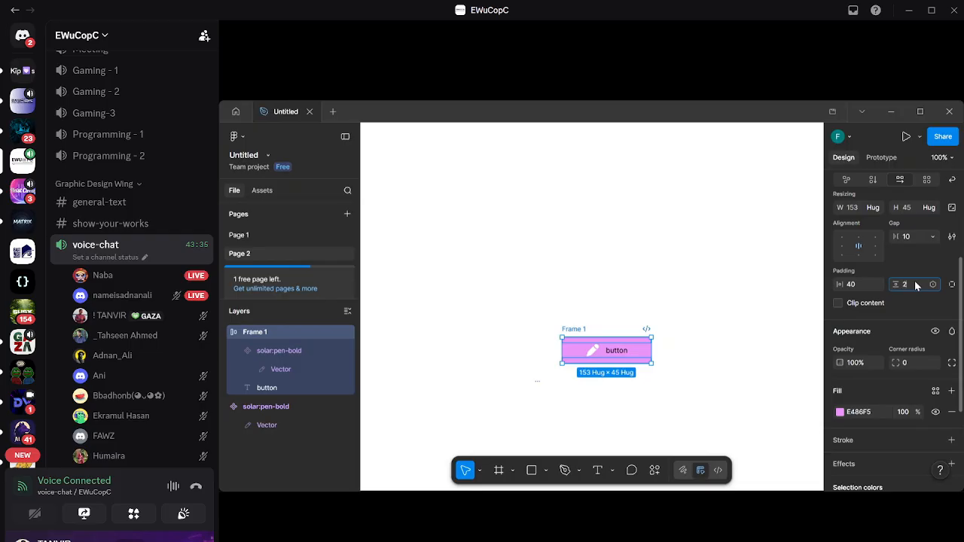
key("Return")
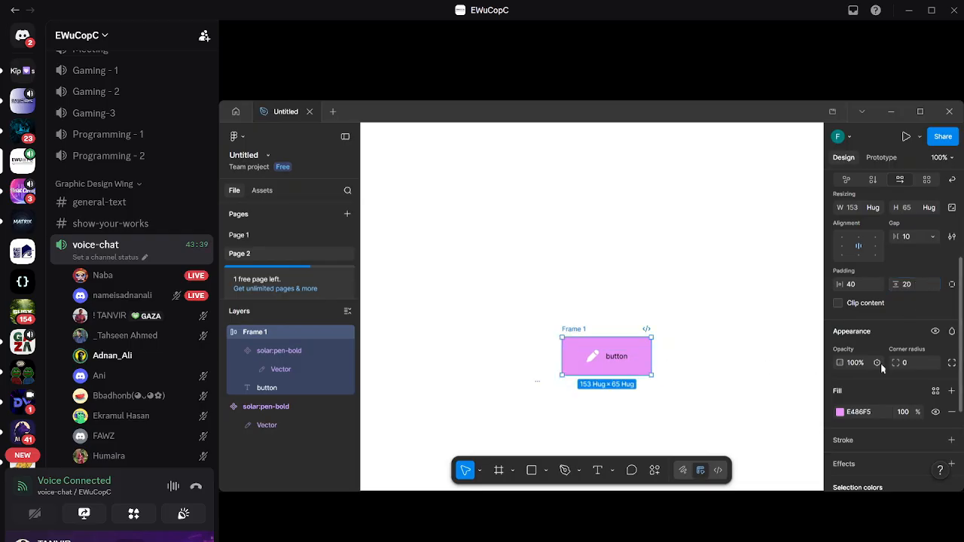
Set the pink button frame's corner radius to 3100.
left_click(908, 363)
key("BackSpace")
type("3100")
key("Return")
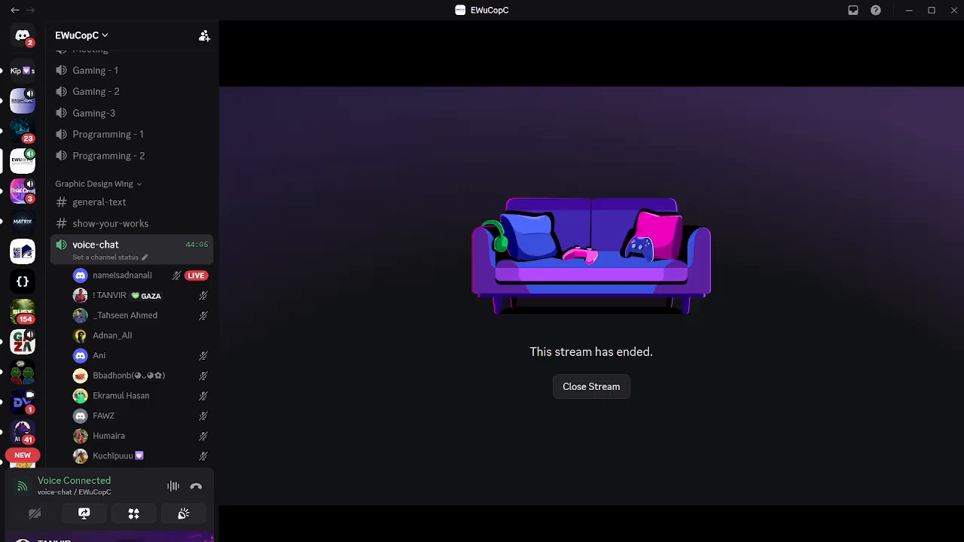
Close the ended stream and watch the remaining live screen share in full screen.
left_click(591, 386)
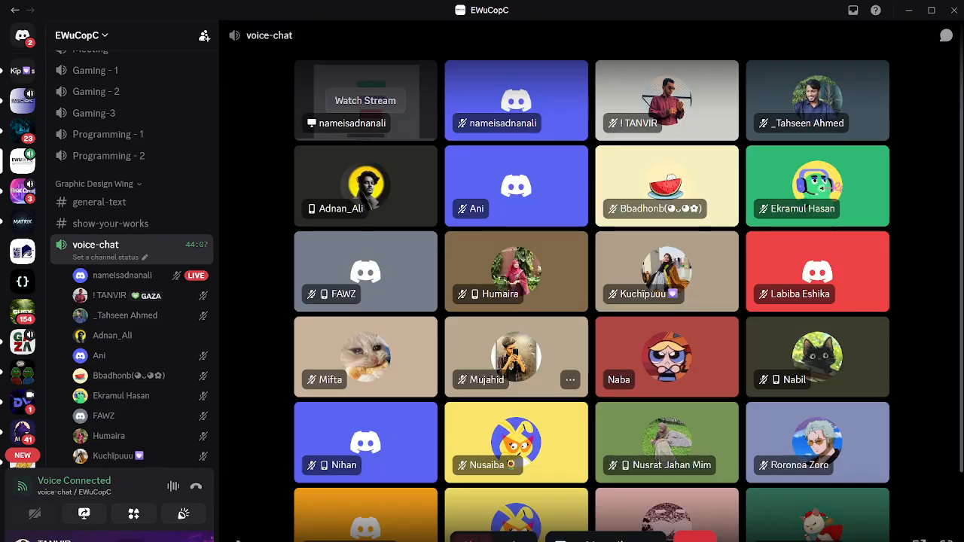
left_click(365, 100)
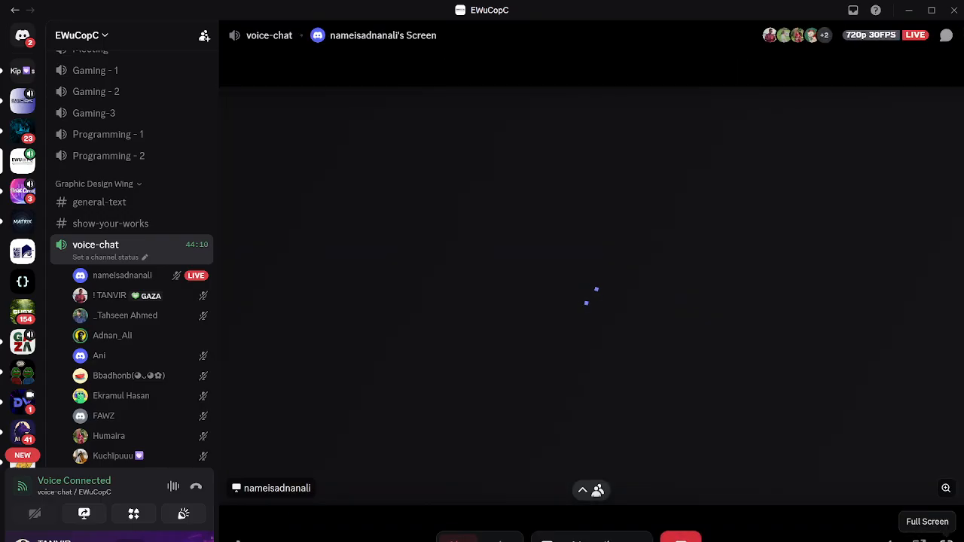
left_click(946, 539)
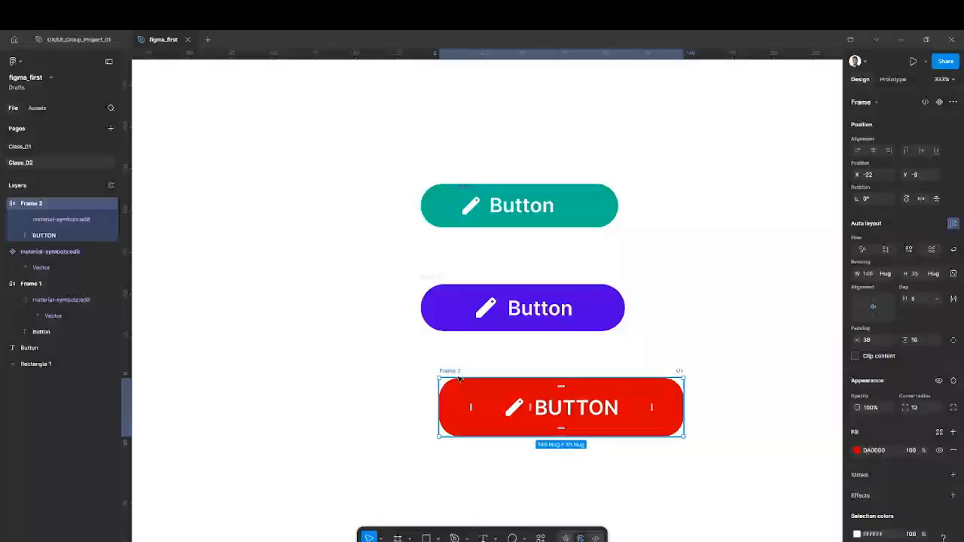
Enlarge the pen icon in the red button to 18 × 18 with the Scale tool.
left_click(525, 409)
key("k")
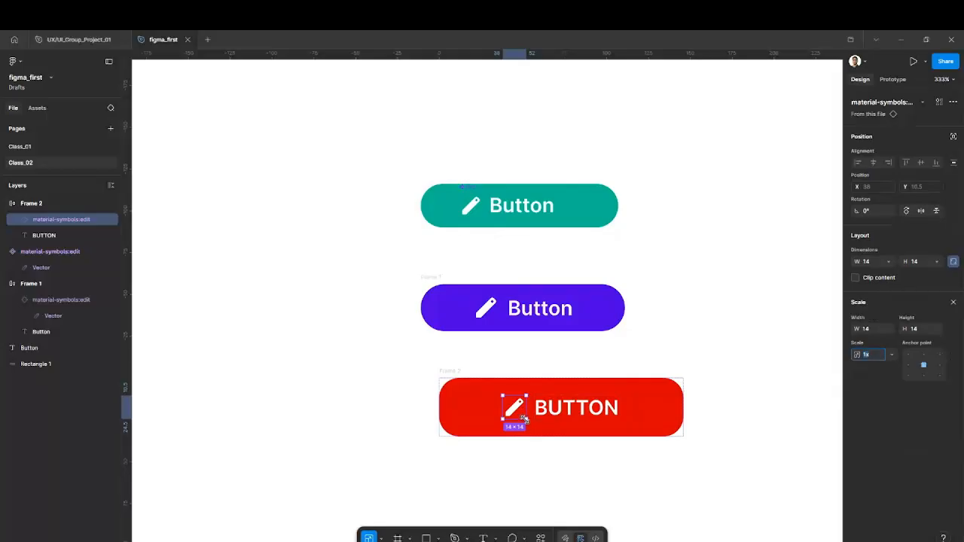
mouse_move(526, 419)
left_mouse_down()
mouse_move(573, 465)
mouse_move(527, 405)
left_mouse_up()
left_click(626, 372)
Leave scaling mode and give the red button's frame a fixed width of 150.
left_click(476, 369)
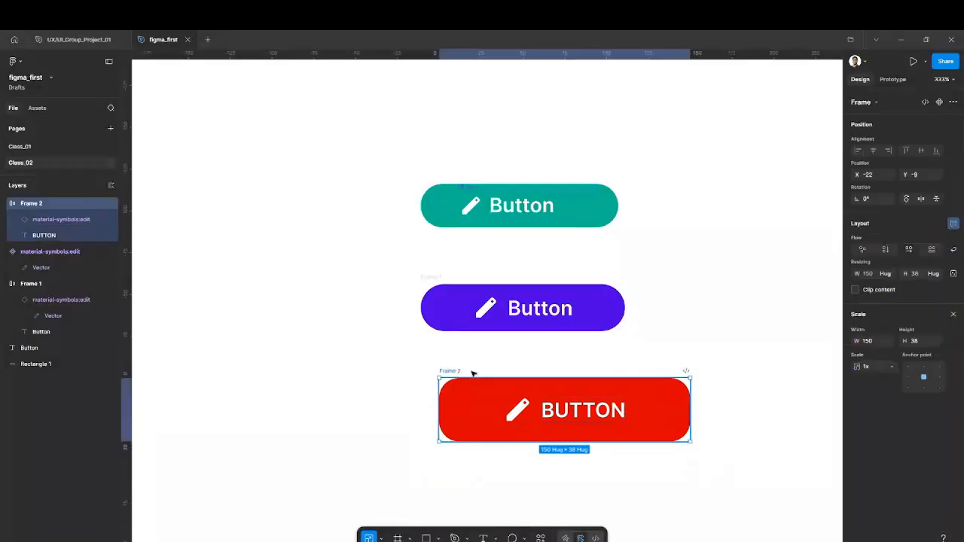
left_click(953, 313)
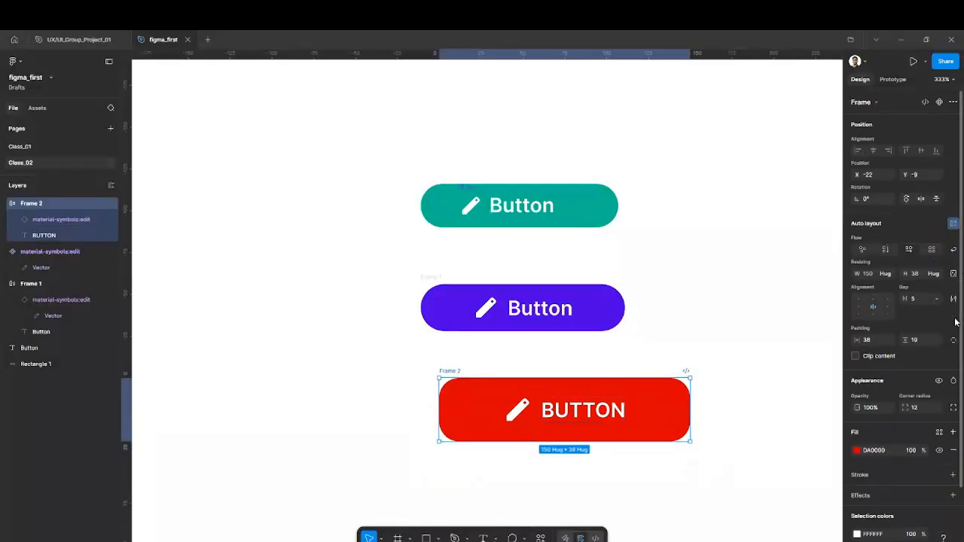
left_click(888, 275)
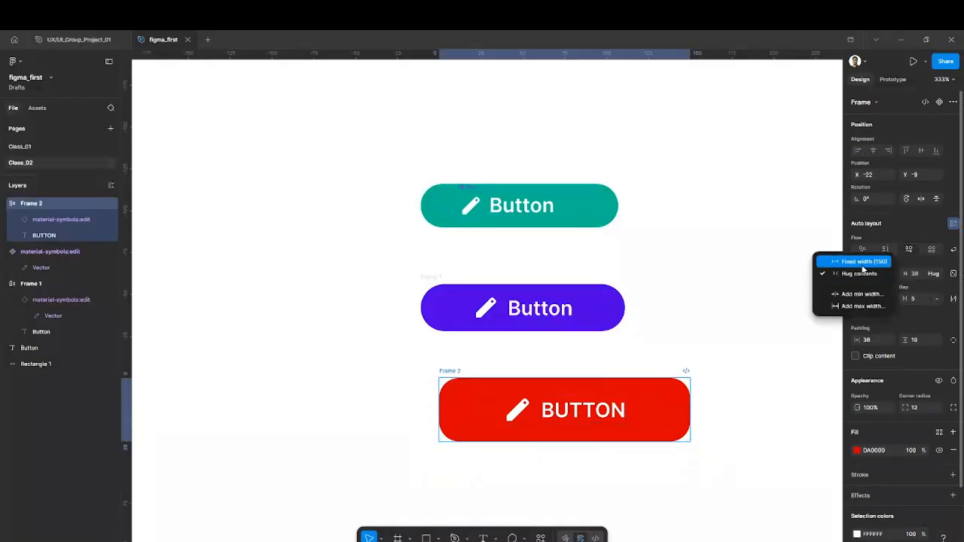
left_click(863, 262)
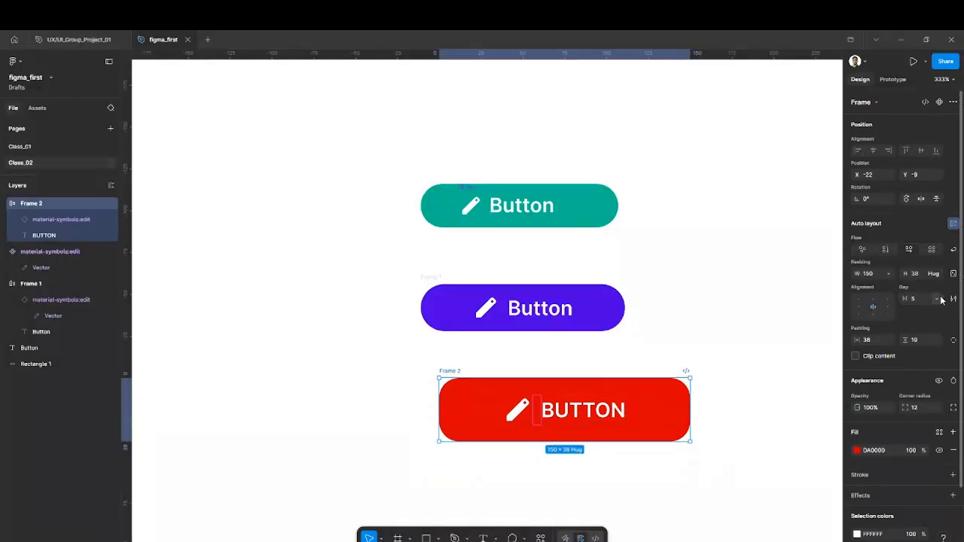
Shrink the red button's pen icon to 16 × 16 and keep its height fixed at 16.
left_click(530, 407)
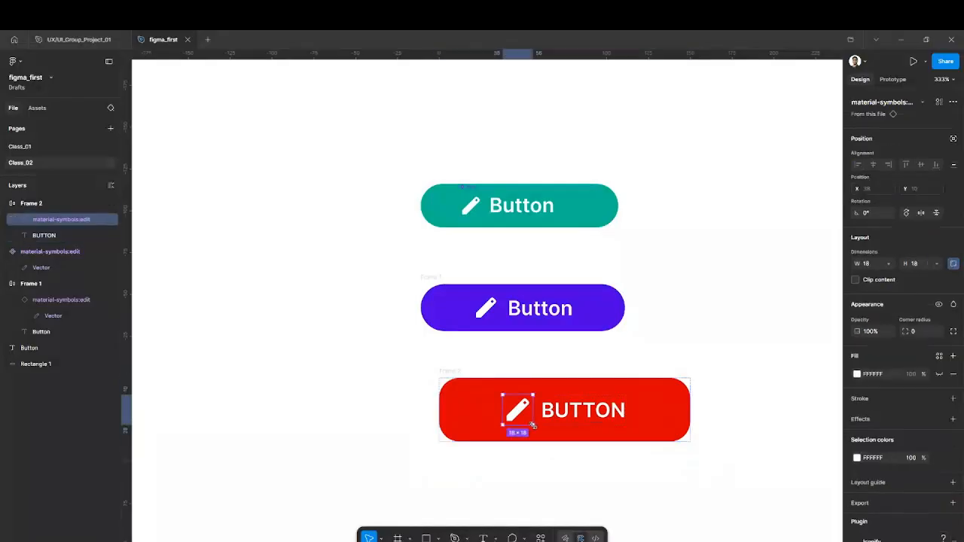
mouse_move(533, 426)
left_mouse_down()
mouse_move(550, 459)
mouse_move(546, 468)
mouse_move(527, 422)
mouse_move(544, 489)
mouse_move(527, 417)
left_mouse_up()
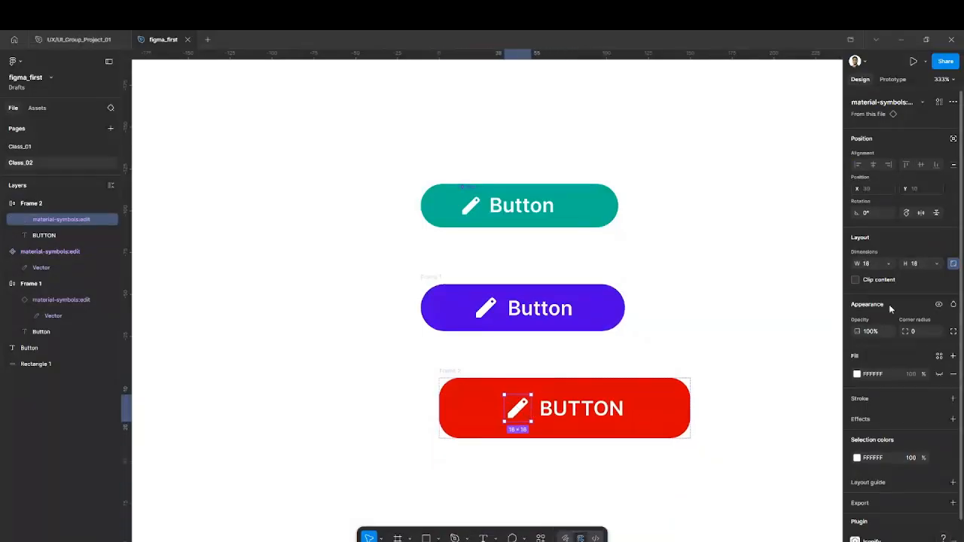
left_click(936, 263)
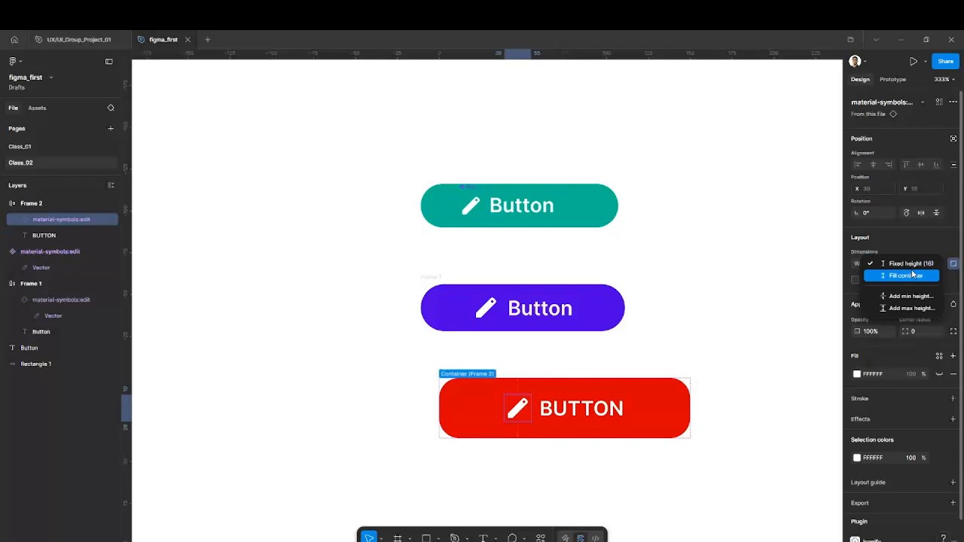
left_click(913, 266)
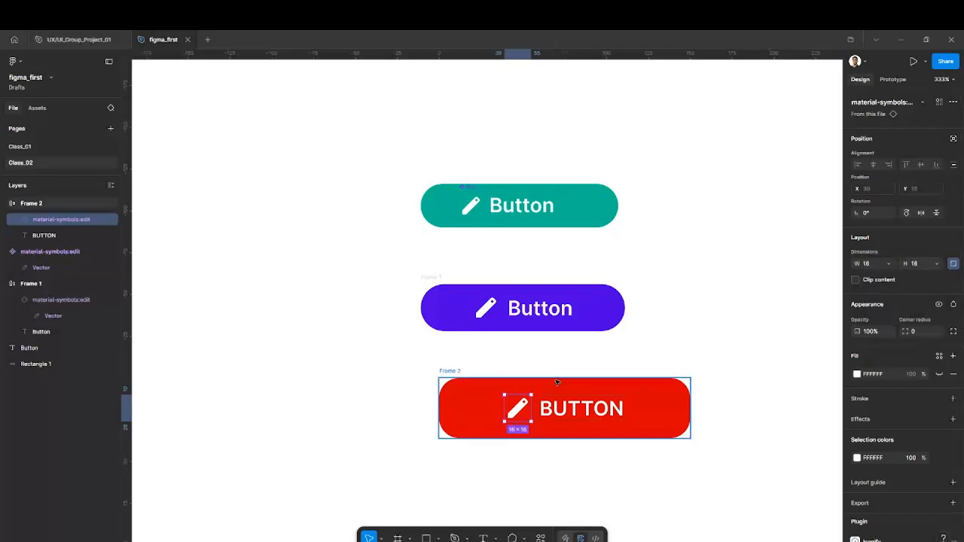
Fix the red button frame's height at 36 and set its width to hug its contents.
left_click(456, 374)
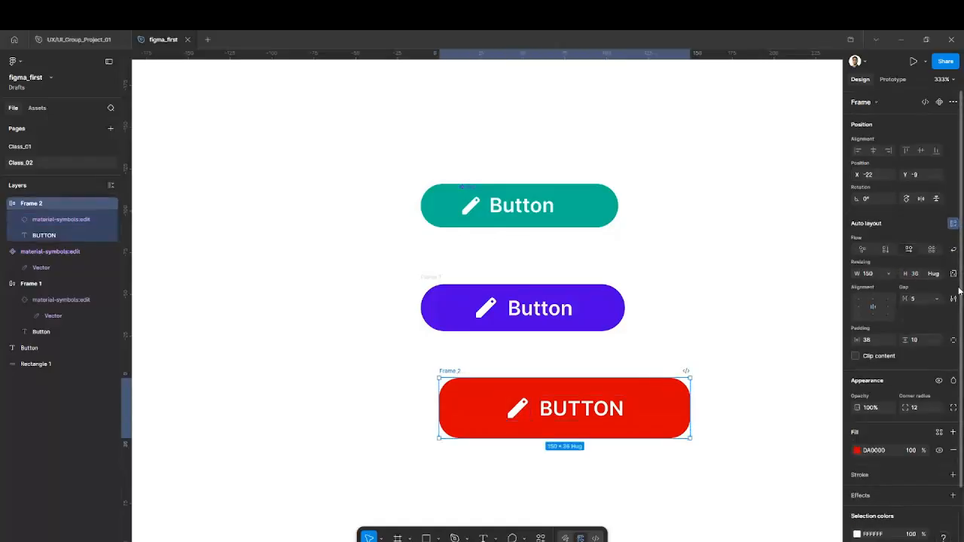
left_click(936, 273)
left_click(917, 274)
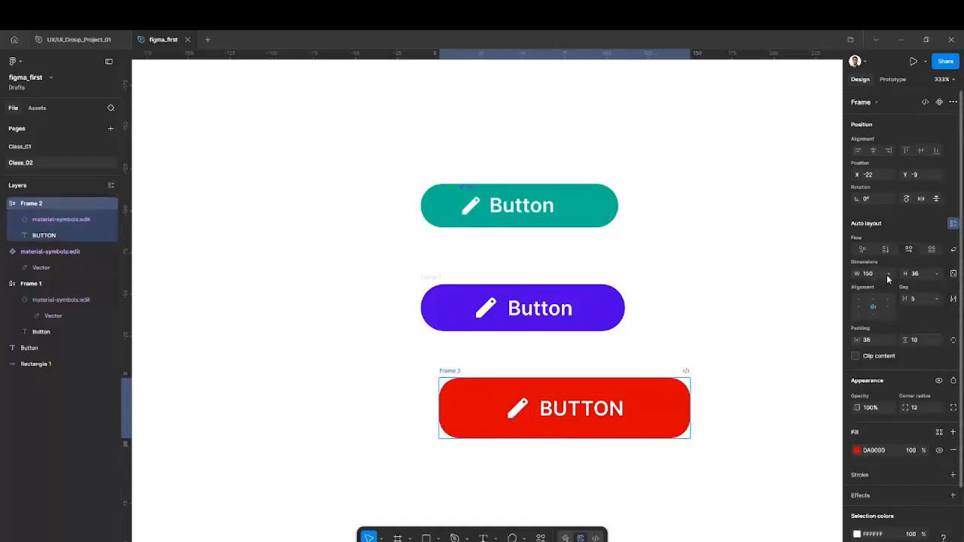
left_click(887, 276)
left_click(867, 285)
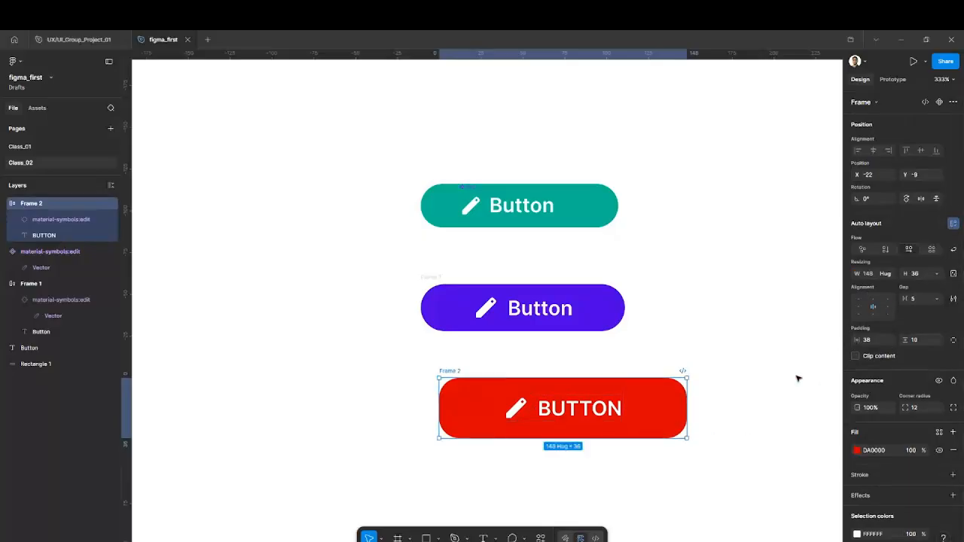
Enlarge the pen icon inside the red button to 18 × 18 and clear the selection.
left_click(525, 409)
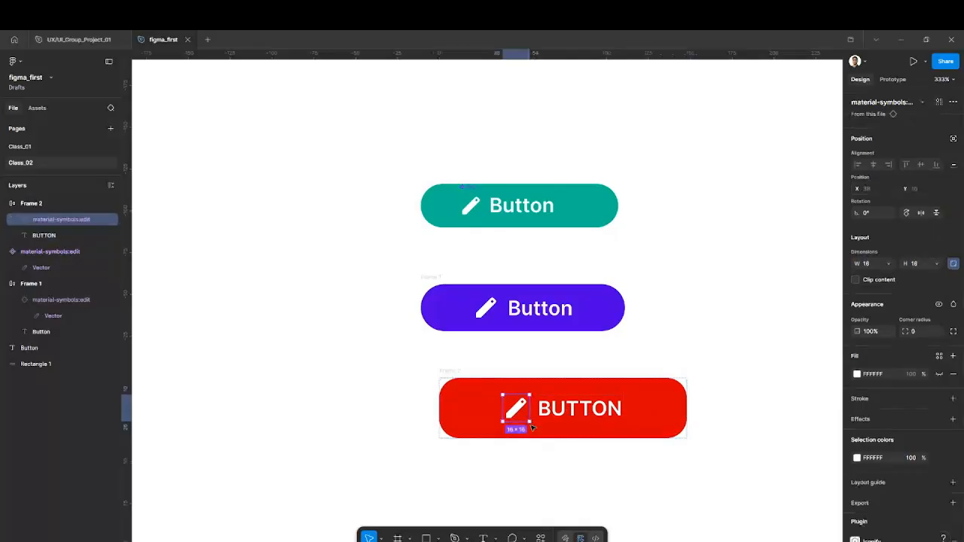
mouse_move(529, 419)
left_mouse_down()
mouse_move(630, 471)
mouse_move(570, 451)
mouse_move(537, 431)
mouse_move(716, 514)
mouse_move(566, 440)
mouse_move(518, 398)
mouse_move(531, 411)
left_mouse_up()
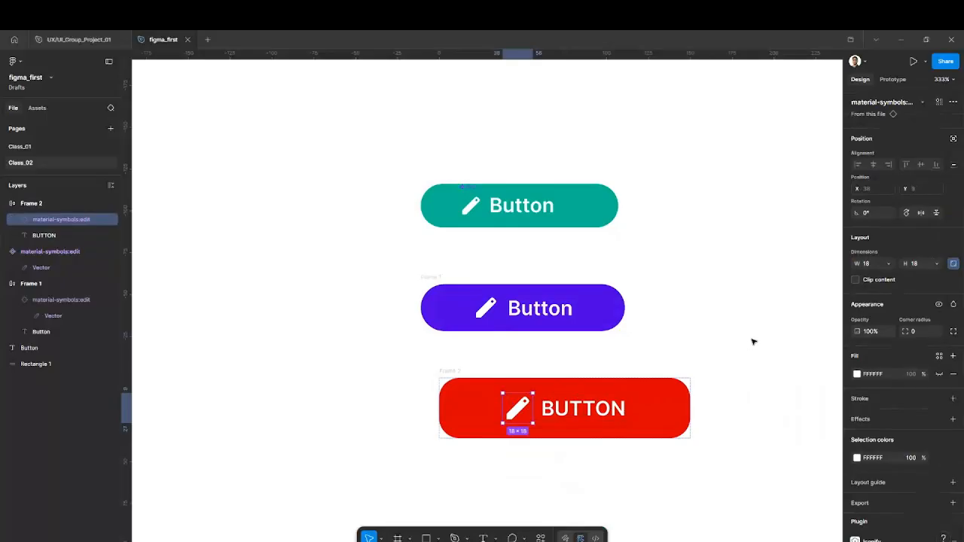
left_click(745, 340)
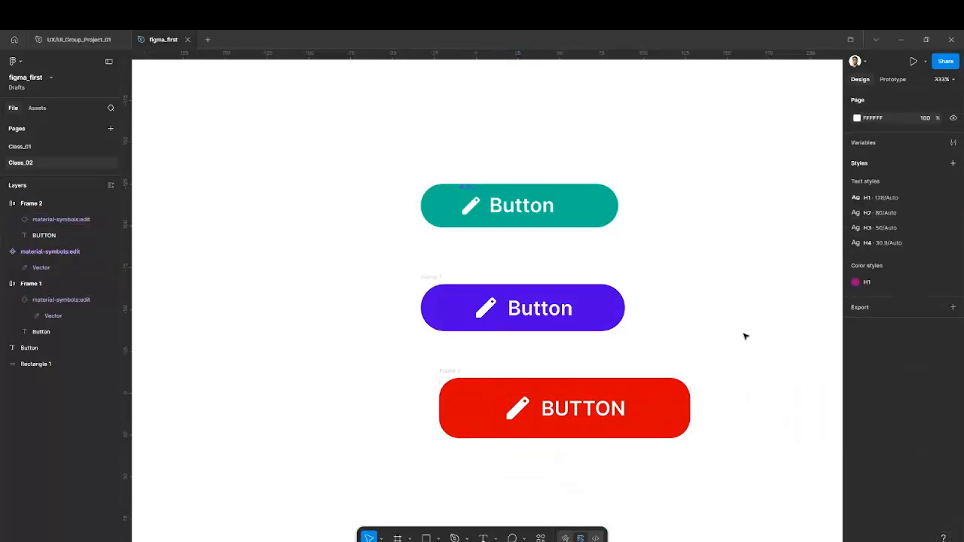
Move the red button to X -33 so its left edge lines up with the green and purple buttons, and deselect it.
scroll(710, 332, "down", 3)
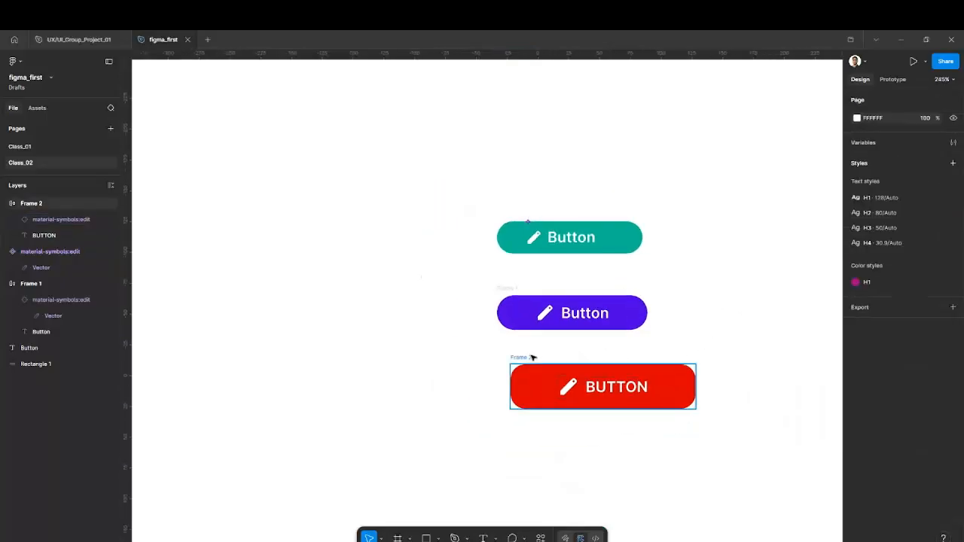
left_click_drag(532, 357, 518, 356)
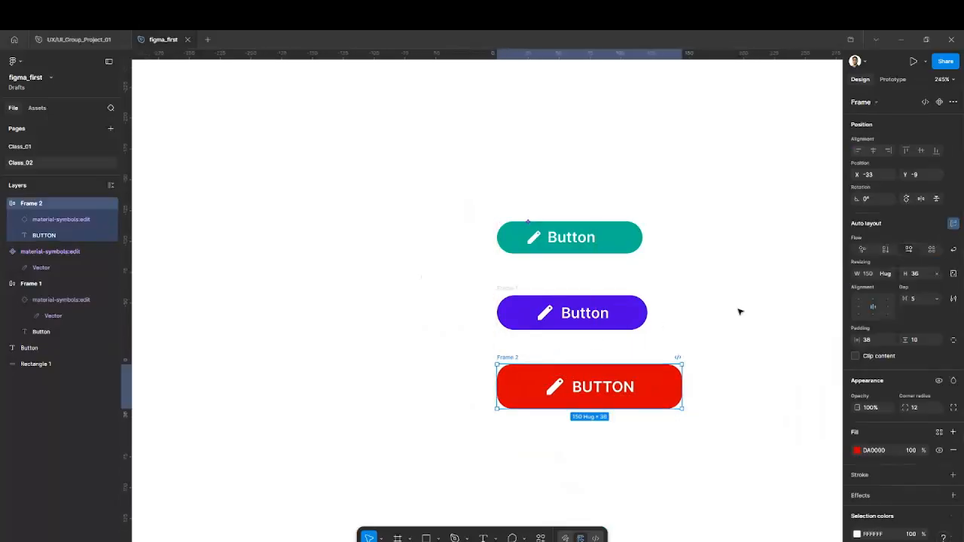
left_click(715, 308)
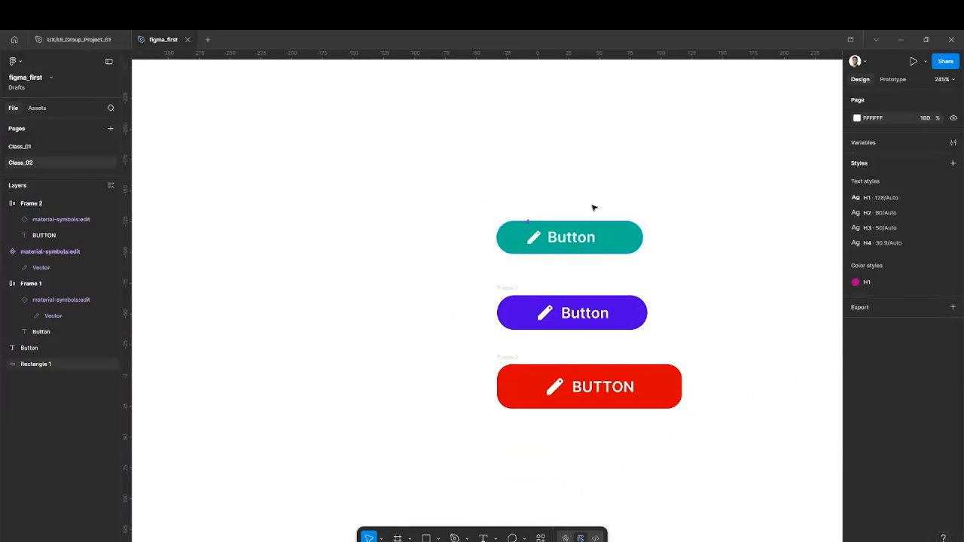
Select the green, purple and red buttons together and delete them from the canvas.
left_click_drag(482, 214, 510, 253)
left_click(685, 479)
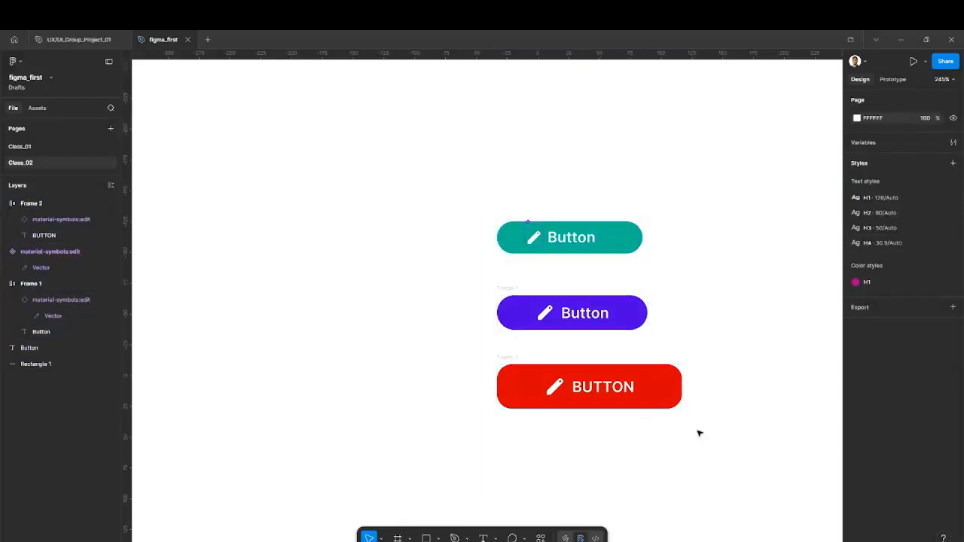
left_click_drag(704, 431, 484, 212)
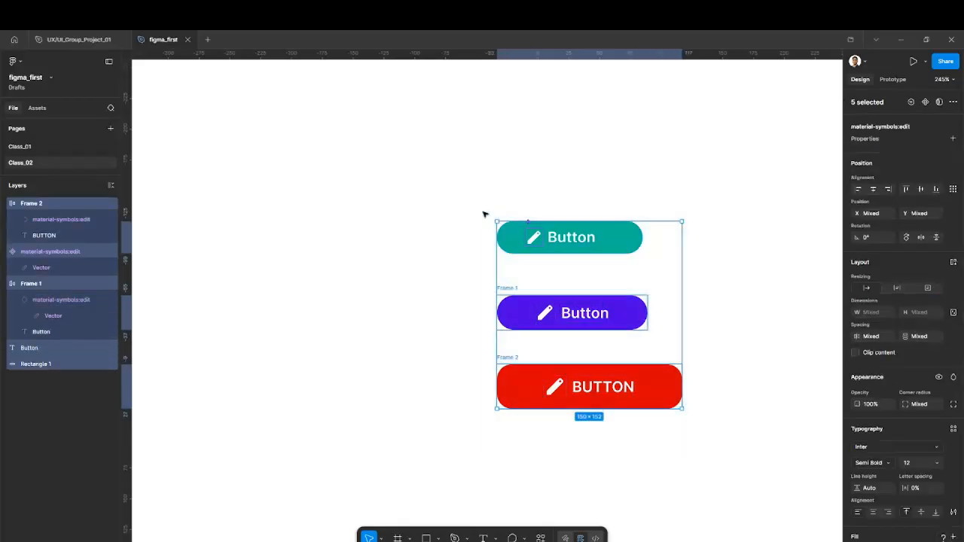
key("Delete")
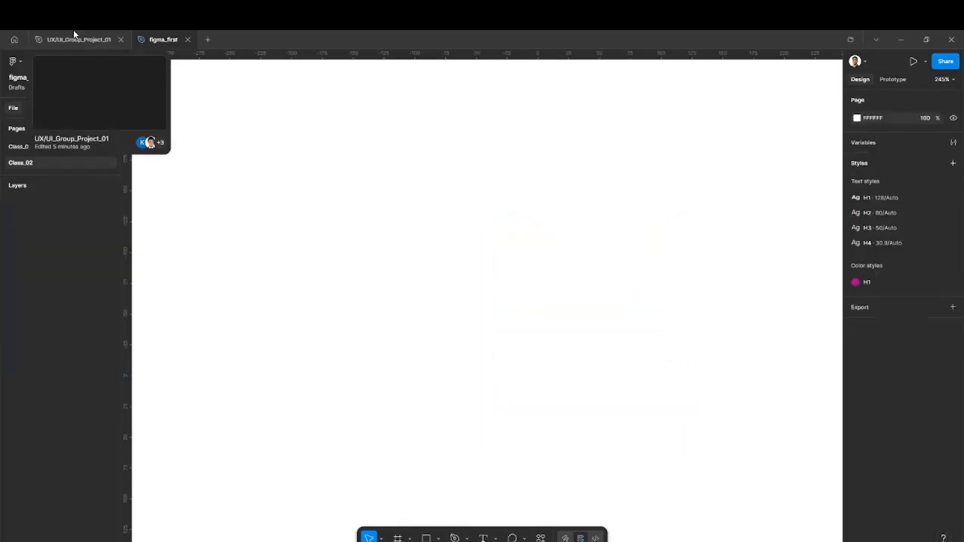
Set the page background colour to near-black 101010.
left_click(857, 118)
left_click_drag(735, 158, 706, 243)
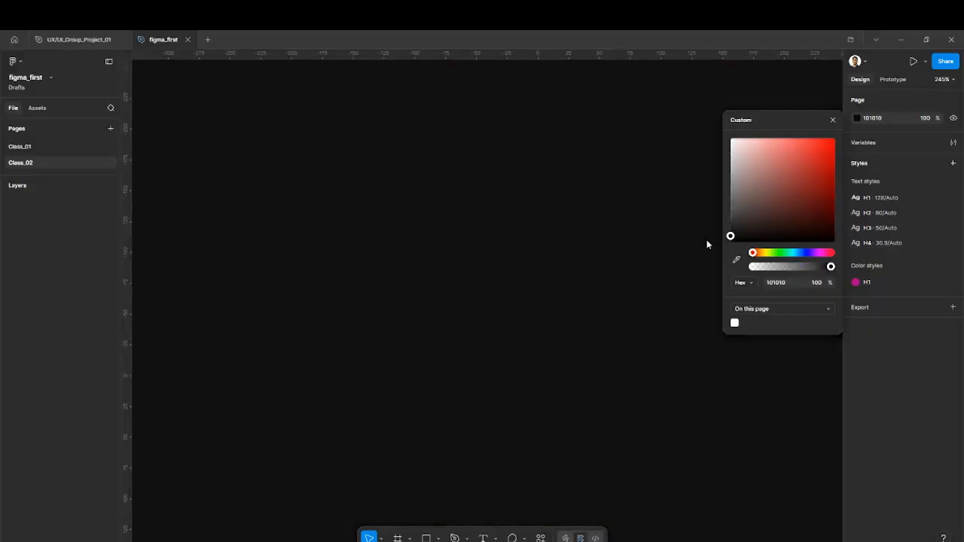
left_click(519, 208)
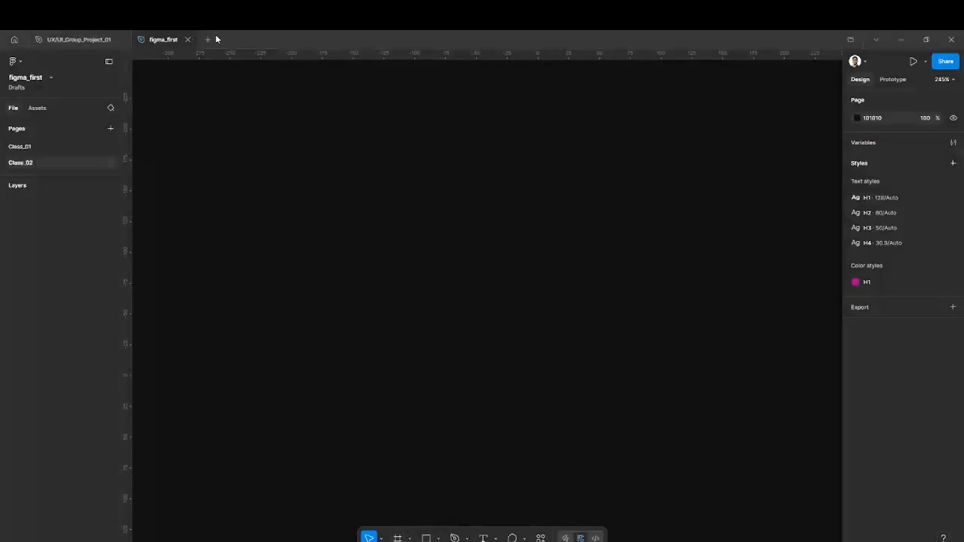
Find the Button Component & Sign Up design file among the recent files and open it.
left_click(17, 42)
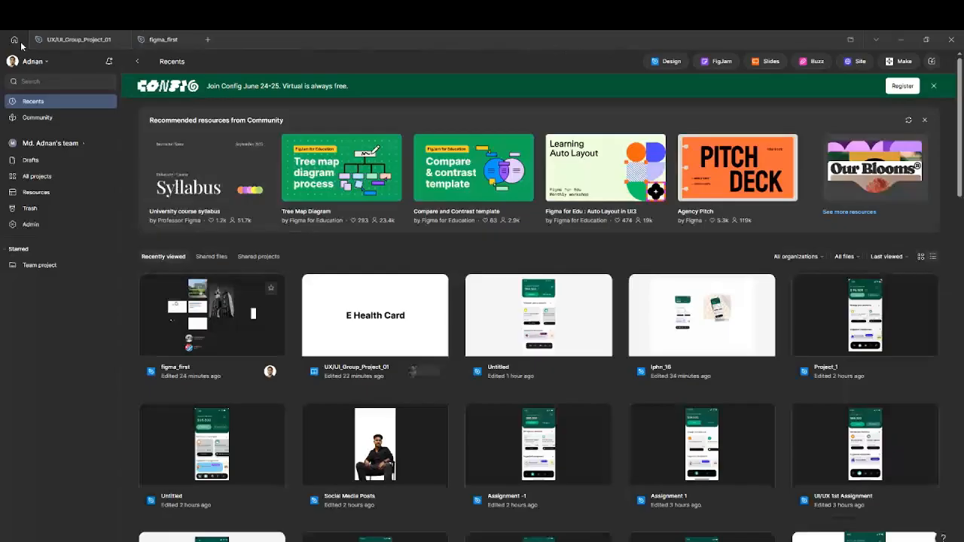
scroll(667, 336, "down", 6)
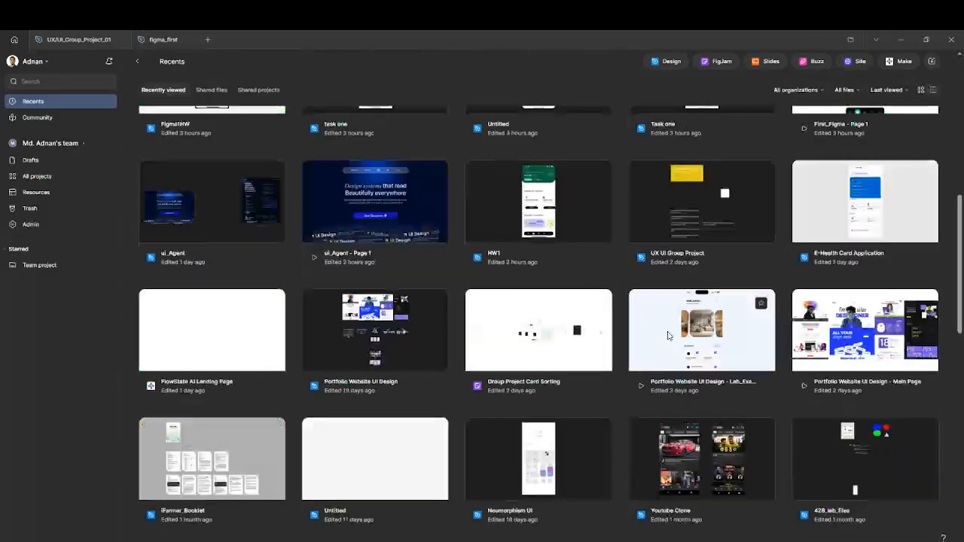
scroll(667, 336, "down", 5)
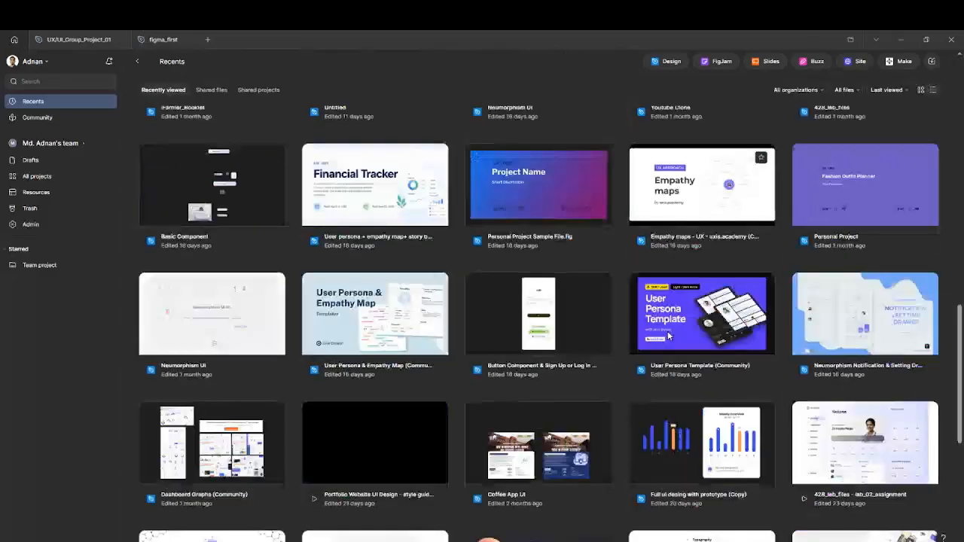
left_click(537, 313)
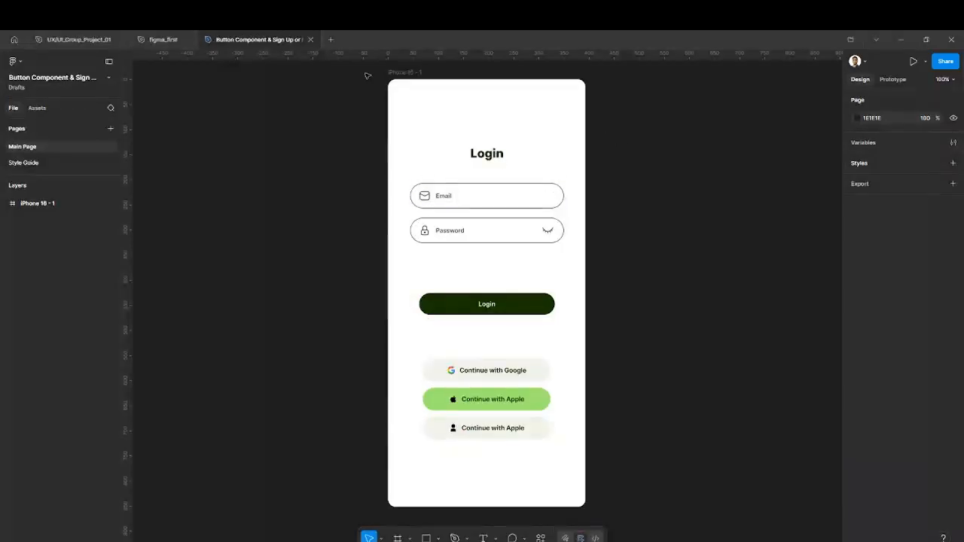
Copy the iPhone 16 - 1 login frame into the Class_02 page of figma_first and shift it left to free canvas space.
left_click(403, 73)
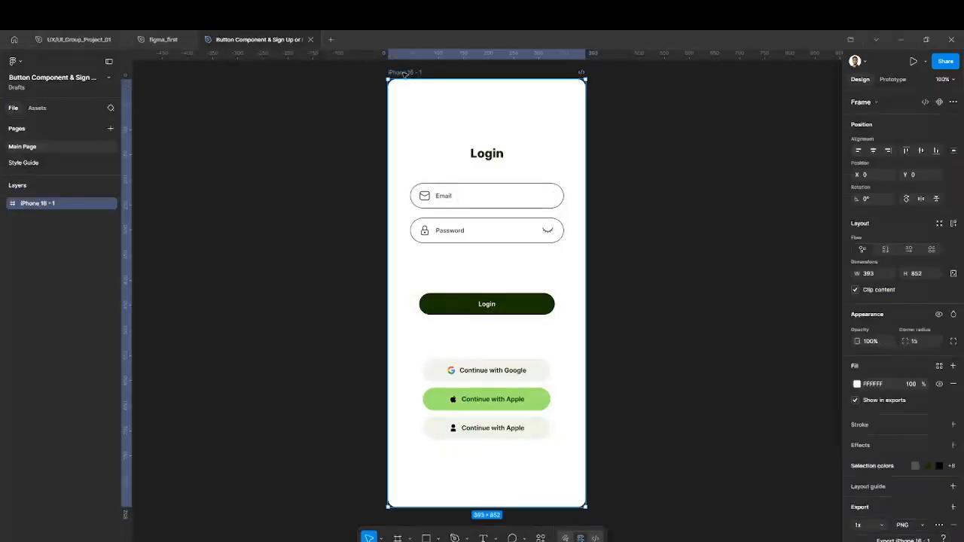
left_click(163, 39)
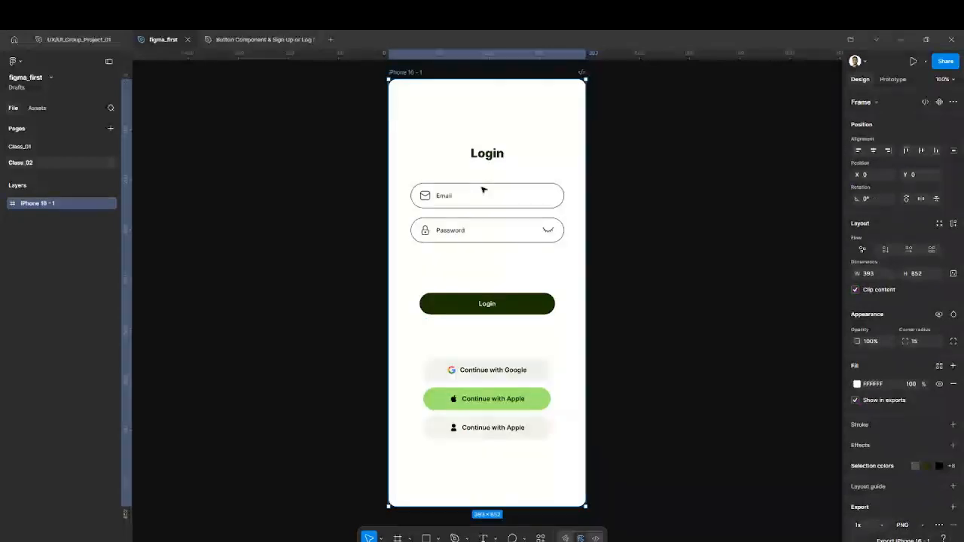
left_click_drag(423, 88, 248, 92)
left_click(714, 167)
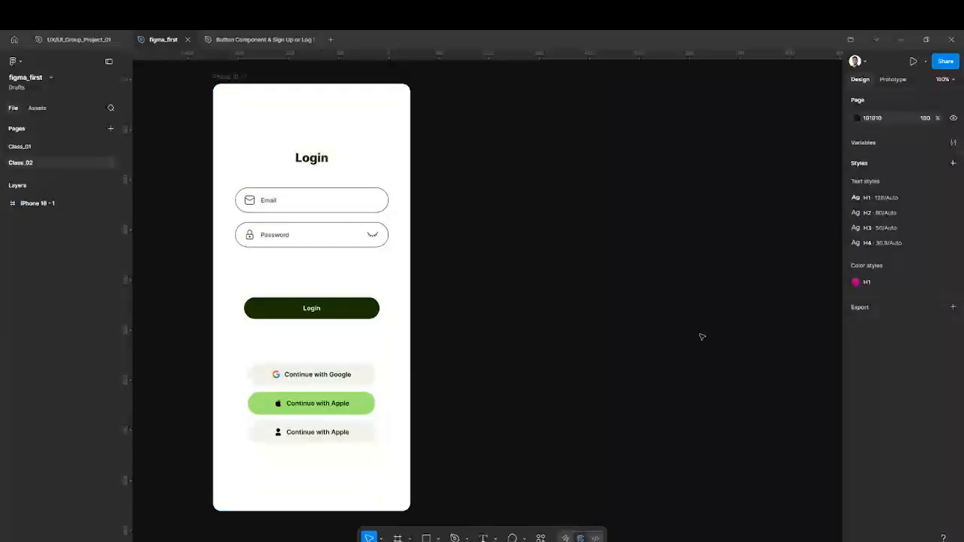
Examine the Email and Password input fields of the login screen, including their component properties and icons.
left_click(283, 203)
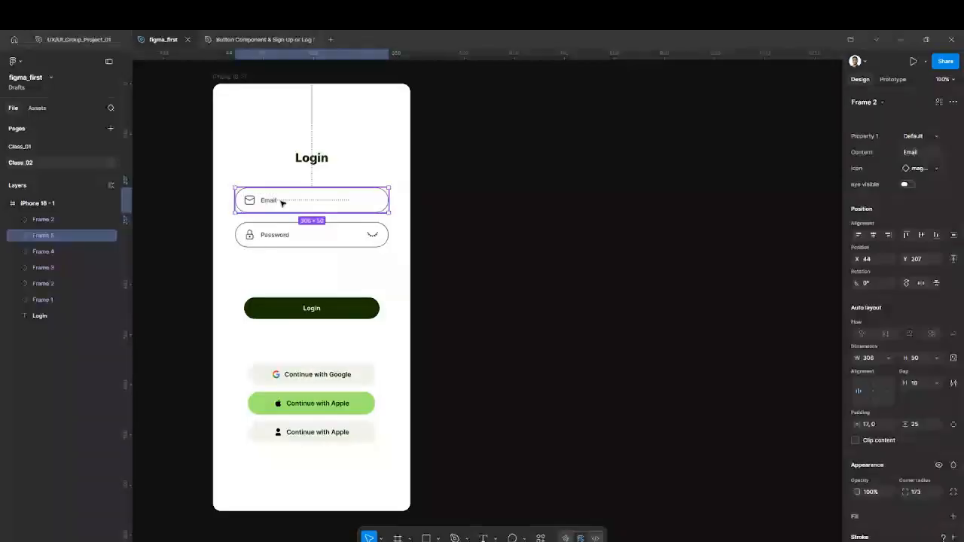
left_click(294, 237)
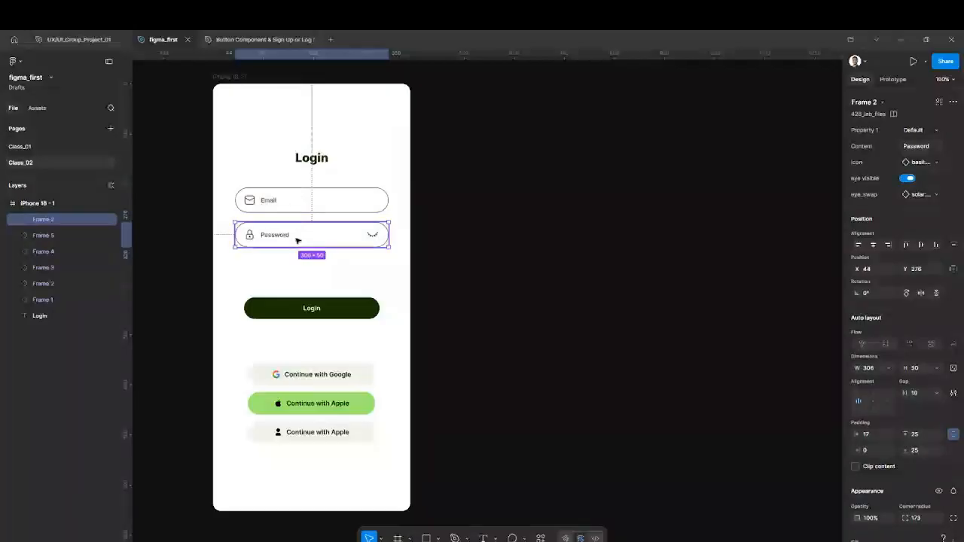
key("Escape")
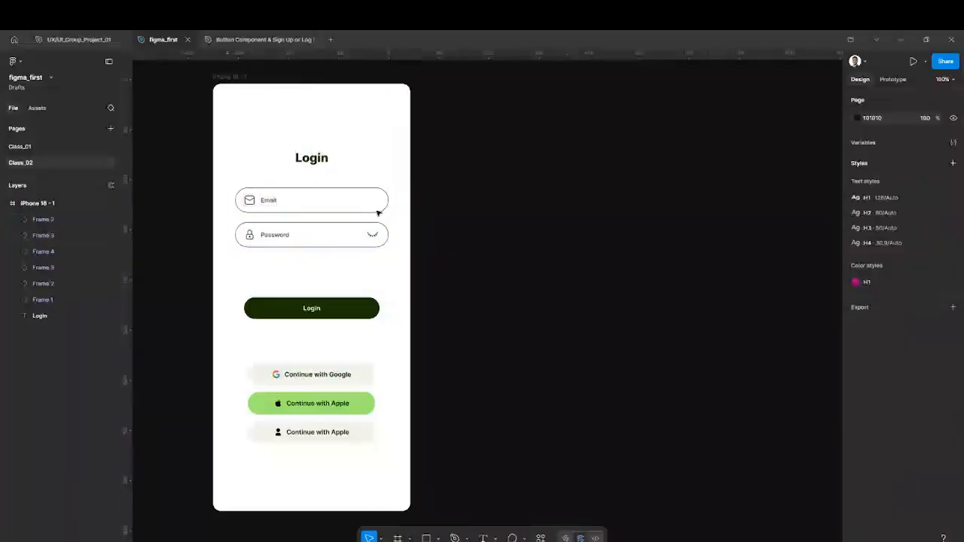
scroll(281, 217, "up", 3)
scroll(281, 217, "up", 5)
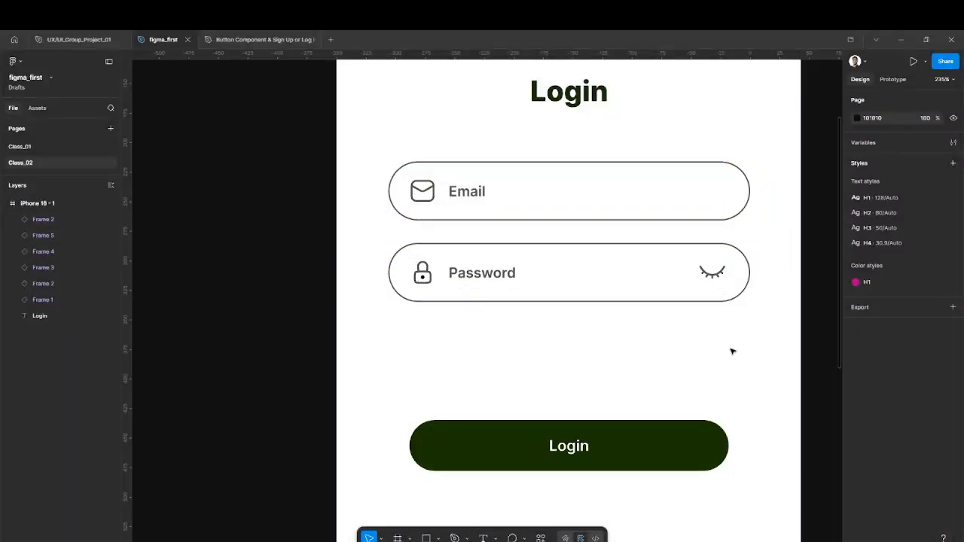
scroll(732, 351, "down", 5)
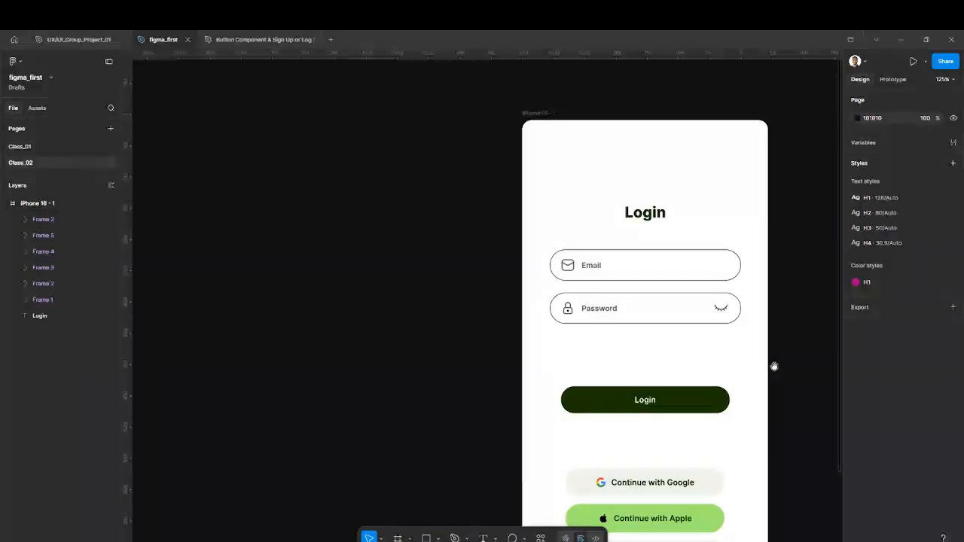
left_click_drag(773, 366, 388, 332)
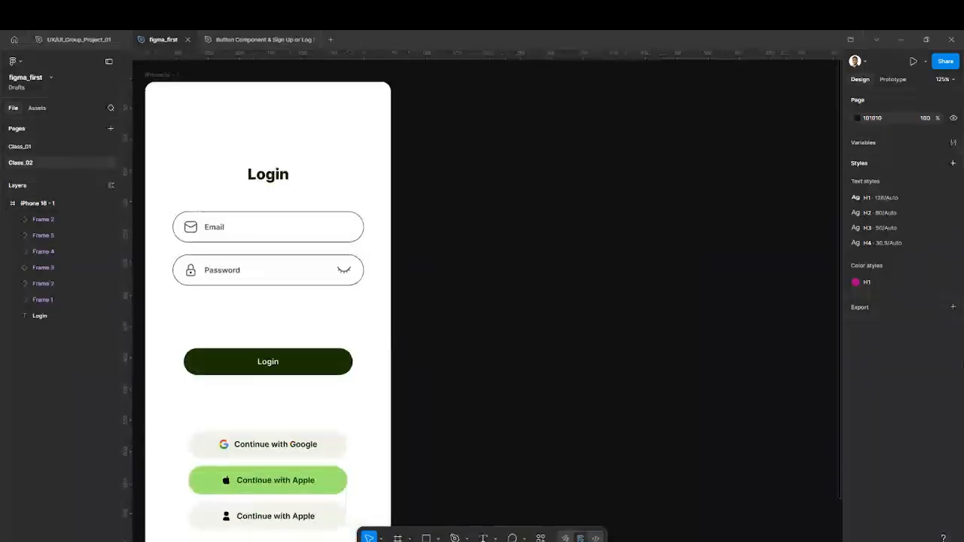
Place a copy of the Password field beside the login screen and detach it from its component.
left_click(301, 277)
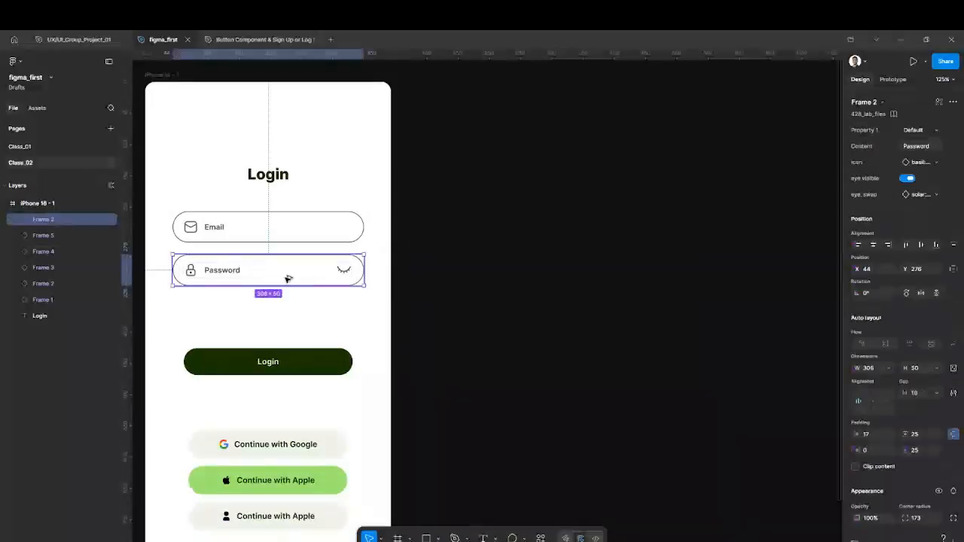
left_click_drag(289, 279, 553, 167)
right_click(554, 167)
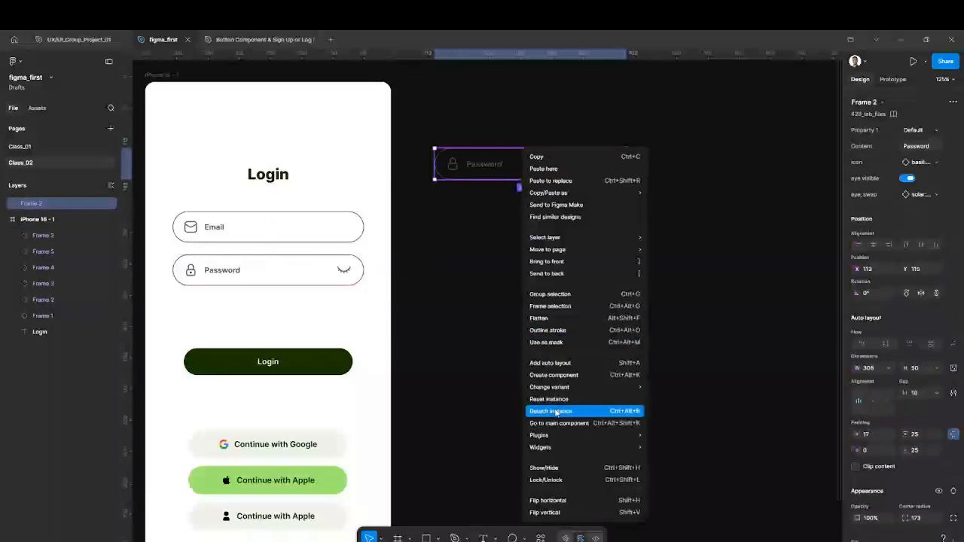
left_click(581, 408)
left_click(499, 213)
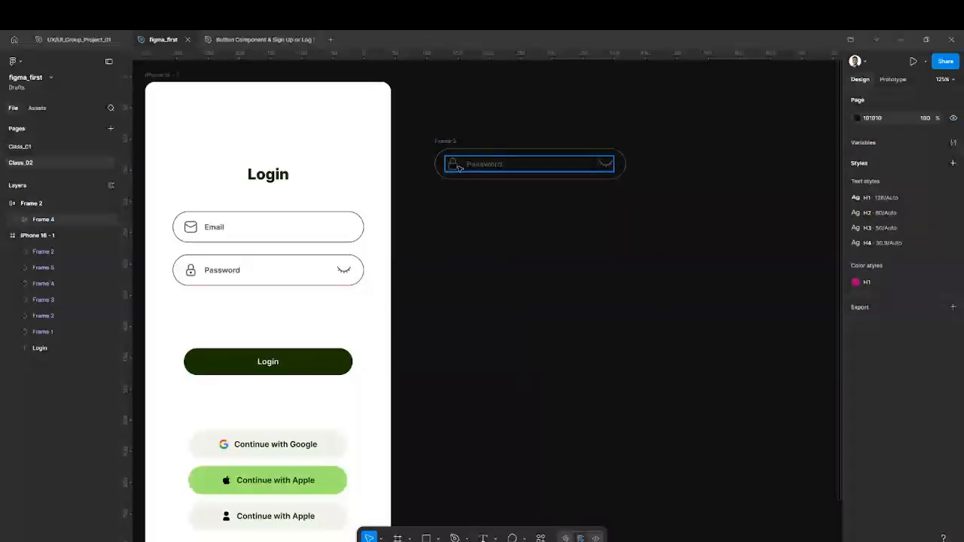
Ungroup the detached Password field's outer frame and the frame nested inside it.
left_click(457, 167)
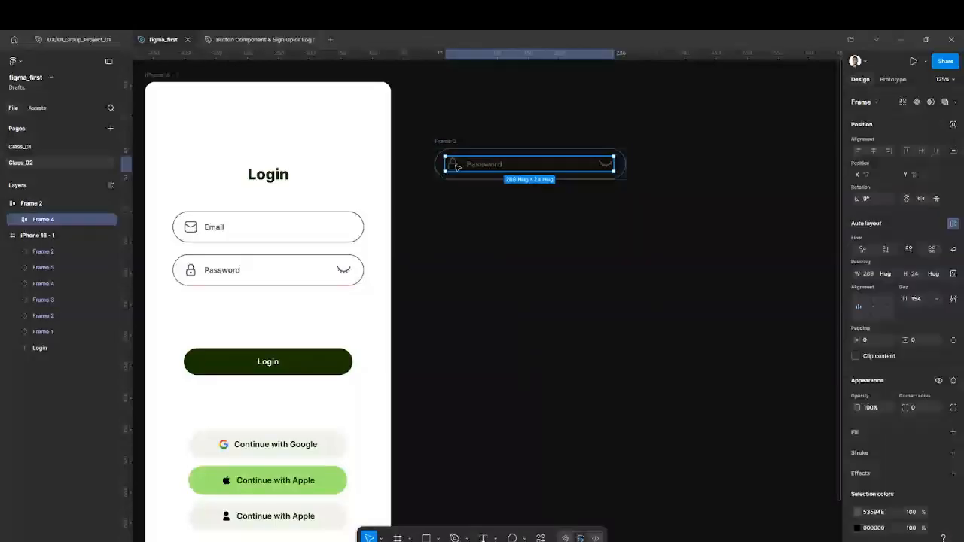
key("ctrl+z")
left_click(466, 249)
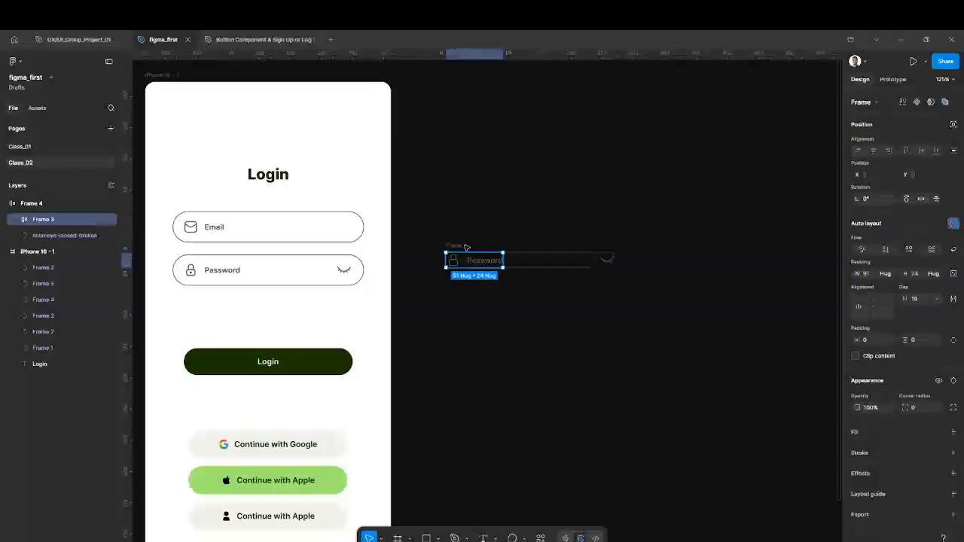
key("ctrl+z")
key("Escape")
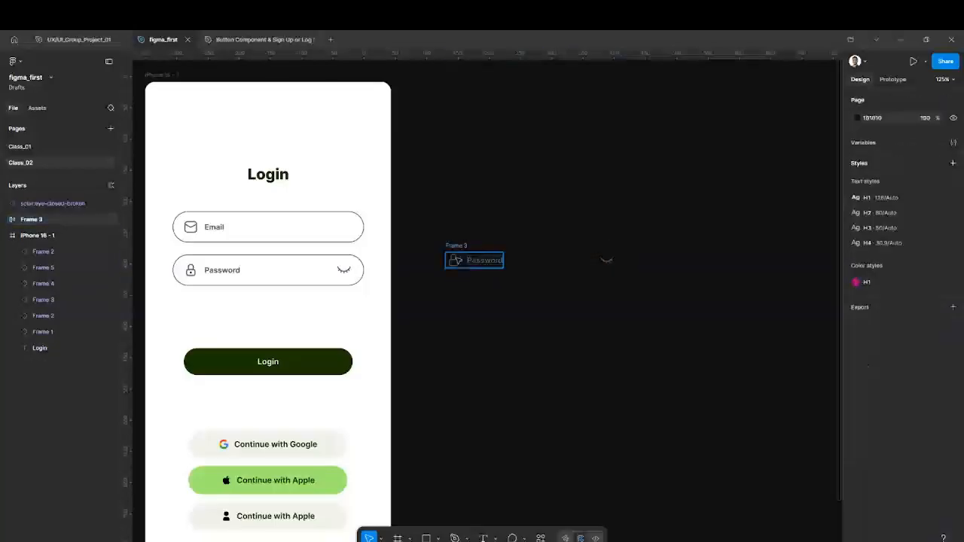
Pull the lock icon and the closed-eye icon out of the field and place them side by side below the Password text.
left_click_drag(454, 259, 442, 347)
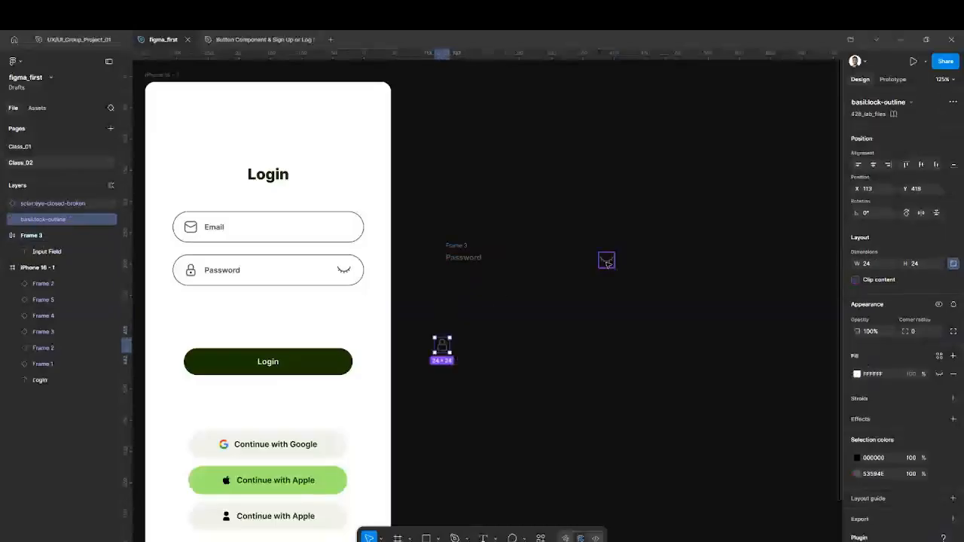
left_click_drag(606, 261, 490, 345)
key("Escape")
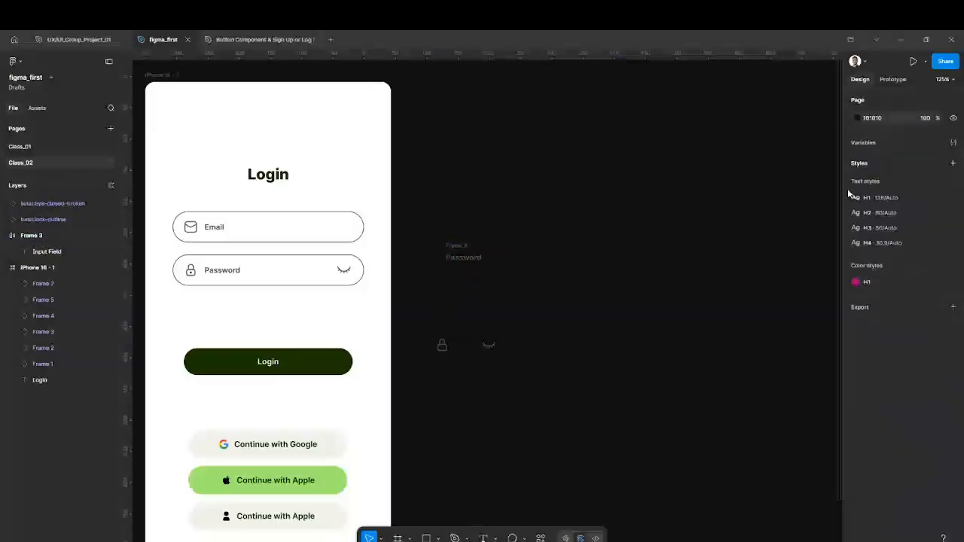
Change the page background colour to light grey E8E8E8.
left_click(856, 121)
left_click_drag(741, 195, 711, 147)
left_click(615, 209)
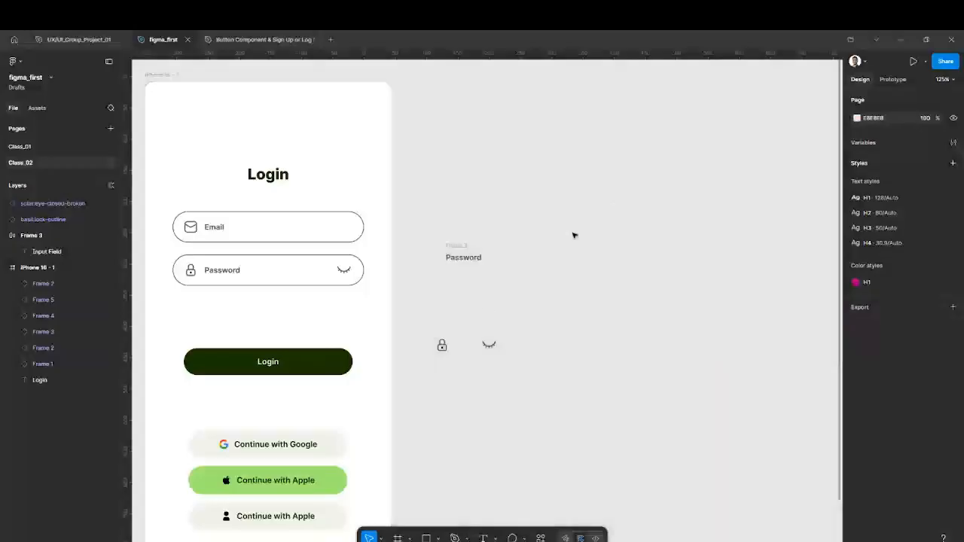
Delete the leftover Password text frame and move the loose lock and closed-eye icons slightly higher.
left_click(460, 246)
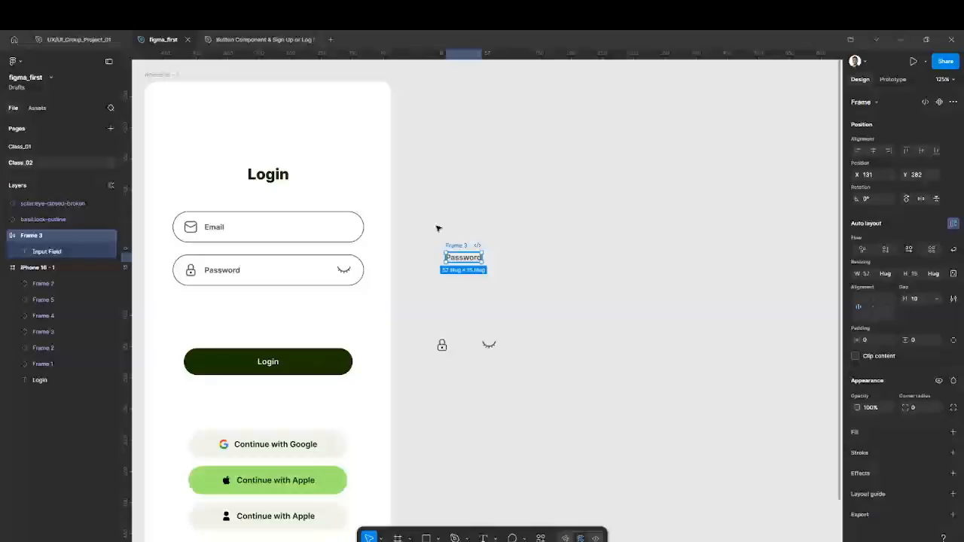
key("Delete")
left_click_drag(442, 344, 441, 303)
left_click_drag(489, 345, 494, 300)
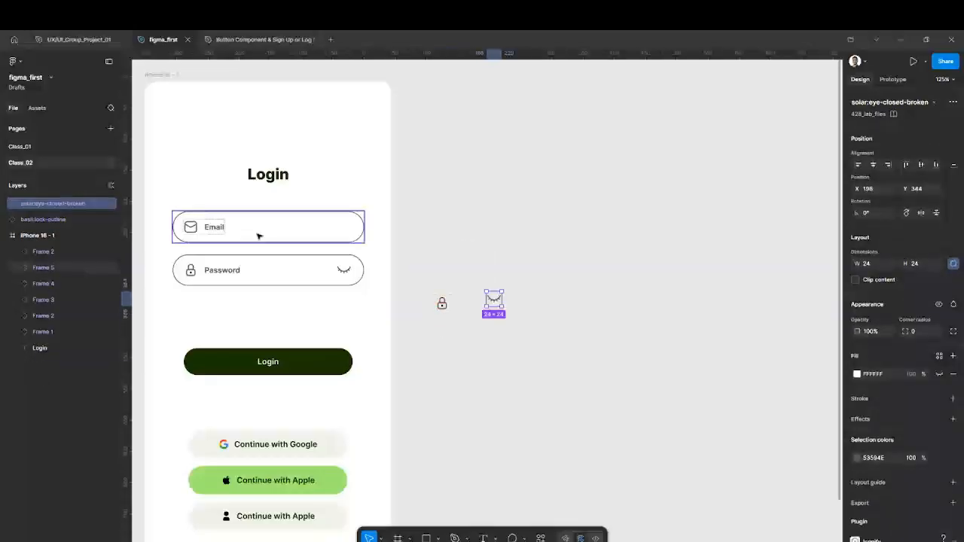
Place a copy of the Email field beside the login screen and detach it from its component.
left_click(254, 233)
left_click_drag(242, 230, 539, 191)
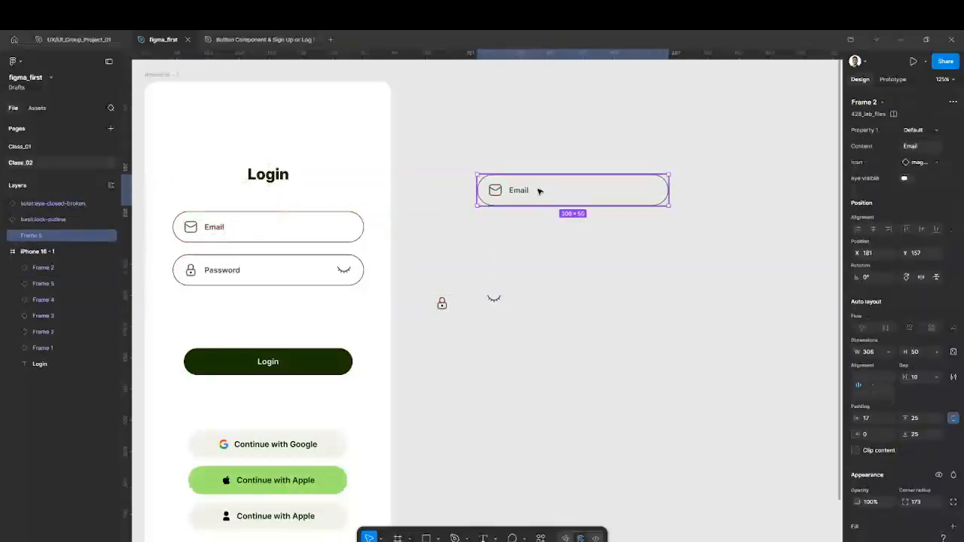
right_click(539, 192)
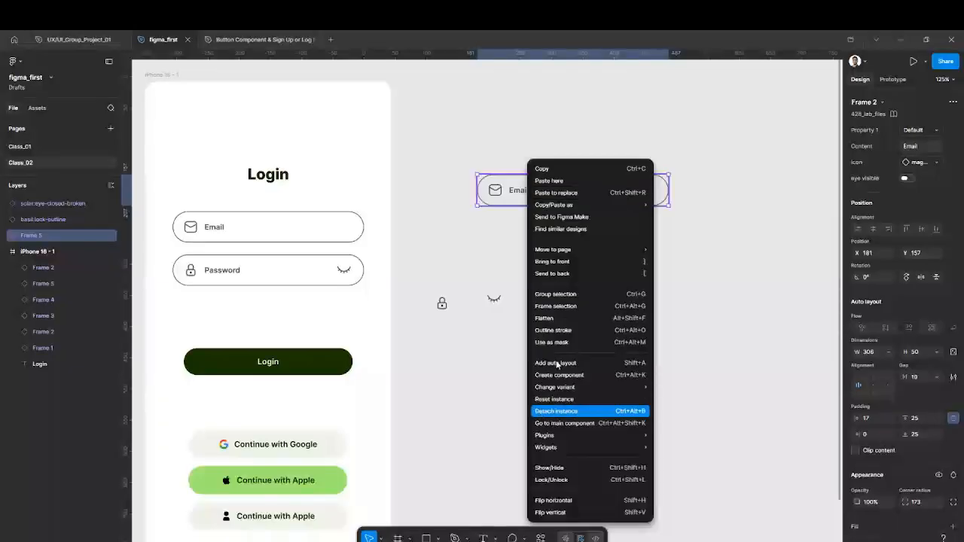
left_click(557, 411)
left_click(514, 213)
Ungroup the detached Email field's outer frame and its nested Frame 4, leaving the mail icon and Email text frame.
left_click(510, 192)
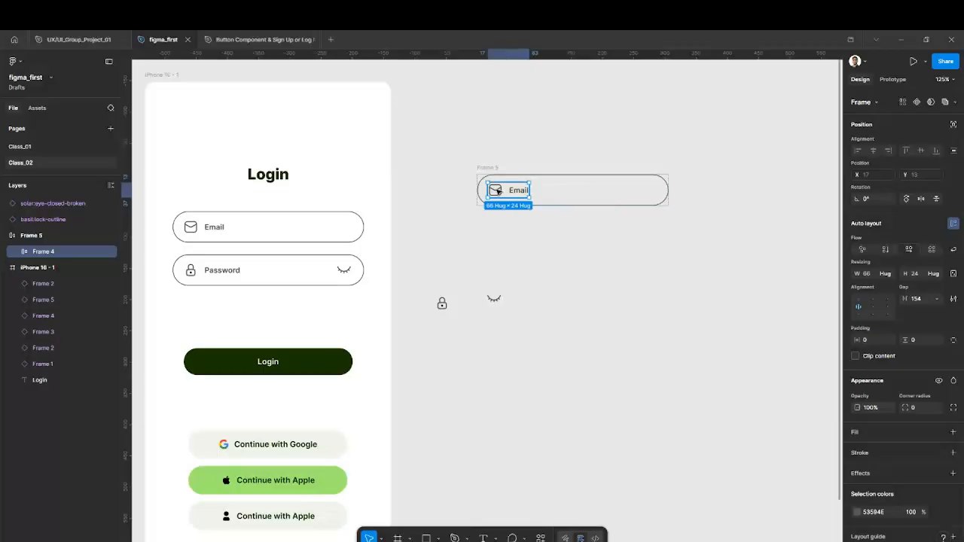
left_click(492, 171)
key("ctrl+shift+g")
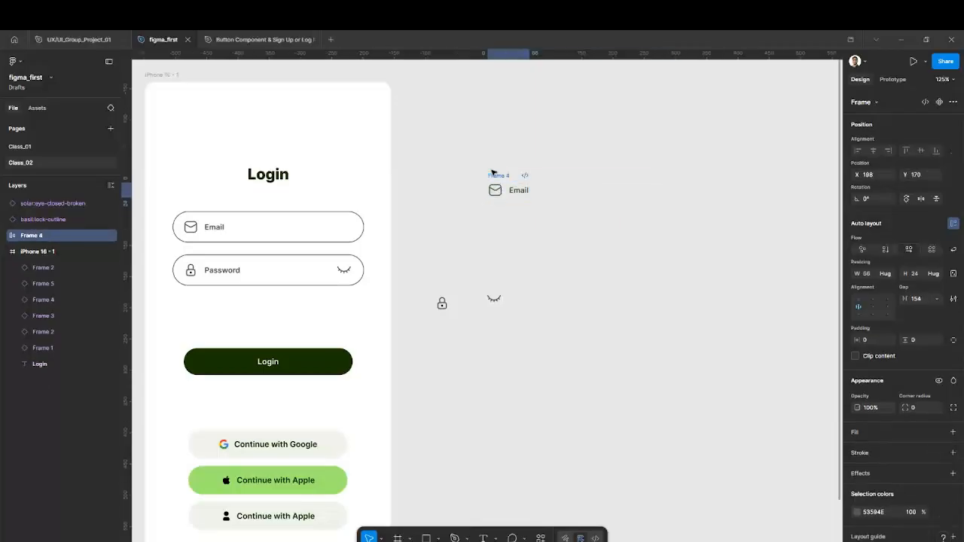
left_click(531, 161)
left_click(494, 190)
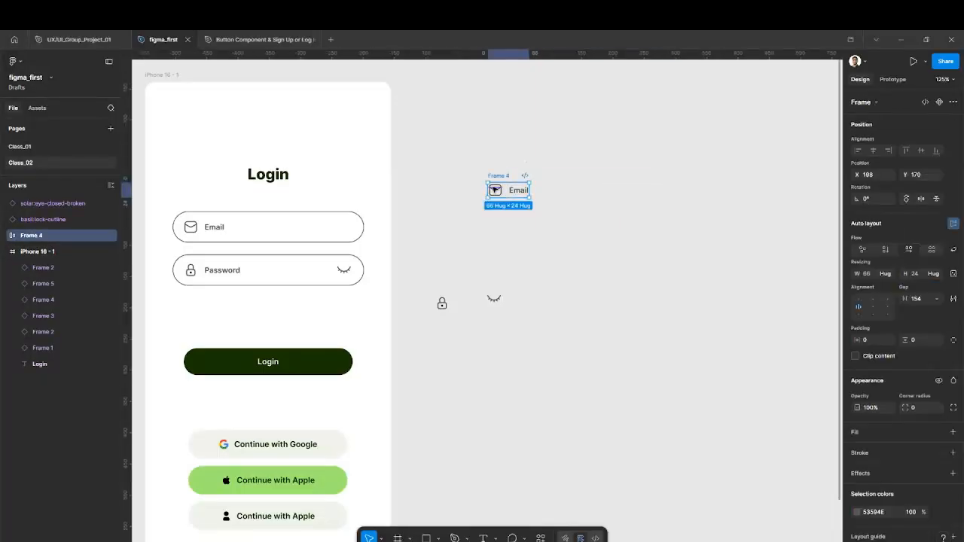
key("ctrl+shift+g")
left_click(550, 165)
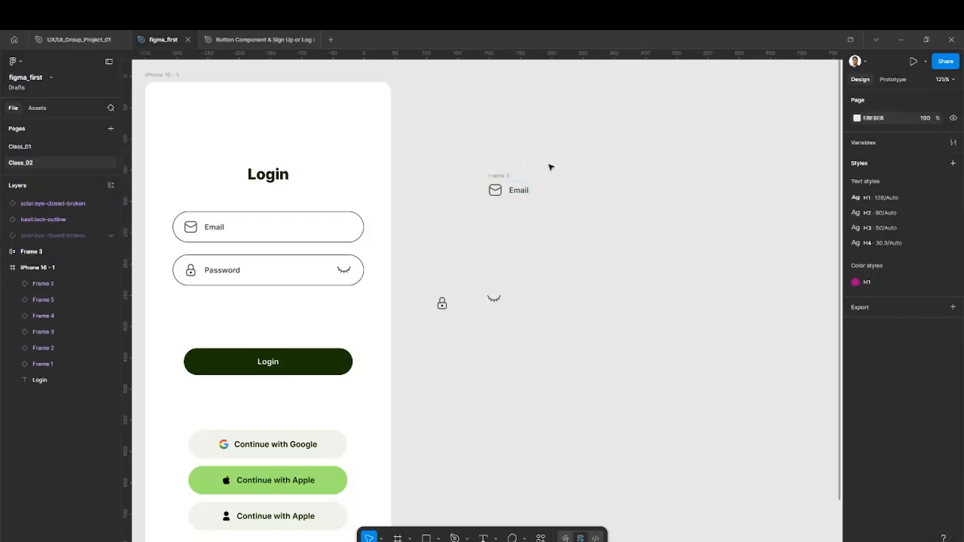
Move the mail icon down near the loose lock and closed-eye icons and delete the leftover Email text frame.
left_click_drag(486, 191, 453, 268)
left_click(492, 181)
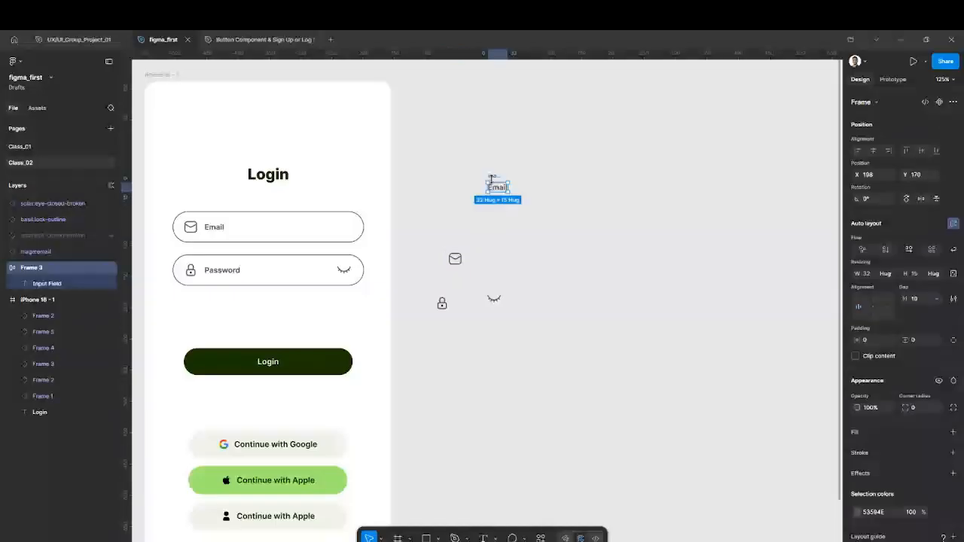
key("Delete")
Place a copy of the lowest Continue with Apple button beside the login screen, detach it from its component and ungroup it.
scroll(439, 388, "down", 1)
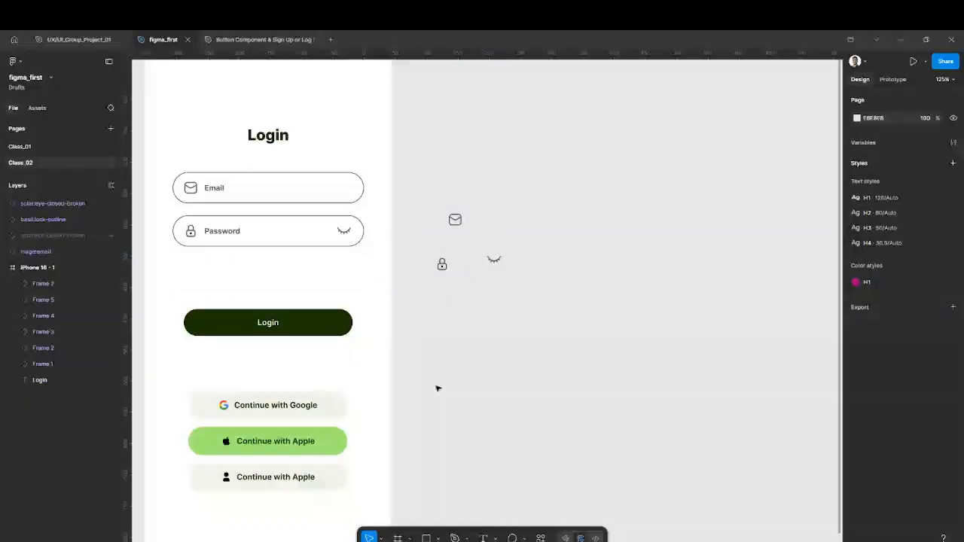
left_click(318, 473)
left_click_drag(318, 473, 557, 332)
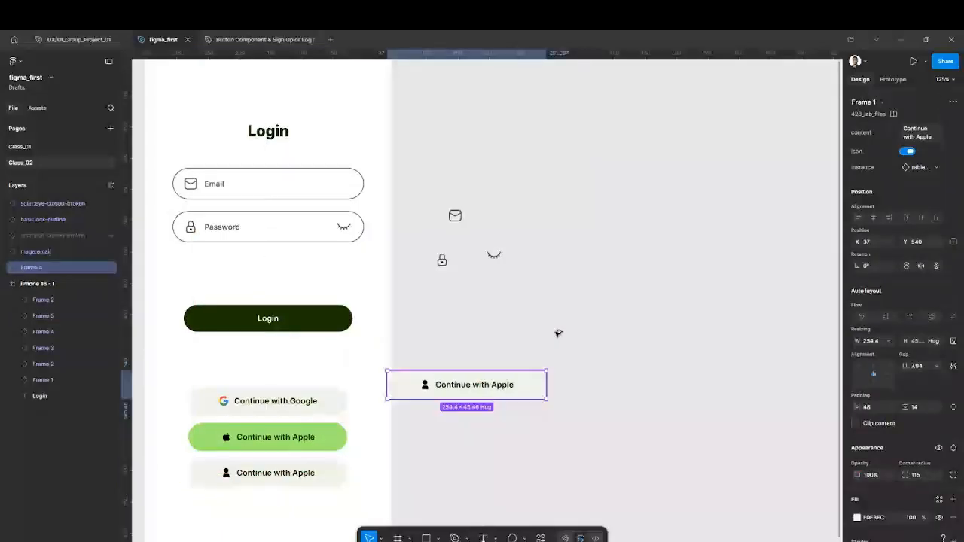
left_click(514, 399)
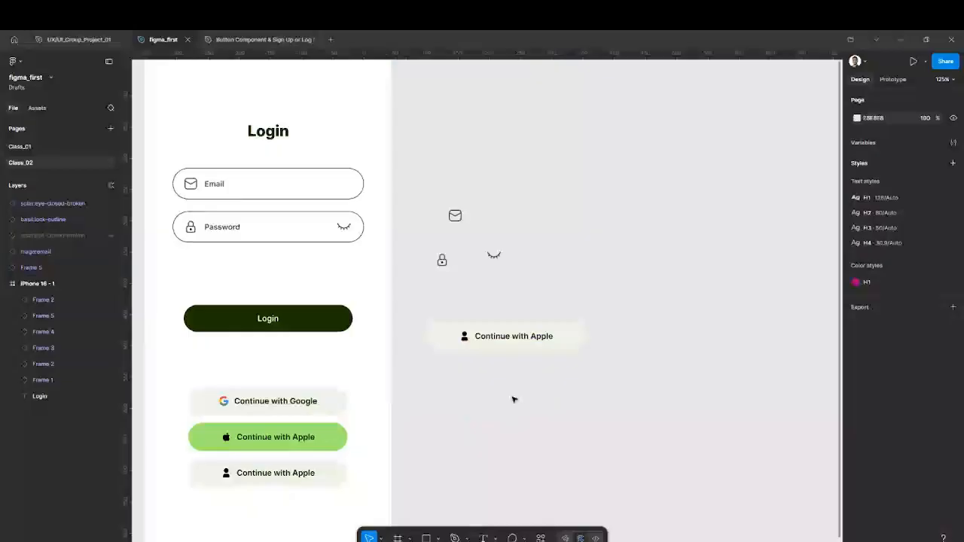
right_click(527, 336)
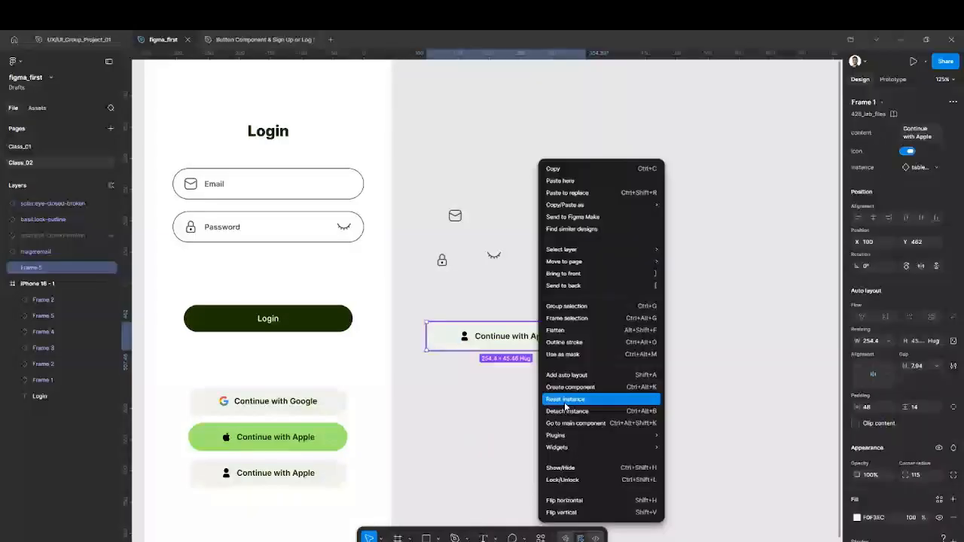
left_click(594, 398)
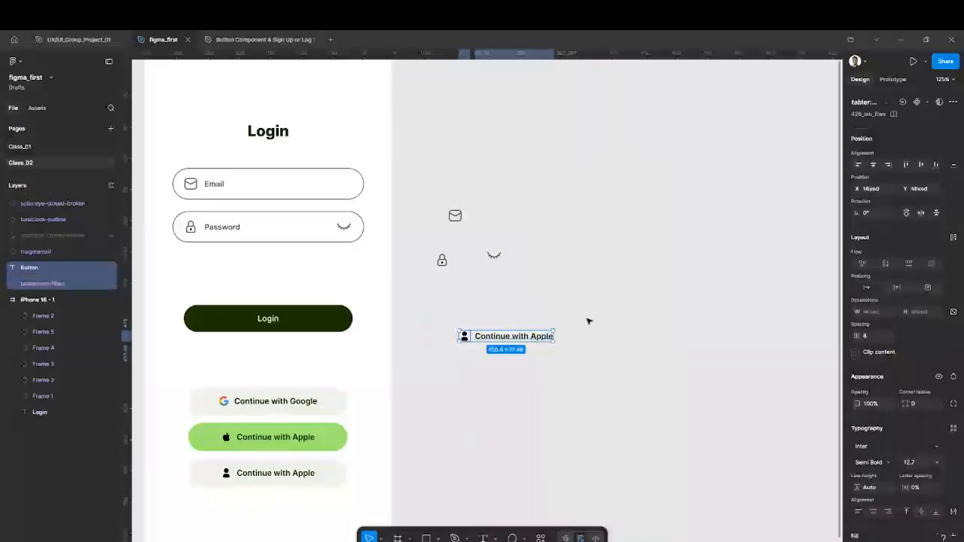
Move the user icon up below the loose lock icon and delete its leftover Continue with Apple text.
left_click_drag(463, 336, 449, 294)
left_click(488, 337)
key("Delete")
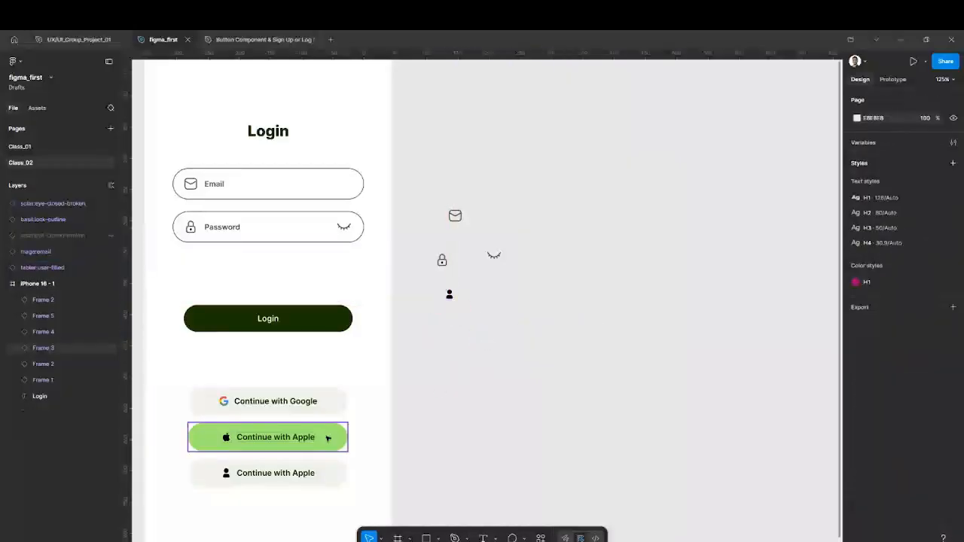
Place a copy of the green Continue with Apple button beside the login screen, detach it from its component and ungroup it.
left_click(322, 438)
left_click_drag(344, 436, 529, 342)
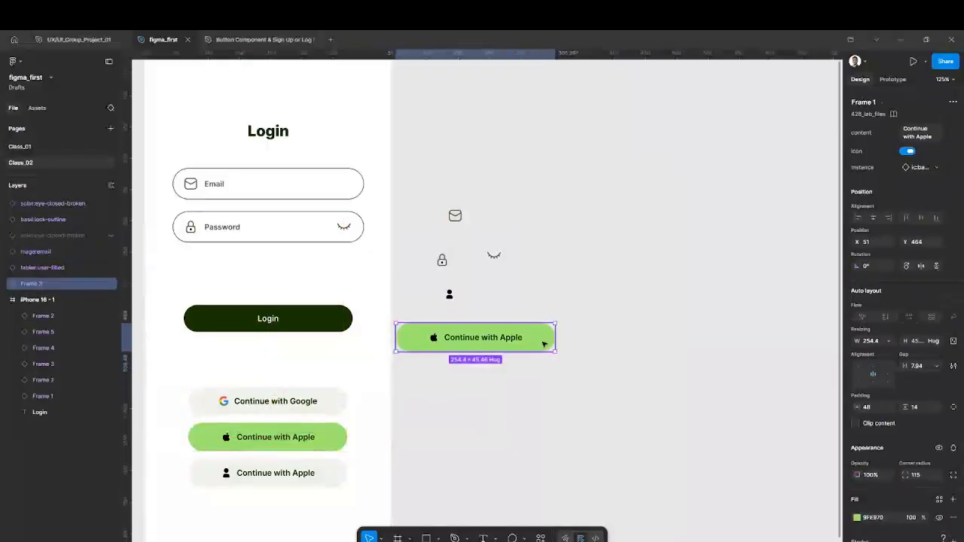
right_click(542, 341)
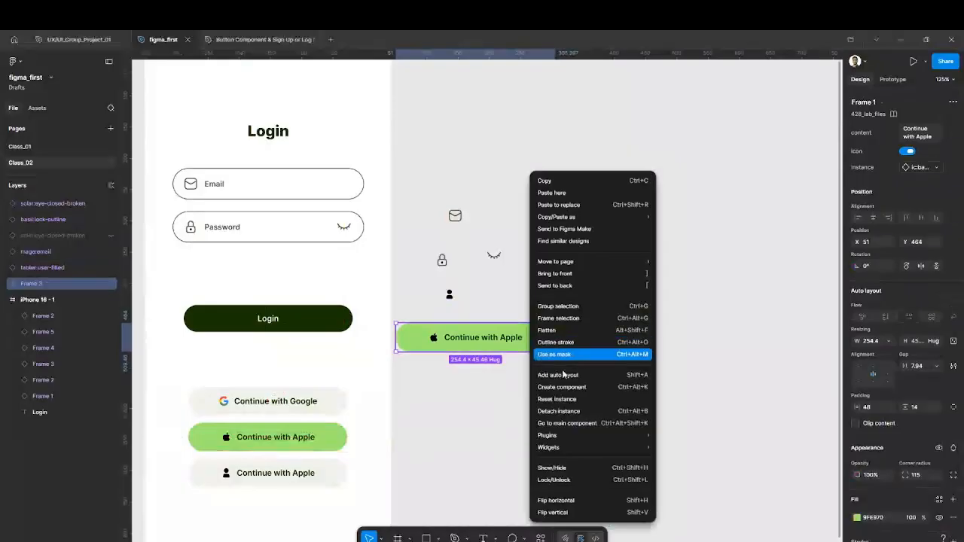
left_click(573, 411)
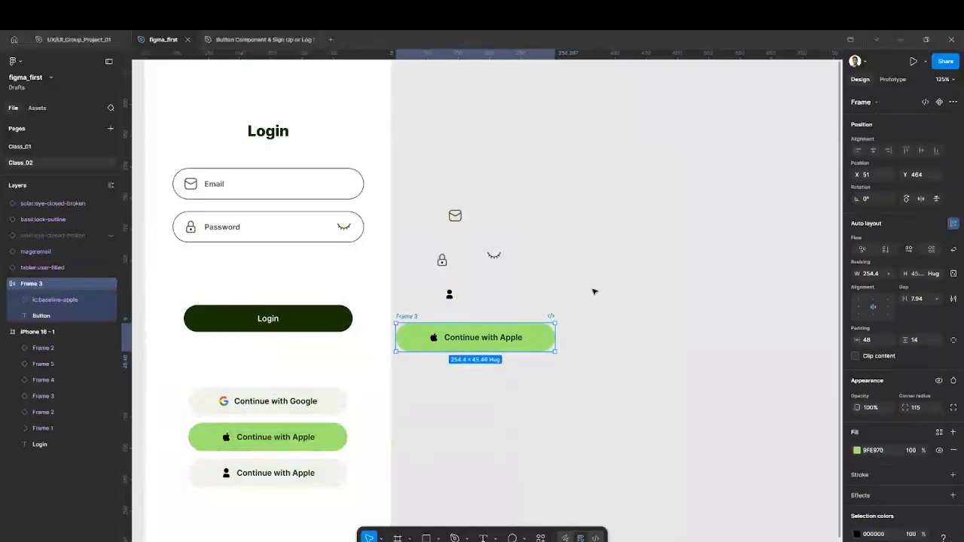
key("ctrl+shift+g")
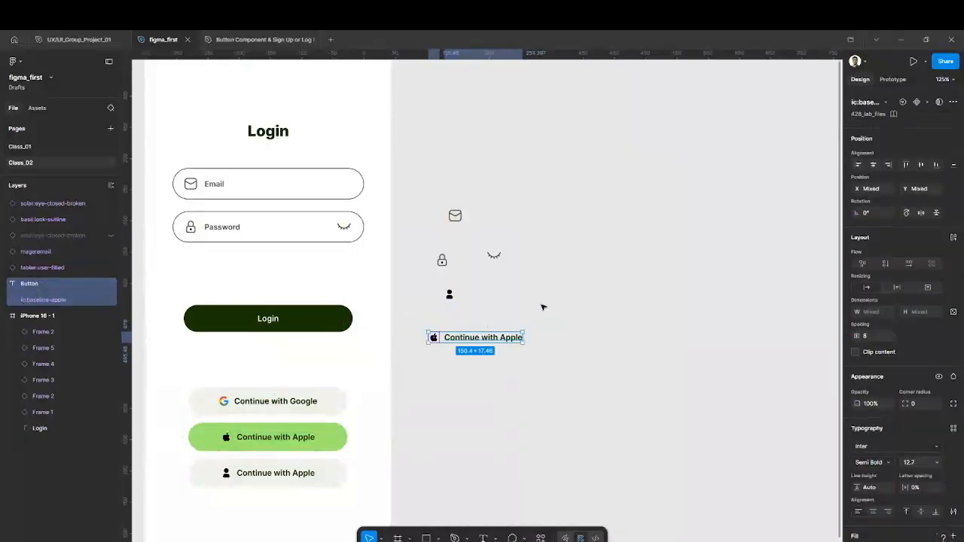
Move the Apple icon next to the loose user icon and delete its leftover Continue with Apple text.
left_click(543, 308)
left_click(433, 336)
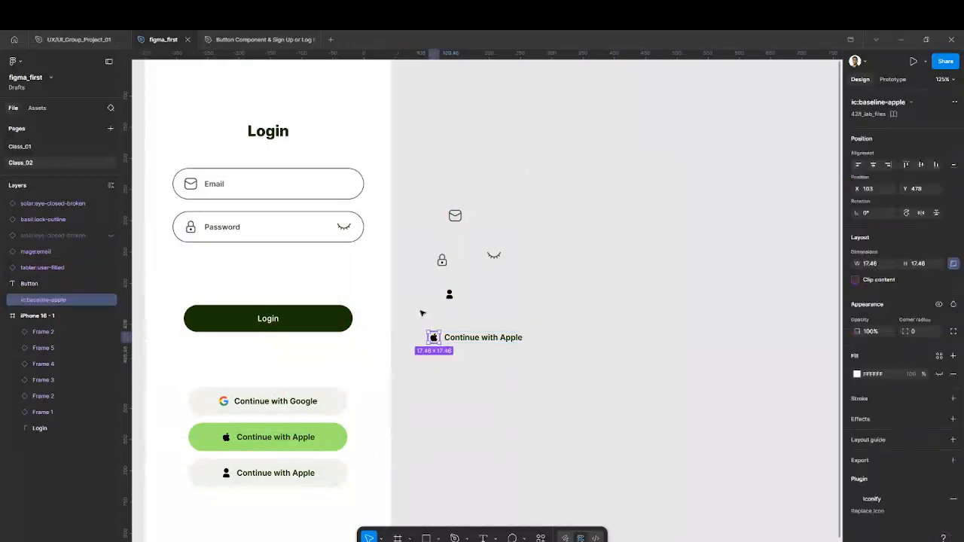
left_click_drag(433, 337, 422, 300)
left_click(482, 337)
key("Delete")
Place a copy of the Continue with Google button beside the login screen, detach it from its component and ungroup it.
left_click(307, 407)
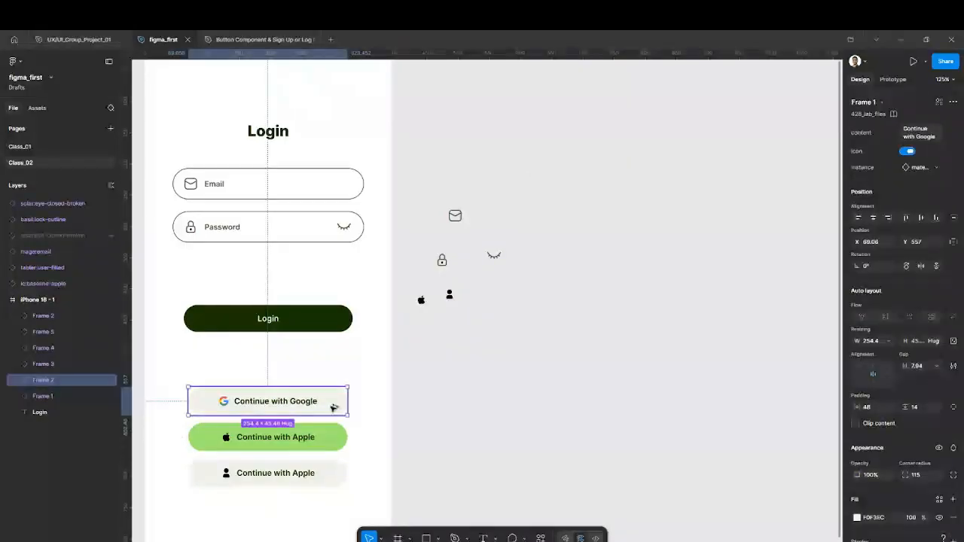
left_click_drag(333, 407, 576, 369)
double_click(560, 362)
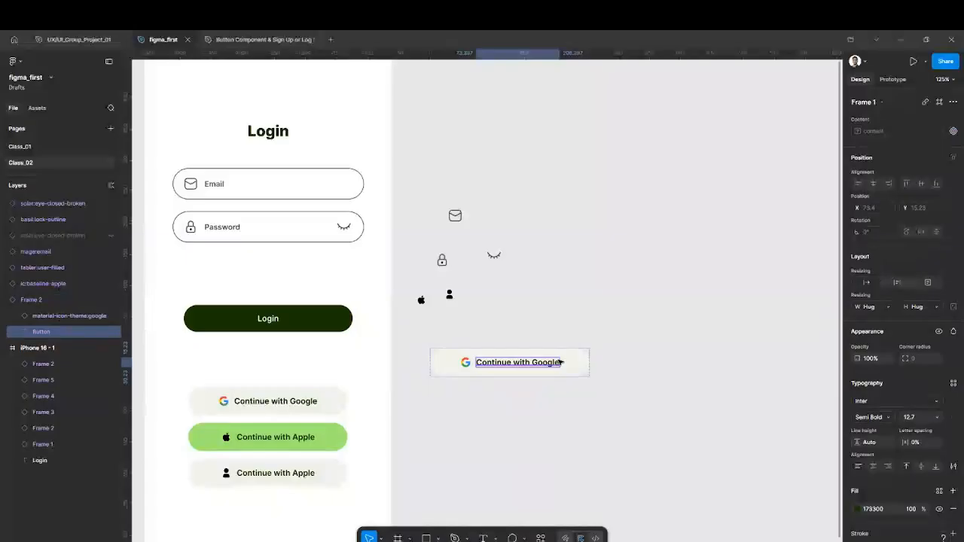
left_click(607, 299)
left_click(582, 363)
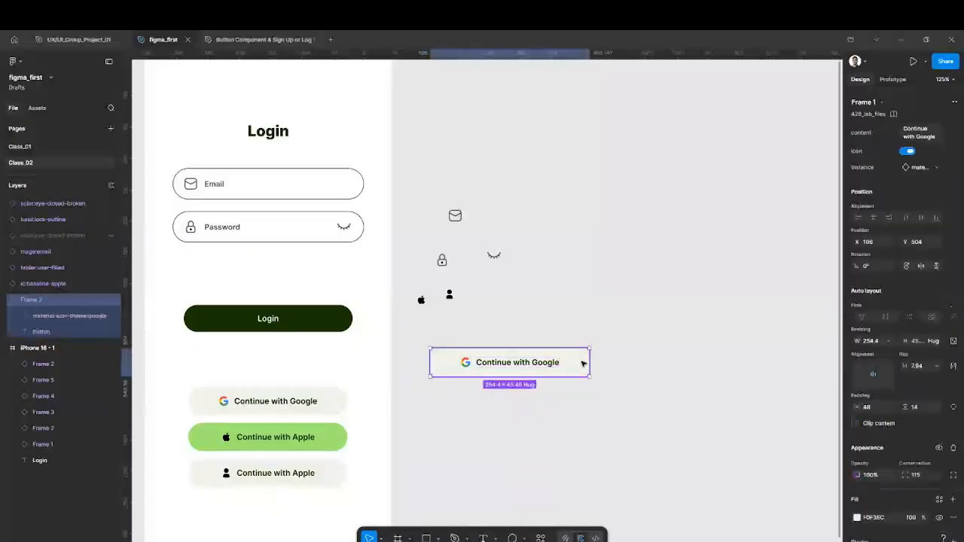
right_click(582, 364)
left_click(634, 411)
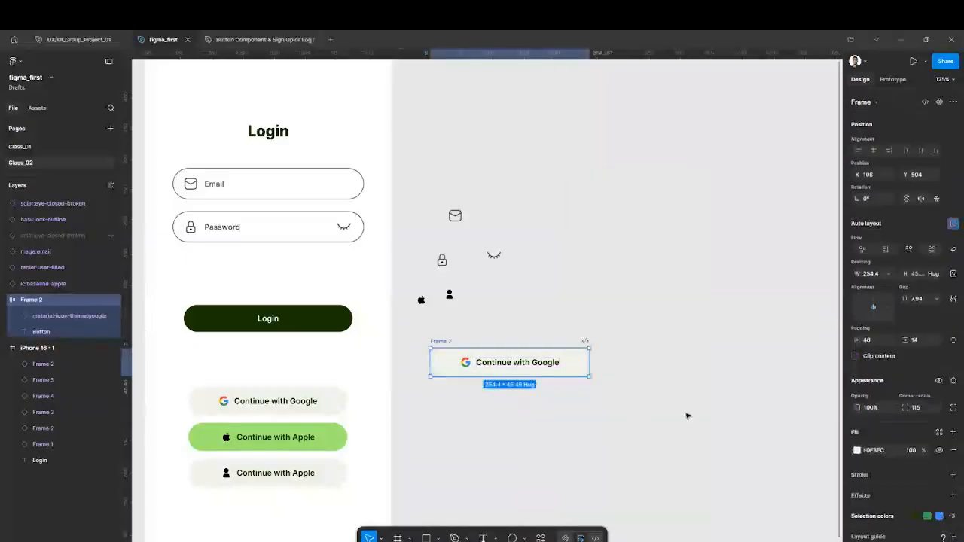
key("ctrl+shift+g")
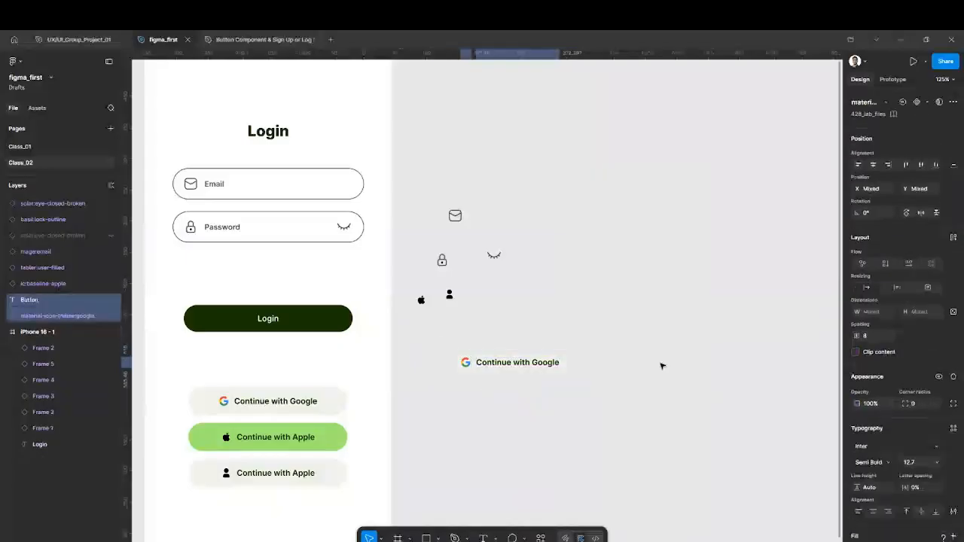
Delete the leftover Continue with Google text and move the Google icon up below the other loose icons.
left_click(660, 364)
left_click_drag(489, 366, 527, 380)
key("Delete")
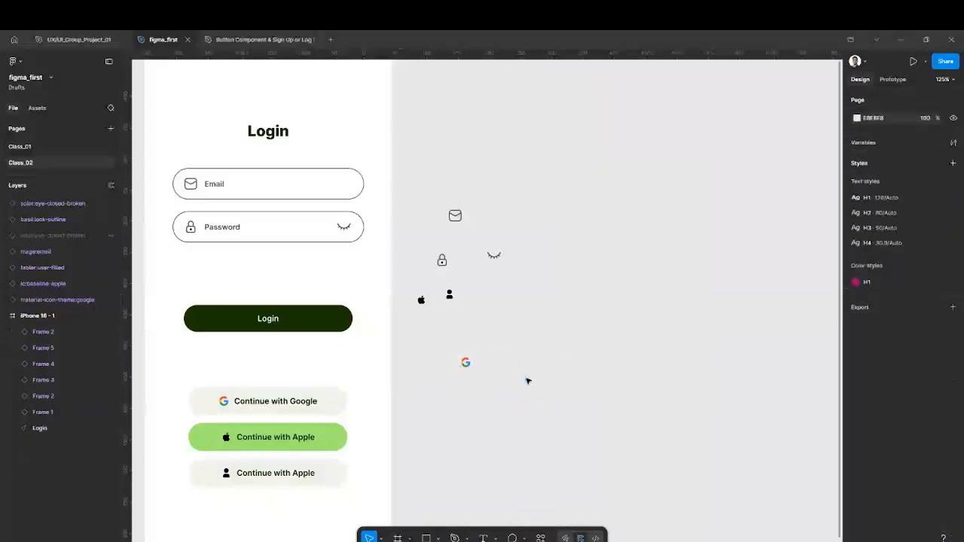
left_click_drag(464, 362, 441, 326)
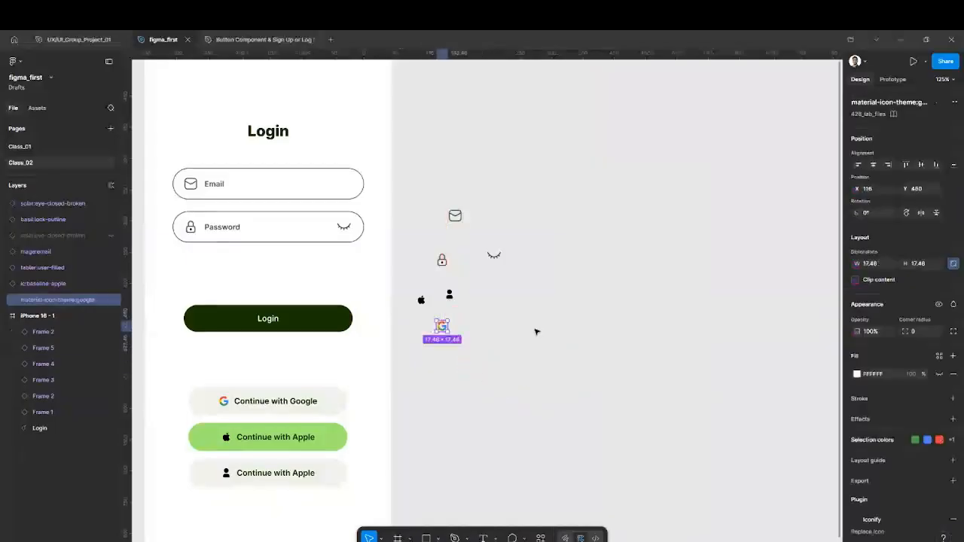
left_click(535, 332)
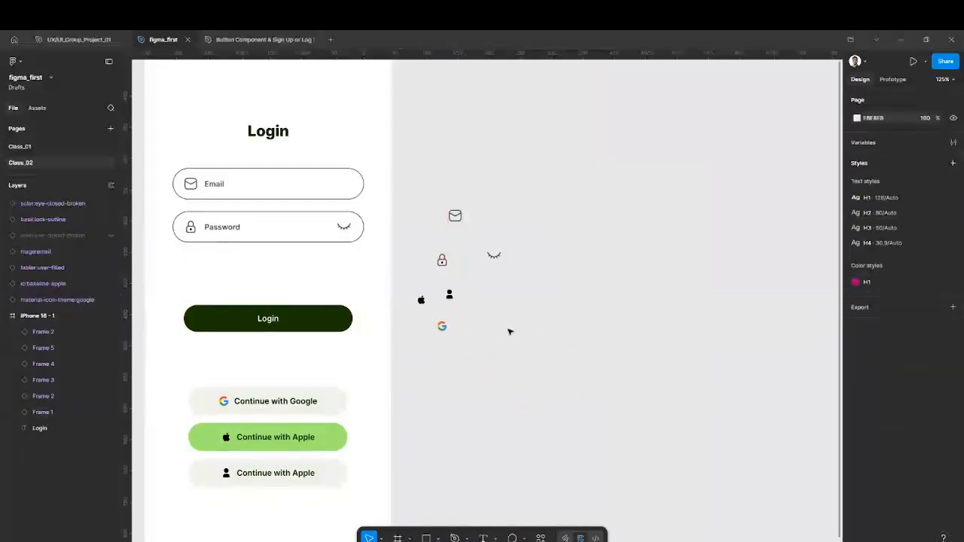
scroll(510, 332, "down", 4)
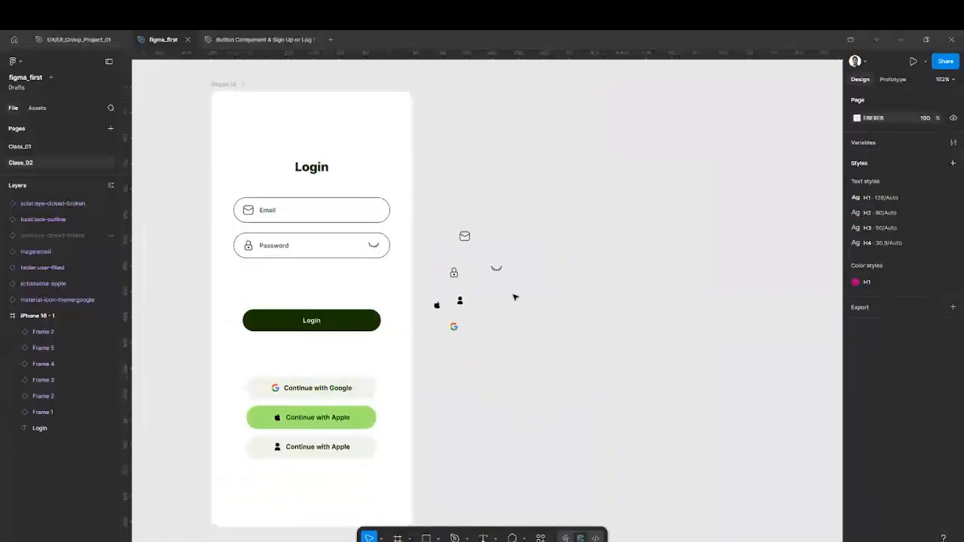
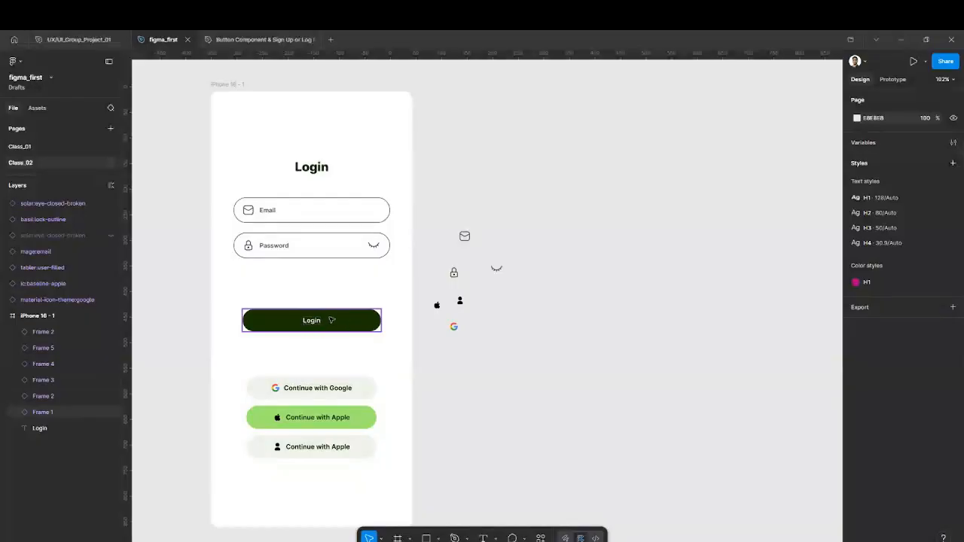
left_click(332, 246)
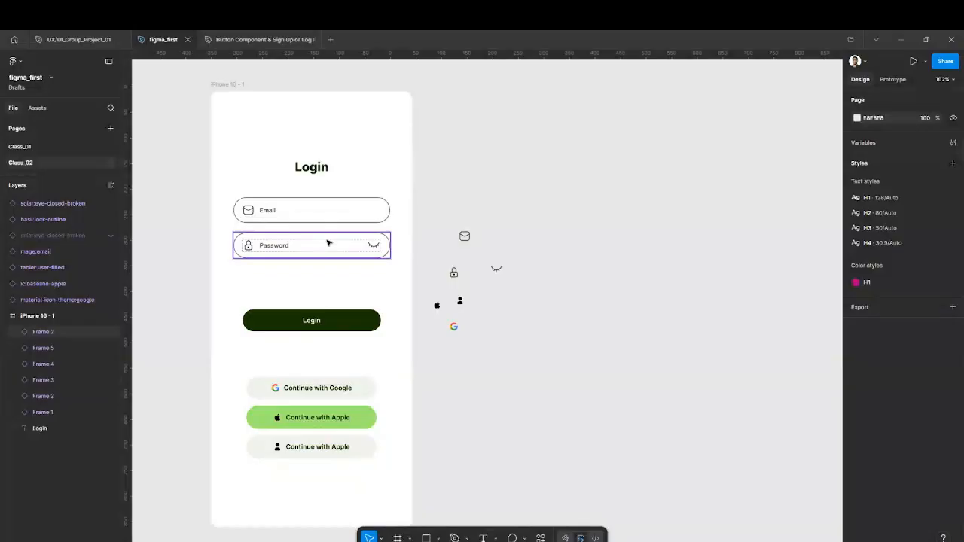
left_click(523, 324)
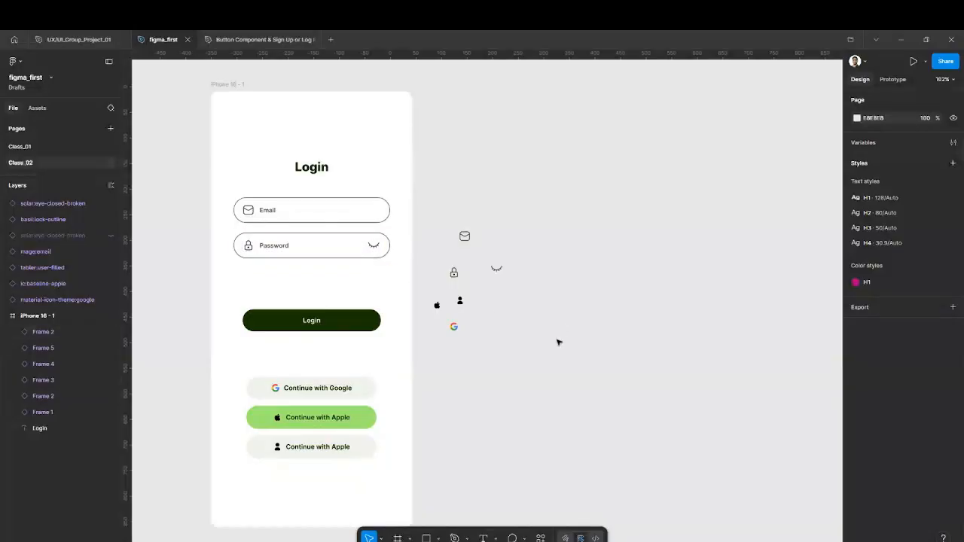
Add a text layer reading Email on the empty canvas beside the loose icons.
scroll(557, 340, "right", 2)
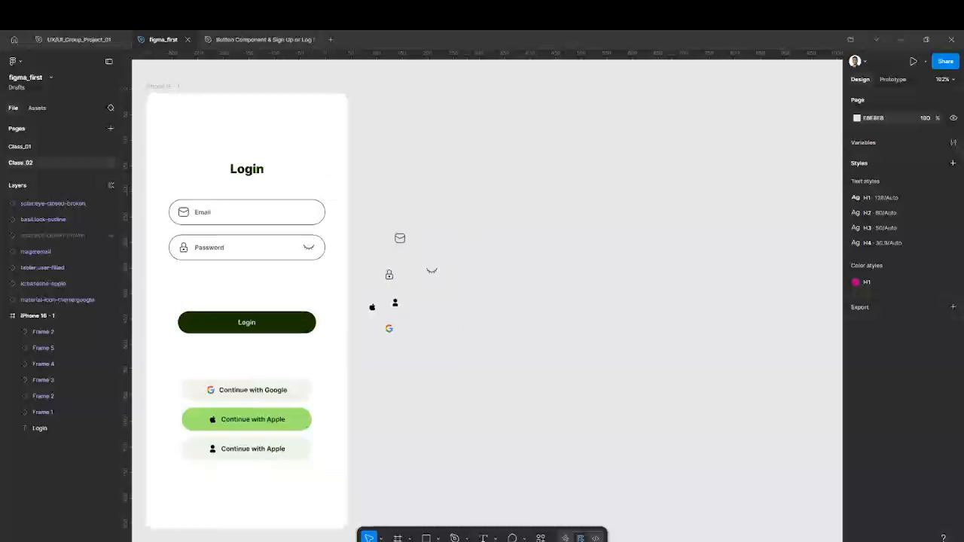
key("t")
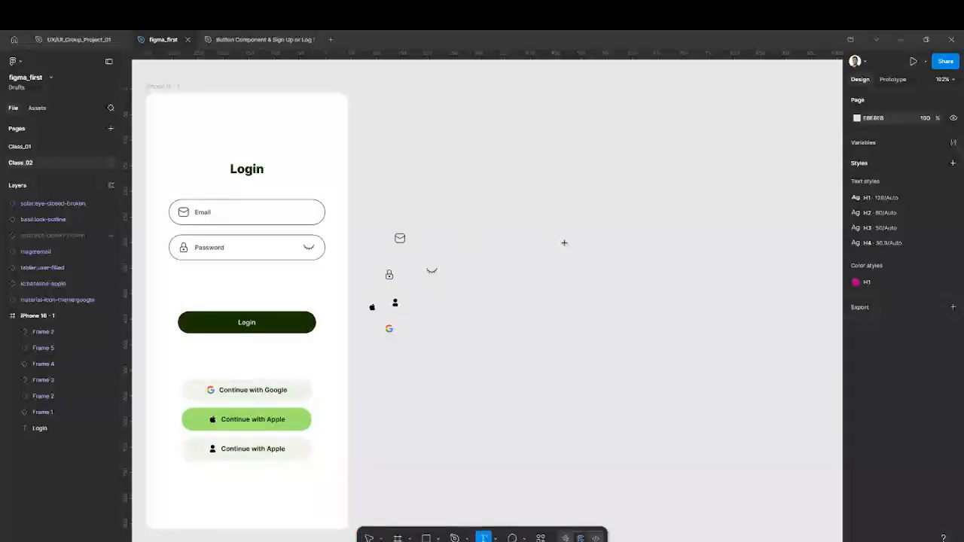
key("v")
left_click(485, 538)
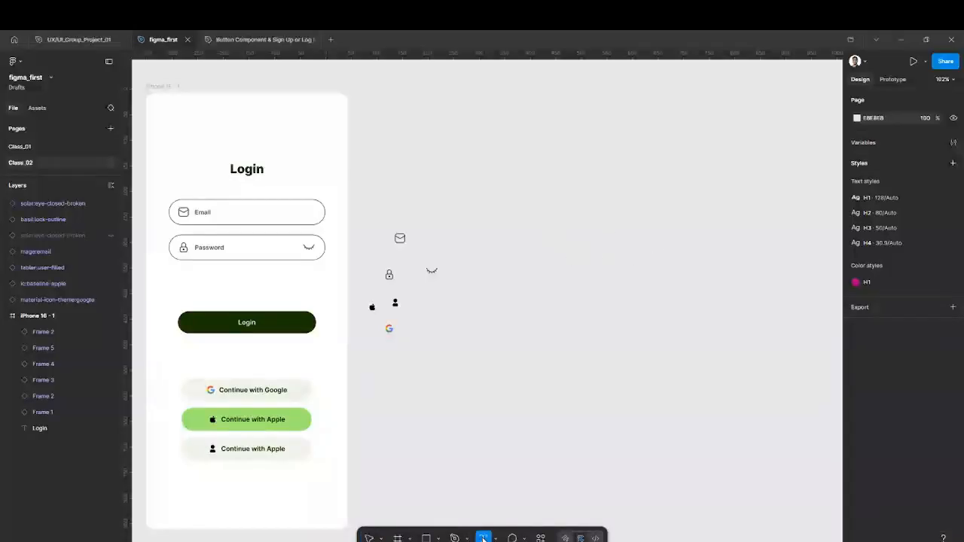
left_click(552, 321)
type("email")
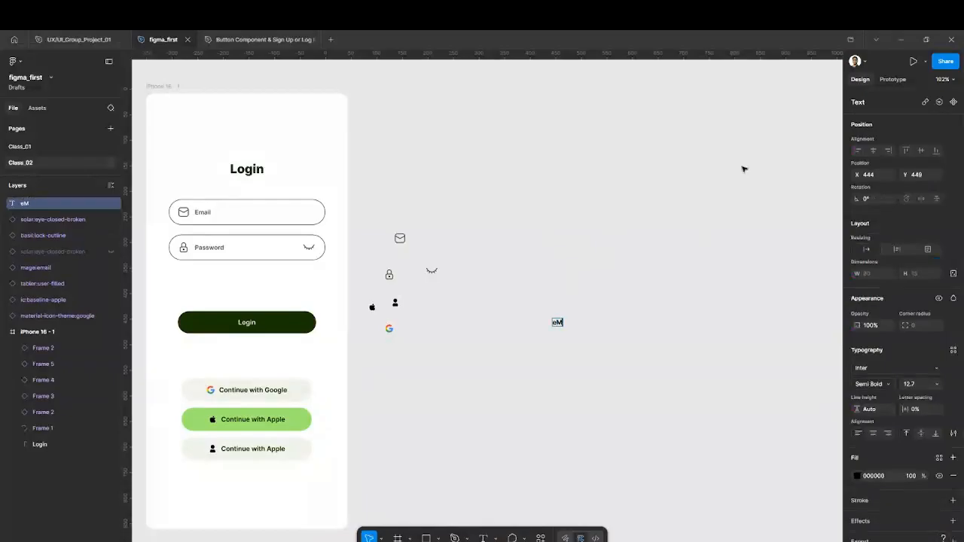
key("BackSpace")
key("BackSpace")
key("BackSpace")
key("BackSpace")
key("BackSpace")
type("Emai:l")
key("Escape")
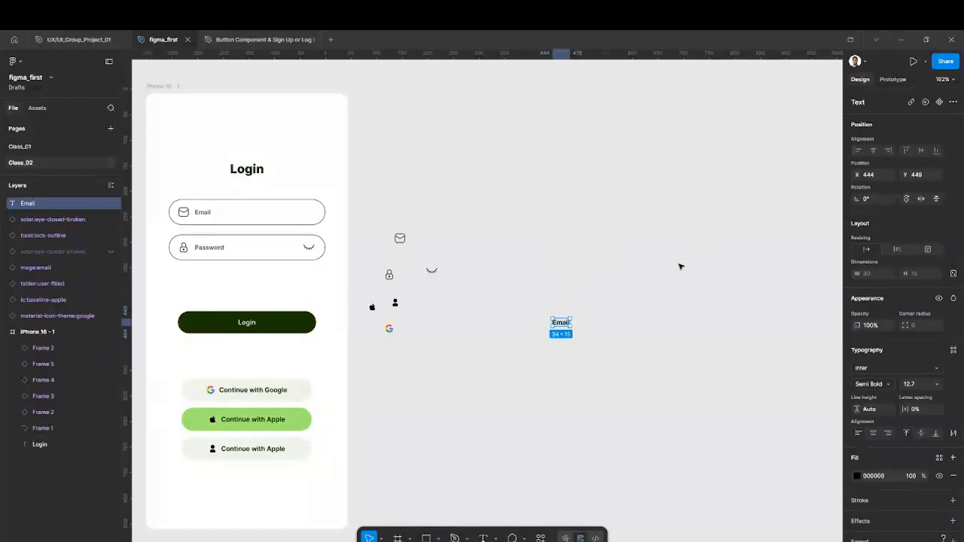
Set the new Email text's font weight to Medium and wrap it in an auto layout frame.
left_click(888, 386)
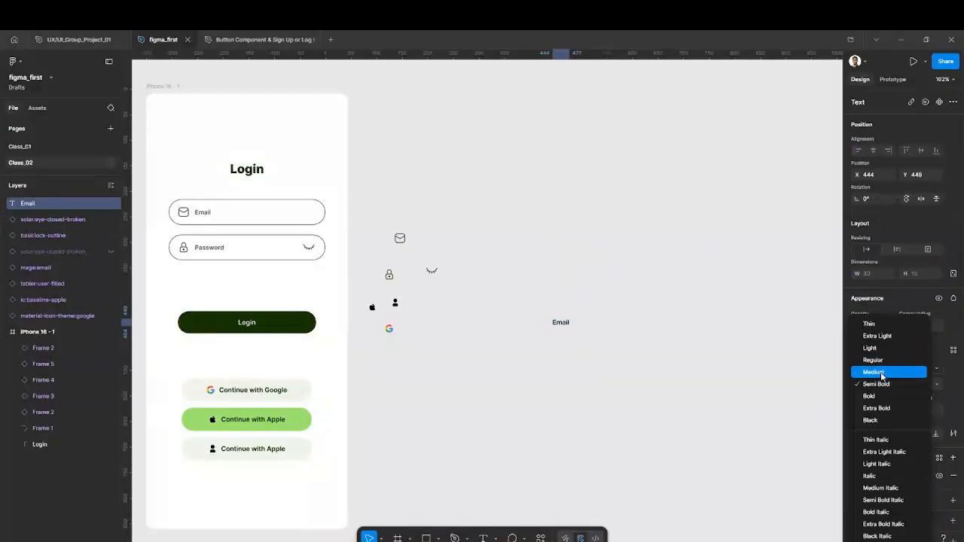
left_click(875, 371)
left_click(622, 329)
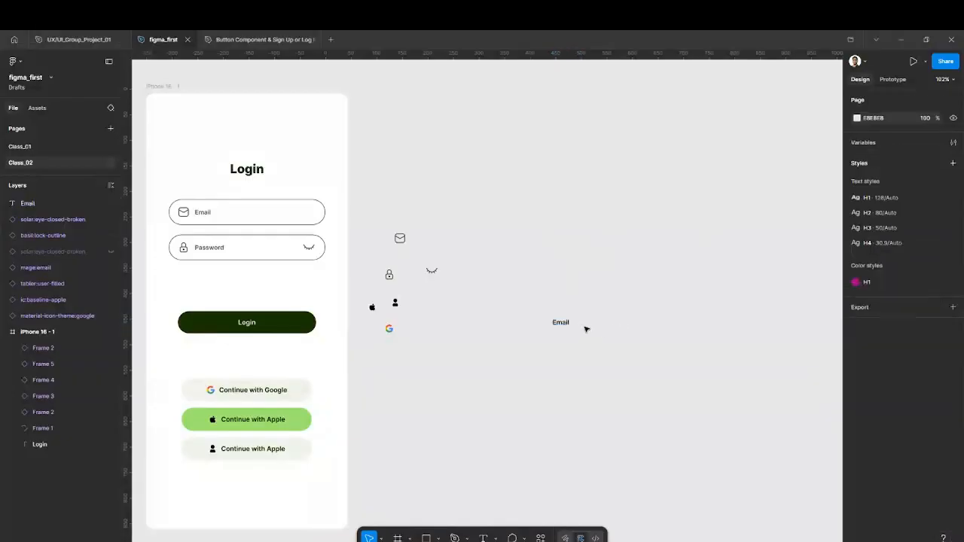
left_click(558, 324)
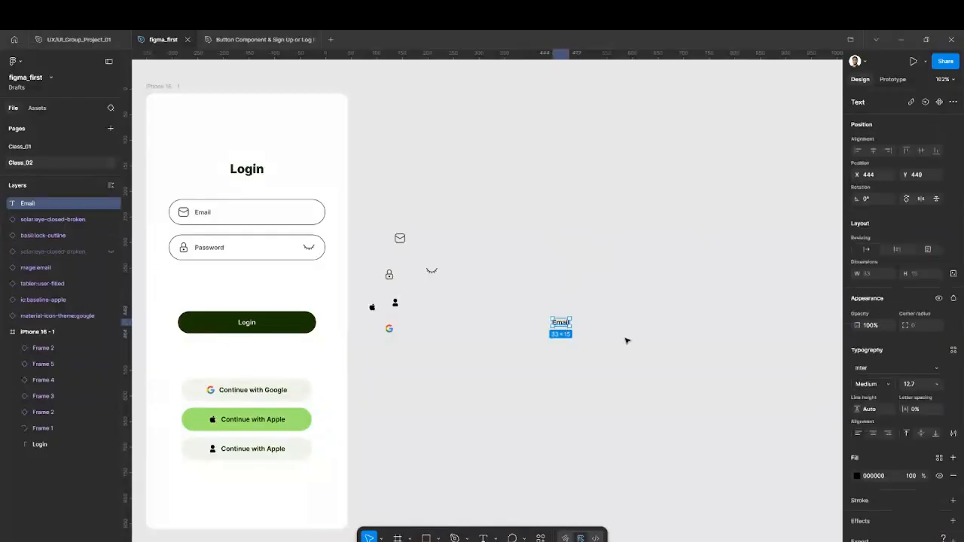
key("shift+a")
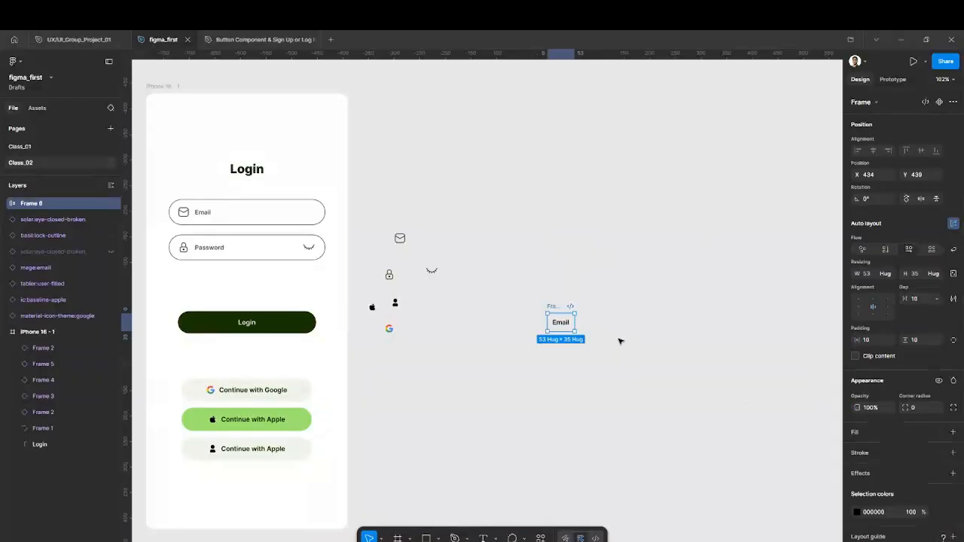
Replace the text inside the new auto layout frame with Password.
left_click(563, 327)
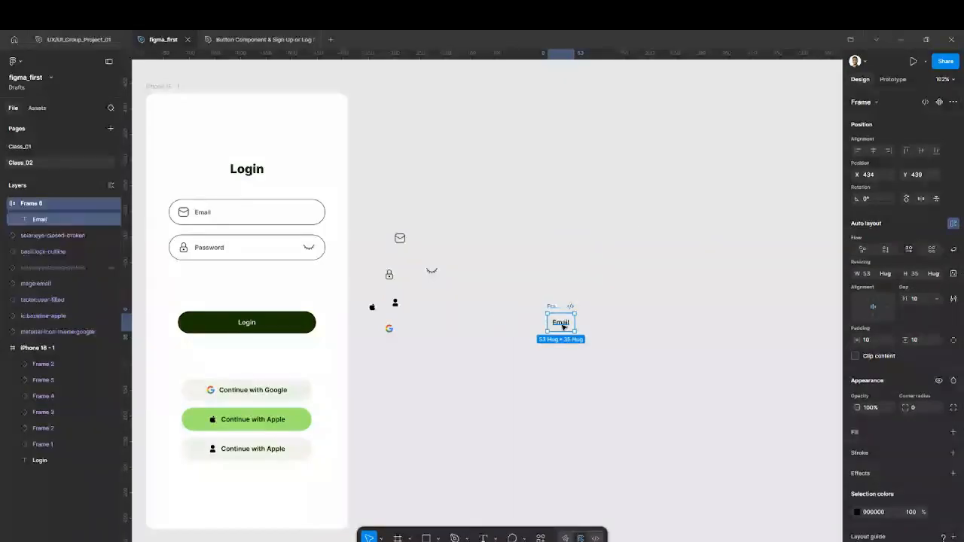
double_click(564, 326)
type("Password")
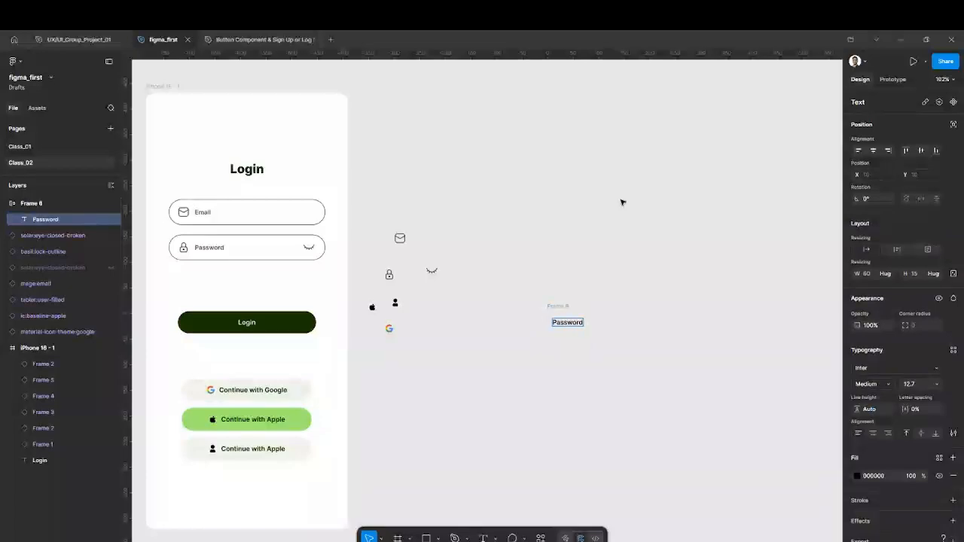
Replace the Password text inside the auto layout frame with Parent, keeping it wrapped in that frame.
left_click(624, 241)
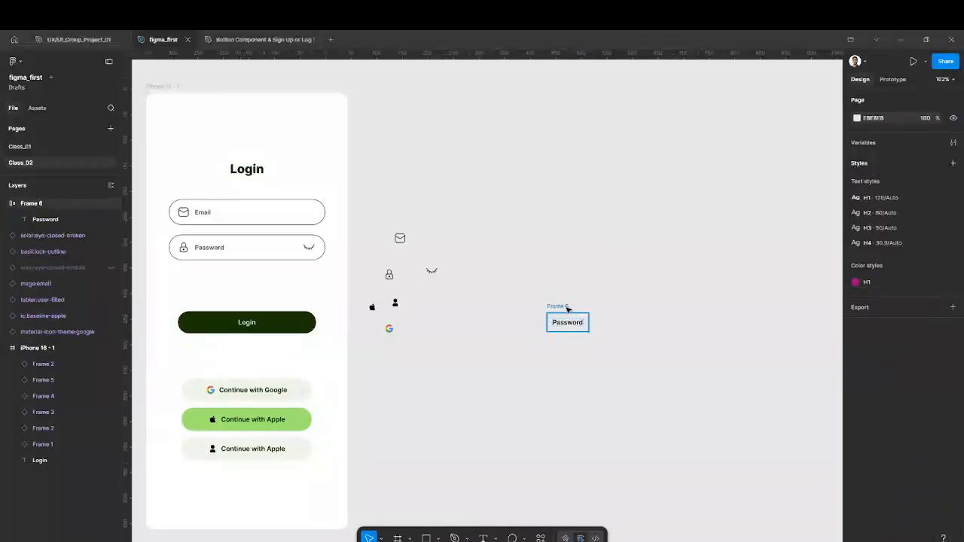
left_click(568, 308)
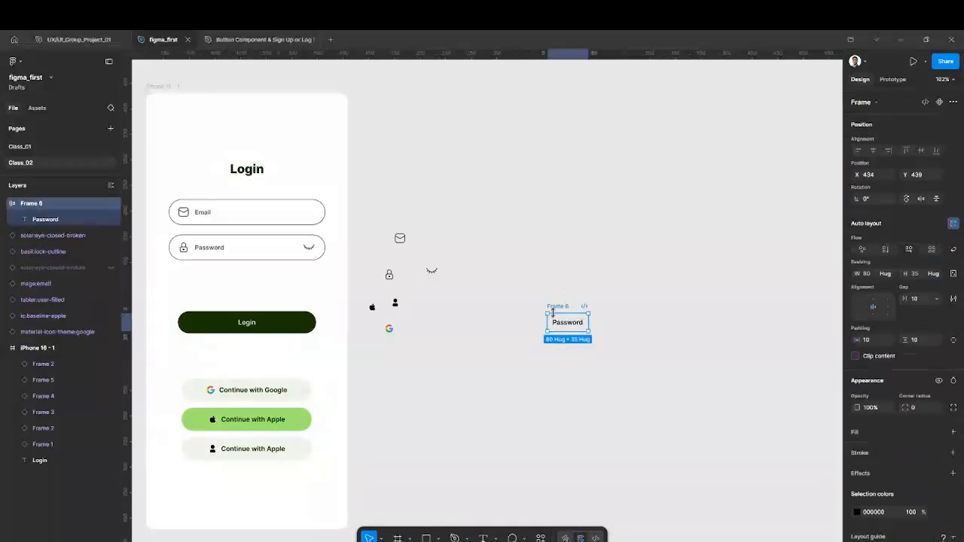
double_click(567, 323)
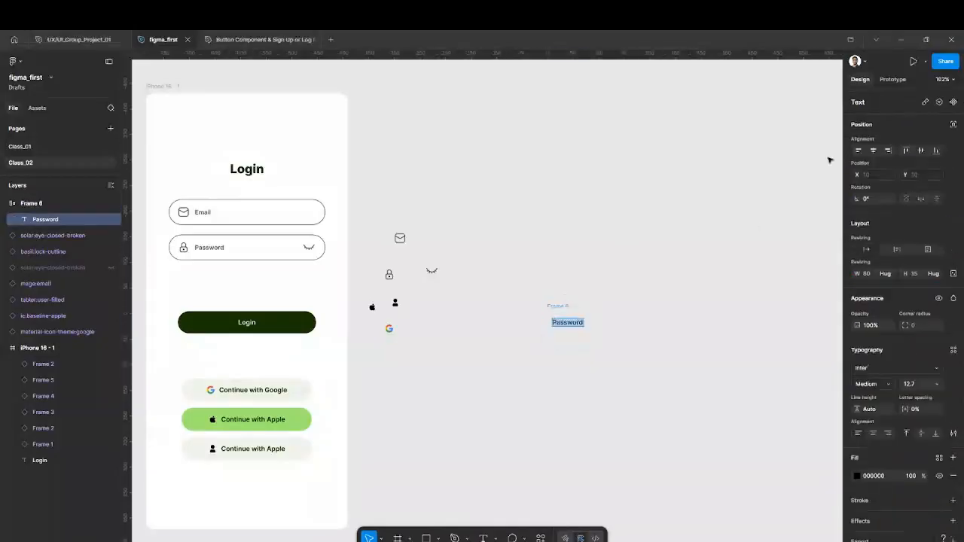
type("Parent")
key("Escape")
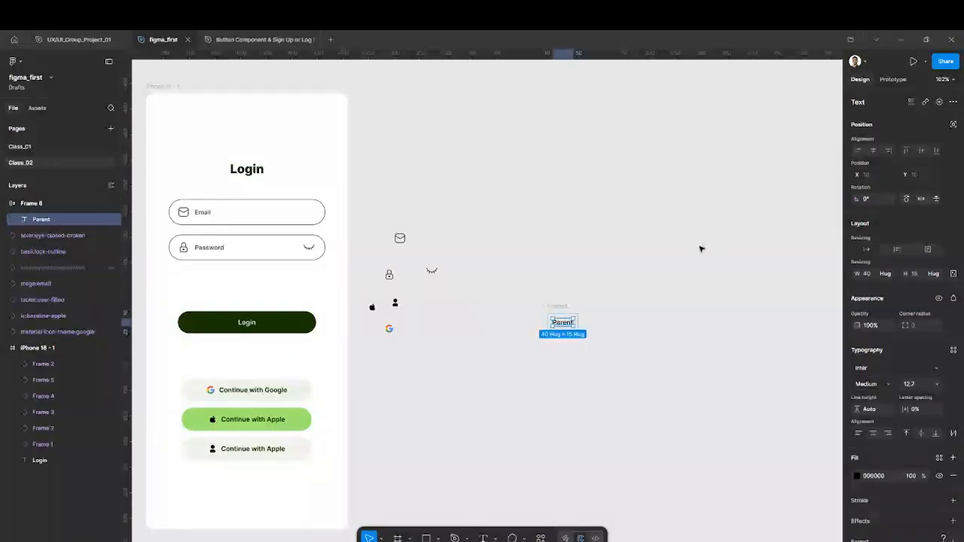
key("shift+a")
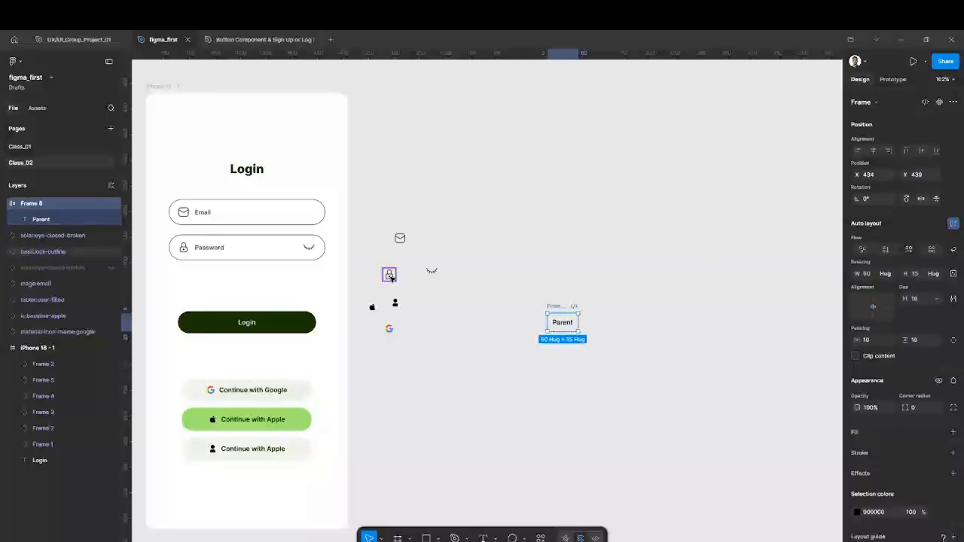
Move the loose lock icon into the auto layout frame, placing it before the Parent text.
left_click_drag(391, 277, 555, 326)
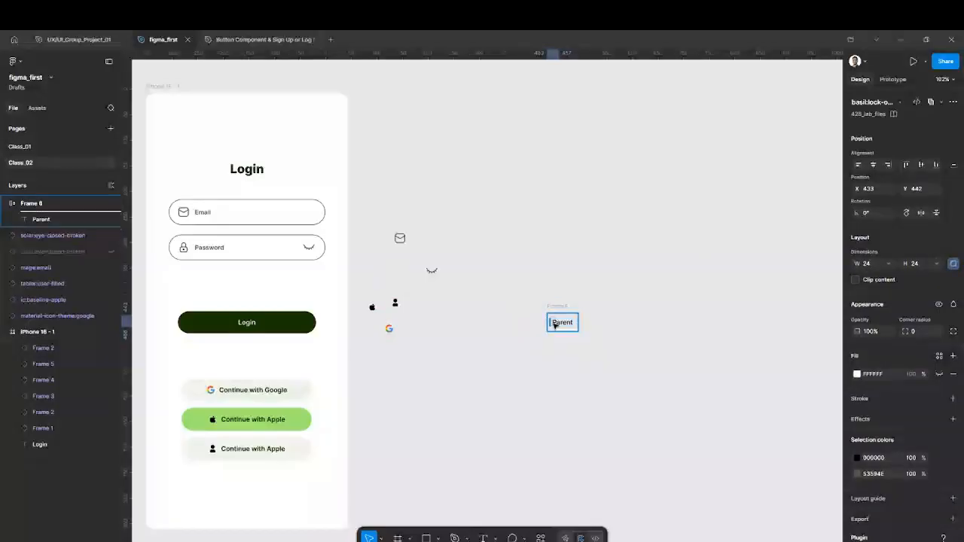
left_click(613, 329)
scroll(616, 327, "up", 2)
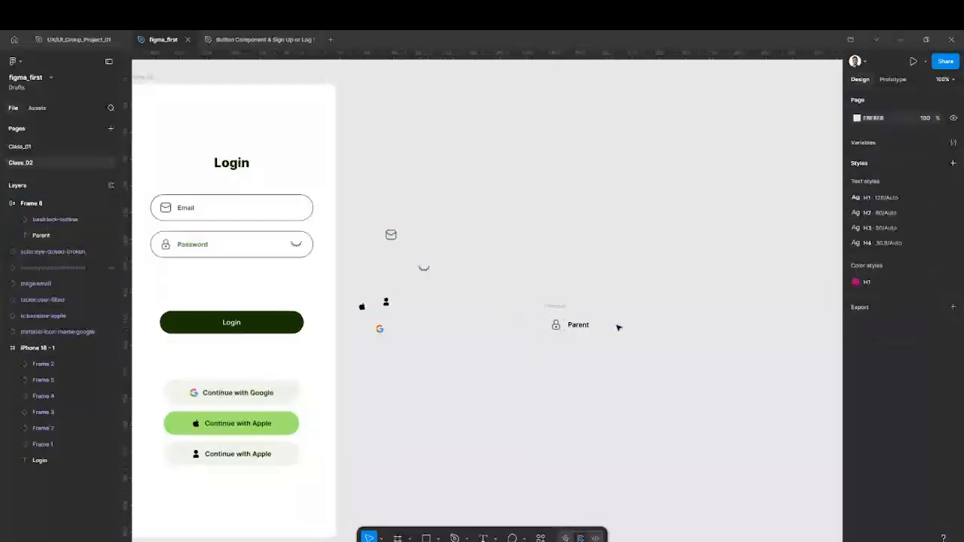
left_click(559, 310)
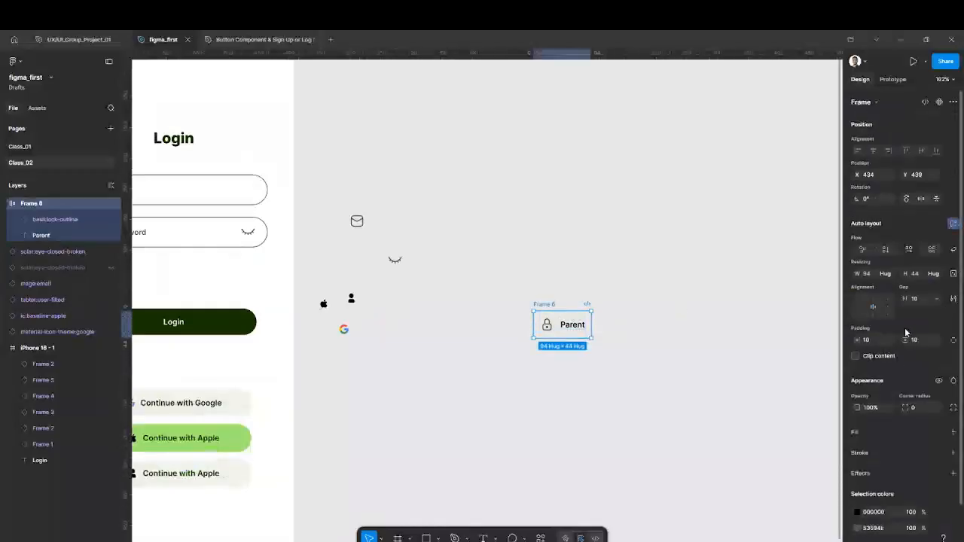
left_click(640, 308)
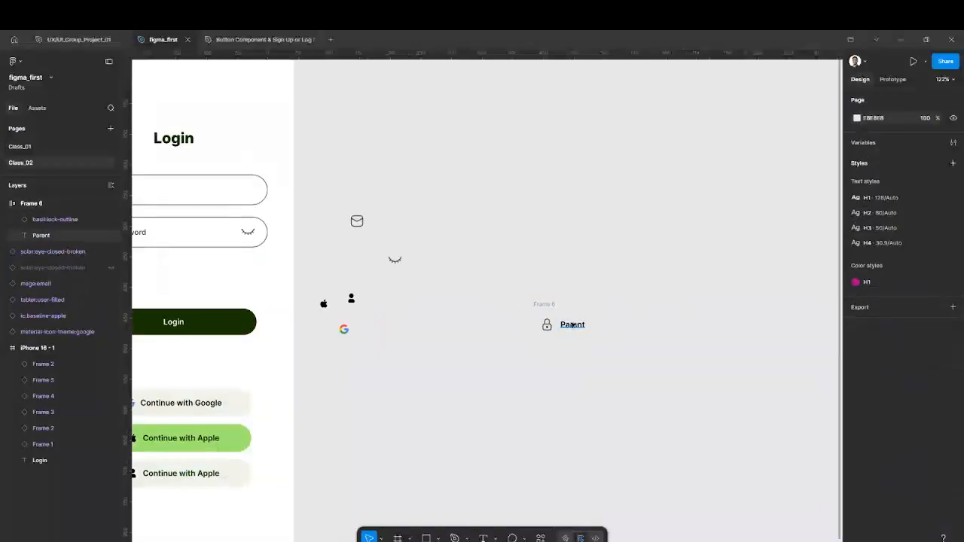
Try font size 14 on the Parent text, and settle on size 16.
left_click(572, 324)
left_click(915, 383)
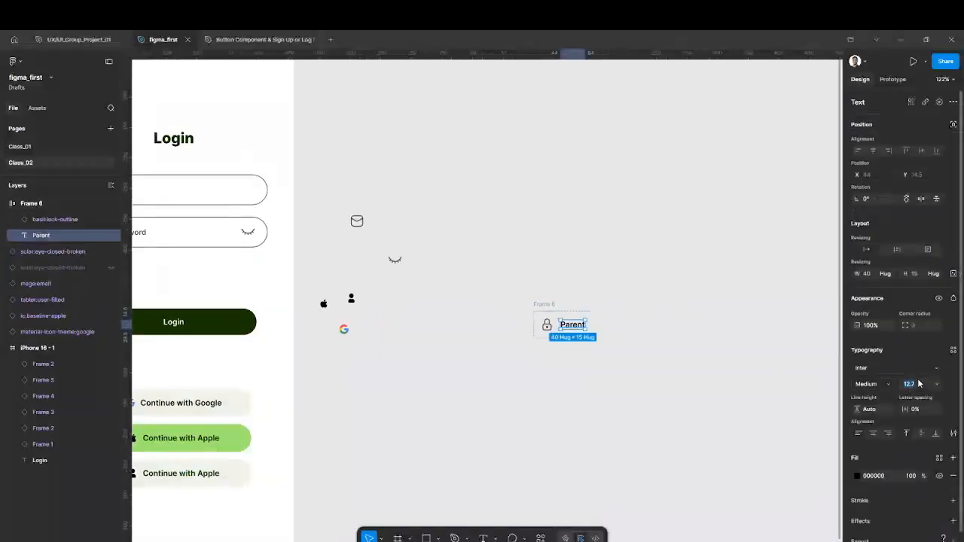
type("14")
key("Return")
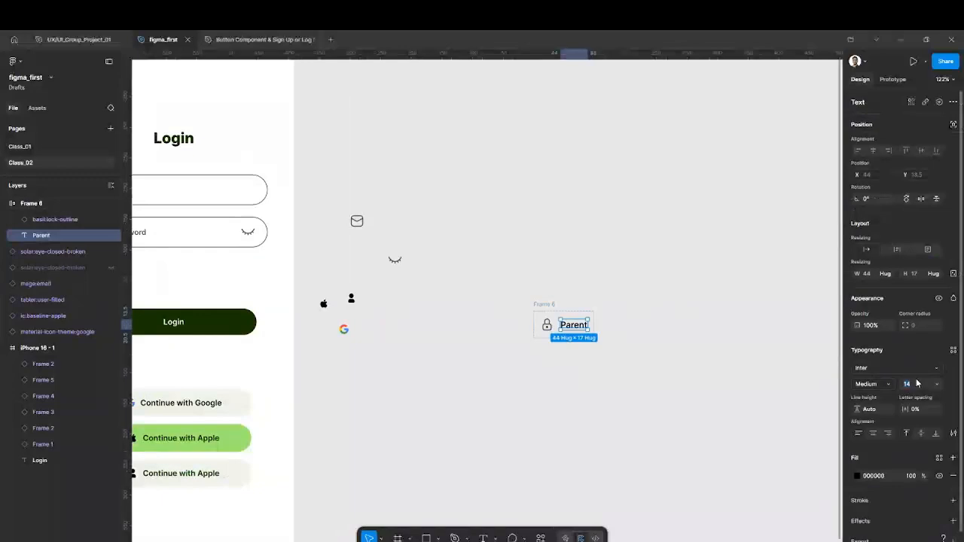
type("16")
key("Return")
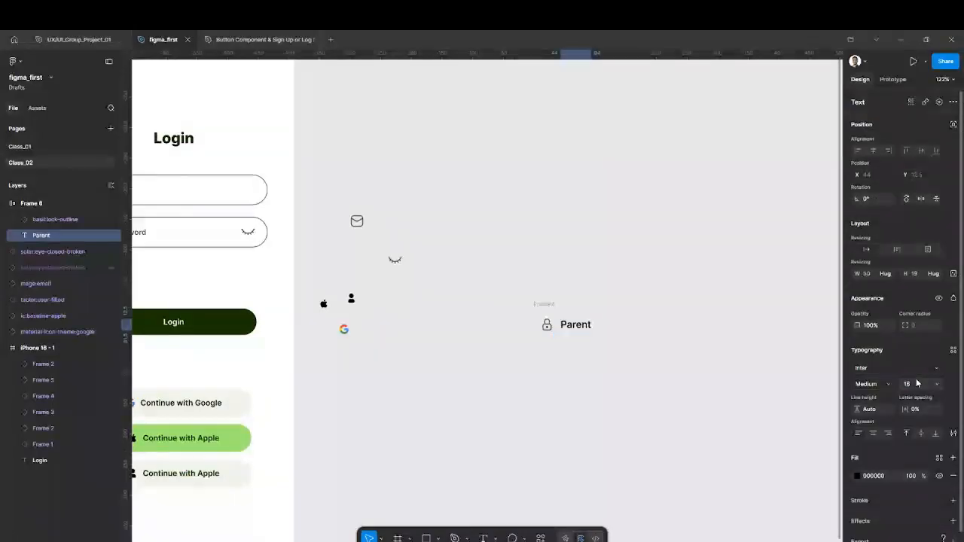
left_click(615, 339)
left_click(582, 329)
left_click(572, 304)
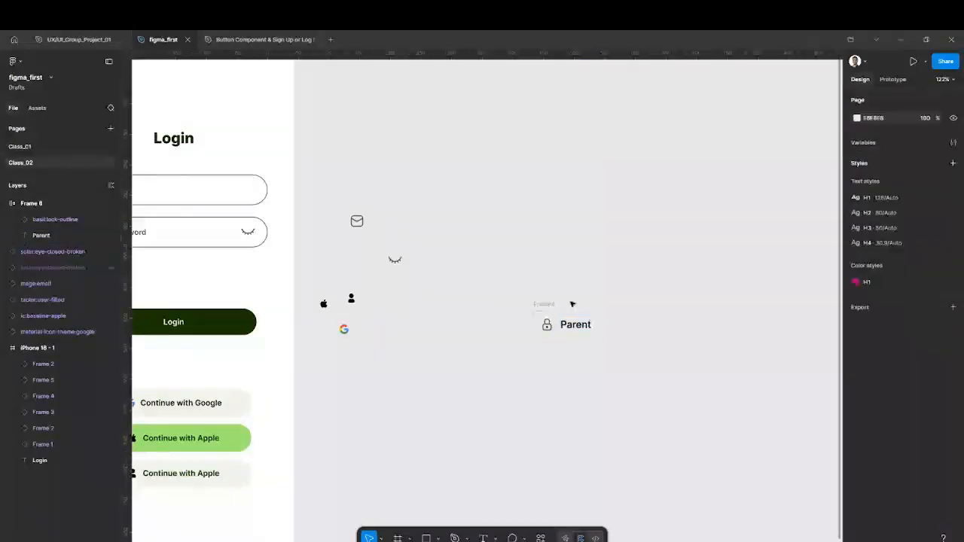
left_click(572, 304)
Move the loose closed-eye icon beside the auto layout frame, level with the Parent text.
left_click(562, 278)
scroll(562, 278, "down", 2)
left_click_drag(421, 263, 628, 316)
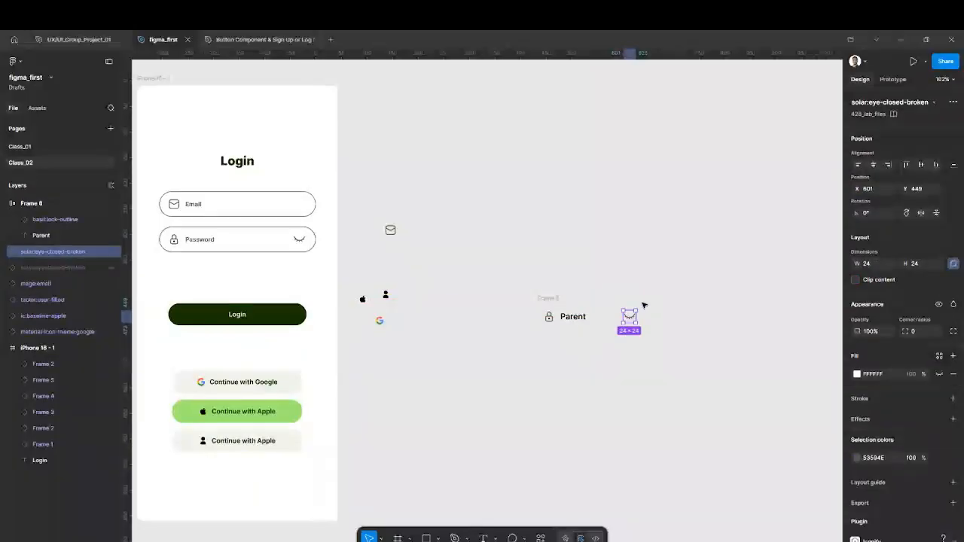
Rename the auto layout frame holding the lock icon and Parent text as 1st.
left_click(550, 300)
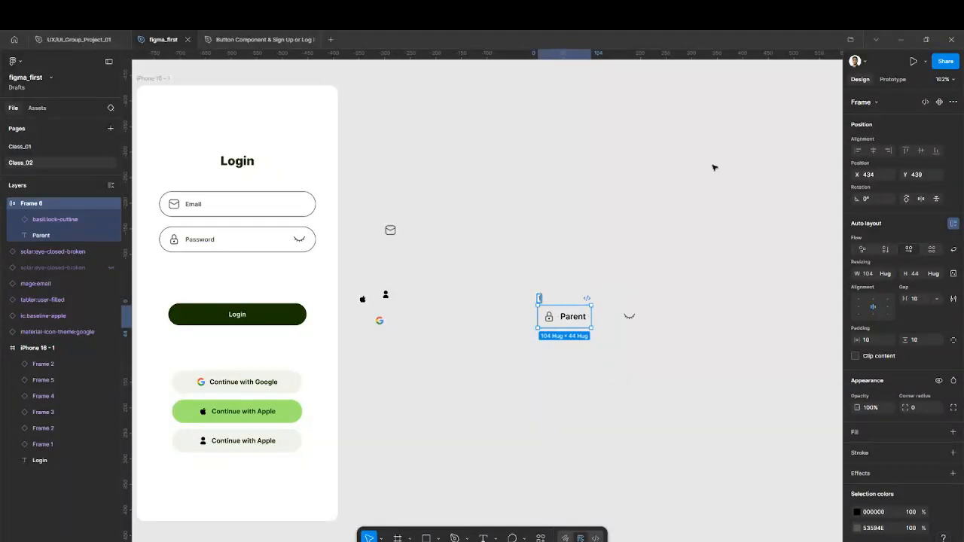
type("1st")
key("Return")
Wrap the 1st frame and the closed-eye icon together in an outer auto layout frame named 2nd.
left_click(629, 316)
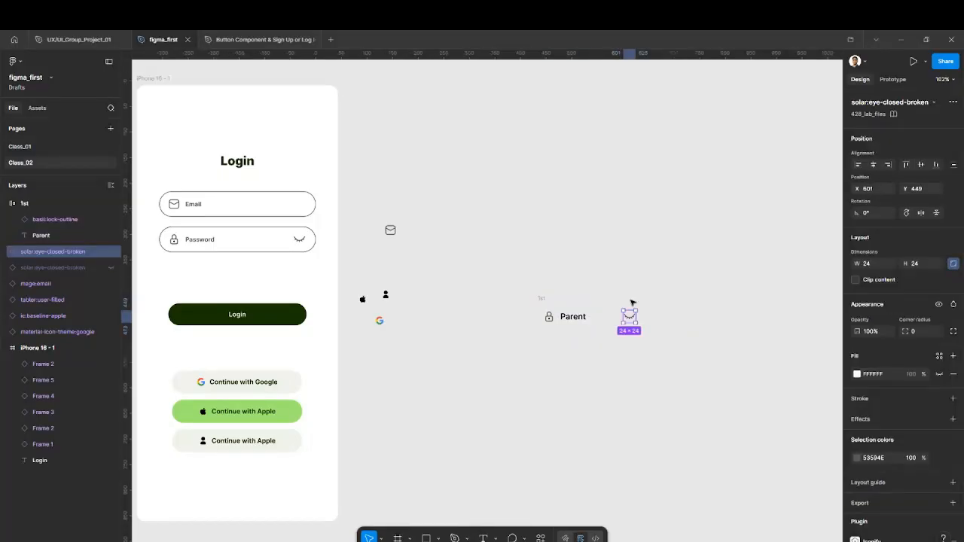
left_click(546, 300)
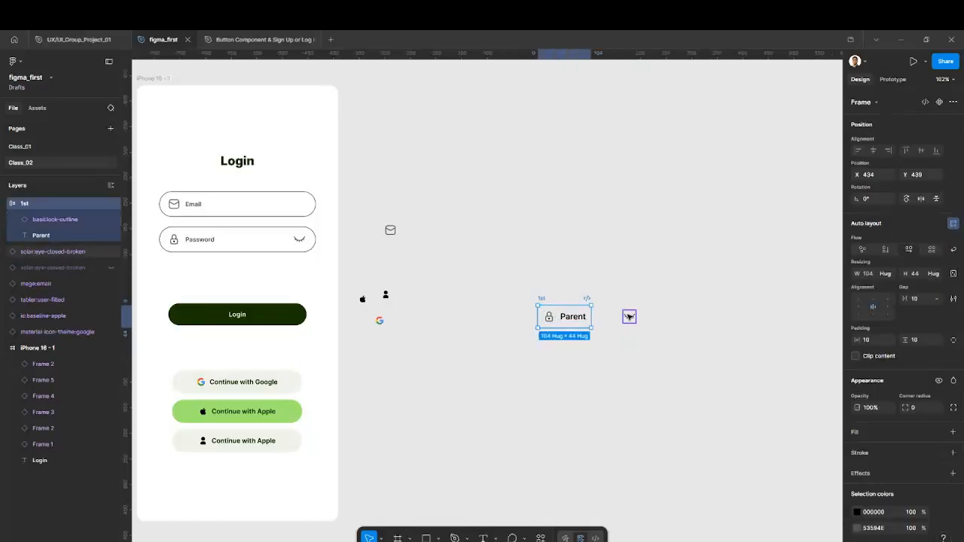
left_click(630, 317, "shift")
key("shift+a")
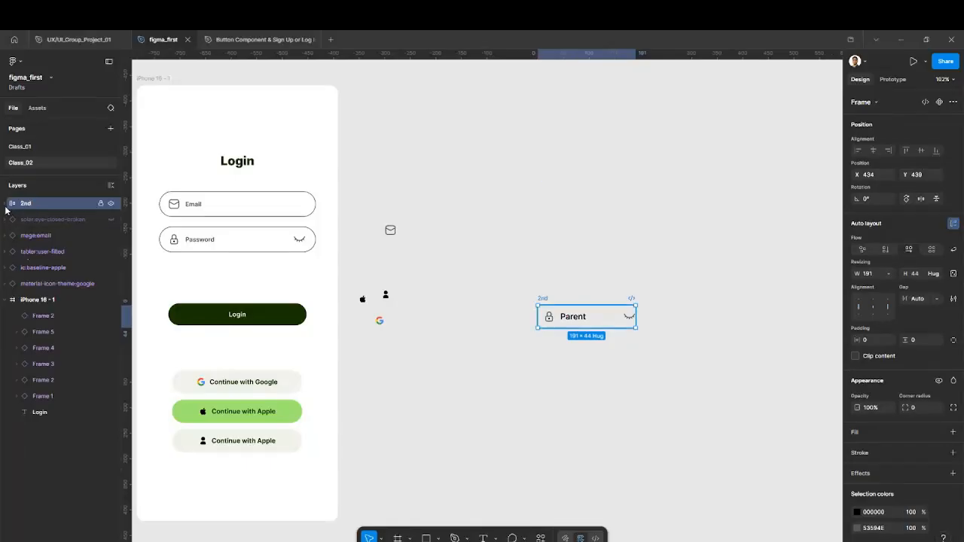
Expand the 2nd frame in the layer tree and examine how the 1st frame and closed-eye icon are nested.
left_click(5, 205)
right_click(5, 206)
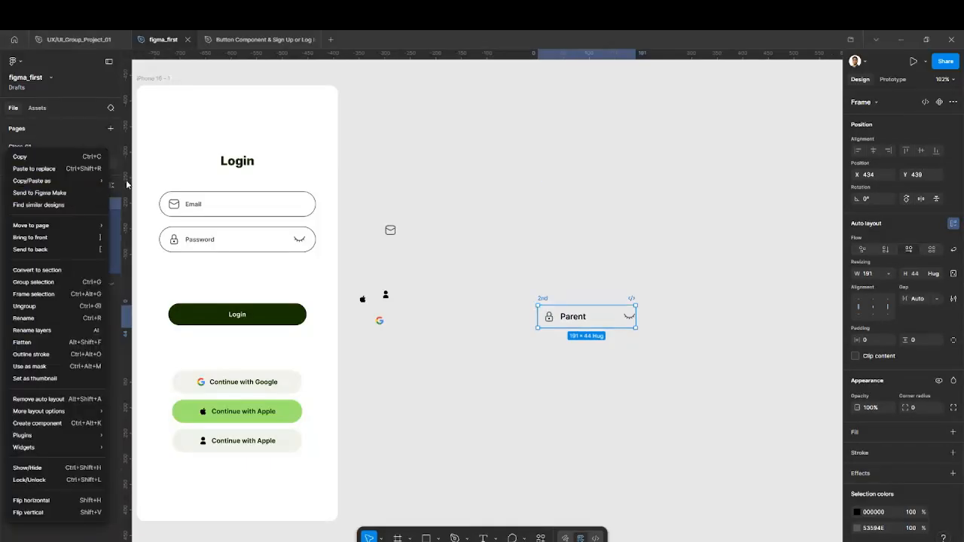
key("Escape")
left_click(36, 219)
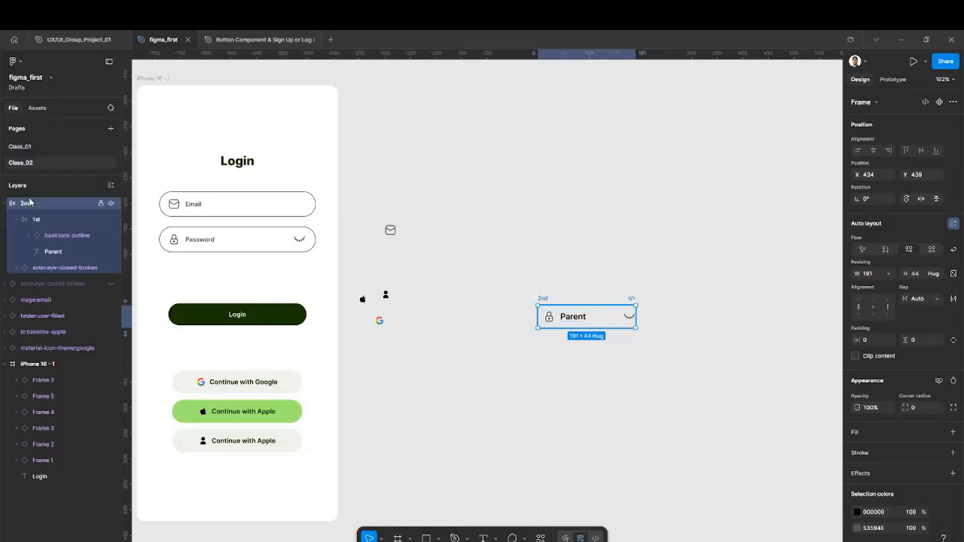
left_click(52, 189)
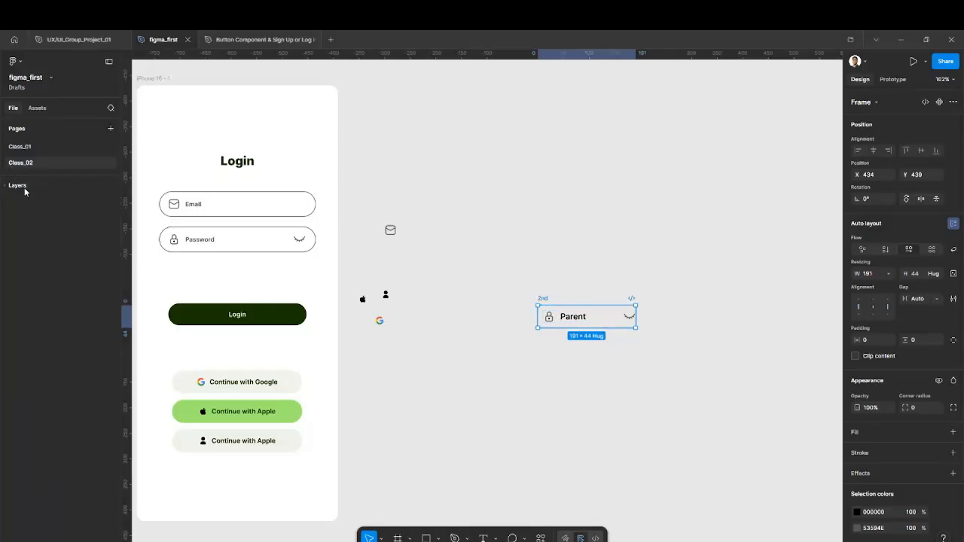
left_click(22, 188)
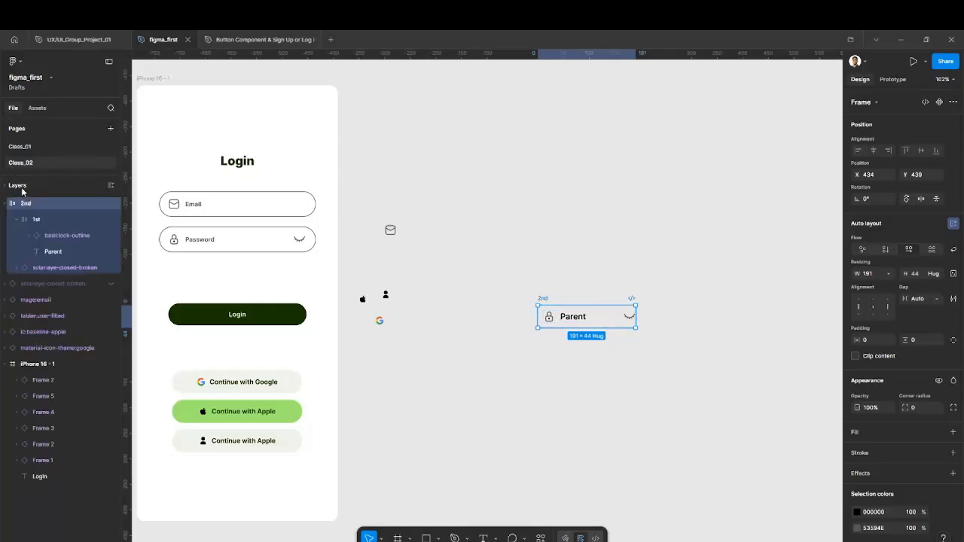
left_click(56, 219)
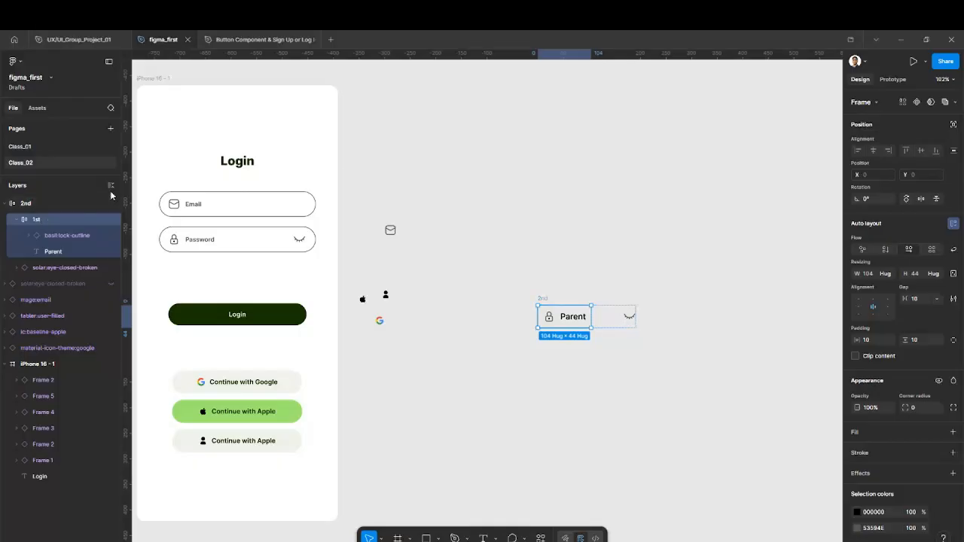
Switch the 2nd frame's gap from Auto to a fixed value, and stretch the frame to 308 wide with a gap of 167.
left_click(541, 299)
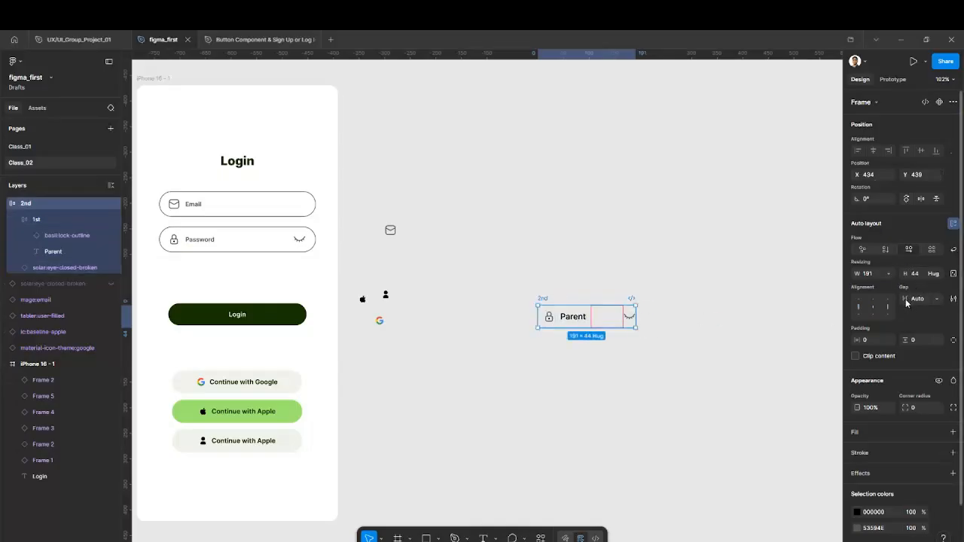
left_click(936, 298)
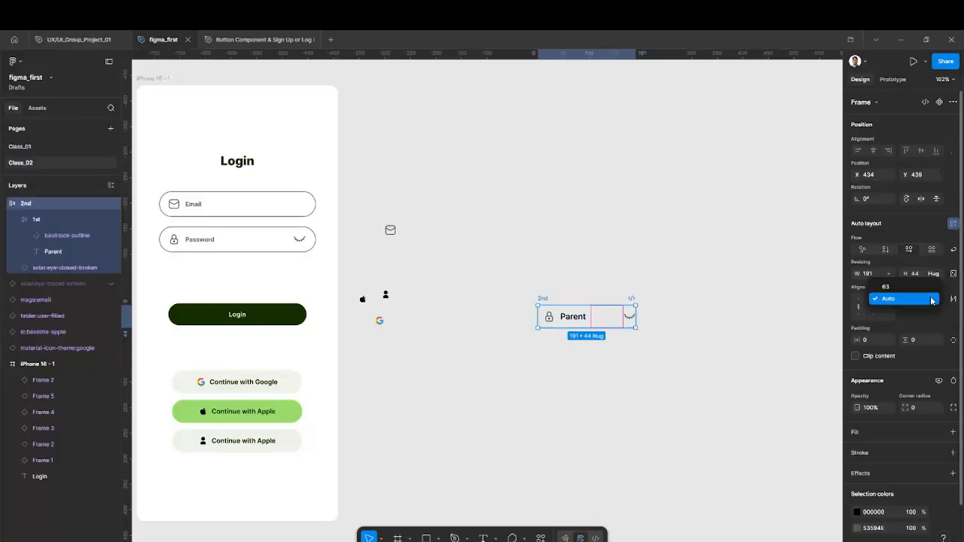
left_click(921, 287)
left_click_drag(619, 322, 697, 316)
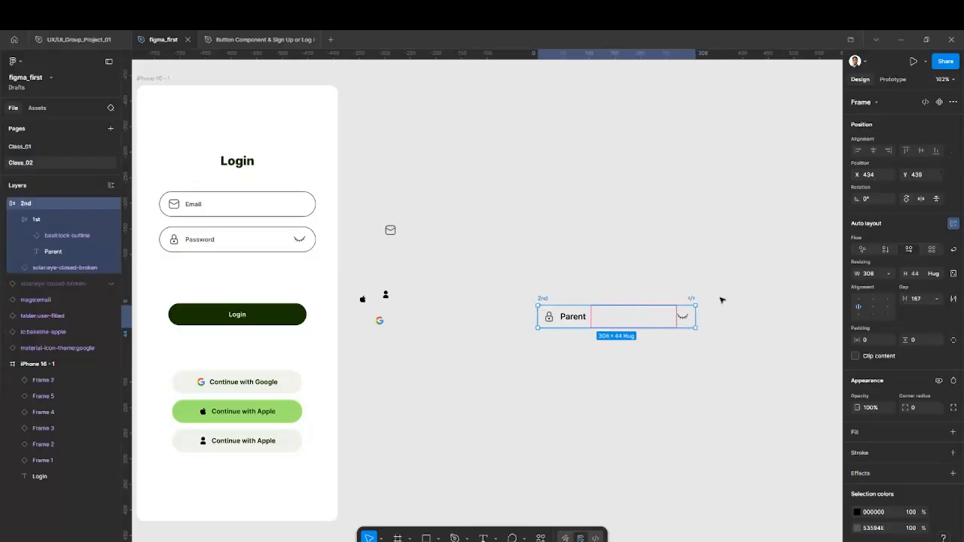
left_click(755, 285)
left_click(545, 300)
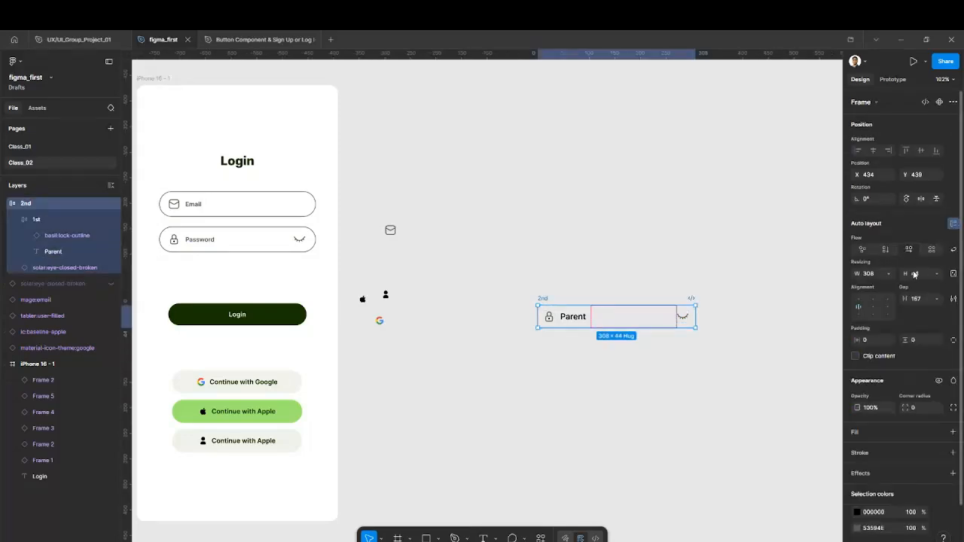
Make the 2nd frame's width hug its contents and reduce its auto layout gap to 116.
left_click(893, 275)
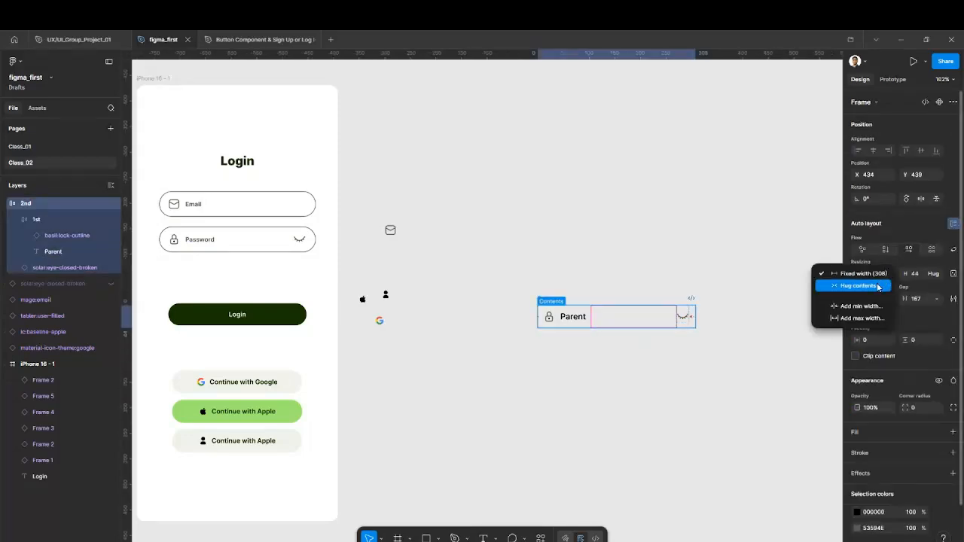
left_click(866, 286)
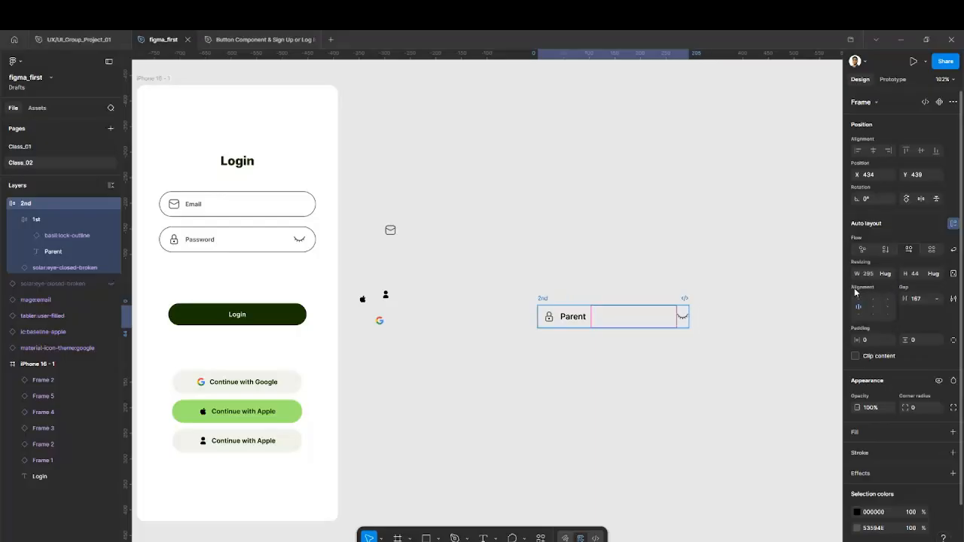
left_click_drag(905, 299, 861, 306)
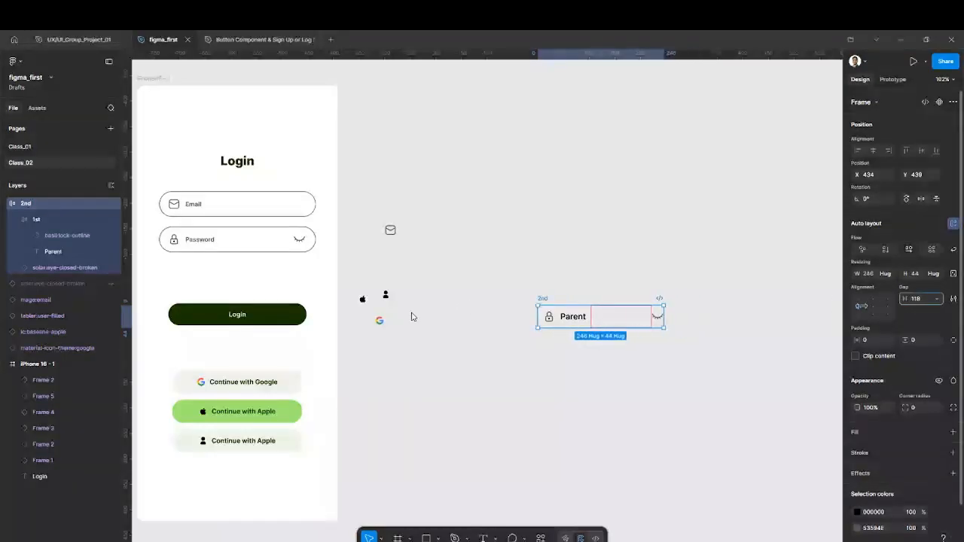
left_click_drag(411, 316, 431, 320)
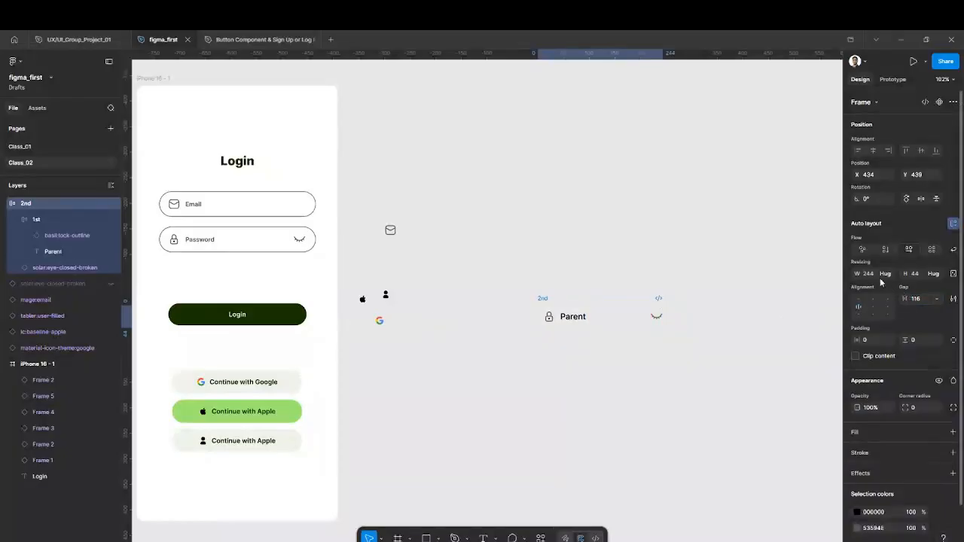
Fix the 2nd frame's width at 244 and increase its auto layout gap to 139.
left_click(886, 273)
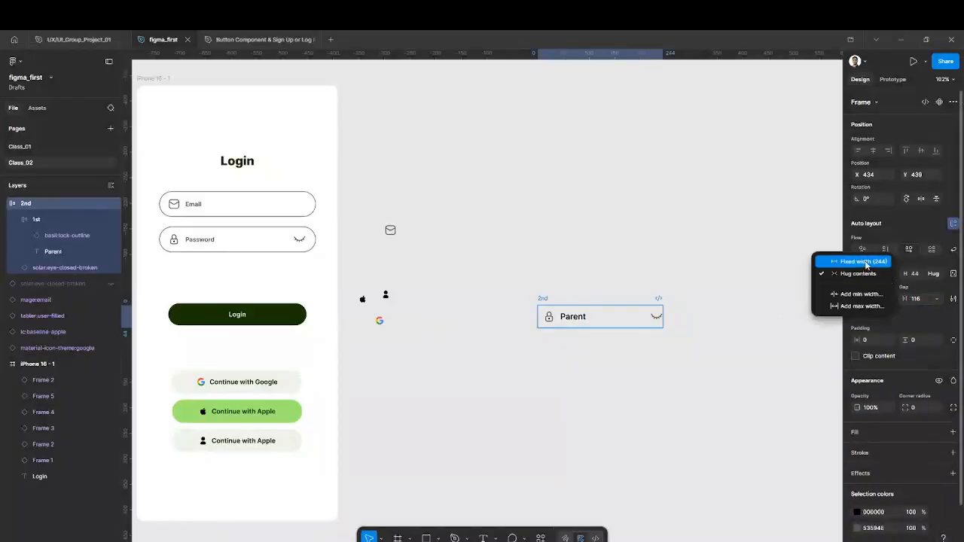
left_click(863, 262)
left_click_drag(895, 298, 705, 325)
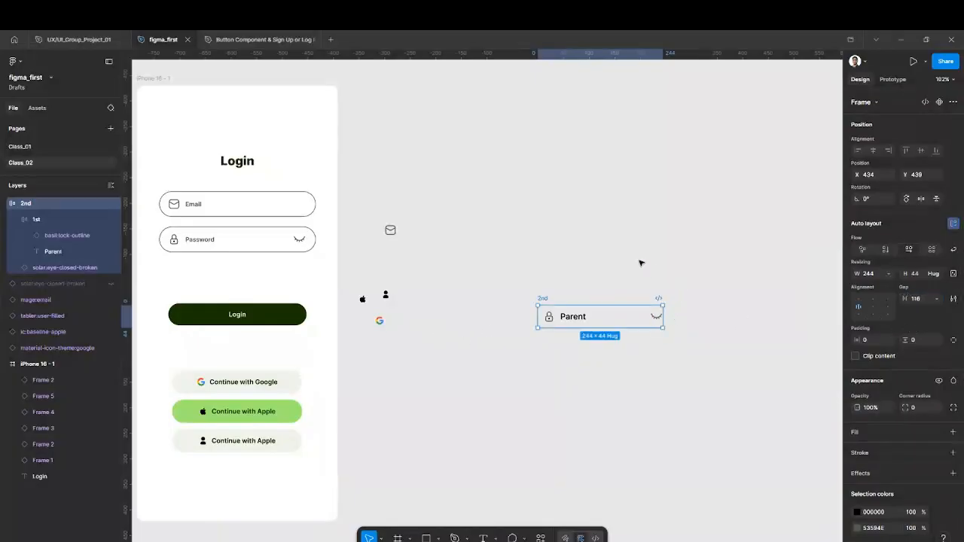
left_click(623, 270)
left_click(541, 299)
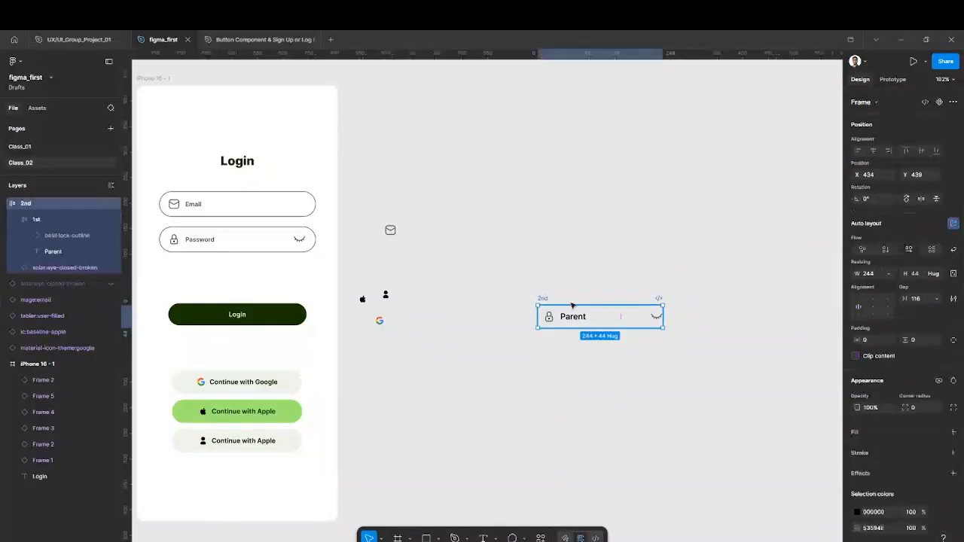
left_click_drag(908, 299, 926, 299)
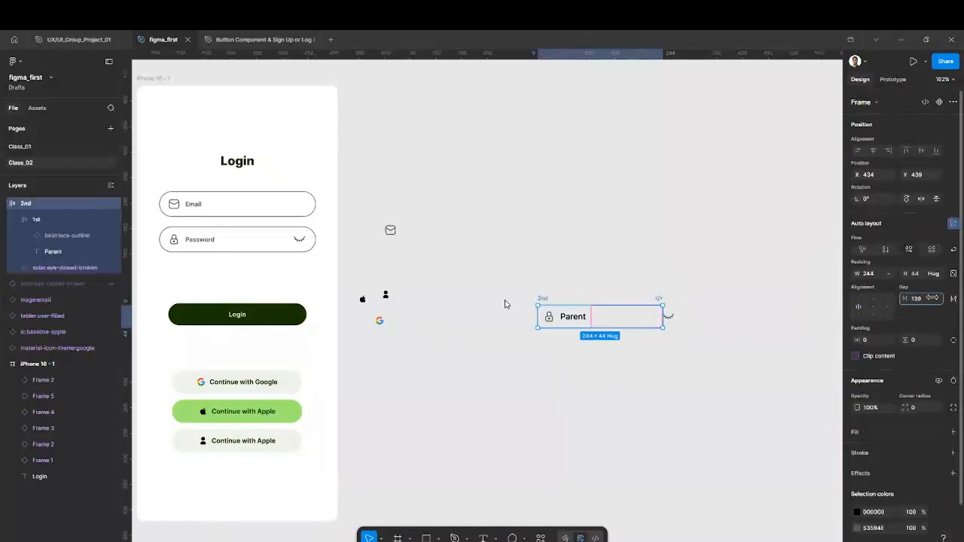
Make the 2nd frame's width hug its contents again and widen its gap to about 191.
left_click(885, 273)
left_click(858, 285)
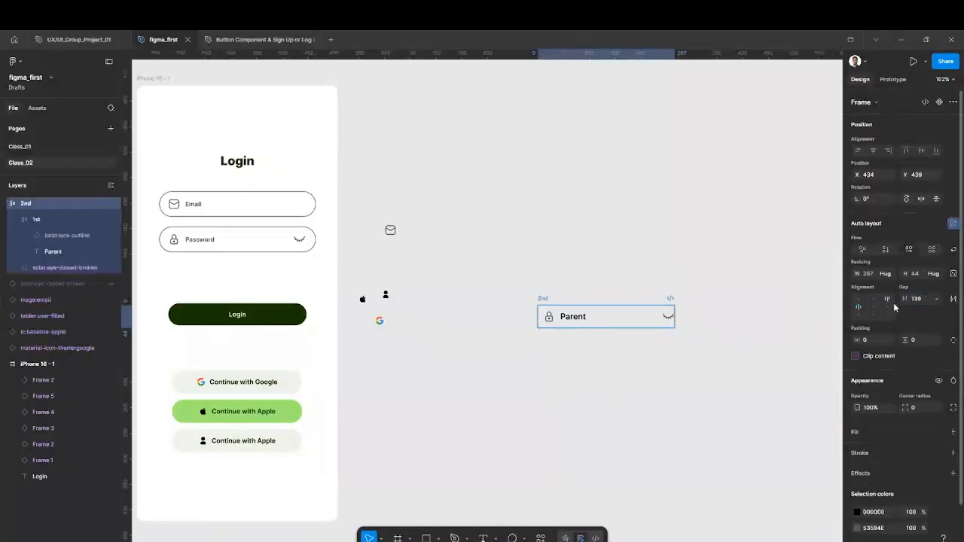
left_click_drag(906, 298, 954, 298)
Move the 2nd frame to X 422, Y 397 and set its auto layout gap to 171.
left_click_drag(547, 298, 543, 277)
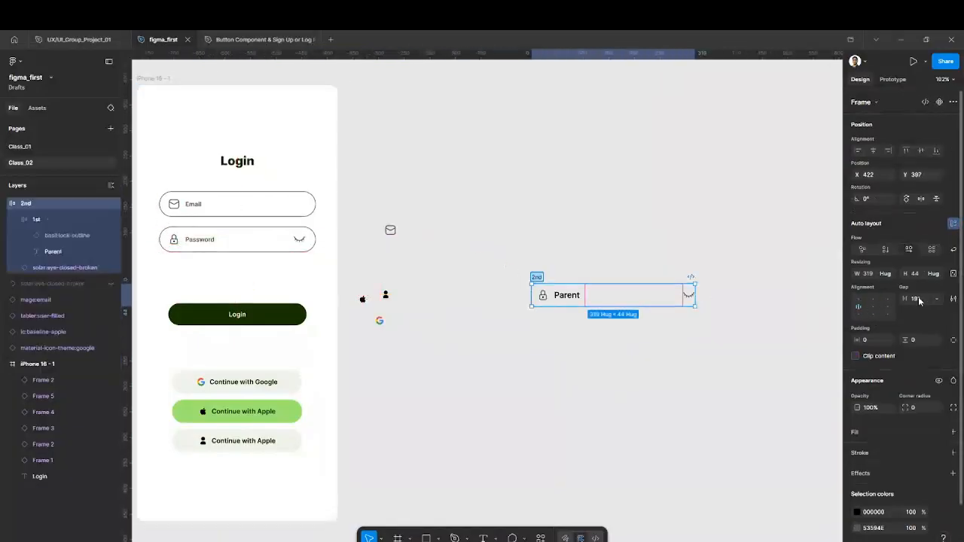
left_click_drag(908, 299, 886, 302)
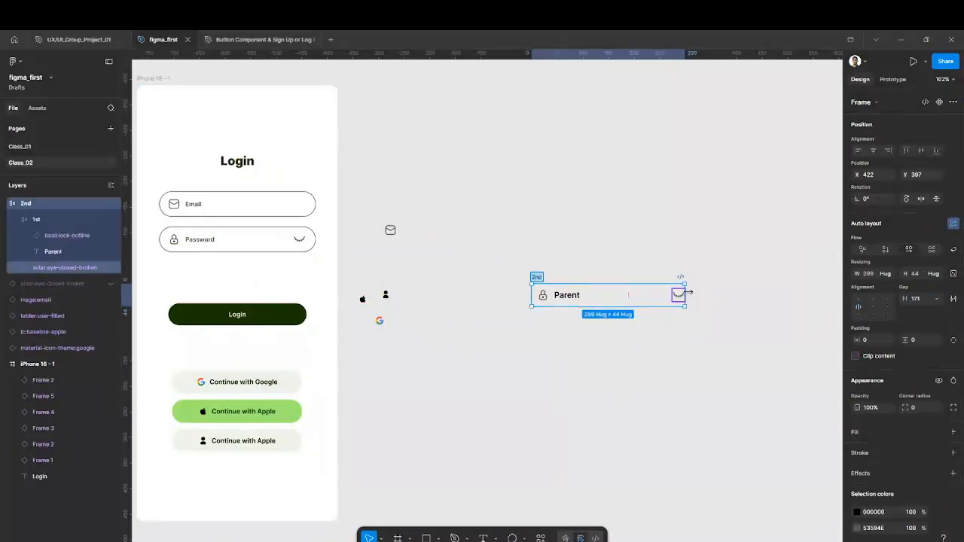
left_click(699, 276)
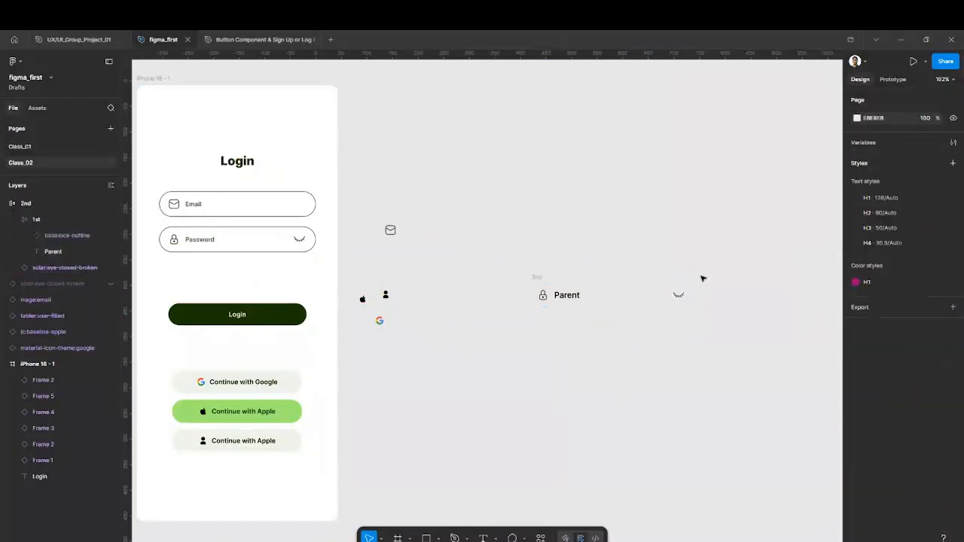
Add an inside stroke of weight 1 in grey 878787 to the 2nd frame.
left_click(536, 279)
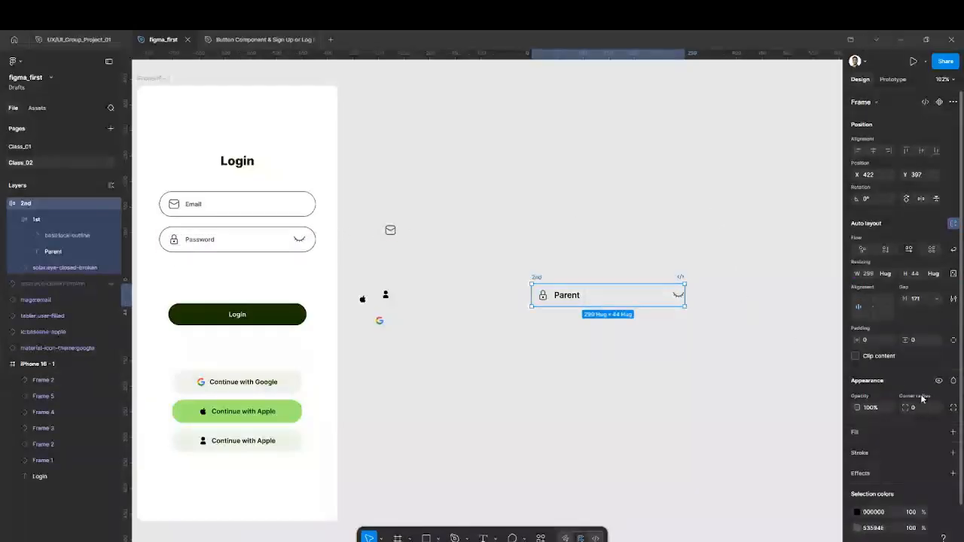
left_click(950, 453)
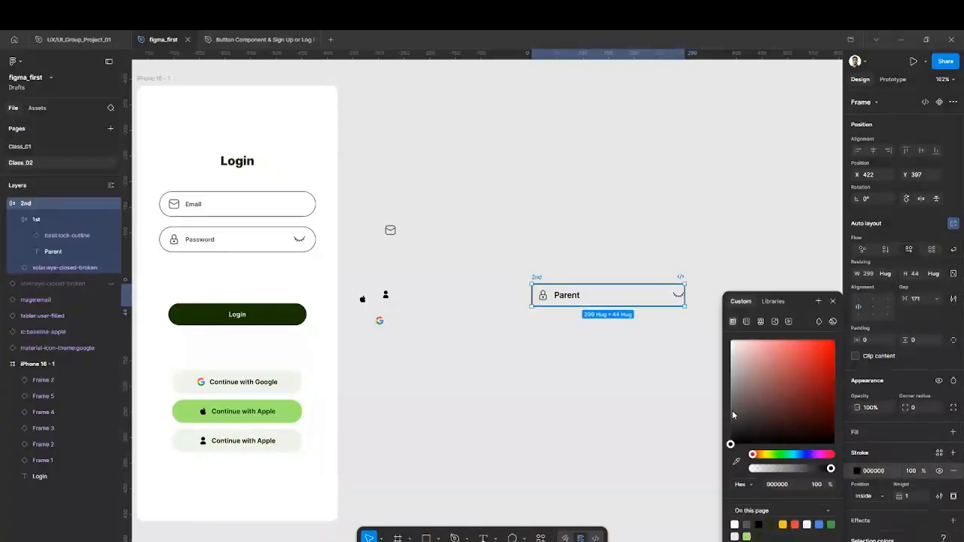
mouse_move(732, 410)
left_mouse_down()
mouse_move(725, 386)
mouse_move(715, 390)
left_mouse_up()
left_click(643, 366)
left_click(537, 277)
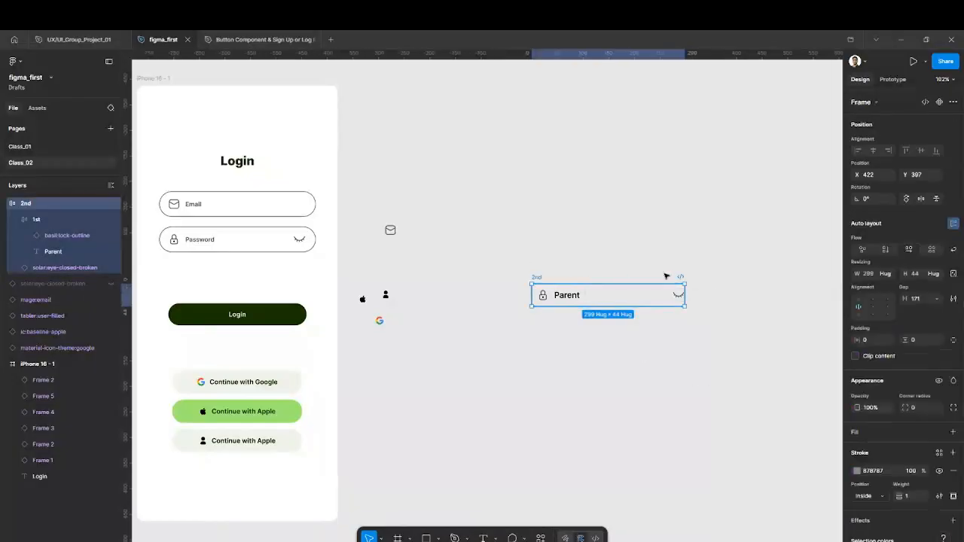
Set the 2nd frame's horizontal padding to 19 and its vertical padding to 8.
scroll(712, 265, "up", 5)
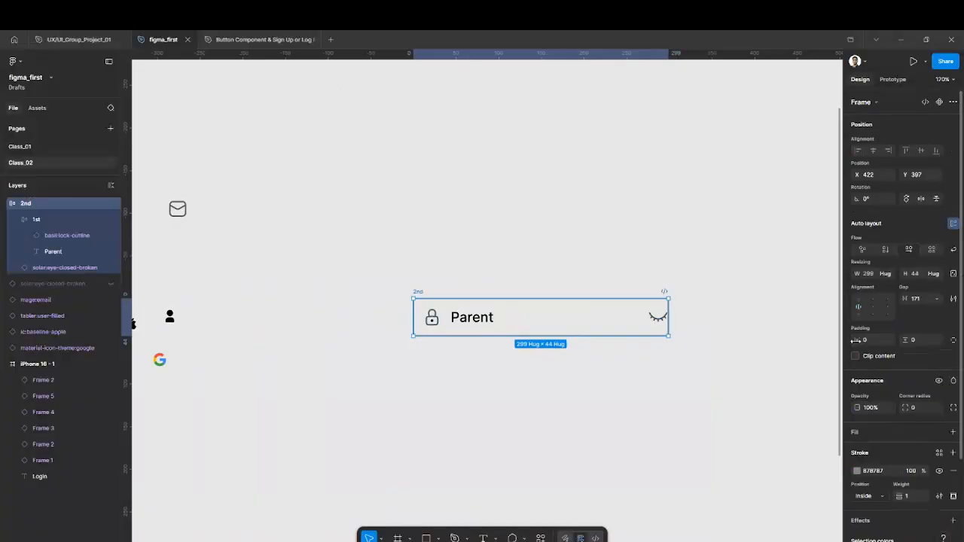
left_click_drag(855, 339, 895, 341)
scroll(498, 353, "down", 6)
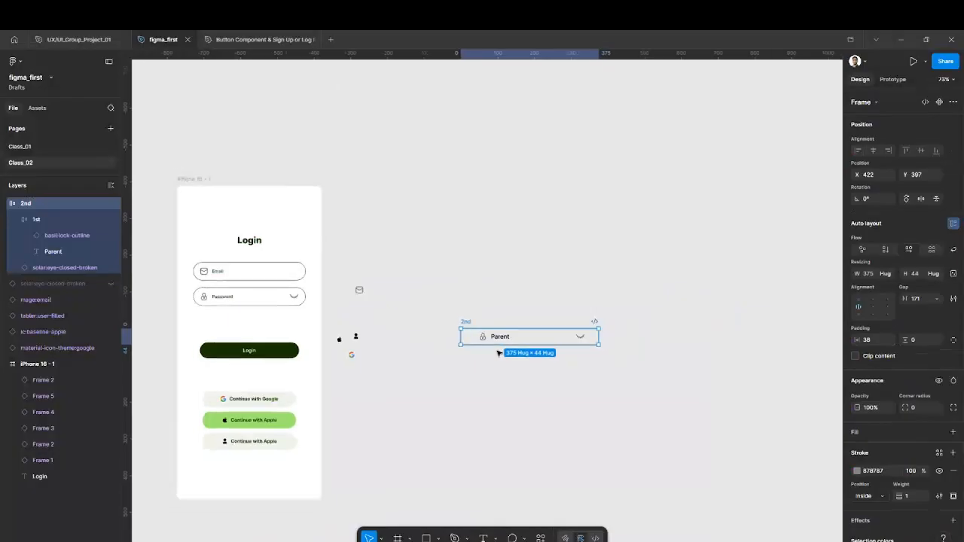
scroll(527, 351, "up", 1)
left_click_drag(856, 341, 841, 341)
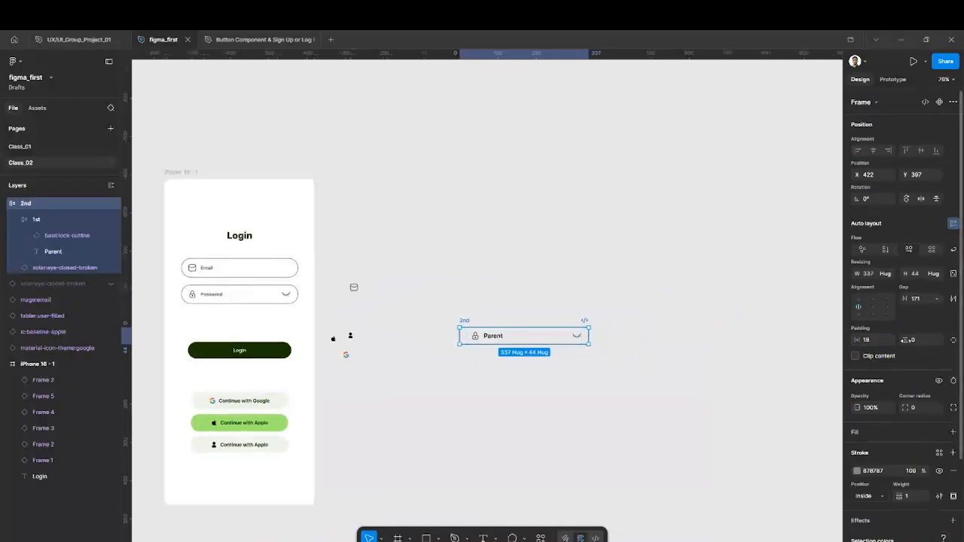
left_click_drag(907, 340, 915, 342)
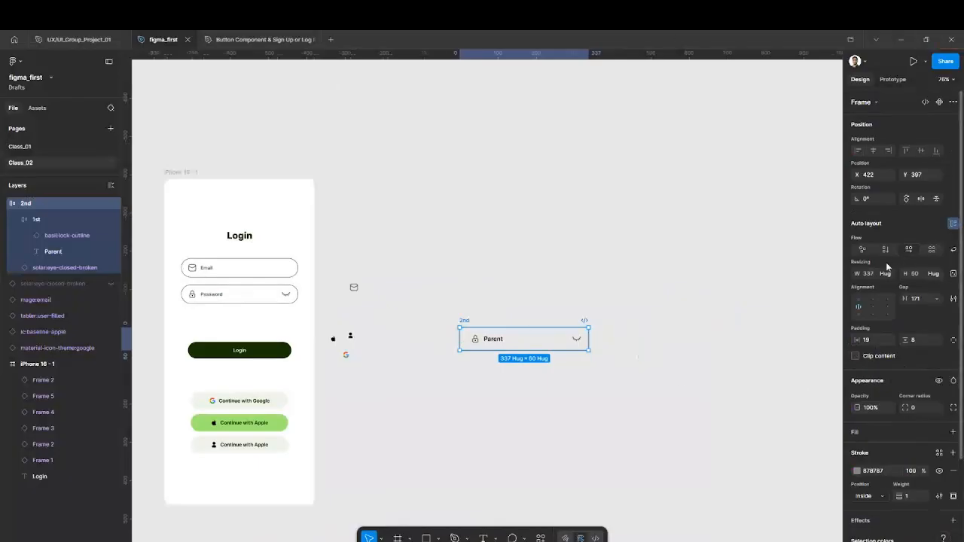
Round the 2nd frame's corners with radius 67 and increase its horizontal padding to 28.
left_click(911, 408)
type("67")
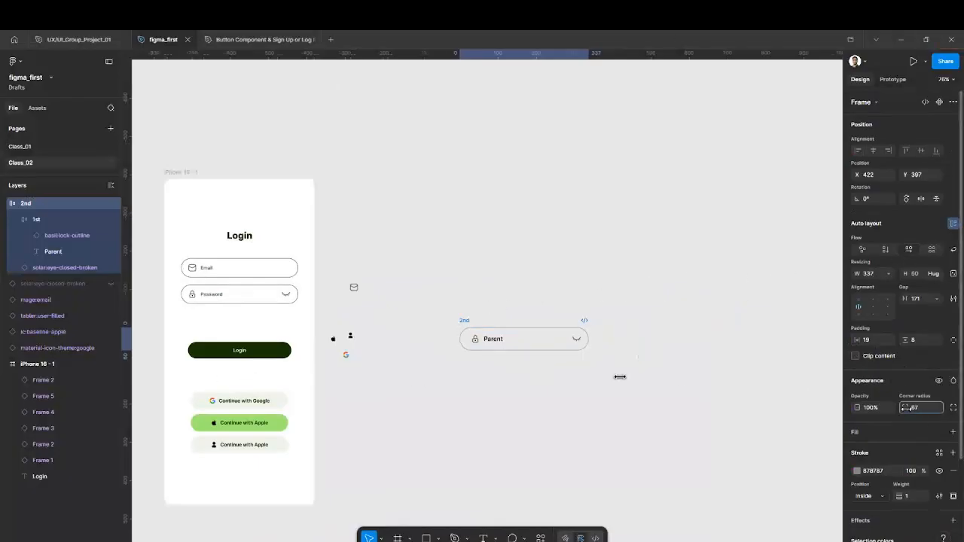
key("Return")
left_click_drag(857, 340, 864, 340)
left_click(642, 342)
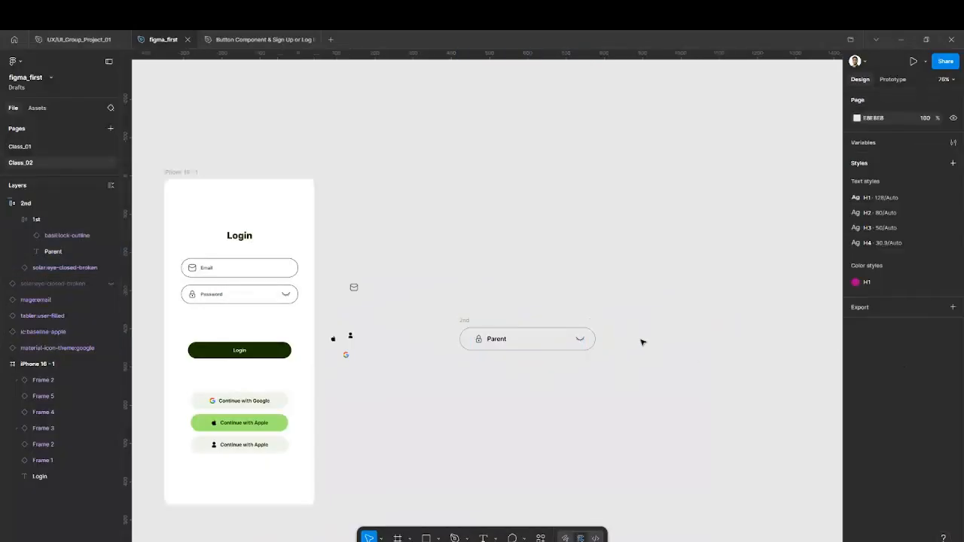
Adjust the 2nd frame's side paddings individually to 12 on the left and 31 on the right.
left_click(468, 338)
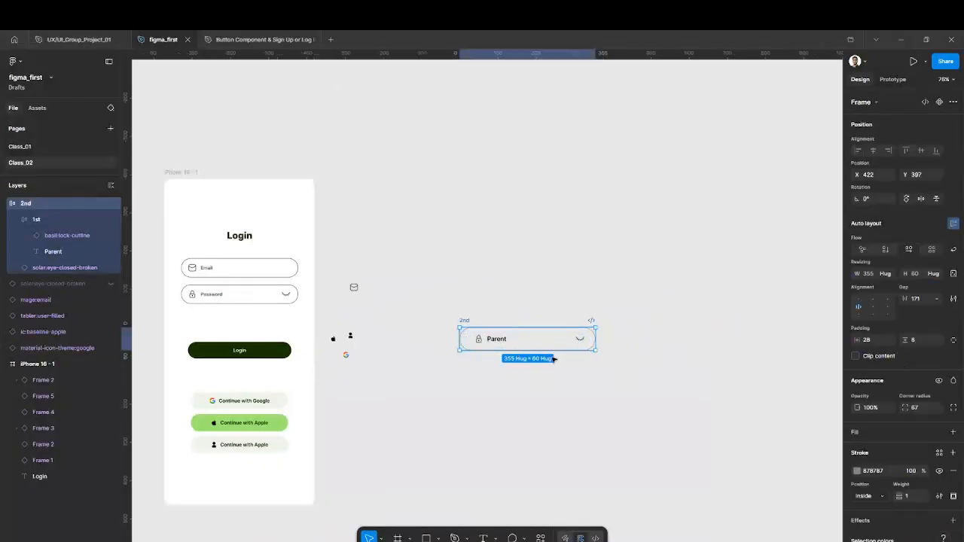
scroll(551, 358, "up", 5)
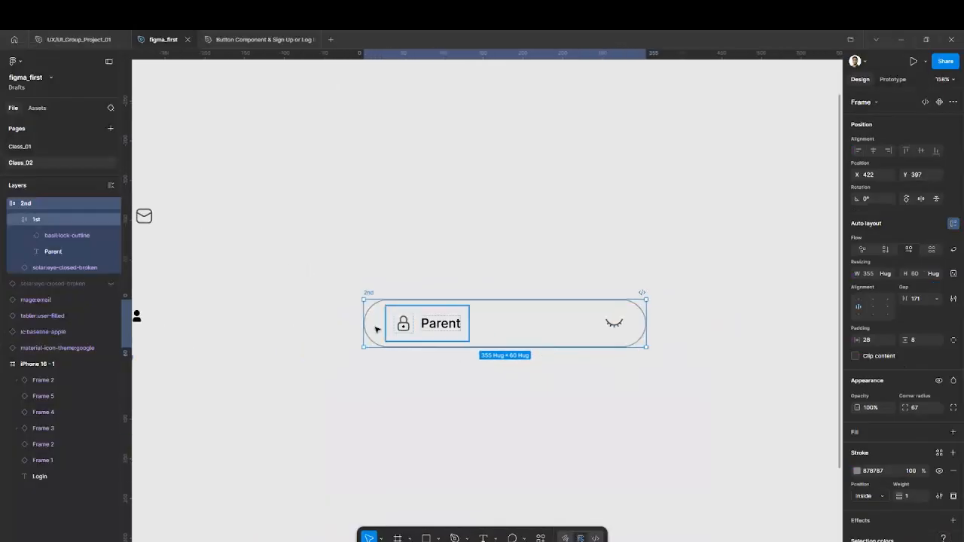
mouse_move(379, 324)
left_mouse_down()
mouse_move(350, 323)
mouse_move(361, 323)
left_mouse_up()
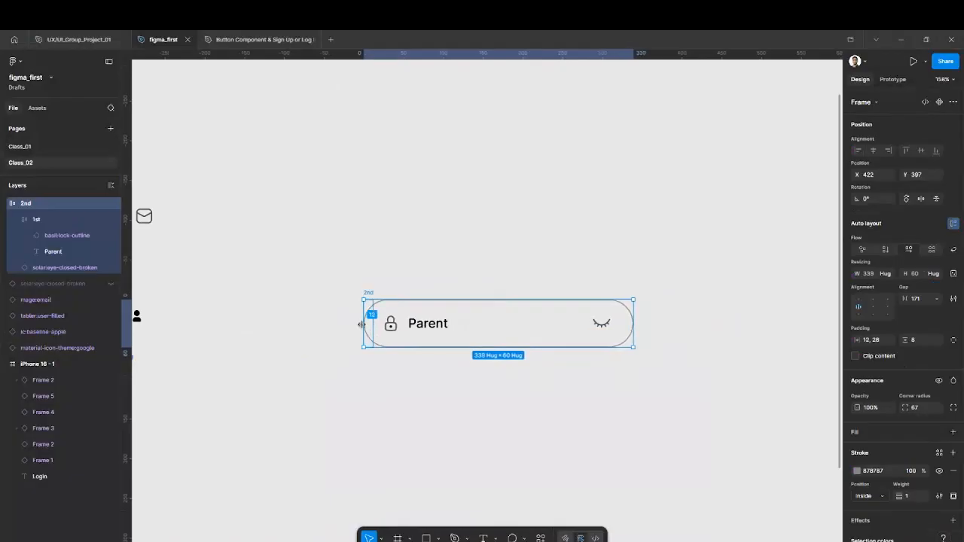
mouse_move(631, 324)
left_mouse_down()
mouse_move(614, 324)
mouse_move(623, 326)
left_mouse_up()
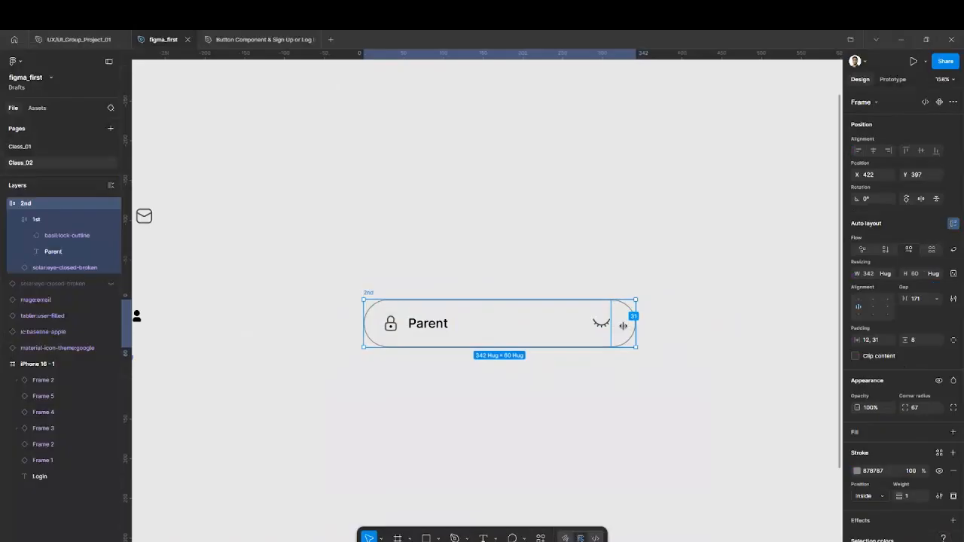
left_click(662, 310)
scroll(662, 309, "down", 5)
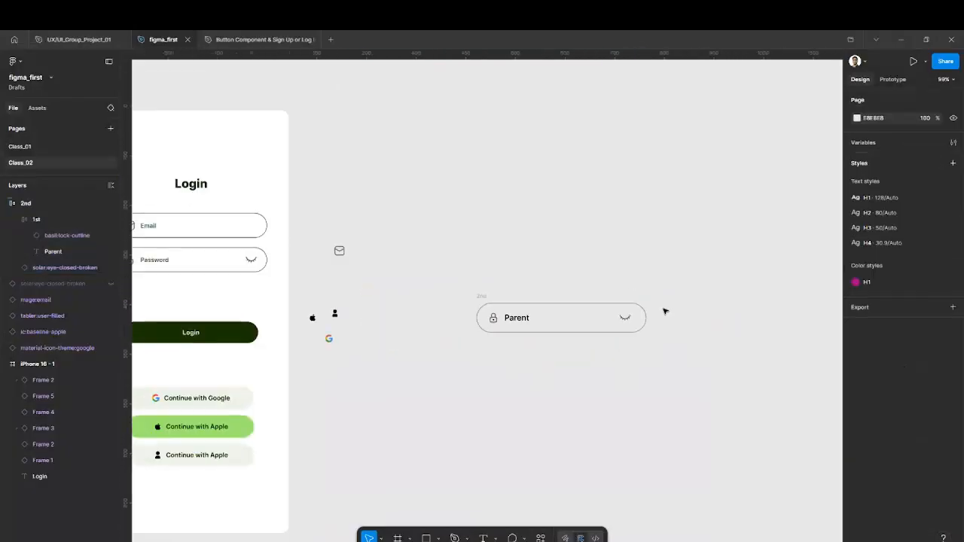
scroll(664, 310, "up", 3)
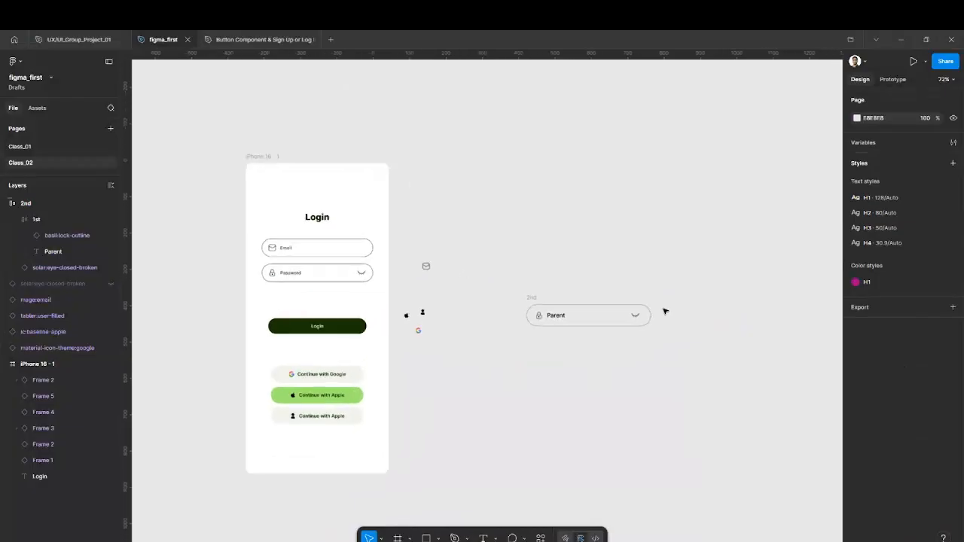
Examine the 2nd frame's padding values for each individual side.
left_click(527, 301)
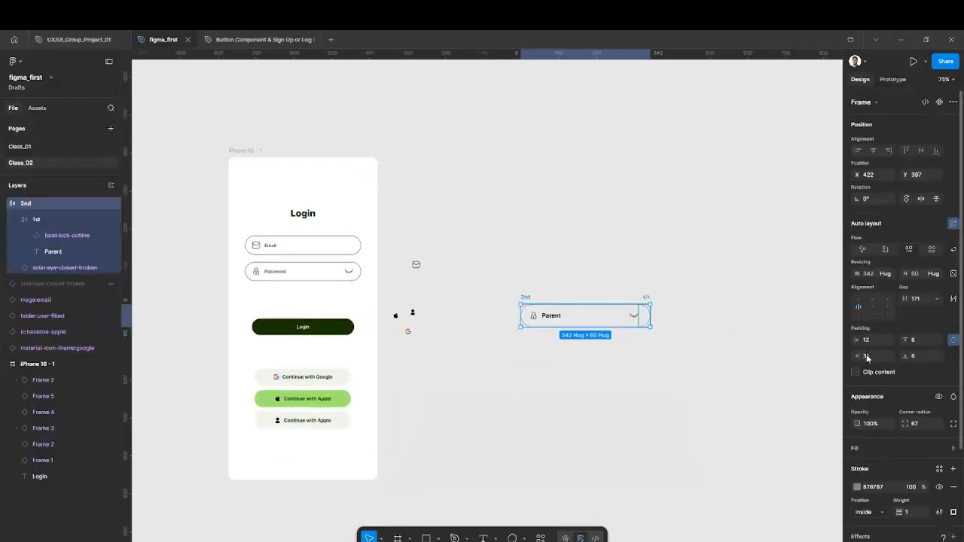
left_click(954, 343)
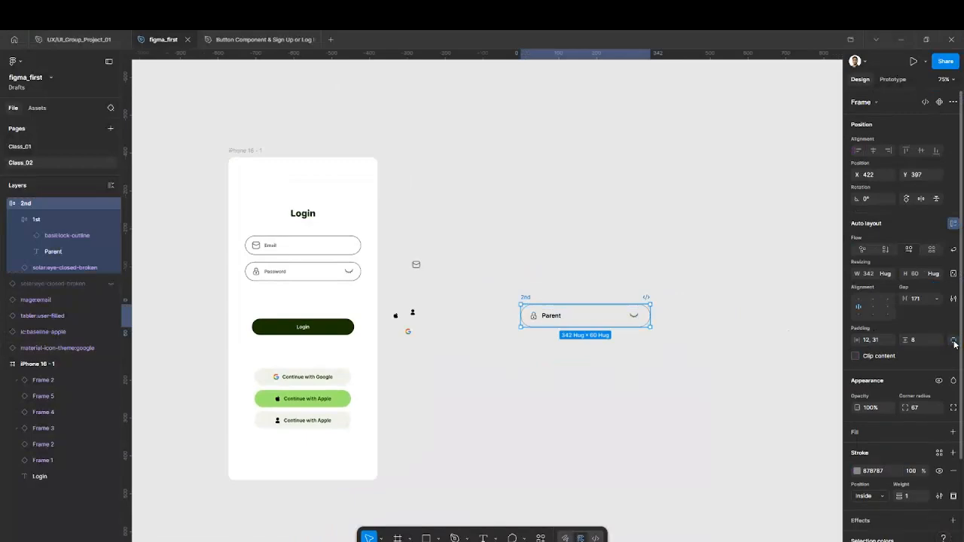
left_click(954, 342)
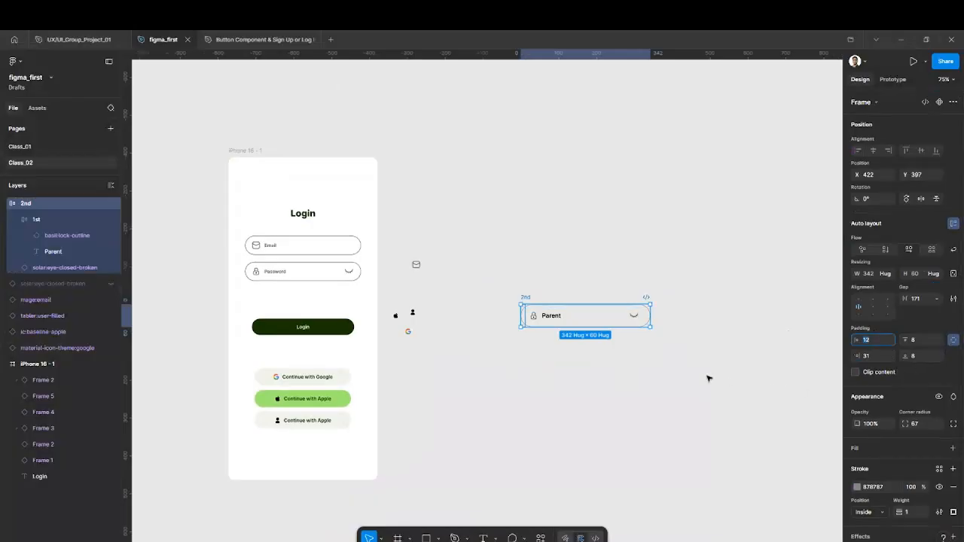
left_click(677, 370)
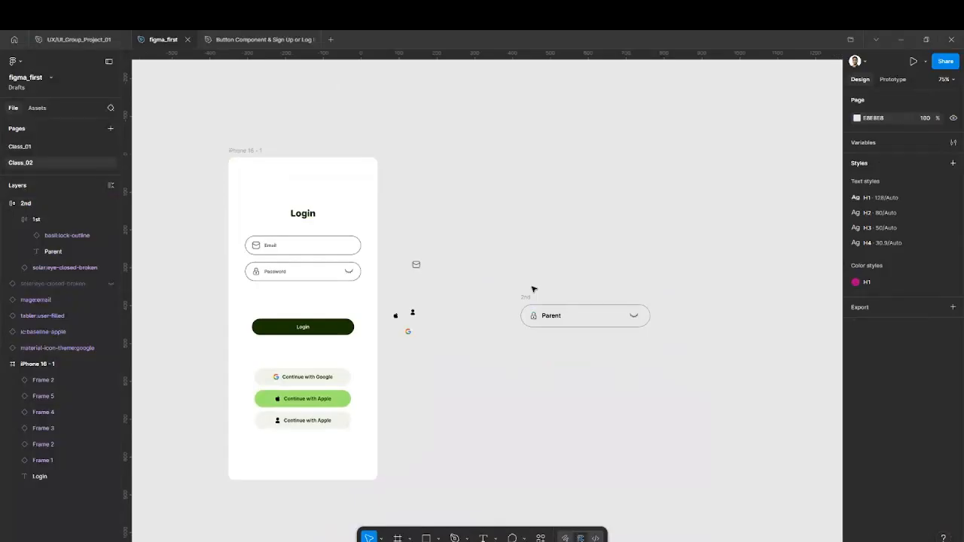
left_click(22, 203)
key("Escape")
left_click(529, 298)
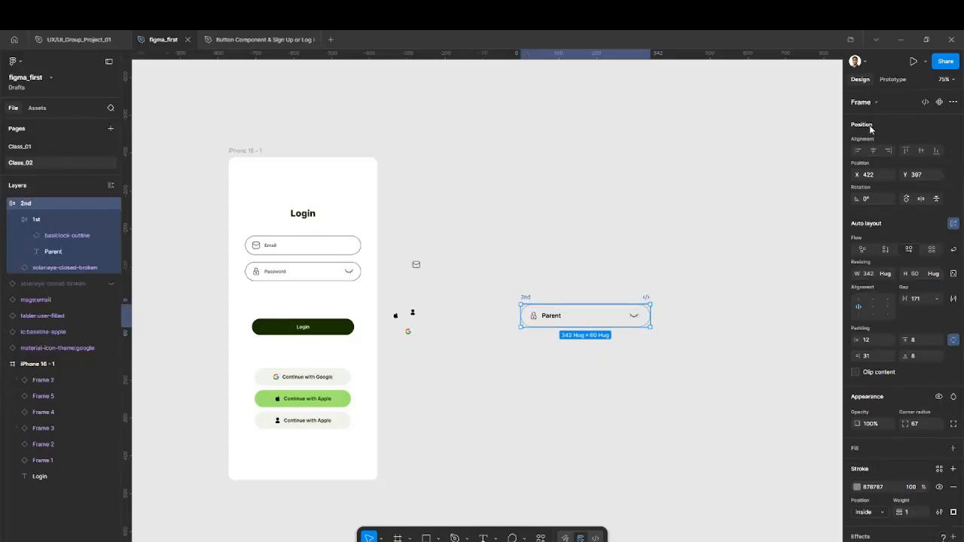
left_click(647, 213)
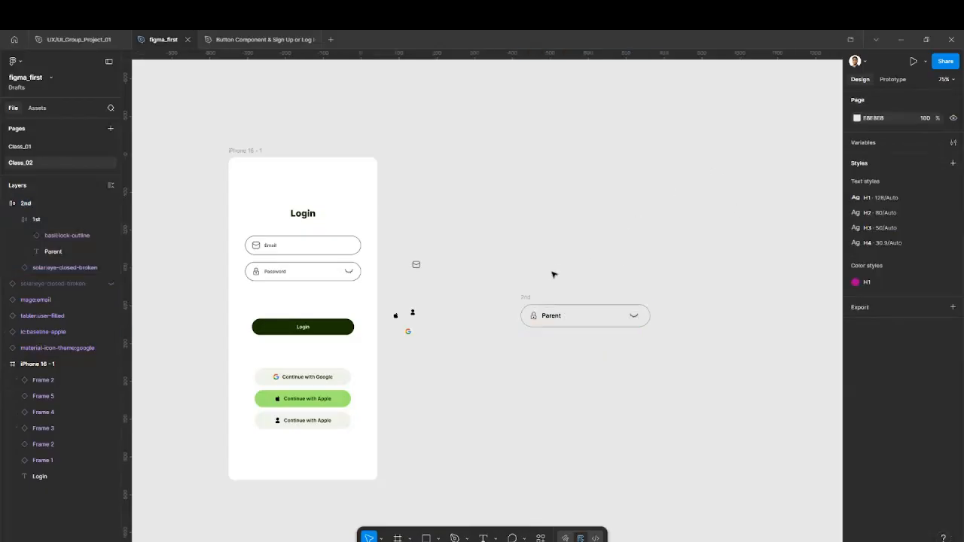
Turn the 2nd input field frame, with its lock icon, Parent label and eye icon, into a component.
double_click(556, 317)
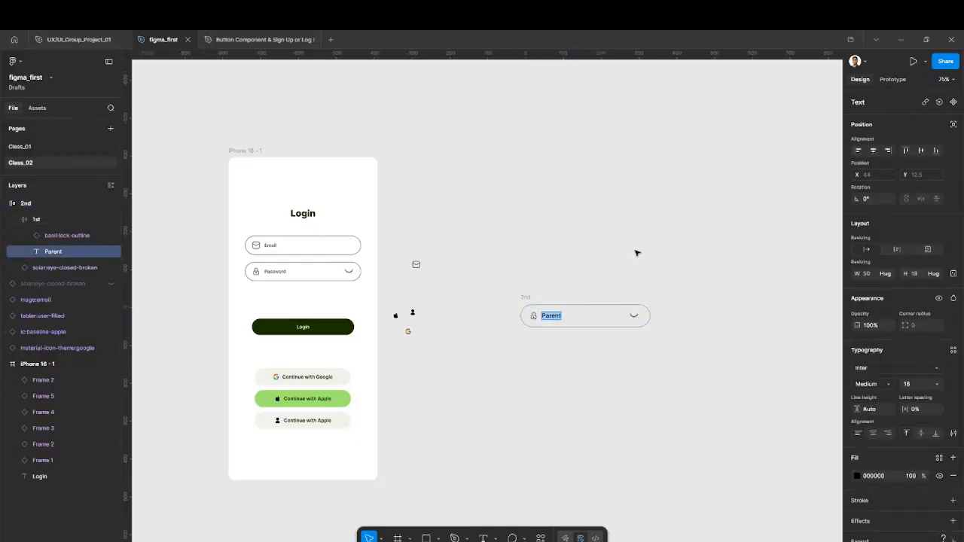
key("Escape")
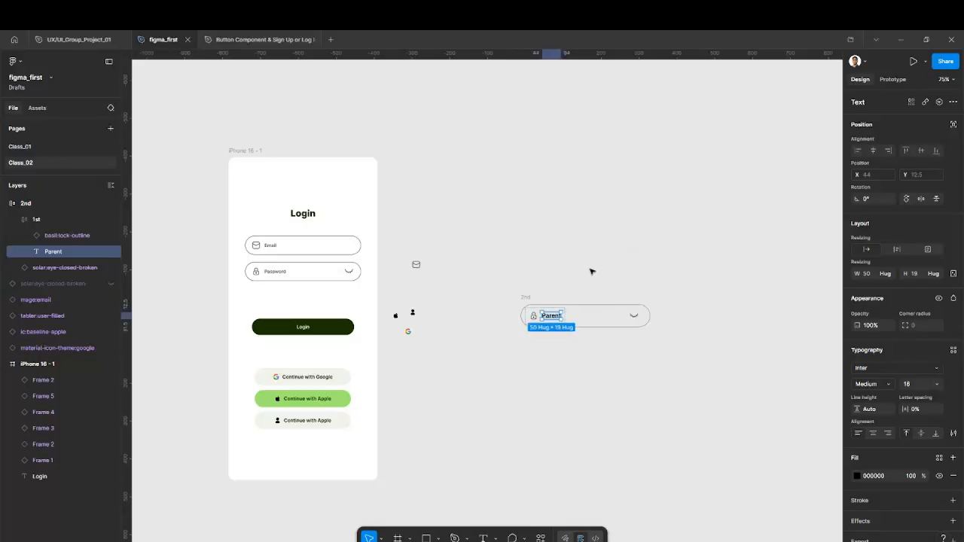
left_click(525, 298)
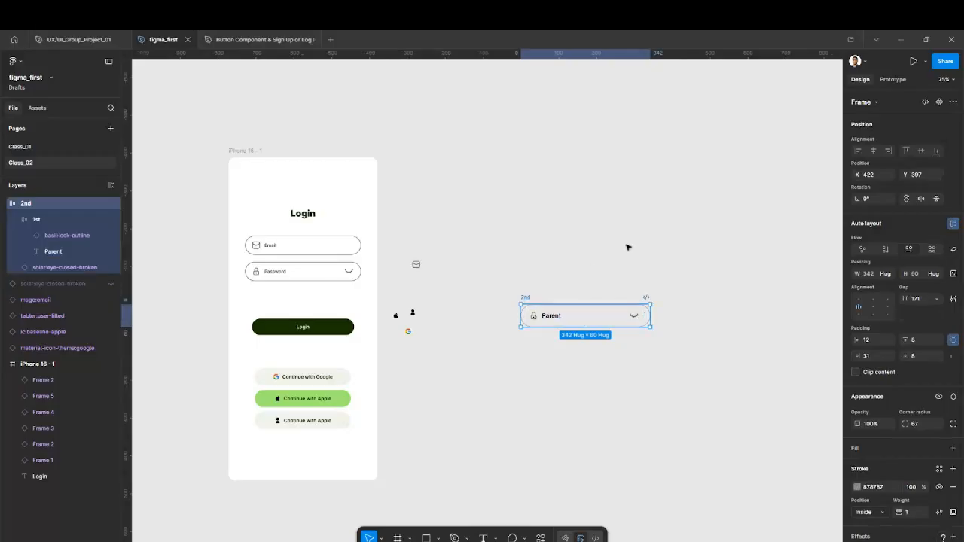
left_click(938, 101)
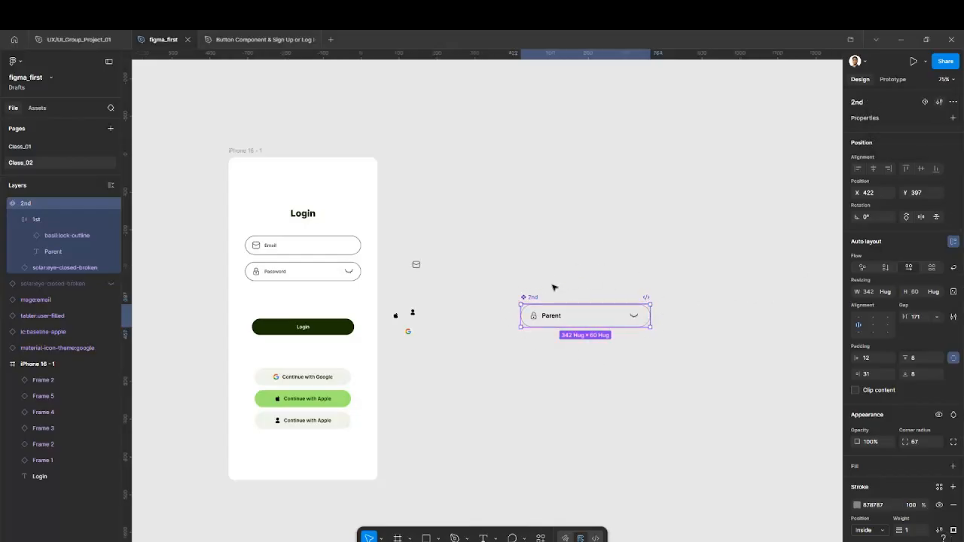
Try to create an instance property named icon_swap for the lock icon, with the 2nd component as a preferred instance.
scroll(606, 286, "up", 4)
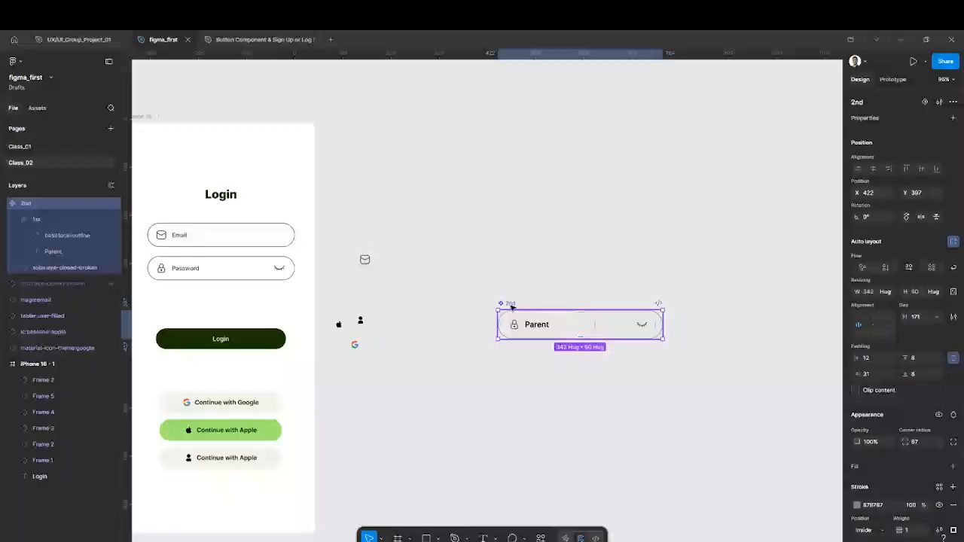
double_click(517, 329)
double_click(517, 329)
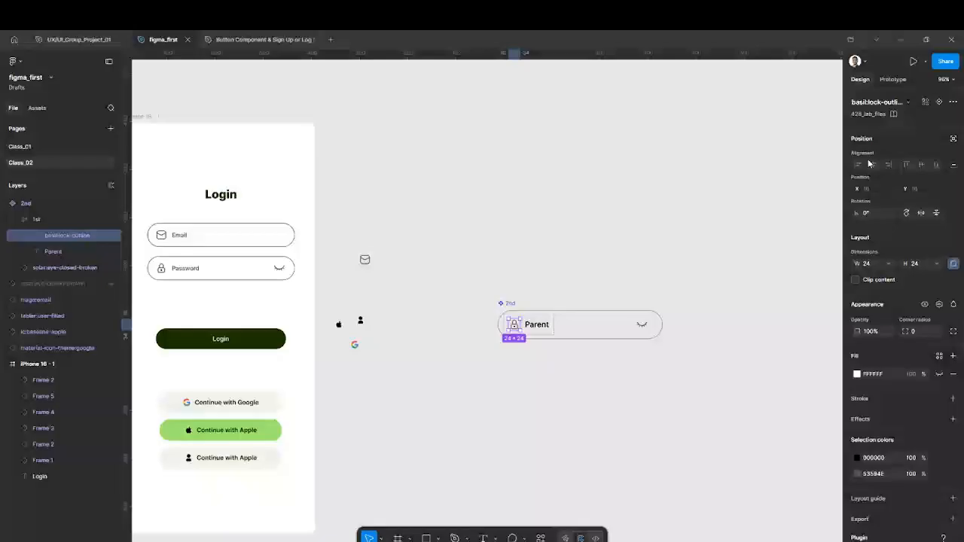
left_click(938, 102)
type("icon_swap")
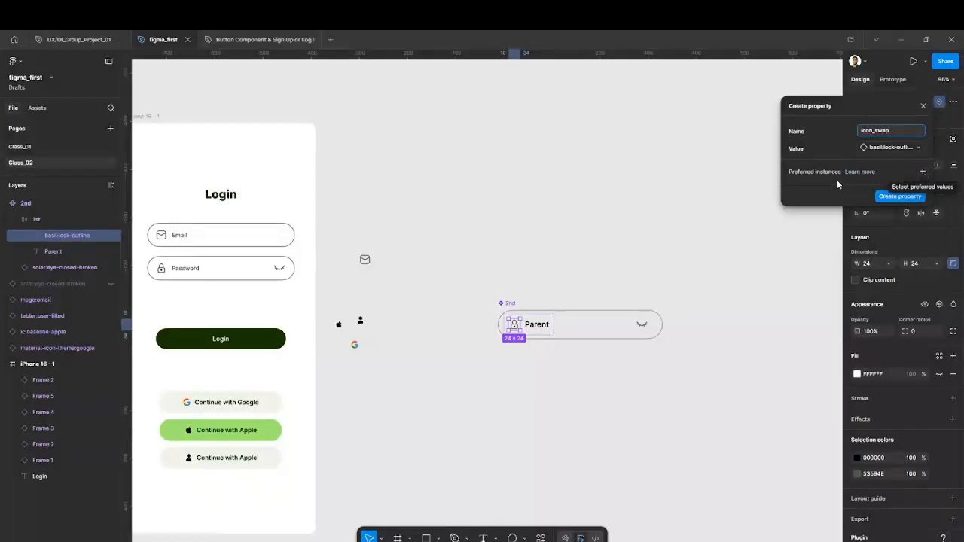
left_click(921, 173)
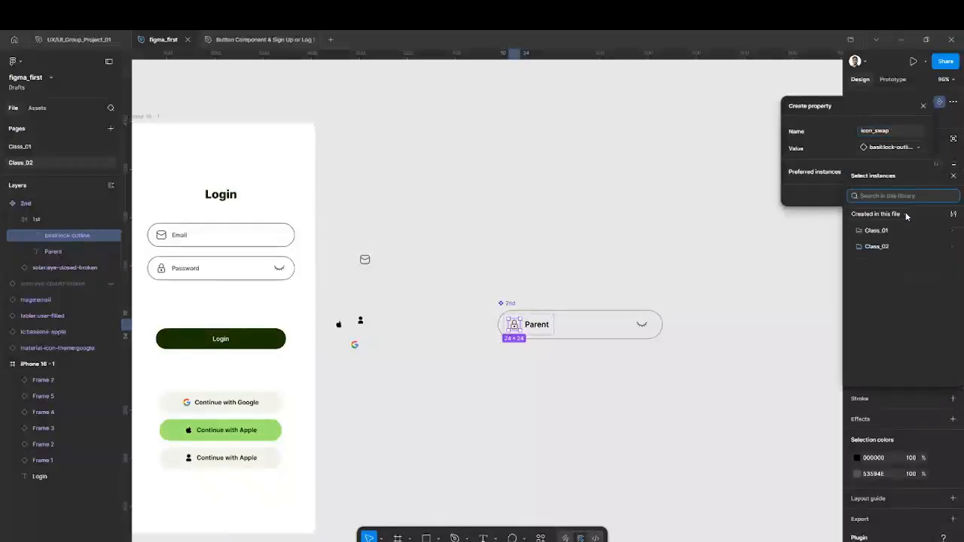
left_click(884, 247)
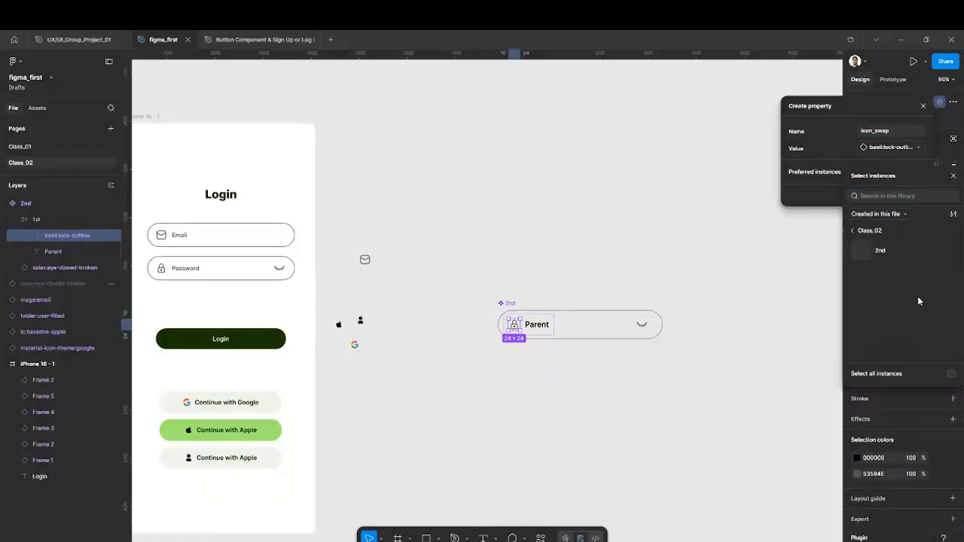
left_click(894, 256)
Look through the Class_01 components for preferred icon instances and leave the property unfinished.
left_click(855, 230)
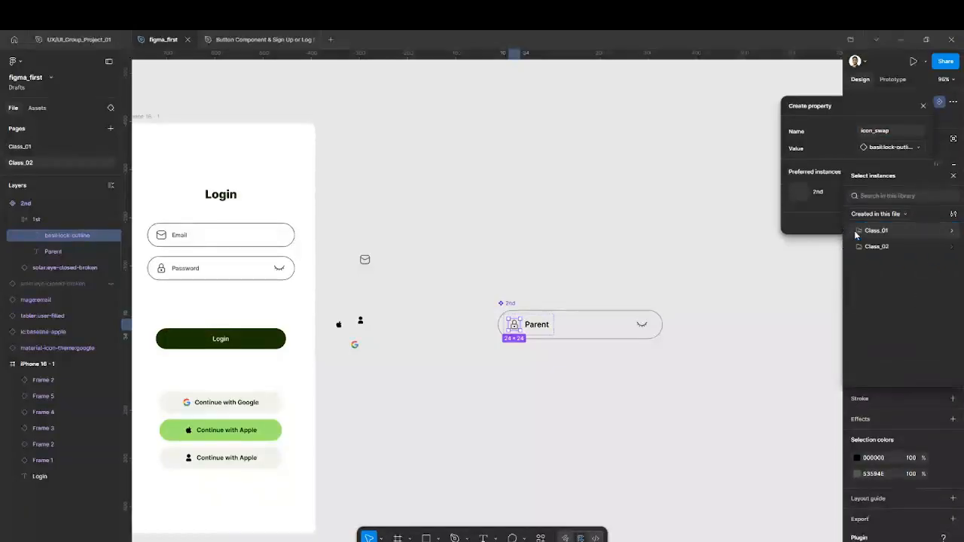
left_click(868, 230)
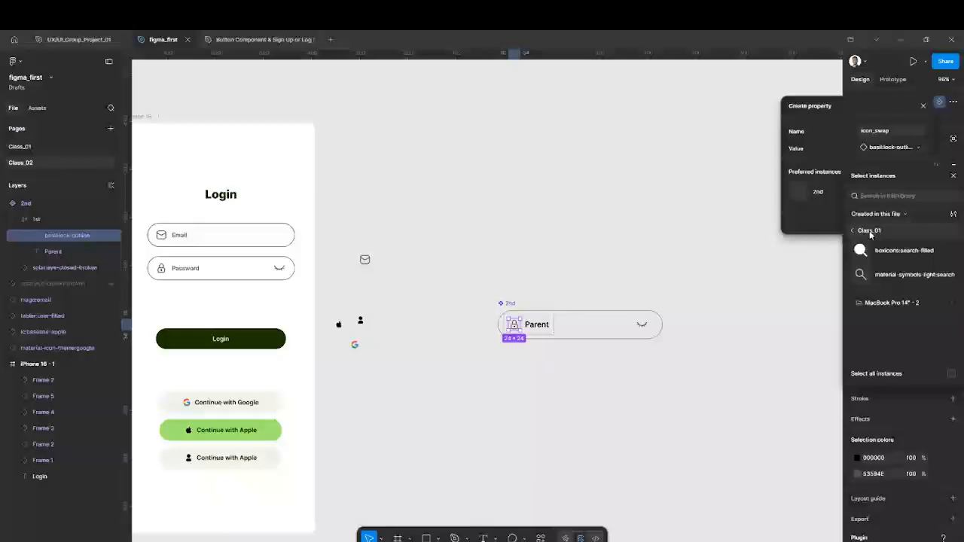
left_click(869, 232)
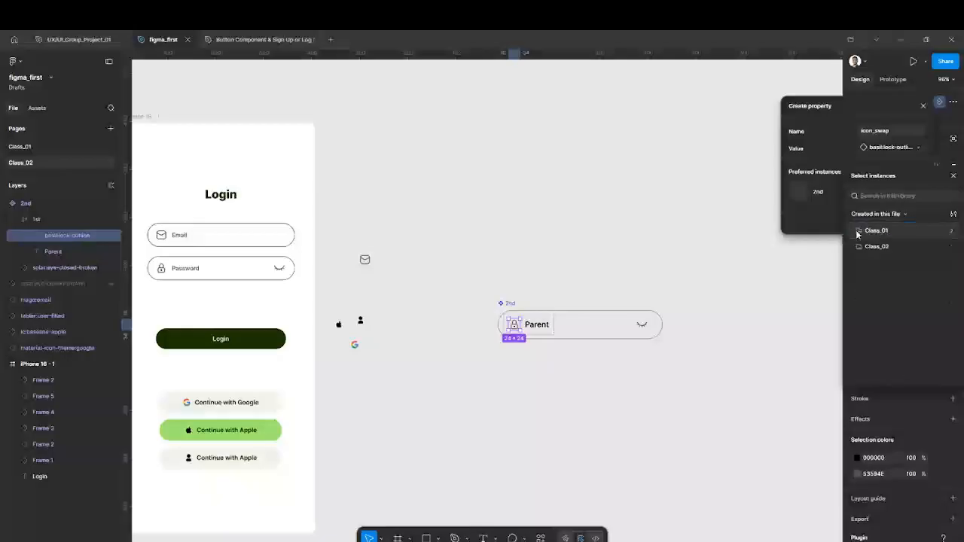
left_click(903, 216)
left_click(902, 216)
left_click(628, 303)
Add a new page named Style Guide to the file.
scroll(628, 304, "down", 3)
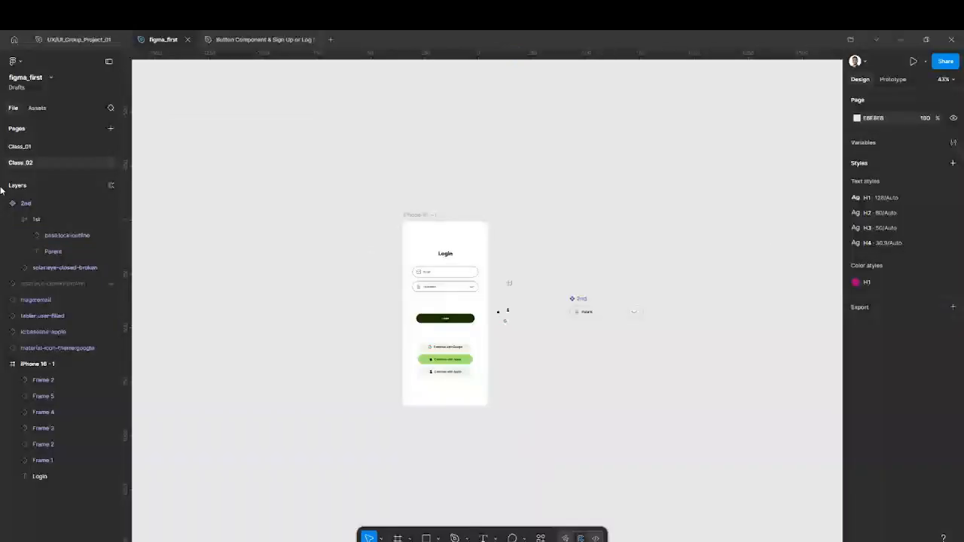
left_click(110, 128)
type("Style")
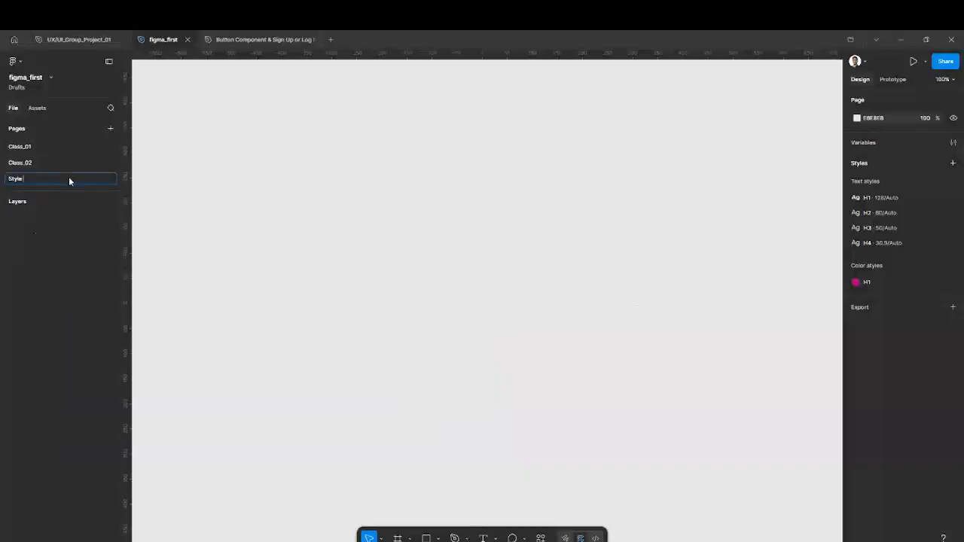
type(" Guide")
key("Return")
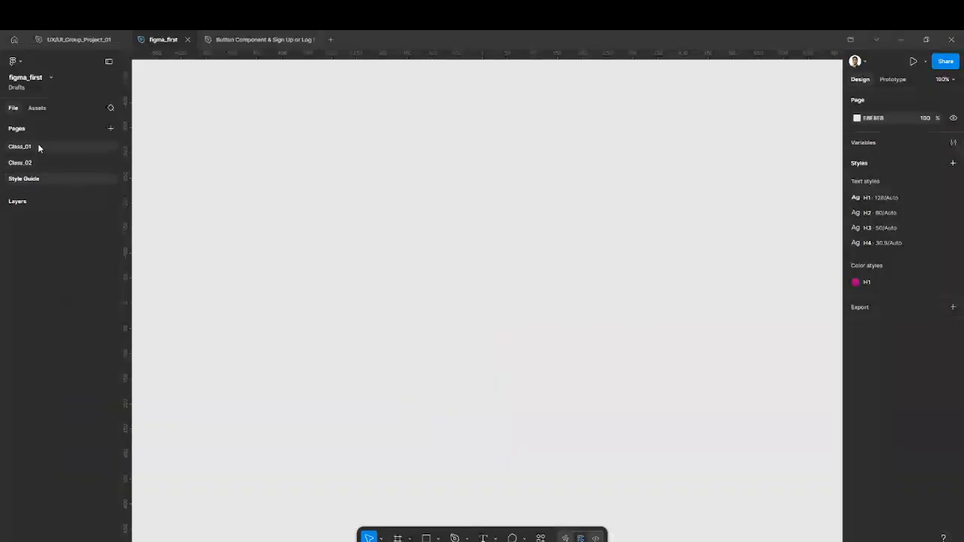
Move the iPhone 16 - 1 frame, the loose icons and the 2nd component from Class_02 to the Style Guide page.
left_click(36, 162)
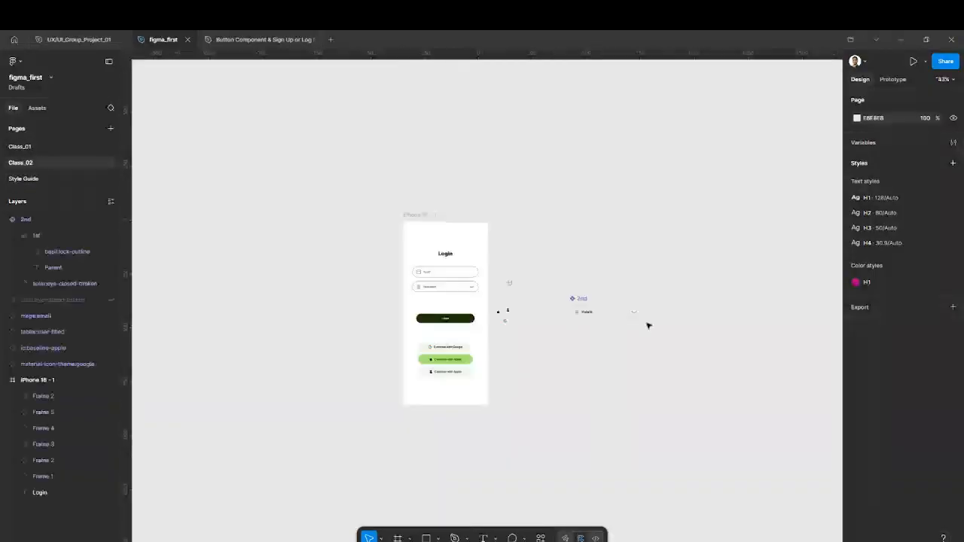
left_click_drag(666, 344, 500, 274)
left_click(558, 286)
left_click_drag(669, 412, 345, 176)
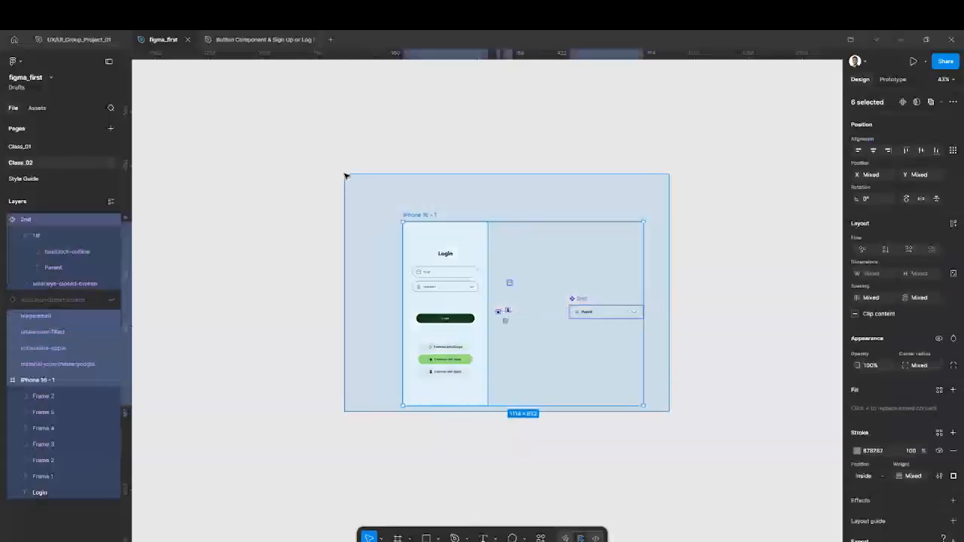
key("Delete")
left_click(50, 178)
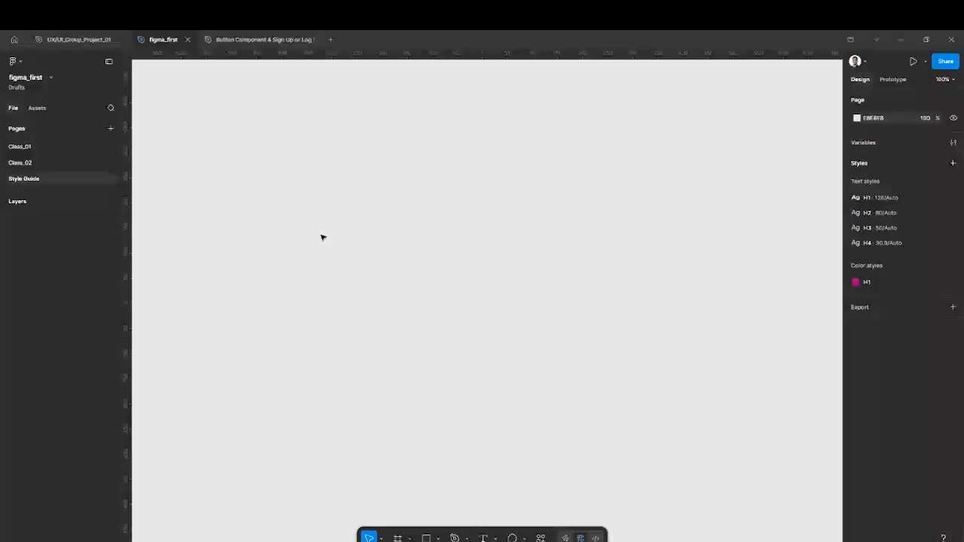
key("ctrl+v")
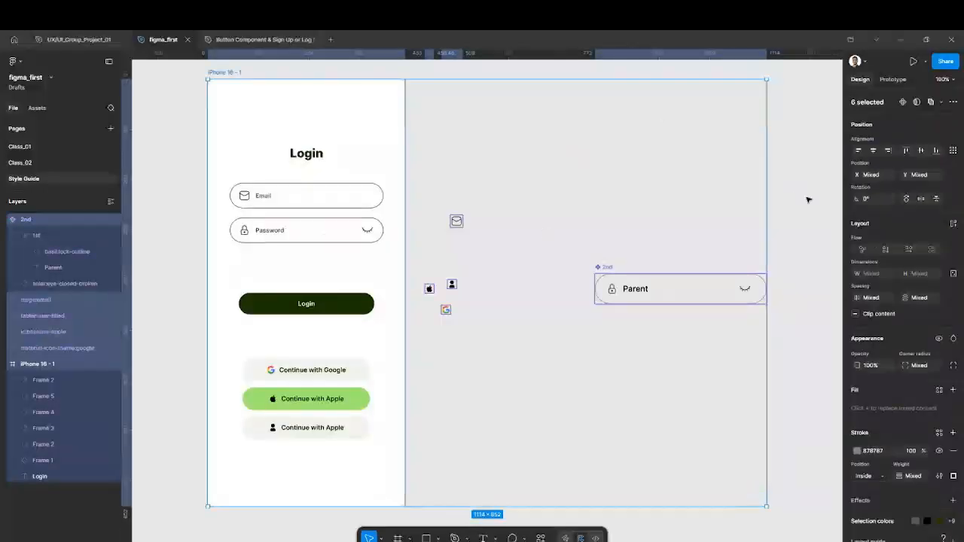
left_click(791, 211)
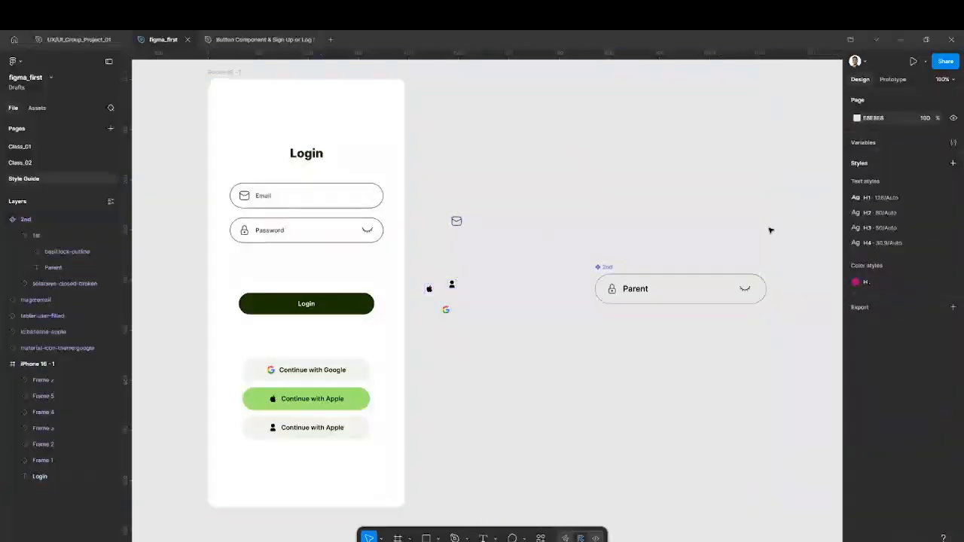
Try to create an instance property for the lock icon, checking the Style Guide page for preferred instances.
double_click(614, 289)
left_click(614, 289)
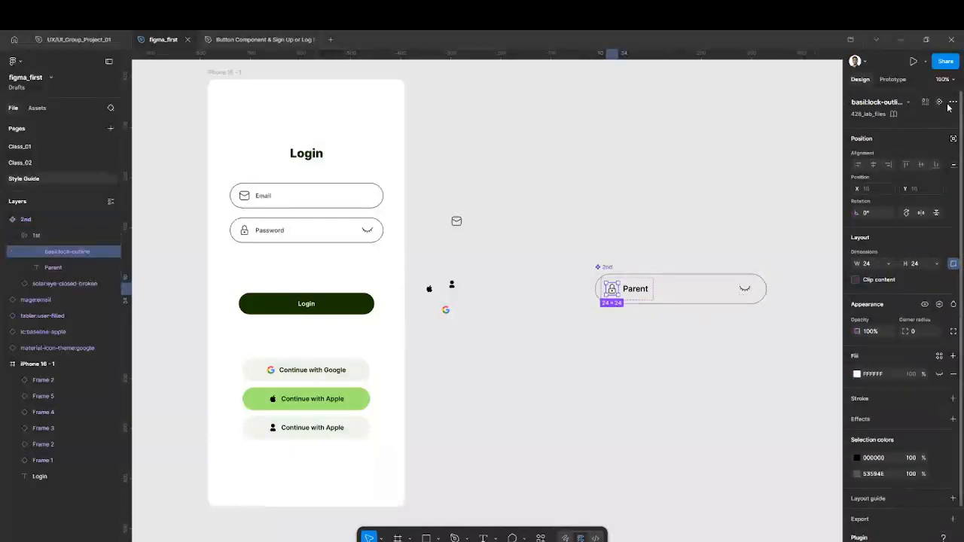
left_click(939, 101)
left_click(916, 199)
left_click(939, 101)
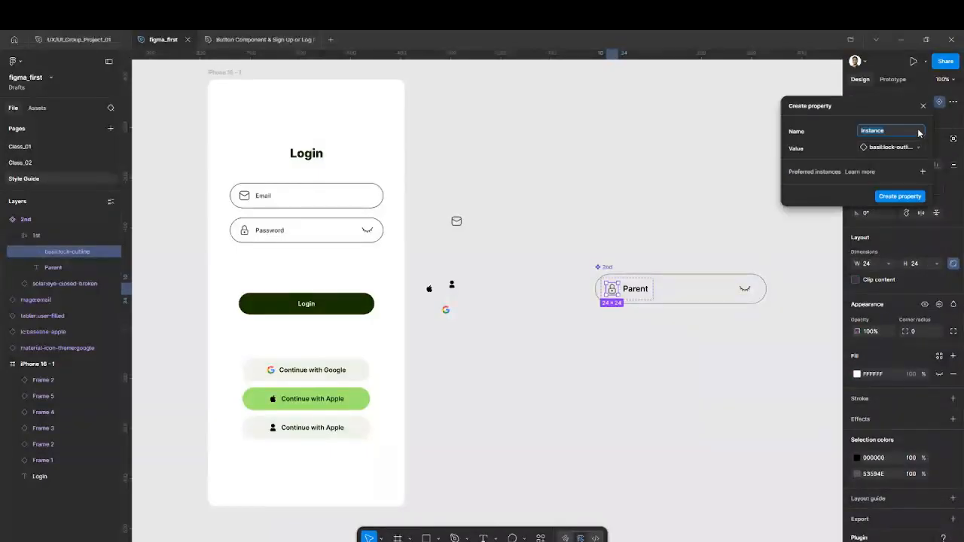
left_click(920, 172)
left_click(871, 246)
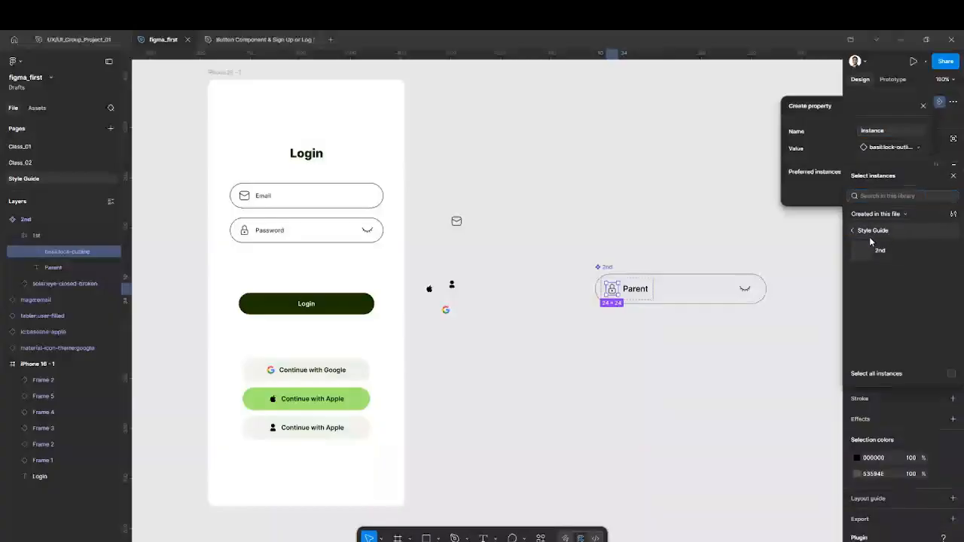
left_click(456, 221)
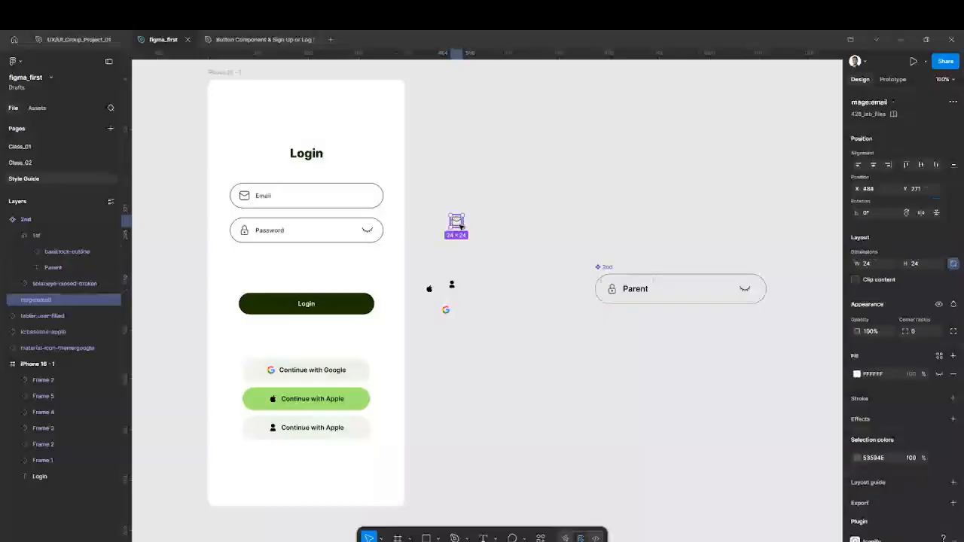
left_click(486, 248)
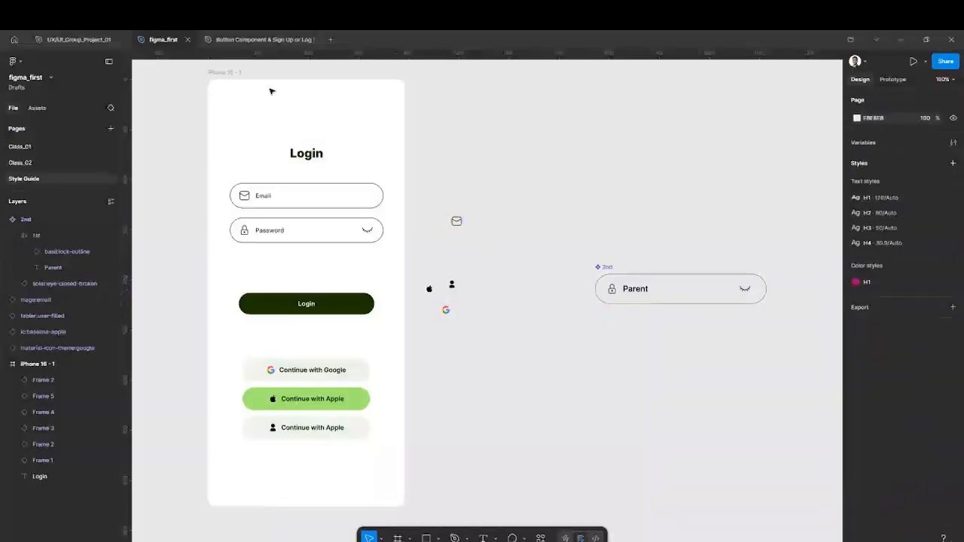
Move the iPhone 16 - 1 login frame back to the Class_02 page and return to the Style Guide page.
left_click(229, 78)
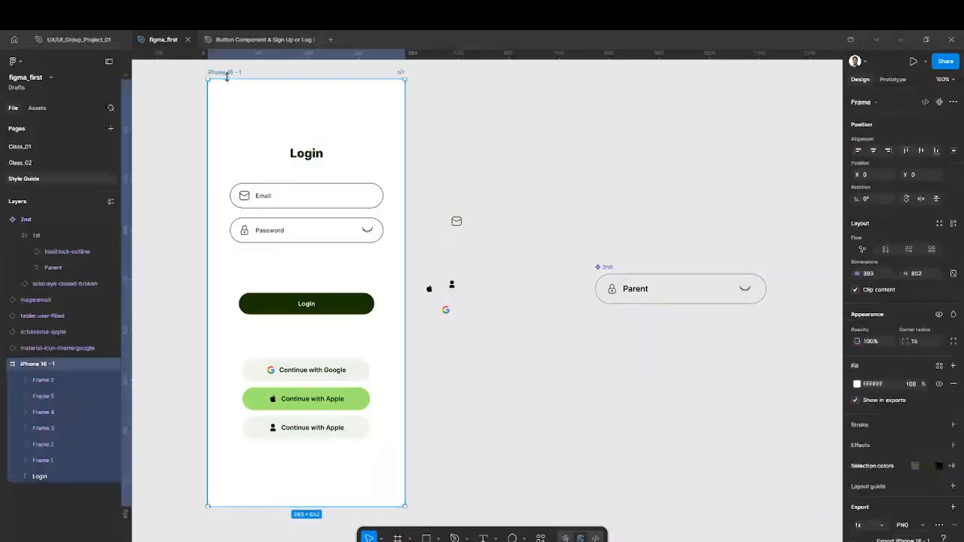
key("Delete")
left_click(95, 167)
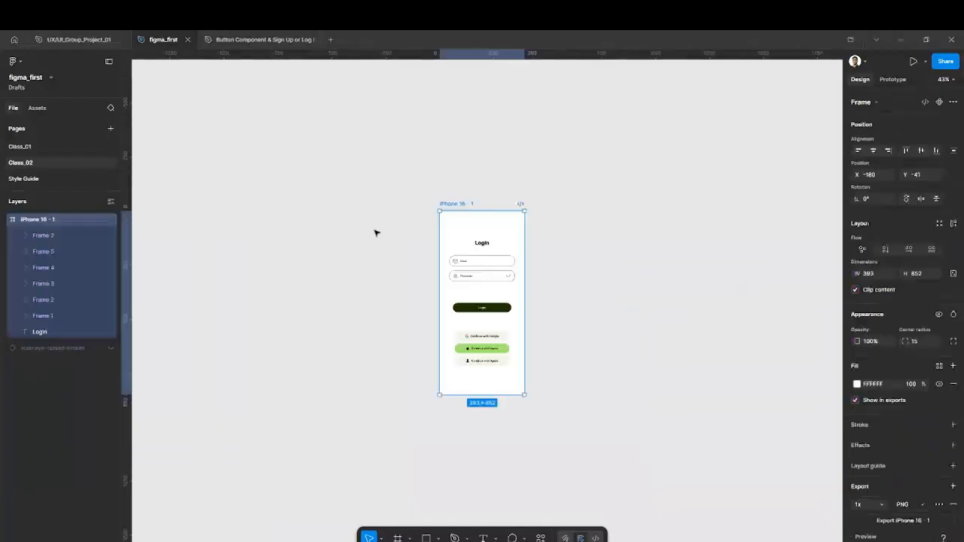
left_click(40, 179)
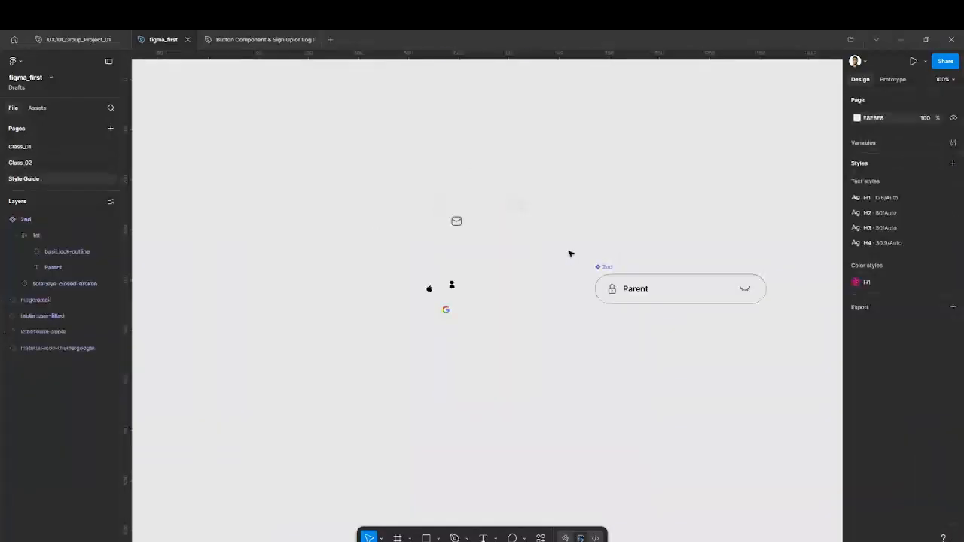
Check the loose email and user icons, and look through the components created in this file, including the Style Guide page.
left_click(457, 221)
left_click(452, 284)
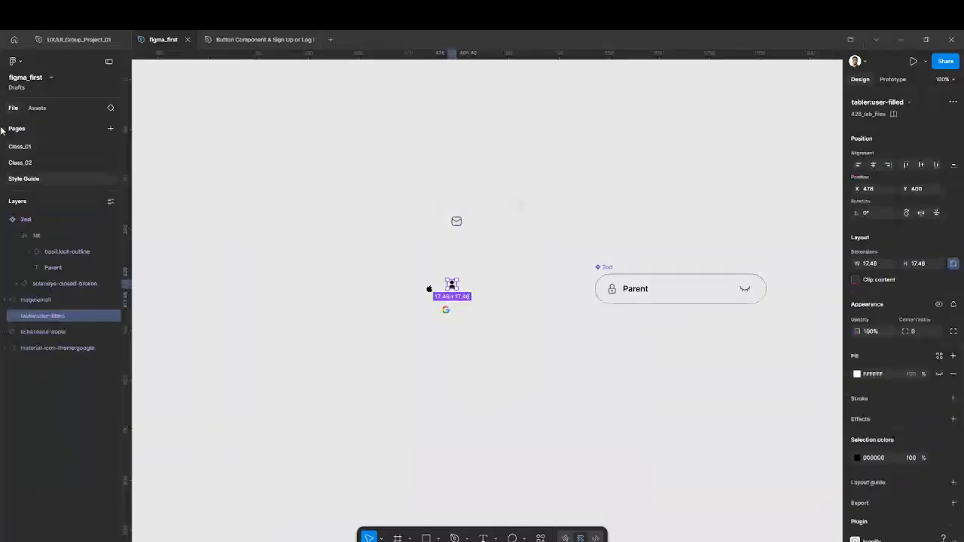
left_click(30, 109)
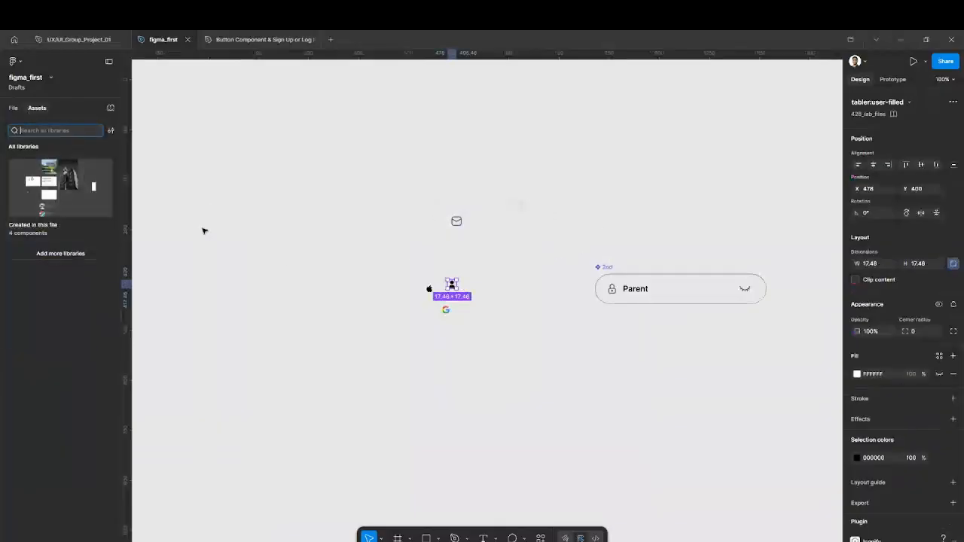
left_click(67, 197)
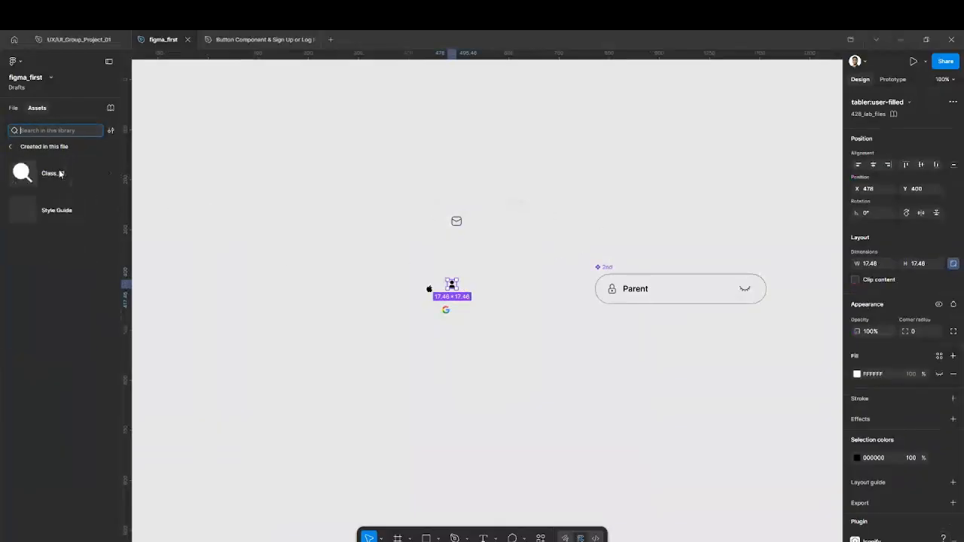
left_click(71, 210)
left_click(83, 196)
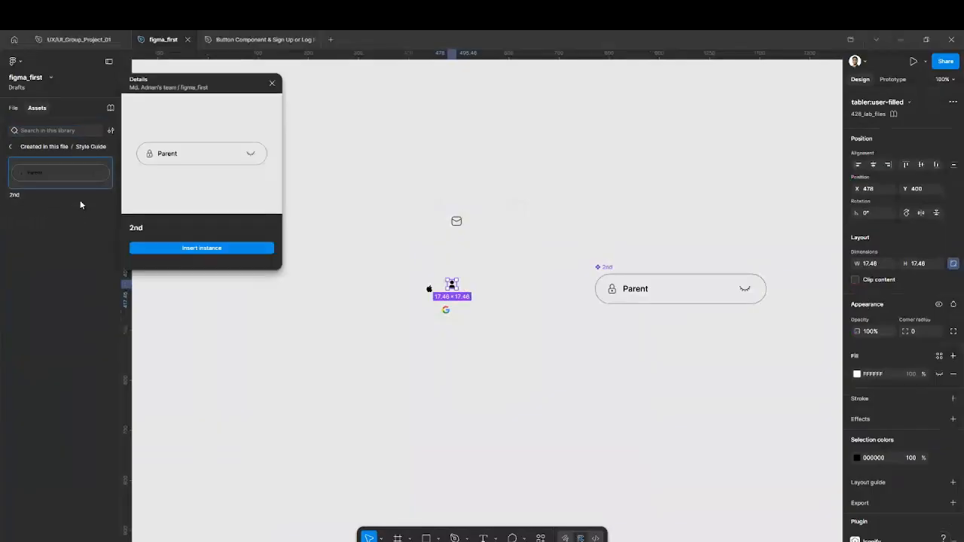
left_click(10, 147)
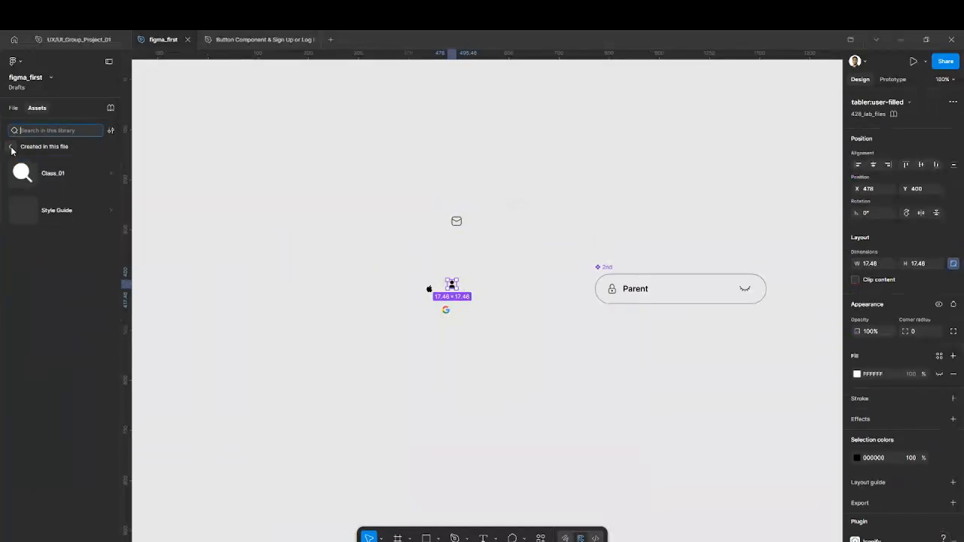
Examine the loose email icon and the extra actions available for it.
left_click(460, 168)
left_click(456, 222)
left_click(531, 173)
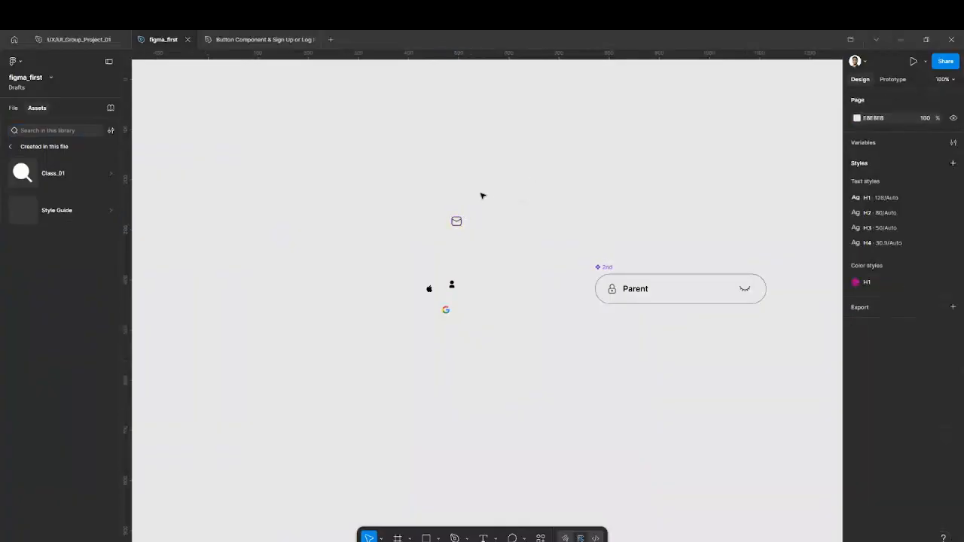
left_click_drag(420, 208, 469, 233)
left_click(486, 239)
left_click(455, 223)
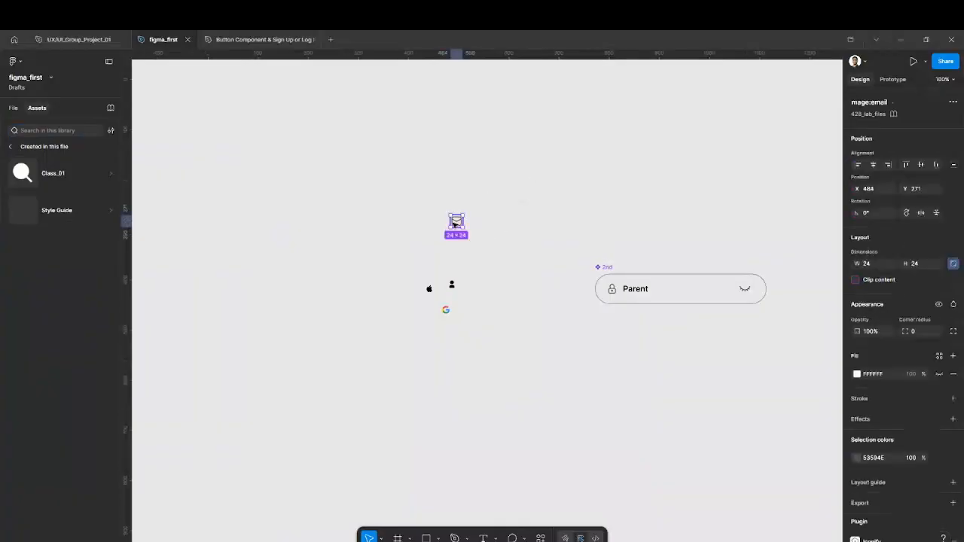
left_click(952, 102)
key("Escape")
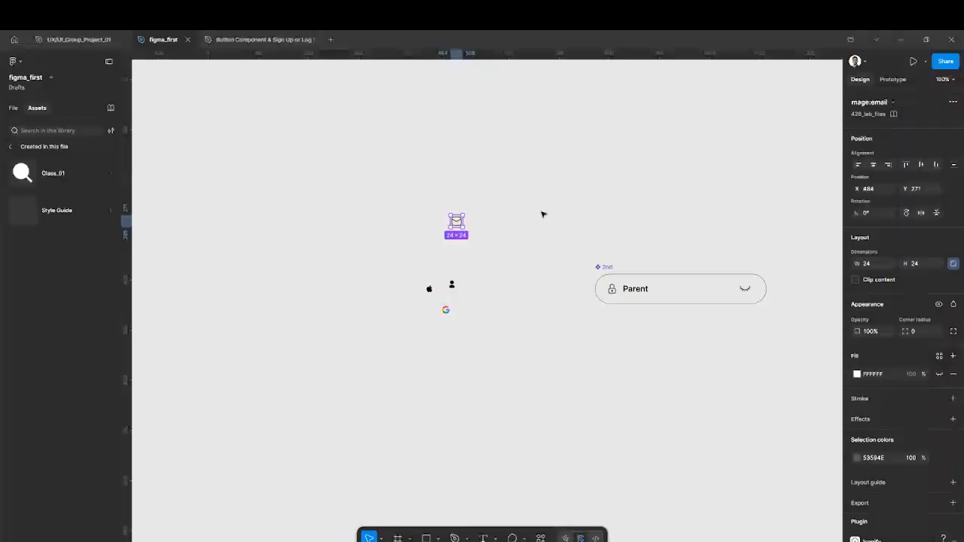
left_click(569, 252)
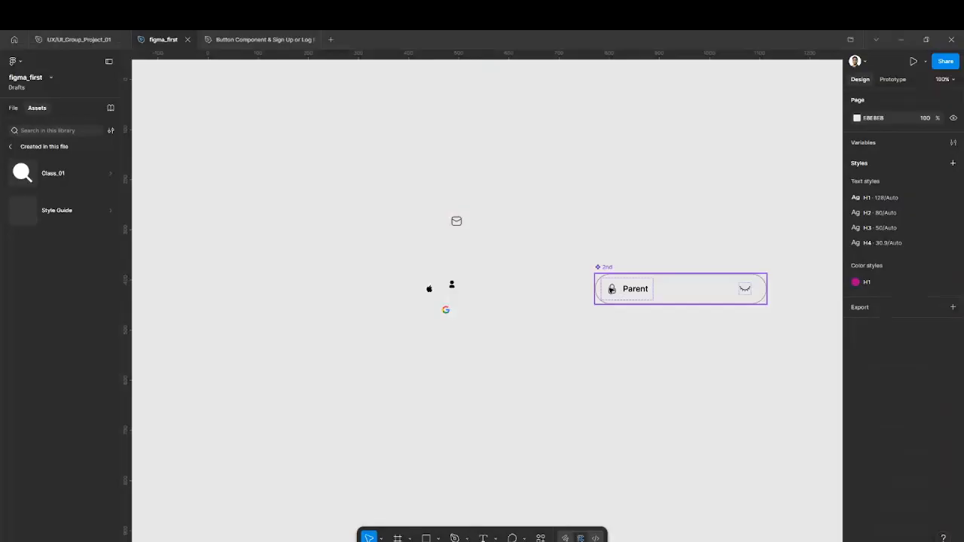
Move the lock and closed-eye icons out of the 2nd component onto the canvas above it.
left_click(611, 290)
left_click(611, 290)
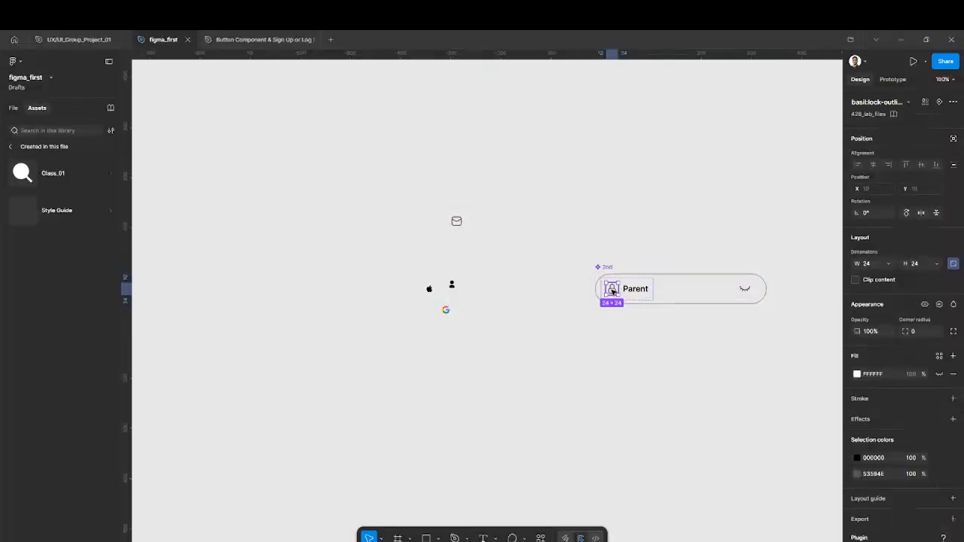
left_click_drag(611, 290, 585, 232)
left_click(727, 288)
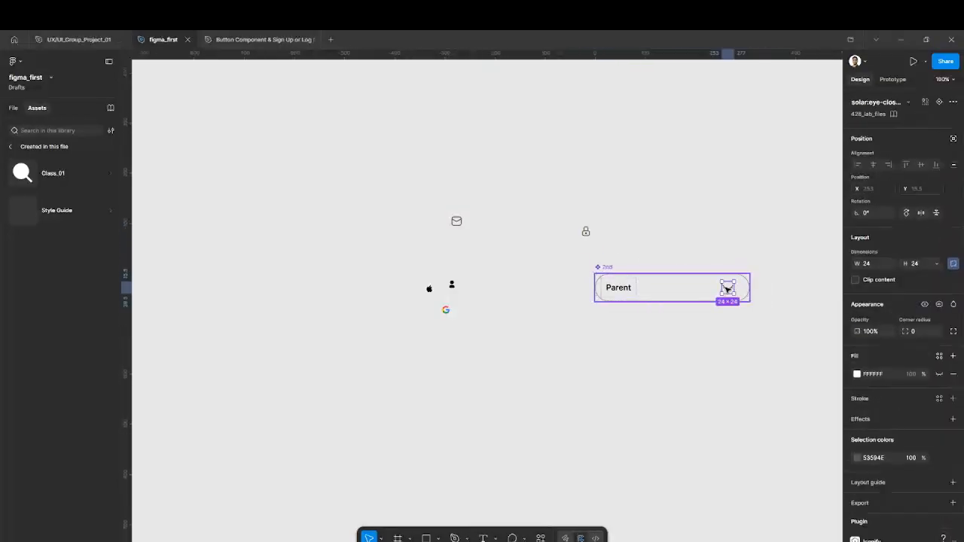
left_click_drag(727, 282, 714, 236)
Turn the email, lock and closed-eye icons into separate components with Create multiple components.
left_click(602, 226)
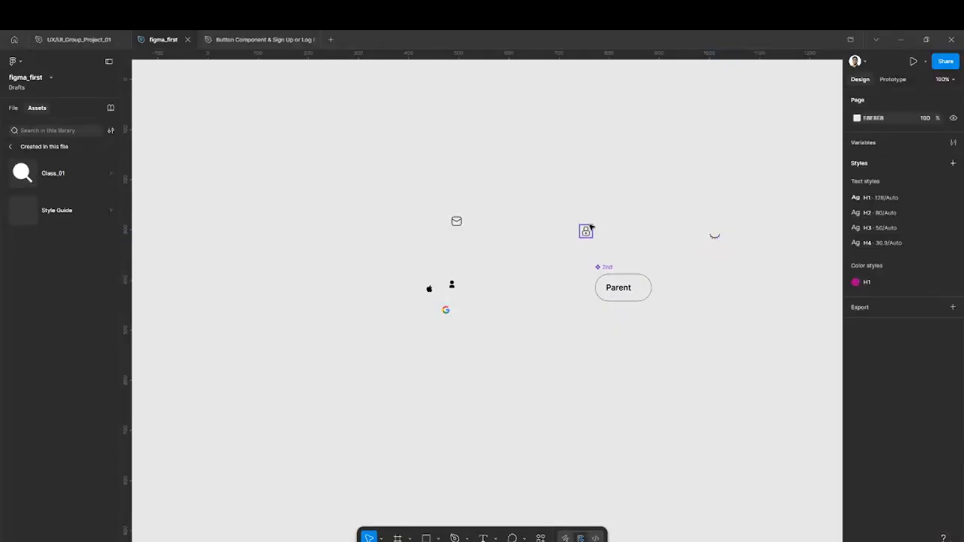
left_click_drag(400, 204, 726, 245)
left_click(952, 102)
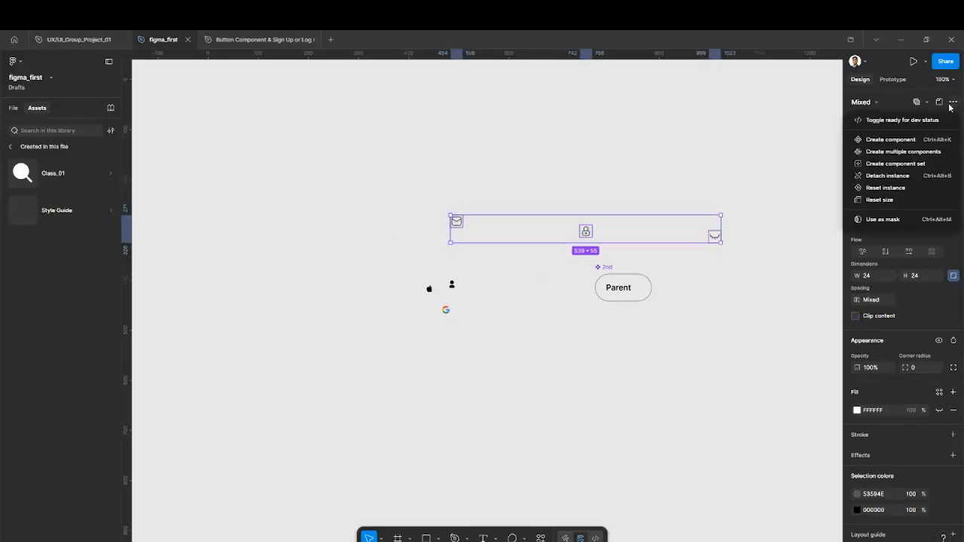
left_click(904, 154)
left_click(586, 191)
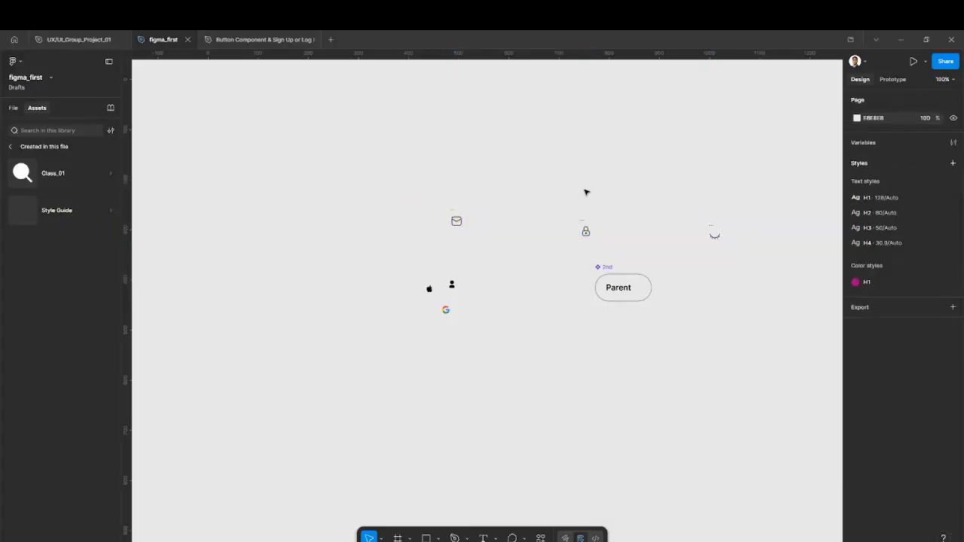
Turn the Apple, user and Google icons into separate components with Create multiple components.
left_click(583, 227)
left_click(477, 323)
left_click_drag(476, 346, 390, 259)
left_click(546, 275)
mouse_move(484, 324)
left_mouse_down()
mouse_move(411, 262)
mouse_move(474, 320)
left_mouse_up()
left_click(415, 263)
left_click(474, 320)
left_click_drag(393, 262, 483, 344)
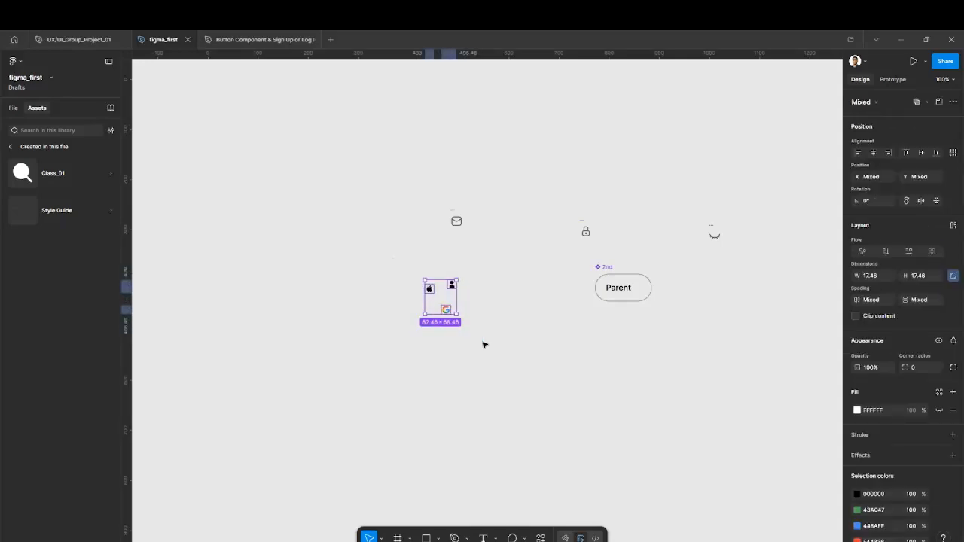
left_click(953, 101)
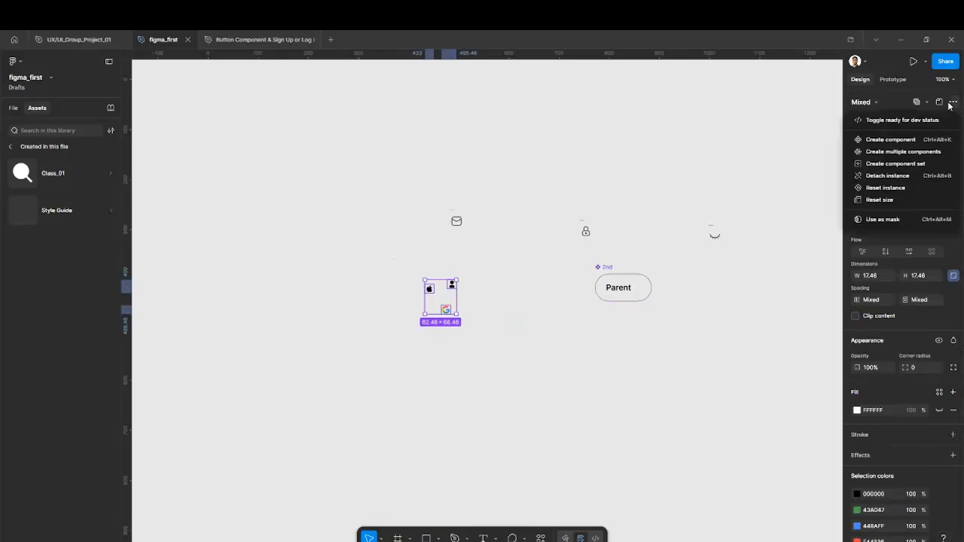
left_click(898, 155)
Undo the move of the Google icon's red arc and the preceding accidental change to the three icons.
left_click(898, 153)
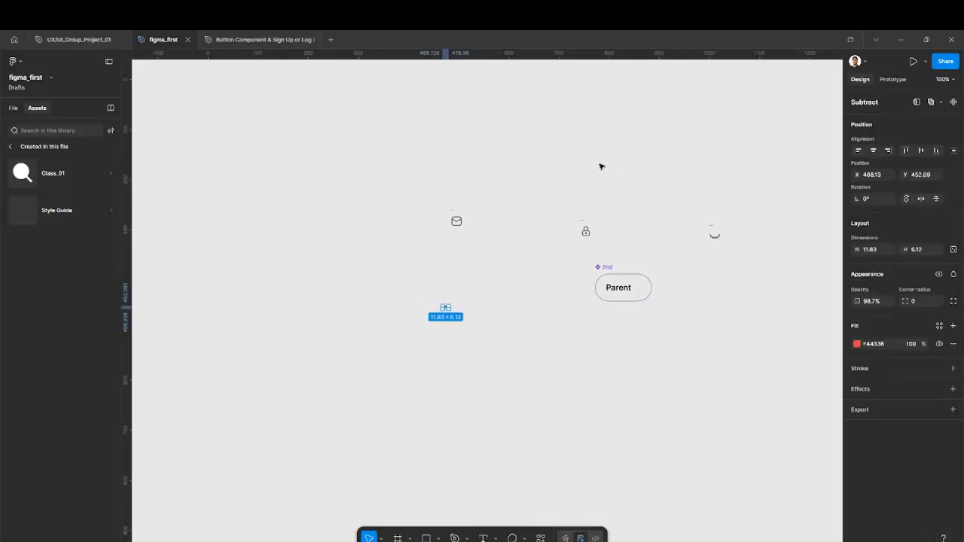
left_click(528, 187)
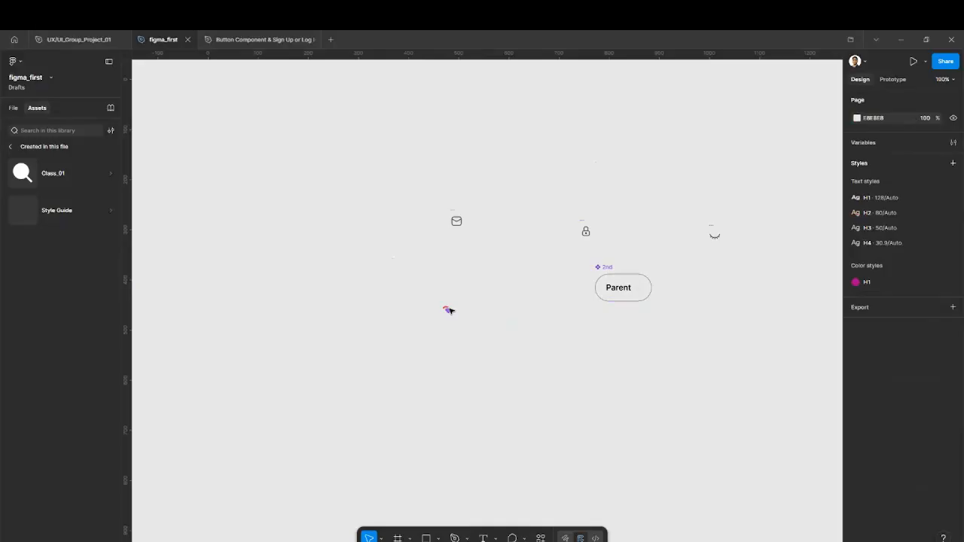
scroll(447, 310, "up", 10)
left_click_drag(429, 300, 430, 183)
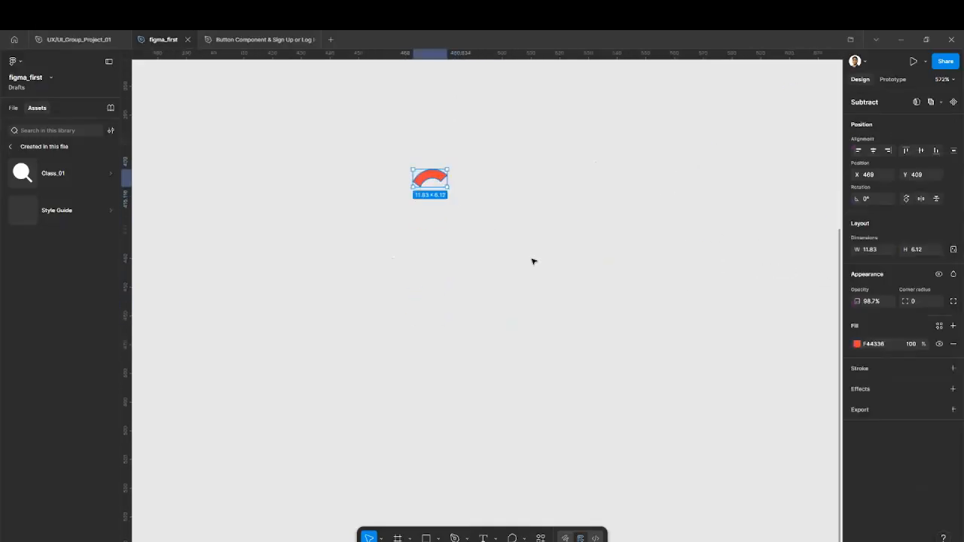
key("ctrl+z")
key("ctrl+z")
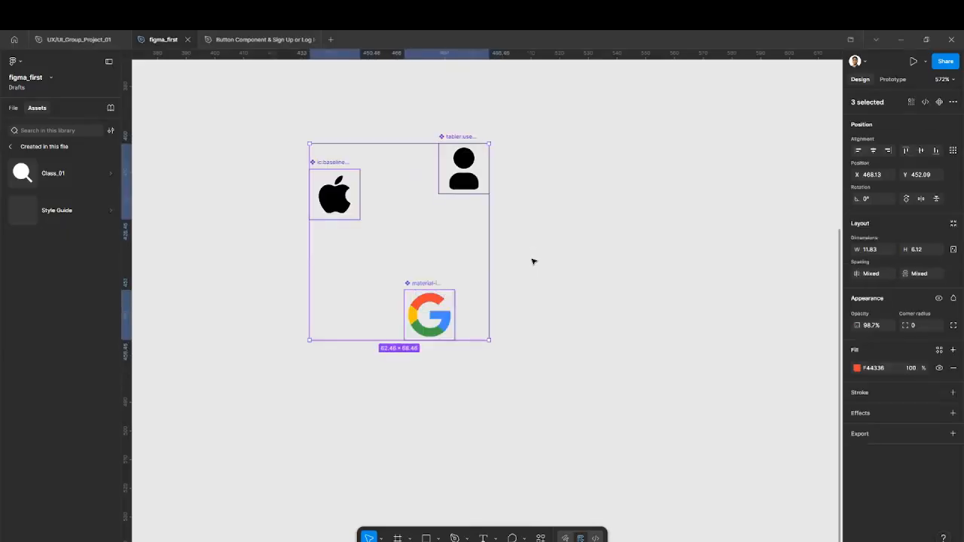
Review the new icon components on the canvas and among the Style Guide page's assets.
left_click(533, 261)
left_click(442, 285)
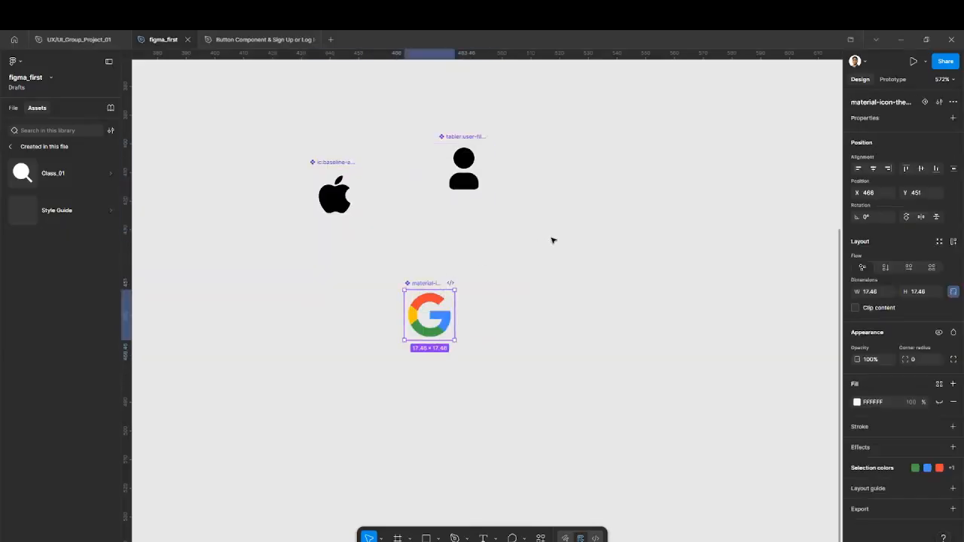
scroll(553, 240, "down", 1)
left_click_drag(665, 101, 504, 387)
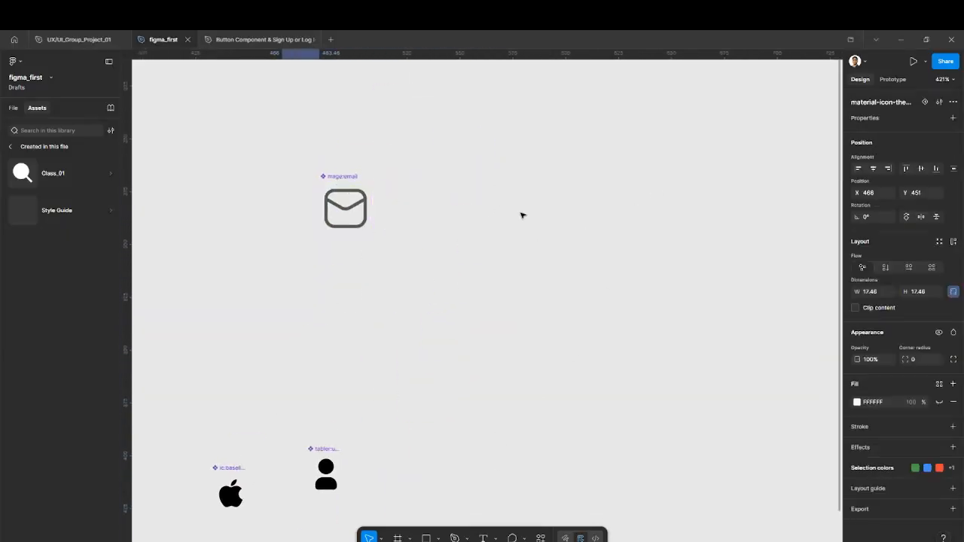
scroll(520, 213, "down", 3)
scroll(663, 241, "right", 3)
left_click(544, 285)
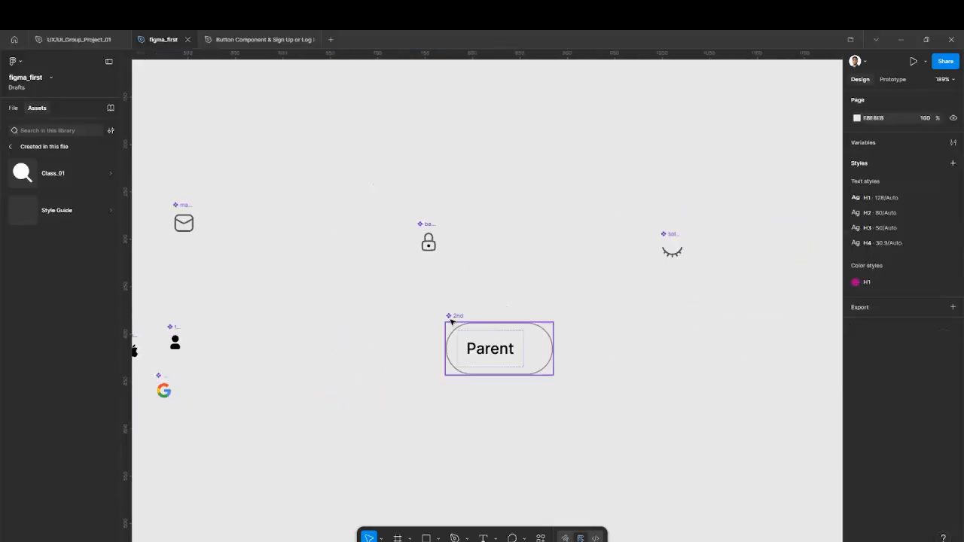
left_click(66, 220)
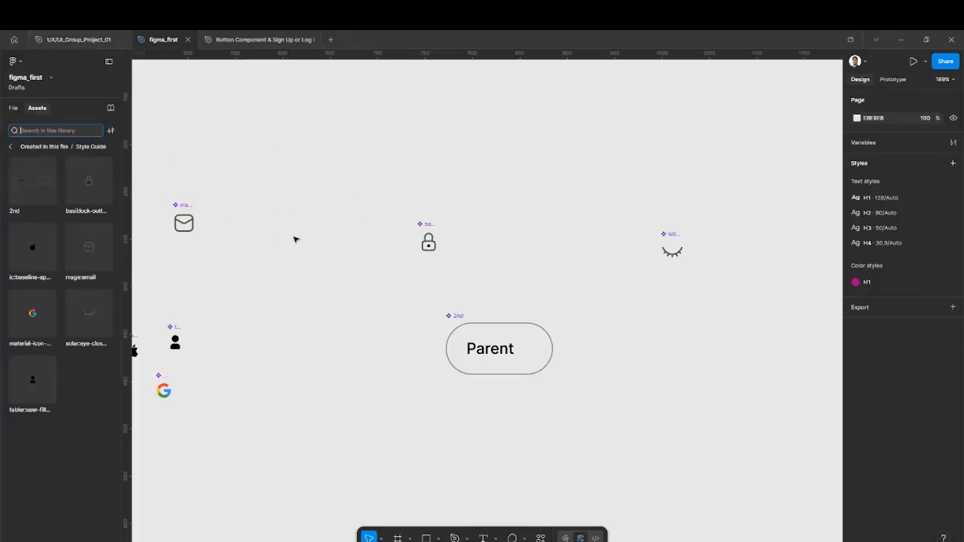
Import the solid pencil edit icon as a component with the Iconify plugin and place it between the email and lock icons.
right_click(309, 298)
mouse_move(351, 386)
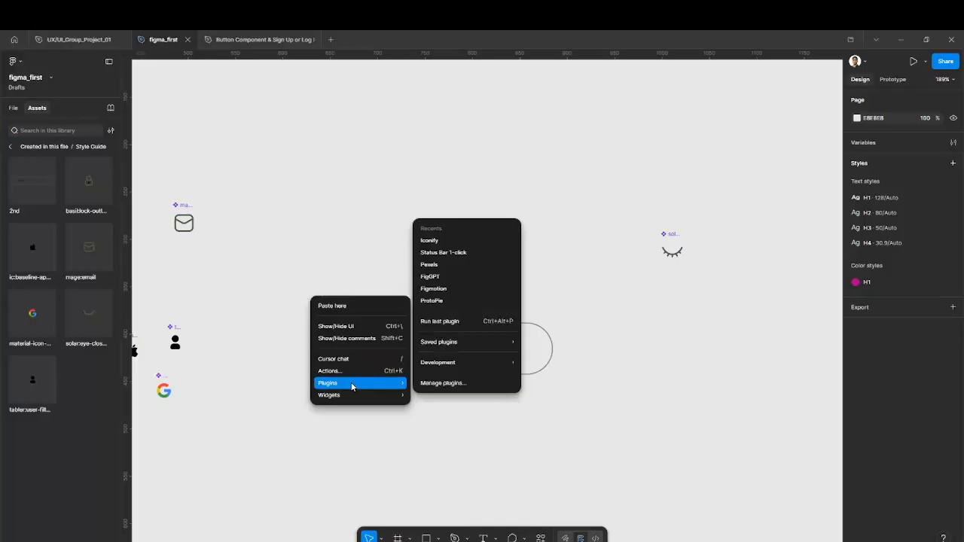
left_click(429, 240)
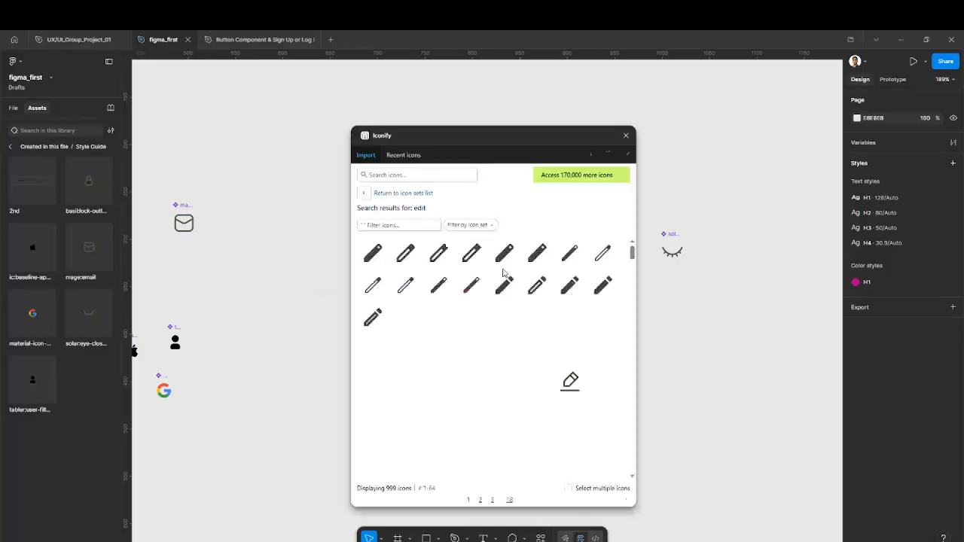
left_click(423, 174)
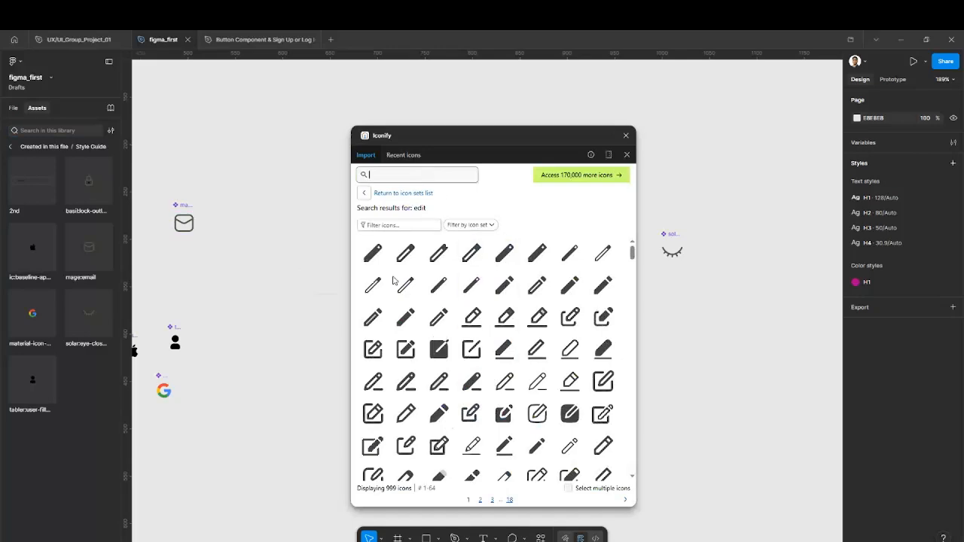
left_click(373, 252)
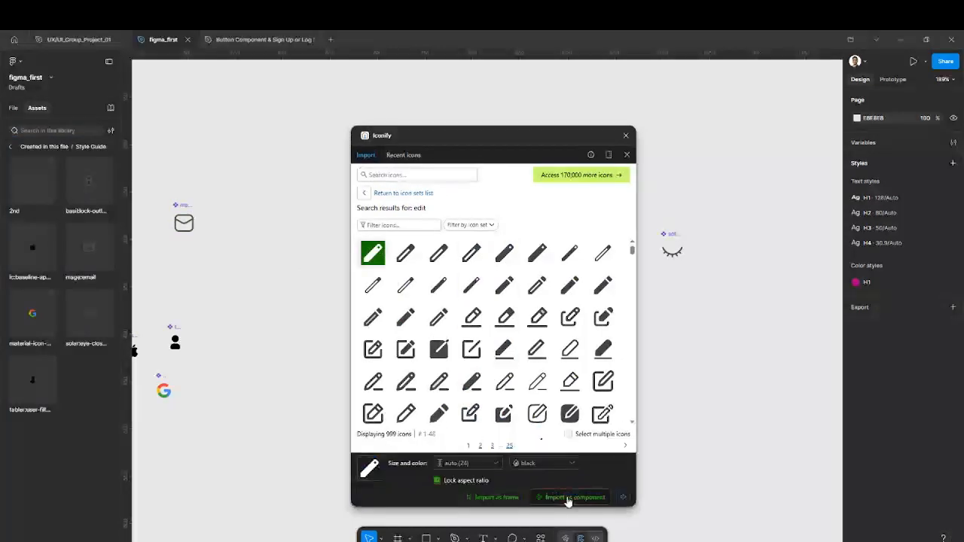
left_click(565, 497)
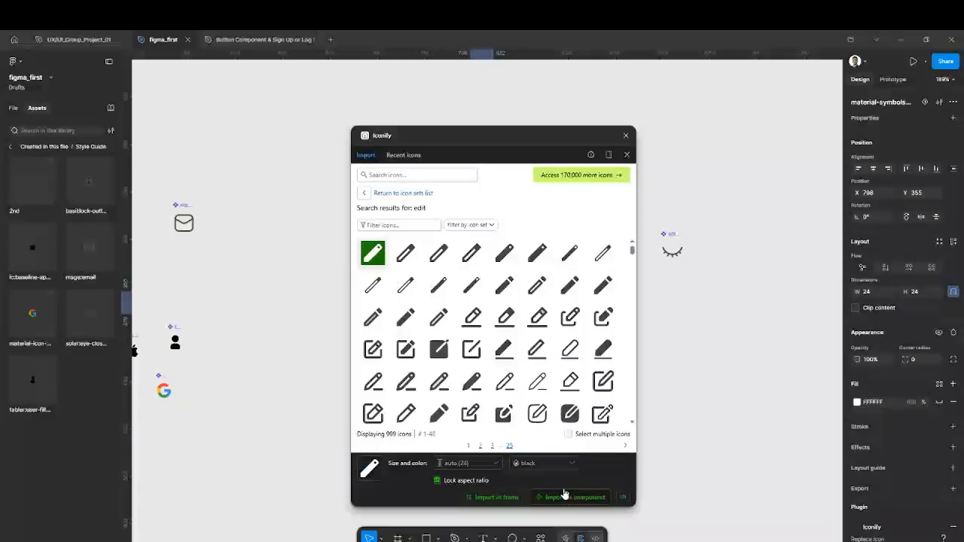
left_click(624, 136)
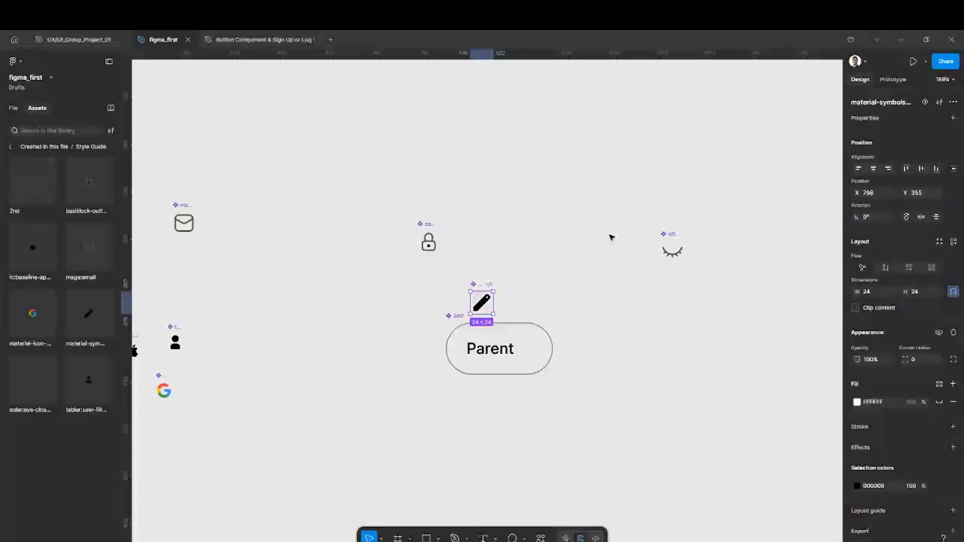
left_click_drag(479, 301, 259, 239)
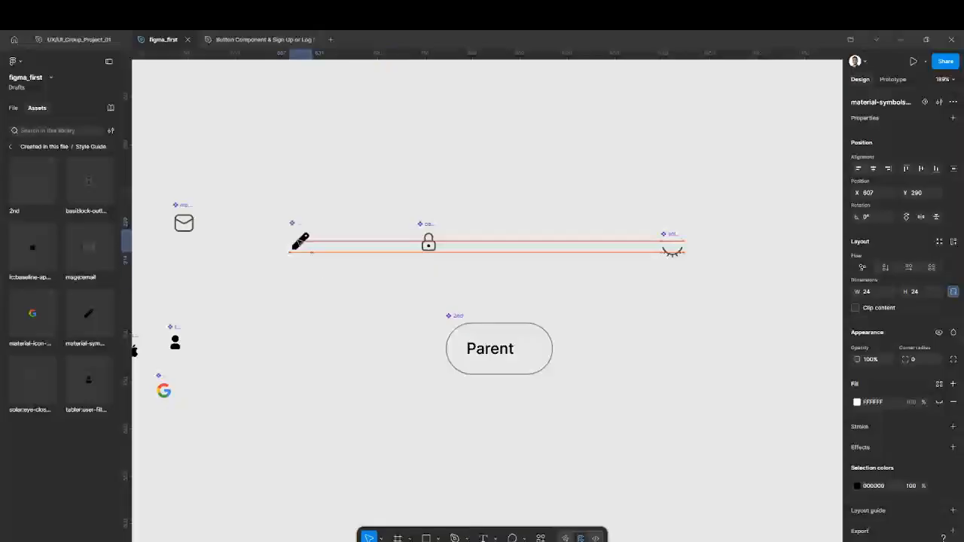
Insert an instance of the material-symbols:edit component from the Style Guide assets and place it below the main icons, beside the 2nd component.
left_click(10, 146)
left_click(12, 108)
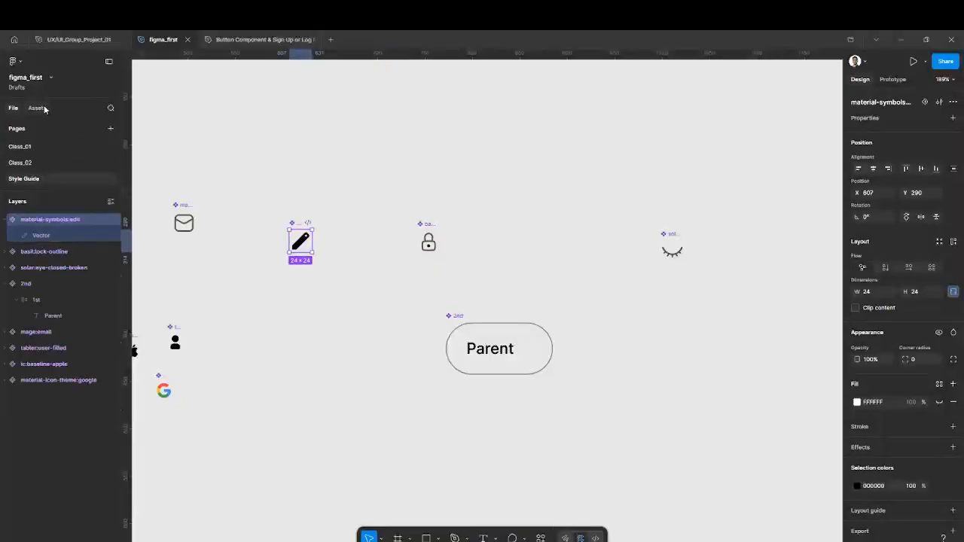
left_click(37, 109)
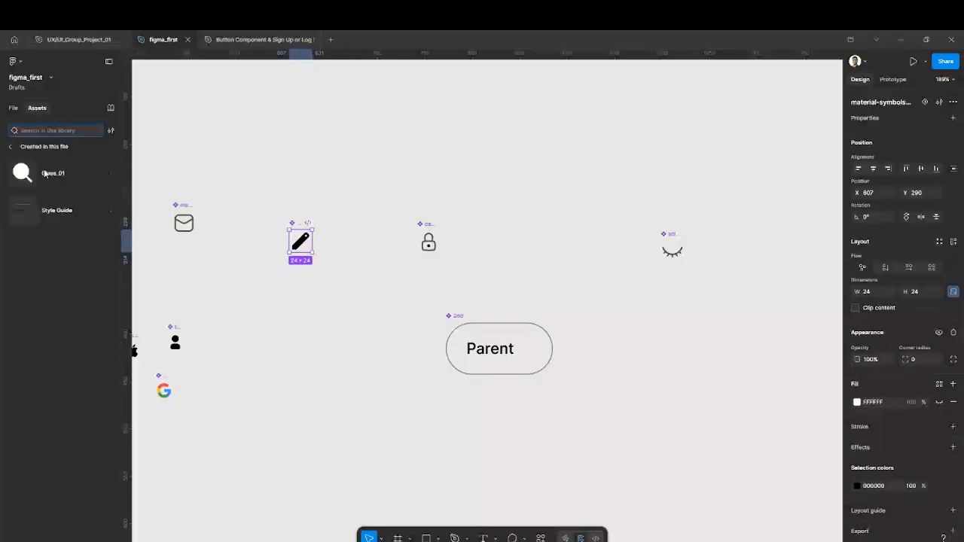
left_click(54, 211)
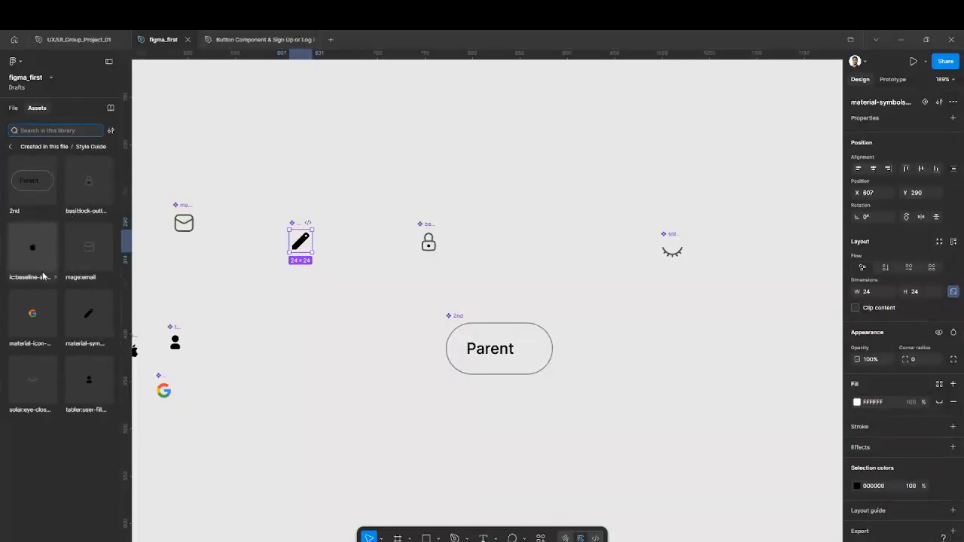
left_click(89, 322)
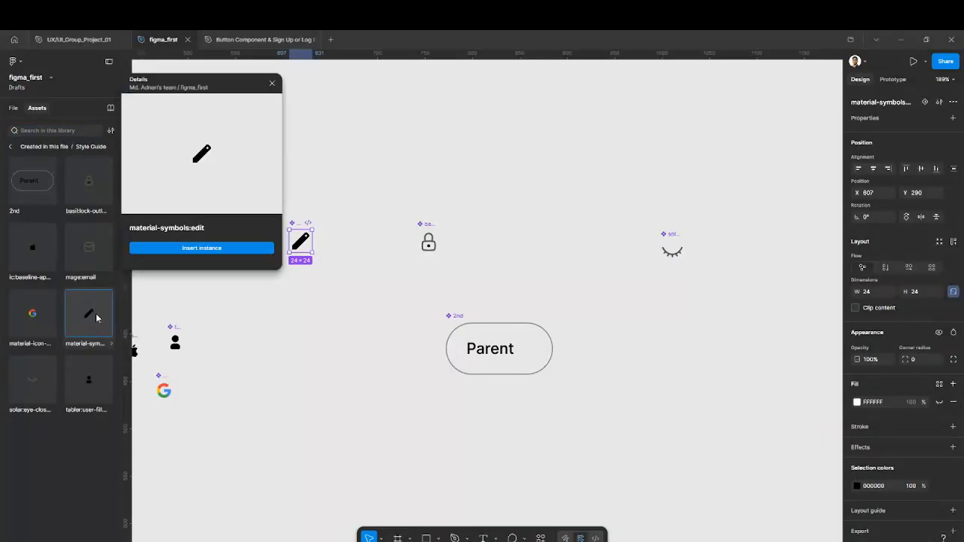
left_click(174, 249)
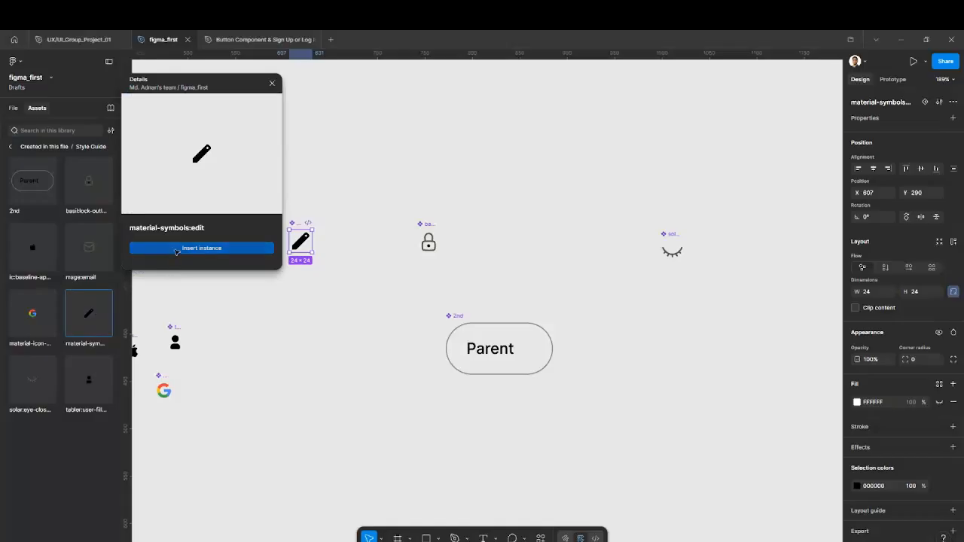
left_click_drag(482, 304, 395, 301)
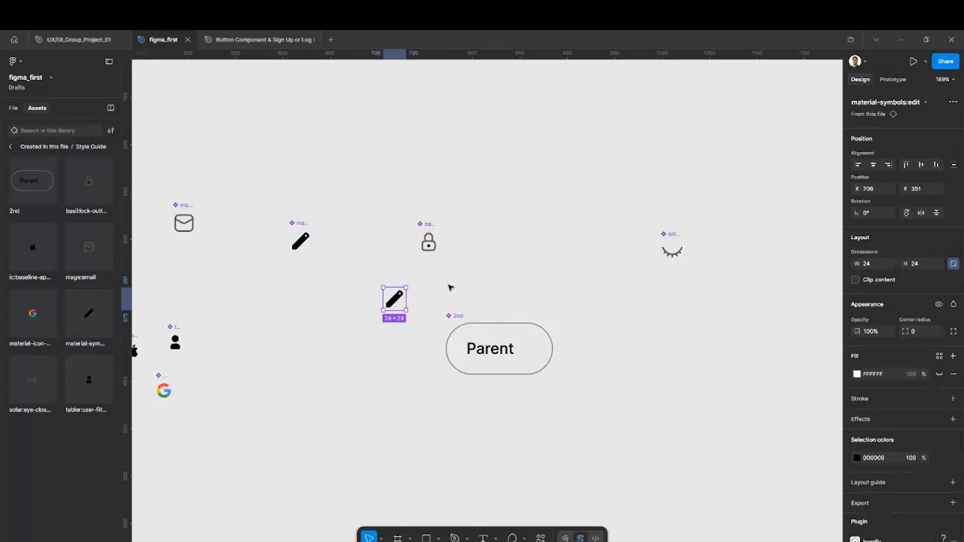
Compare the main pencil component with its instance, and show both in the file's layer list.
left_click(297, 224)
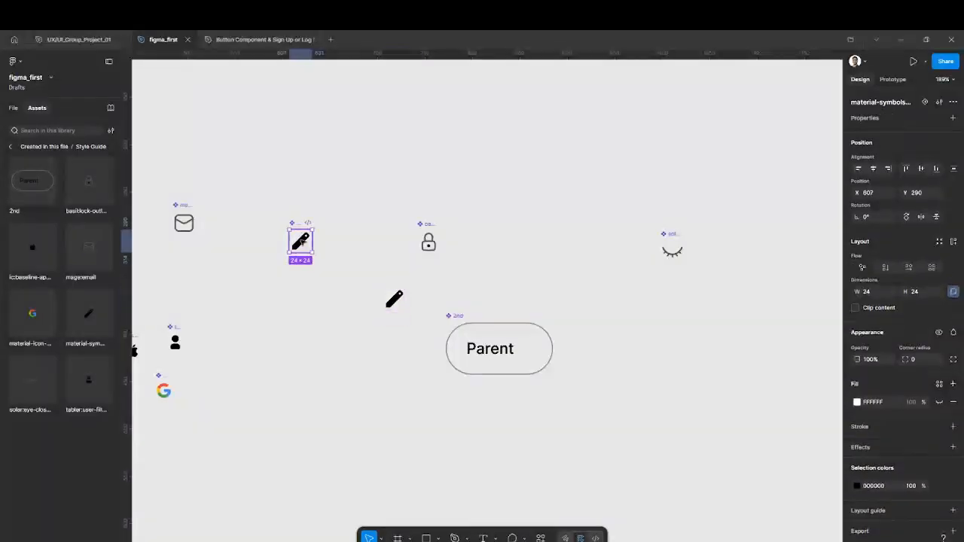
left_click(393, 299)
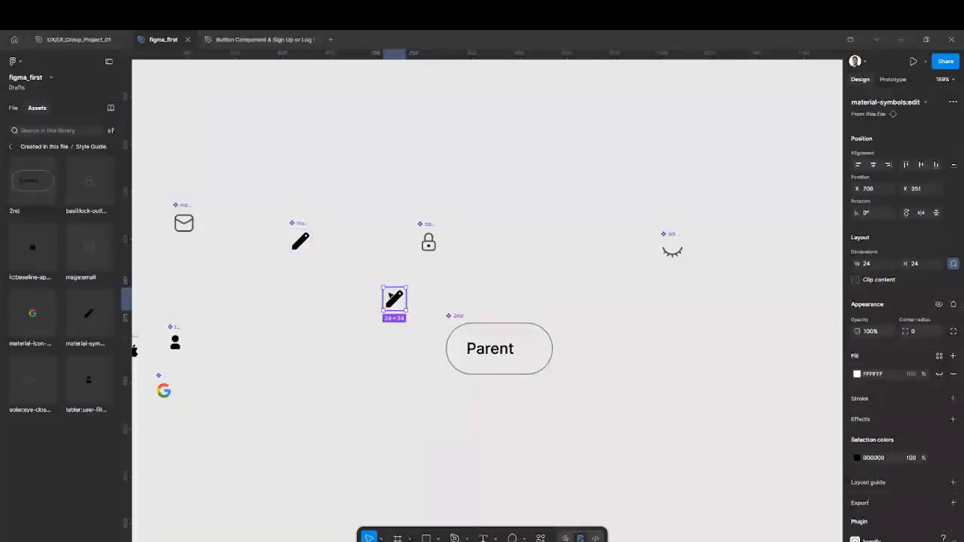
left_click(11, 146)
left_click(13, 108)
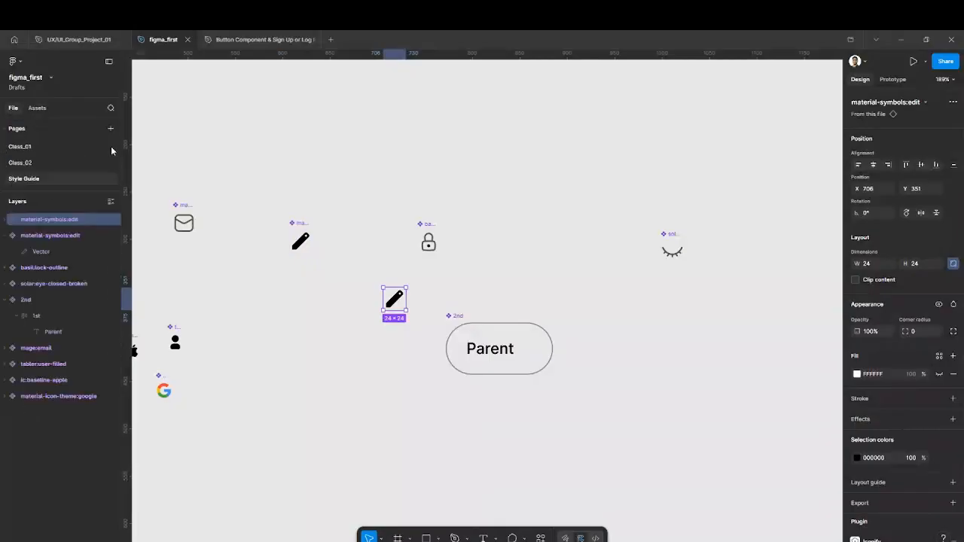
Move the pencil instance up beside its main component, into the gap before the lock icon.
left_click(301, 241)
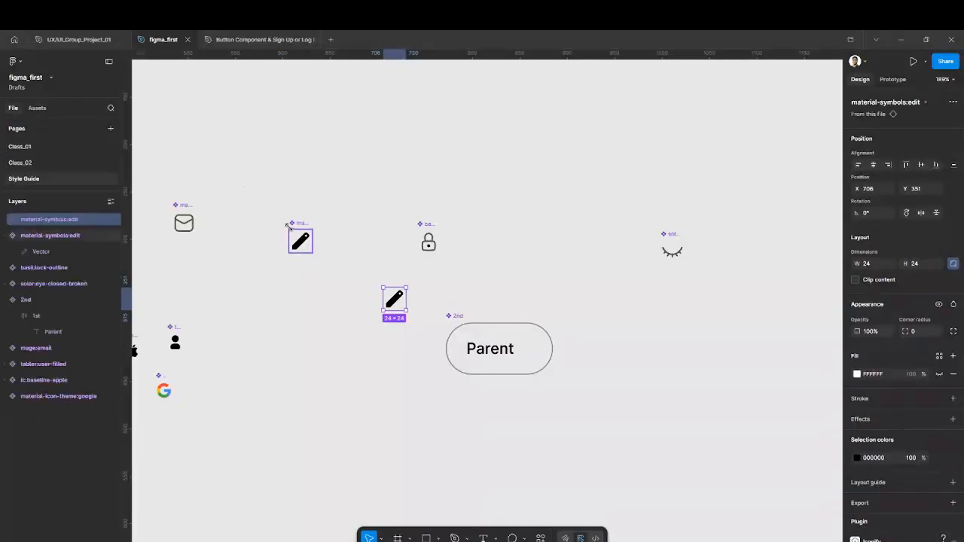
left_click(24, 222)
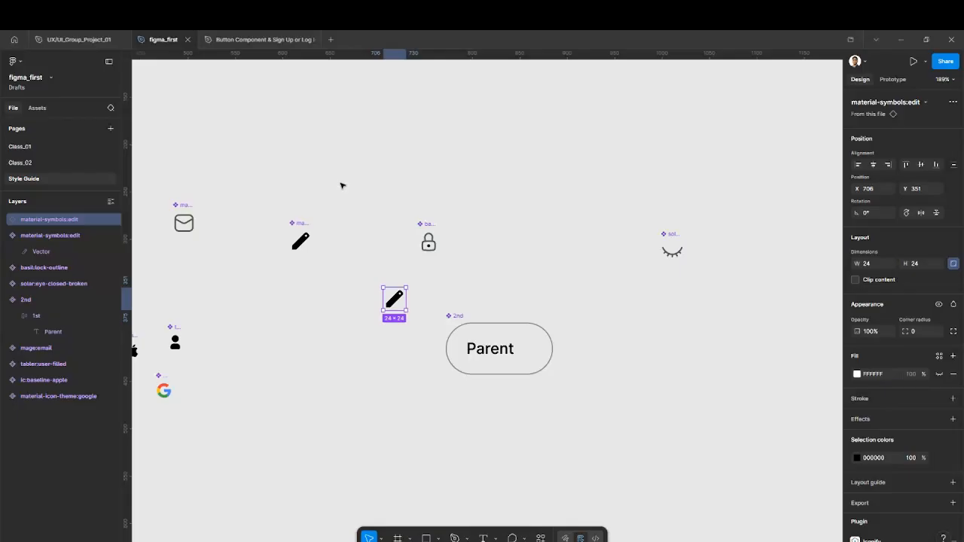
left_click(298, 223)
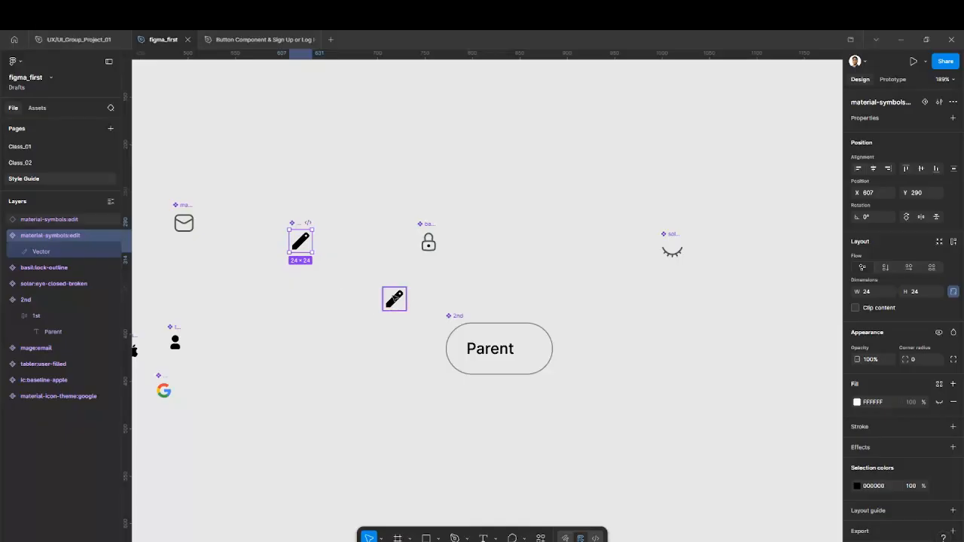
left_click(394, 298)
left_click_drag(382, 292, 345, 229)
right_click(345, 229)
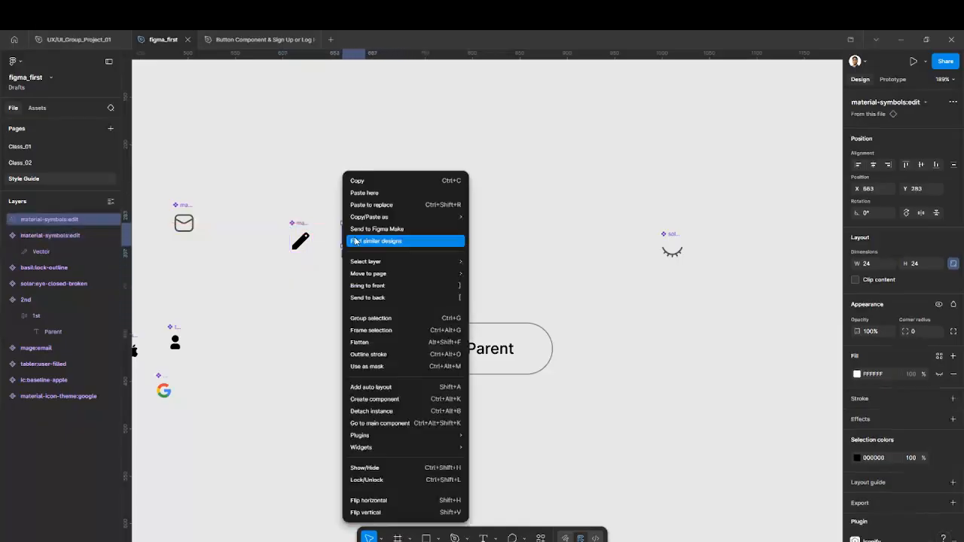
left_click(384, 239)
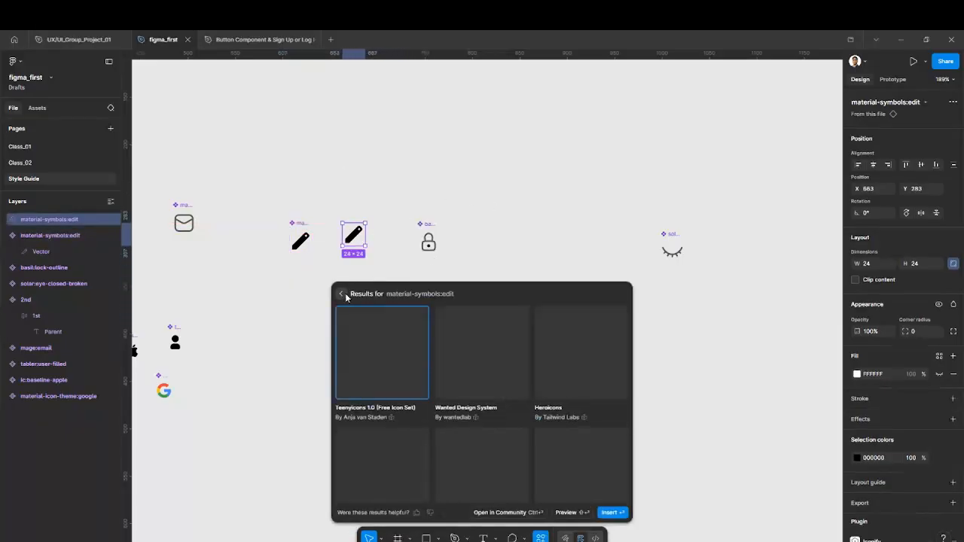
left_click(341, 294)
left_click(482, 222)
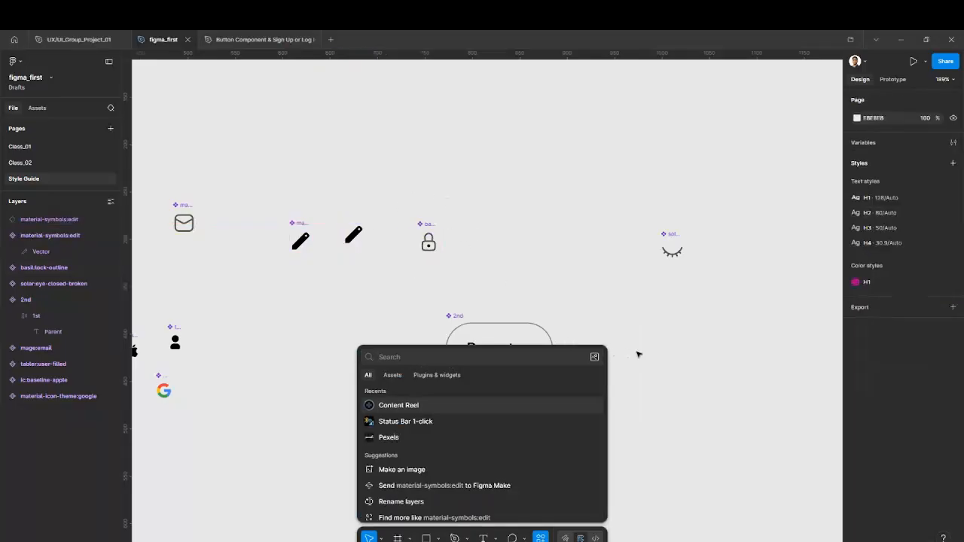
left_click(637, 351)
Level the pencil instance with its main component, and space the main pencil and lock icons evenly around it.
left_click(360, 234)
left_click_drag(360, 234, 369, 241)
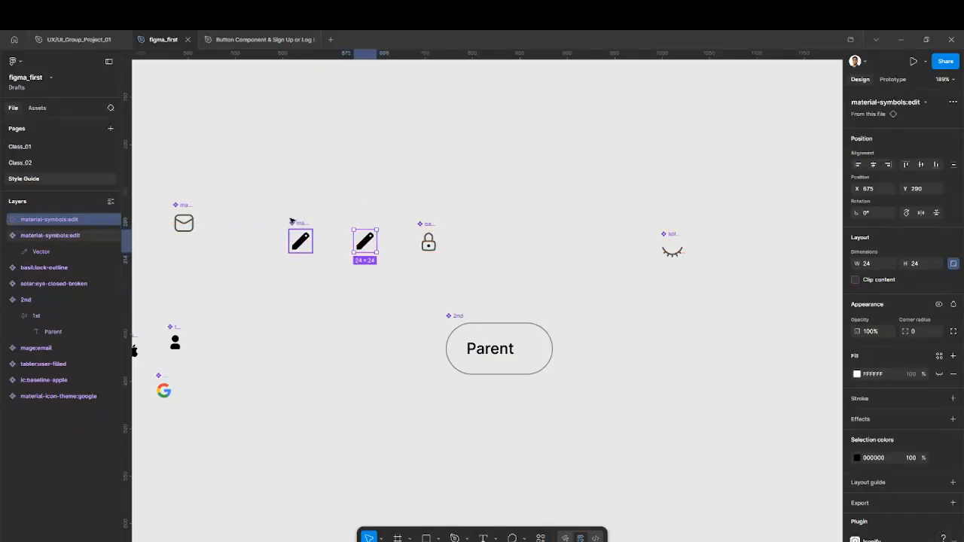
left_click_drag(299, 226, 291, 225)
left_click_drag(427, 224, 432, 224)
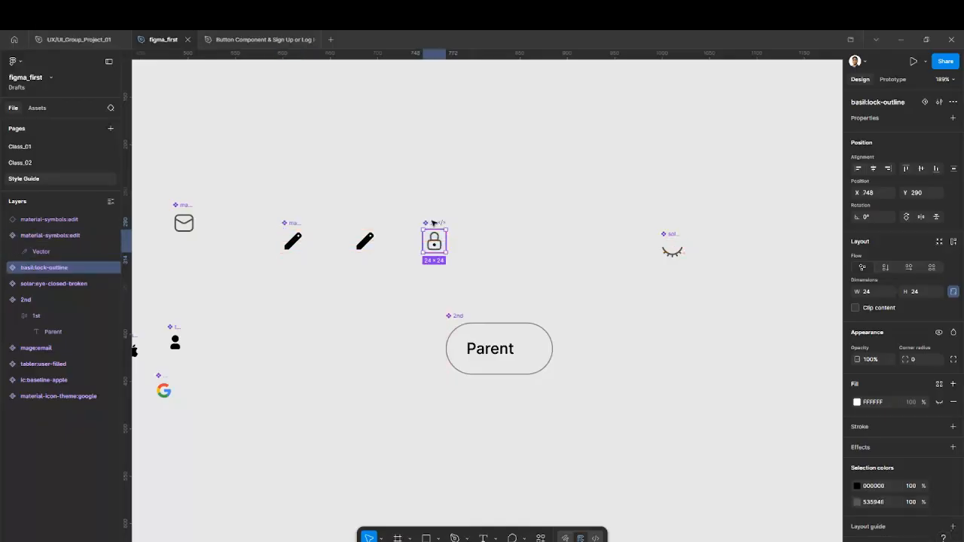
left_click(482, 205)
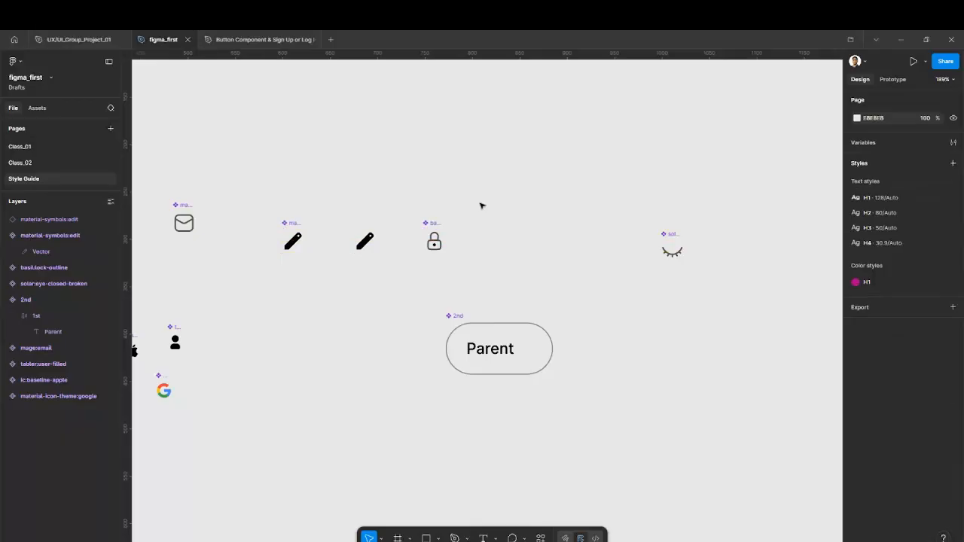
Delete the pencil instance and its main component from the Style Guide page.
left_click(358, 242)
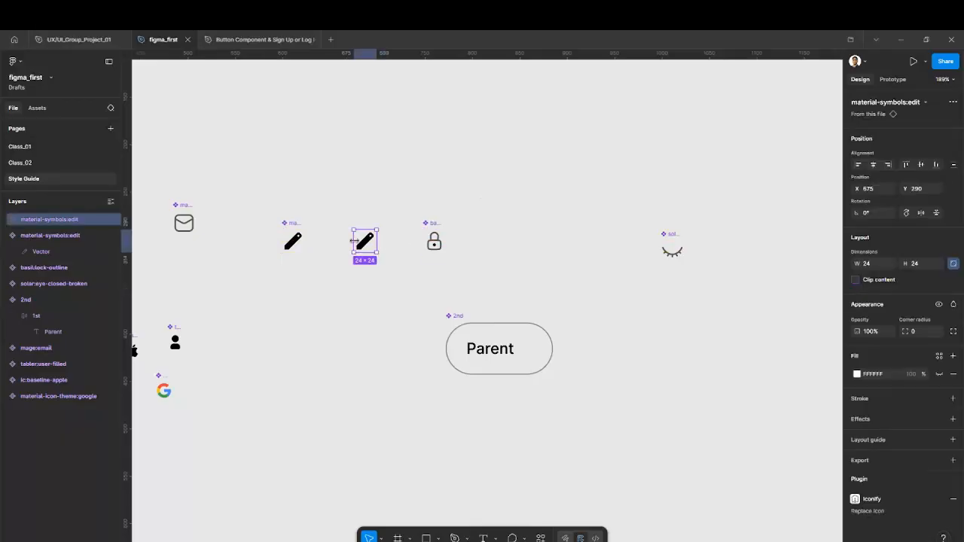
key("Delete")
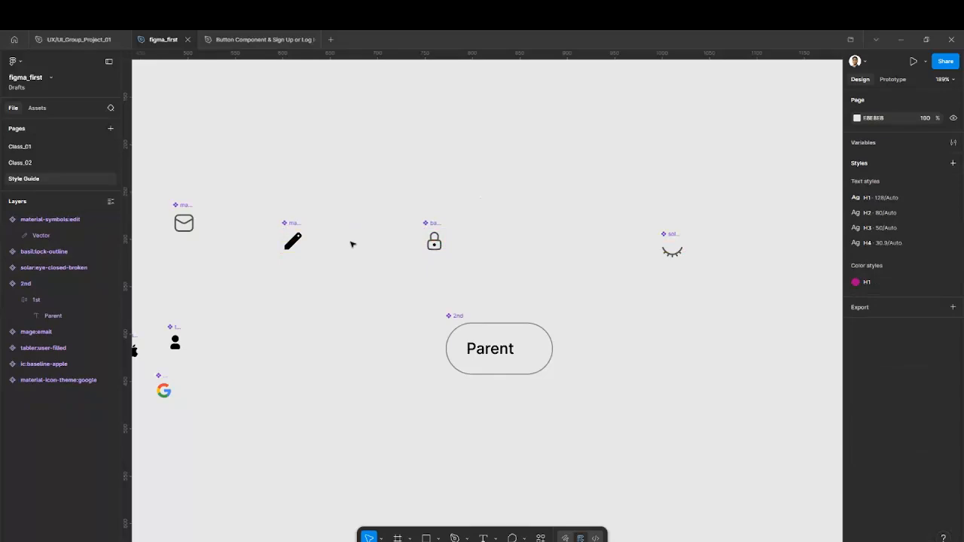
left_click(300, 223)
key("Delete")
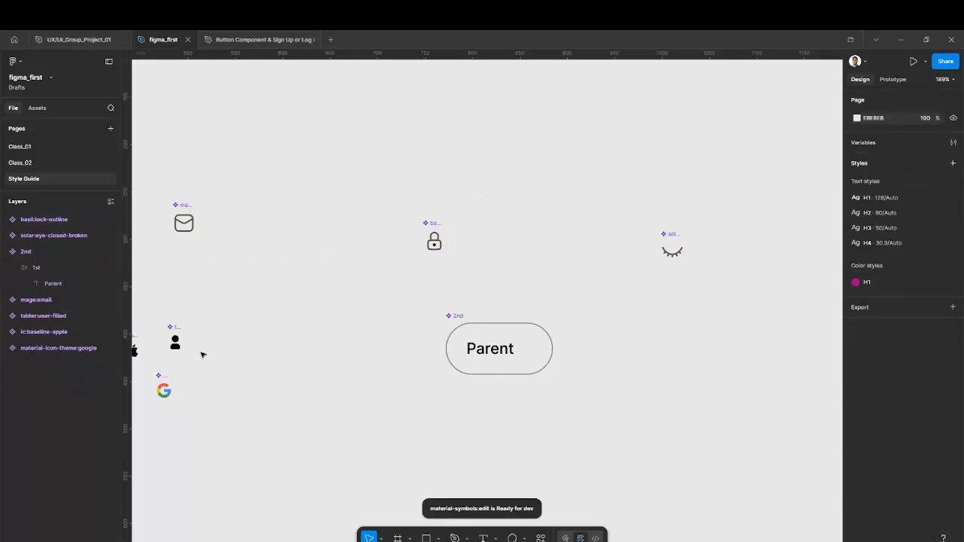
Import the material-symbols:edit icon again as a component with the Iconify plugin and place it between the email and lock icons.
right_click(323, 143)
mouse_move(366, 226)
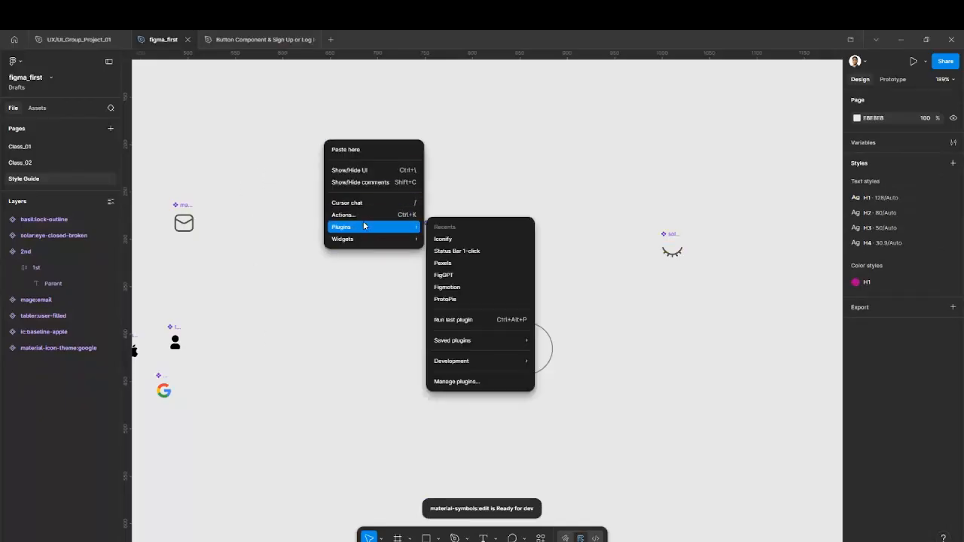
left_click(466, 240)
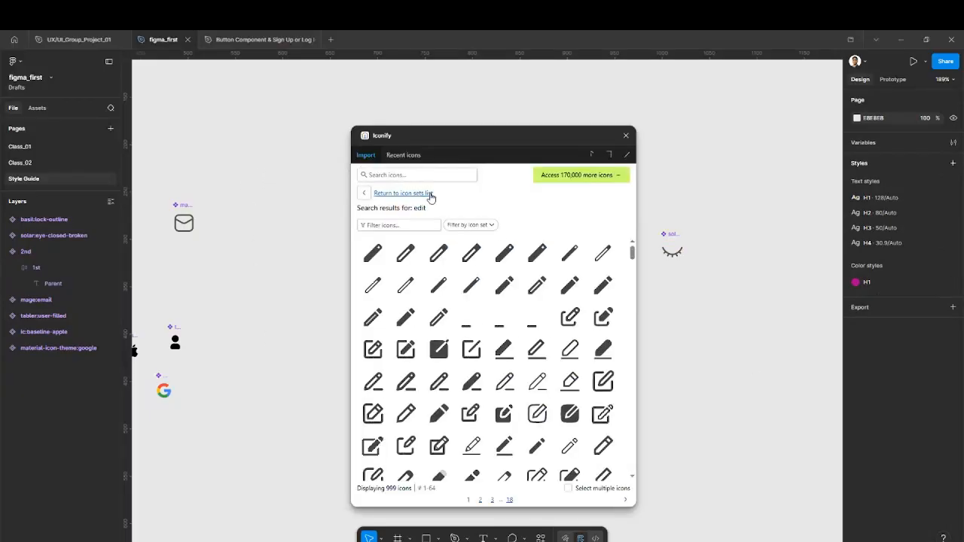
left_click(429, 176)
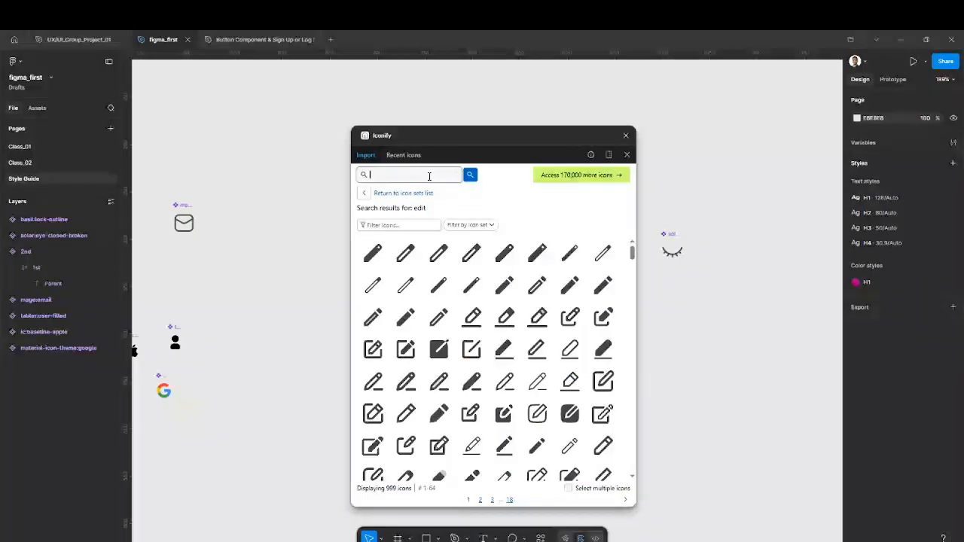
left_click(372, 253)
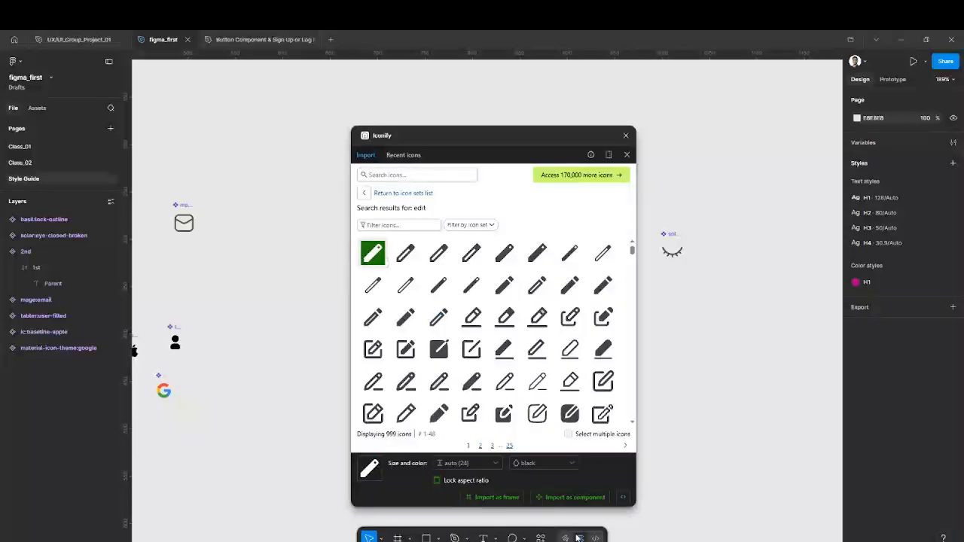
left_click(584, 498)
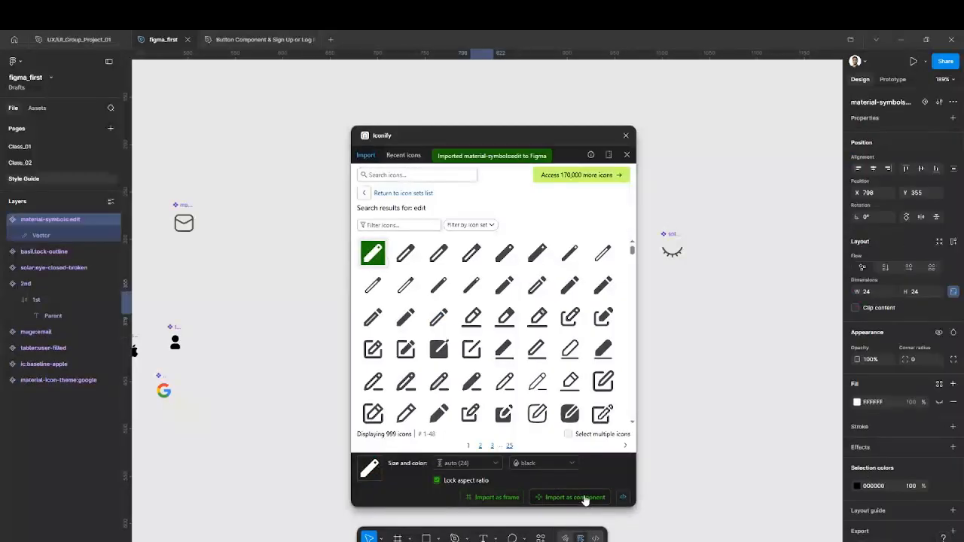
left_click(625, 136)
left_click_drag(482, 304, 329, 231)
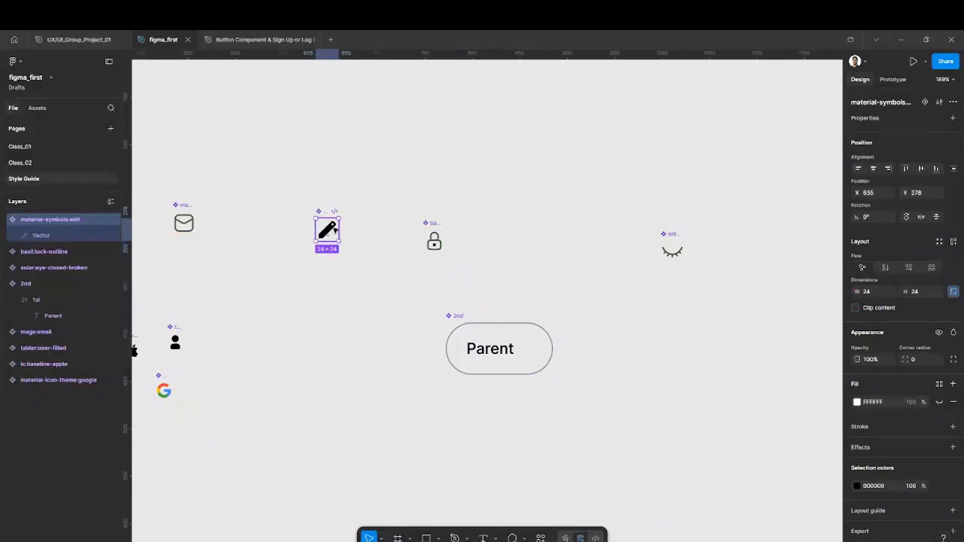
Gather the closed-eye, pencil and lock icon components into a compact group around the email icon.
left_click(342, 335)
scroll(349, 366, "up", 1)
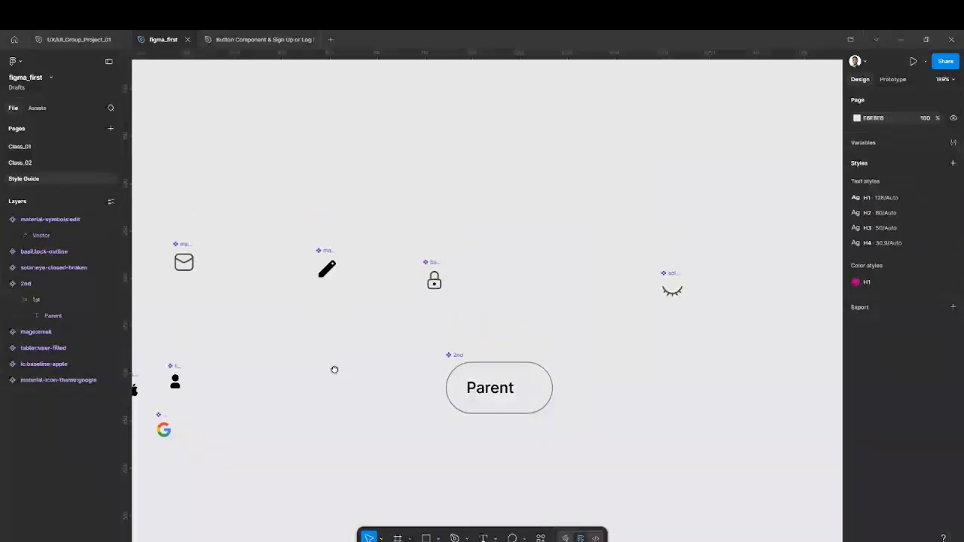
left_click_drag(334, 369, 466, 382)
mouse_move(801, 310)
left_mouse_down()
mouse_move(291, 318)
mouse_move(292, 329)
left_mouse_up()
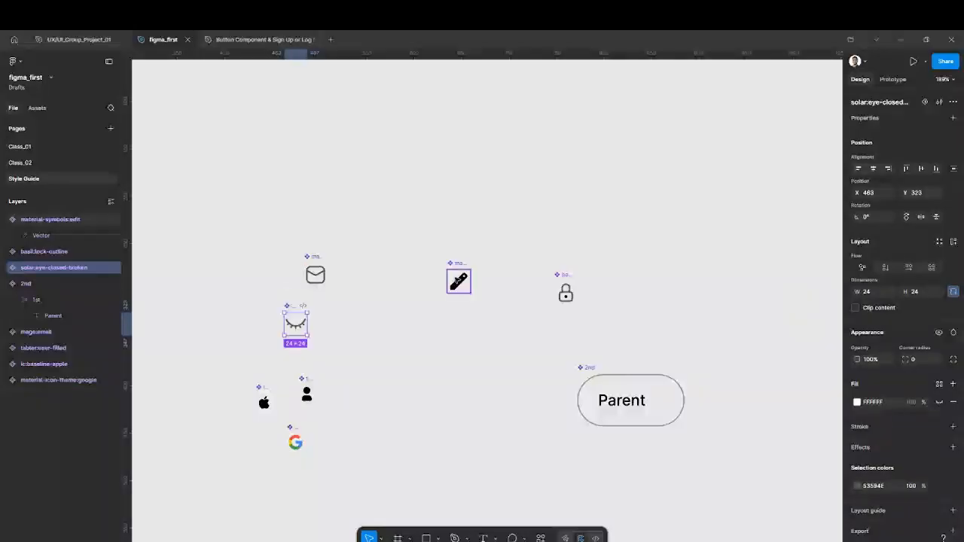
left_click_drag(457, 281, 370, 281)
mouse_move(565, 292)
left_mouse_down()
mouse_move(456, 338)
mouse_move(359, 332)
left_mouse_up()
left_click(466, 305)
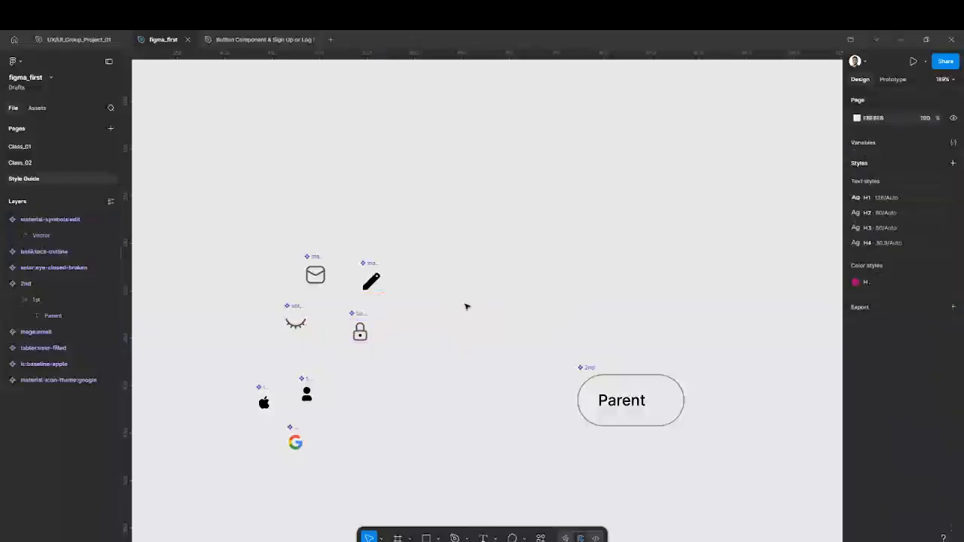
Try deleting the 2nd component and undo the deletion.
left_click(592, 367)
key("Delete")
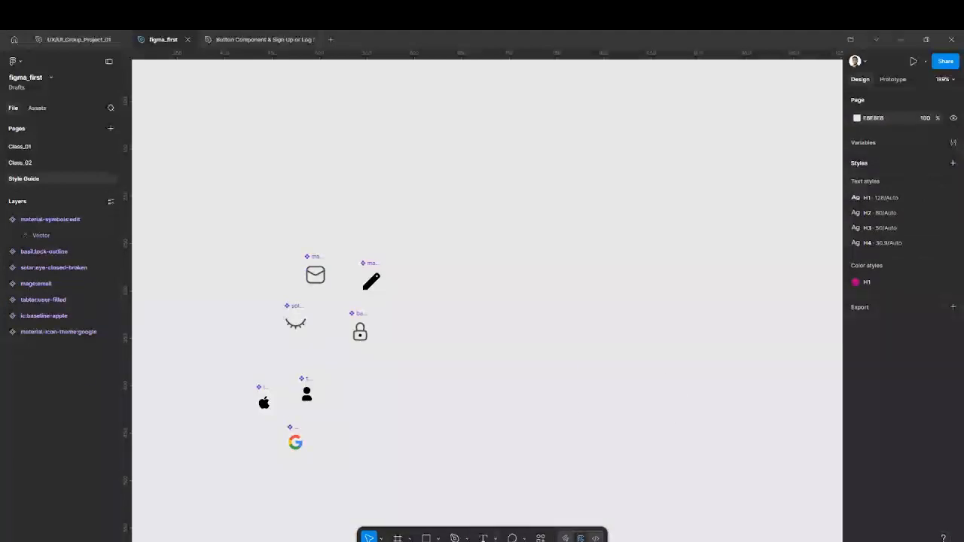
key("ctrl+z")
key("t")
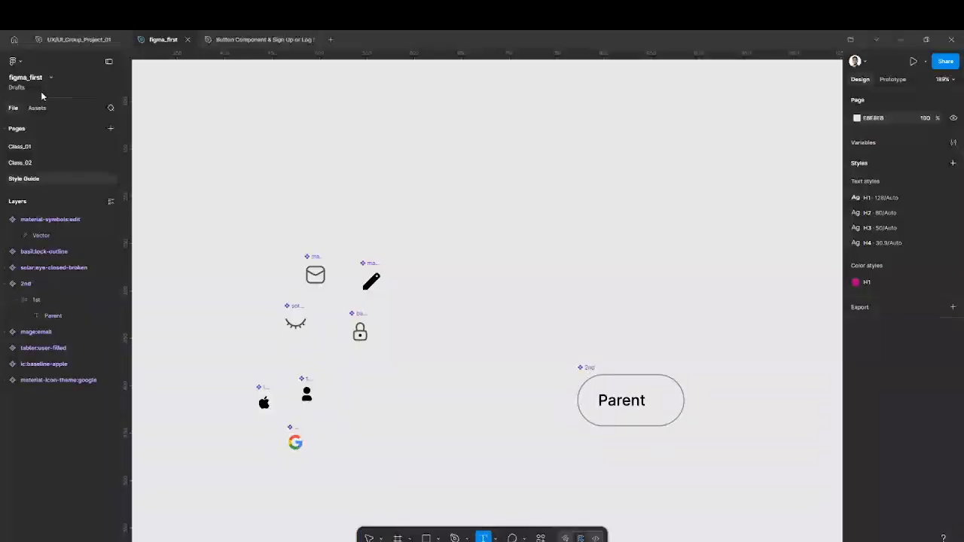
left_click(368, 537)
left_click(603, 376)
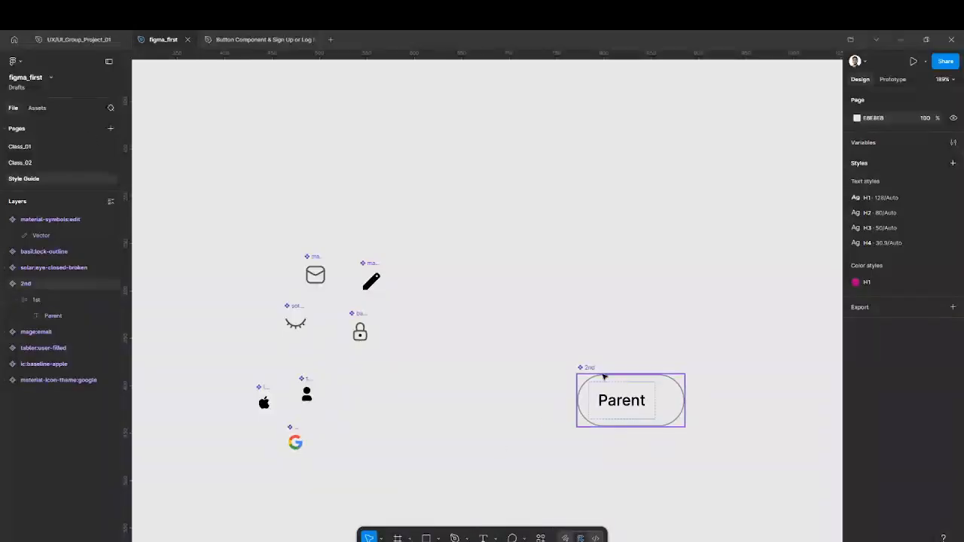
left_click(603, 376)
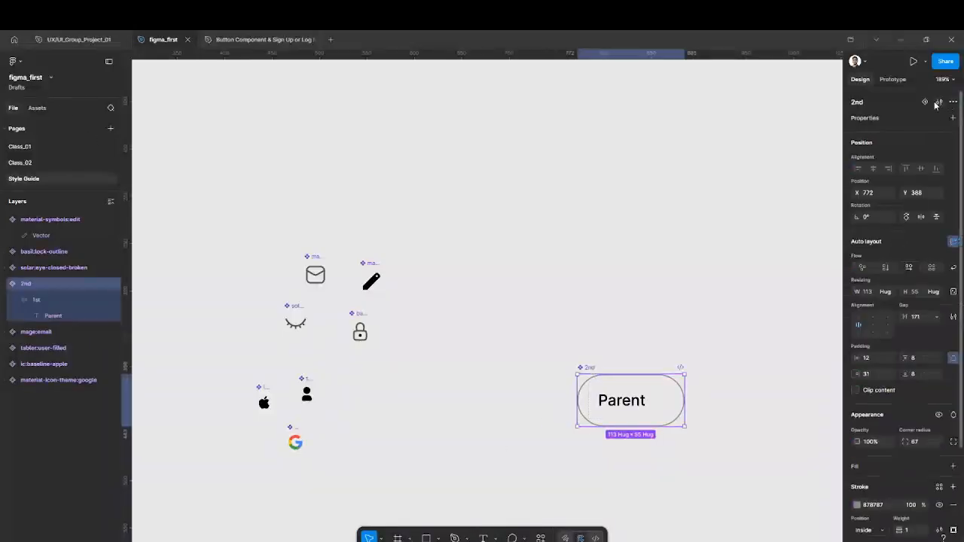
right_click(646, 395)
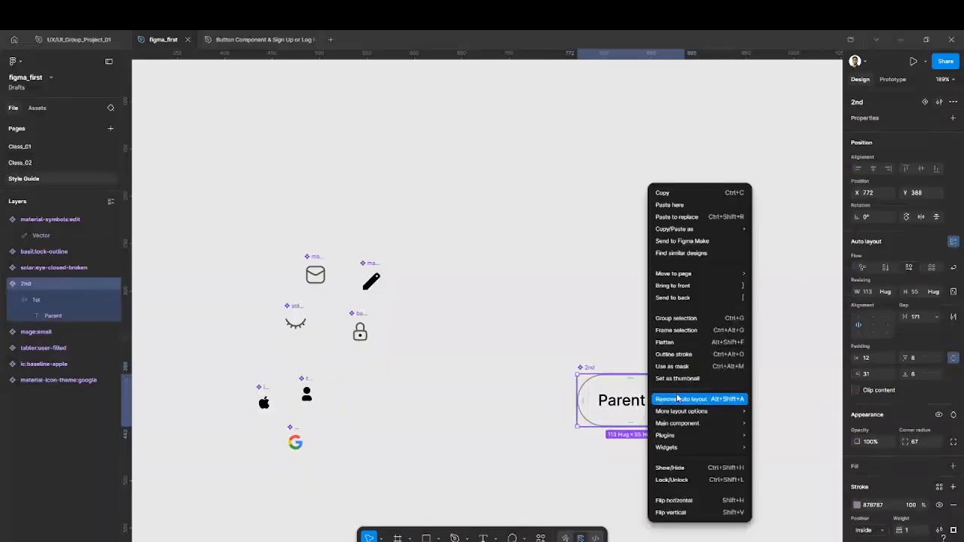
left_click(789, 352)
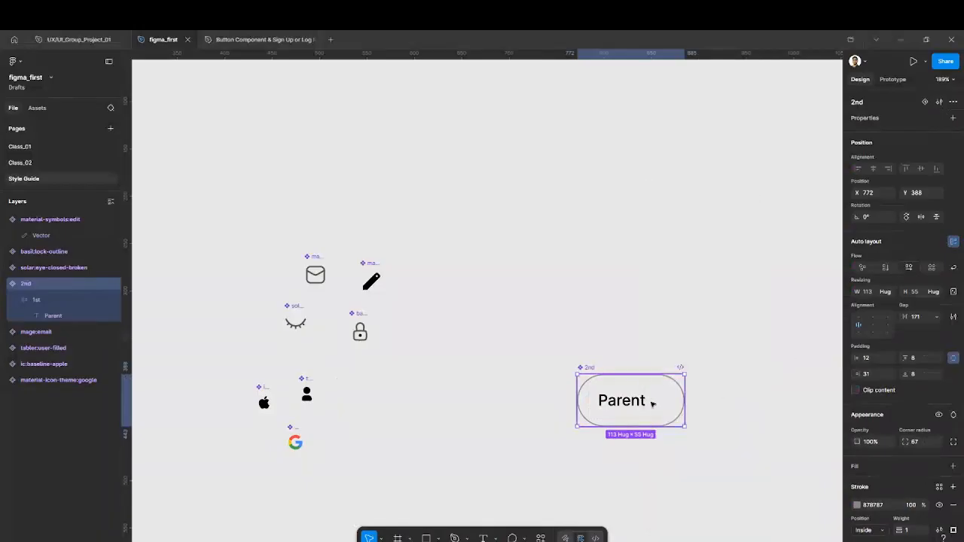
Move the 1st frame out of the 2nd component in the layer order and delete the 2nd component.
left_click(35, 300)
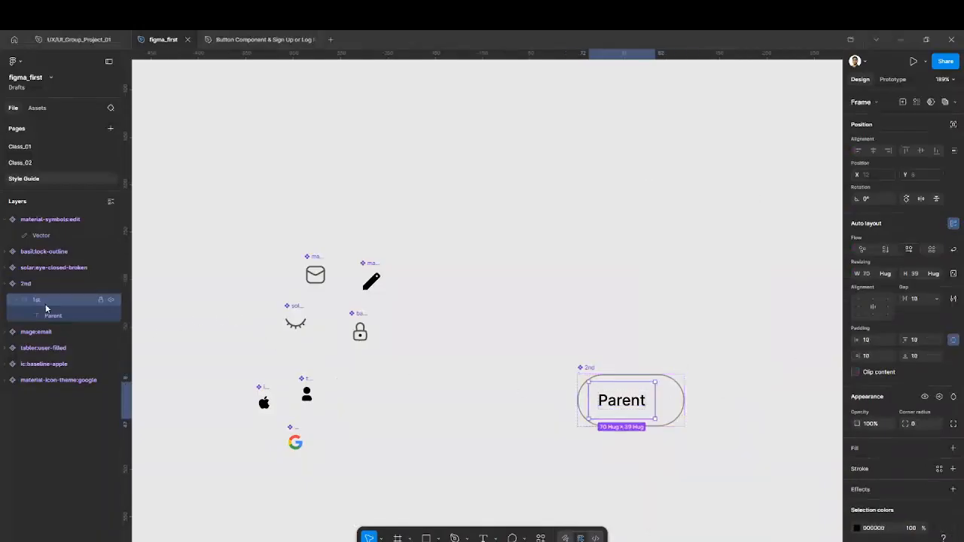
left_click_drag(47, 302, 40, 282)
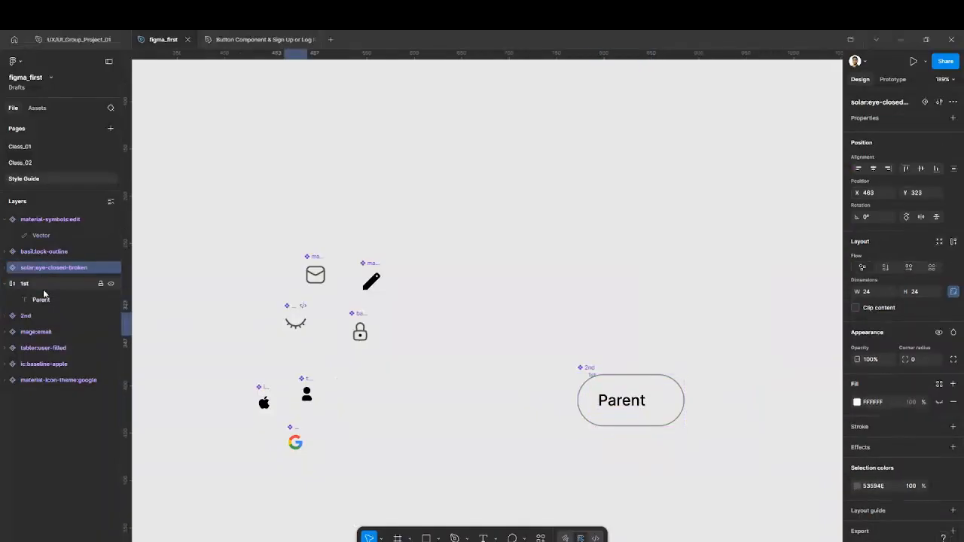
left_click(50, 312)
key("Delete")
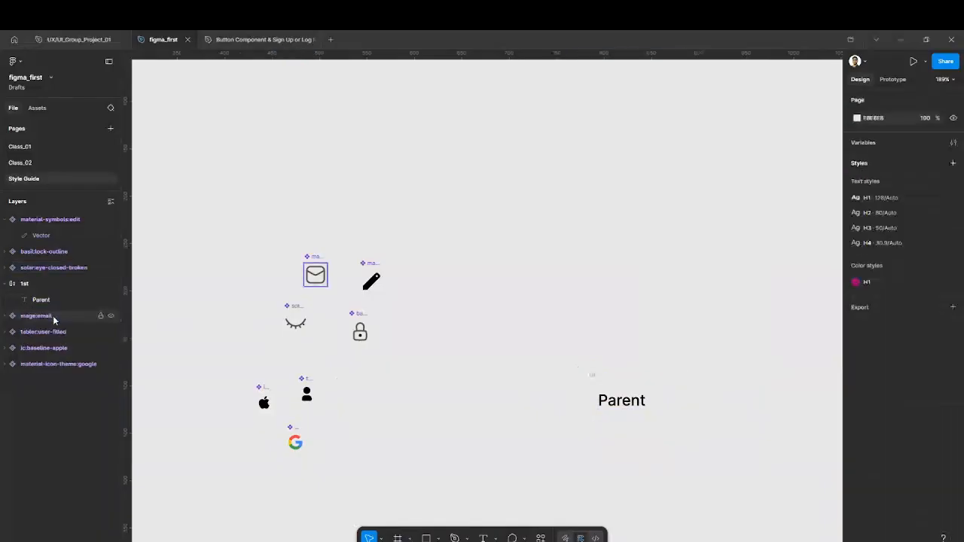
Move the 1st frame with the Parent text up level with the icons, and align the pencil icon with the email icon.
left_click(603, 377)
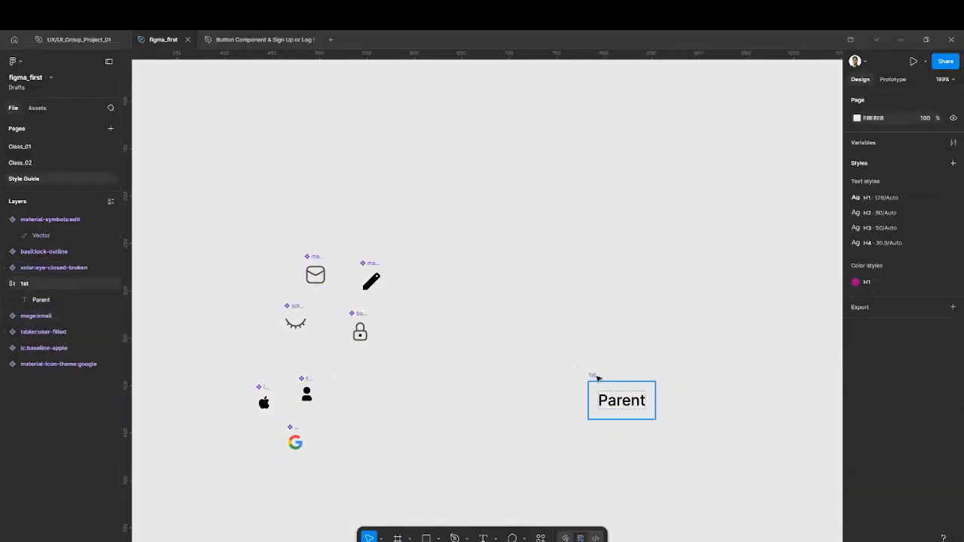
left_click_drag(602, 377, 592, 234)
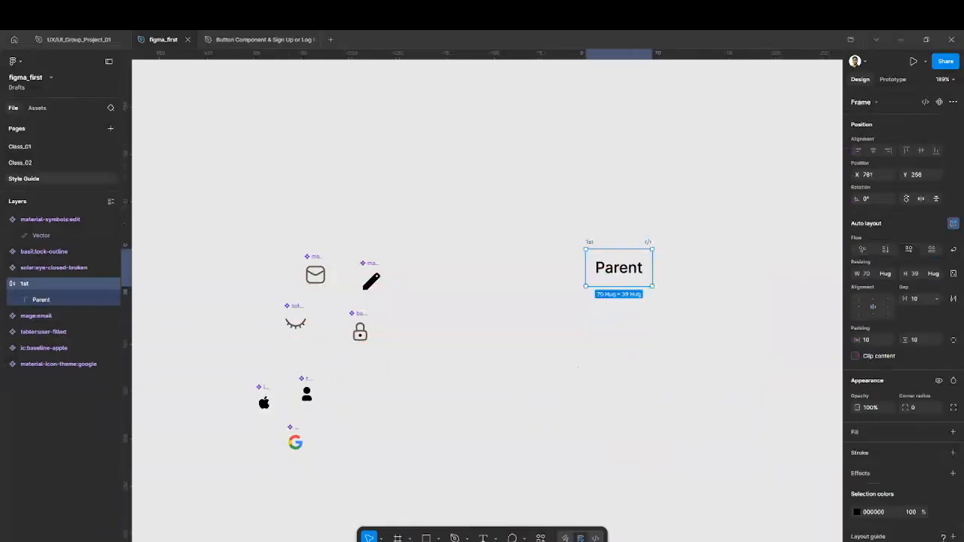
left_click_drag(372, 265, 373, 258)
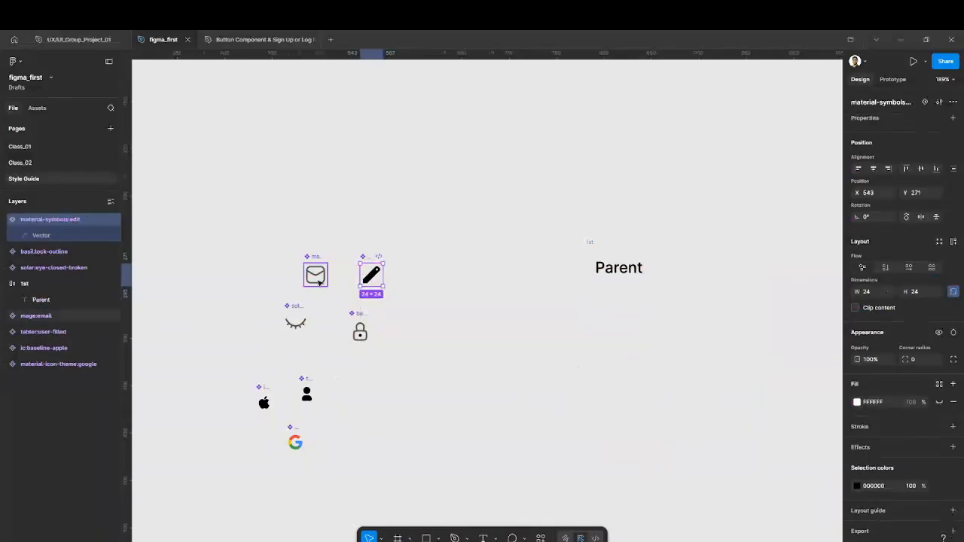
left_click(579, 222)
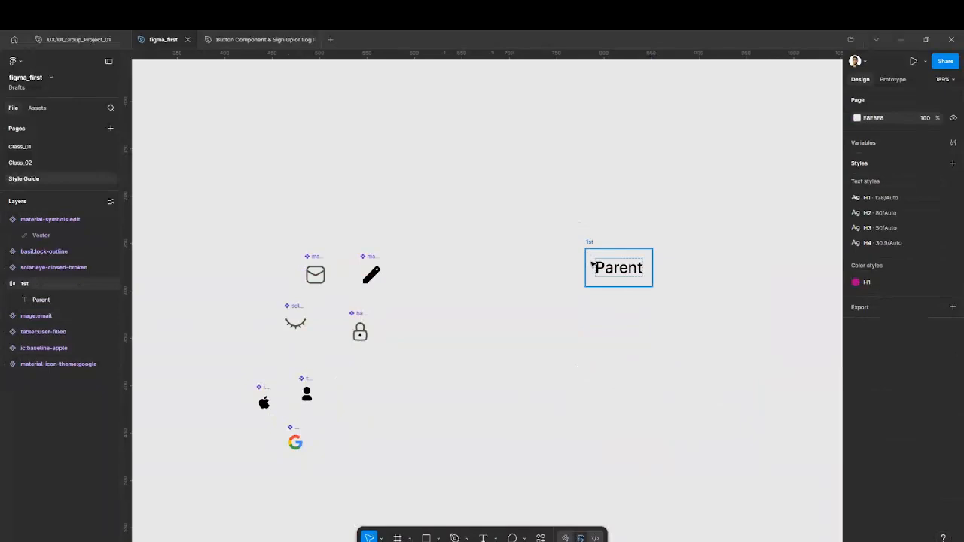
left_click(594, 266)
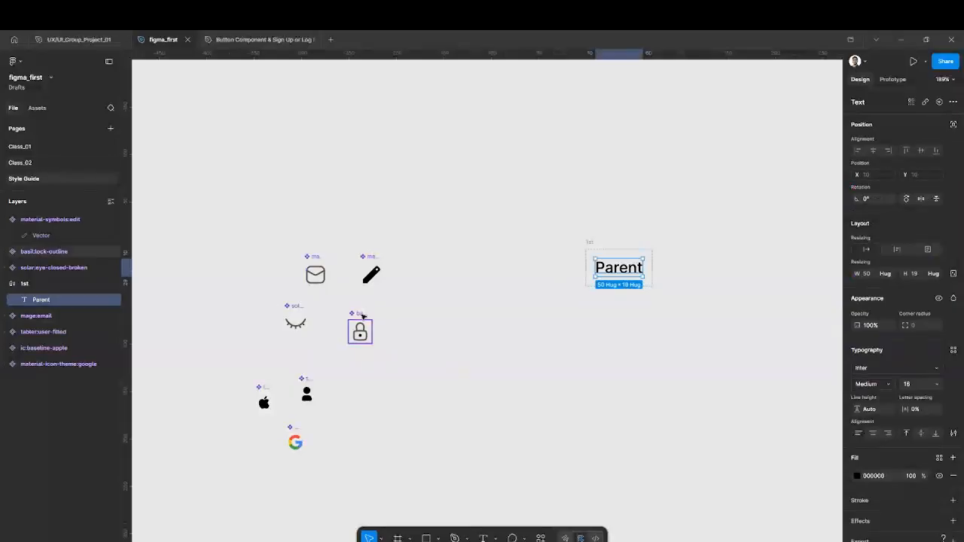
Move the lock component beside the closed-eye icon, and place a basil:lock-outline instance before the Parent text in the 1st frame.
left_click_drag(360, 325, 338, 311)
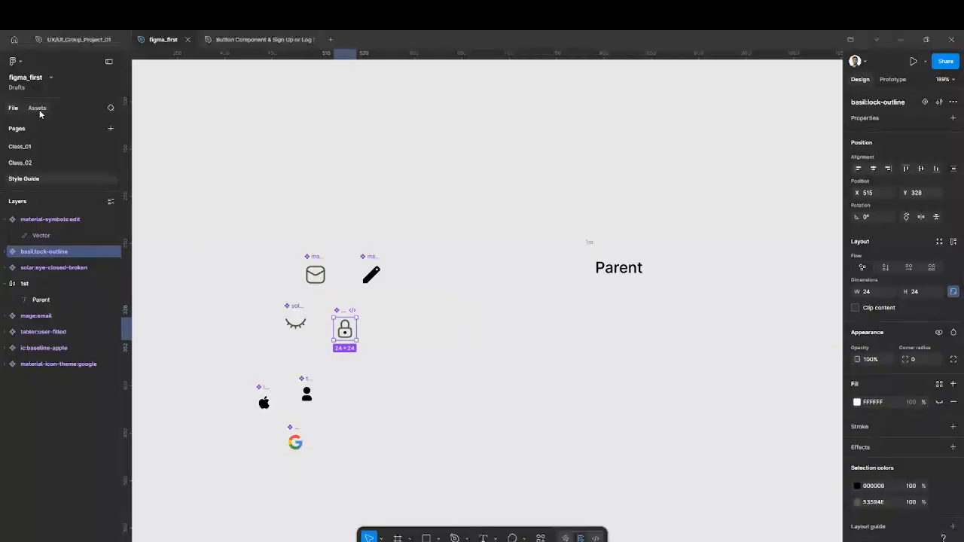
left_click(38, 109)
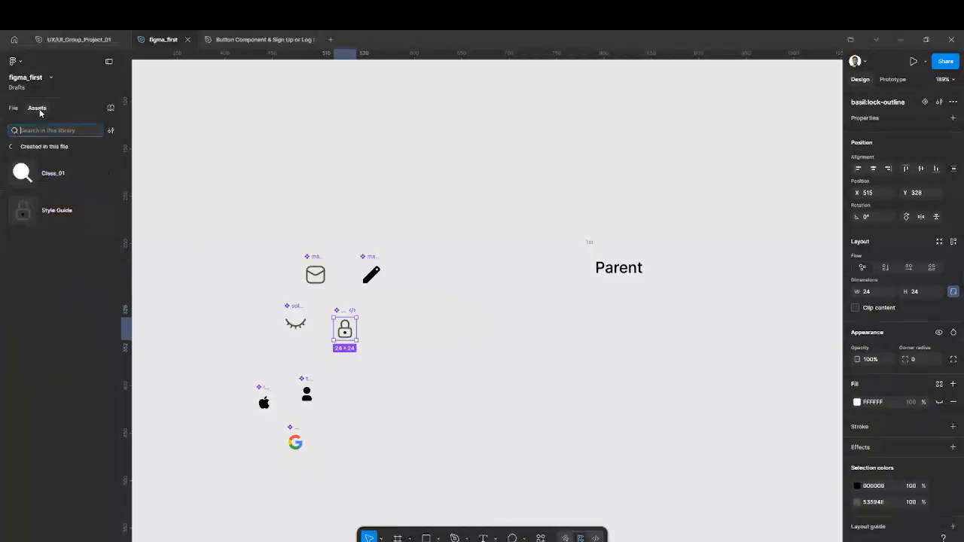
left_click(75, 211)
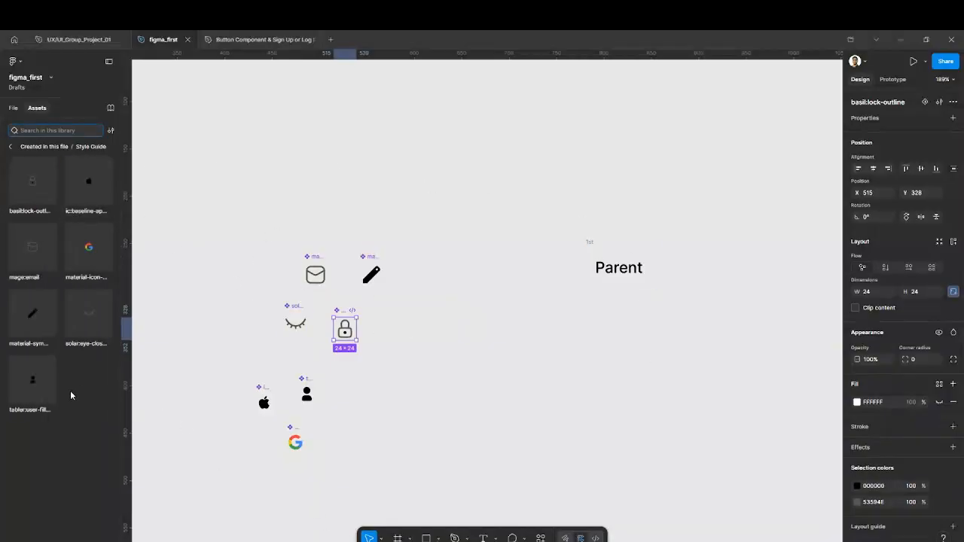
left_click(26, 194)
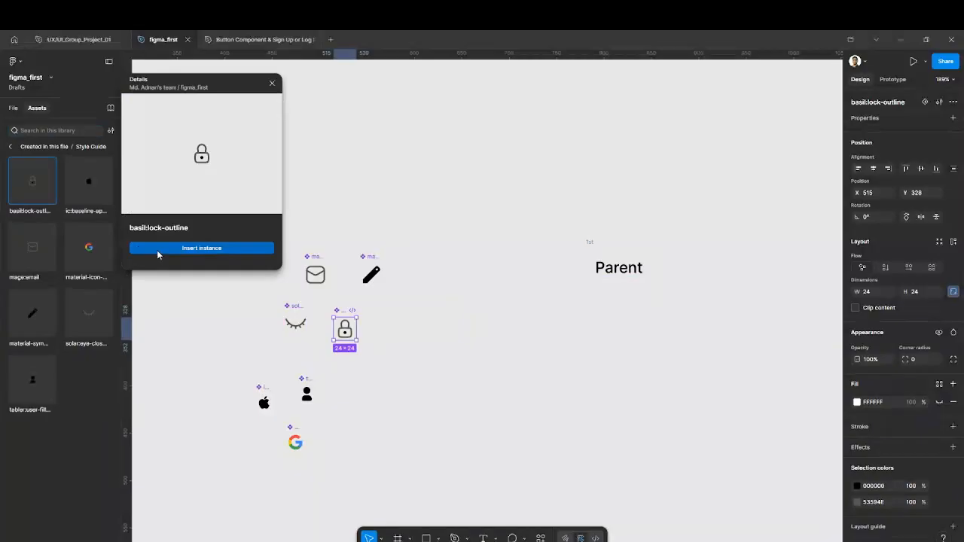
left_click(157, 254)
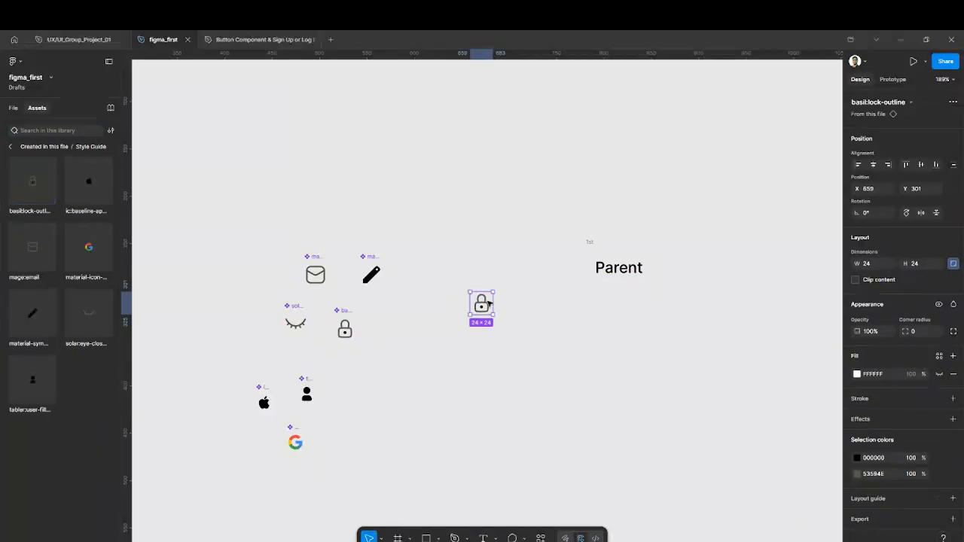
left_click_drag(487, 307, 589, 268)
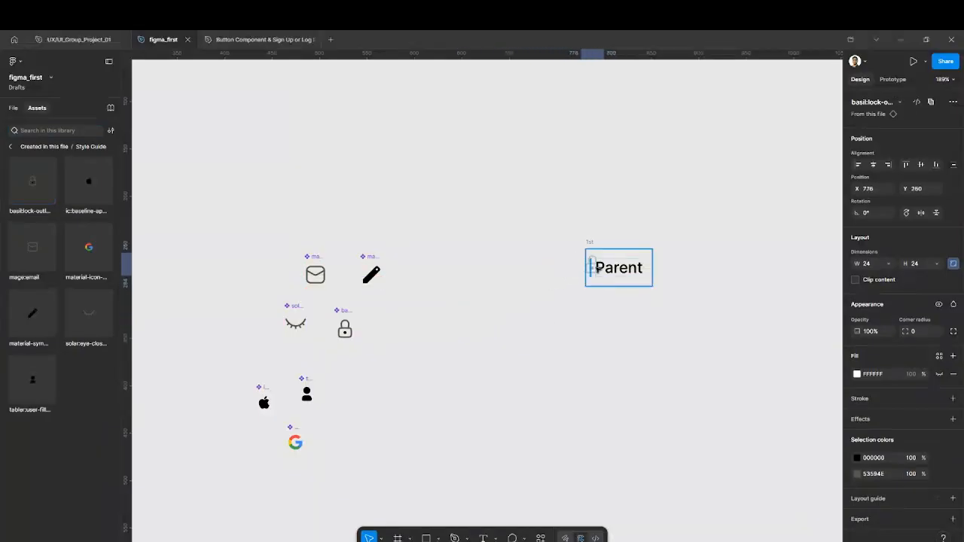
left_click(593, 243)
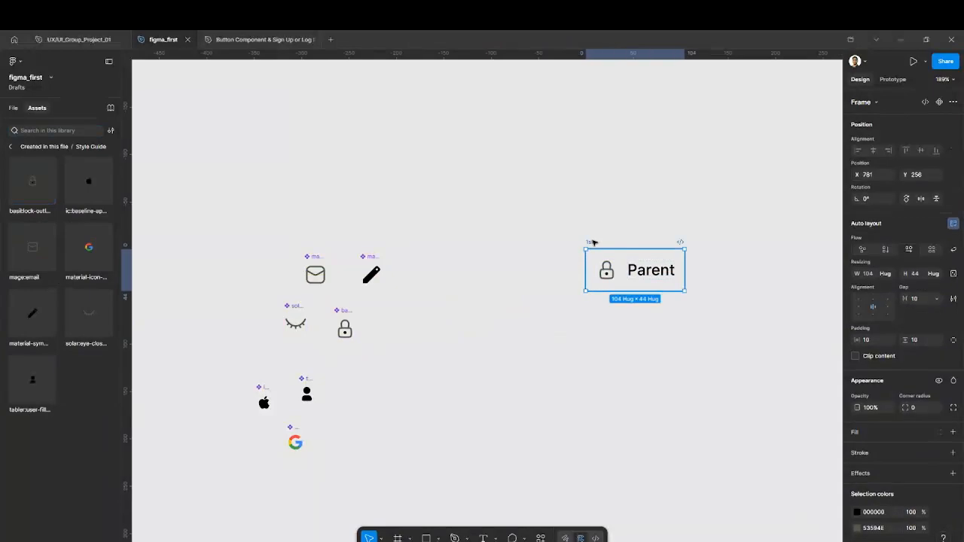
left_click(424, 329)
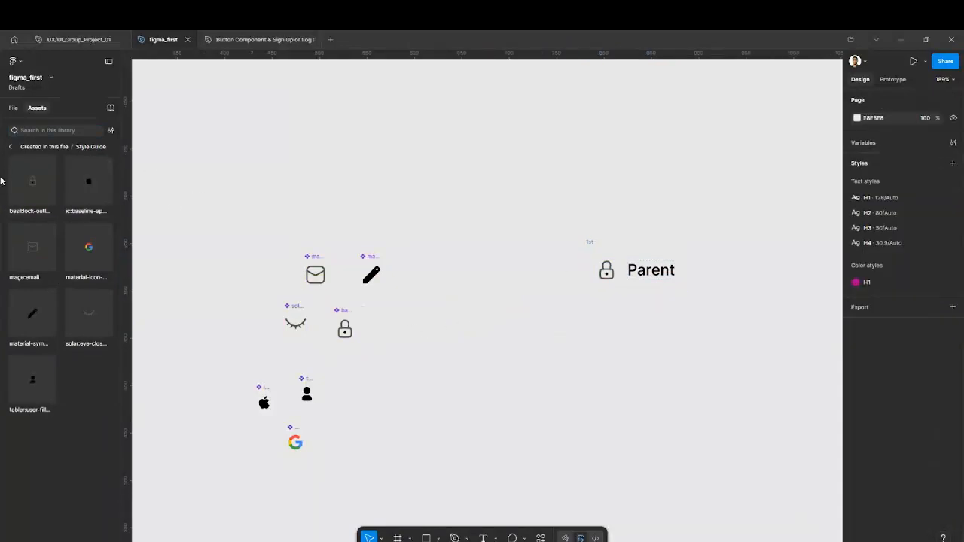
Insert a solar:eye-closed-broken instance after the 1st frame and wrap both in a horizontal auto layout frame.
left_click(89, 313)
left_click(183, 249)
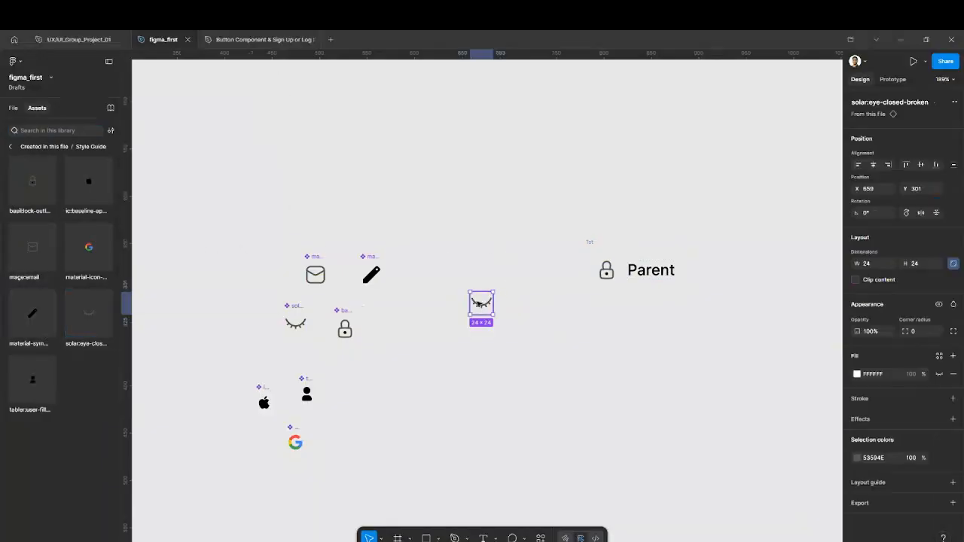
left_click_drag(480, 305, 728, 266)
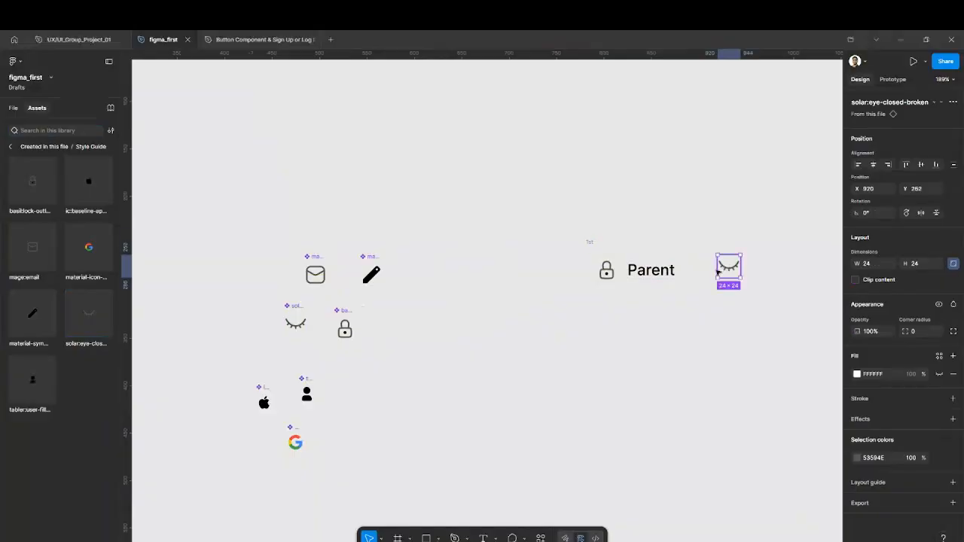
left_click(602, 247)
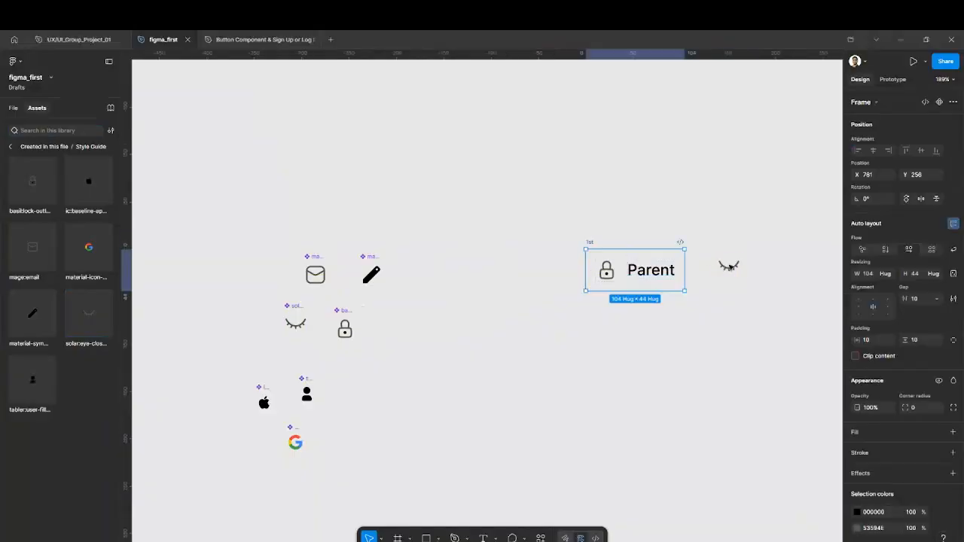
left_click(728, 268, "shift")
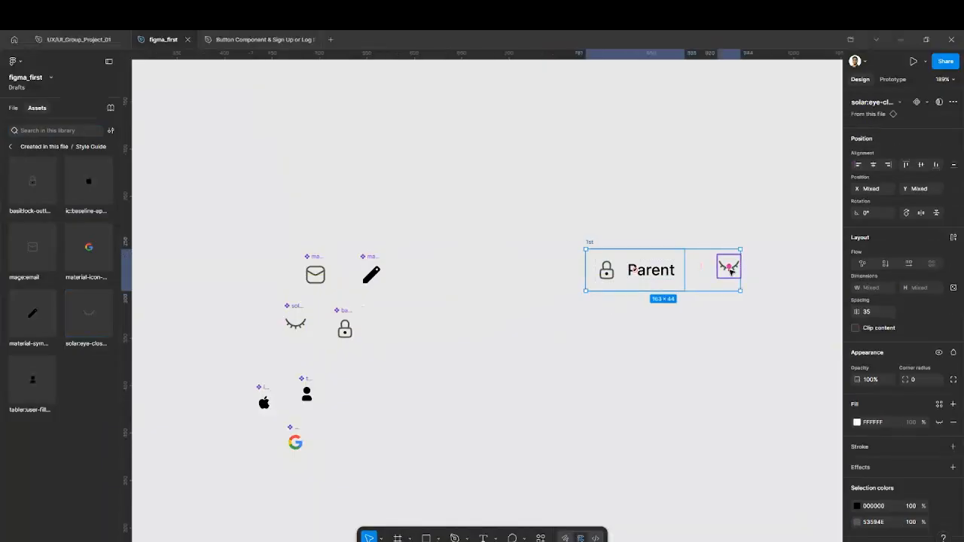
key("shift+a")
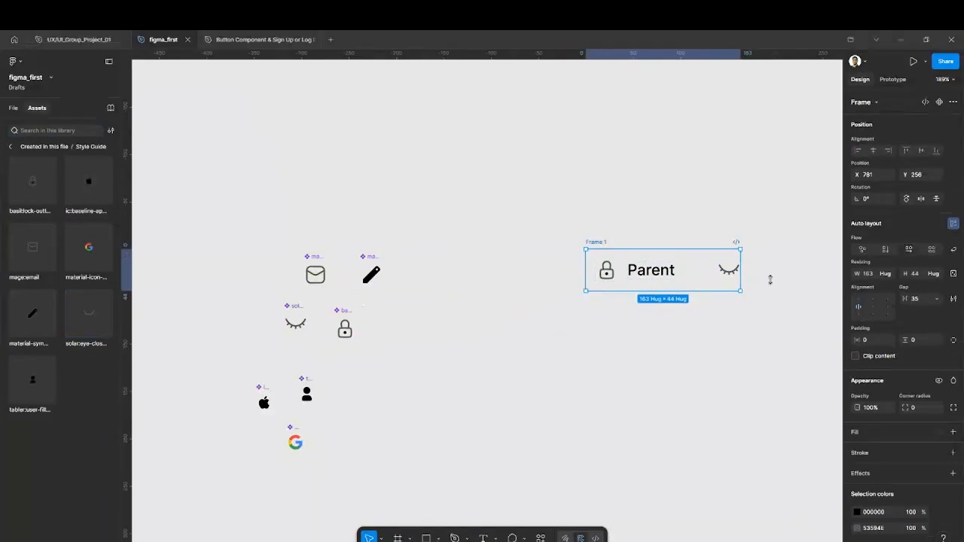
Set the auto layout gap of the outer frame to 140 and move the frame closer to the icon components.
scroll(711, 277, "down", 5)
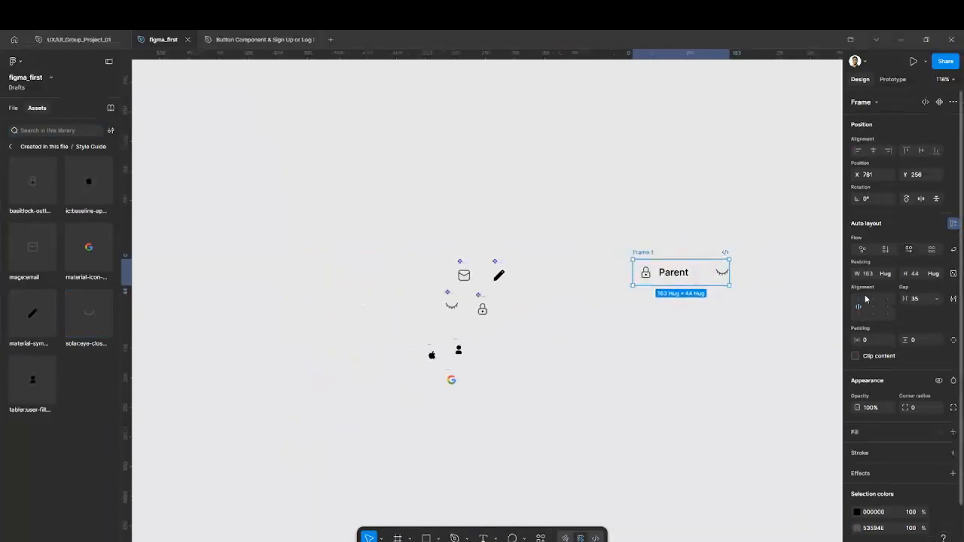
left_click_drag(905, 299, 587, 308)
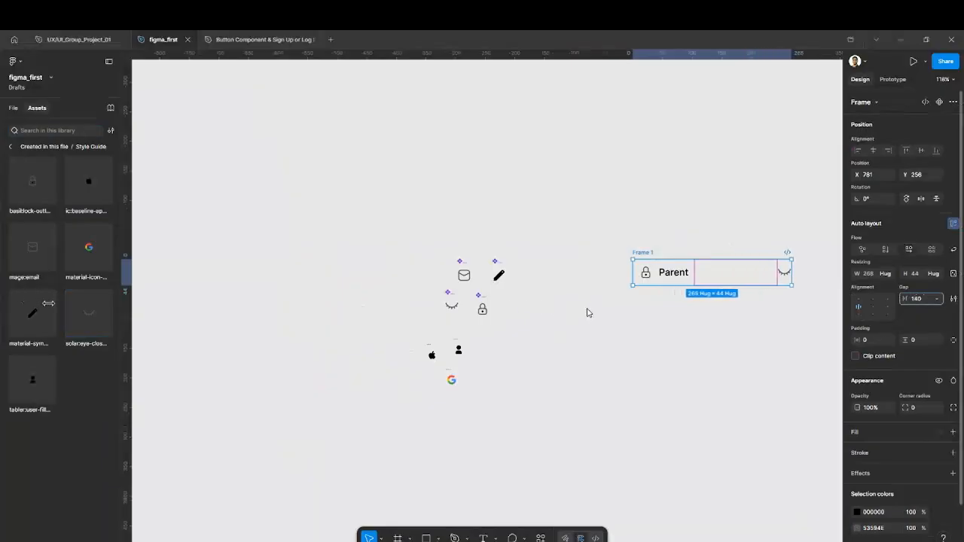
left_click_drag(639, 254, 586, 257)
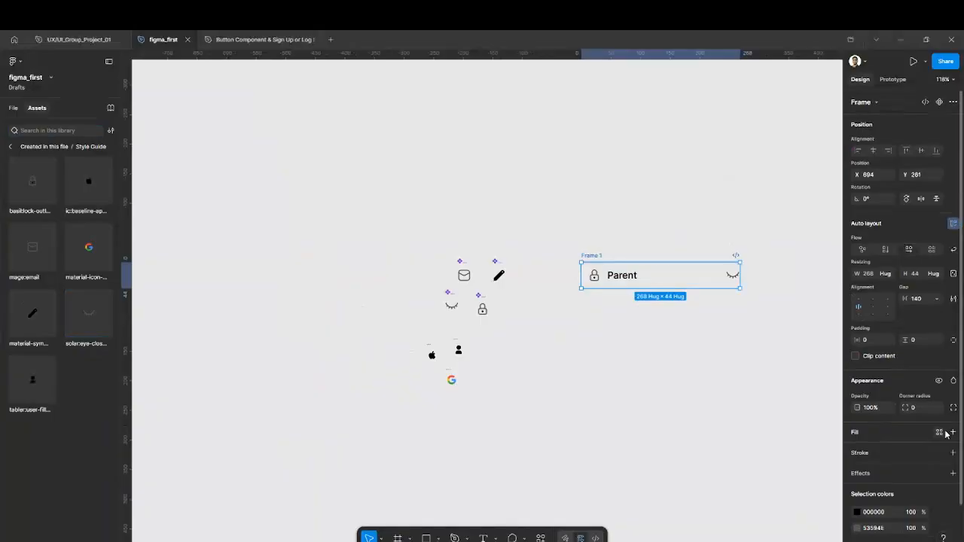
Add a 1 px inside stroke in grey 686868 around the outer input field frame.
left_click(953, 453)
left_click(856, 470)
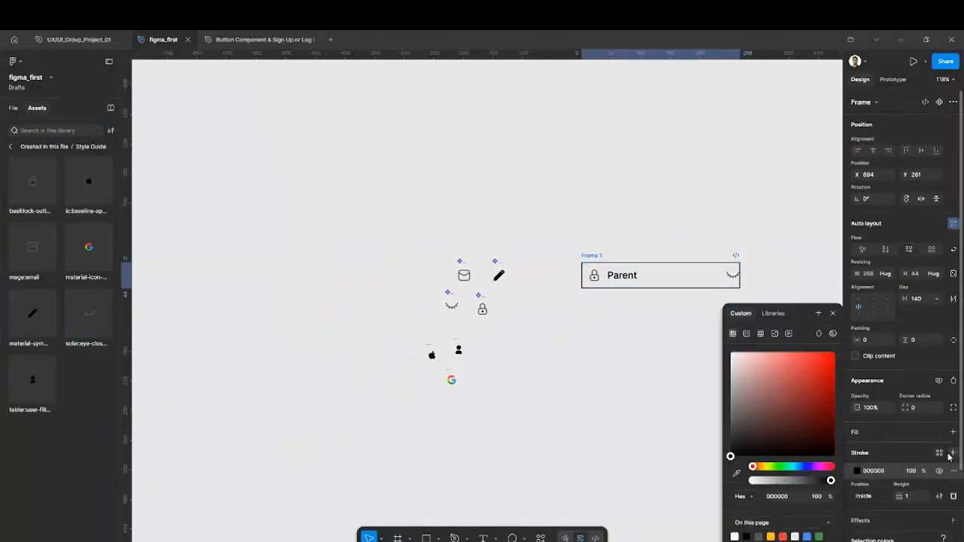
left_click_drag(736, 444, 716, 419)
left_click(714, 419)
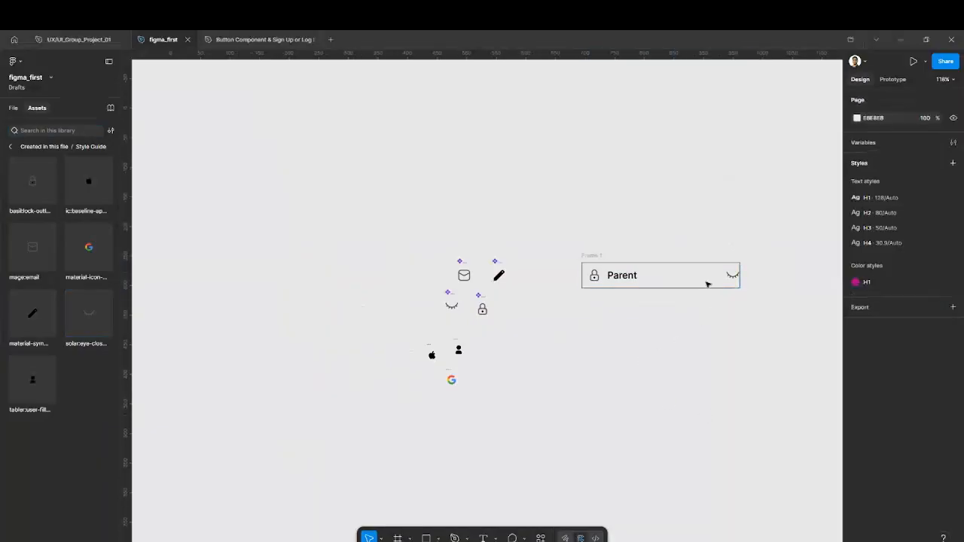
Set the input field frame's padding to 5 left, 25 right and 4 vertical, and its corner radius to 44.
left_click(596, 257)
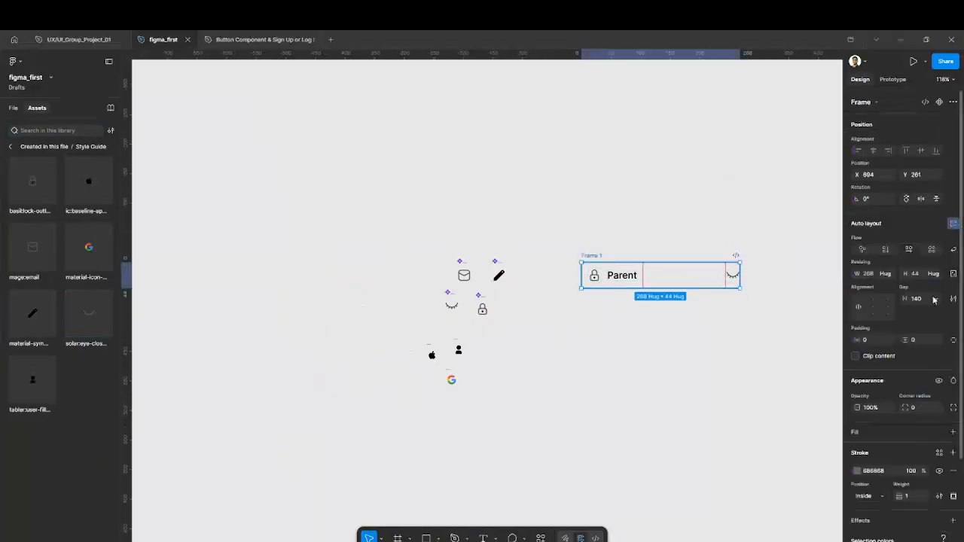
mouse_move(859, 339)
left_mouse_down()
mouse_move(490, 308)
mouse_move(844, 347)
left_mouse_up()
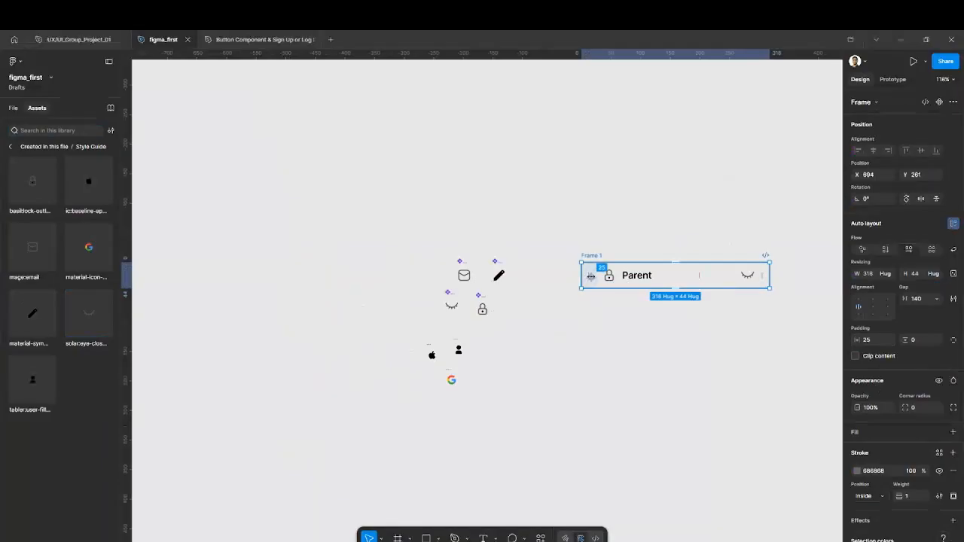
left_click_drag(593, 275, 577, 275)
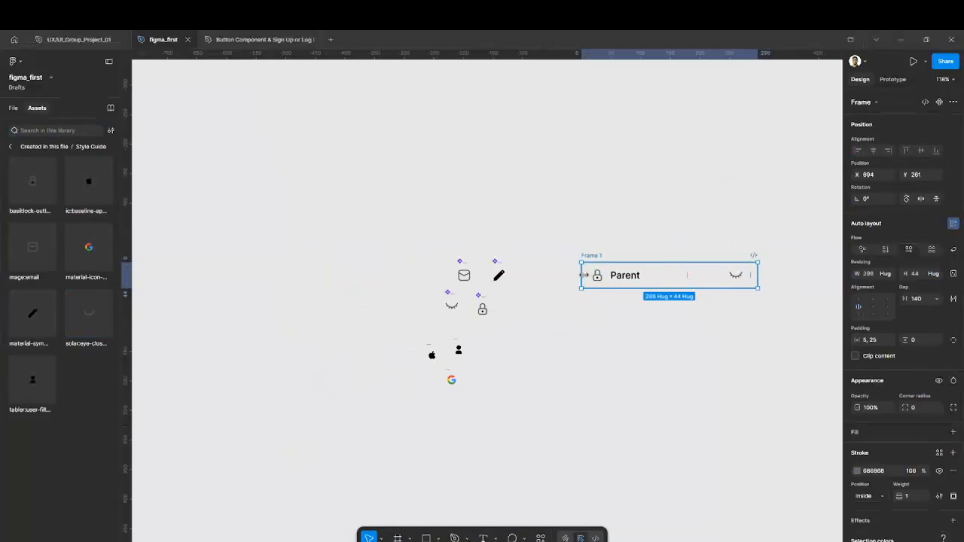
left_click_drag(908, 340, 911, 339)
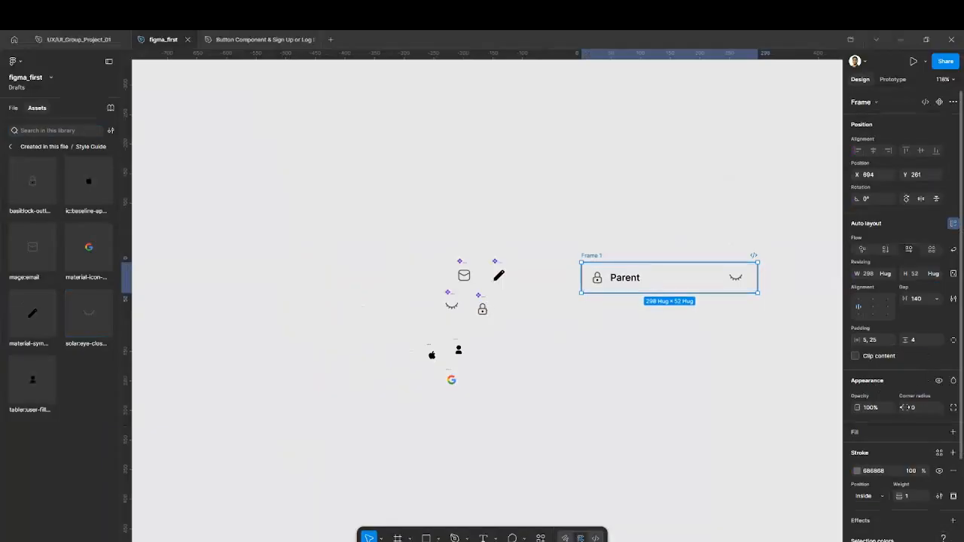
left_click_drag(902, 407, 935, 407)
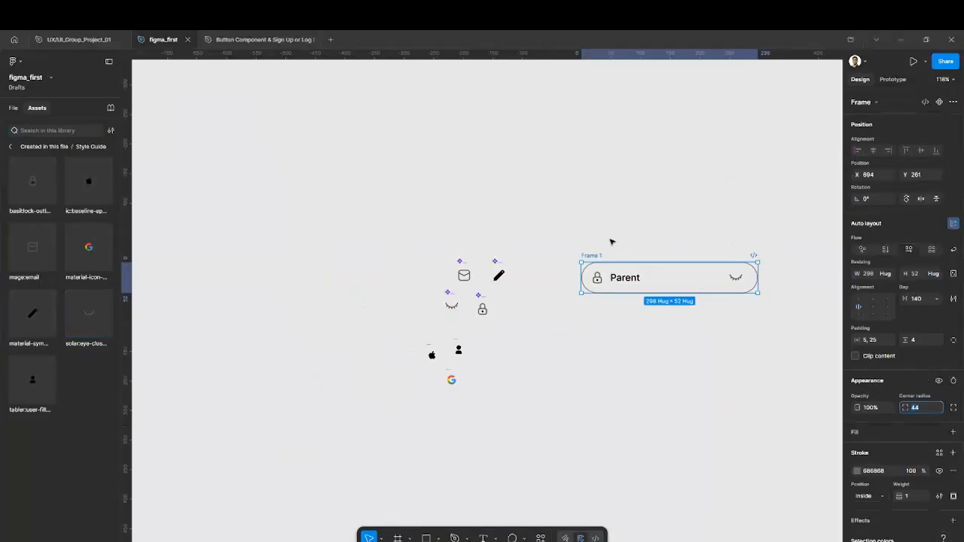
Move the input field frame up to about X 641, Y 141, and shift all seven icon components away from it.
left_click_drag(594, 256, 559, 187)
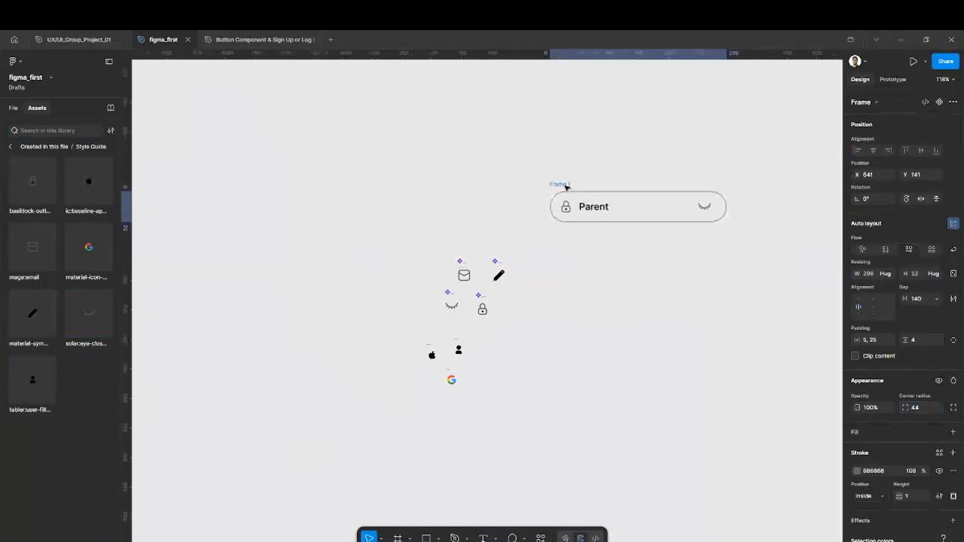
left_click(678, 162)
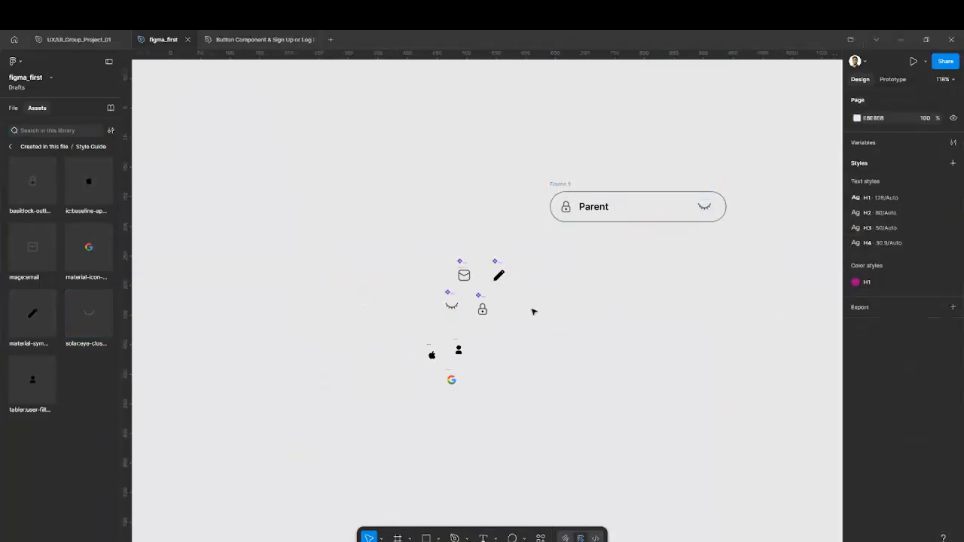
left_click_drag(551, 396, 393, 242)
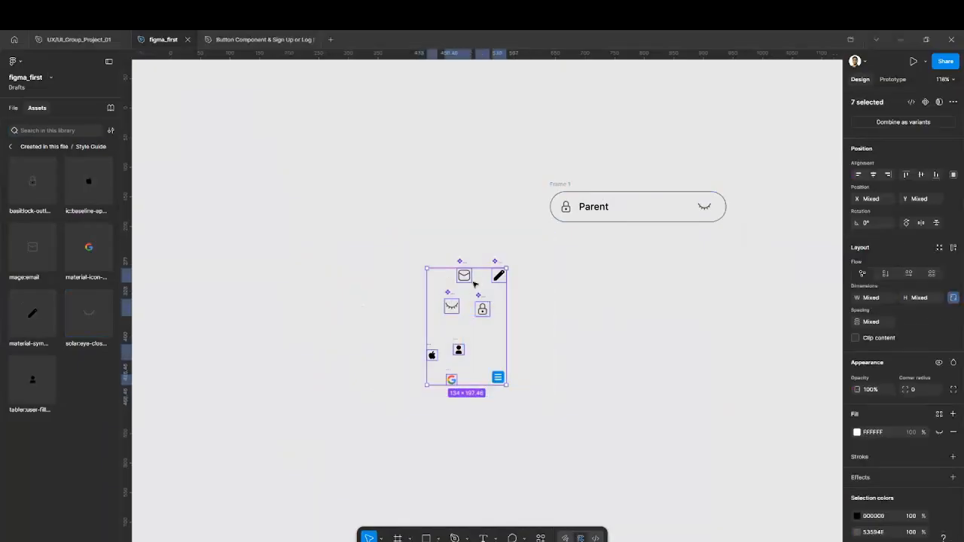
left_click_drag(467, 276, 374, 256)
key("Escape")
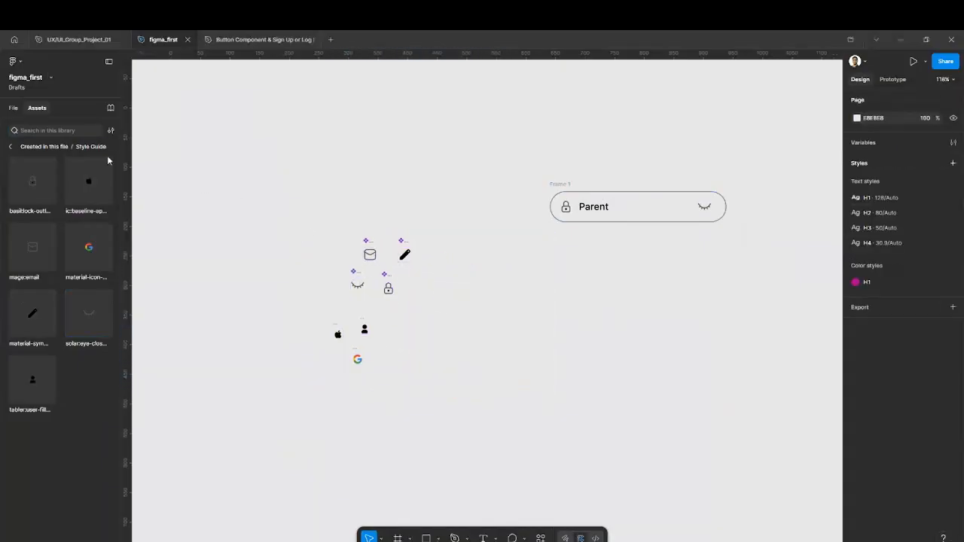
Browse the Style Guide components in the file's assets and compare them with the icons on the canvas.
left_click(13, 107)
left_click(44, 111)
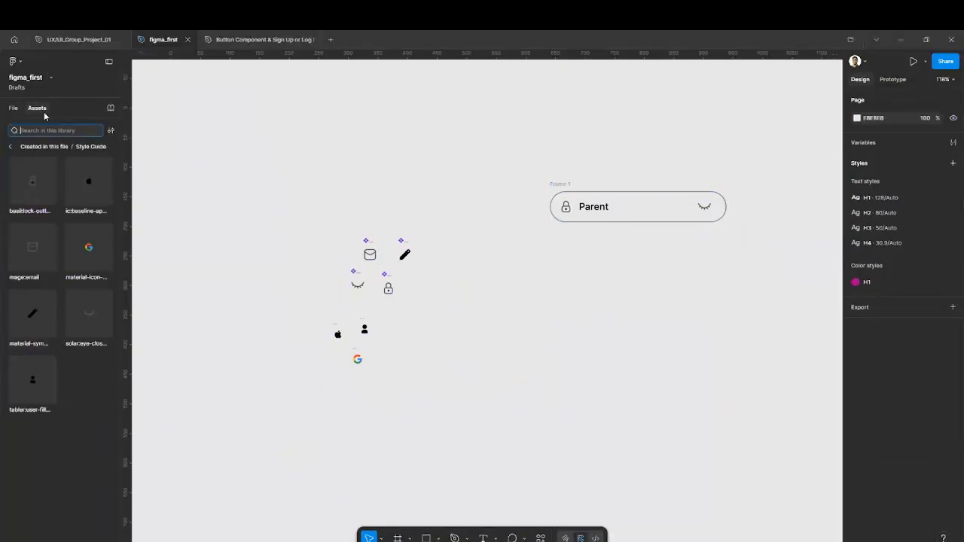
left_click(10, 147)
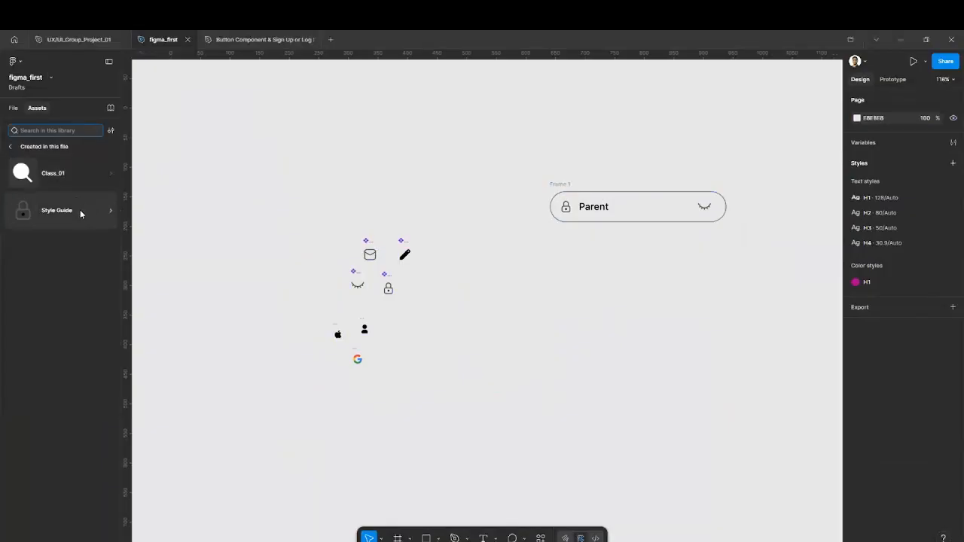
left_click(58, 211)
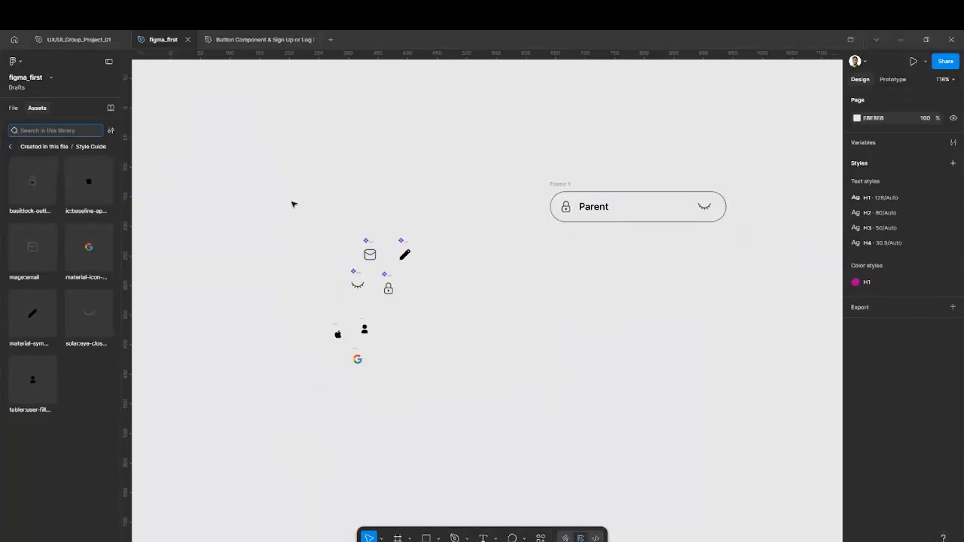
left_click_drag(294, 203, 433, 406)
left_click(503, 378)
Turn the input field frame into a component.
left_click(567, 185)
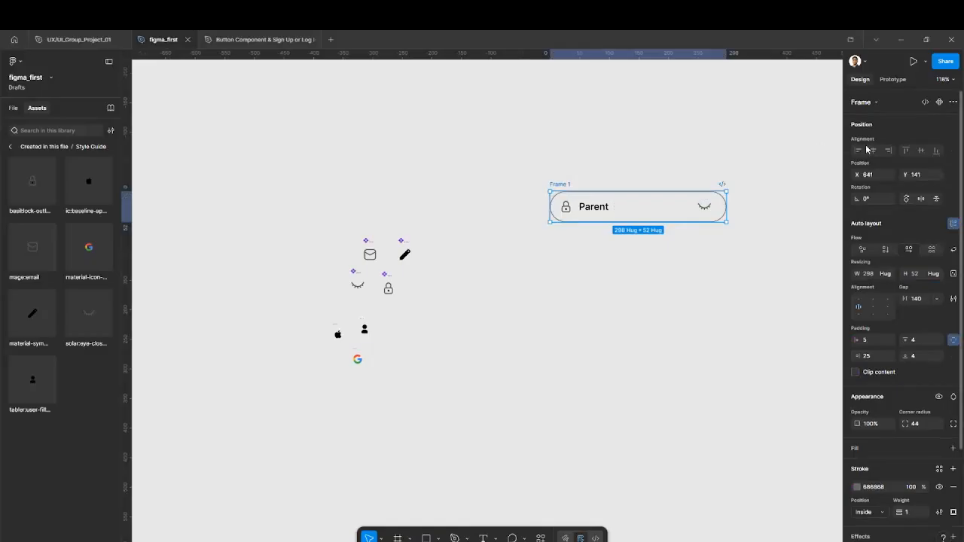
left_click(938, 102)
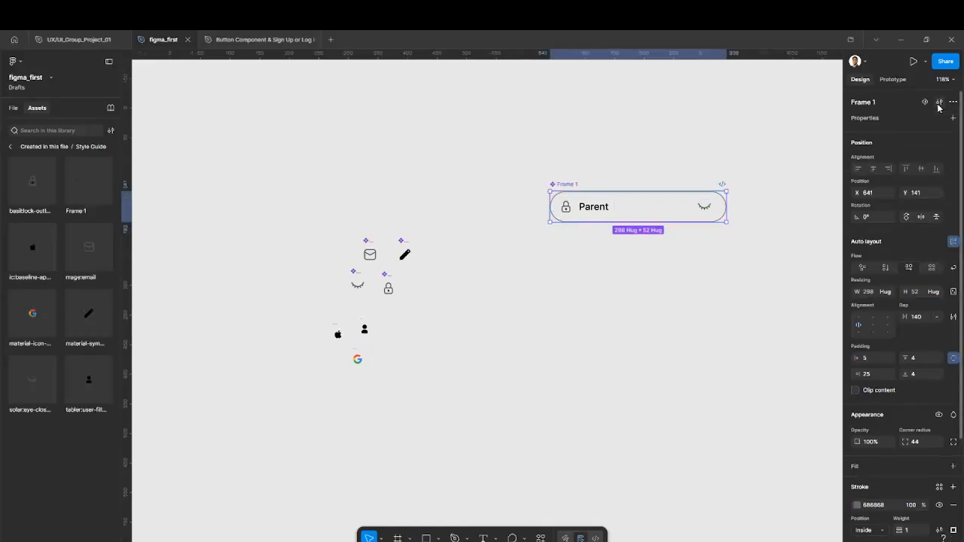
Start an instance swap property for the input field's lock icon and open the Style Guide components for choosing preferred instances.
left_click(566, 211)
left_click(566, 211)
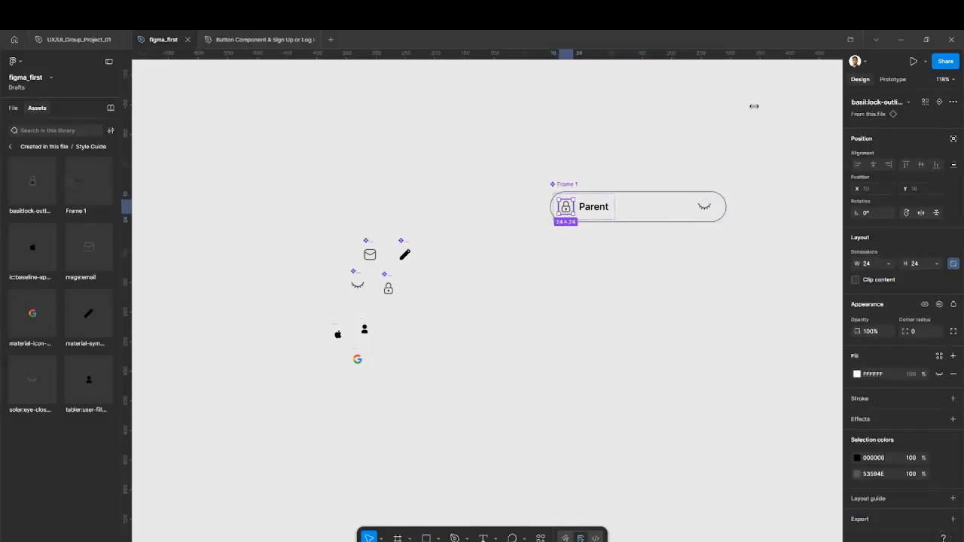
left_click(939, 103)
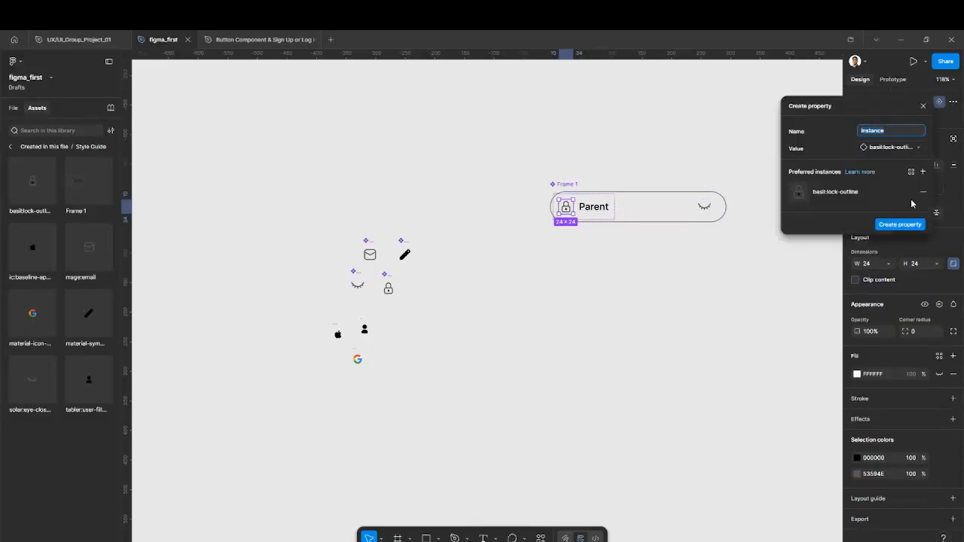
left_click(922, 173)
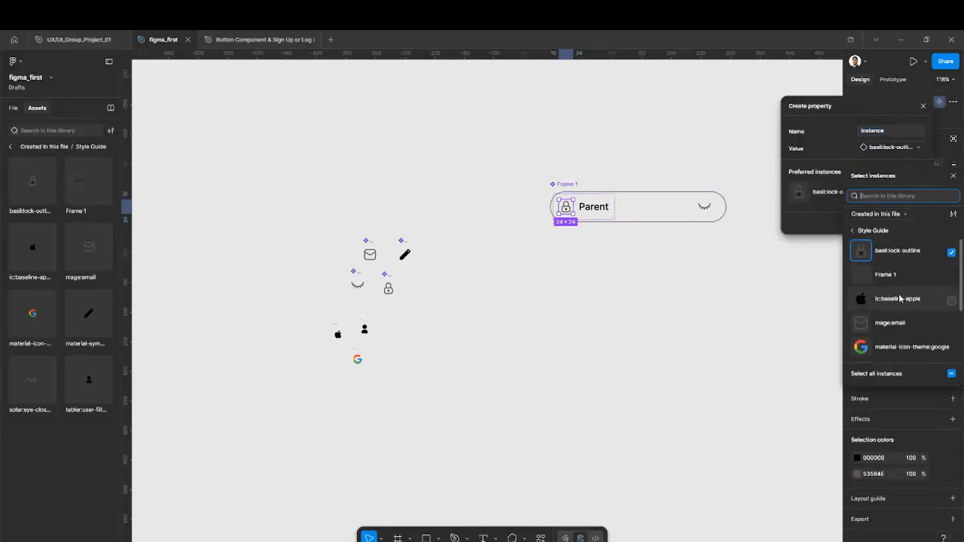
left_click(856, 235)
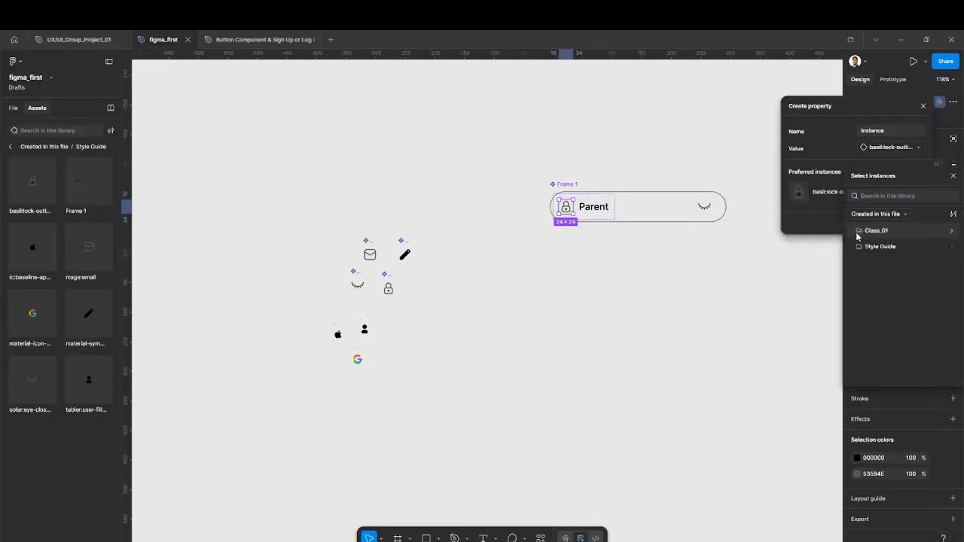
left_click(894, 249)
scroll(881, 324, "down", 2)
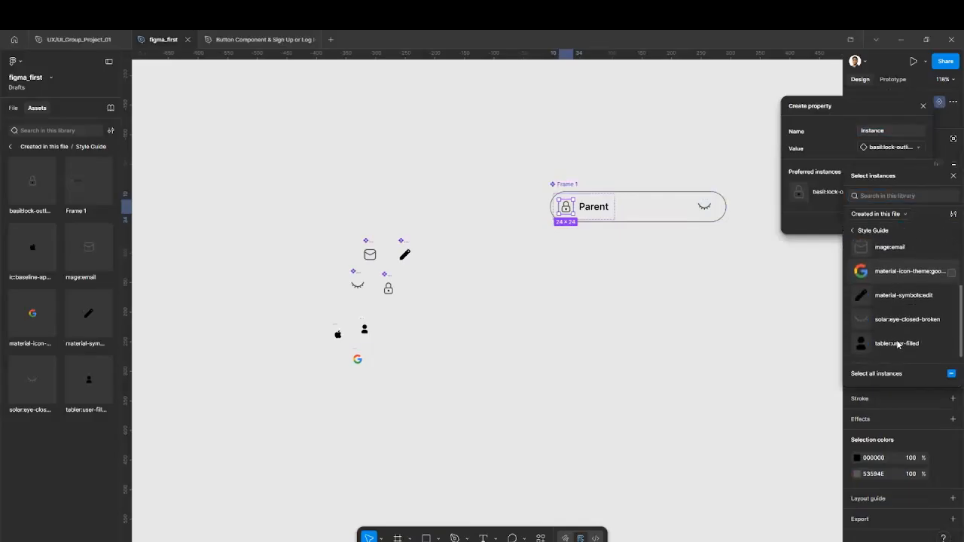
scroll(896, 301, "up", 2)
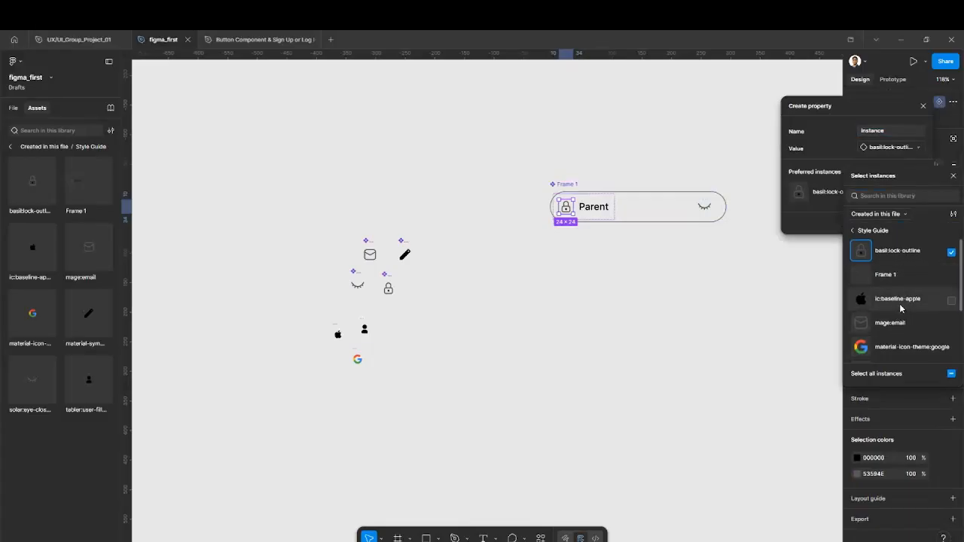
Add the email, closed-eye, edit, user-filled and apple icons as preferred instances for the lock icon, and create the property.
left_click(899, 302)
left_click(901, 323)
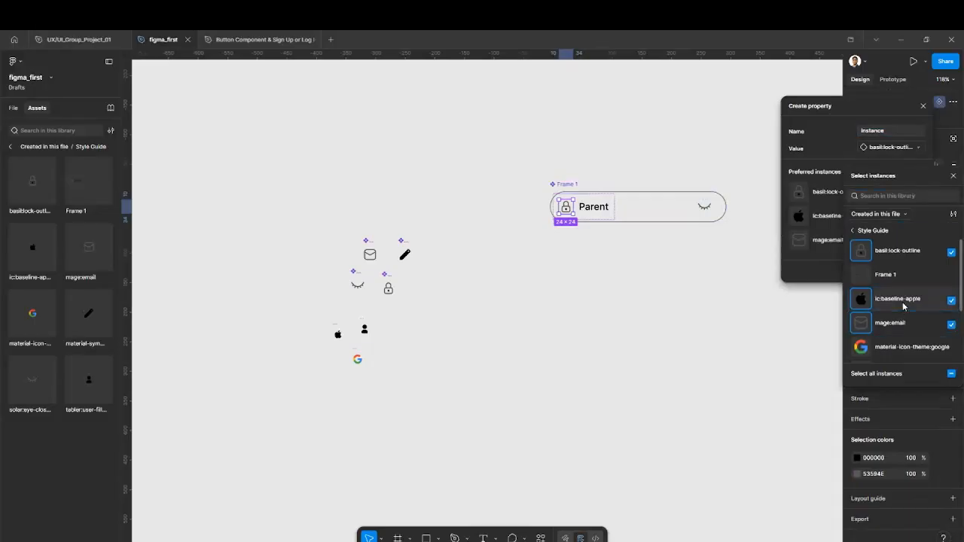
left_click(901, 301)
scroll(899, 305, "down", 3)
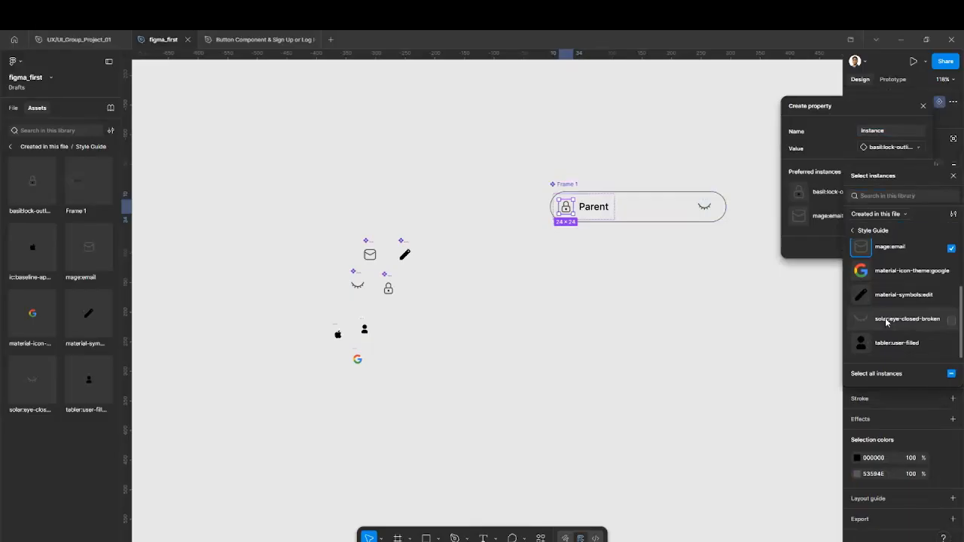
left_click(886, 320)
left_click(889, 295)
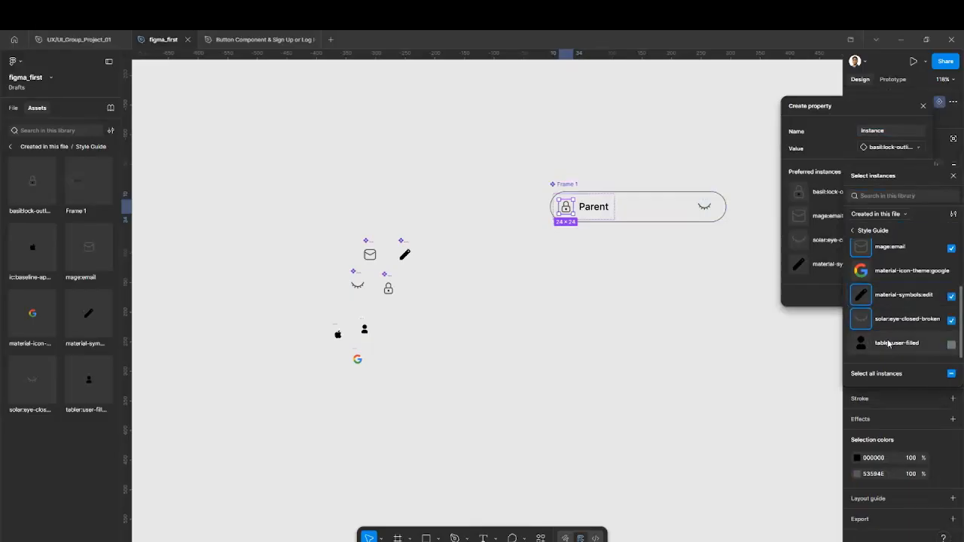
left_click(889, 341)
scroll(888, 336, "up", 1)
scroll(889, 335, "up", 1)
left_click(897, 295)
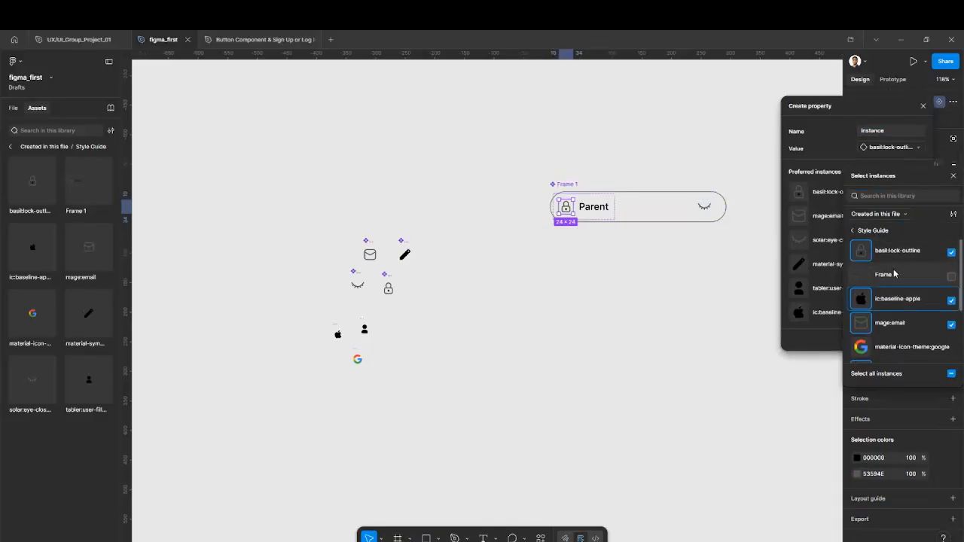
scroll(896, 301, "down", 3)
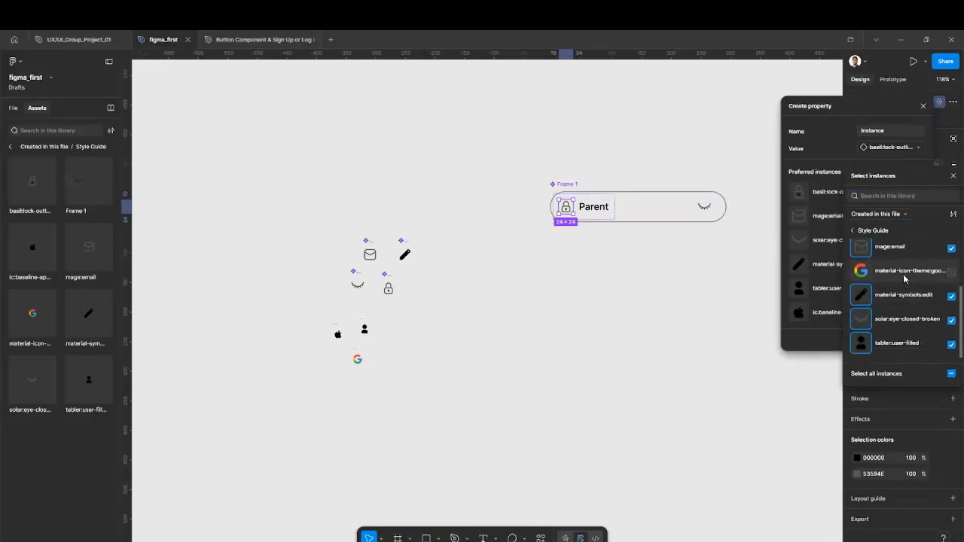
left_click(815, 341)
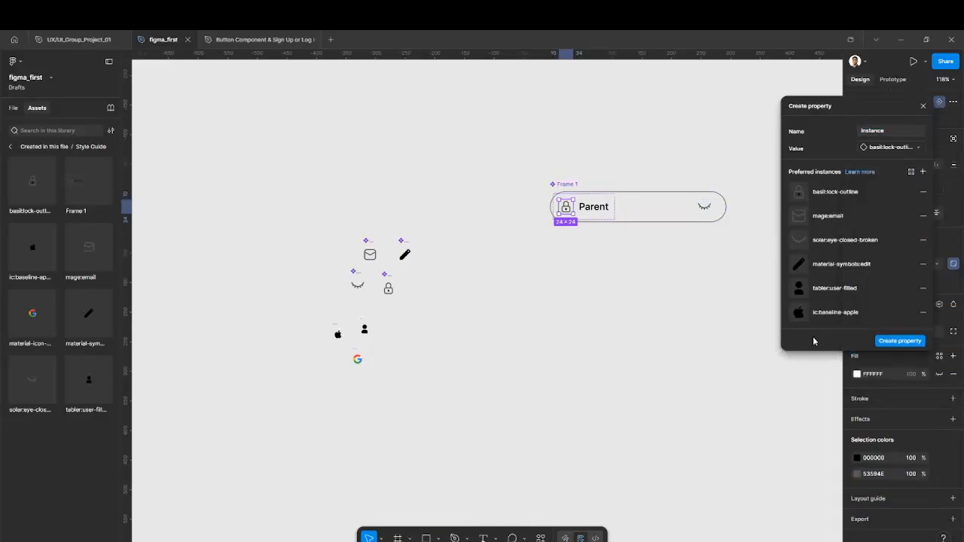
left_click(898, 341)
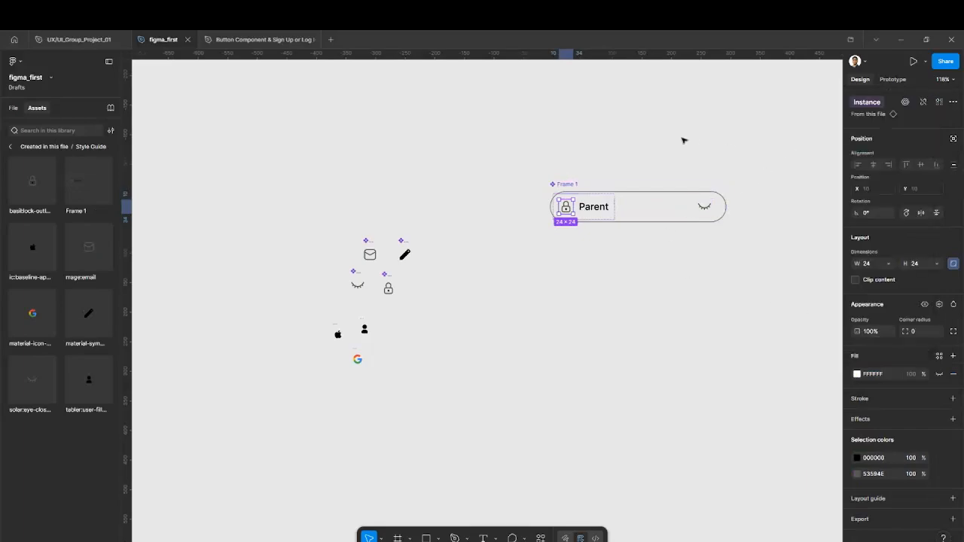
Start a new instance swap property for the input field's closed-eye icon and open the selection of preferred instances.
left_click(681, 140)
left_click(703, 207)
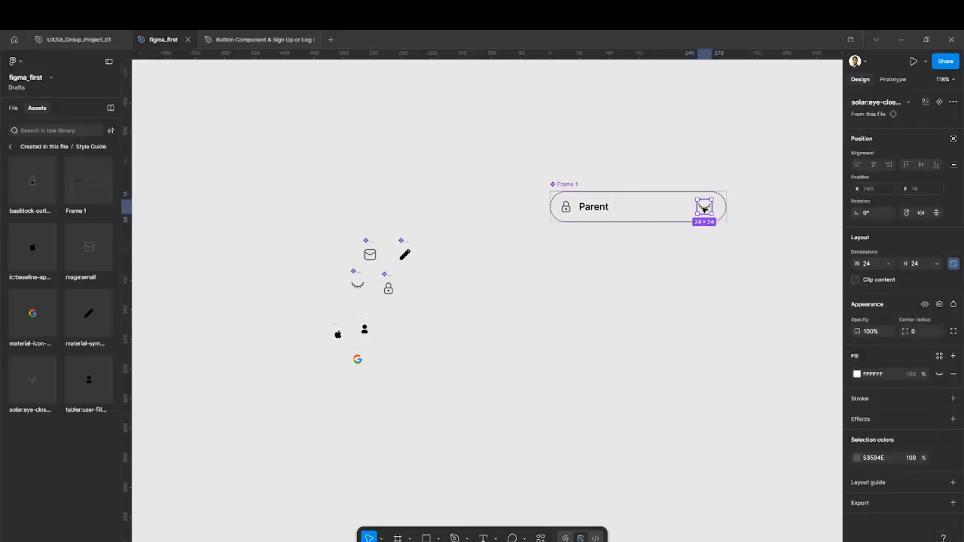
left_click(939, 102)
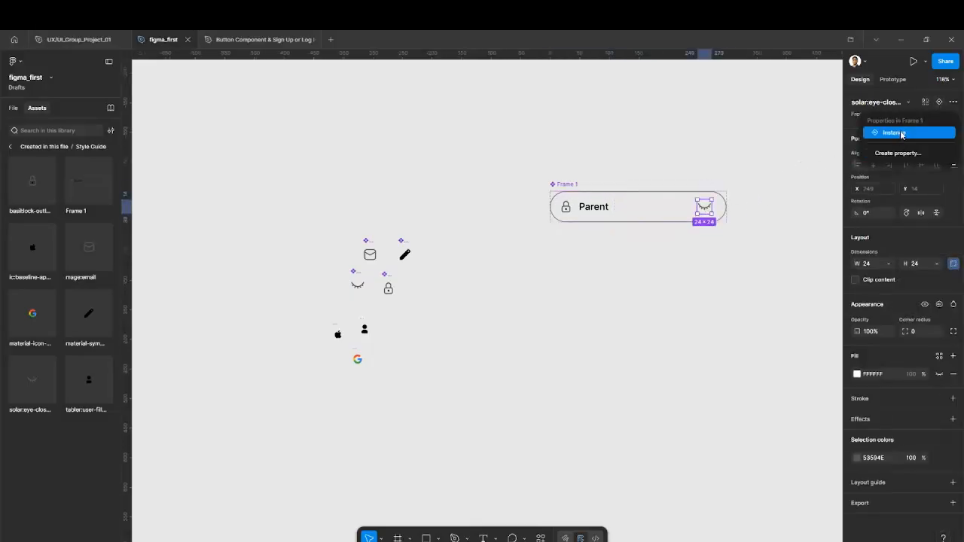
left_click(898, 153)
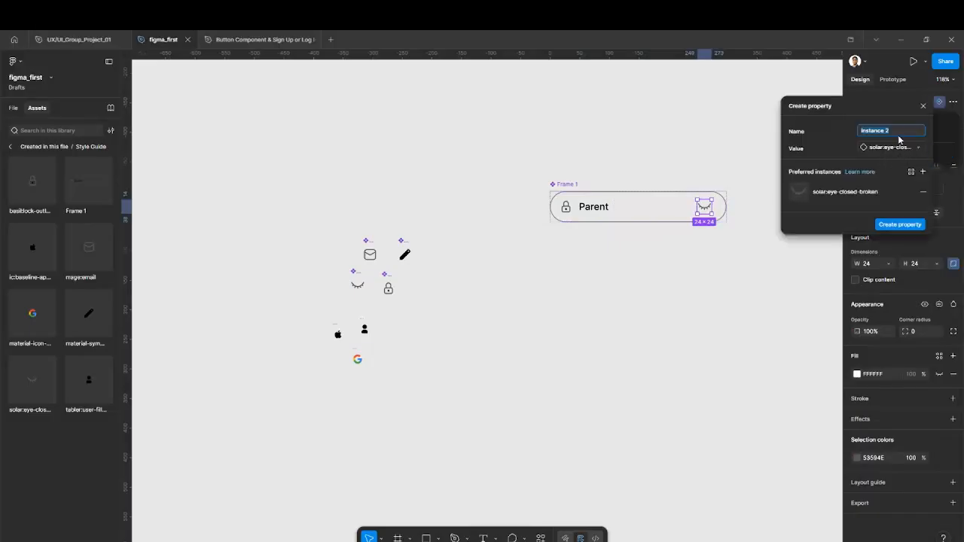
left_click(923, 172)
Add the lock, Frame 1, apple, email, Google, edit and user-filled components as the closed-eye icon's preferred instances, and create the property.
left_click(907, 251)
left_click(896, 274)
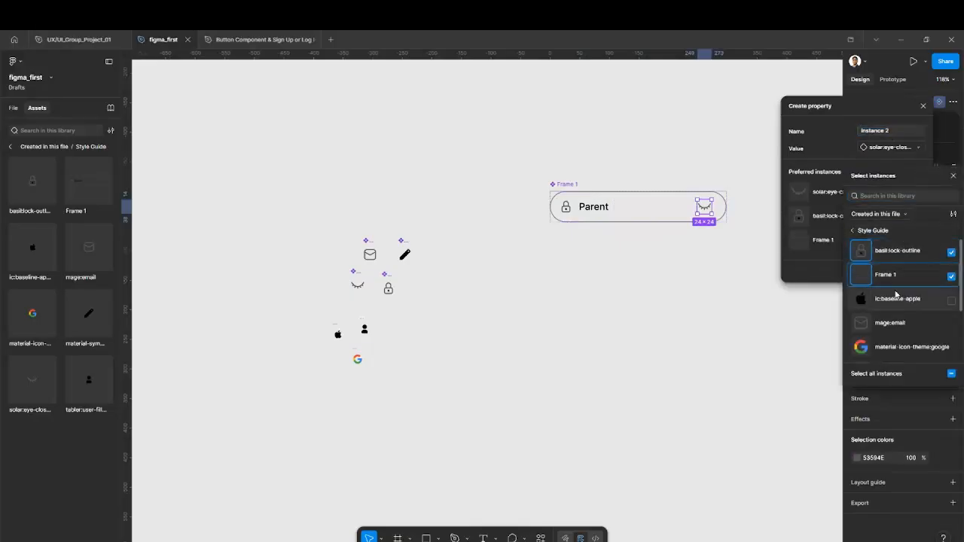
left_click(896, 299)
left_click(892, 332)
scroll(896, 316, "down", 2)
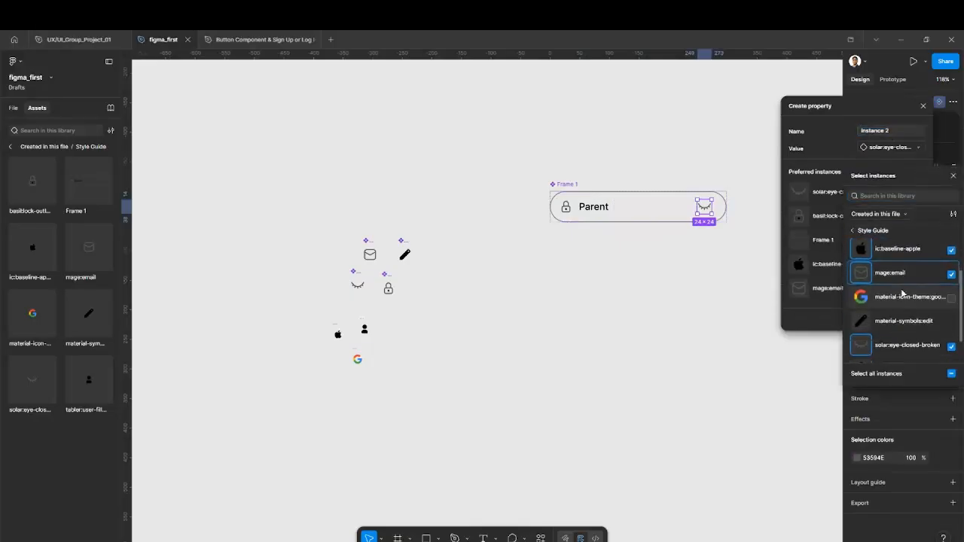
left_click(901, 296)
left_click(898, 323)
scroll(897, 331, "down", 1)
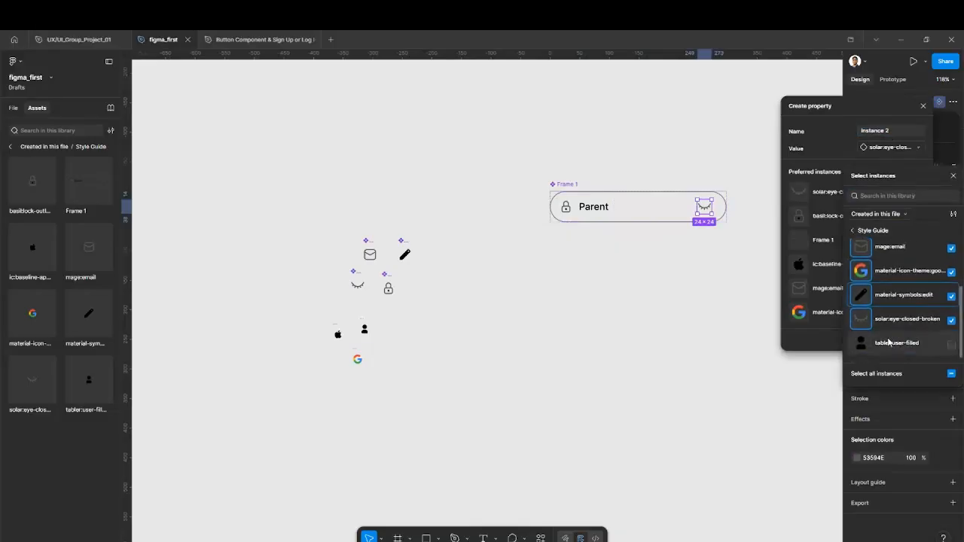
left_click(889, 344)
left_click(833, 341)
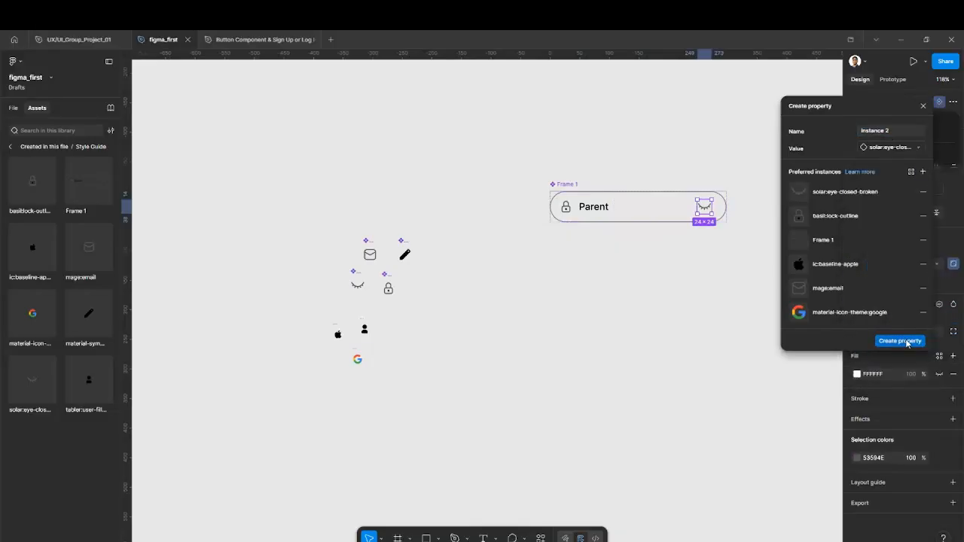
left_click(906, 341)
Undo the creation of the closed-eye icon's instance swap property.
left_click(622, 160)
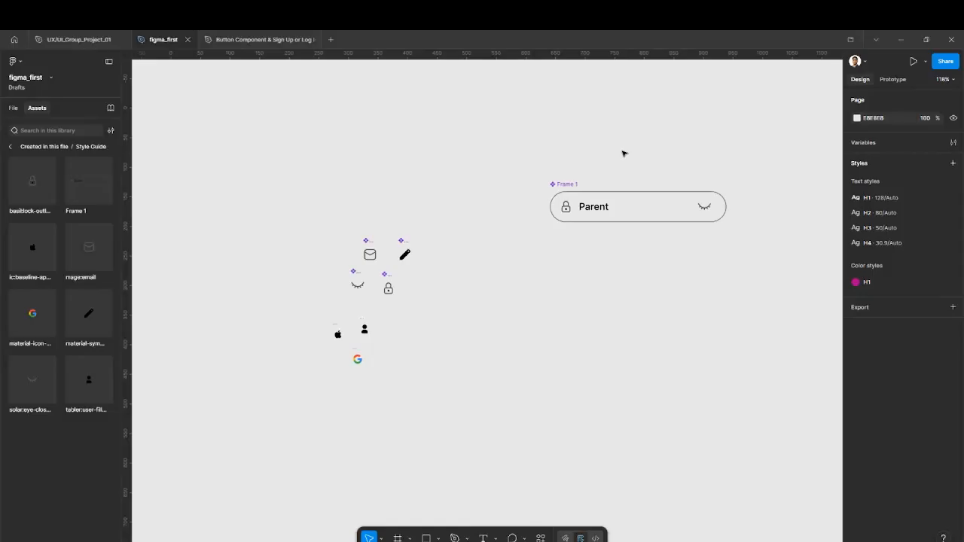
key("ctrl+z")
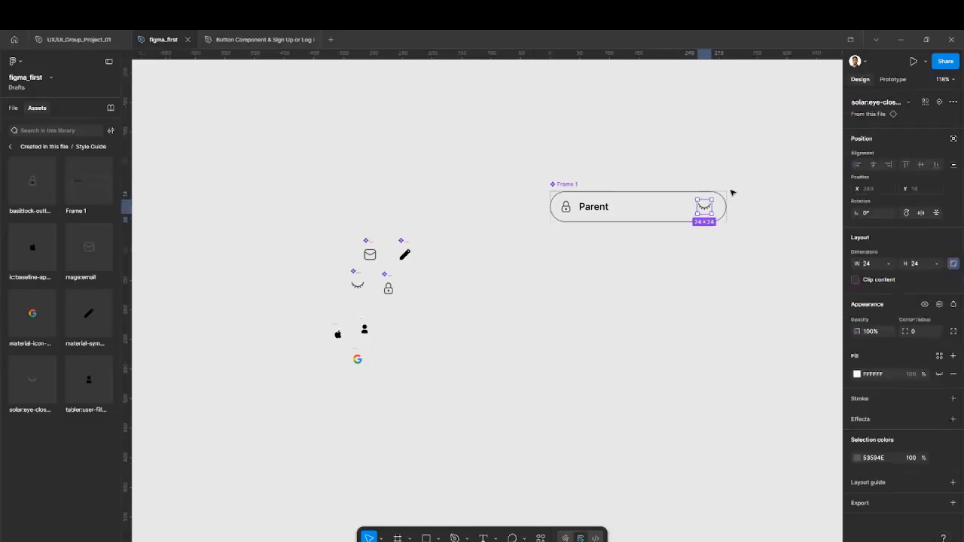
left_click(747, 153)
left_click(702, 207)
left_click(746, 165)
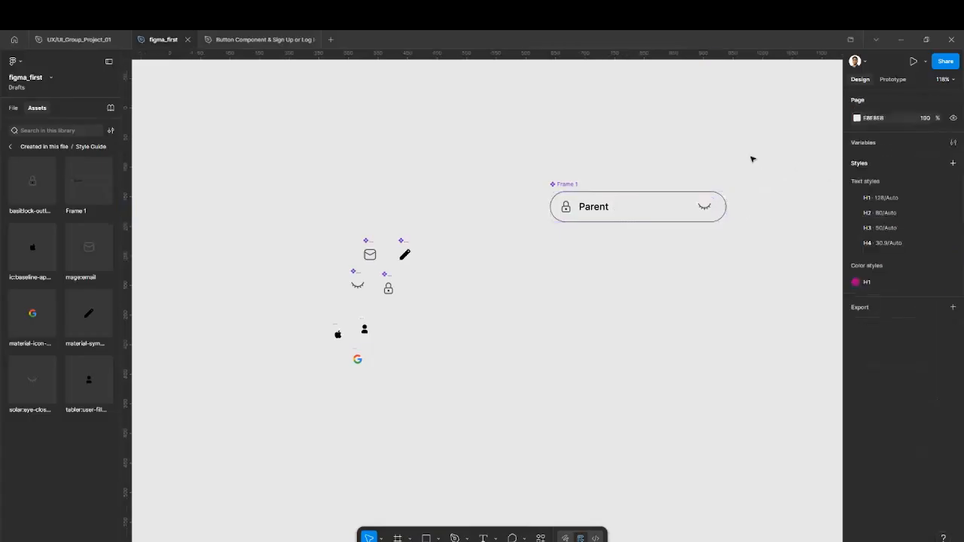
Start a separate instance swap property for the closed-eye icon again and open the list of components to prefer.
left_click(716, 203)
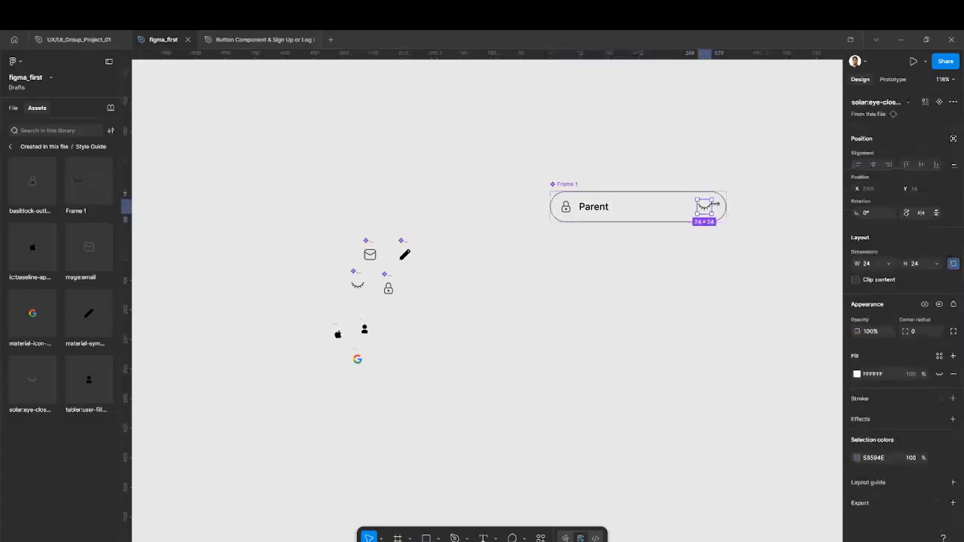
left_click(939, 106)
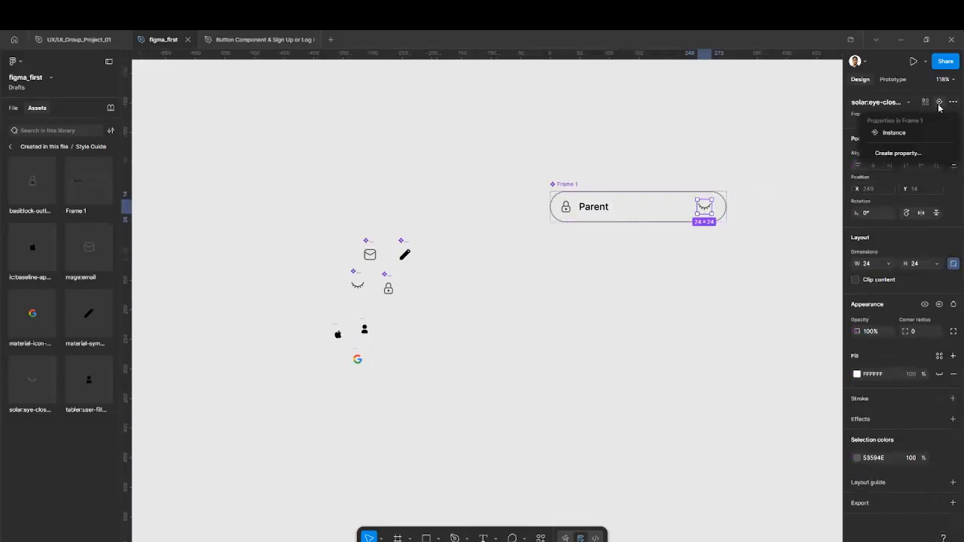
left_click(902, 159)
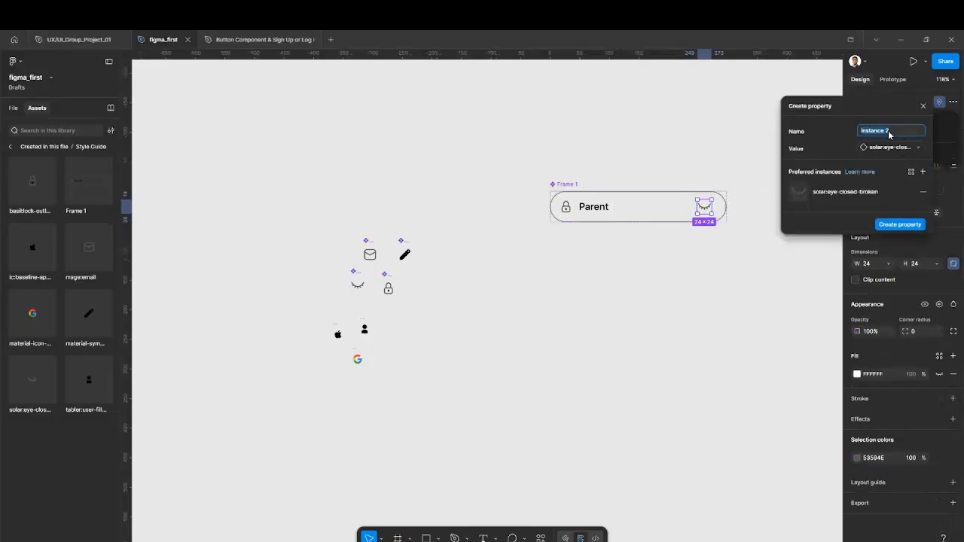
left_click(922, 172)
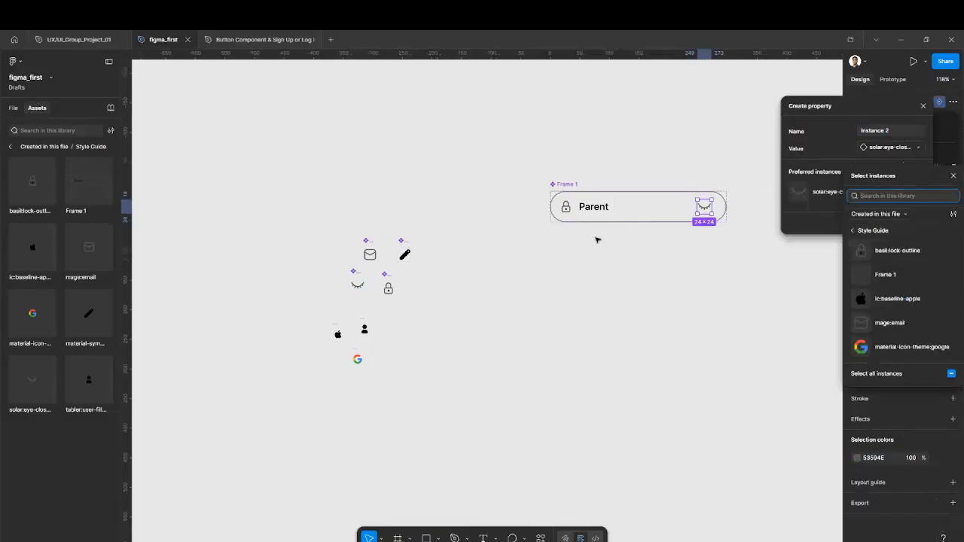
Choose the lock, Frame 1, apple, Google, edit, user-filled and email components as preferred instances, and create the closed-eye icon's property.
left_click(862, 253)
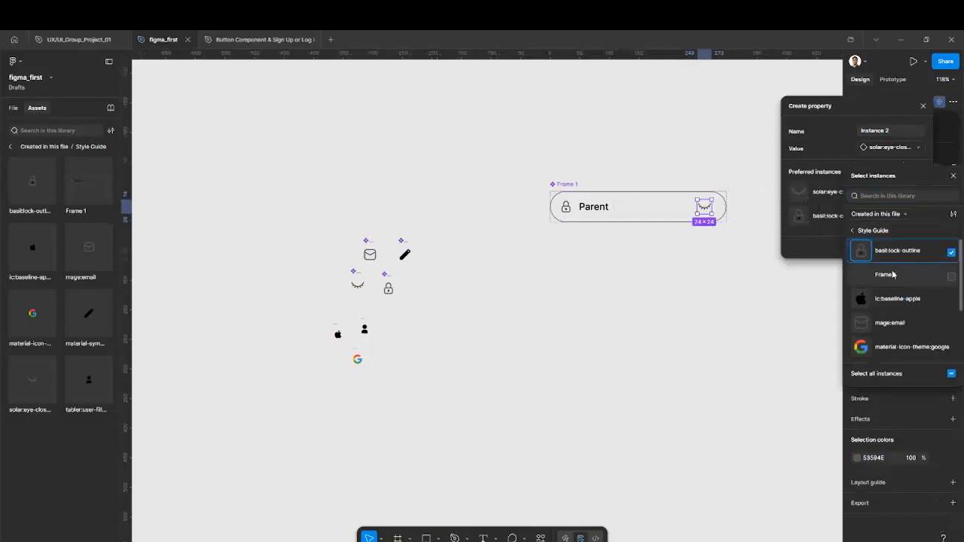
left_click(892, 274)
left_click(893, 300)
scroll(893, 300, "down", 2)
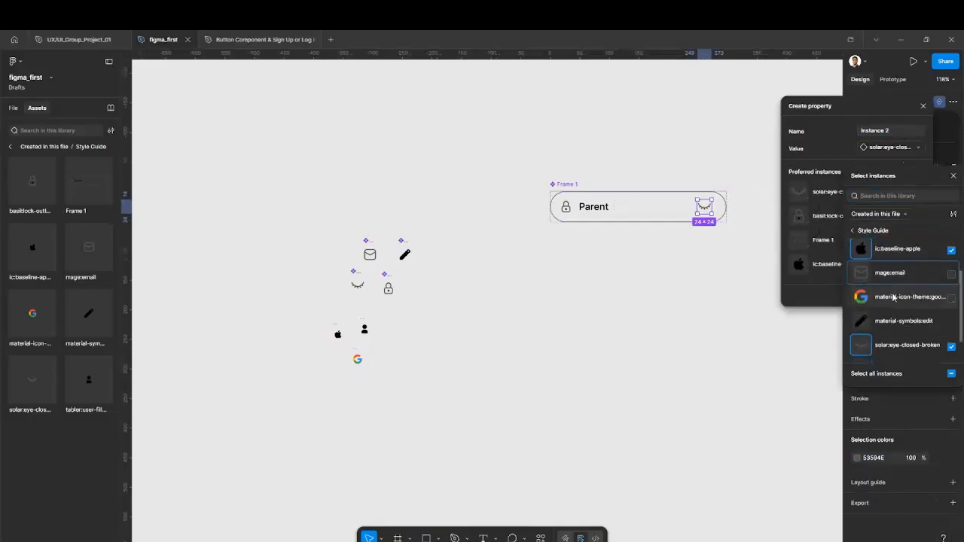
left_click(893, 297)
left_click(893, 321)
scroll(893, 324, "down", 1)
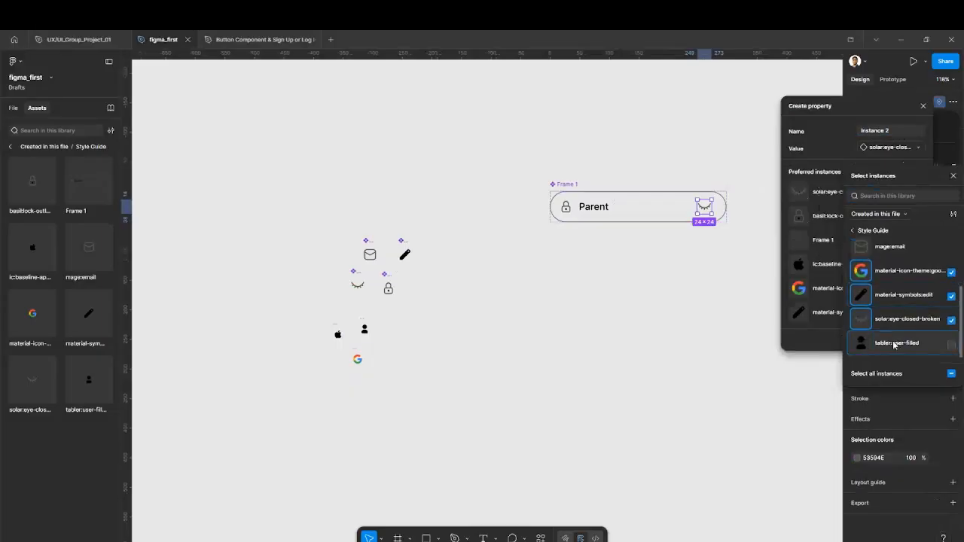
left_click(896, 251)
scroll(903, 306, "up", 1)
left_click(825, 346)
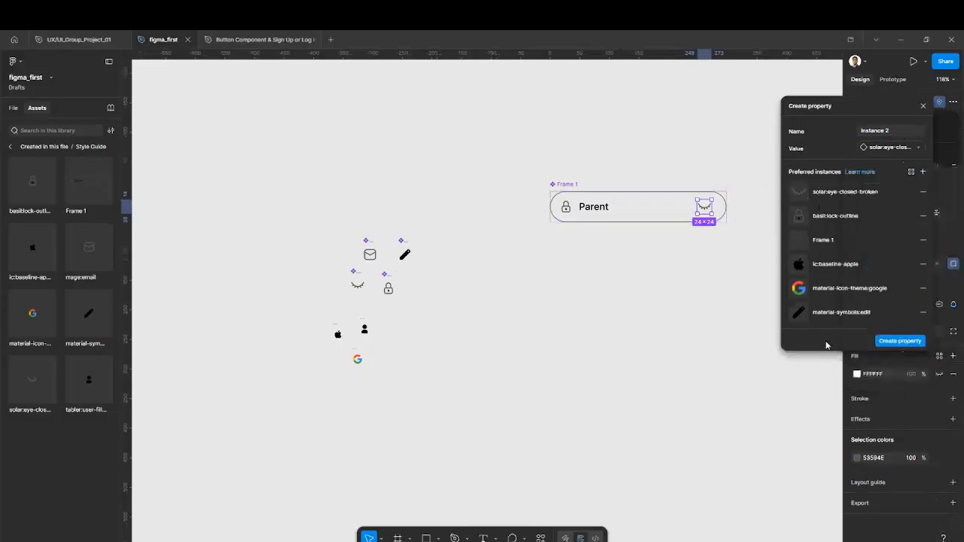
left_click(897, 342)
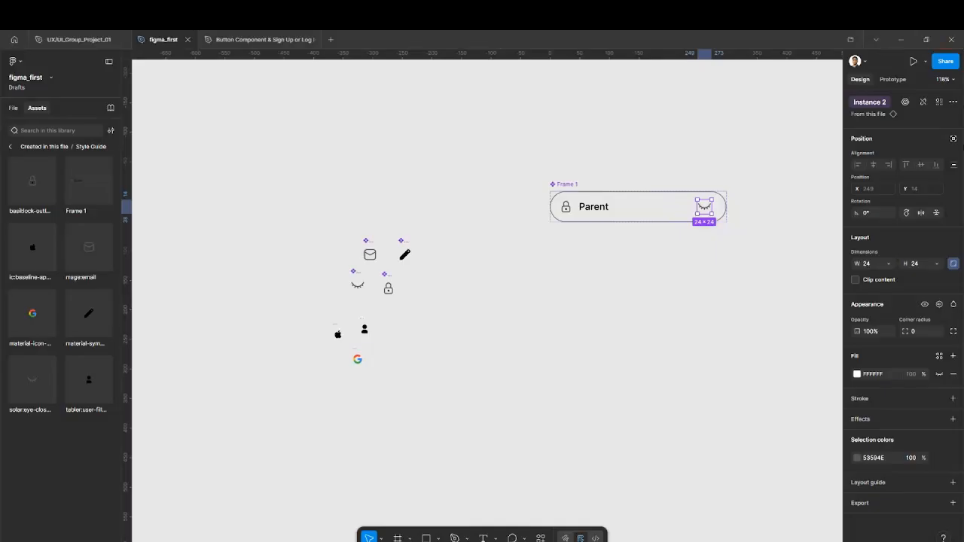
Create a boolean visibility property named icon_visiblity with value True for the closed-eye icon in Frame 1.
left_click(938, 305)
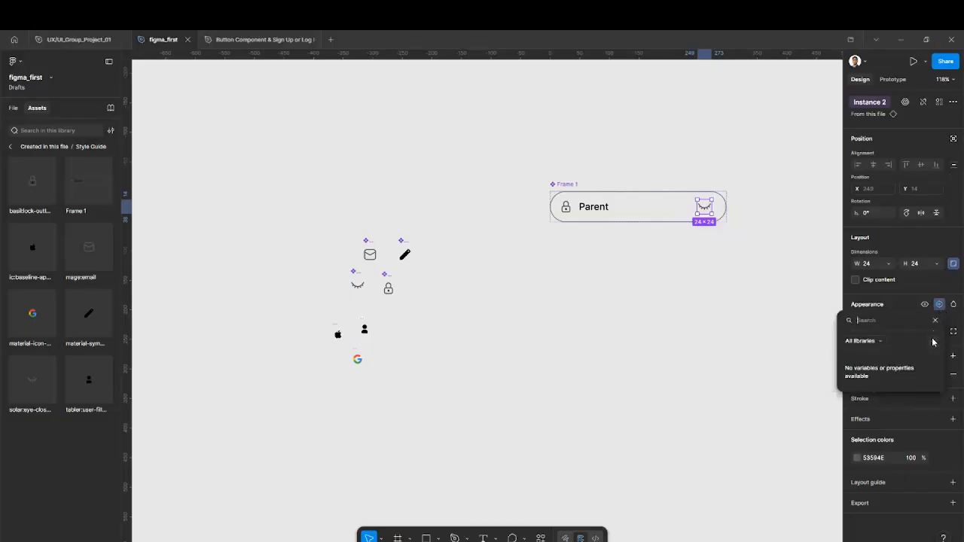
left_click(903, 306)
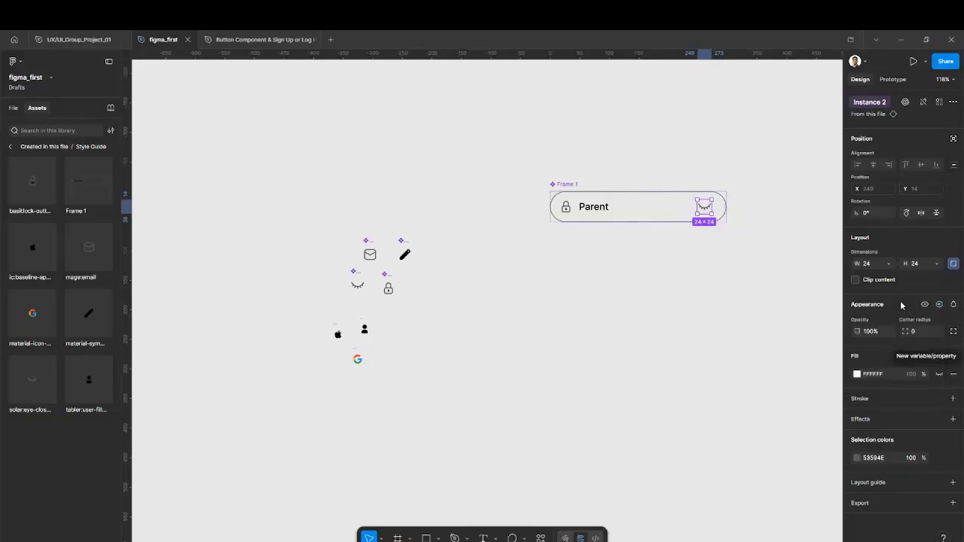
left_click(939, 305)
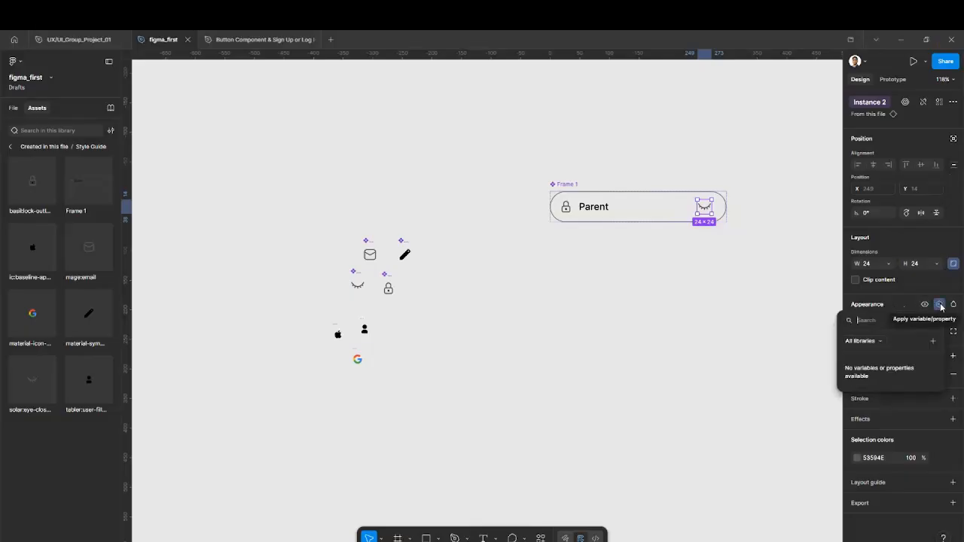
left_click(933, 343)
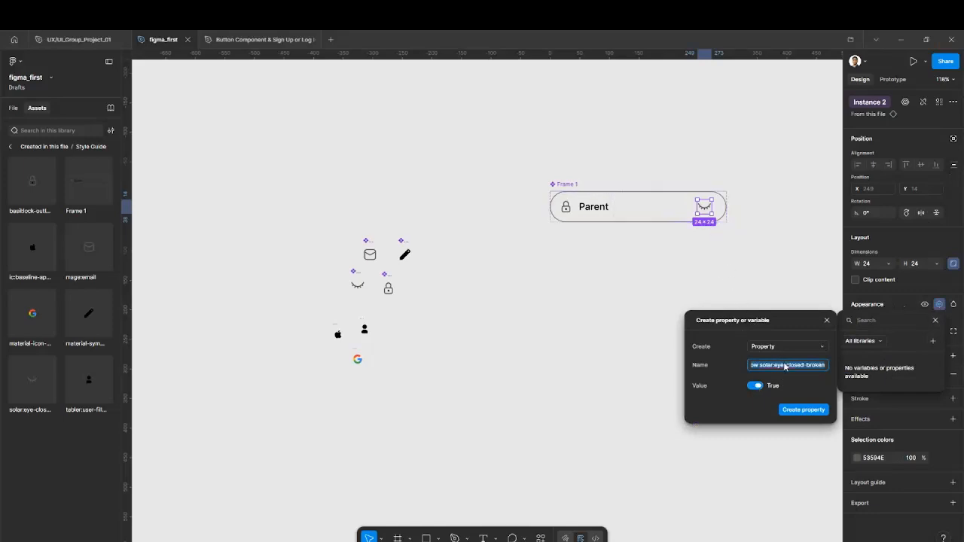
type("visibility")
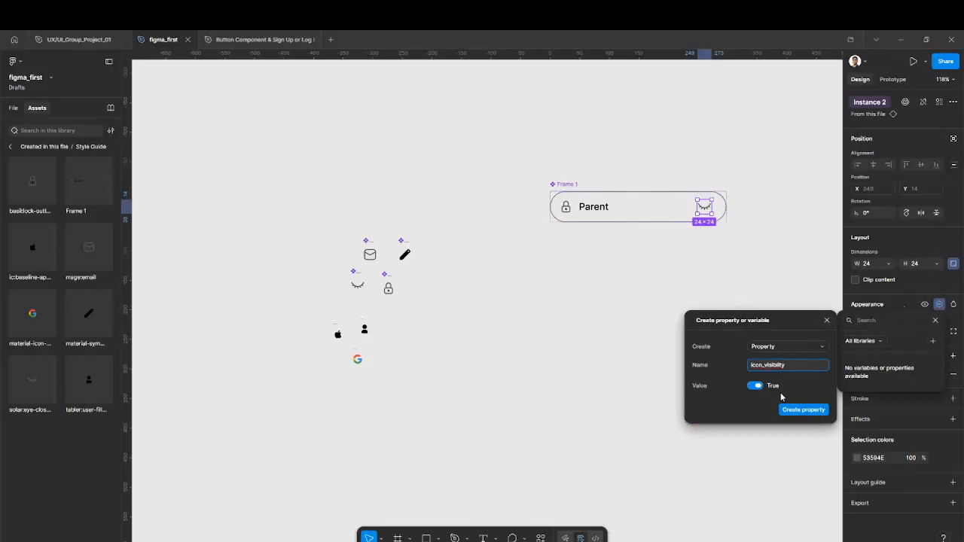
left_click(755, 385)
left_click(755, 386)
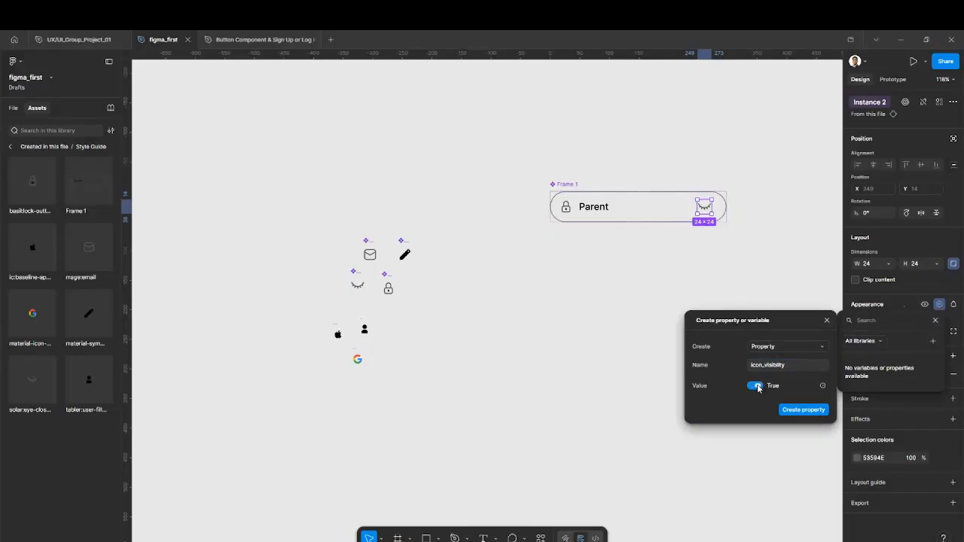
left_click(794, 411)
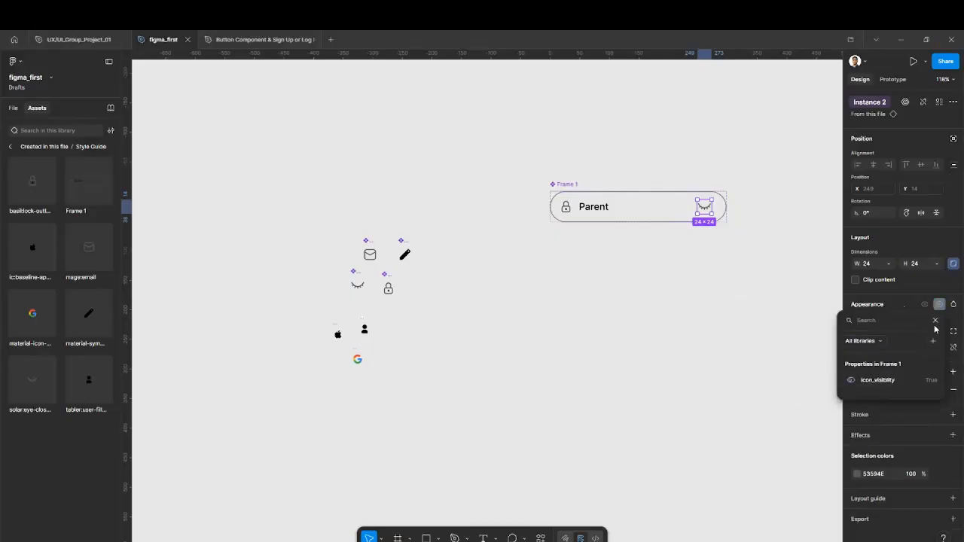
left_click(641, 295)
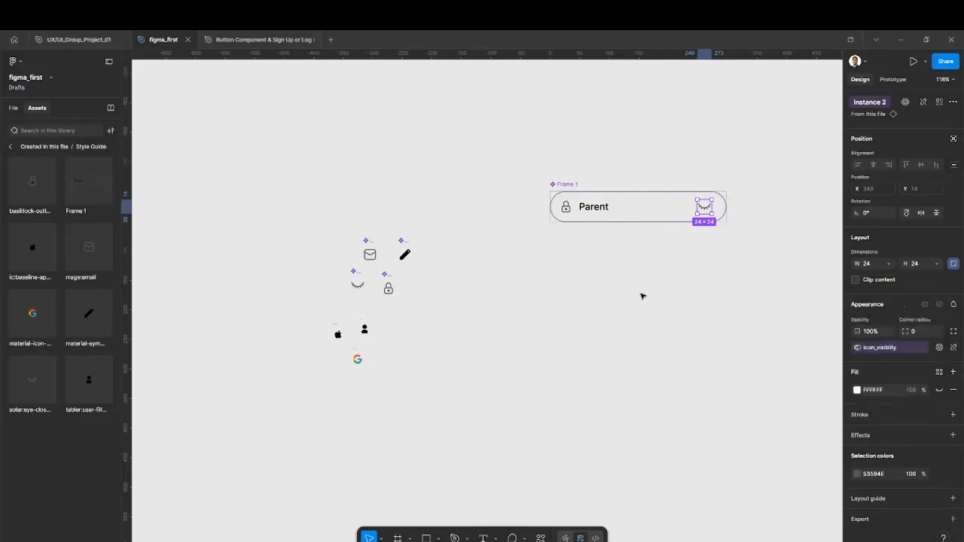
left_click(611, 266)
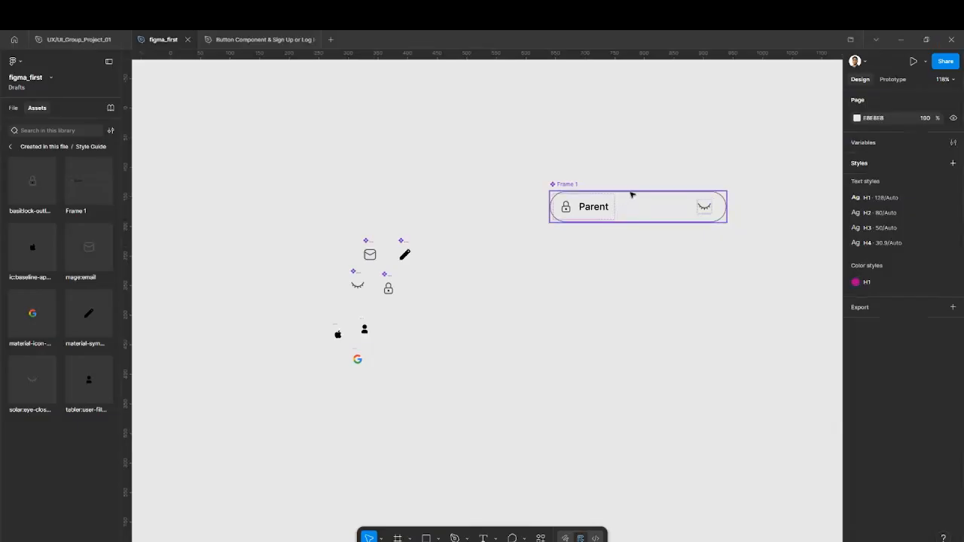
Create a text property named content with the value Parent for the input field's label text.
left_click(595, 211)
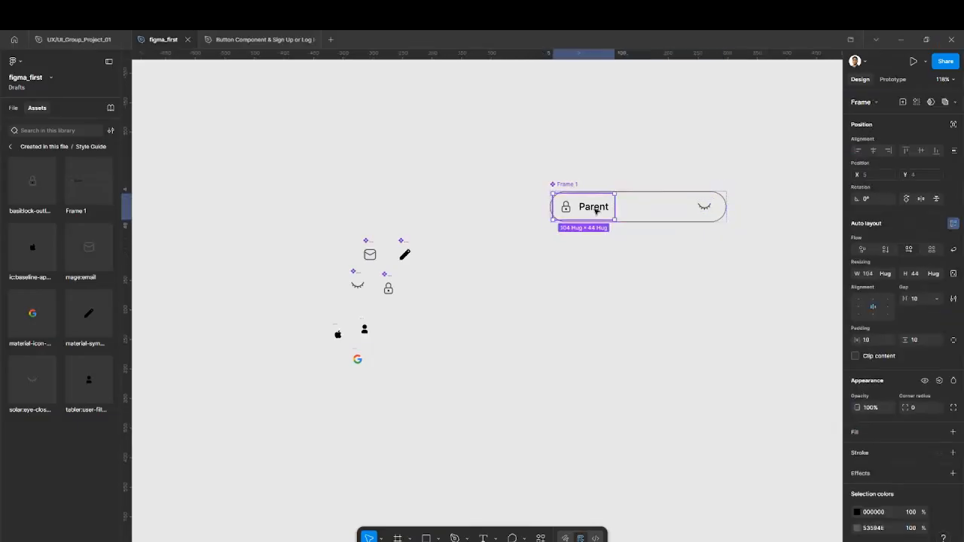
left_click(595, 210)
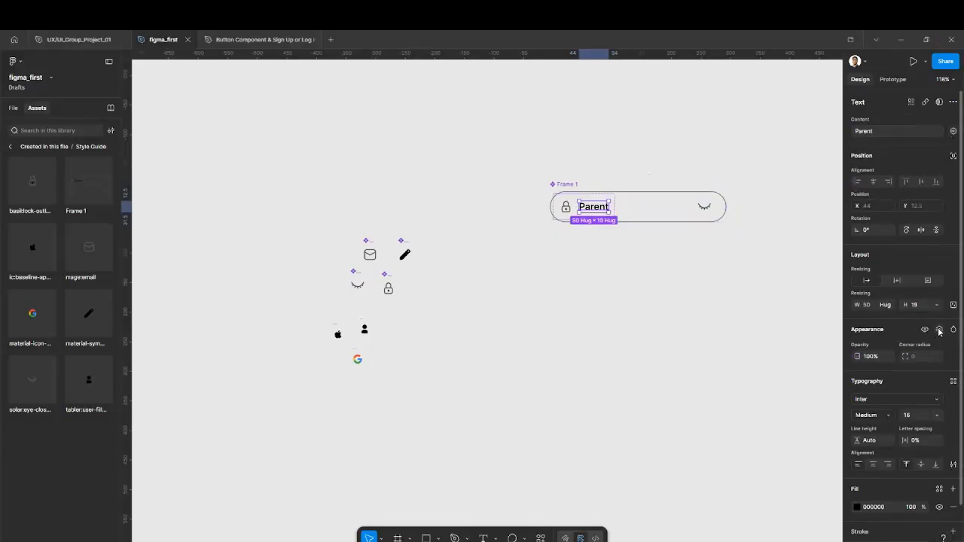
left_click(953, 132)
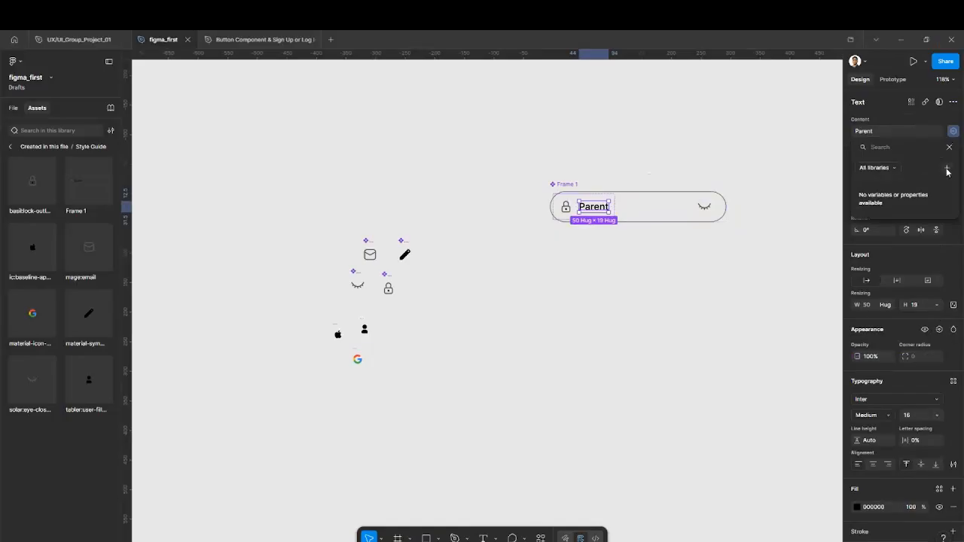
left_click(947, 169)
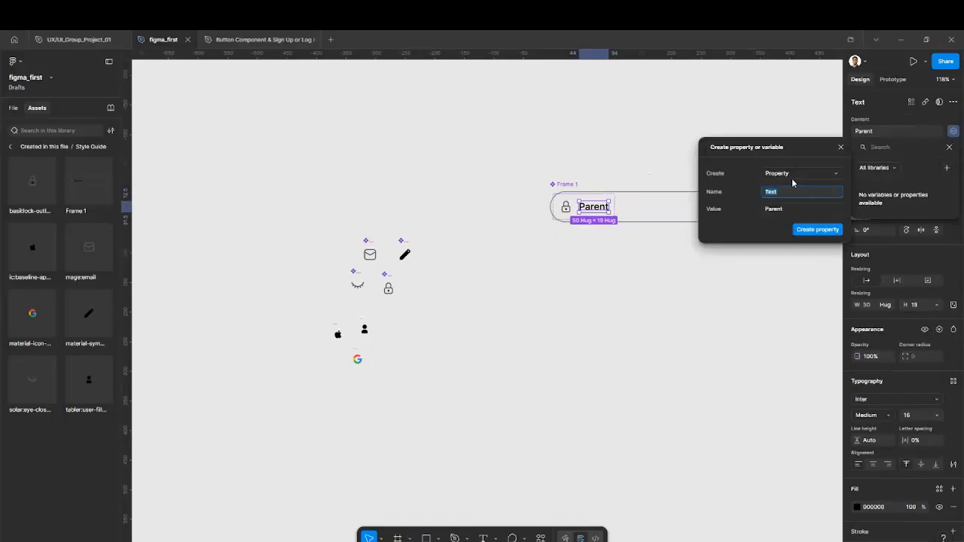
key("BackSpace")
type("conten")
left_click(810, 229)
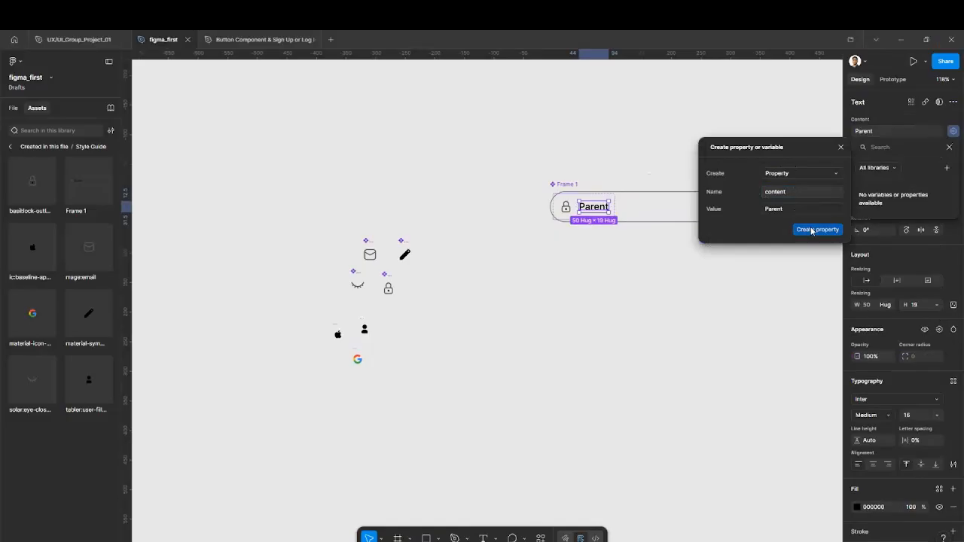
left_click(641, 151)
left_click(641, 149)
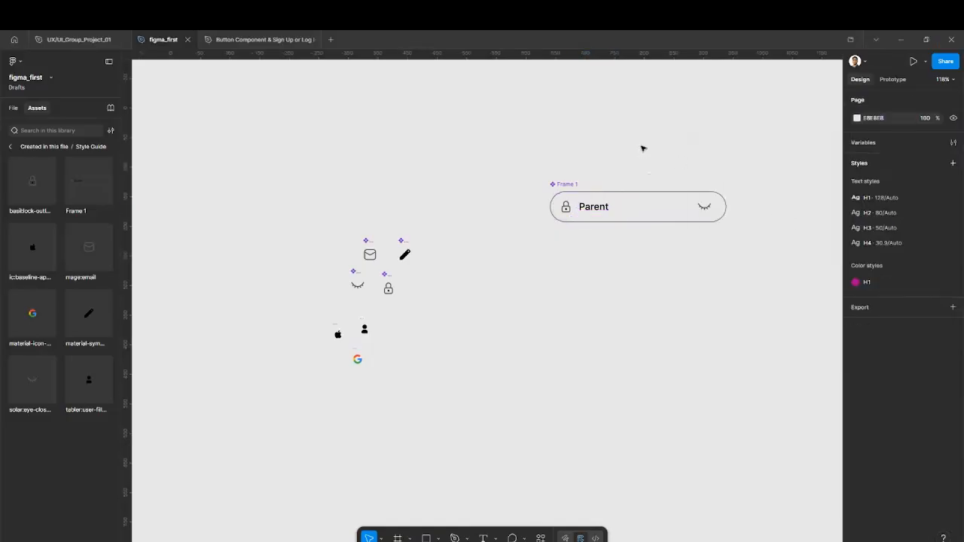
Open the Class_02 page and bring its login screen frame into view.
left_click(11, 146)
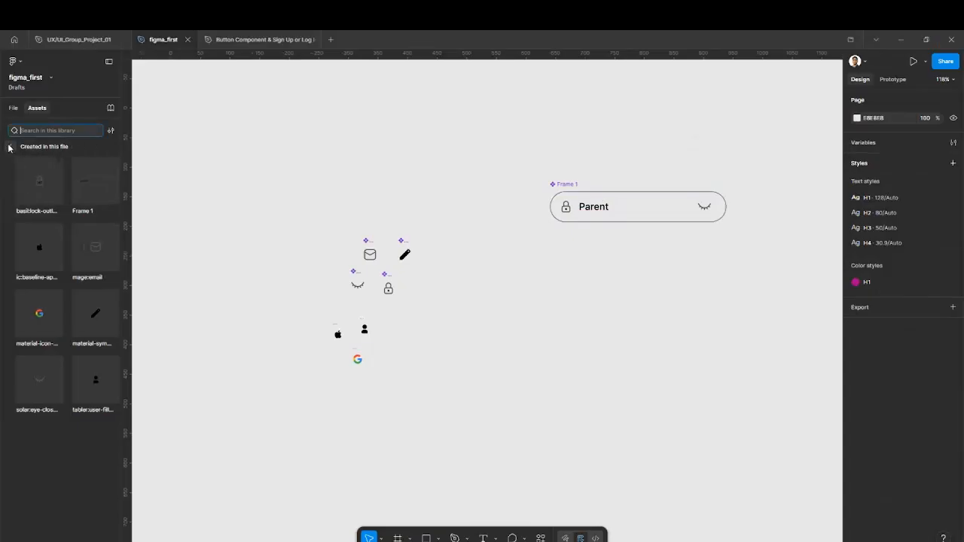
left_click(13, 107)
left_click(28, 162)
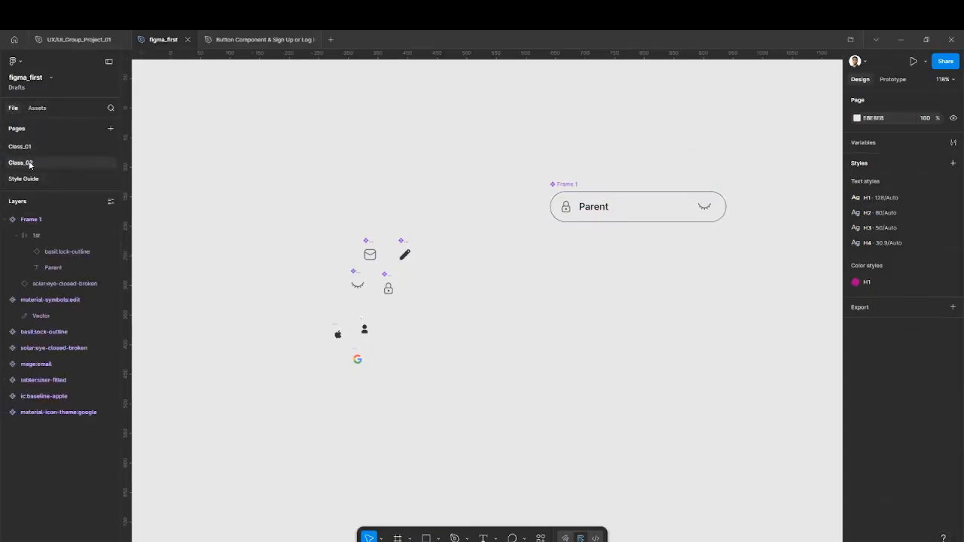
left_click(609, 292)
left_click_drag(615, 284, 372, 276)
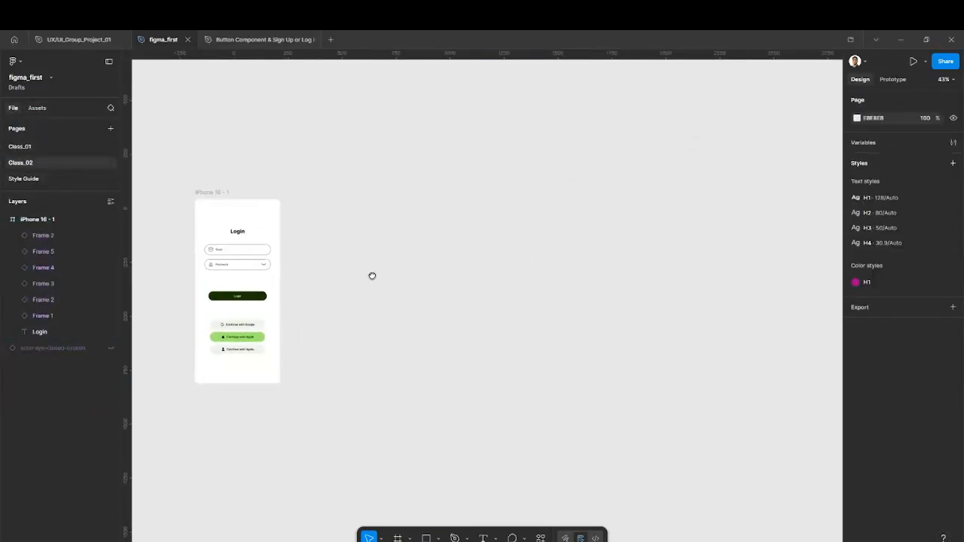
Duplicate the iPhone 16 - 1 frame beside the original and delete the surplus overlapping copy.
left_click(209, 195)
left_click_drag(228, 194, 384, 194, "alt")
left_click_drag(368, 194, 363, 193, "alt")
key("Delete")
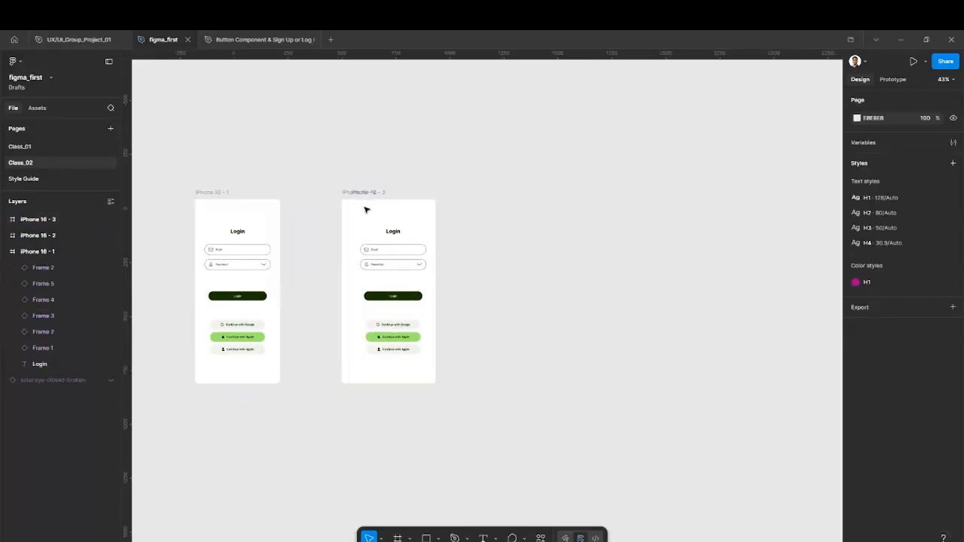
left_click(360, 194)
key("Delete")
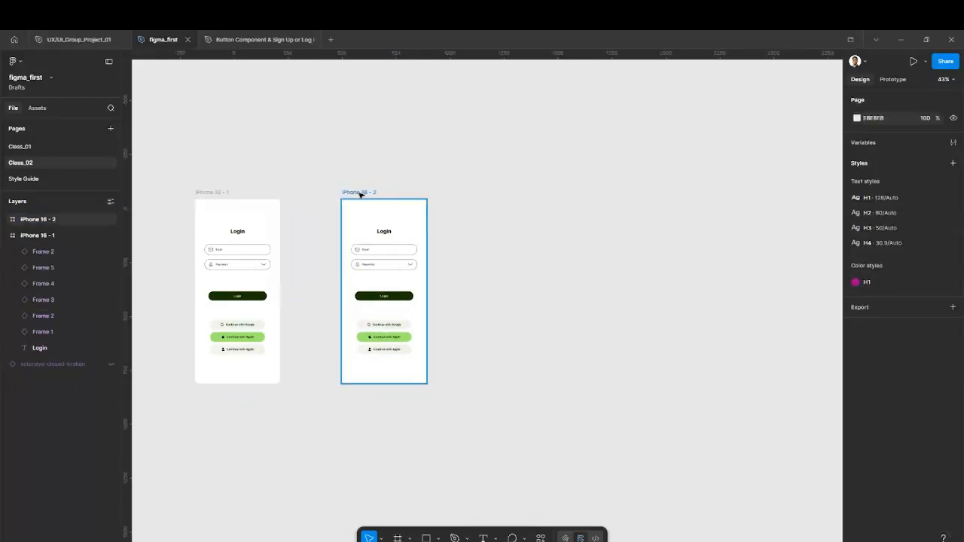
Delete all content layers inside the iPhone 16 - 2 frame, from the Login heading to the topmost Frame 2.
left_click(369, 190)
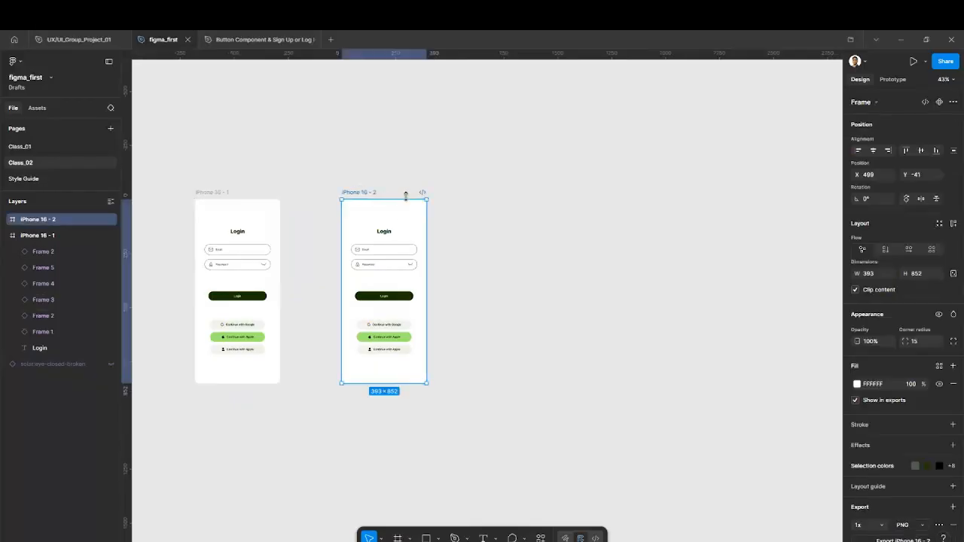
left_click(384, 231)
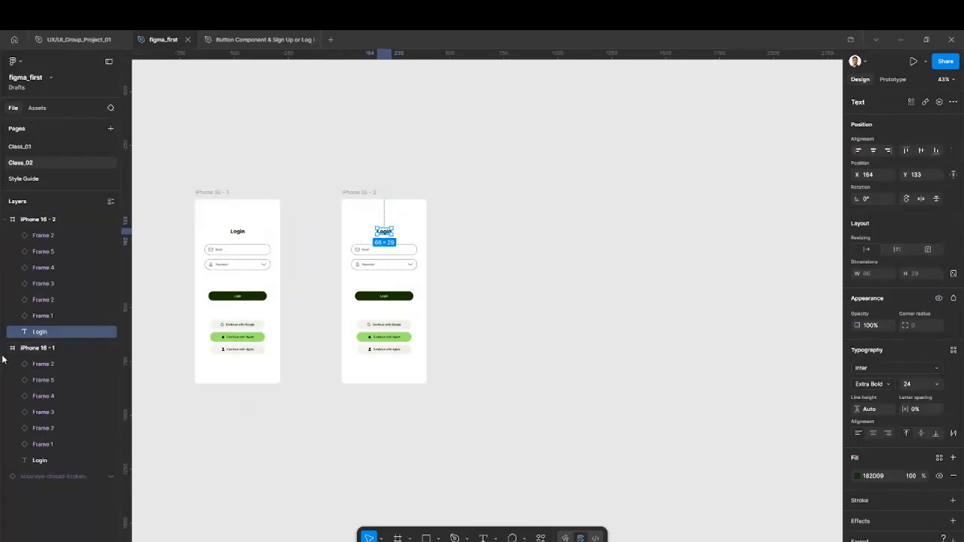
left_click(47, 236, "shift")
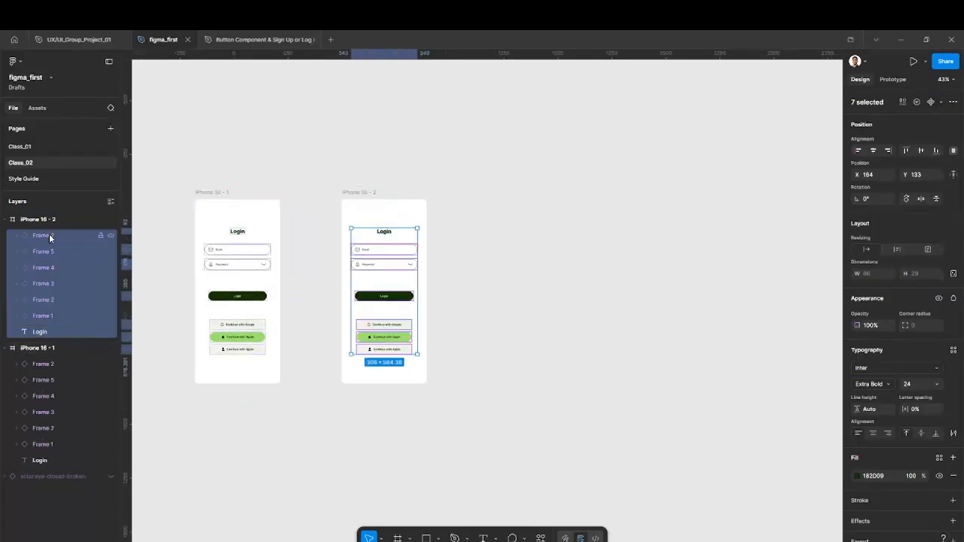
key("Delete")
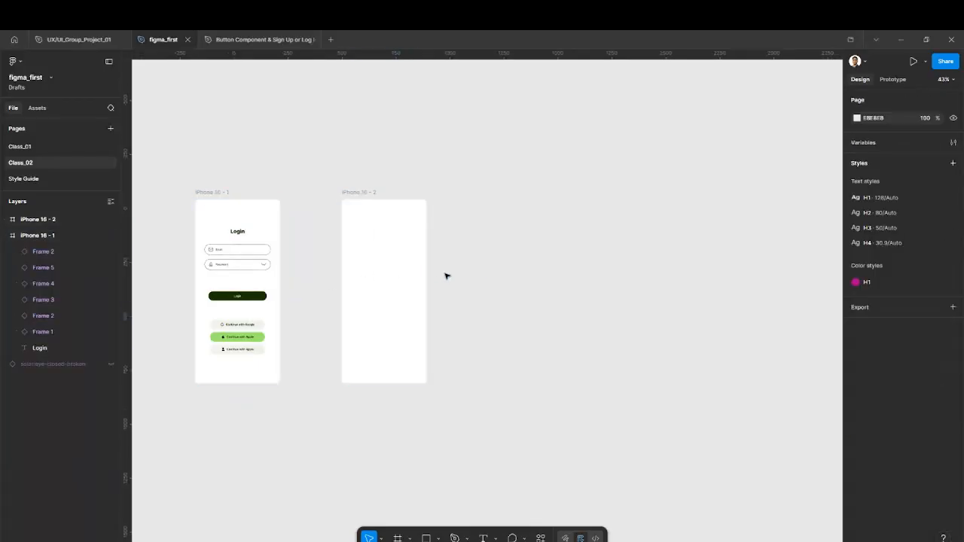
Copy the Login heading from iPhone 16 - 1 into the emptied iPhone 16 - 2 frame, centred near its upper edge.
left_click(233, 233)
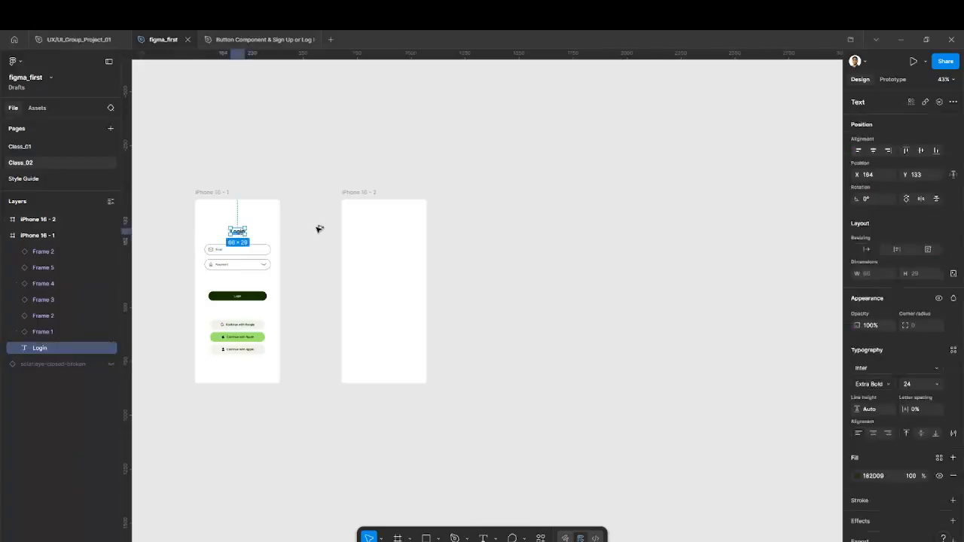
left_click_drag(240, 233, 319, 229)
left_click_drag(378, 238, 390, 237)
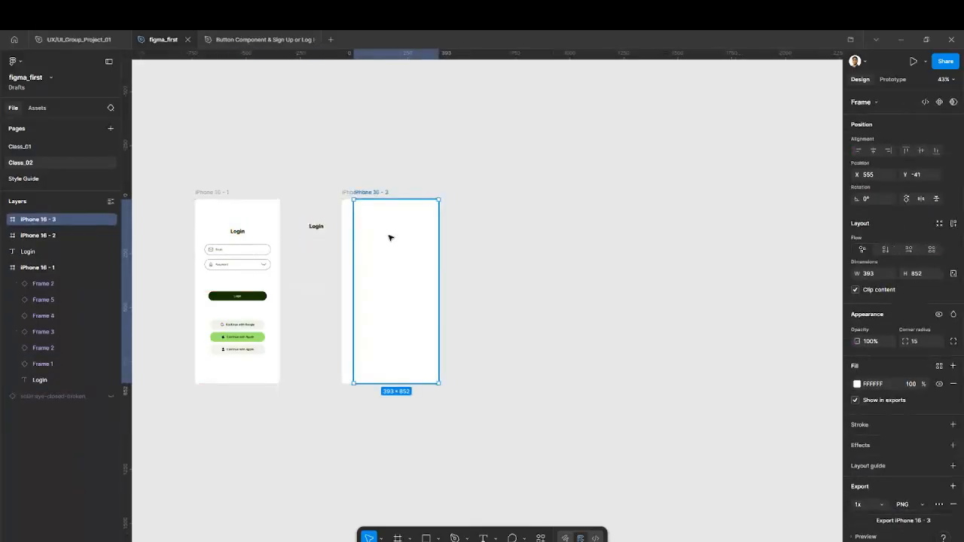
key("ctrl+z")
left_click(316, 227)
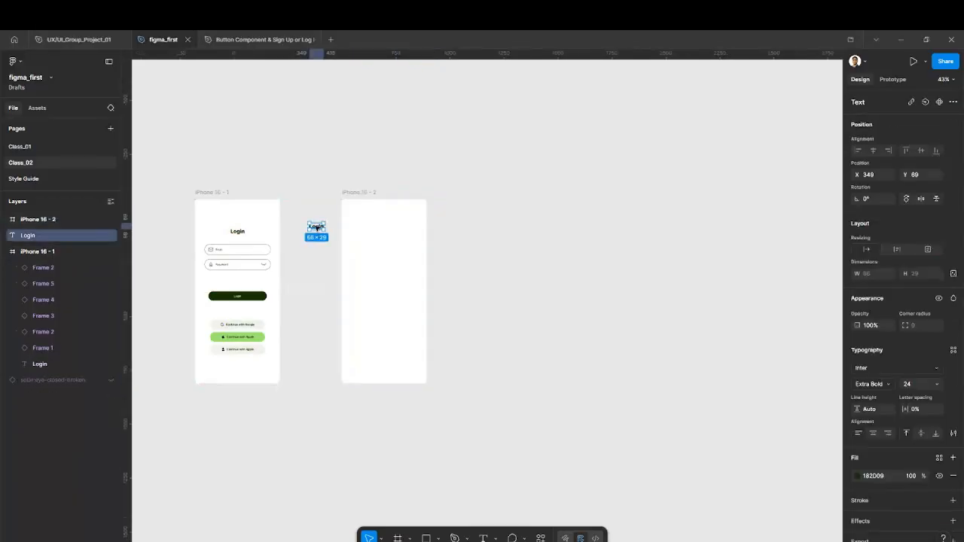
left_click_drag(316, 227, 384, 228)
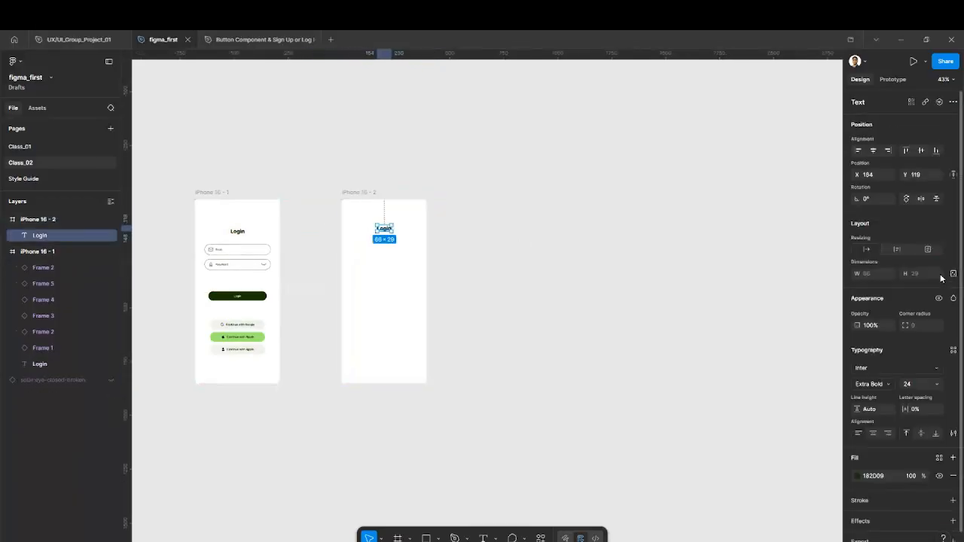
left_click(531, 267)
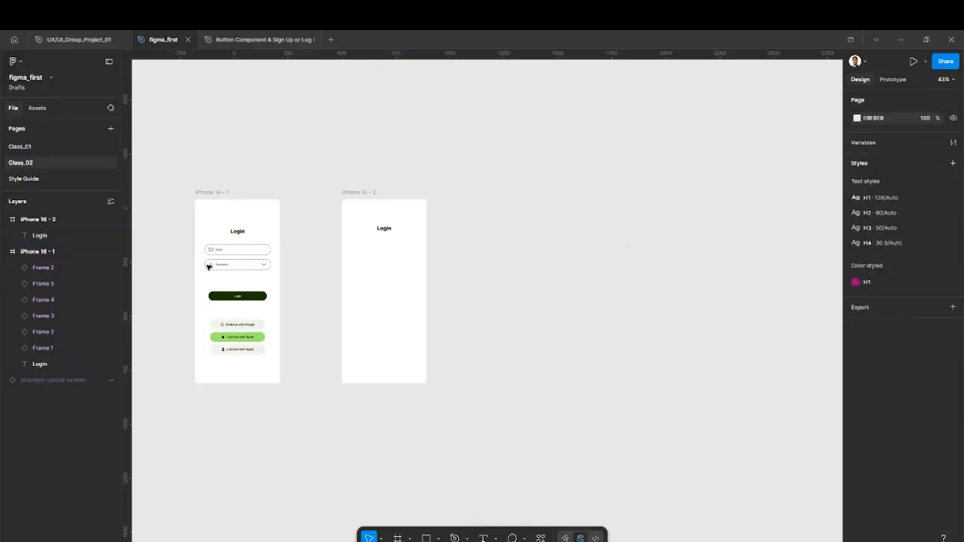
Browse the Style Guide components created in this file and inspect the details of the Frame 1 component.
left_click(37, 108)
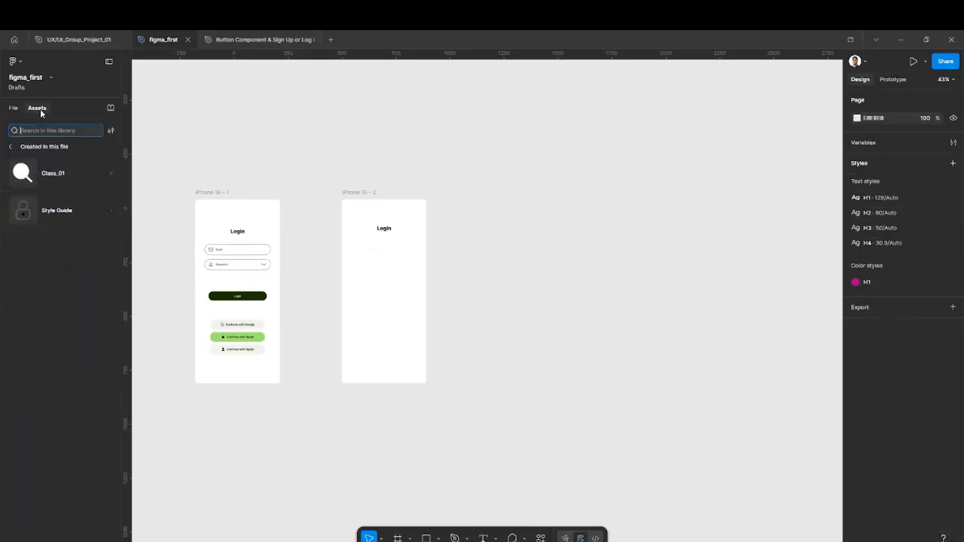
left_click(57, 210)
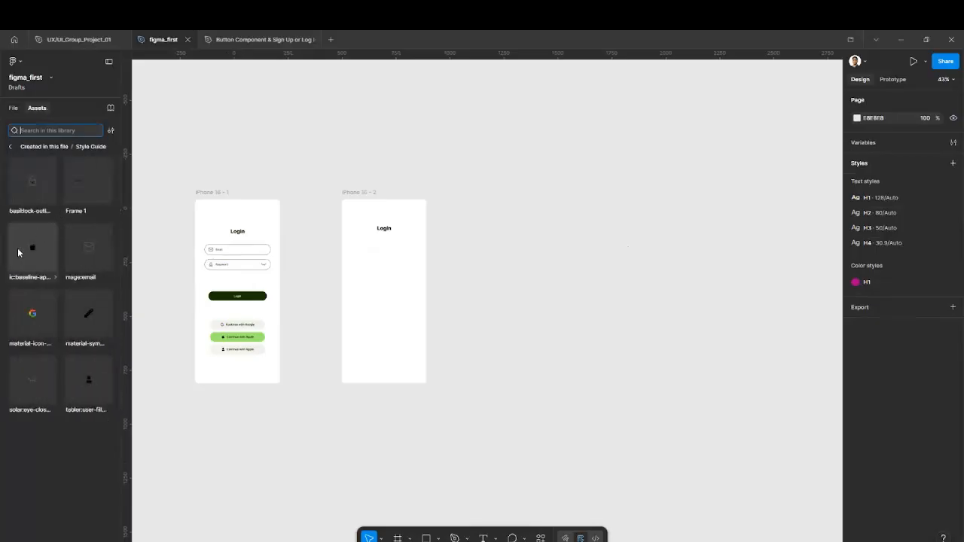
right_click(93, 193)
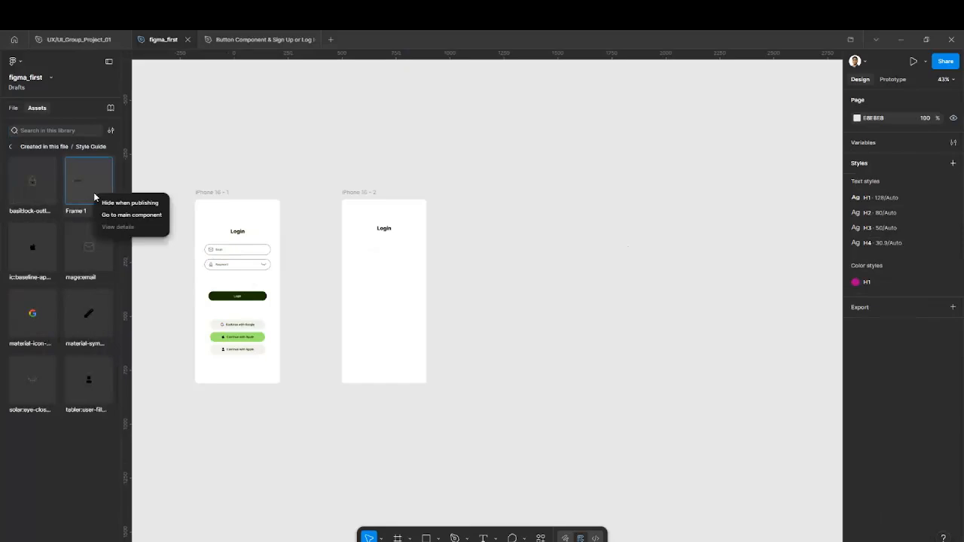
left_click(93, 194)
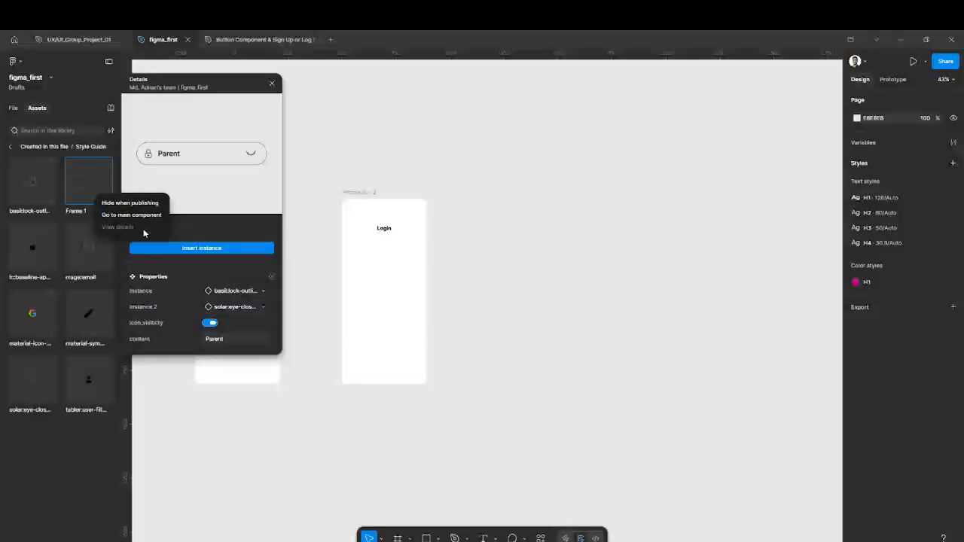
left_click(272, 83)
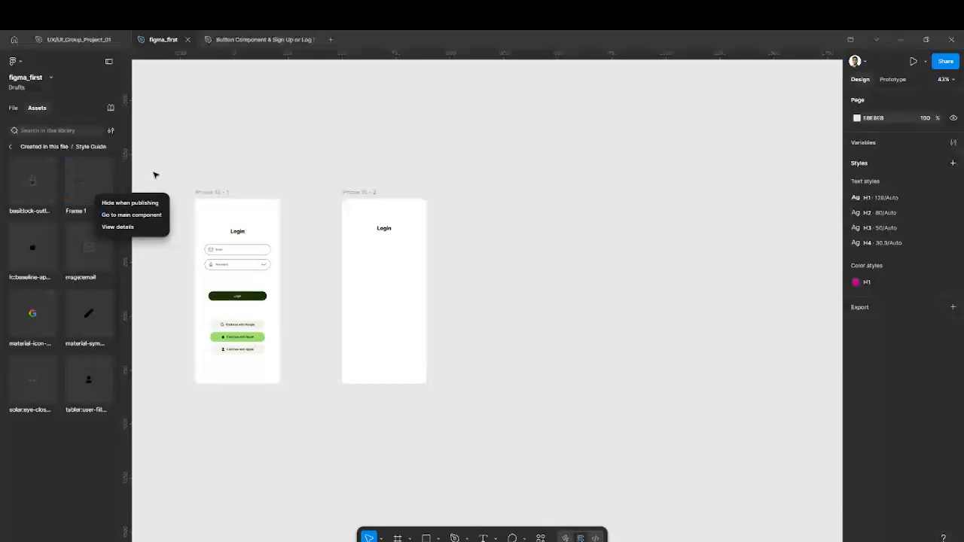
left_click(141, 230)
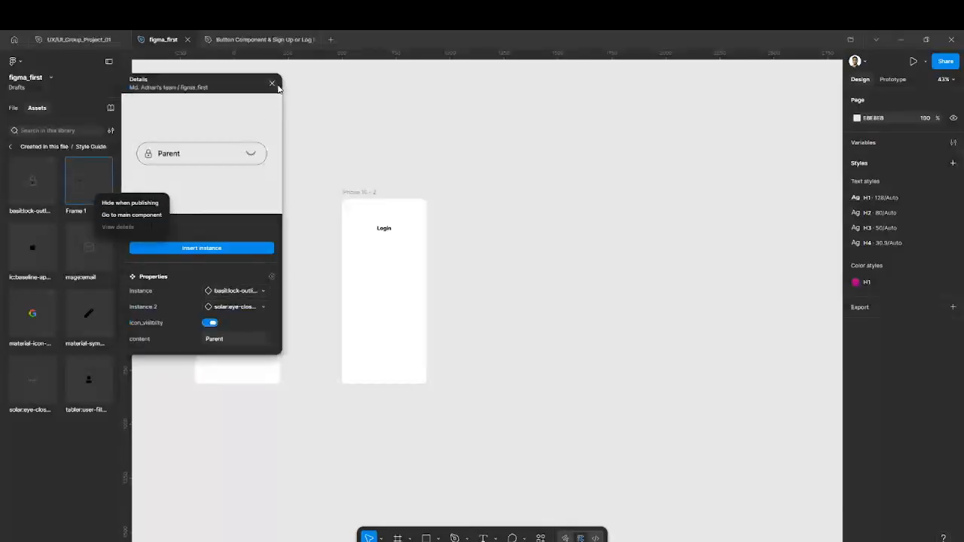
Insert an instance of the Frame 1 component into the iPhone 16 - 2 frame, centred below the Login heading.
left_click(206, 249)
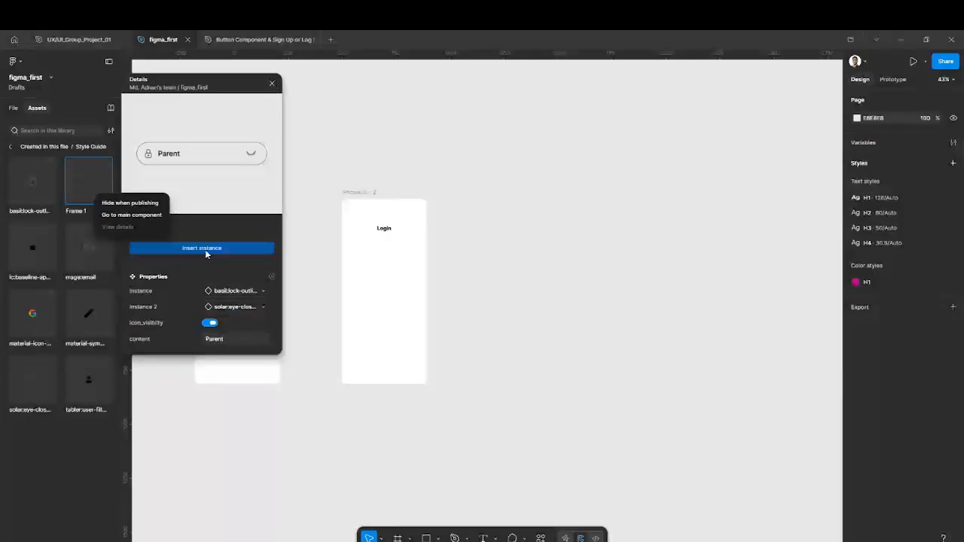
left_click_drag(205, 249, 386, 250)
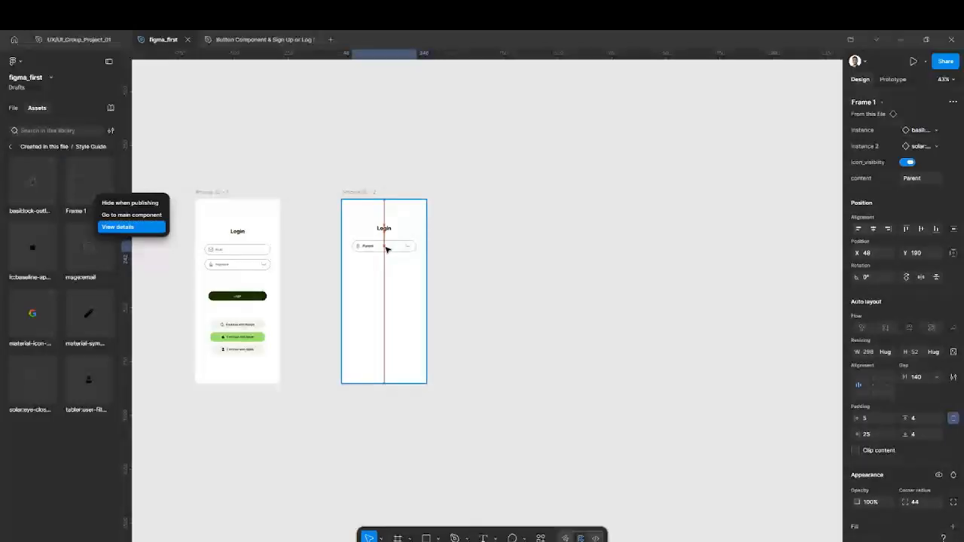
left_click(418, 236)
scroll(418, 235, "up", 5)
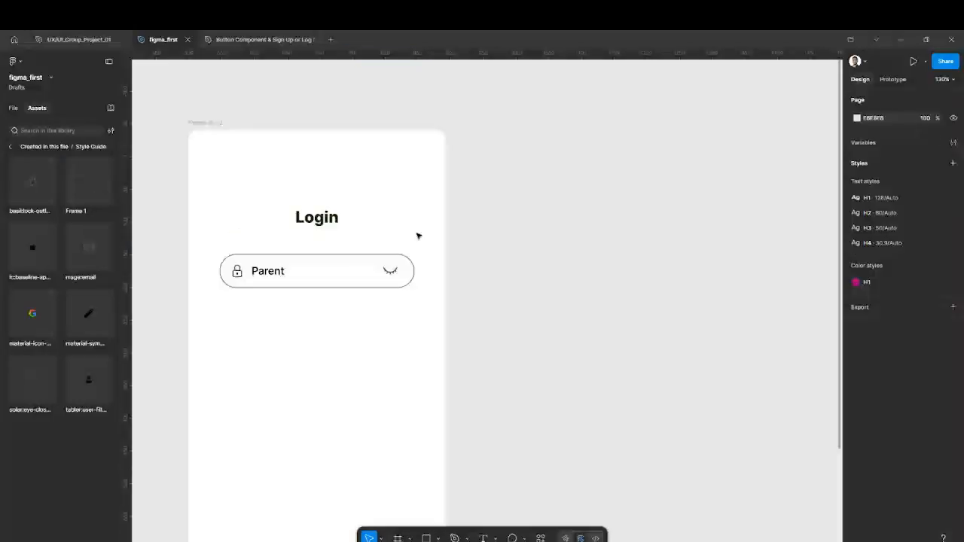
left_click(388, 268)
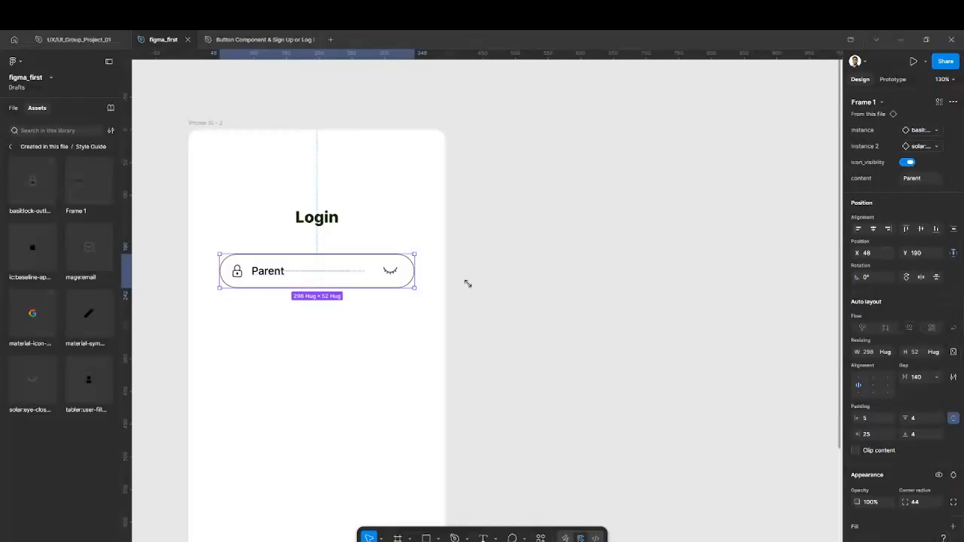
left_click(557, 274)
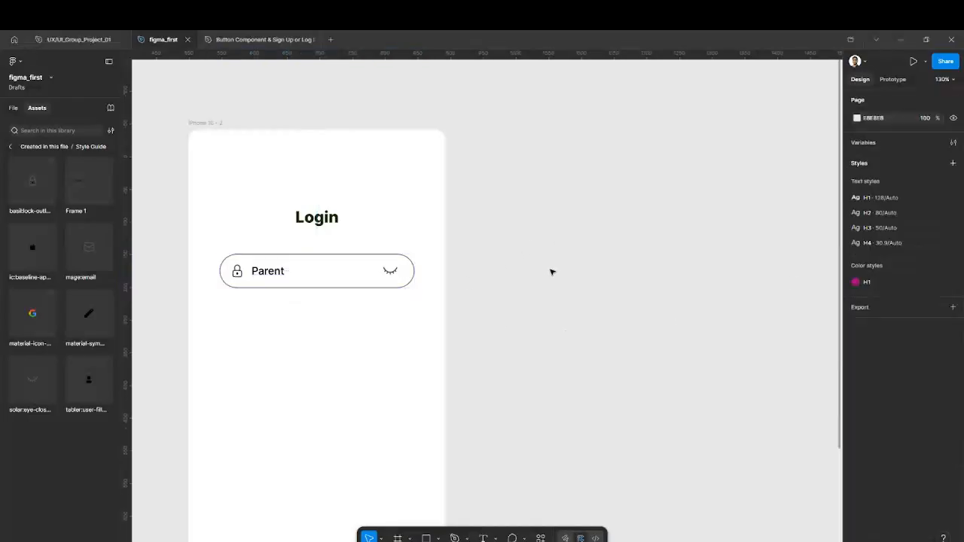
Set the content property of the inserted input field in iPhone 16 - 2 to Email.
left_click(367, 276)
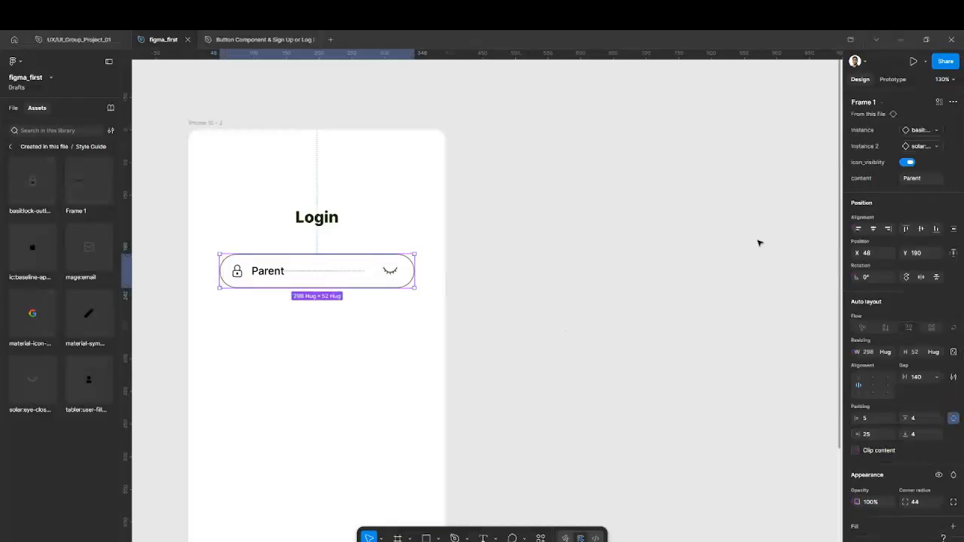
left_click(912, 178)
type("Email")
key("Return")
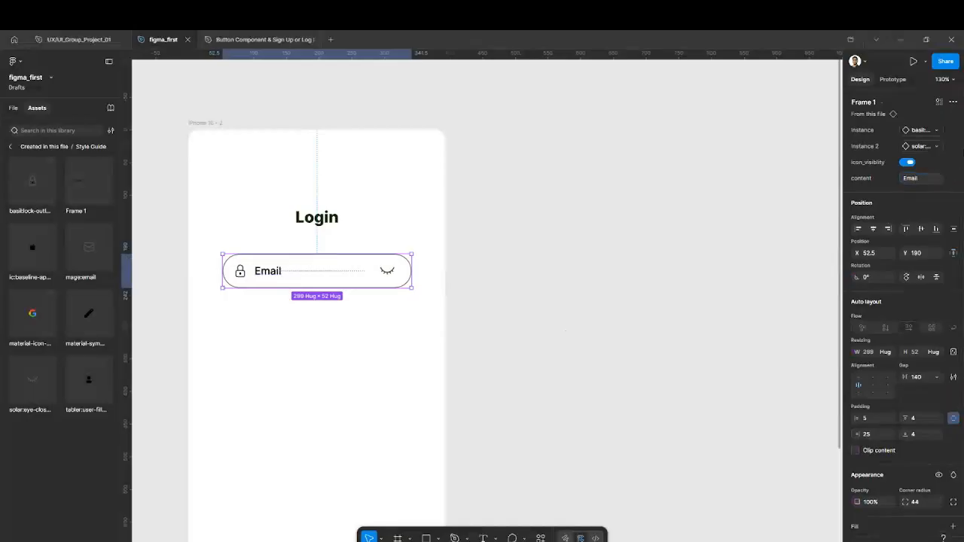
left_click(472, 302)
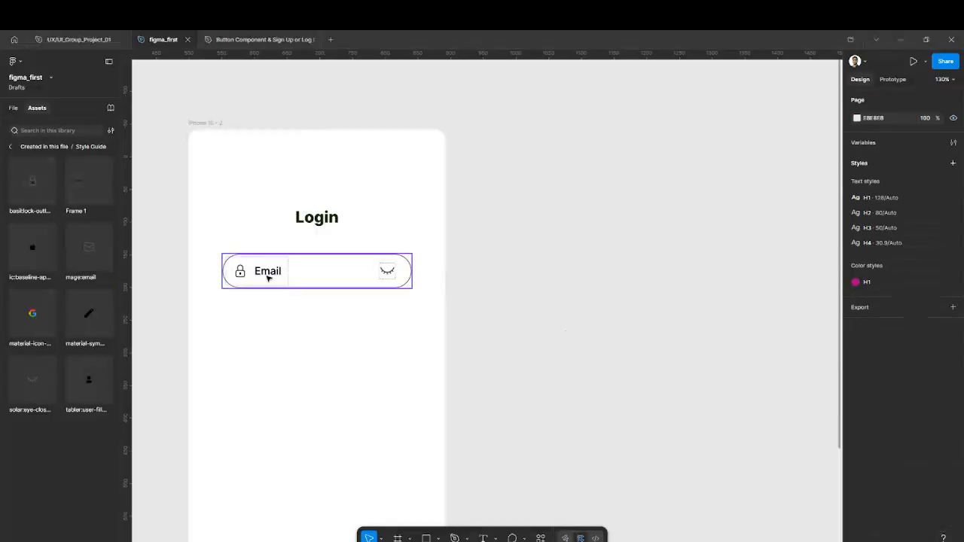
Try hiding the Email field's trailing eye icon and widening the collapsed field to about 317, centred under the heading.
left_click(335, 280)
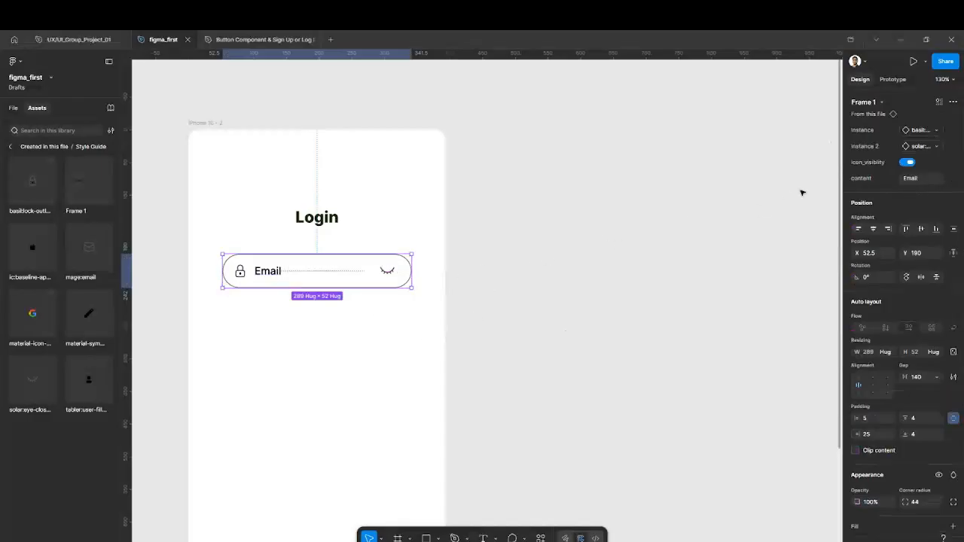
left_click(909, 163)
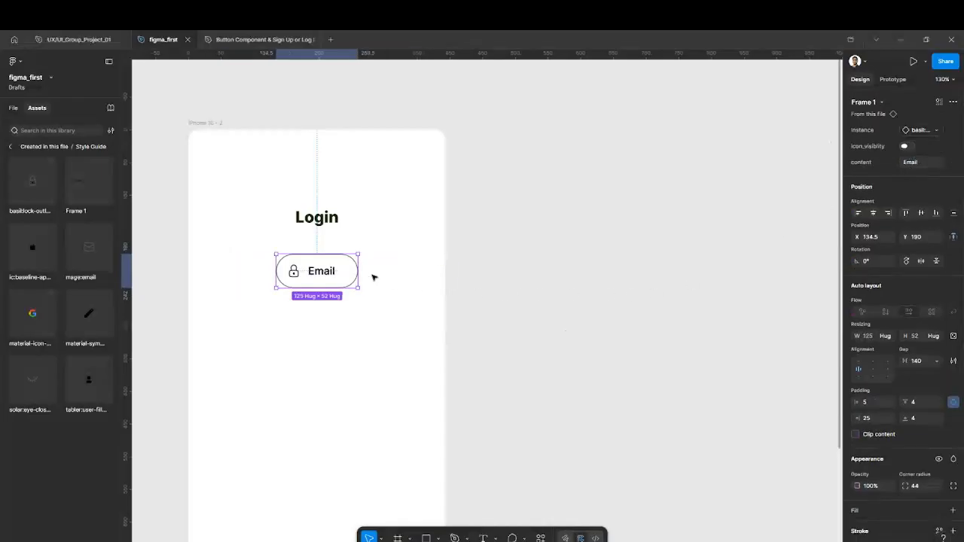
left_click_drag(363, 272, 433, 273)
left_click_drag(276, 271, 224, 272)
left_click_drag(333, 271, 326, 271)
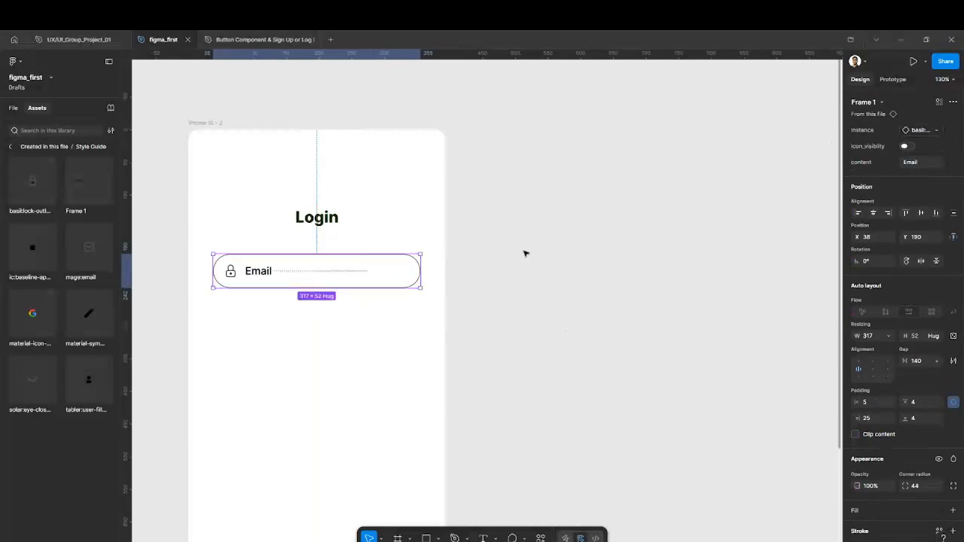
left_click(525, 254)
left_click(9, 146)
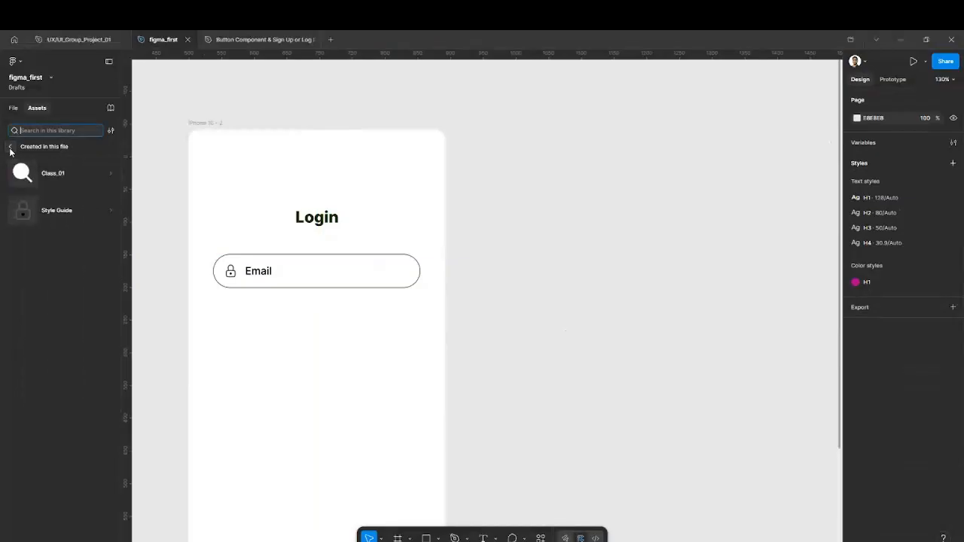
left_click(389, 335)
Undo the Email field's resizing and the hiding of its eye icon.
key("ctrl+z")
key("ctrl+z")
key("ctrl+z")
key("ctrl+z")
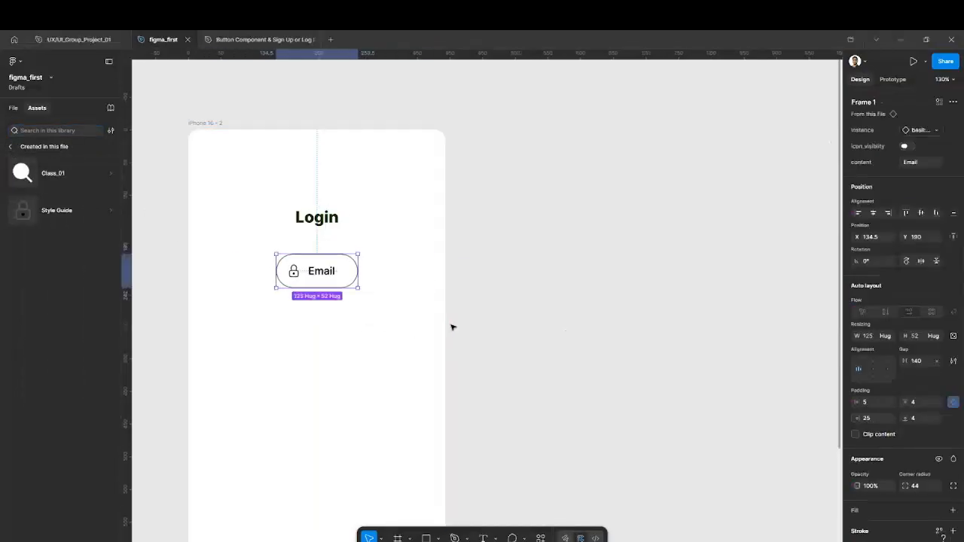
key("ctrl+z")
key("ctrl+z")
left_click(267, 282)
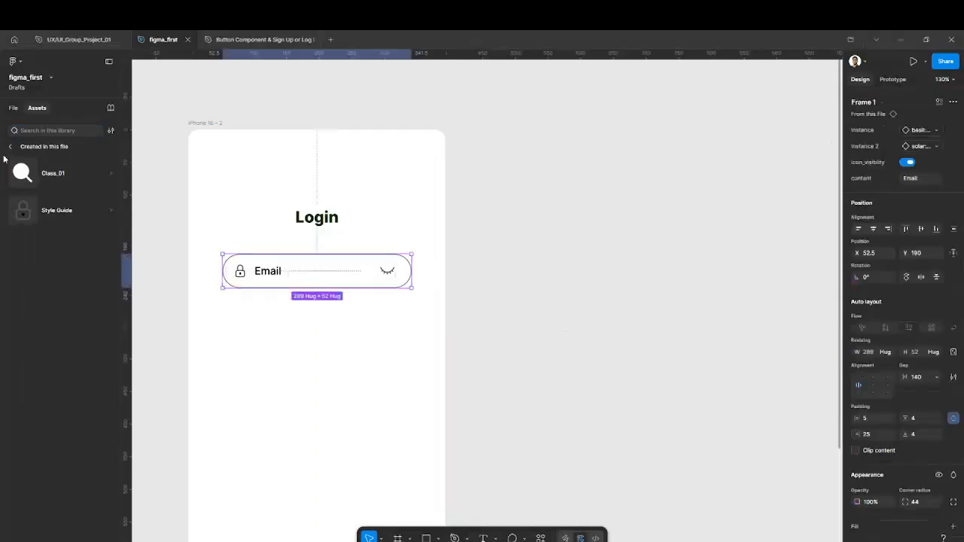
Give the Frame 1 main component on the Style Guide page a fixed width of 298 instead of hugging its contents.
left_click(13, 108)
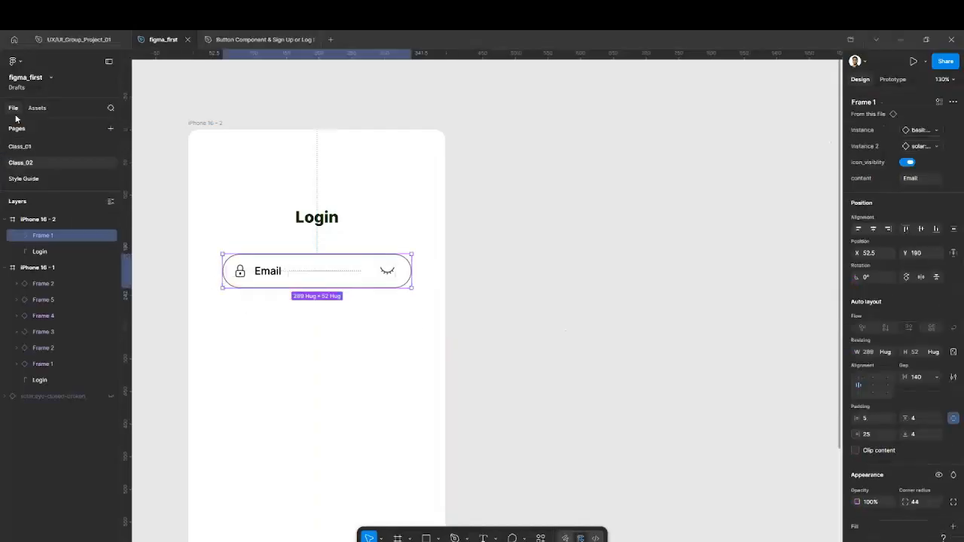
left_click(41, 180)
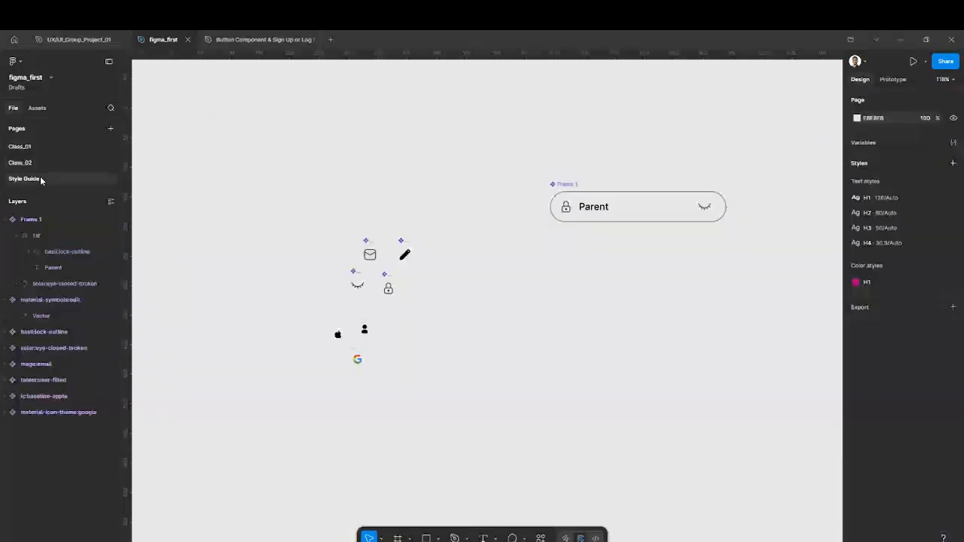
left_click(633, 217)
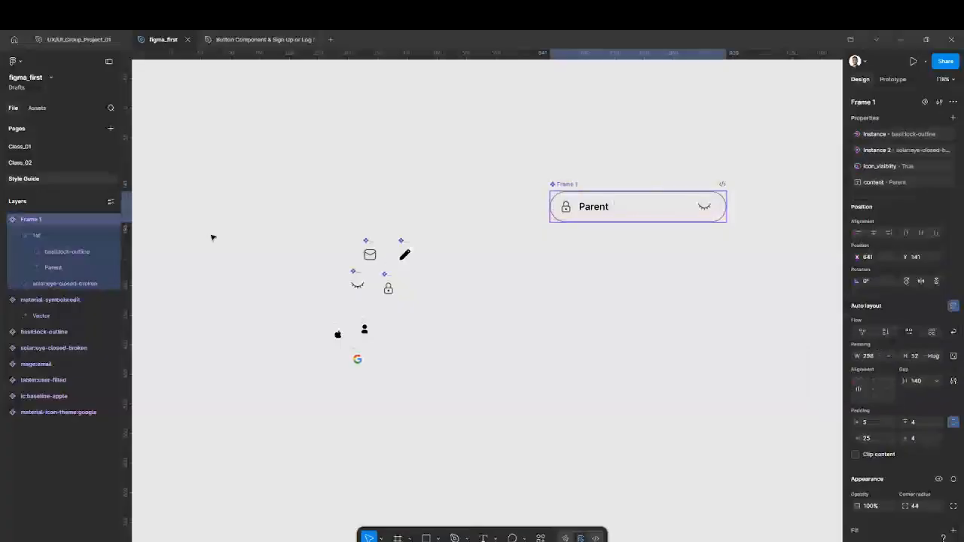
On Class_02, turn off icon_visibility for the Email field and swap its leading lock icon for mage:email.
left_click(27, 163)
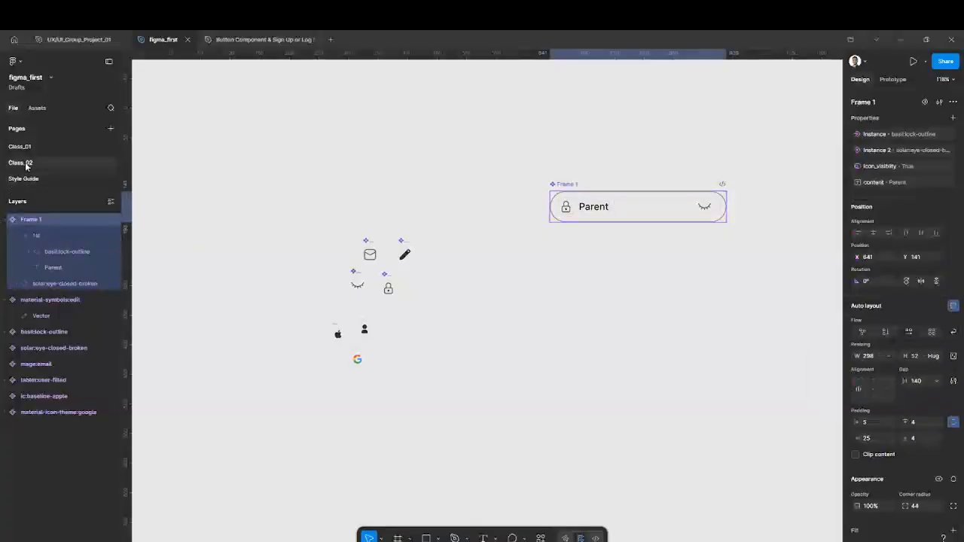
left_click(910, 163)
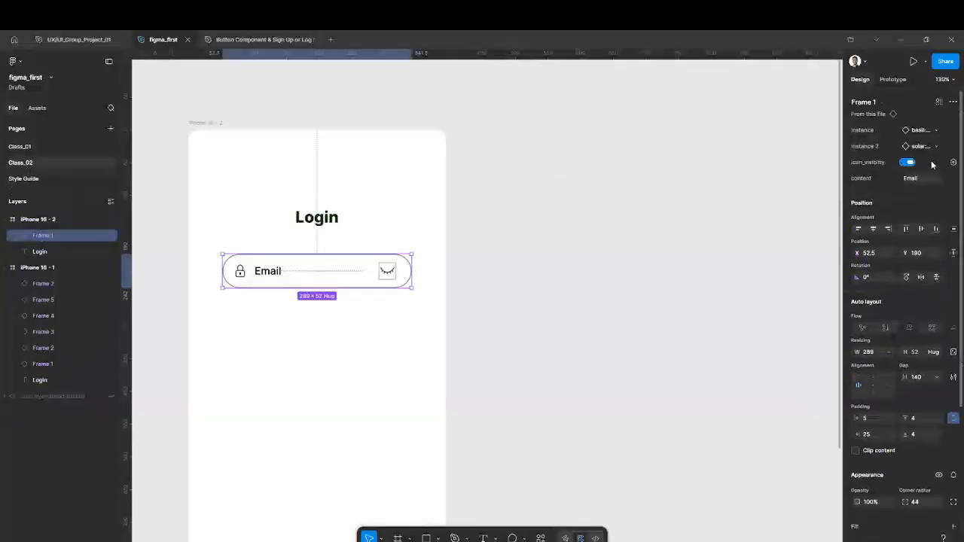
left_click(911, 163)
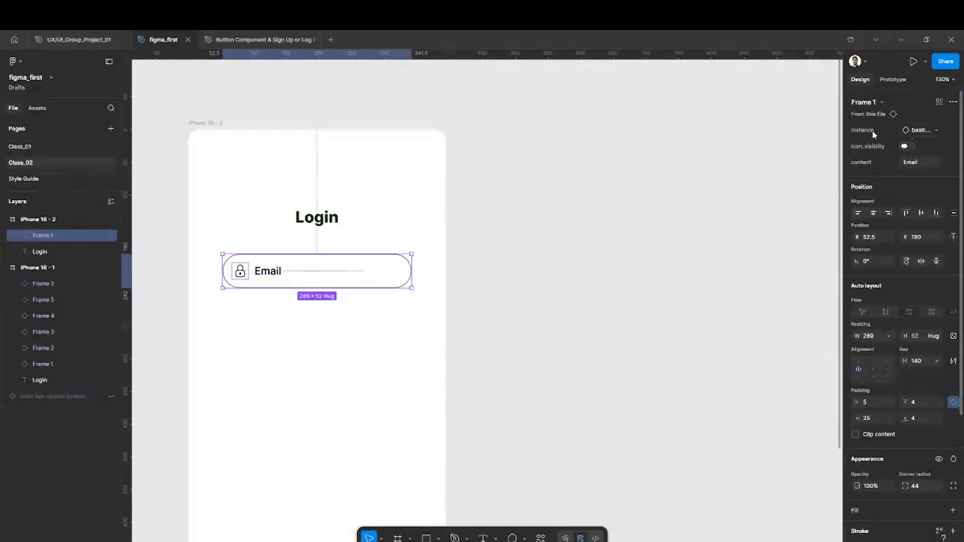
left_click(932, 131)
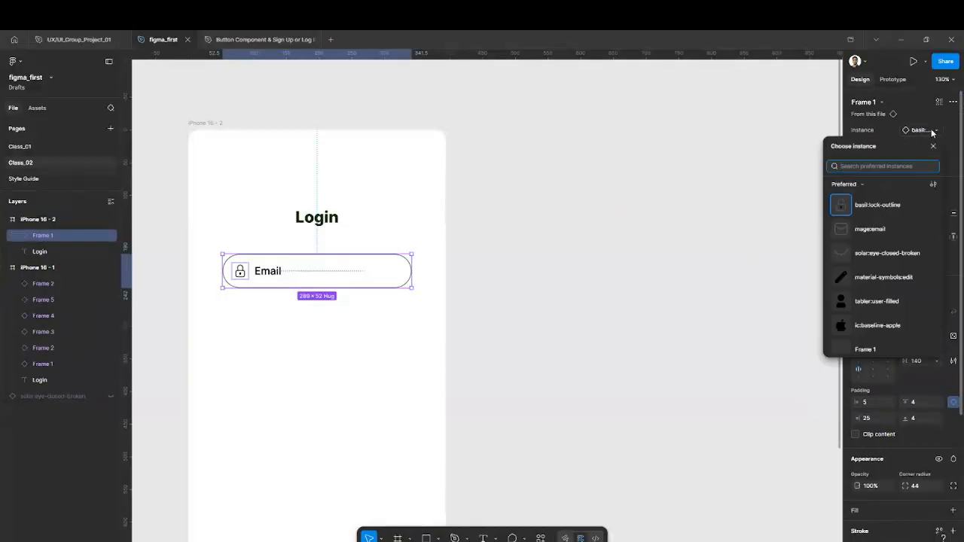
left_click(880, 231)
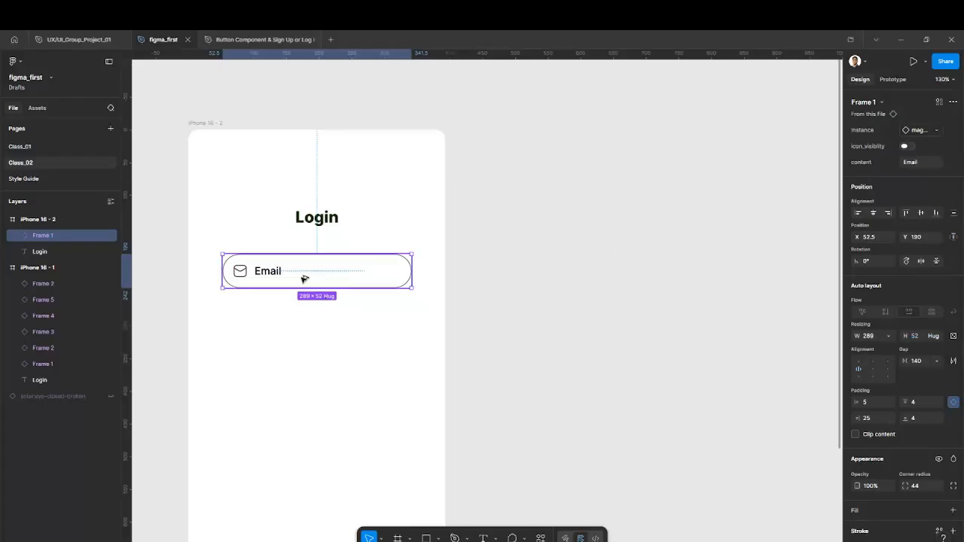
Duplicate the Email field directly below itself, set the copy's content to Password and turn on its icon_visibility.
left_click_drag(301, 279, 305, 329)
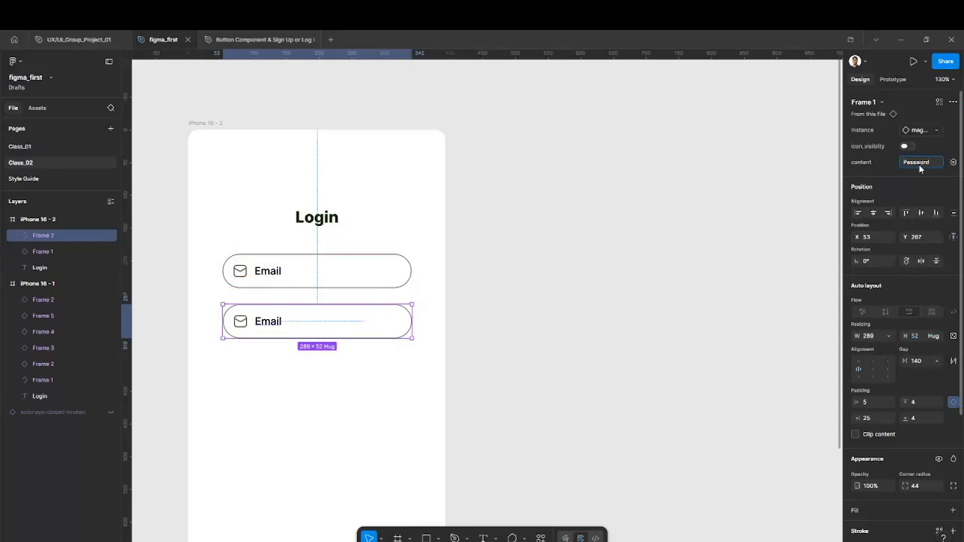
key("Return")
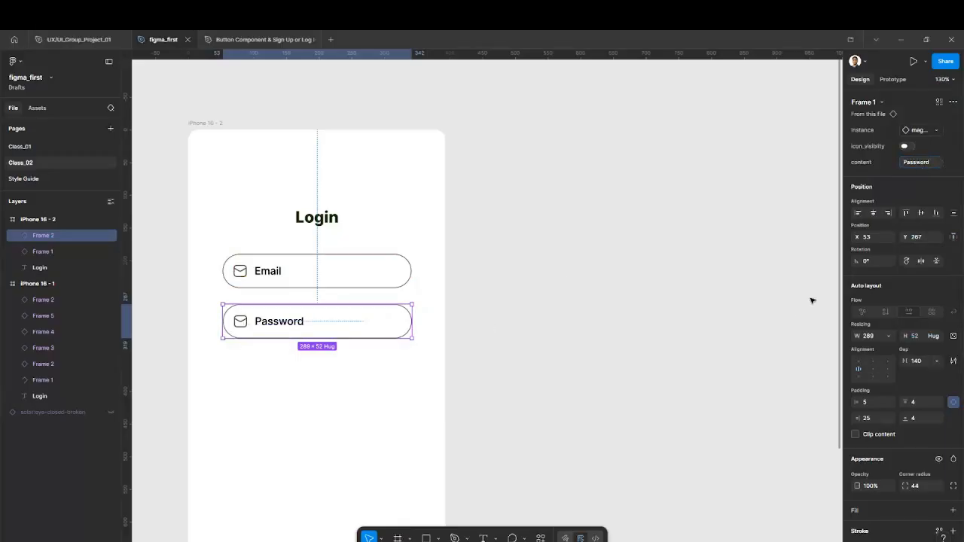
left_click(906, 146)
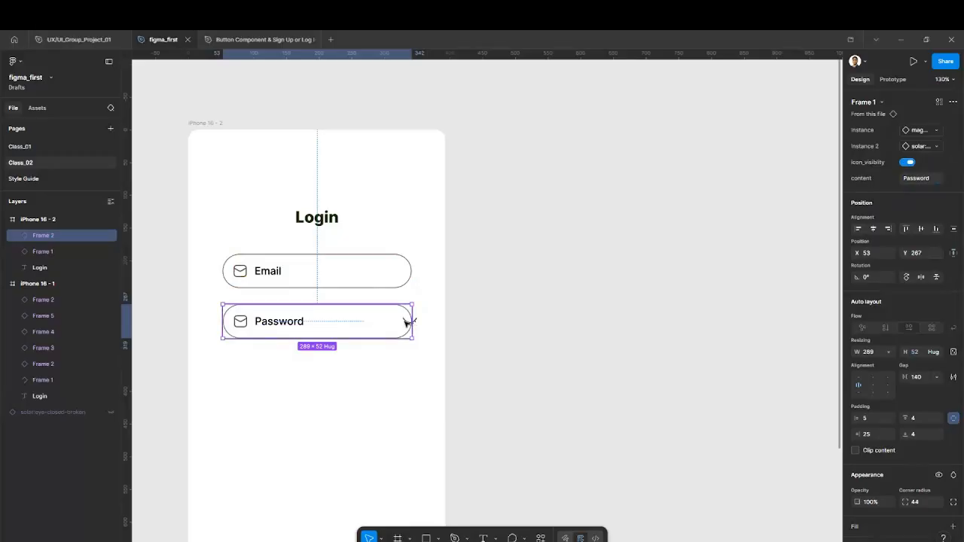
Try to shift the Password field's overflowing eye icon inward and check the Frame 1 main component on the Style Guide page.
double_click(407, 322)
left_click_drag(411, 323, 398, 322)
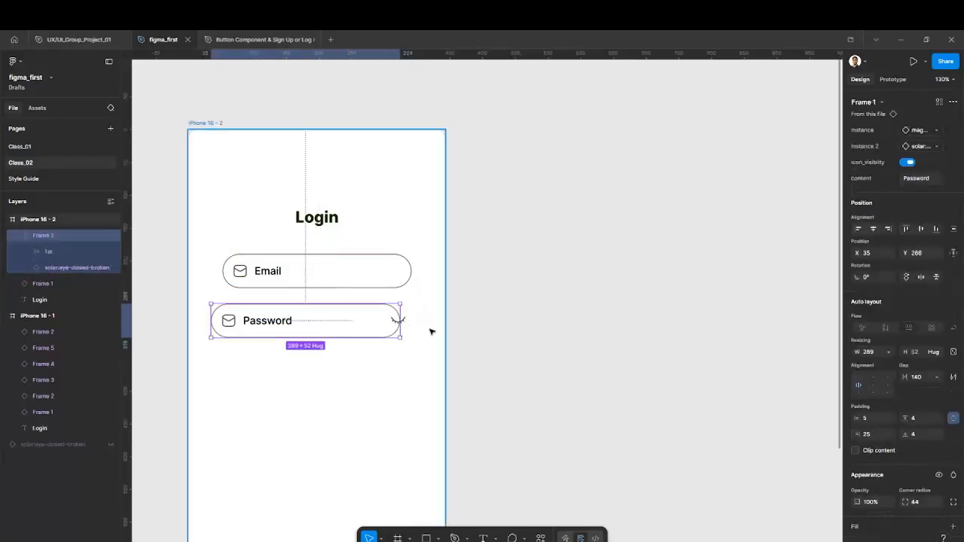
left_click(44, 176)
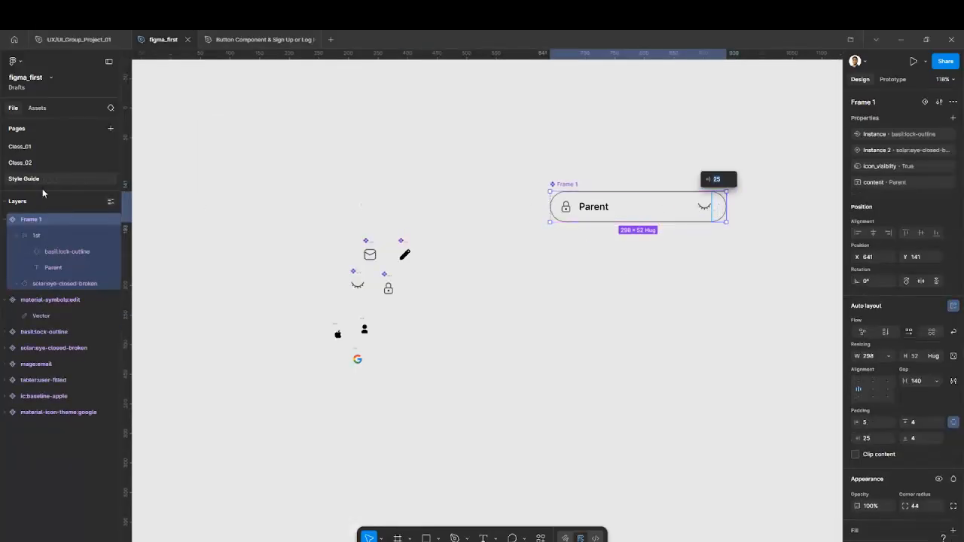
left_click(31, 163)
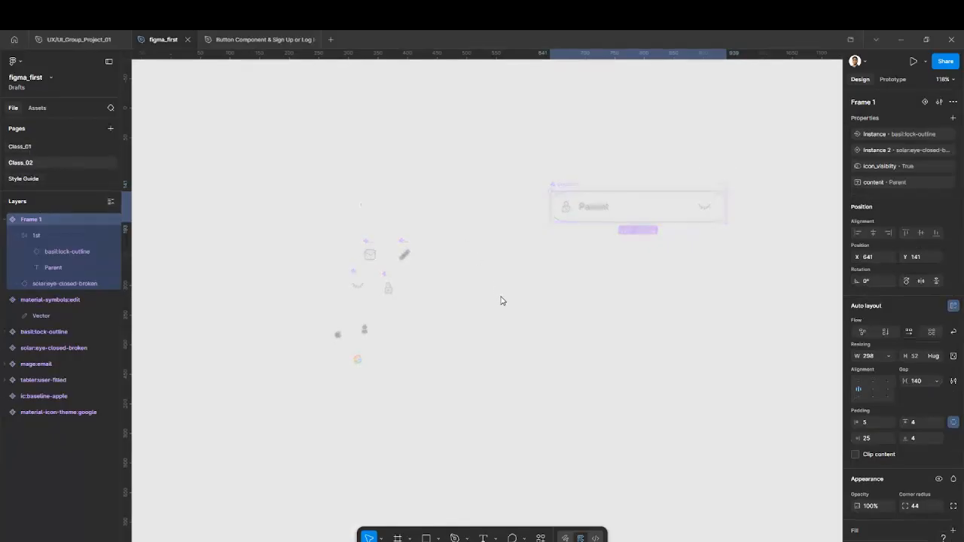
Widen the Password field to about 305 and the Email field to about 299 by extending their right edges.
left_click(402, 319)
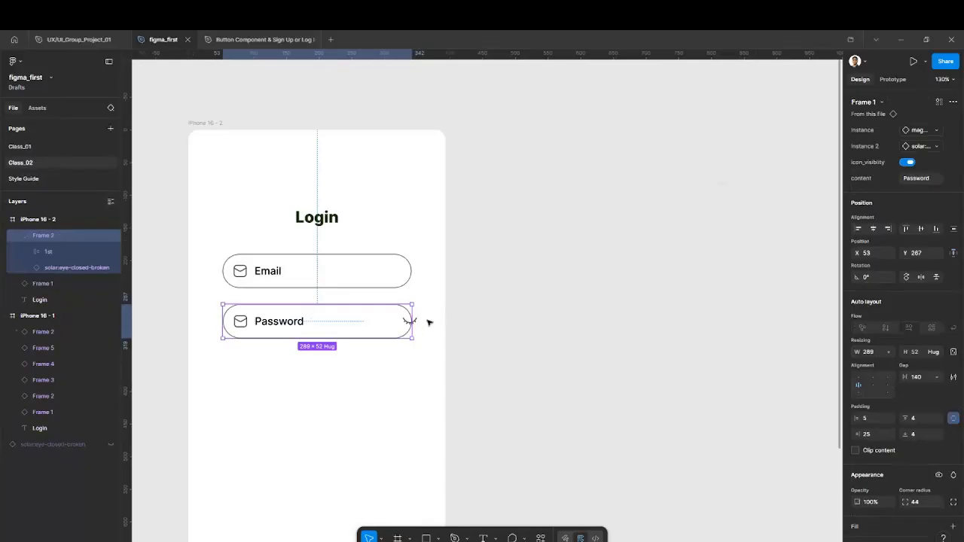
left_click_drag(410, 321, 420, 321)
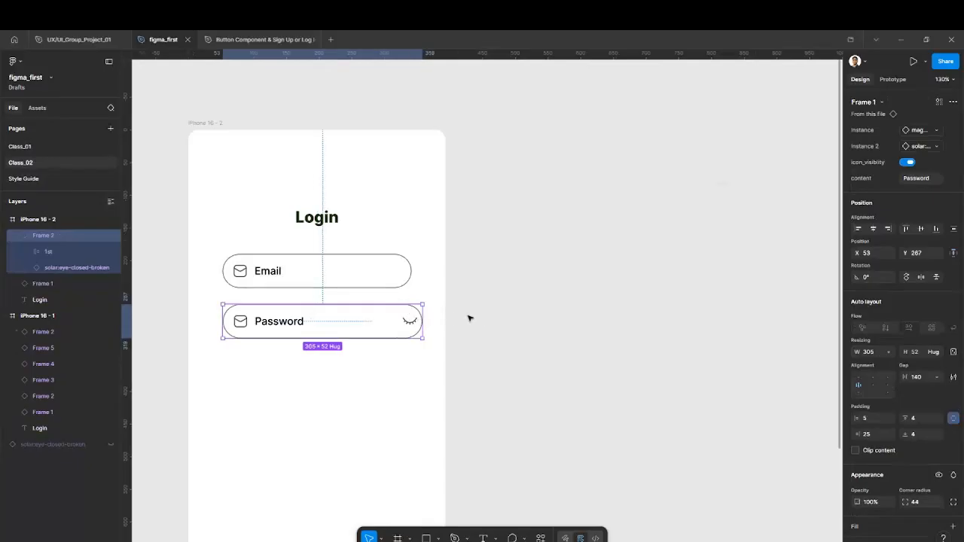
left_click(411, 272)
left_click_drag(412, 273, 420, 271)
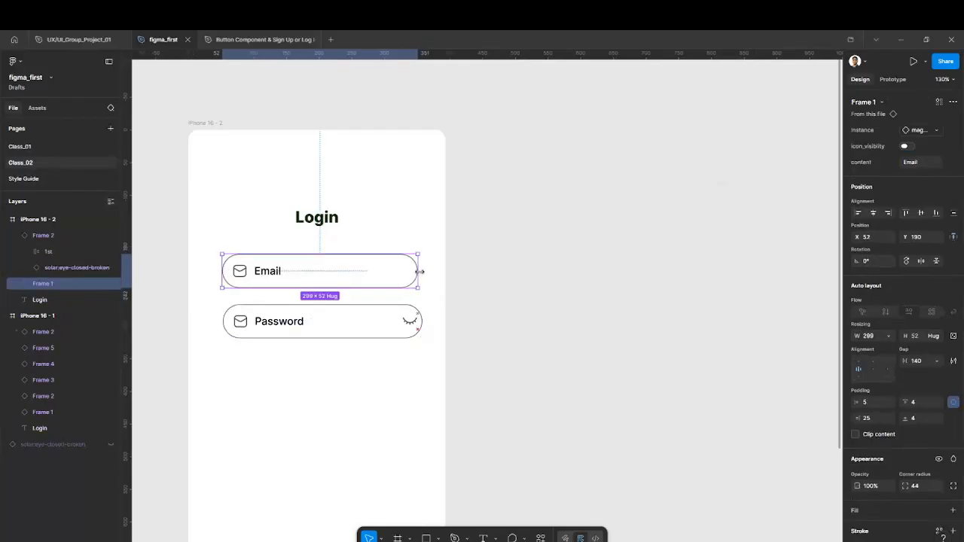
left_click(539, 305)
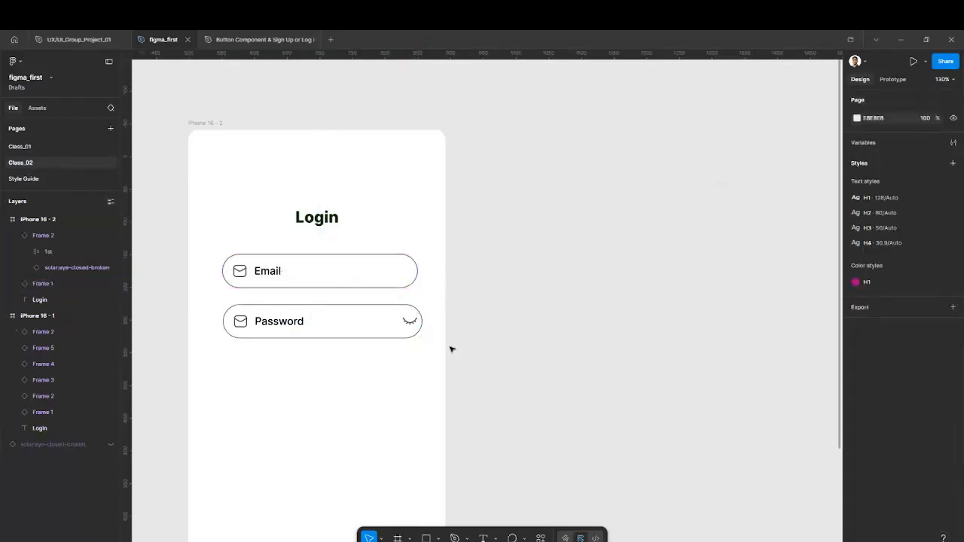
Try to move the eye icon inside the Password field slightly to the left.
double_click(409, 321)
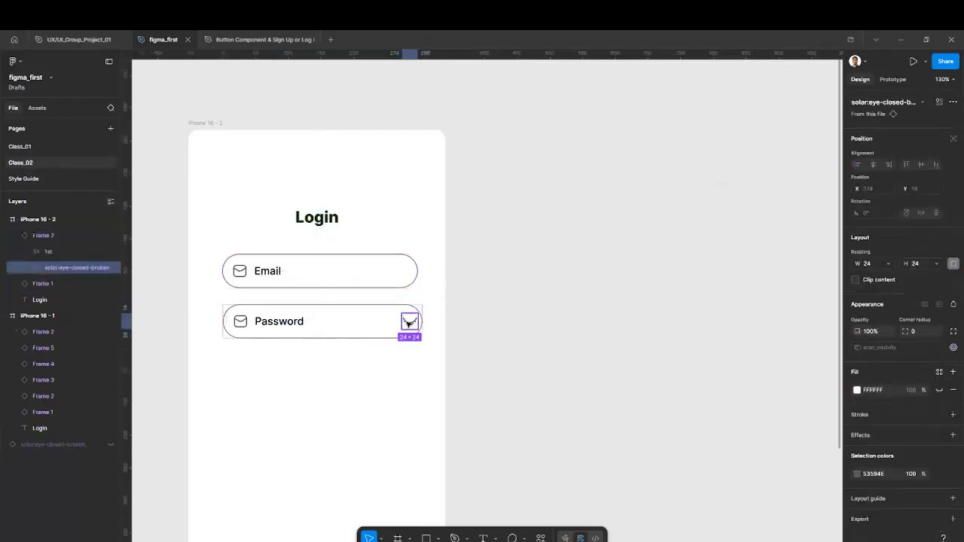
left_click_drag(409, 323, 404, 323)
key("ctrl+z")
Extend the right edges of both fields, making Password about 316 wide and Email about 317 wide.
left_click(426, 324)
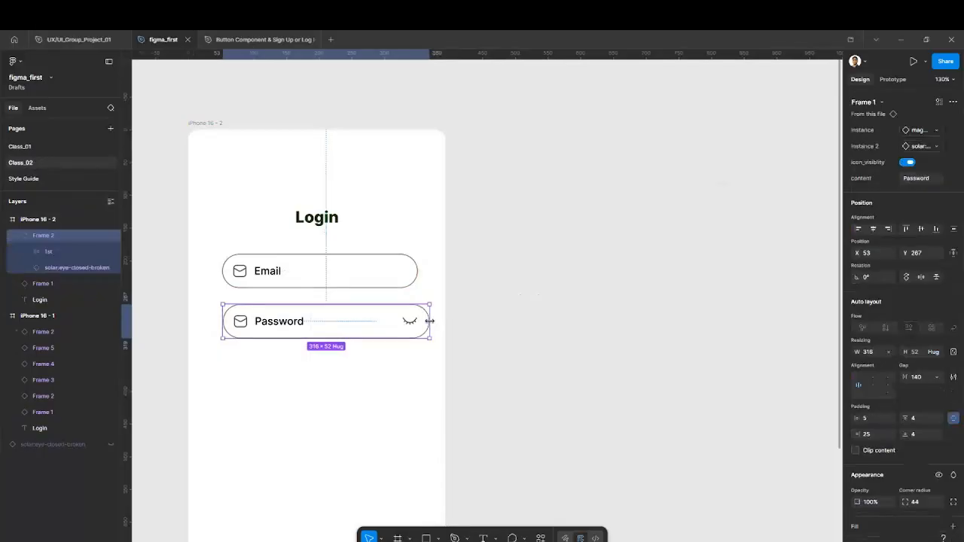
left_click(421, 280)
left_click_drag(417, 274, 426, 277)
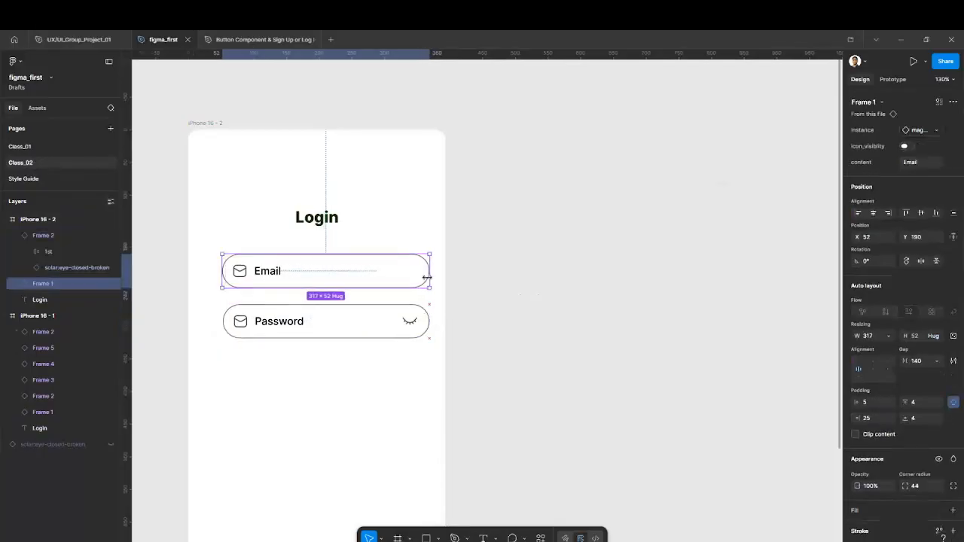
Center the Email and Password fields horizontally within the iPhone 16 - 2 frame.
left_click(872, 212)
left_click(419, 329)
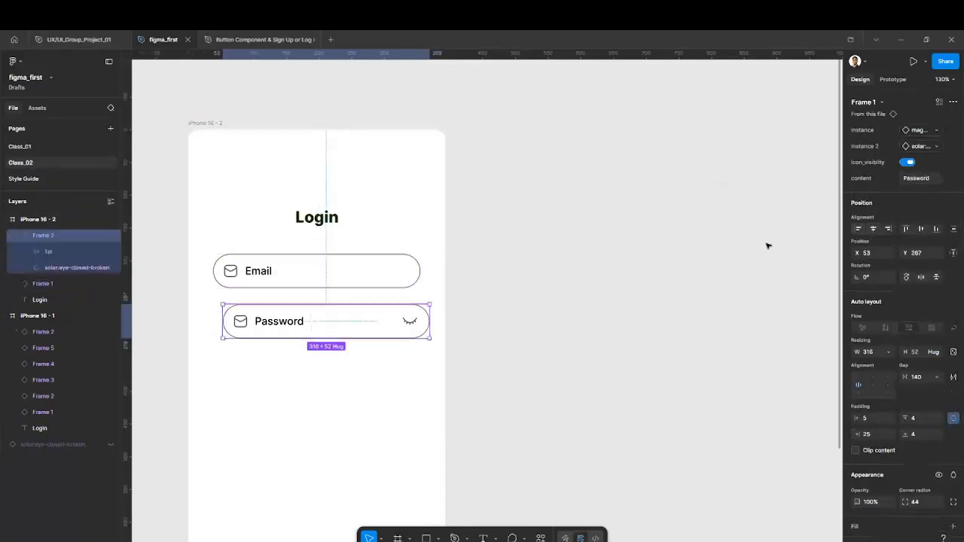
left_click(872, 229)
left_click(581, 328)
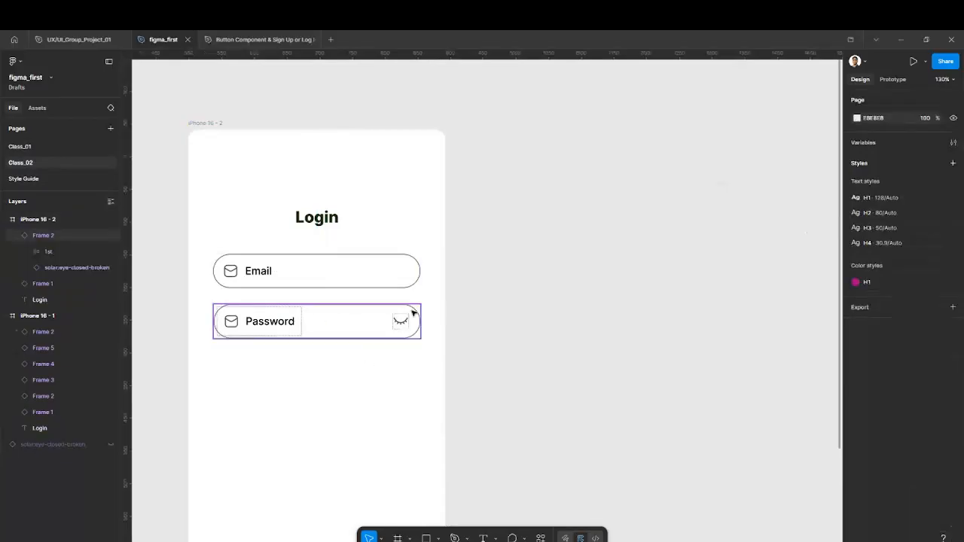
Swap the Password field's leading icon instance to basil:lock-outline.
left_click(413, 313)
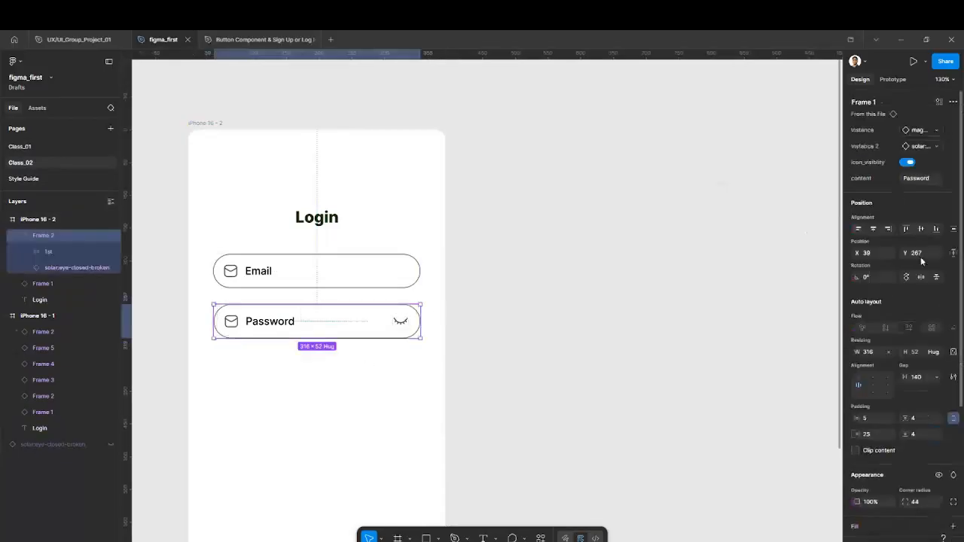
left_click(933, 133)
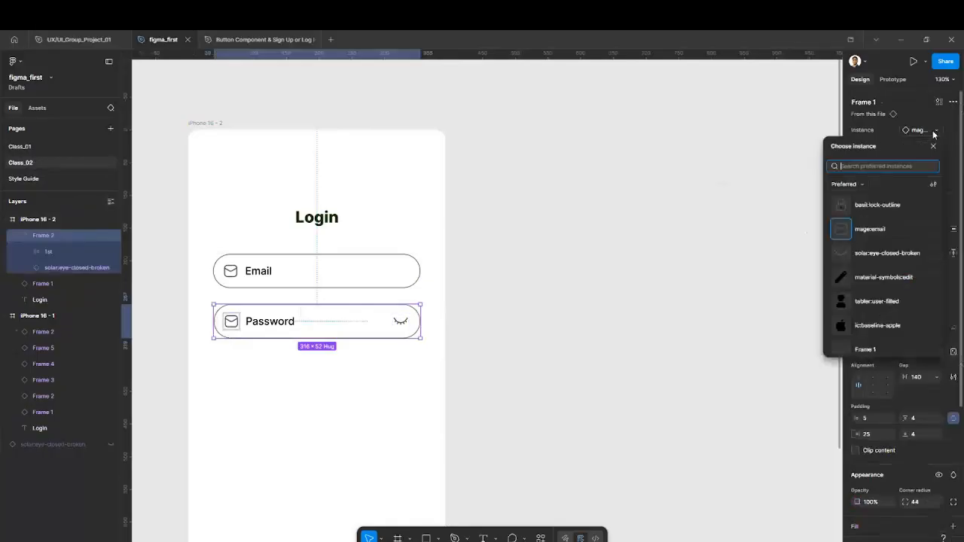
left_click(875, 206)
left_click(611, 269)
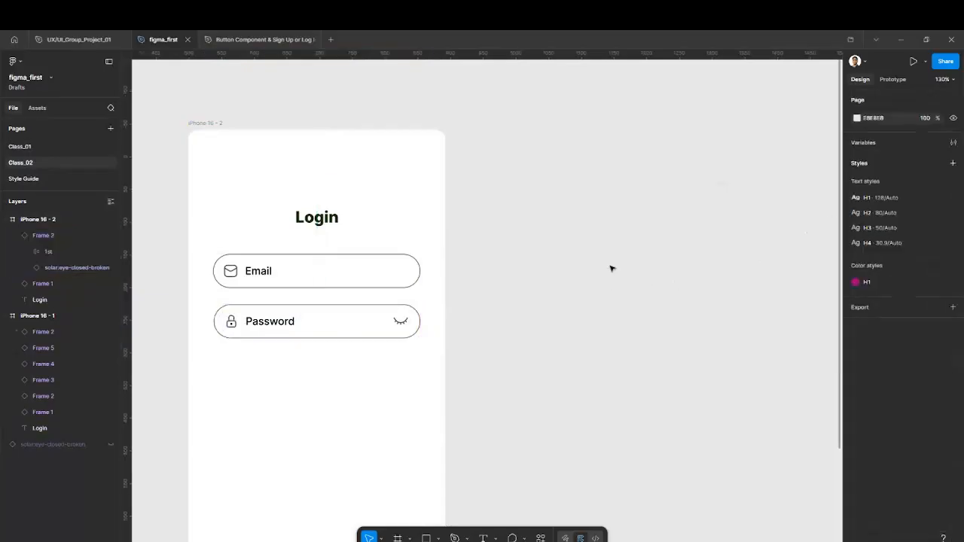
Examine the dark Login button and the buttons below it on the iPhone 16 - 1 screen.
scroll(611, 268, "down", 5)
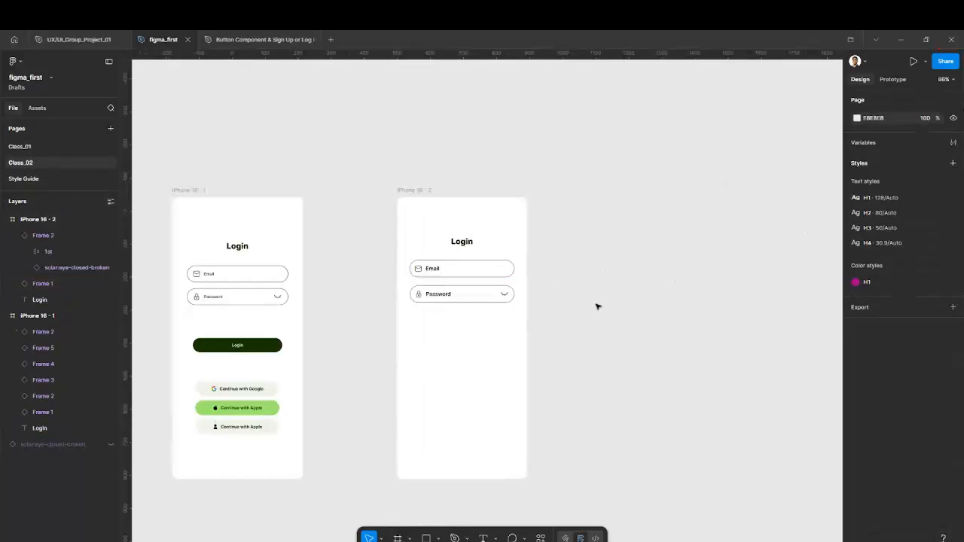
left_click_drag(175, 329, 320, 461)
left_click(332, 437)
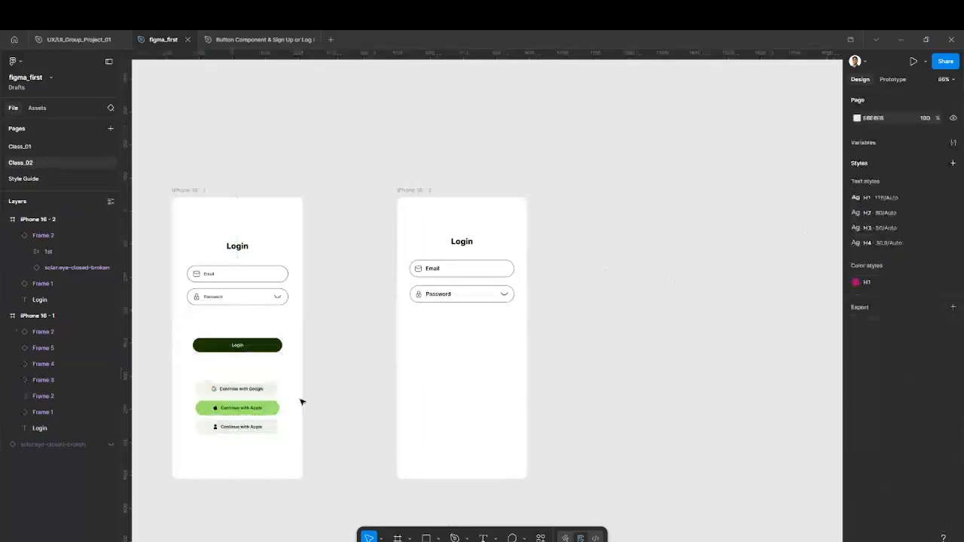
left_click(269, 347)
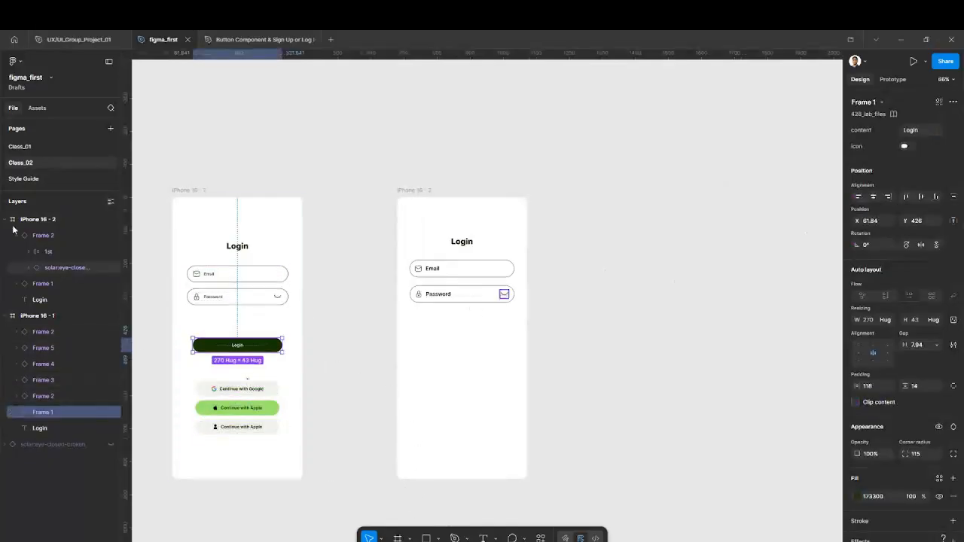
Add a text layer reading "Login" below the Parent input component on the Style Guide page.
left_click(25, 179)
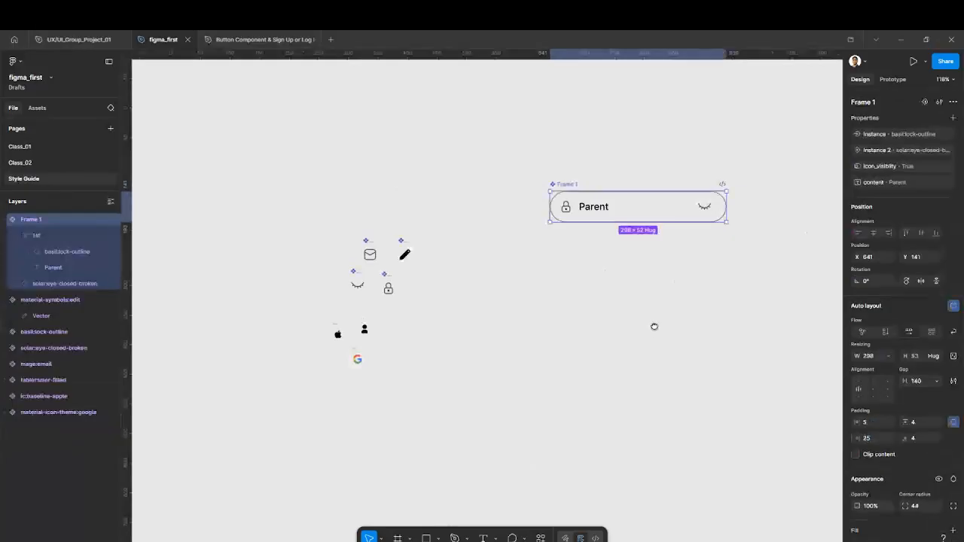
left_click(495, 459)
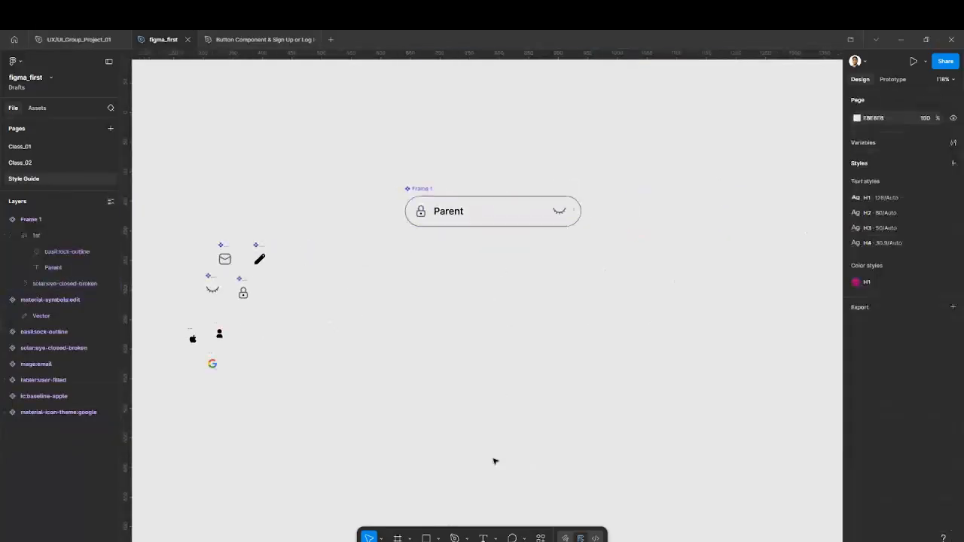
left_click(438, 538)
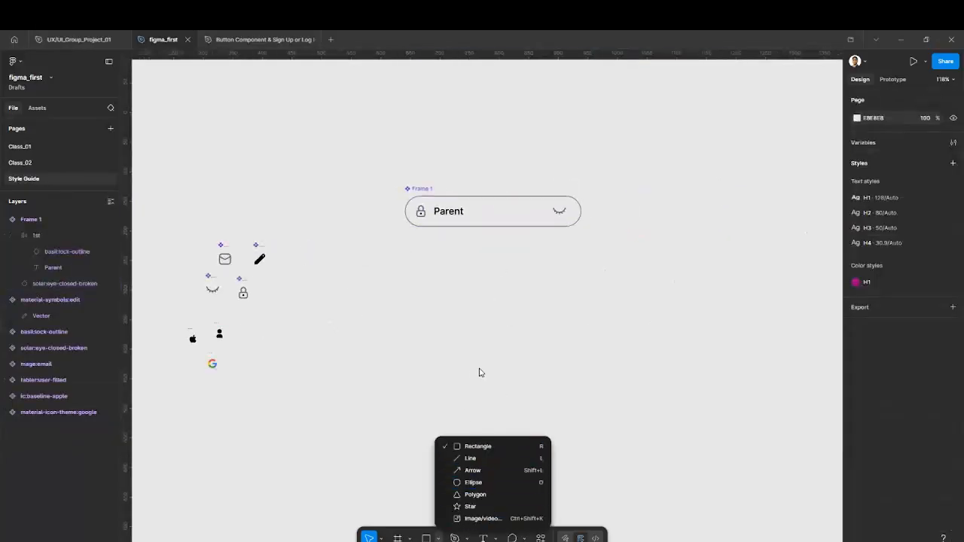
key("Escape")
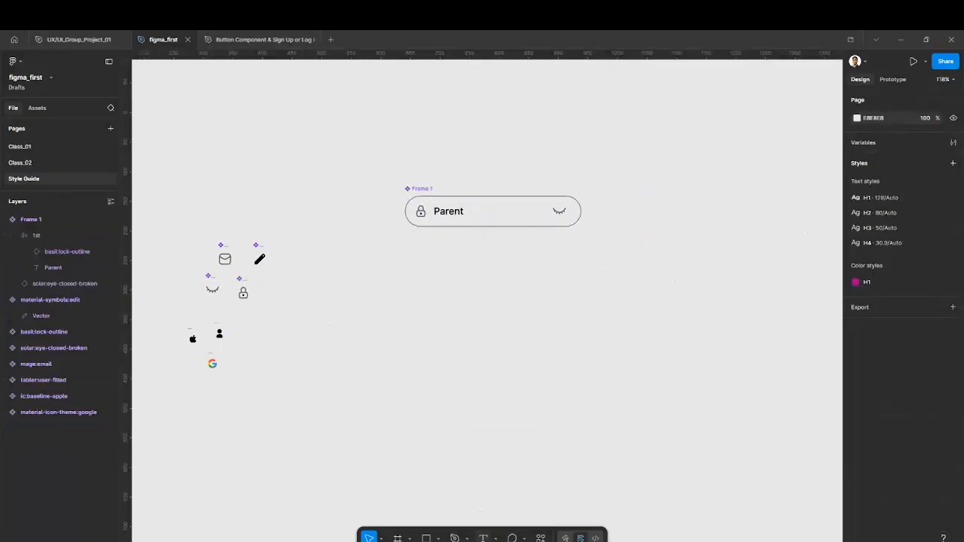
key("t")
left_click(471, 286)
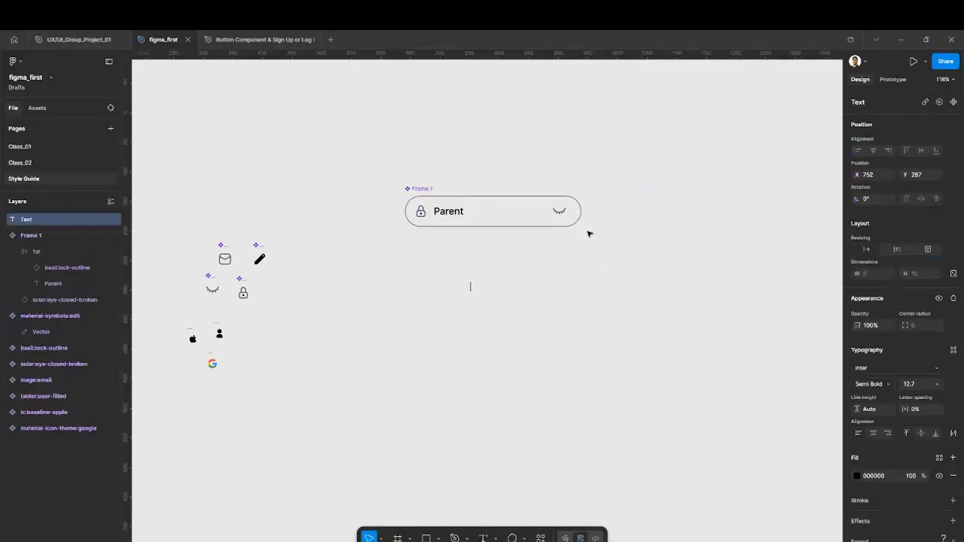
type("Login")
key("Escape")
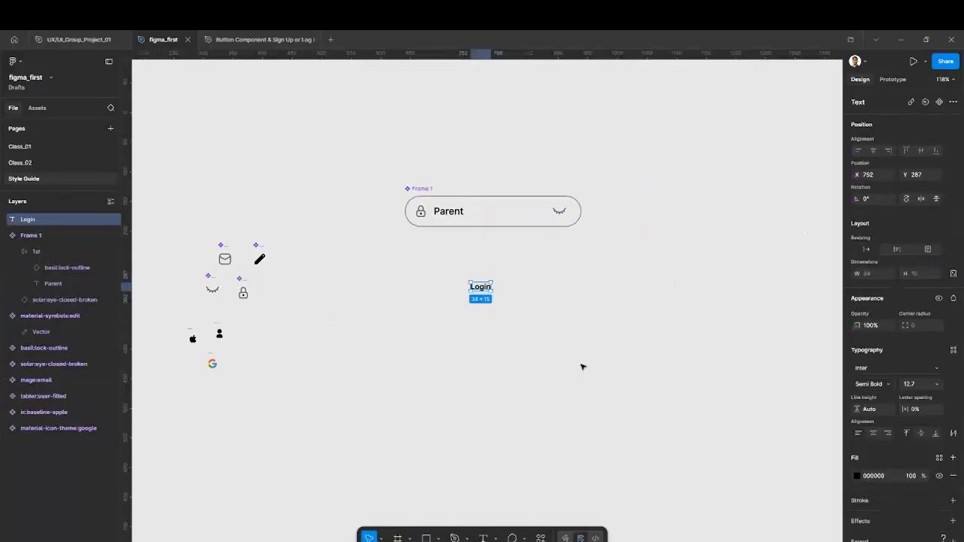
Wrap the Login text in an auto layout frame with horizontal padding 123 and place it beneath the Parent input component.
key("shift+a")
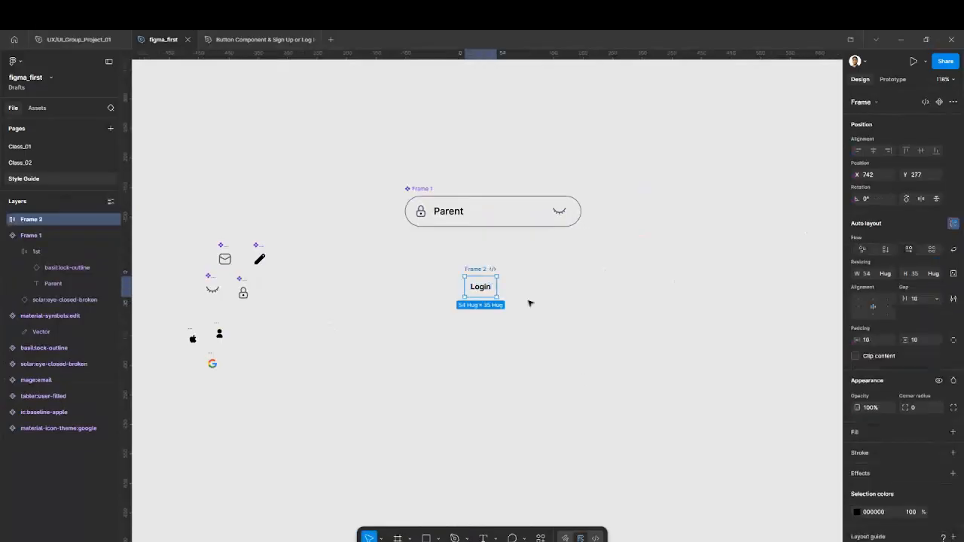
left_click(867, 340)
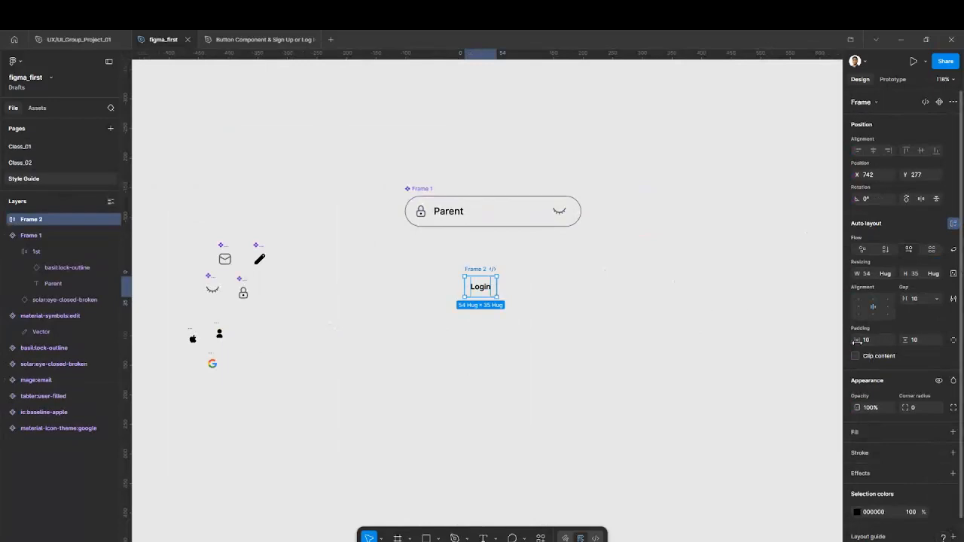
type("123")
key("Return")
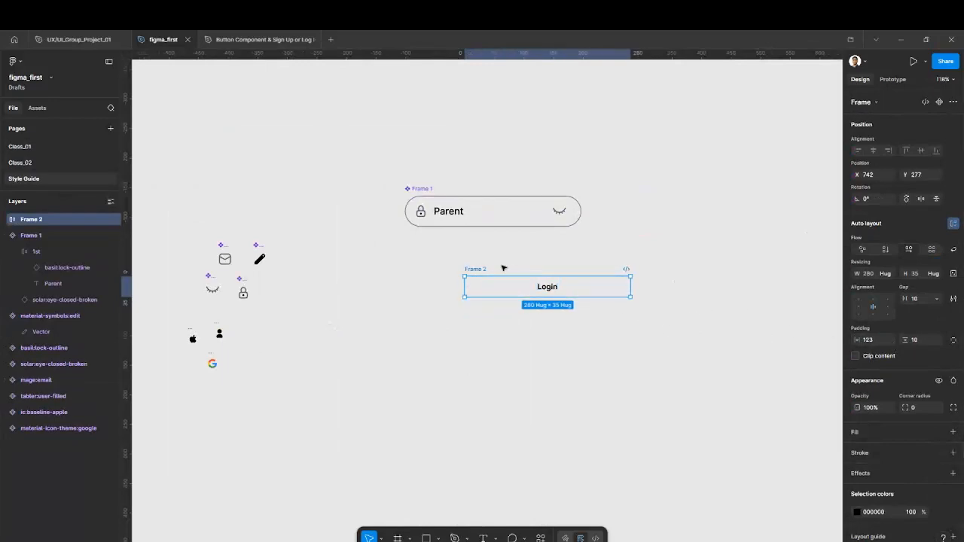
left_click_drag(473, 268, 421, 262)
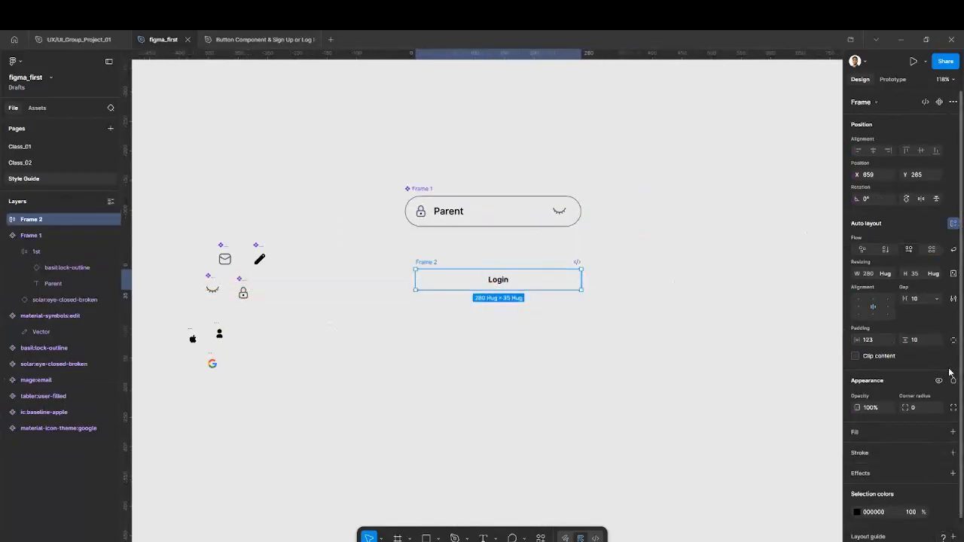
Add a blue 0003CC fill to the Login button frame.
left_click(953, 432)
left_click(856, 449)
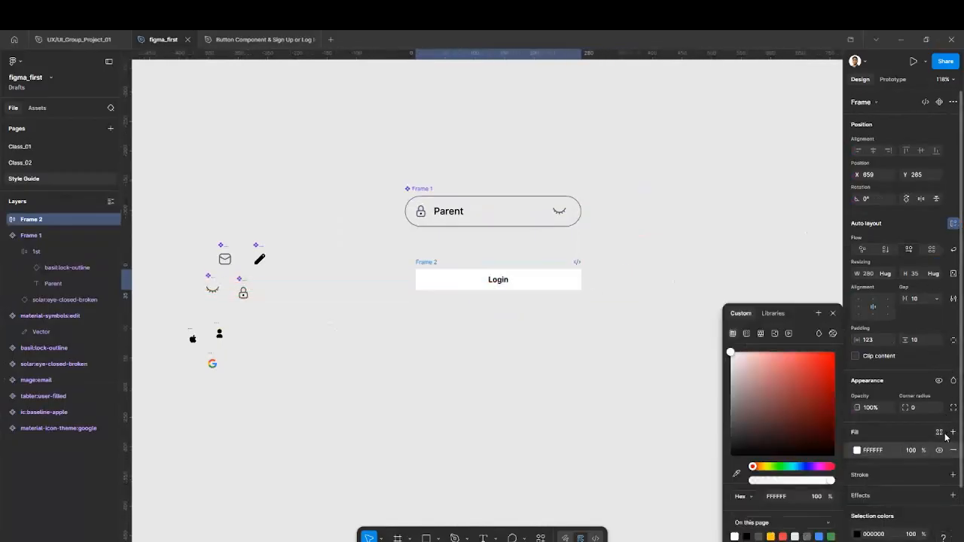
left_click(798, 466)
left_click_drag(800, 464, 806, 469)
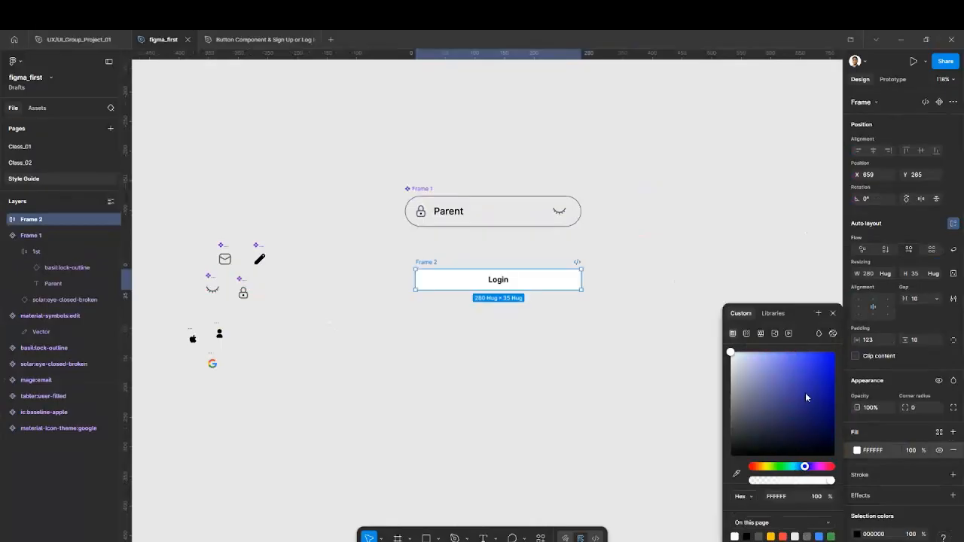
left_click_drag(805, 397, 853, 380)
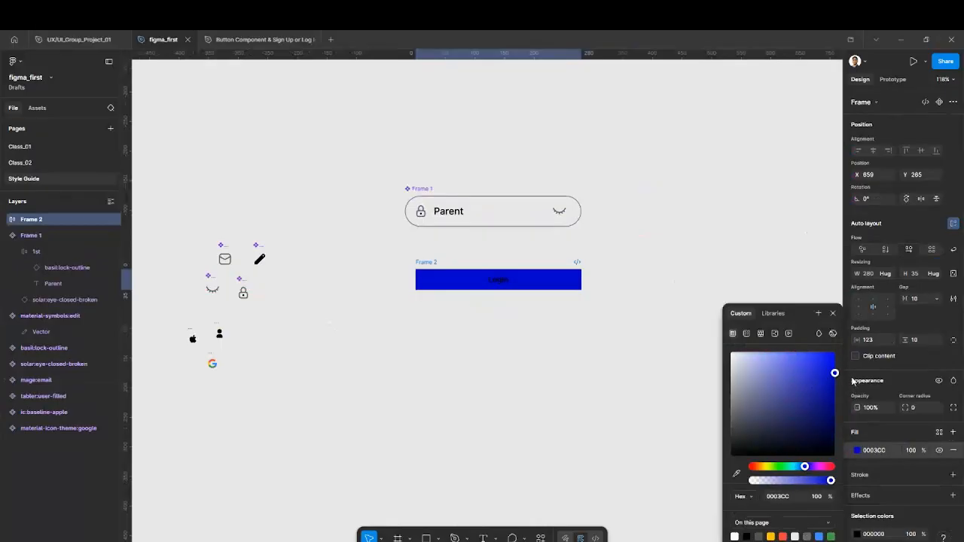
left_click(626, 328)
Change the Login text fill to white FFFFFF and its font weight to Bold.
left_click(507, 283)
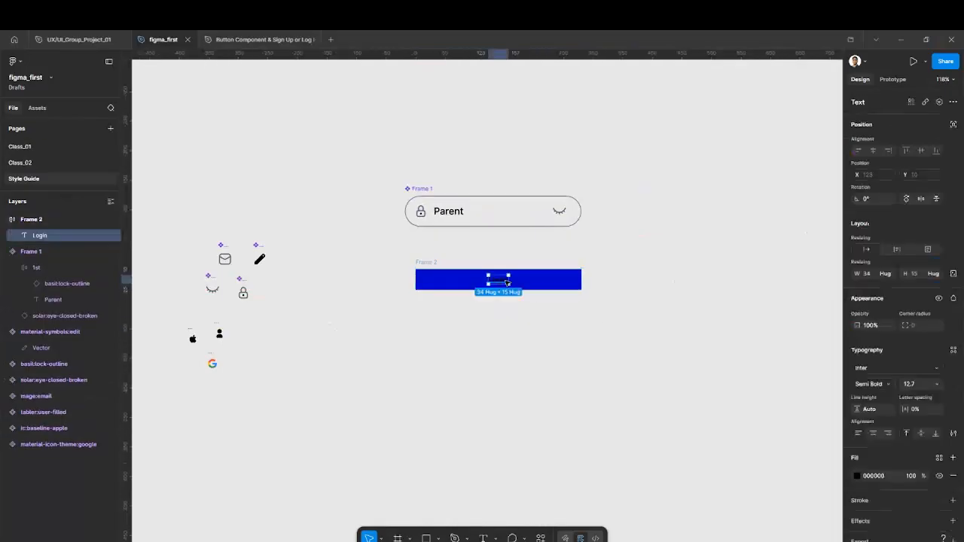
left_click(857, 476)
left_click_drag(742, 367, 649, 265)
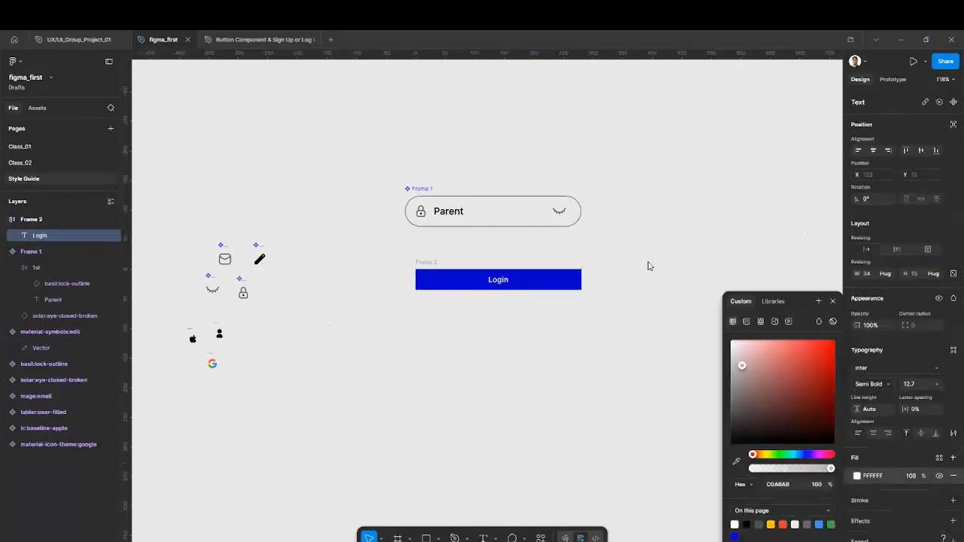
left_click(648, 266)
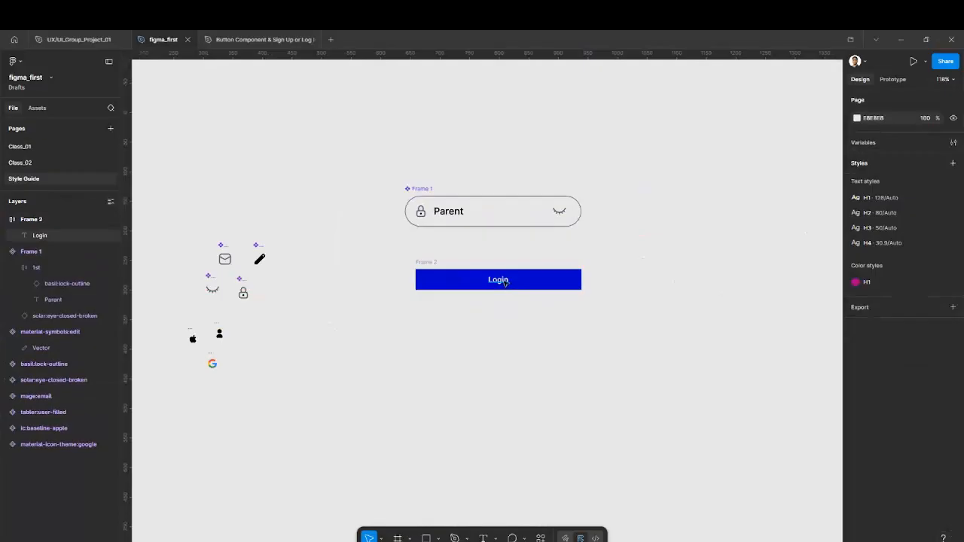
left_click(505, 283)
left_click(882, 387)
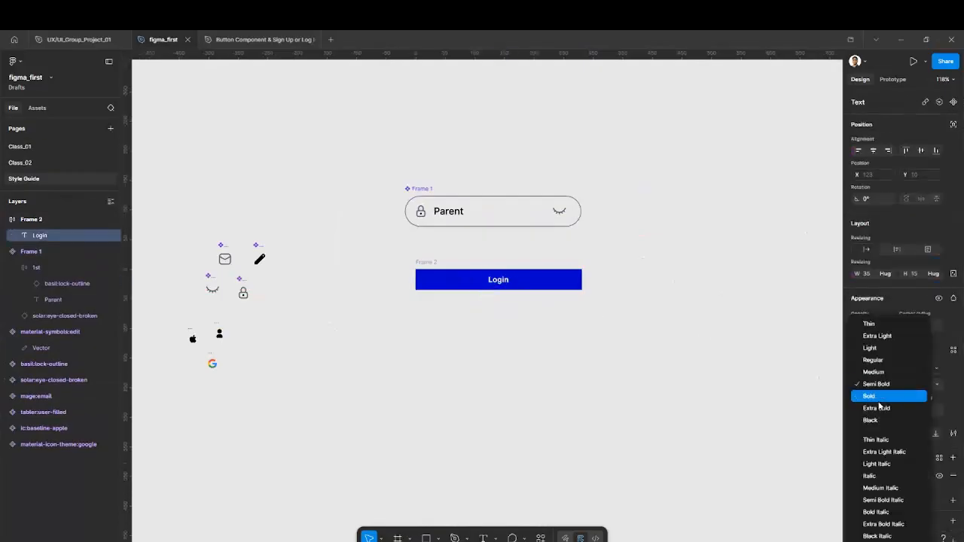
left_click(879, 401)
Set the Login button's vertical padding to 17 and its text size to 16.
left_click(422, 263)
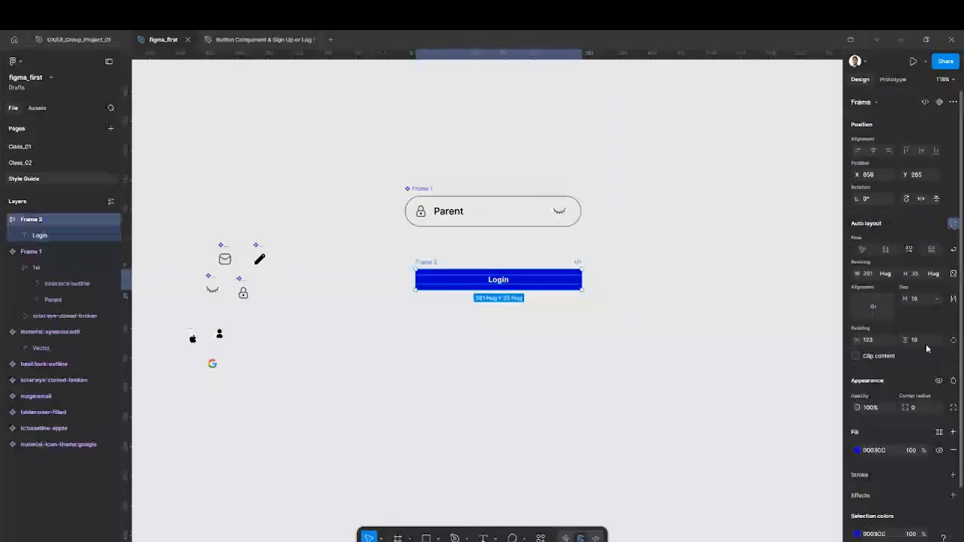
left_click_drag(908, 340, 913, 339)
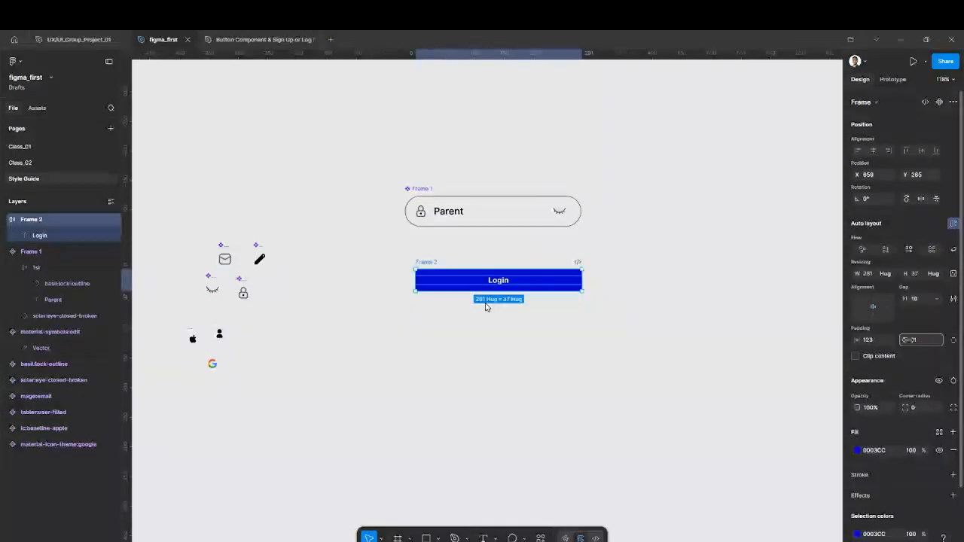
left_click(508, 287)
double_click(507, 286)
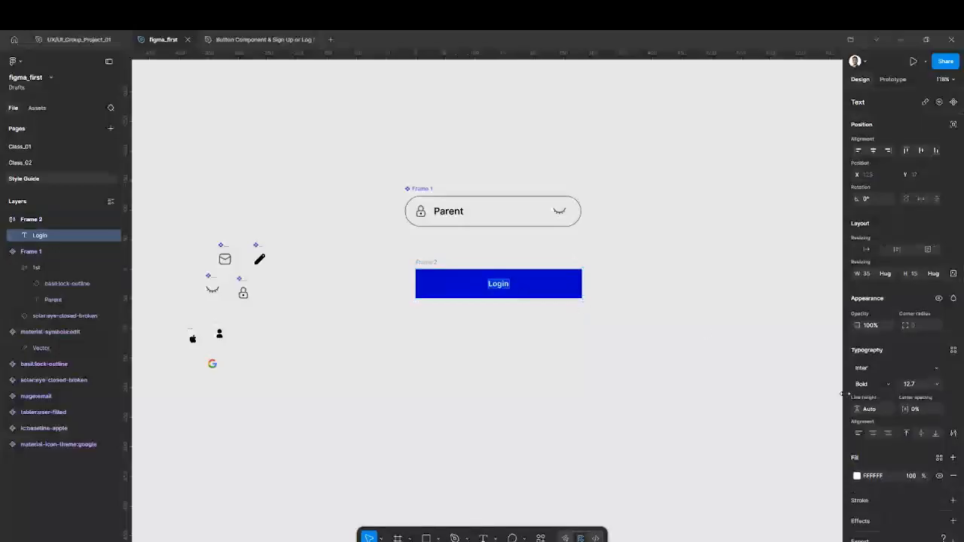
left_click(917, 385)
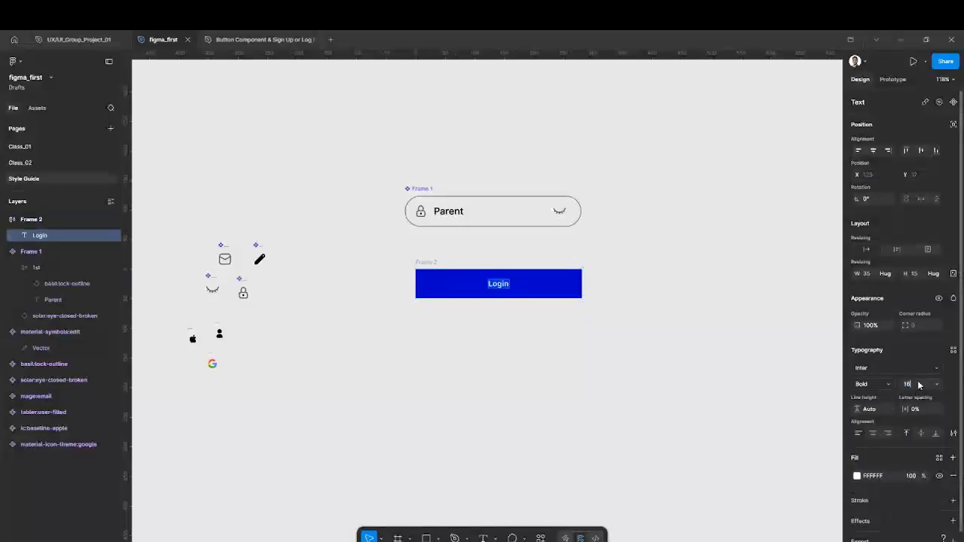
key("Return")
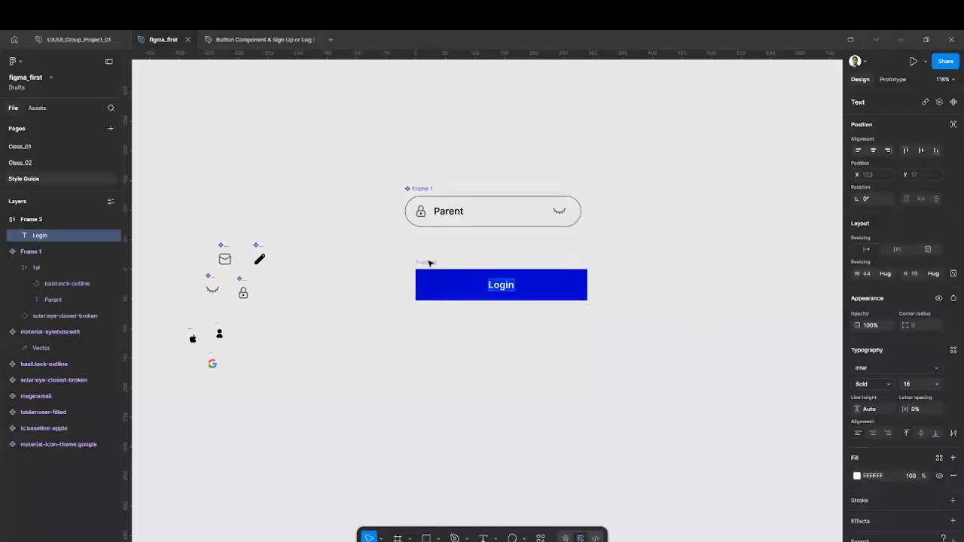
Switch the Login button to fixed width and height, and narrow it to 280 wide.
left_click(588, 287)
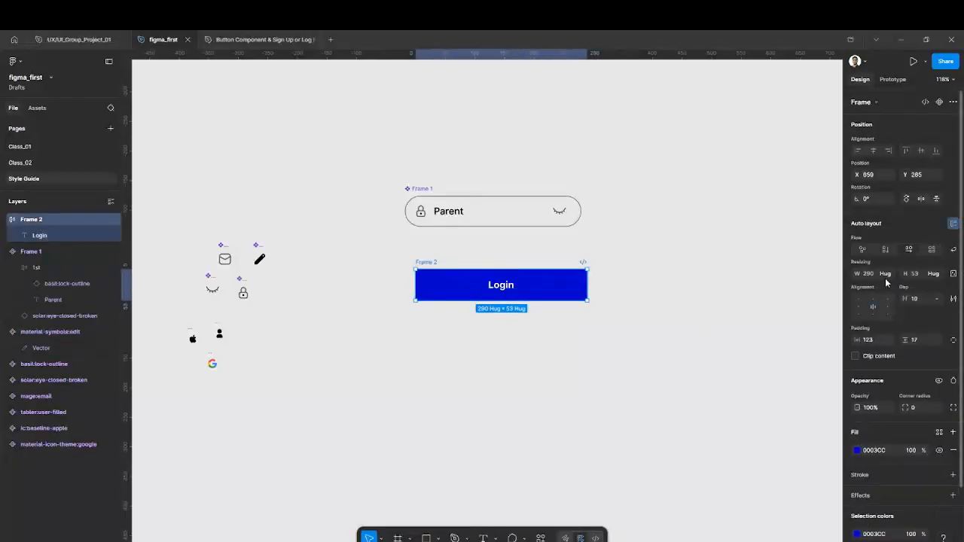
left_click(887, 275)
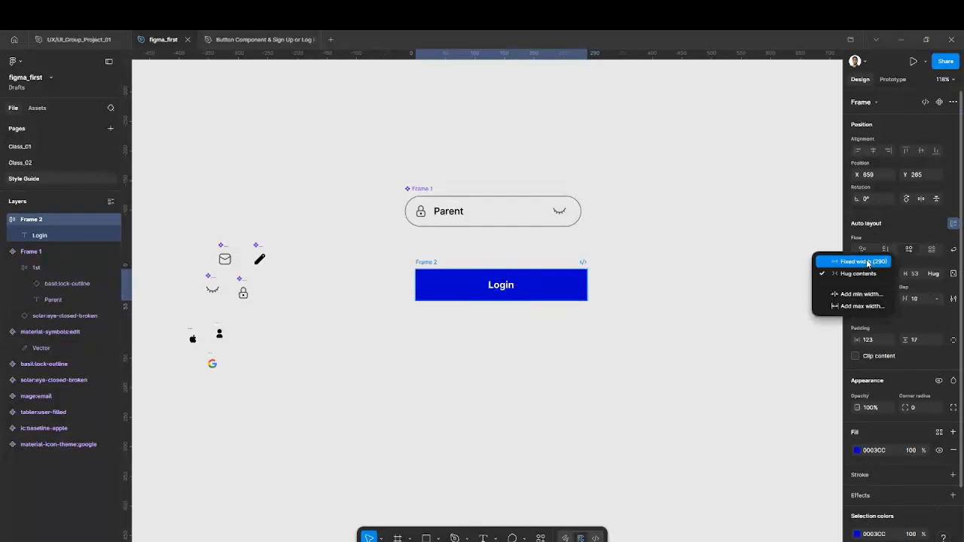
left_click(868, 263)
left_click(936, 274)
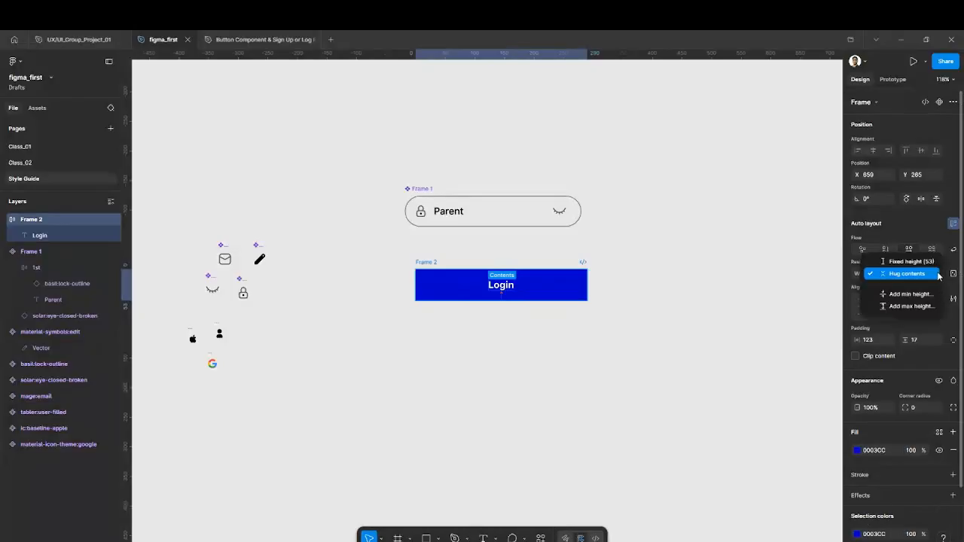
left_click(910, 262)
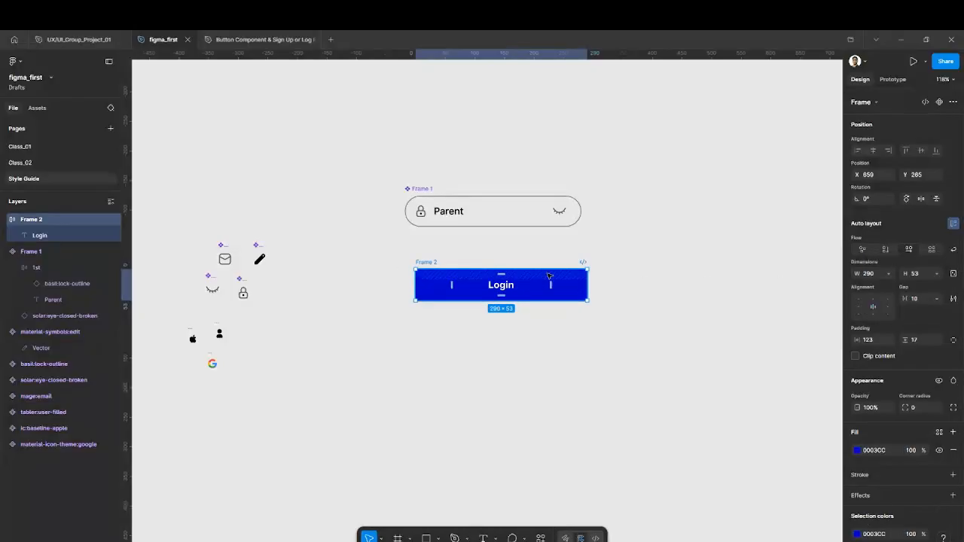
left_click_drag(588, 284, 578, 283)
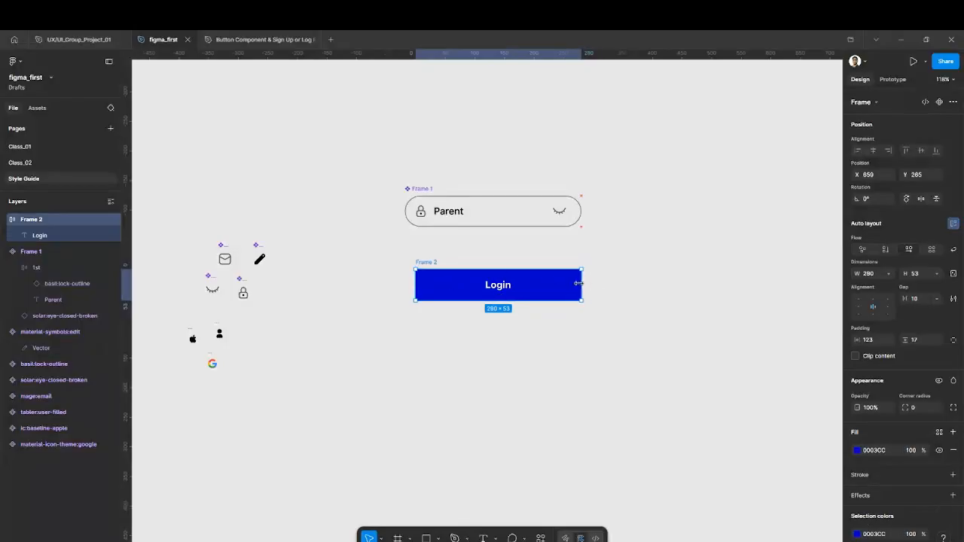
Change the blue button's label to "Parent" and set the button's corner radius to 35.
double_click(497, 285)
type("Parent")
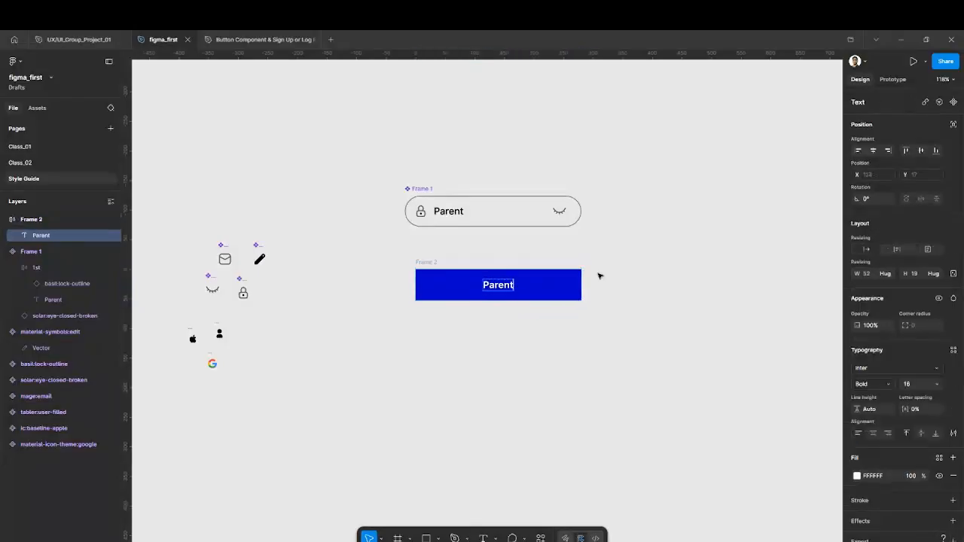
key("Escape")
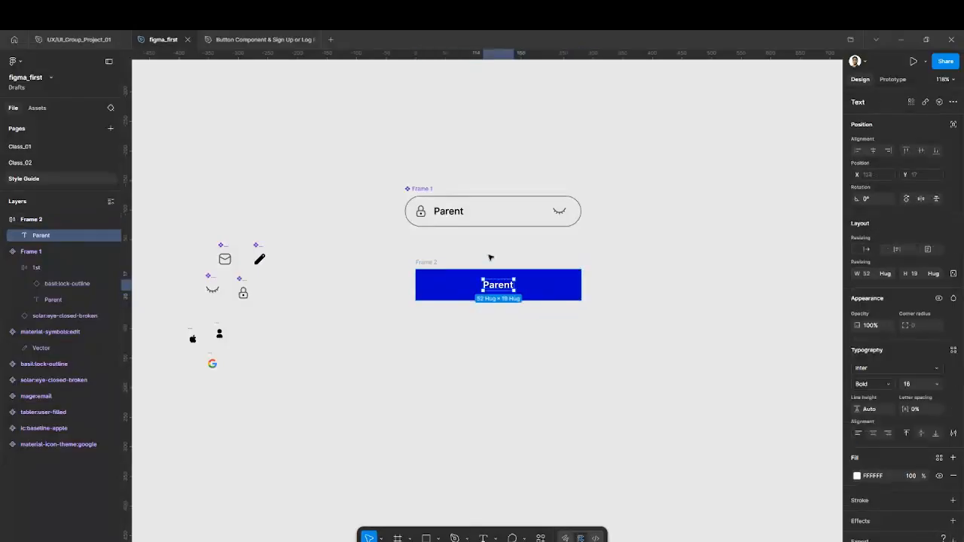
left_click(427, 262)
left_click_drag(904, 407, 290, 401)
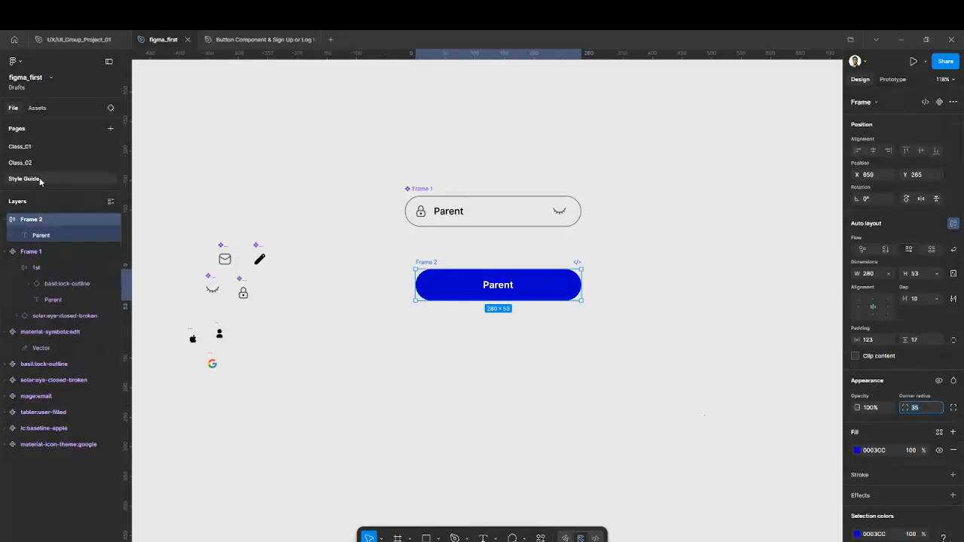
Insert an instance of the material-icon-theme:google component and place it before the label inside the blue button.
left_click(37, 108)
left_click(57, 214)
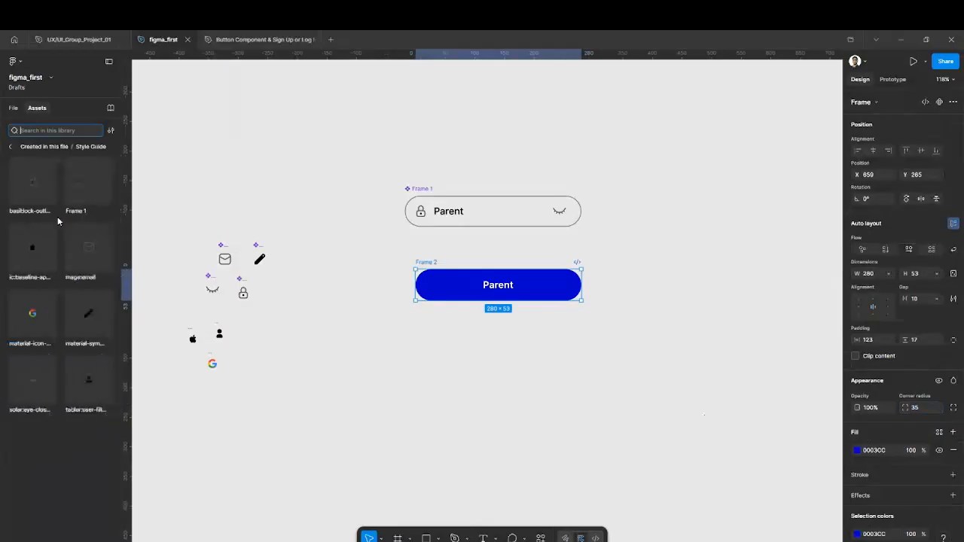
left_click(31, 326)
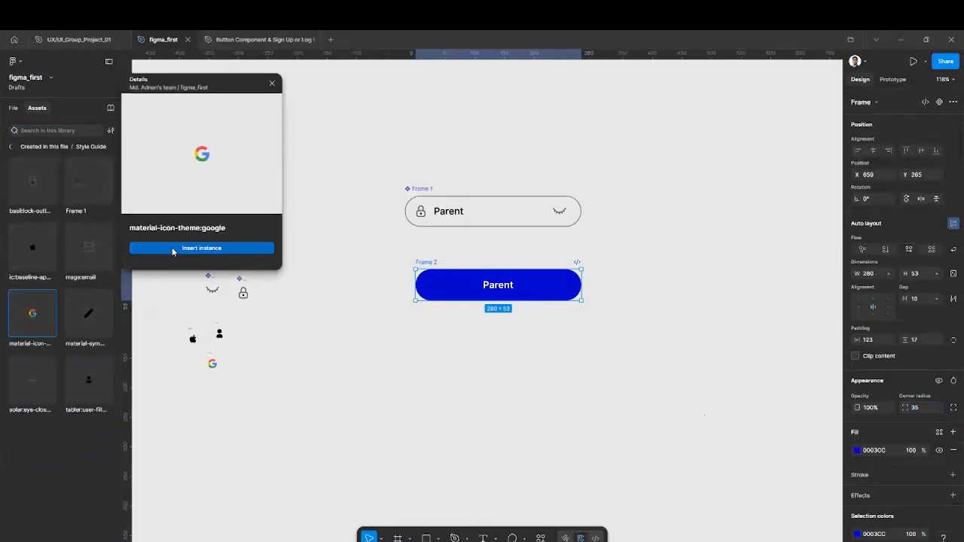
left_click(212, 249)
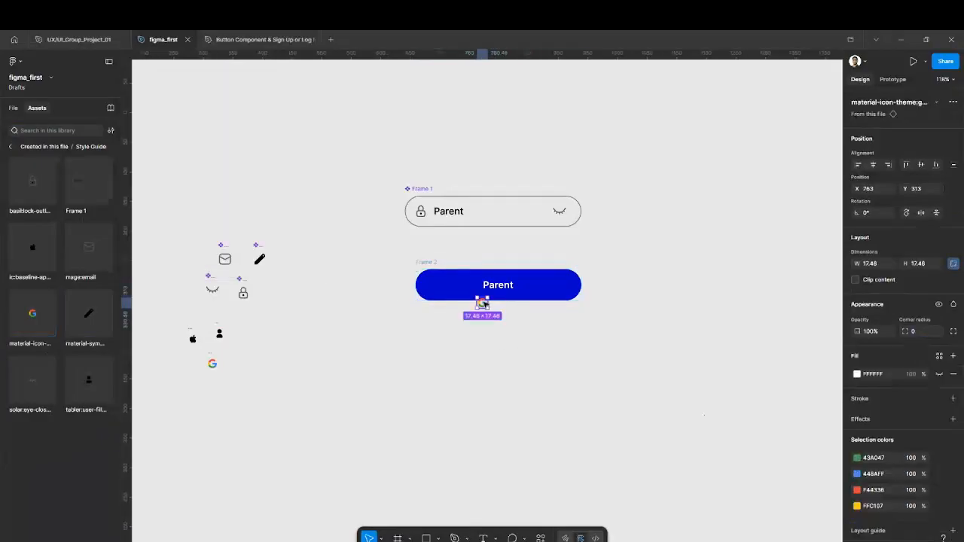
mouse_move(483, 304)
left_mouse_down()
mouse_move(496, 286)
mouse_move(479, 285)
left_mouse_up()
left_click(559, 344)
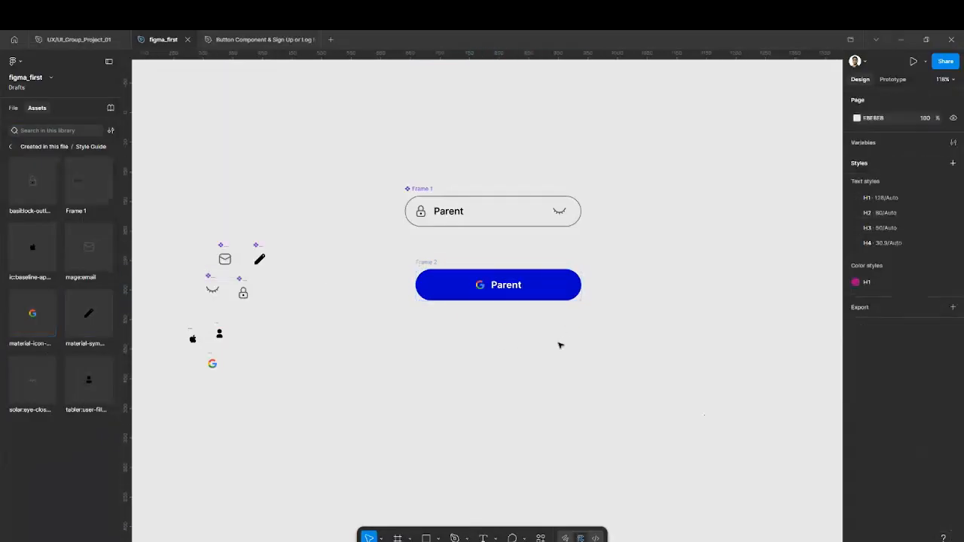
Turn the blue button frame into a component.
scroll(568, 313, "up", 5)
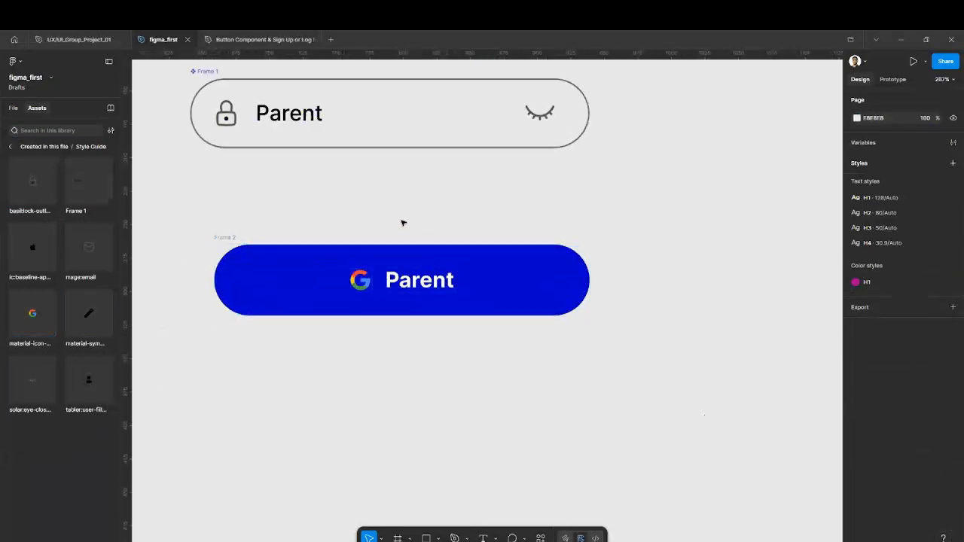
left_click(224, 236)
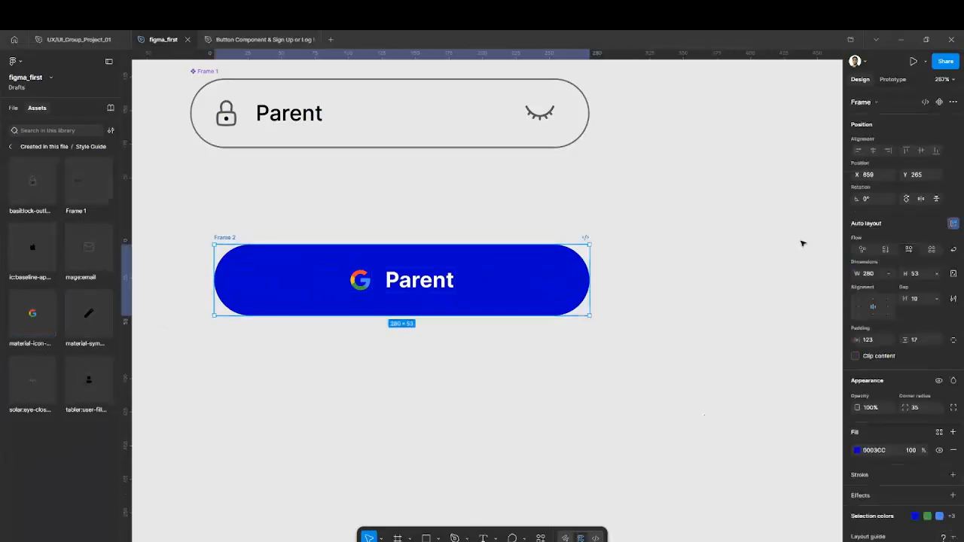
left_click(937, 104)
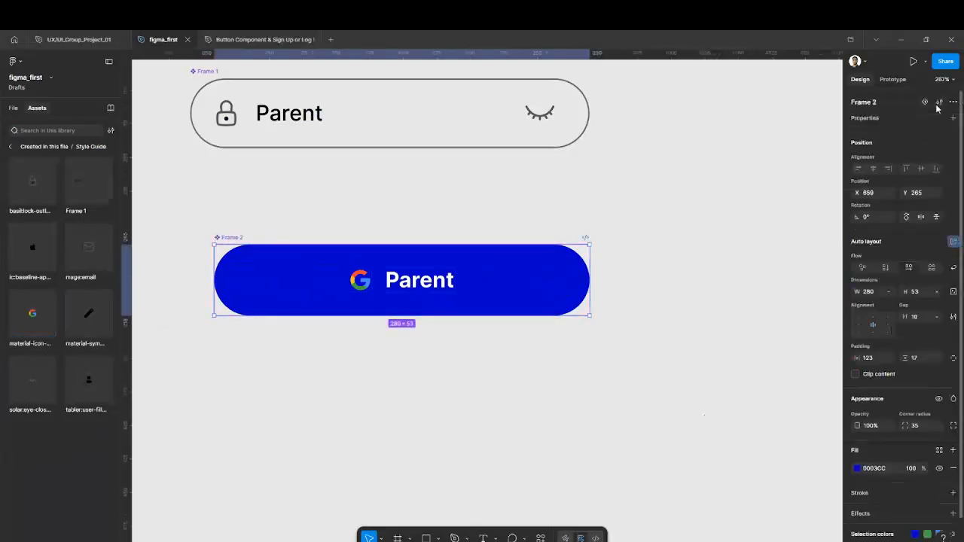
left_click(299, 226)
left_click(323, 275)
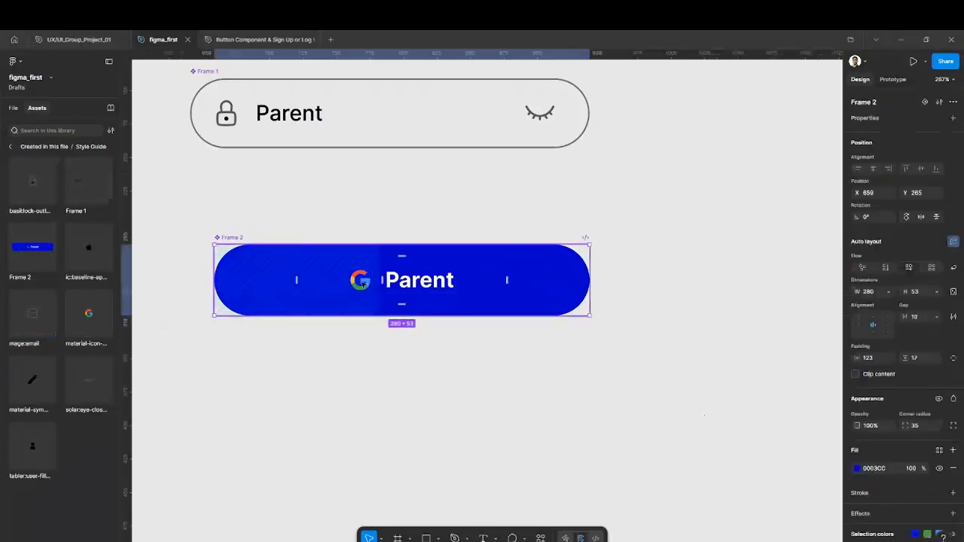
Scale the Google icon inside the blue button to 22 × 22 with the Scale tool.
left_click(360, 281)
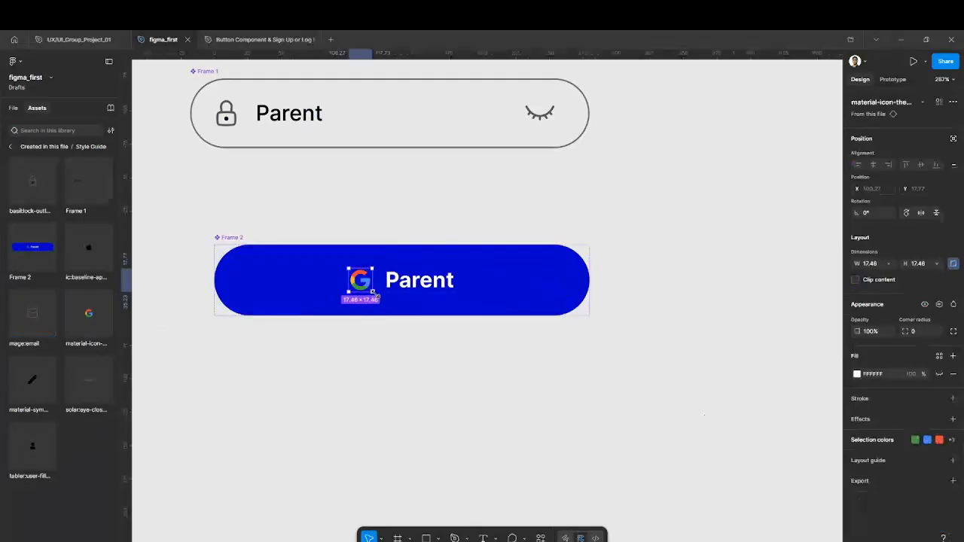
key("k")
mouse_move(374, 292)
left_mouse_down()
mouse_move(387, 305)
mouse_move(376, 293)
left_mouse_up()
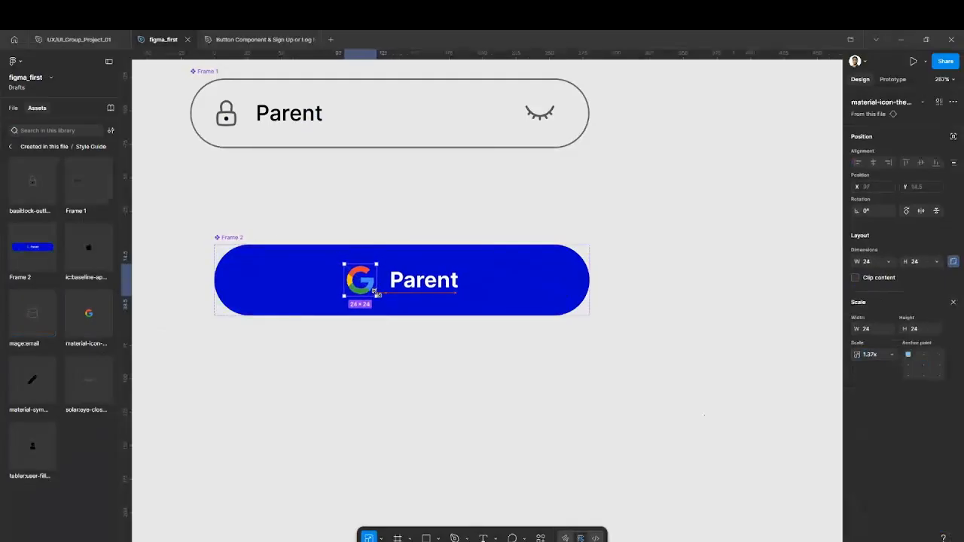
left_click(510, 206)
scroll(475, 233, "down", 3)
scroll(474, 234, "up", 3)
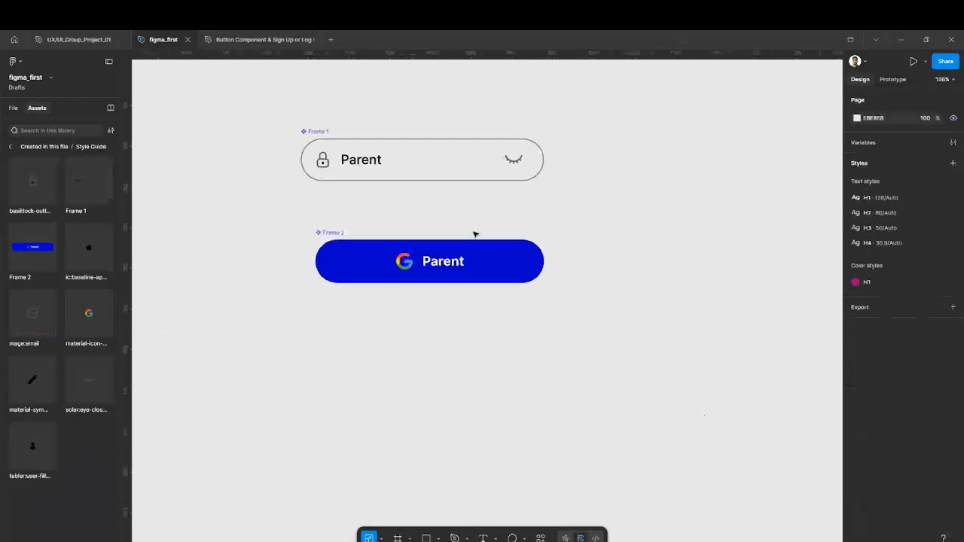
double_click(405, 275)
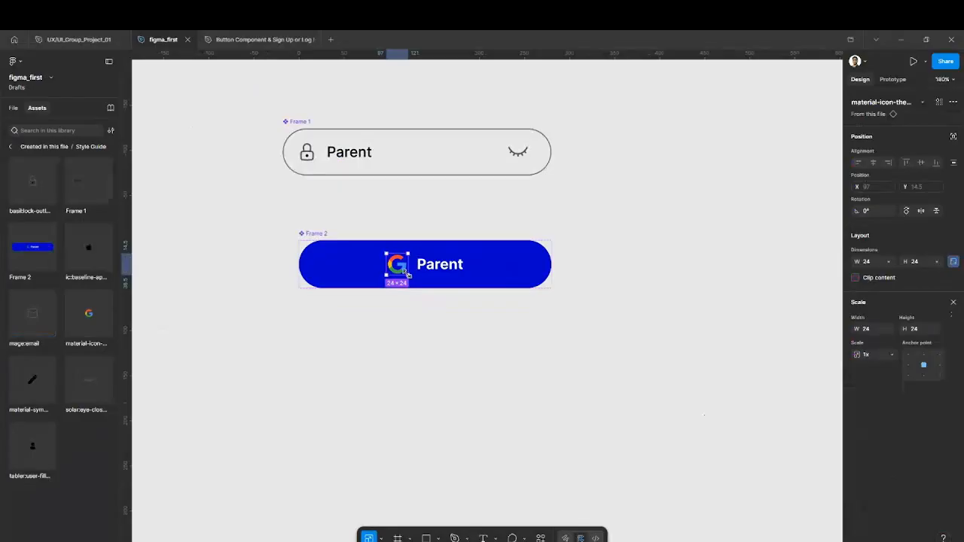
left_click_drag(408, 276, 408, 277)
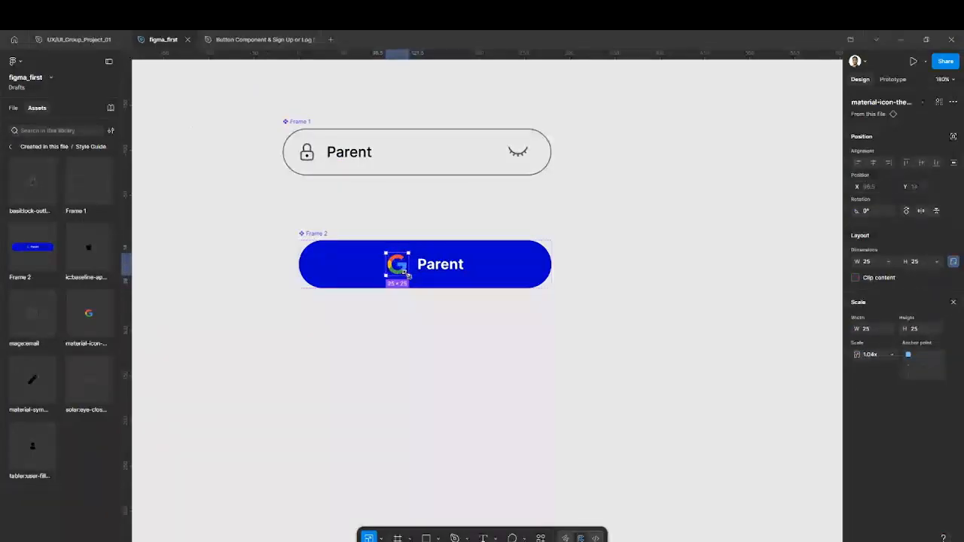
key("Escape")
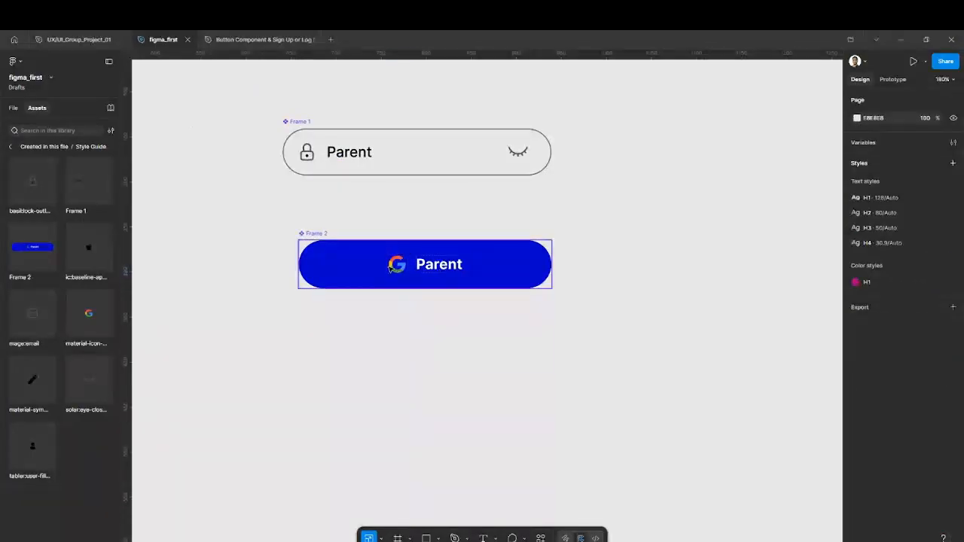
double_click(397, 265)
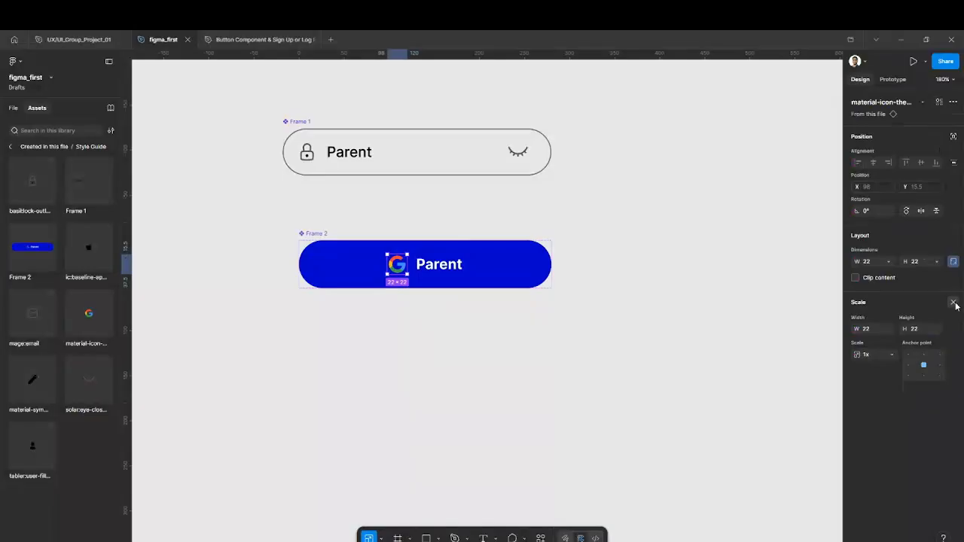
left_click(955, 301)
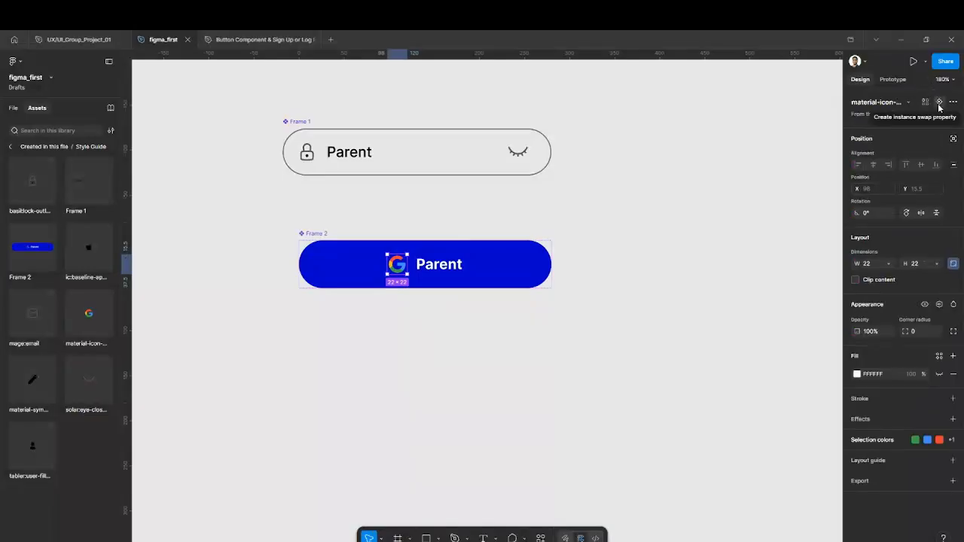
Start an instance swap property for the button's Google icon and open the selection of preferred instances.
left_click(938, 103)
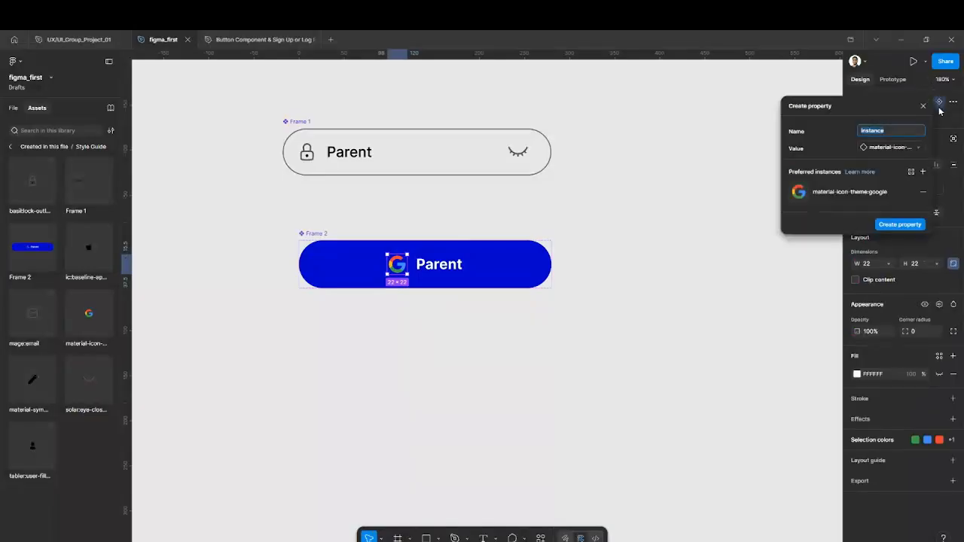
left_click(923, 171)
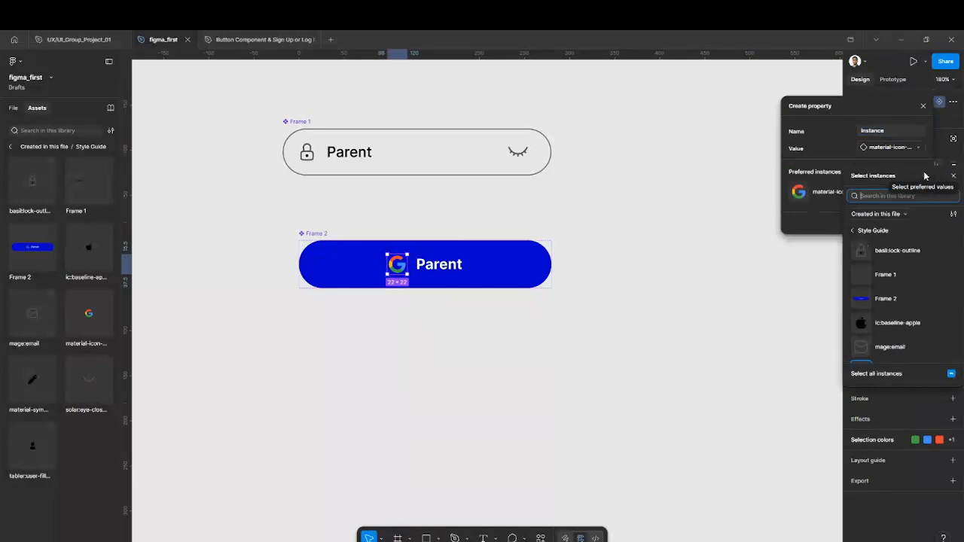
left_click(908, 253)
left_click(897, 274)
left_click(893, 301)
left_click(894, 301)
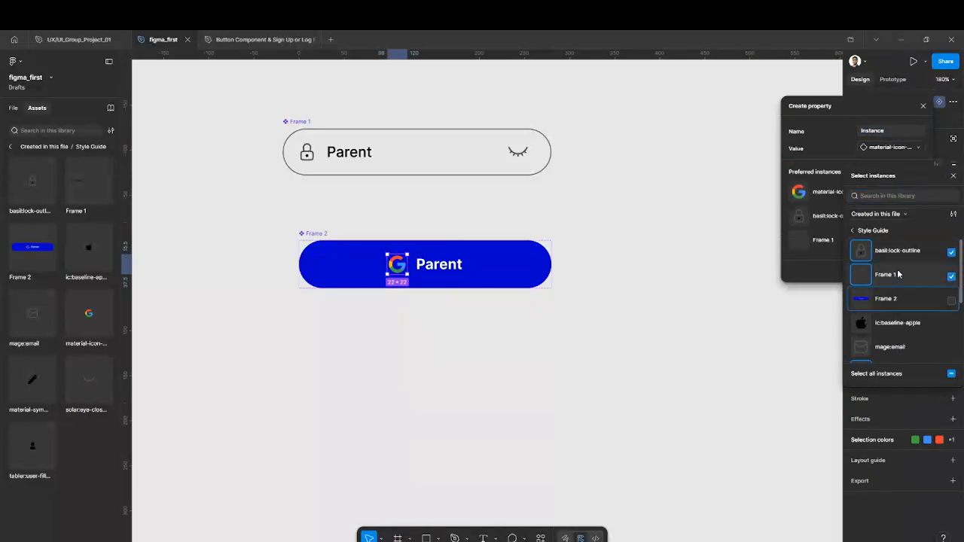
left_click(898, 274)
left_click(898, 247)
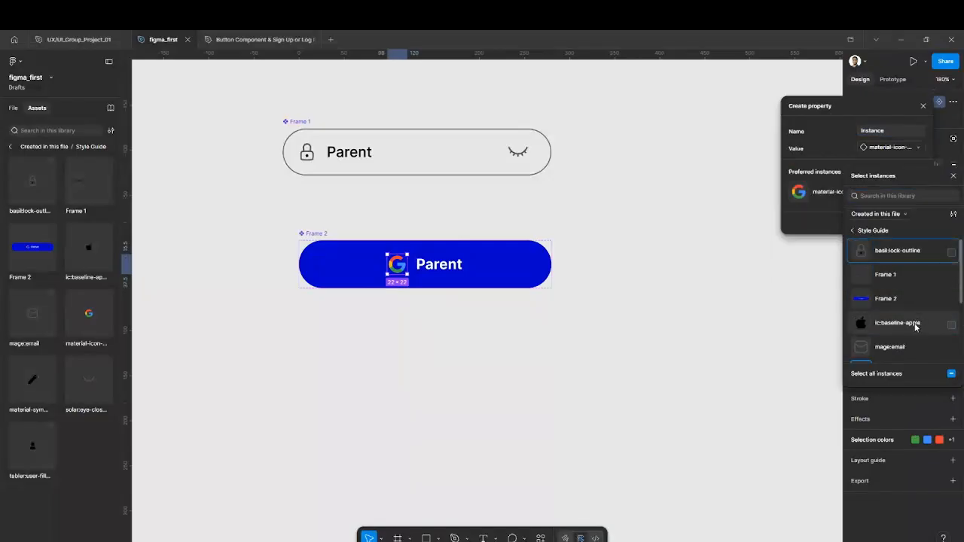
Add tabler:user-filled and ic:baseline-apple to the preferred instances and create the icon's swap property under the name Instance.
left_click(915, 326)
scroll(915, 324, "down", 3)
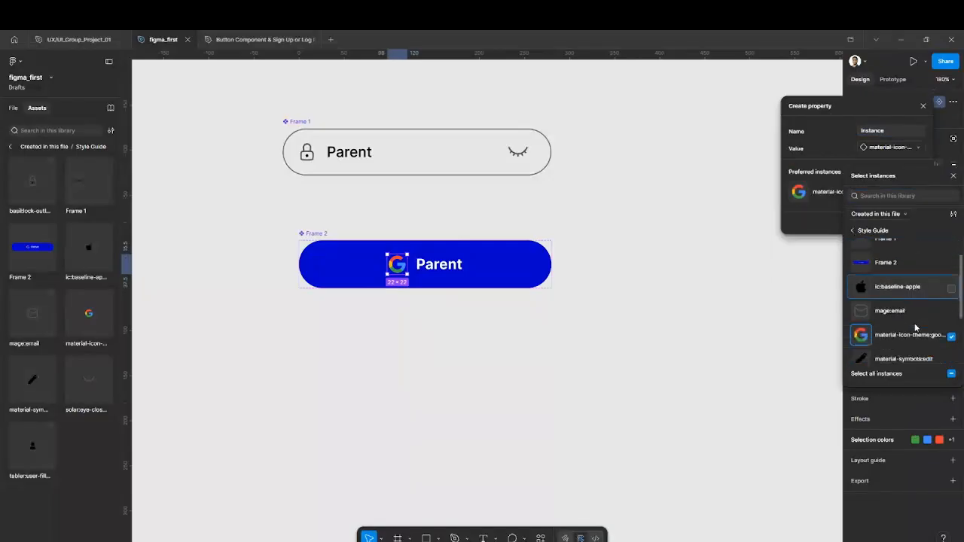
left_click(895, 346)
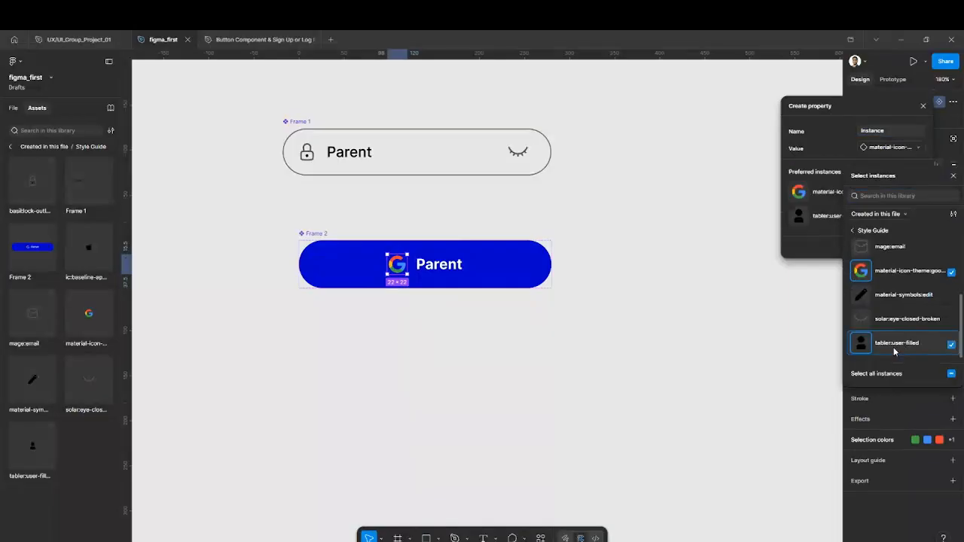
scroll(896, 331, "up", 3)
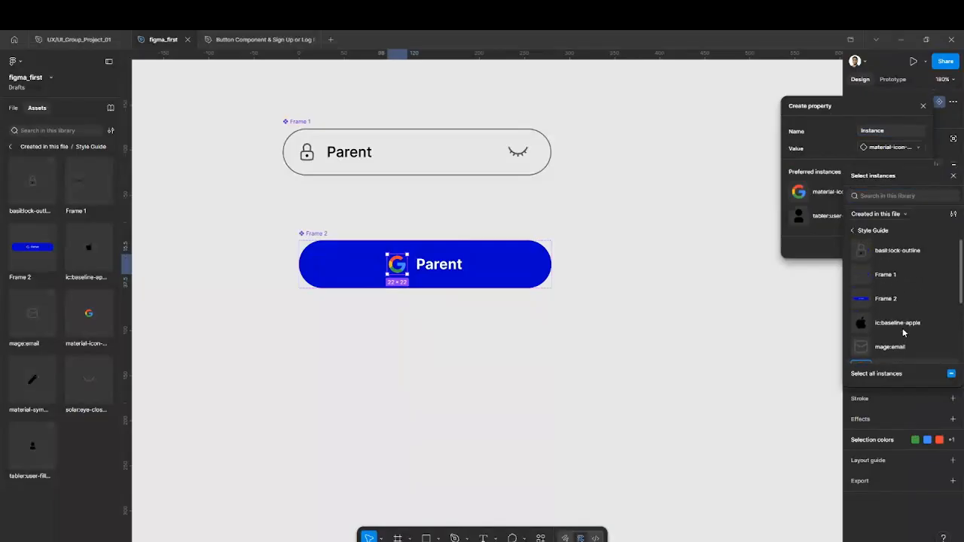
left_click(952, 323)
scroll(926, 337, "down", 2)
scroll(926, 337, "down", 1)
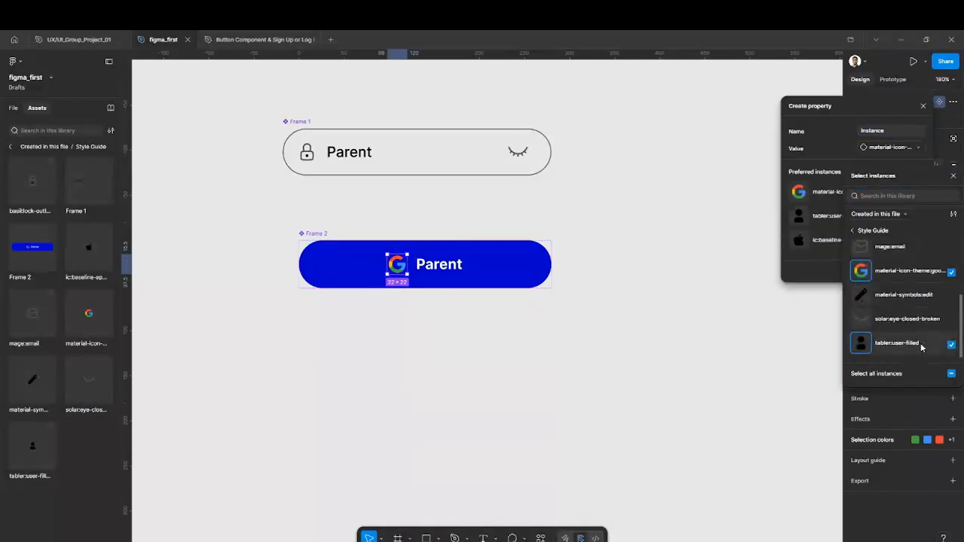
scroll(921, 347, "up", 3)
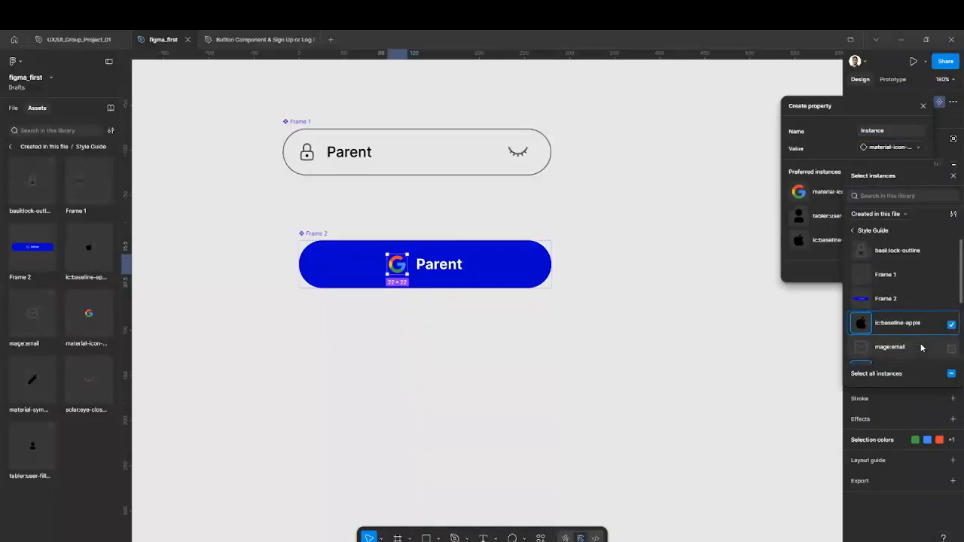
left_click(789, 274)
left_click(882, 274)
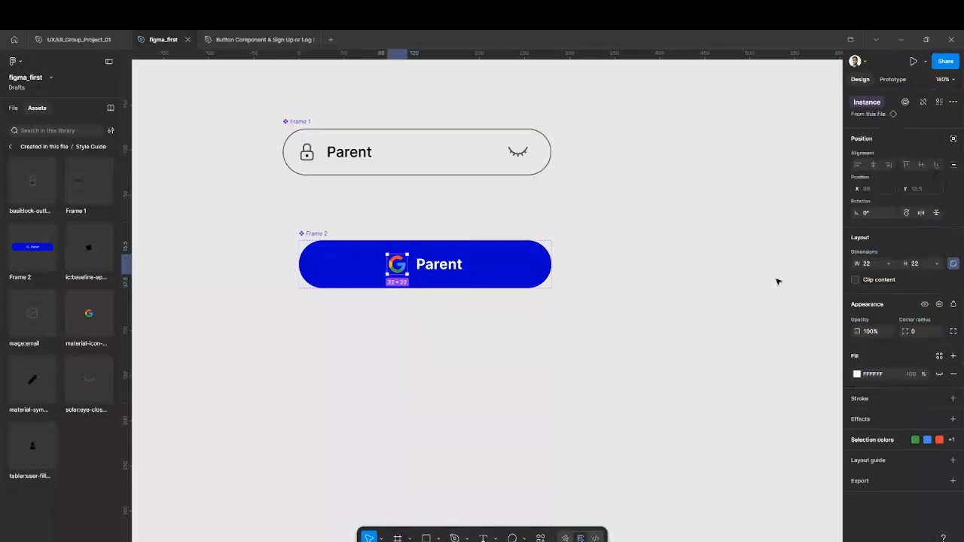
Create a text property named Text_content for the blue button's Parent label.
left_click(316, 234)
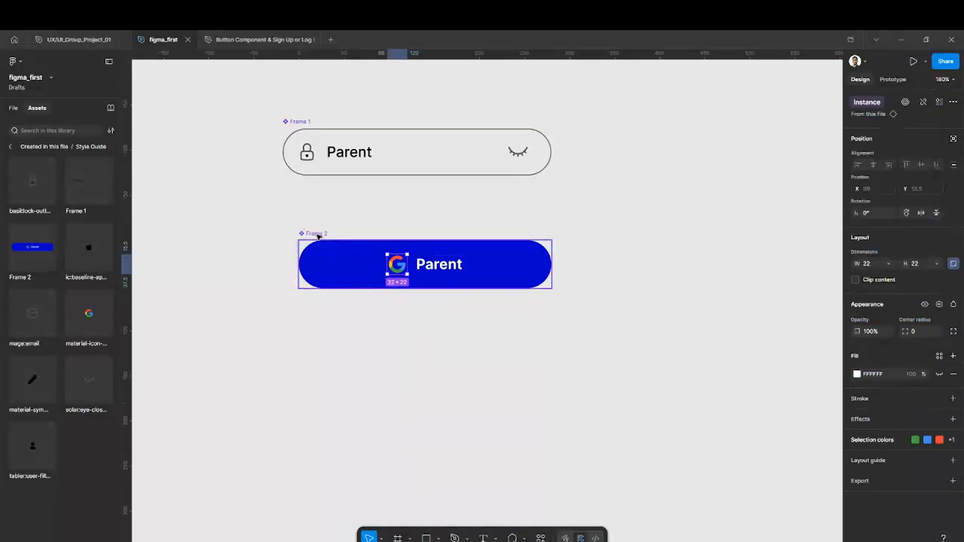
double_click(439, 263)
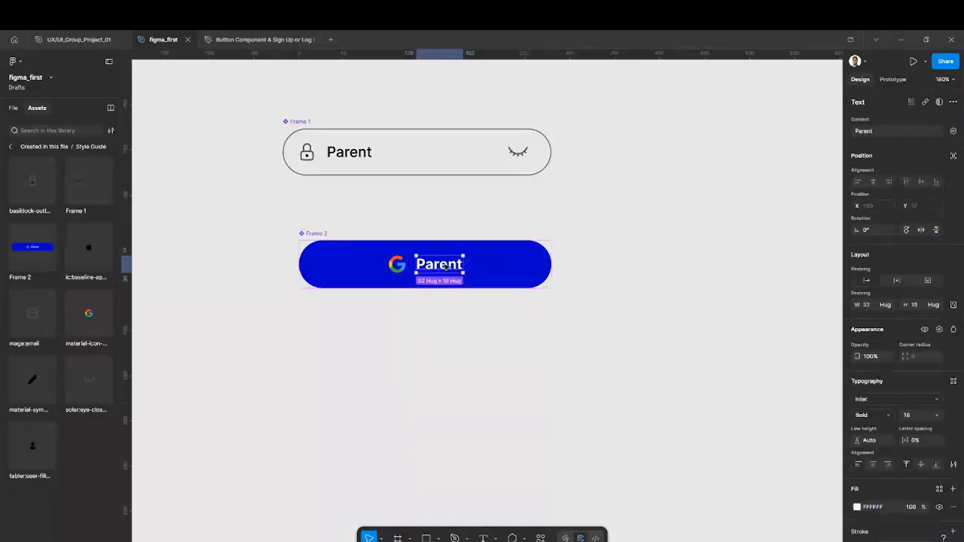
left_click(952, 131)
left_click(945, 169)
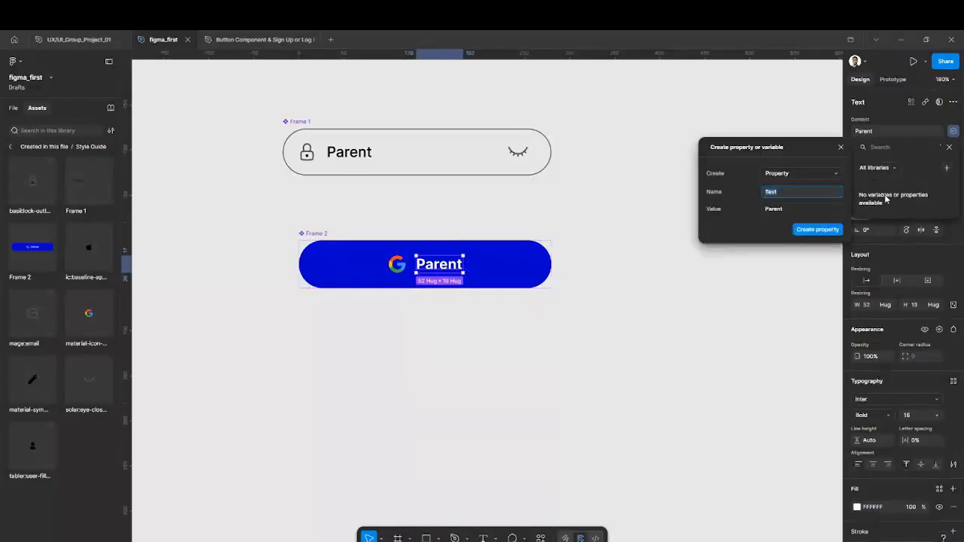
left_click(822, 193)
type("_content")
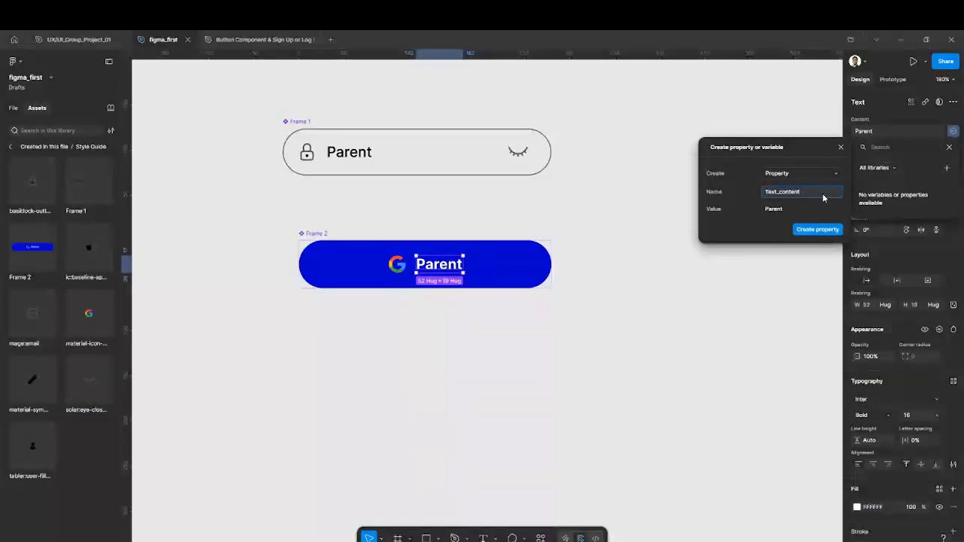
left_click(816, 233)
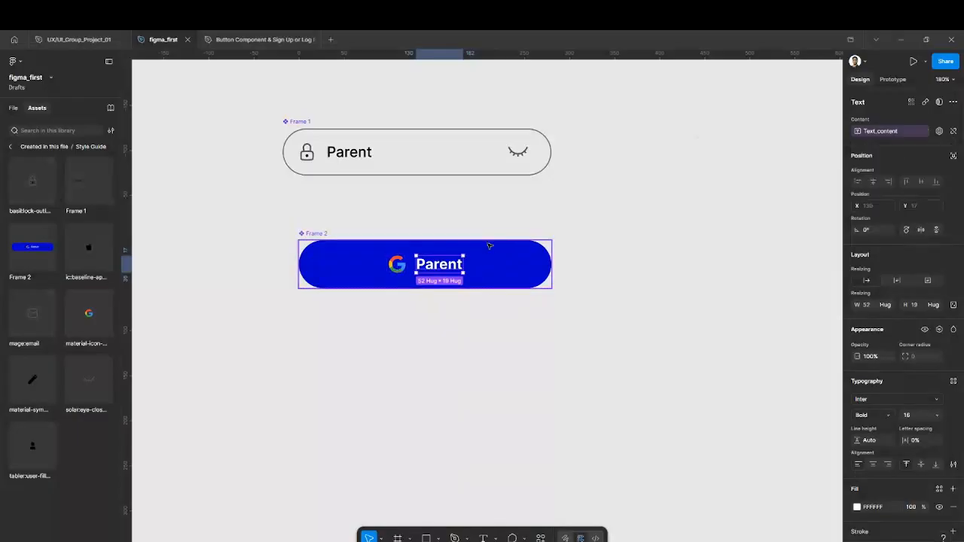
left_click(403, 219)
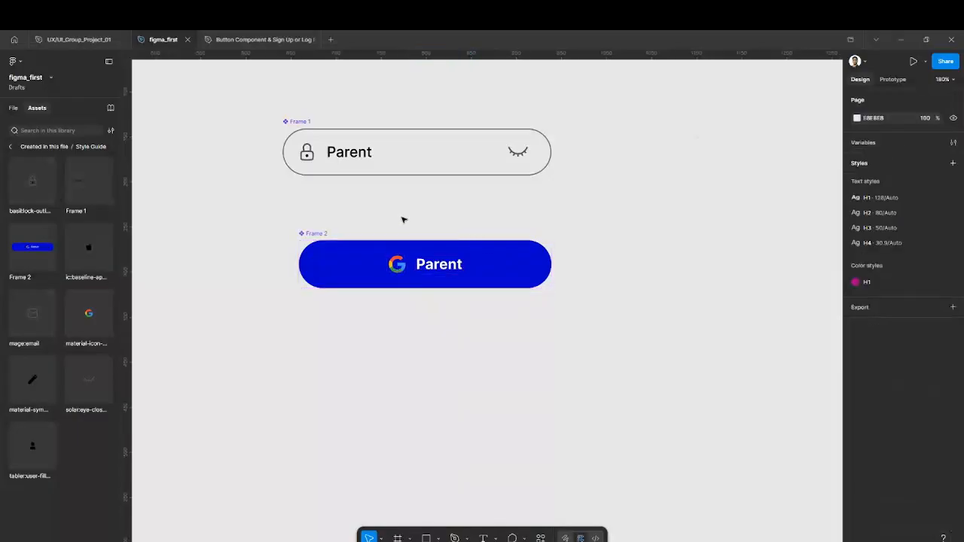
Create a visibility property for the blue button's Google icon with its value set to False, keeping the suggested name.
double_click(402, 270)
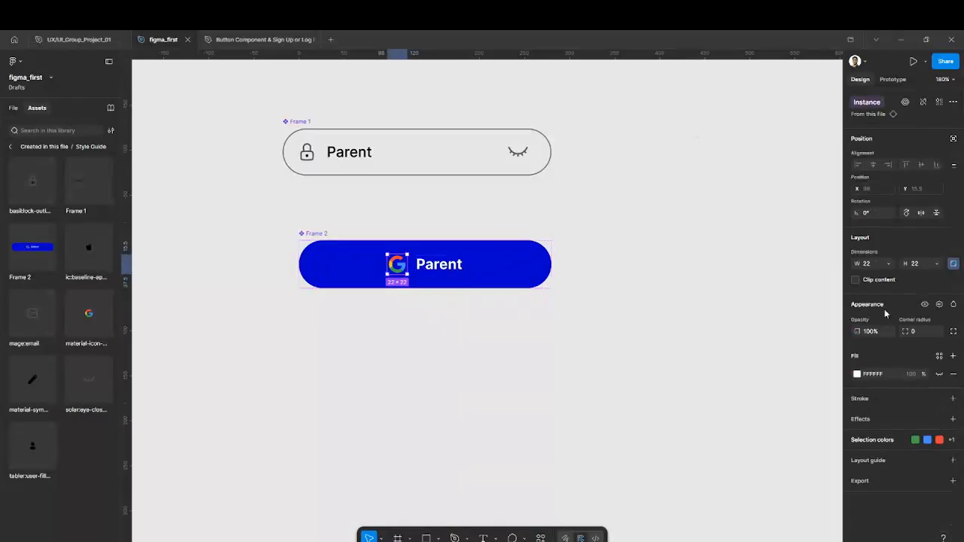
left_click(939, 306)
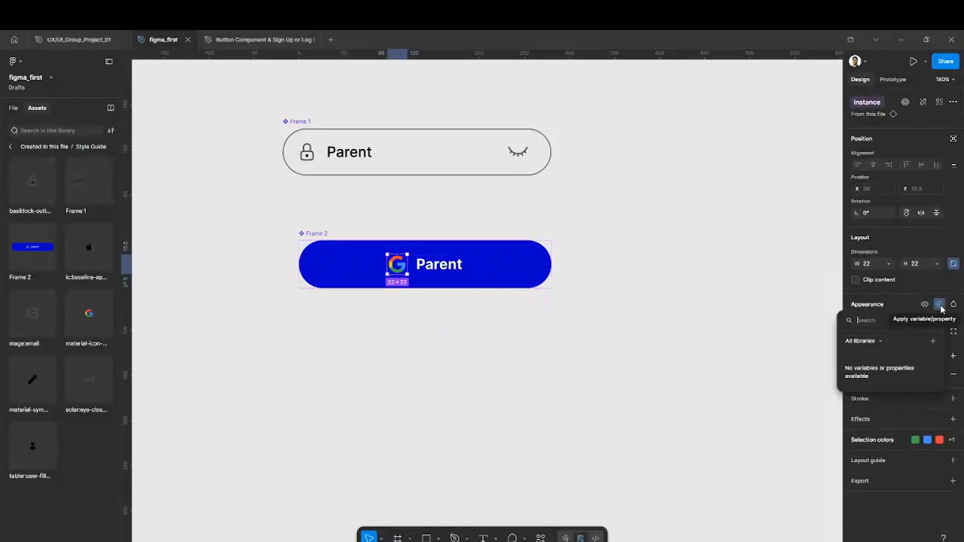
left_click(932, 343)
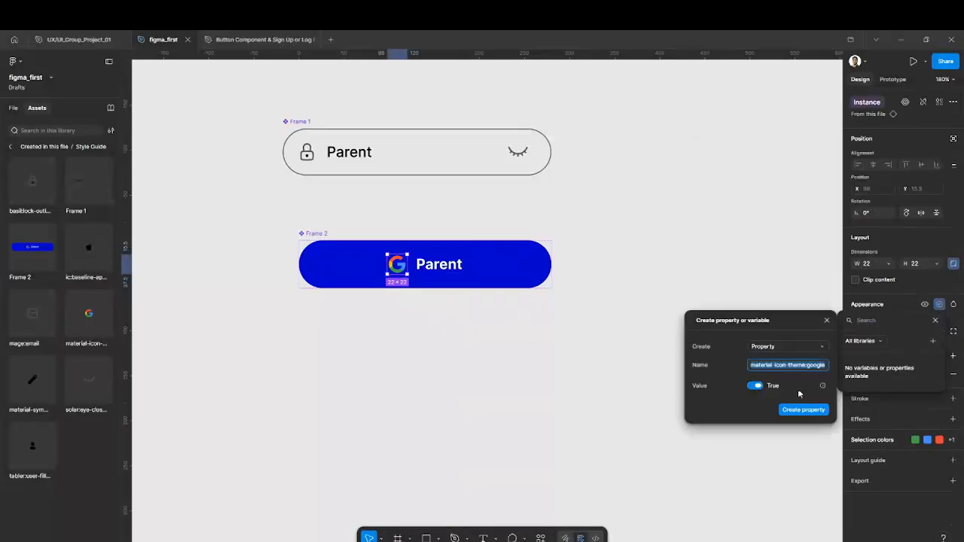
left_click(757, 386)
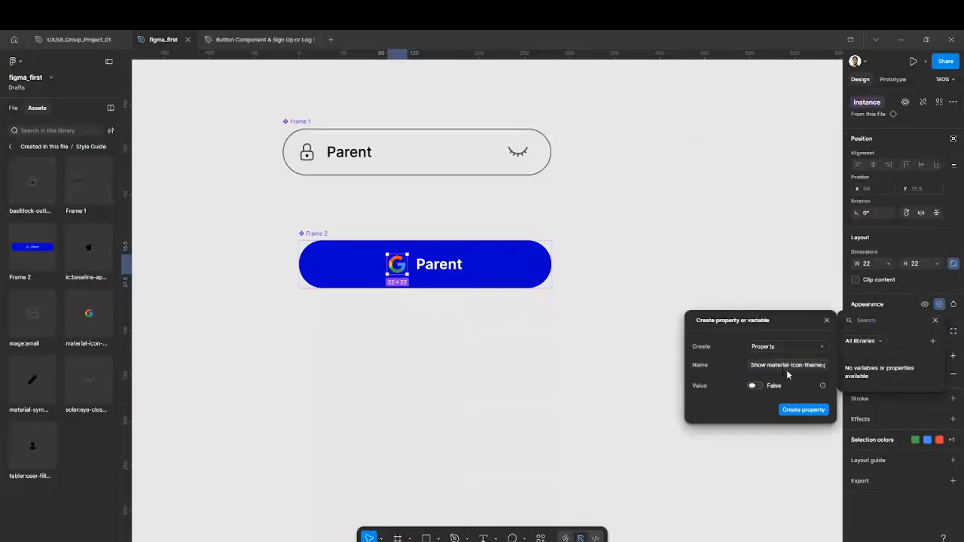
left_click(804, 410)
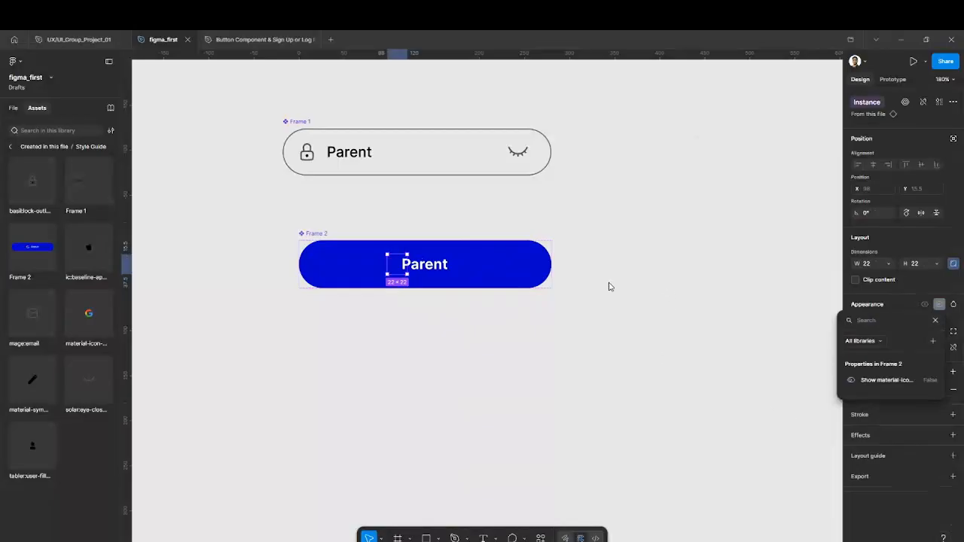
left_click(434, 213)
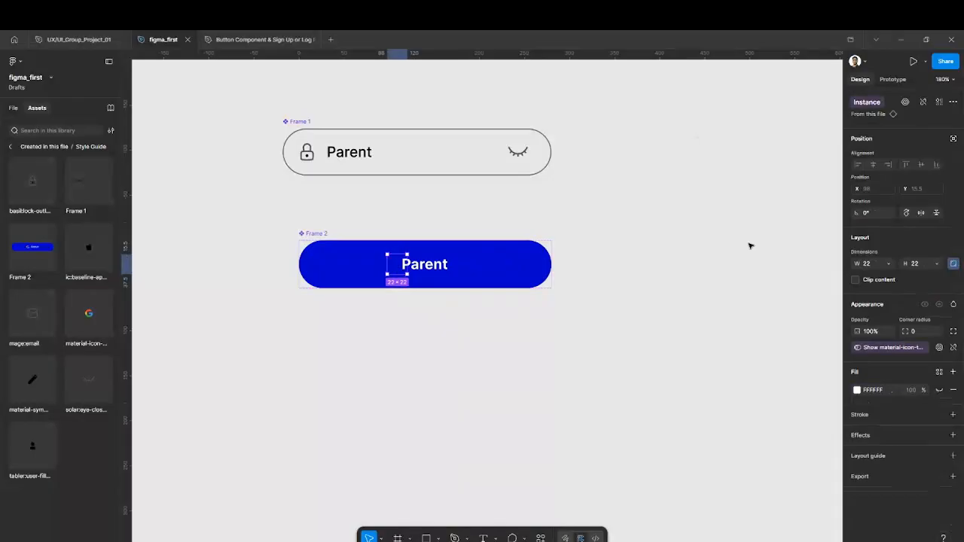
Insert an instance of the blue button component on the Class_02 page, below the Password field of iPhone 16 - 2.
left_click(13, 108)
left_click(39, 162)
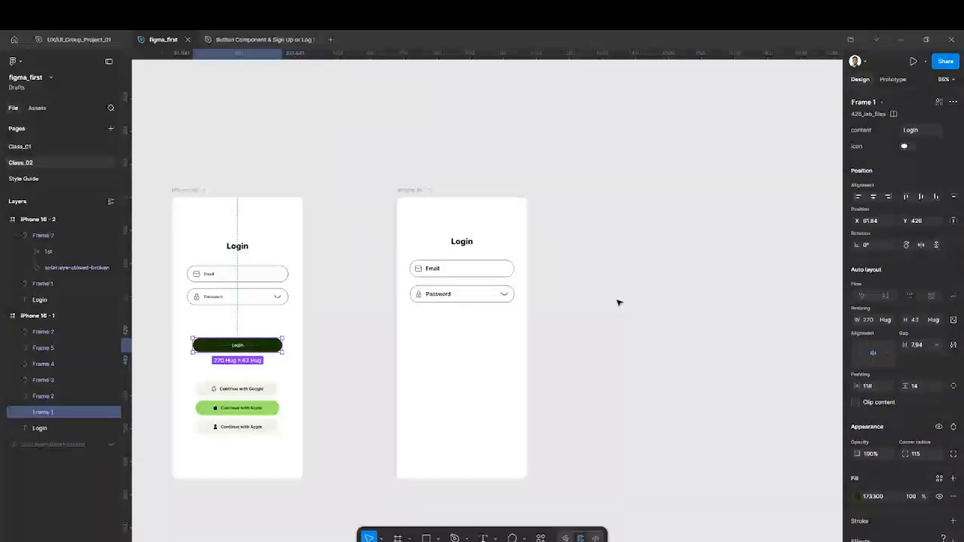
left_click(37, 108)
left_click(34, 259)
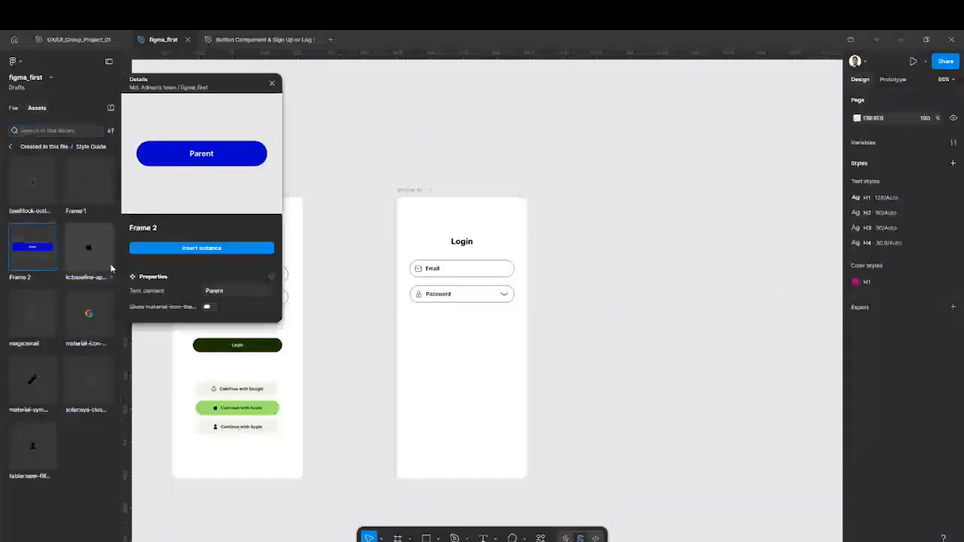
left_click(183, 247)
left_click_drag(493, 309, 459, 343)
scroll(459, 343, "up", 5)
scroll(460, 343, "down", 5)
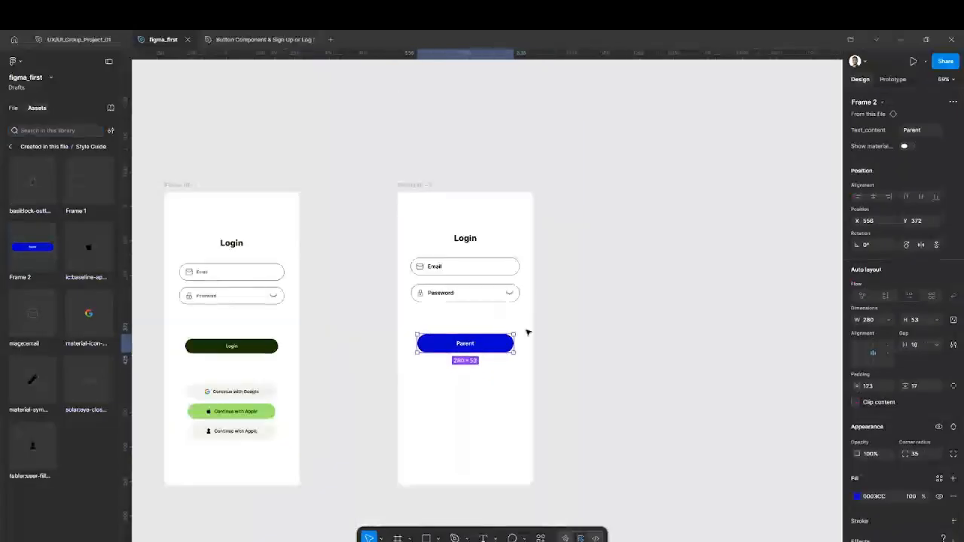
Set the new button instance's Text_content to Login.
left_click(925, 130)
key("BackSpace")
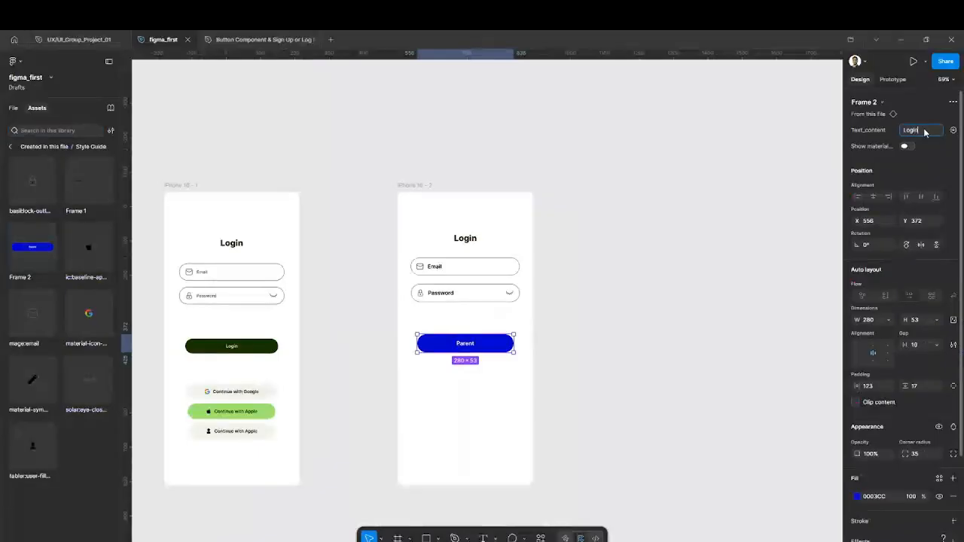
type("Login")
key("Return")
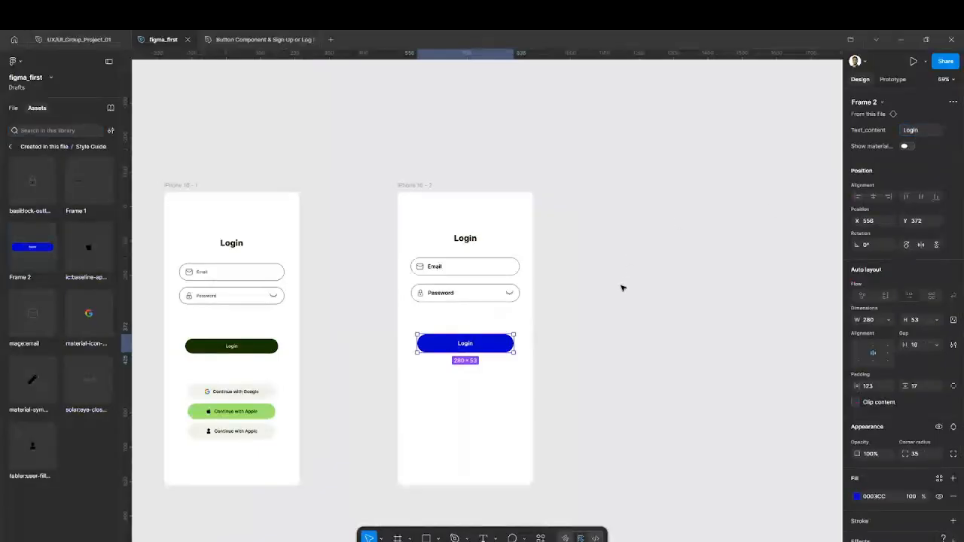
Fill the new Login button with the dark green 173300 sampled from the Login button on iPhone 16 - 1.
left_click(622, 288)
left_click(503, 351)
key("i")
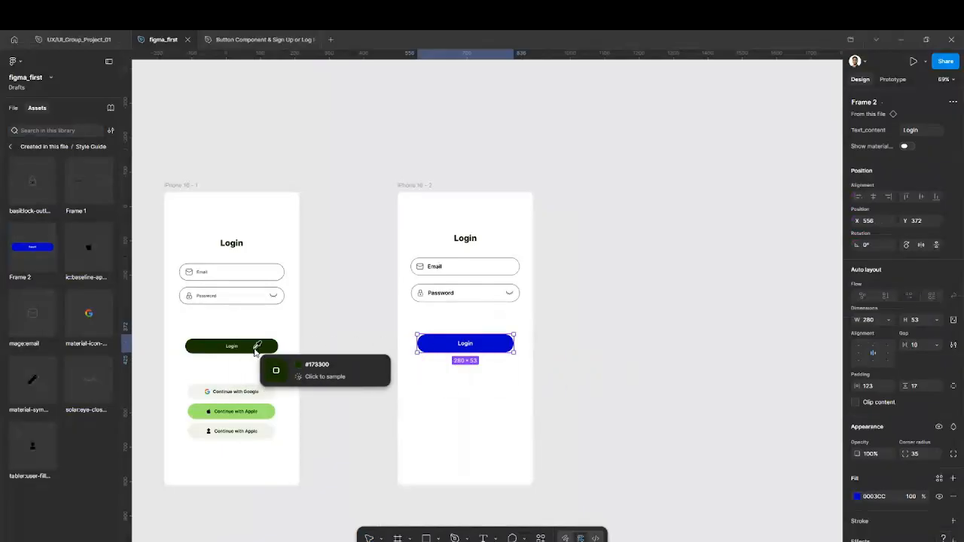
left_click(257, 349)
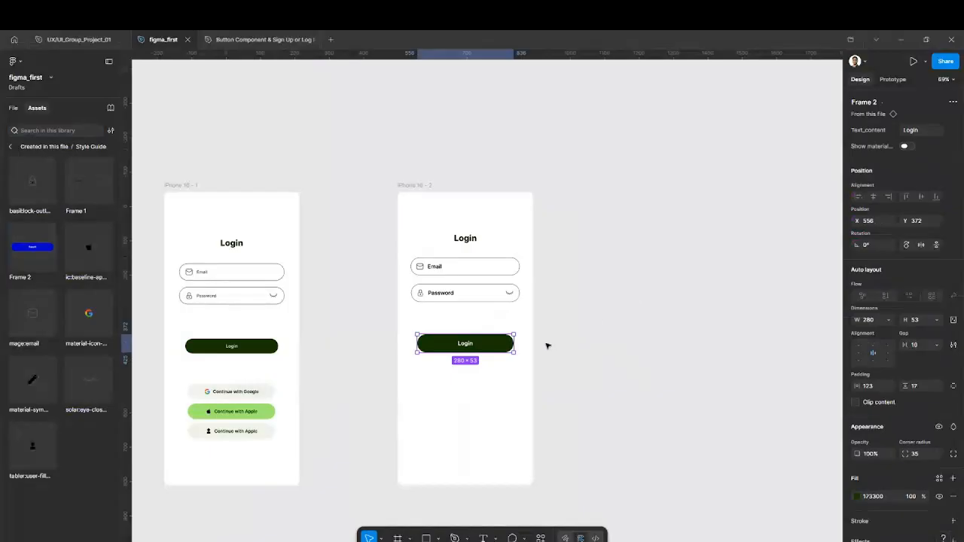
Duplicate the dark green Login button directly below the original, at Y 492.
left_click(591, 348)
left_click(499, 349)
left_click_drag(489, 378, 490, 386)
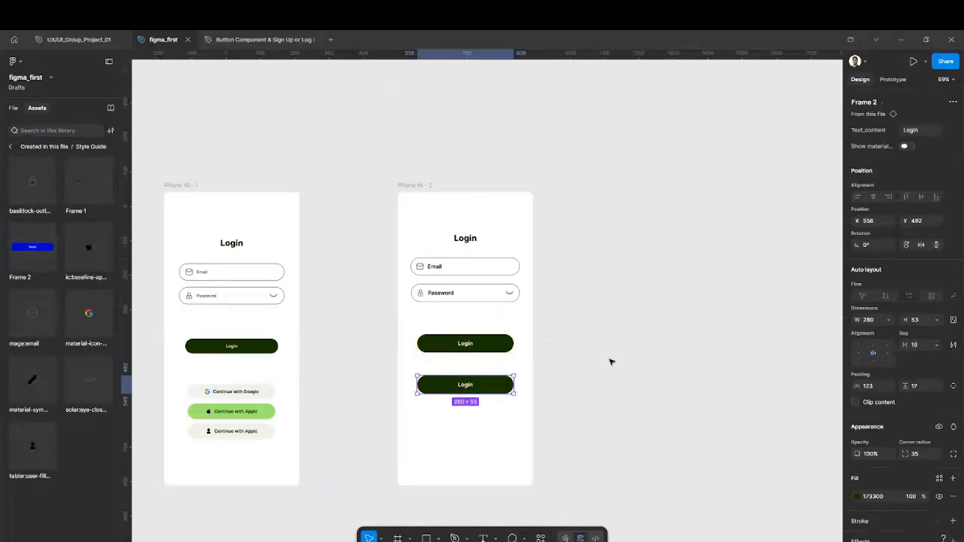
left_click(544, 389)
Move both dark green Login button layers into the iPhone 16 - 2 frame.
scroll(523, 402, "up", 2)
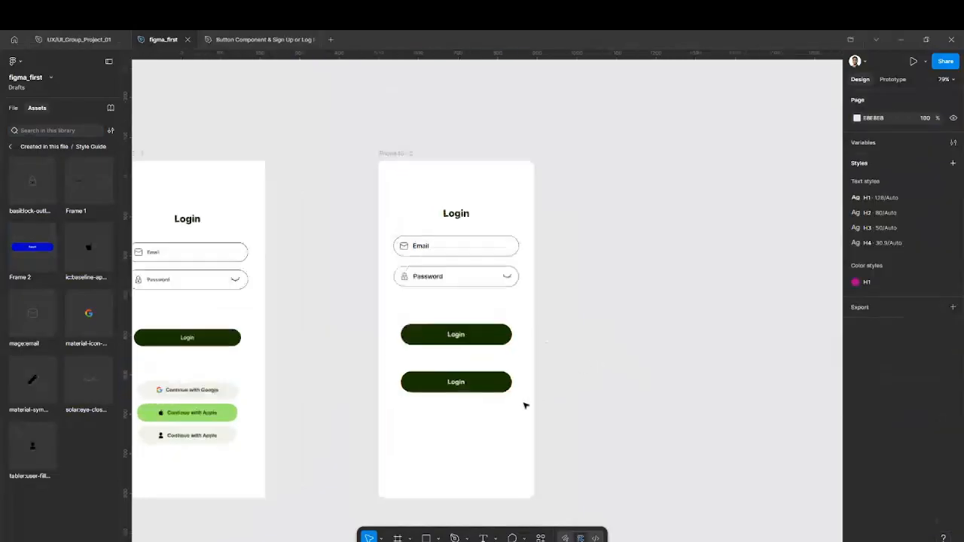
scroll(525, 406, "up", 2)
left_click(498, 389)
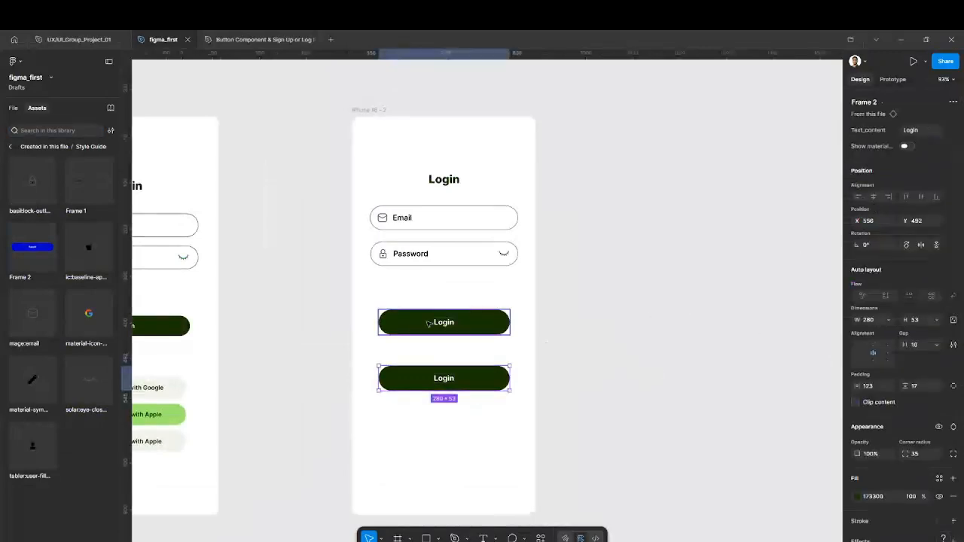
left_click(10, 146)
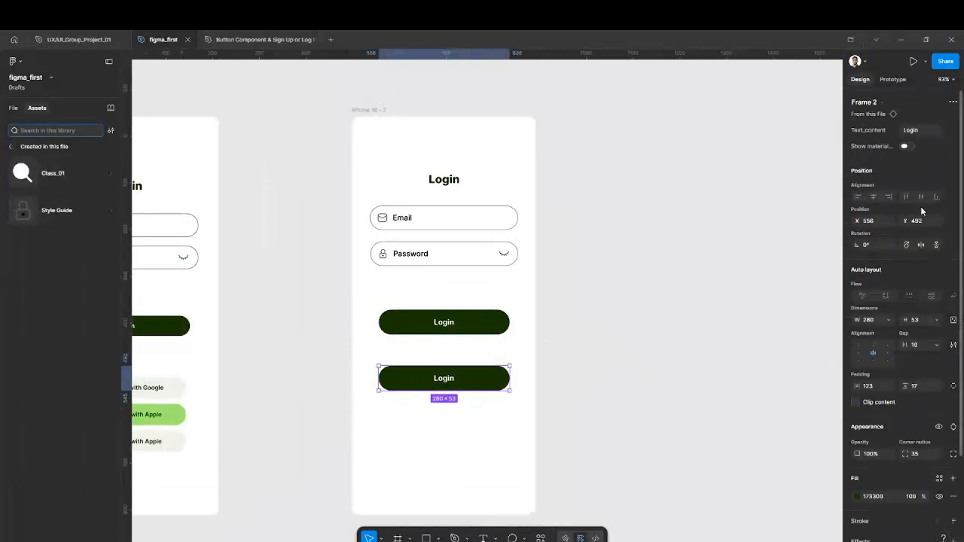
left_click(9, 148)
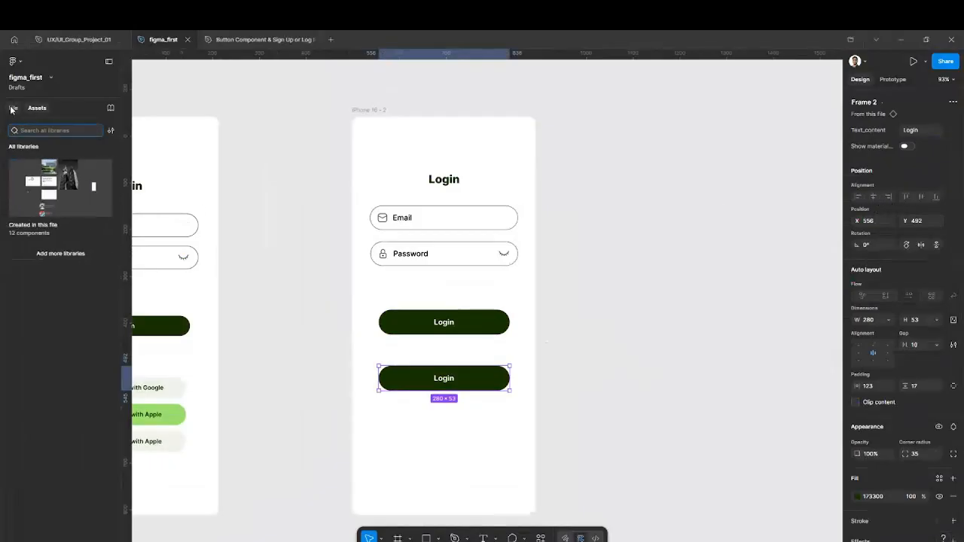
left_click(12, 109)
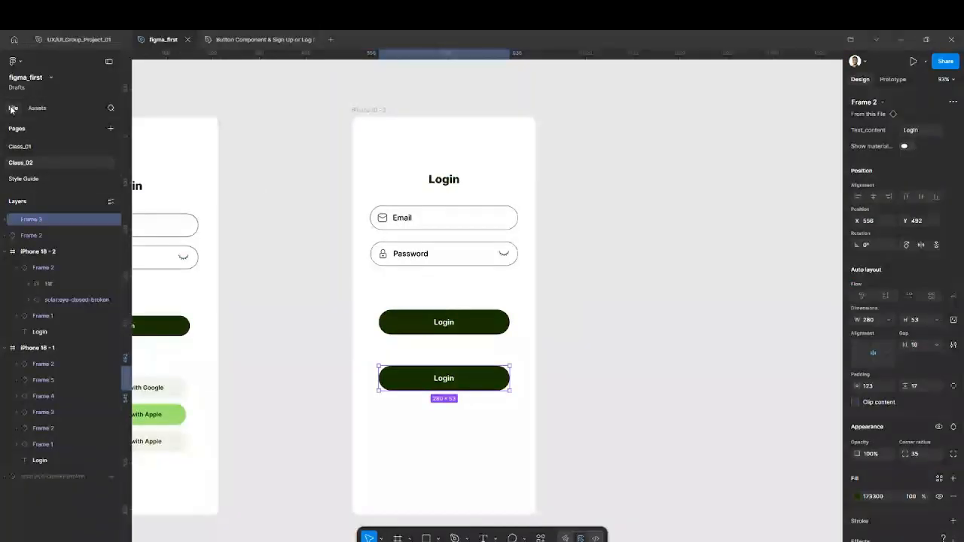
left_click(454, 325)
left_click(455, 378)
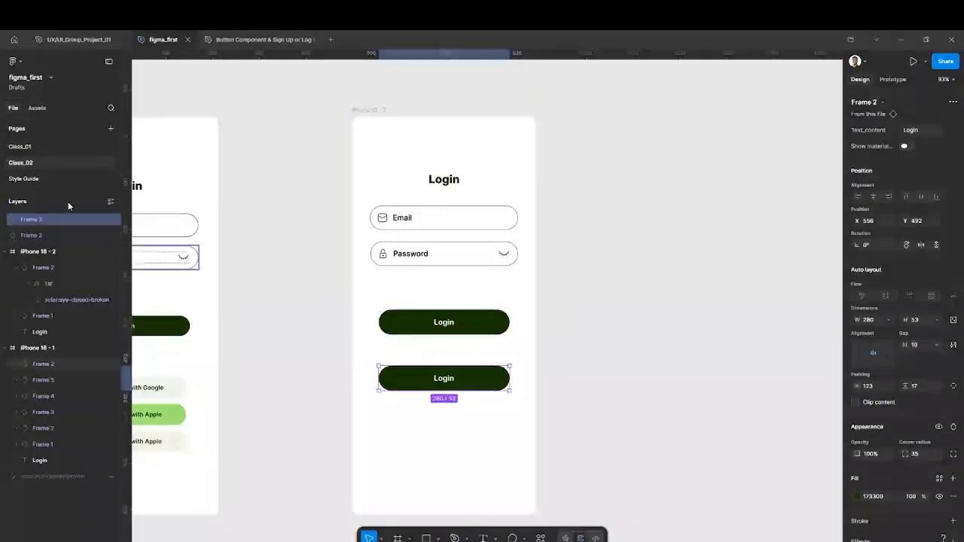
left_click(39, 235, "shift")
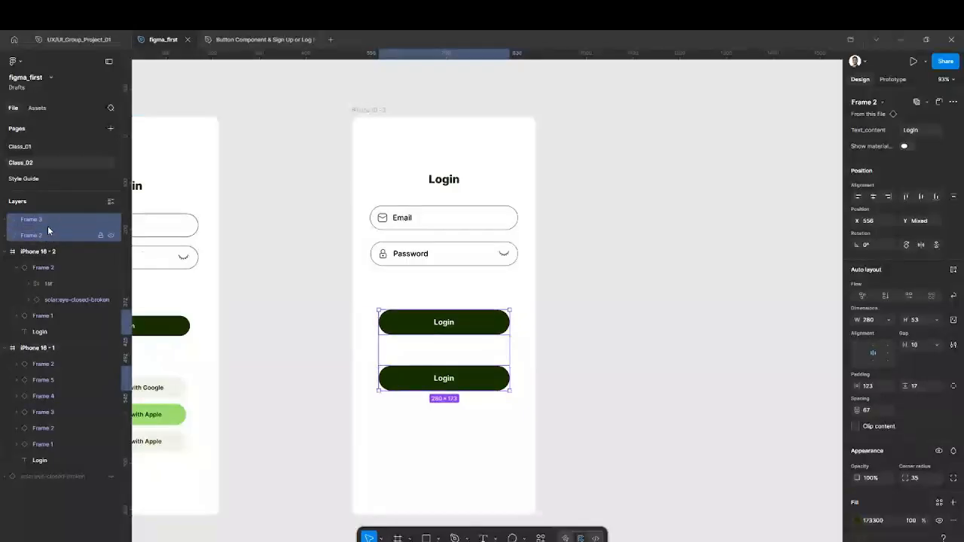
left_click_drag(48, 225, 76, 250)
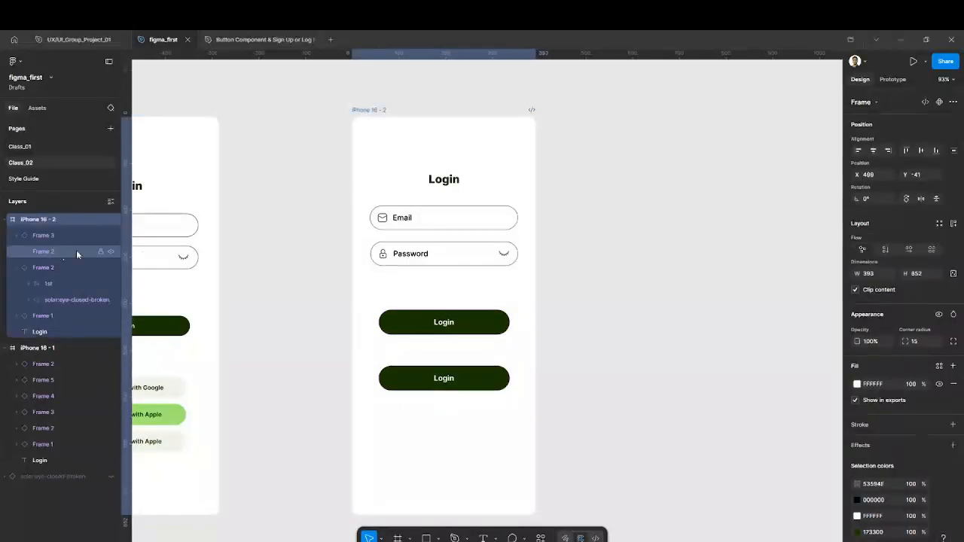
Set the lower button's Text_content on iPhone 16 - 2 to Continue with Google.
left_click(572, 326)
left_click(501, 328)
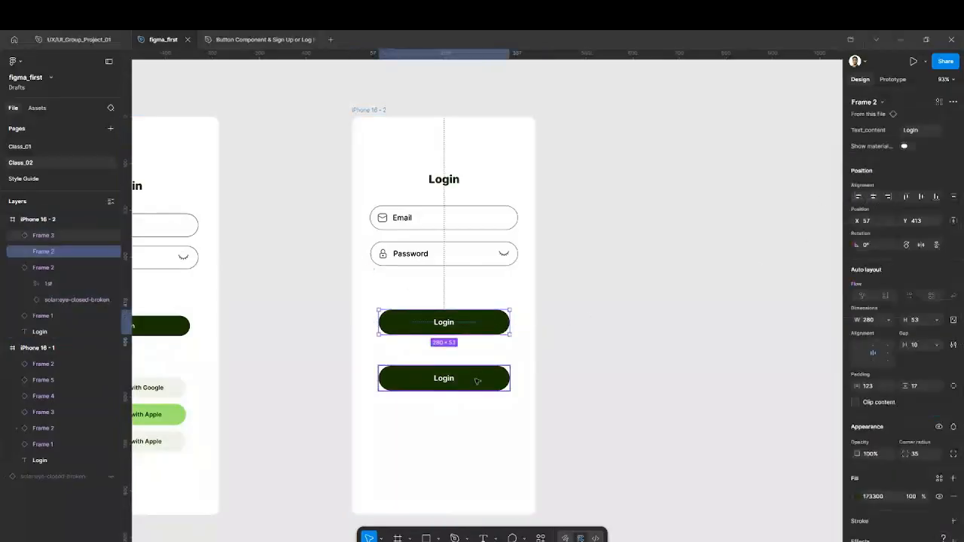
key("Tab")
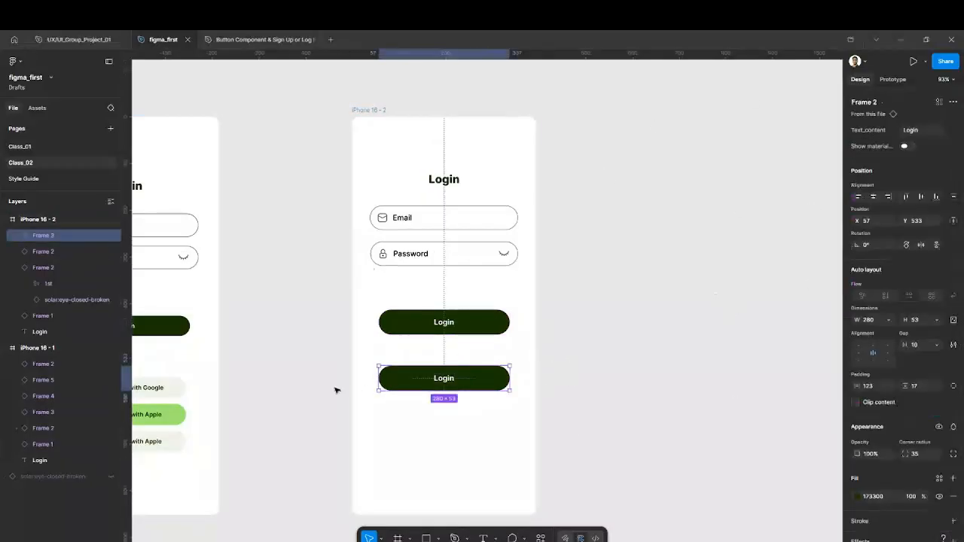
scroll(336, 390, "down", 2)
left_click_drag(222, 406, 314, 403)
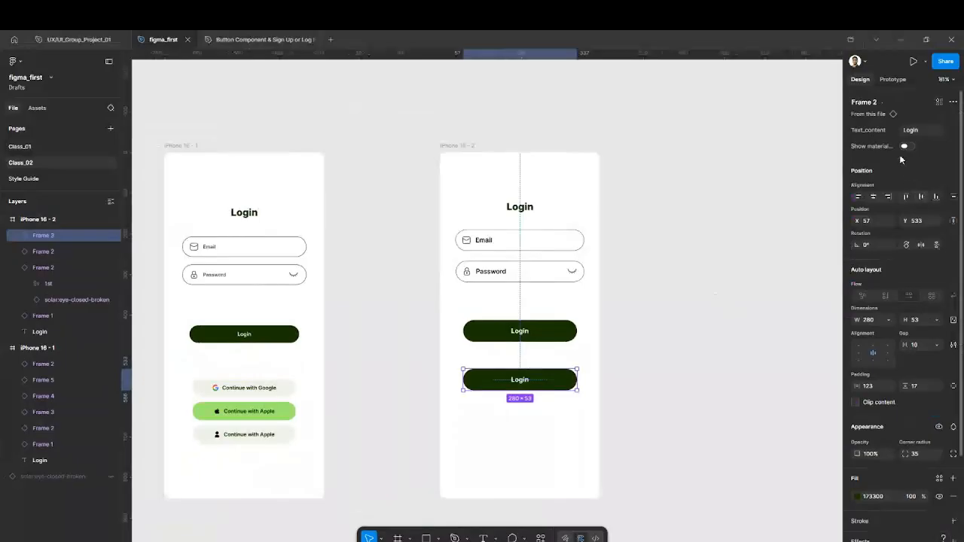
left_click(917, 133)
type("Continue")
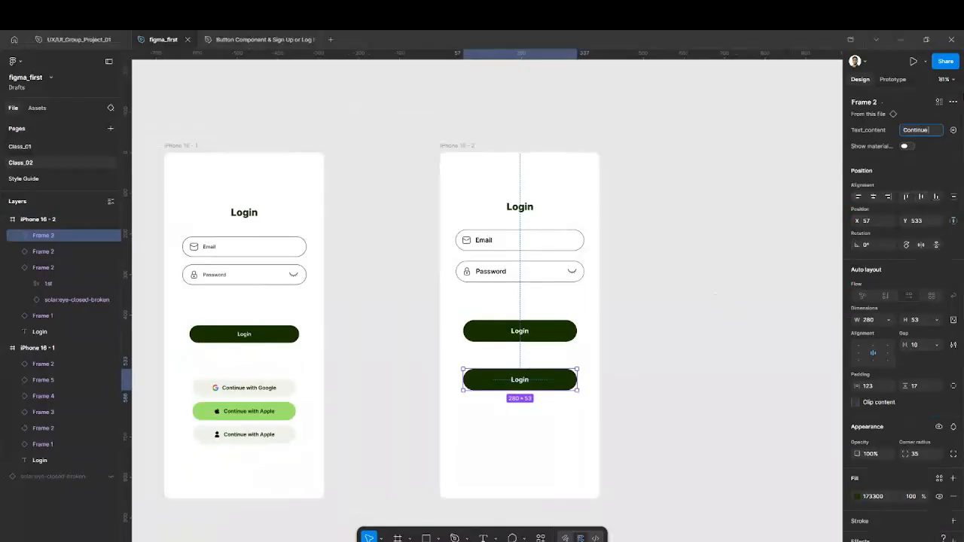
type(" with ")
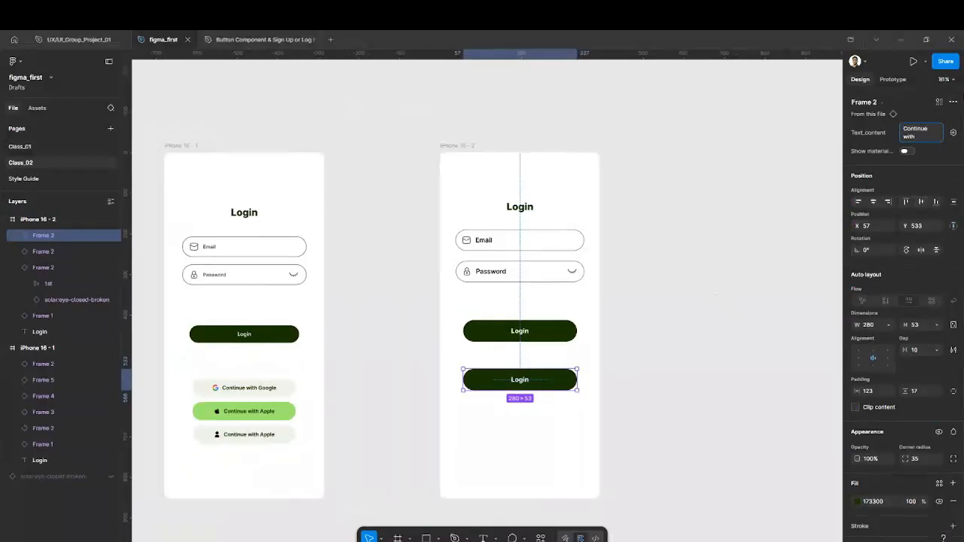
type("Google")
key("Return")
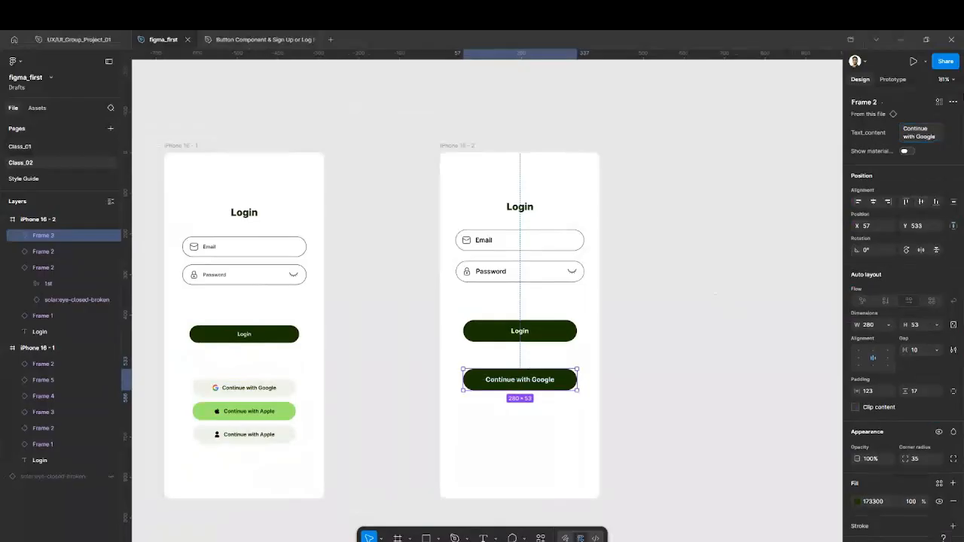
Show the icon on the Continue with Google button and fill the button with F0F3EC sampled from its iPhone 16 - 1 counterpart.
left_click(650, 351)
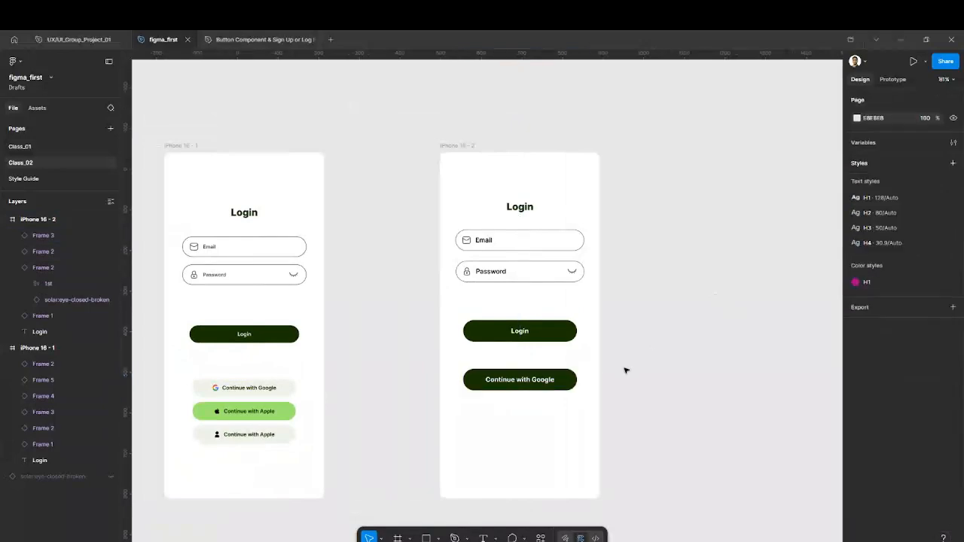
left_click(572, 383)
left_click(904, 150)
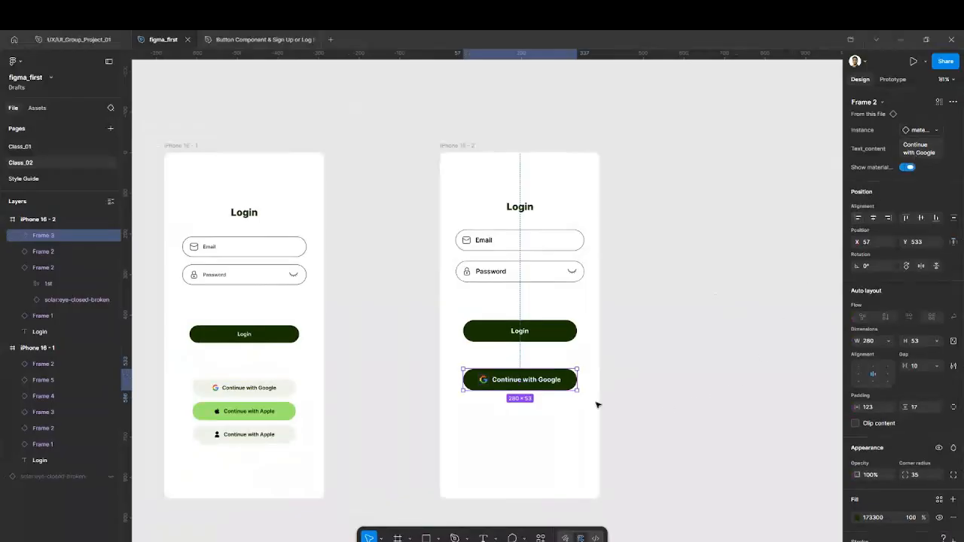
key("i")
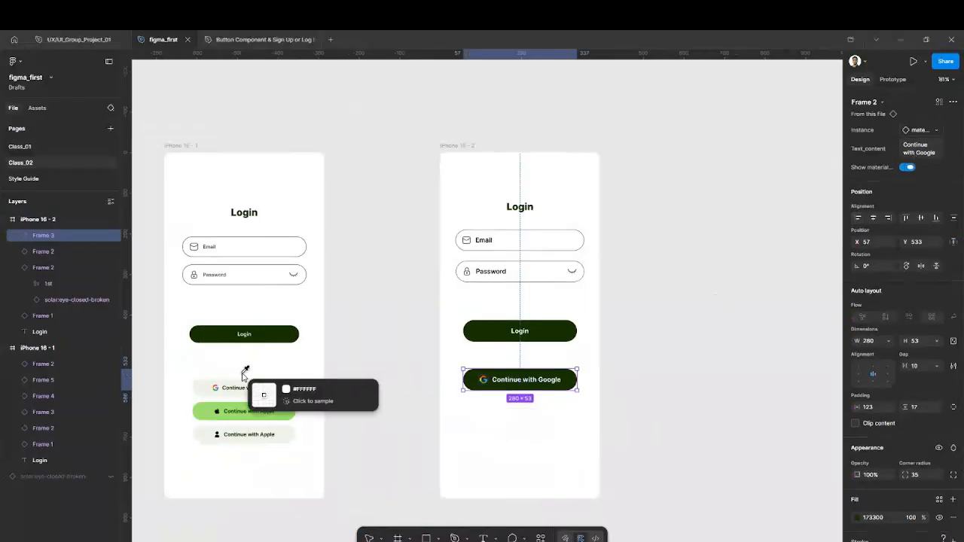
left_click(285, 384)
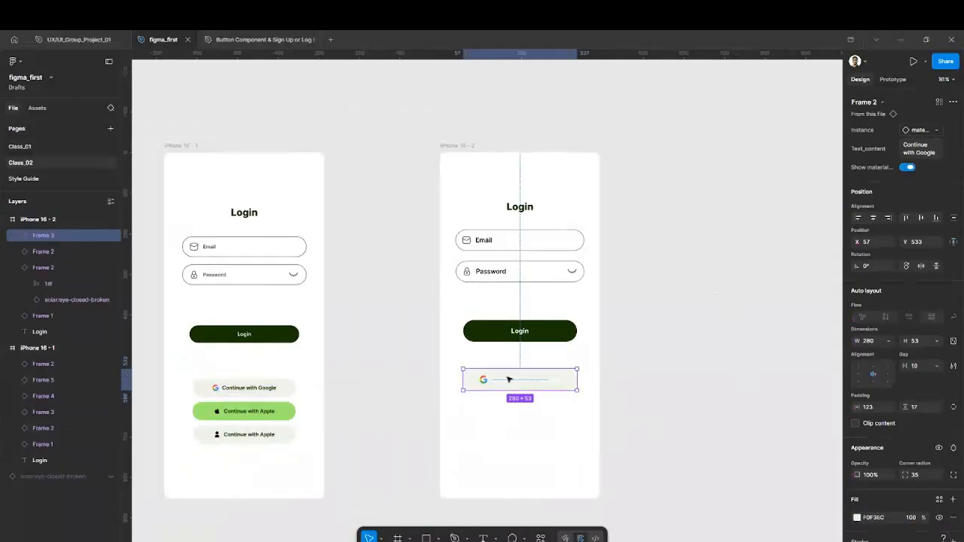
Set the text colour of the Continue with Google label on iPhone 16 - 2 to dark green 006504.
double_click(529, 385)
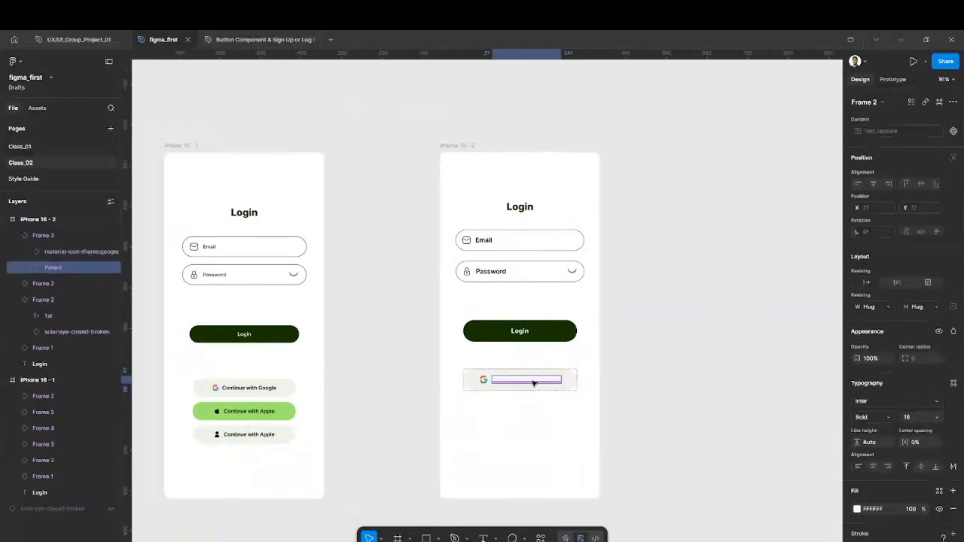
double_click(533, 381)
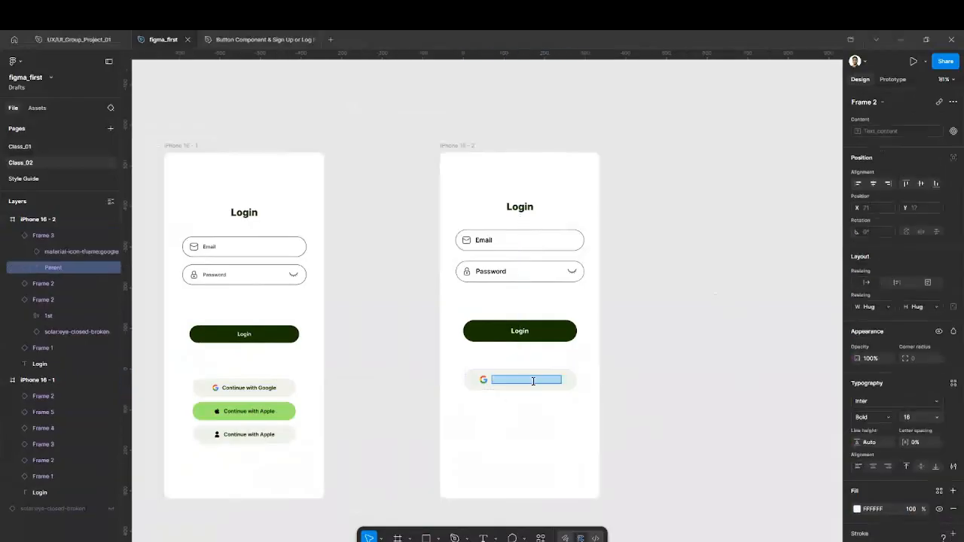
left_click(857, 510)
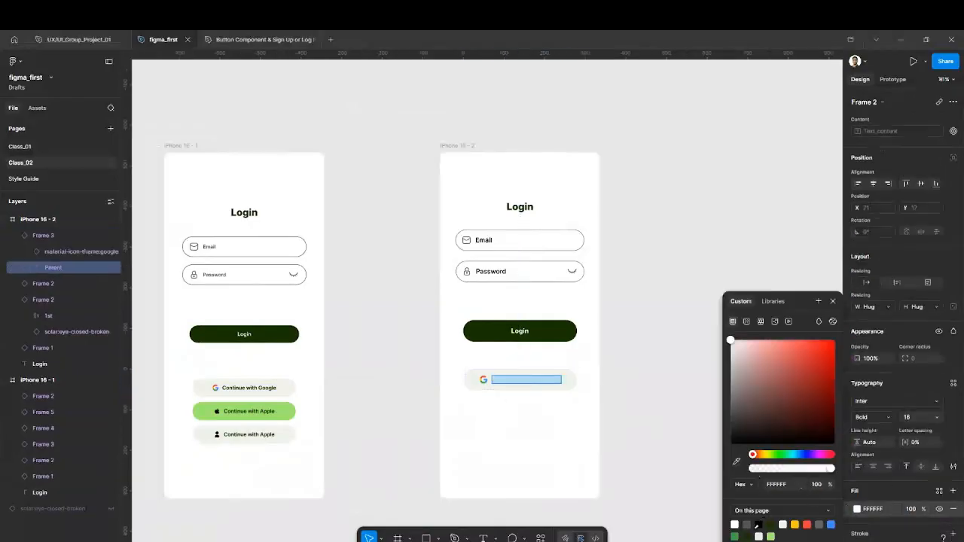
left_click(741, 533)
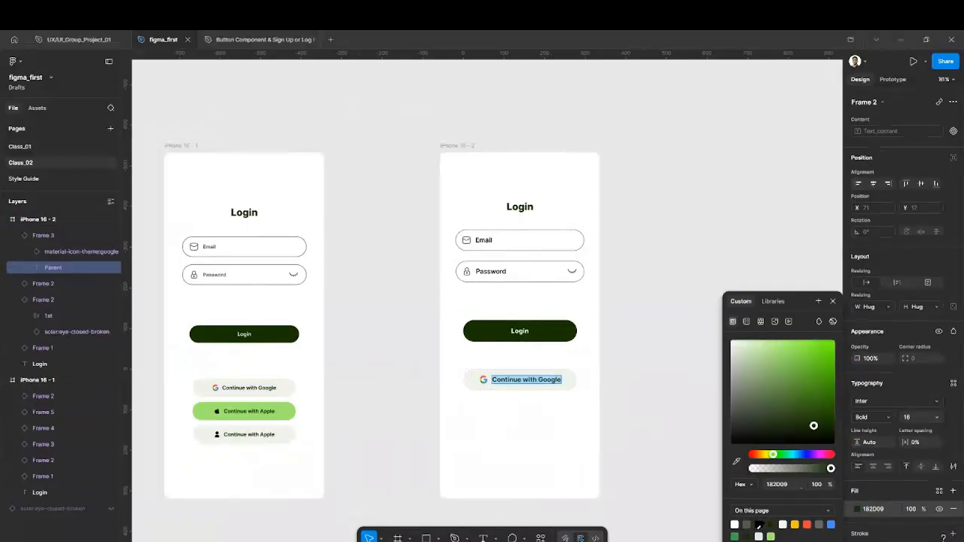
left_click(734, 535)
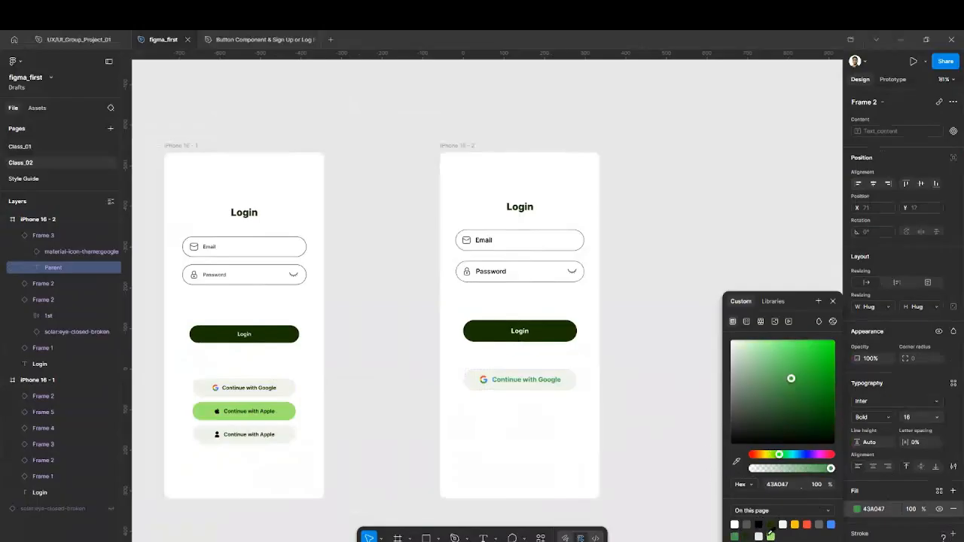
left_click_drag(790, 378, 847, 413)
left_click(832, 301)
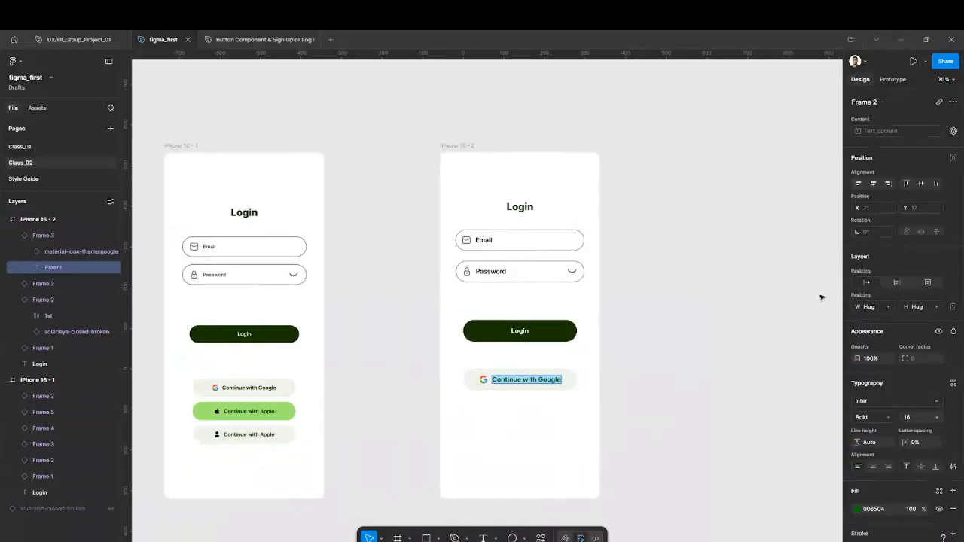
left_click(576, 384)
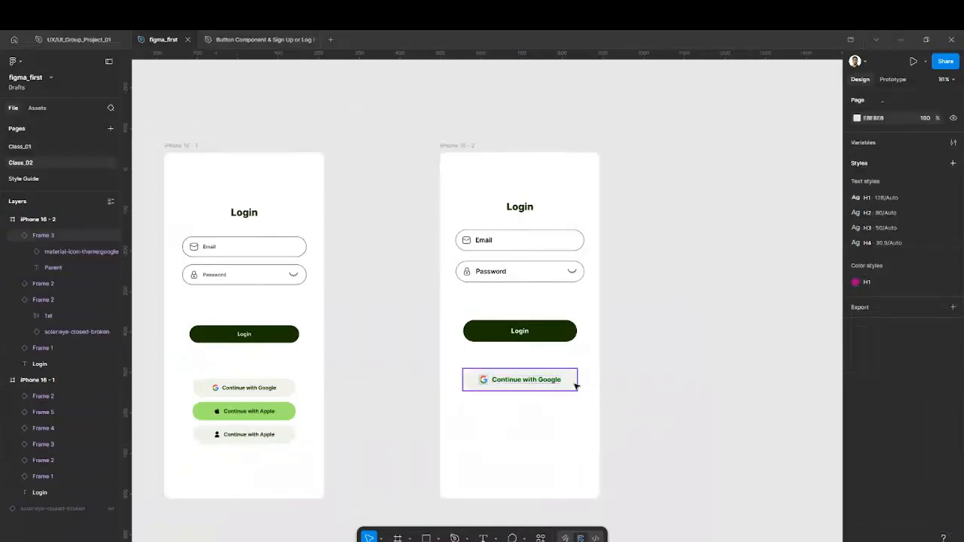
Duplicate the Continue with Google button directly below, at Y 611, and set the copy's Text_content to Continue with Apple.
left_click_drag(570, 380, 570, 411)
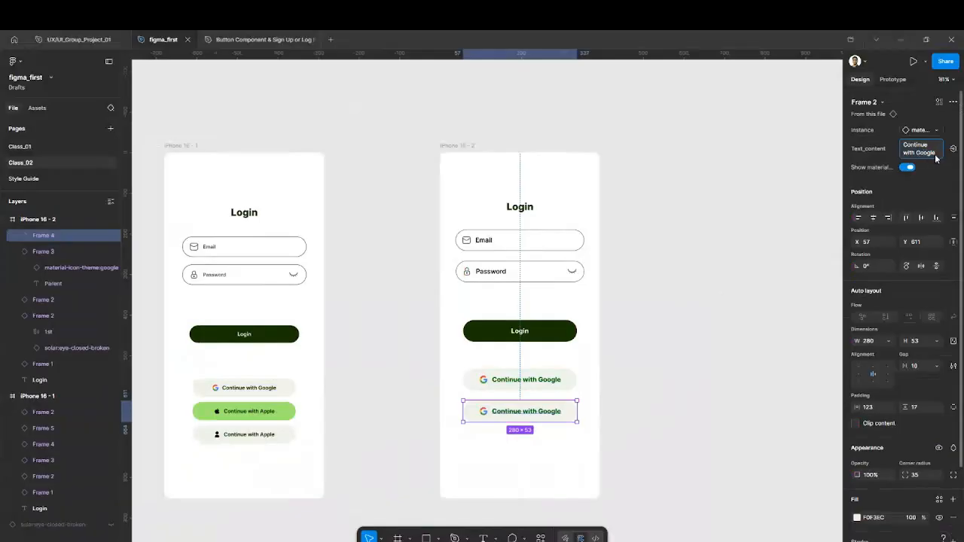
type("p")
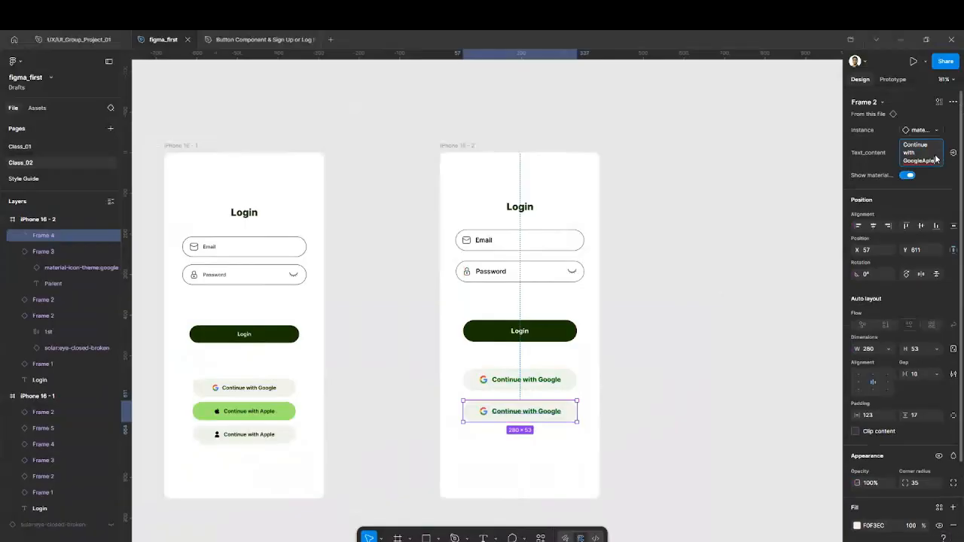
key("BackSpace")
key("BackSpace")
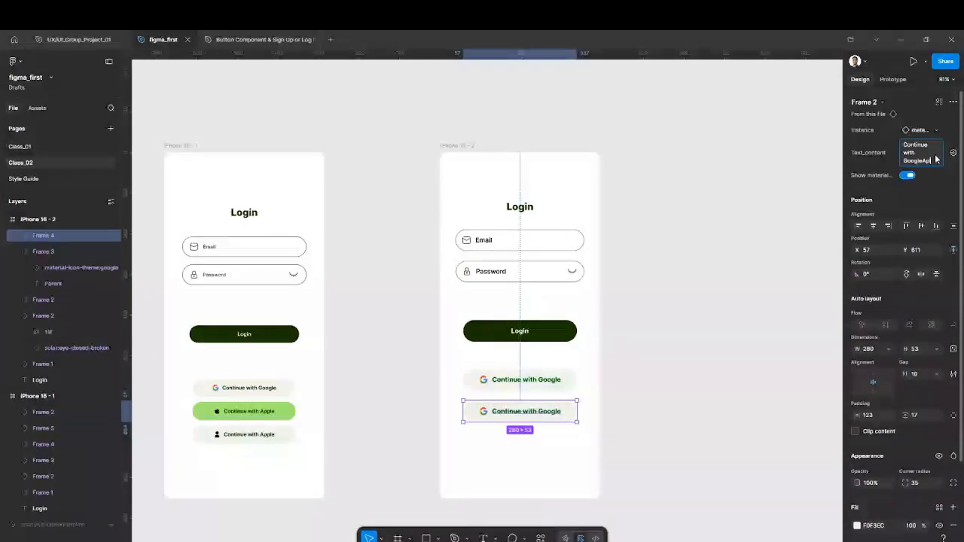
left_click(944, 159)
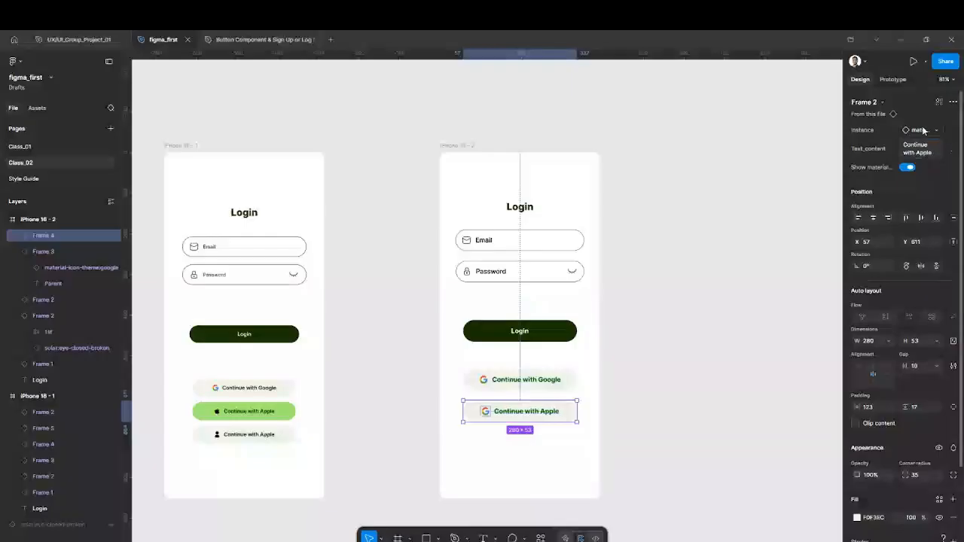
Swap the new Continue with Apple button's icon to ic:baseline-apple and fill it with light green 9FE970 sampled from its iPhone 16 - 1 counterpart.
left_click(925, 131)
left_click(880, 254)
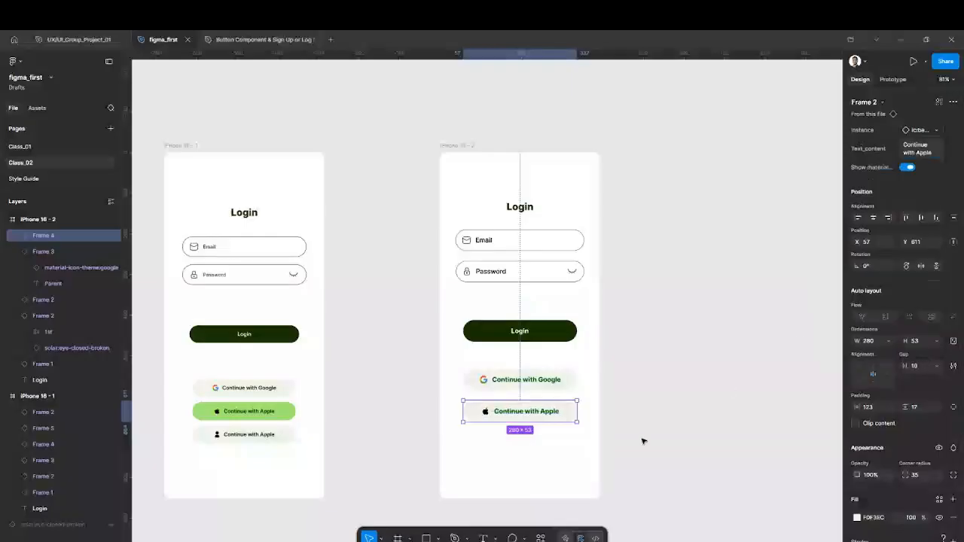
left_click(649, 407)
left_click(573, 415)
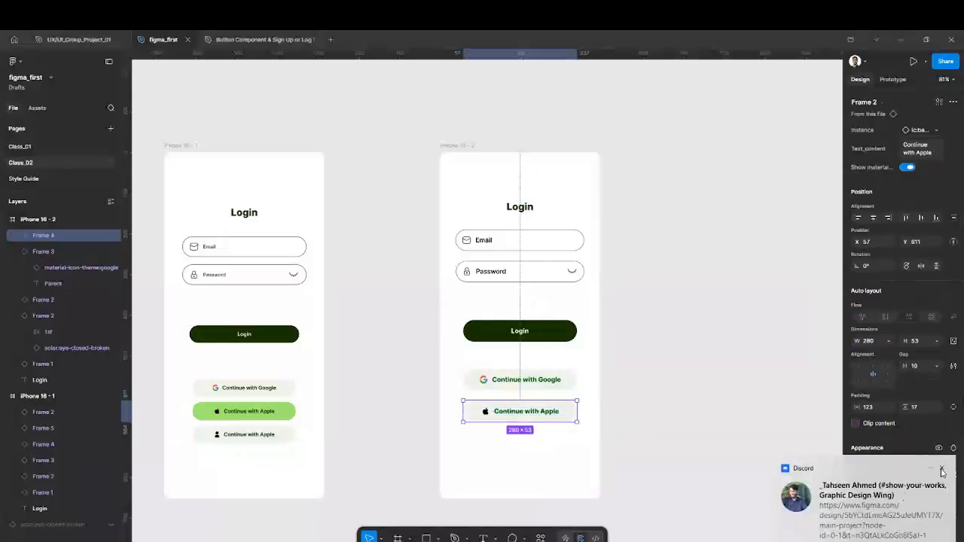
left_click(857, 517)
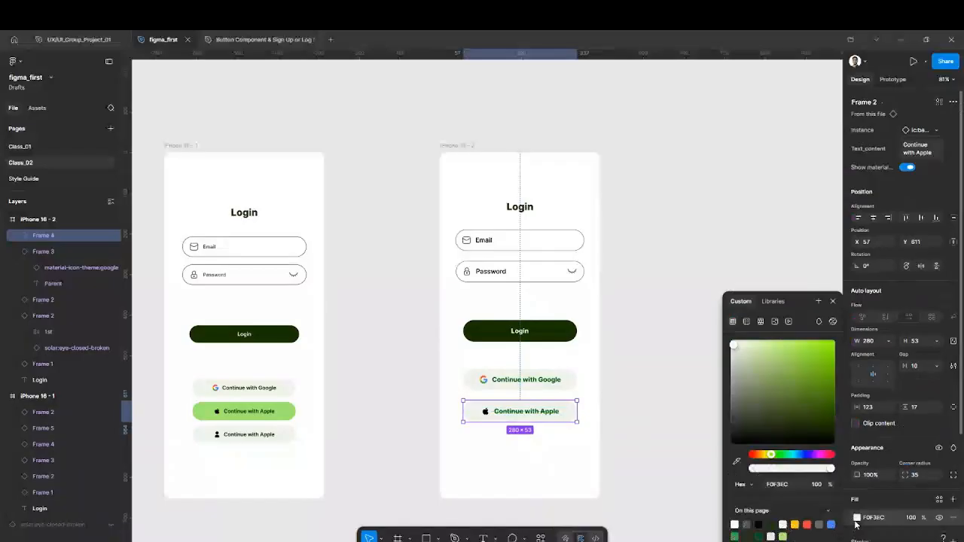
left_click(737, 463)
left_click(287, 413)
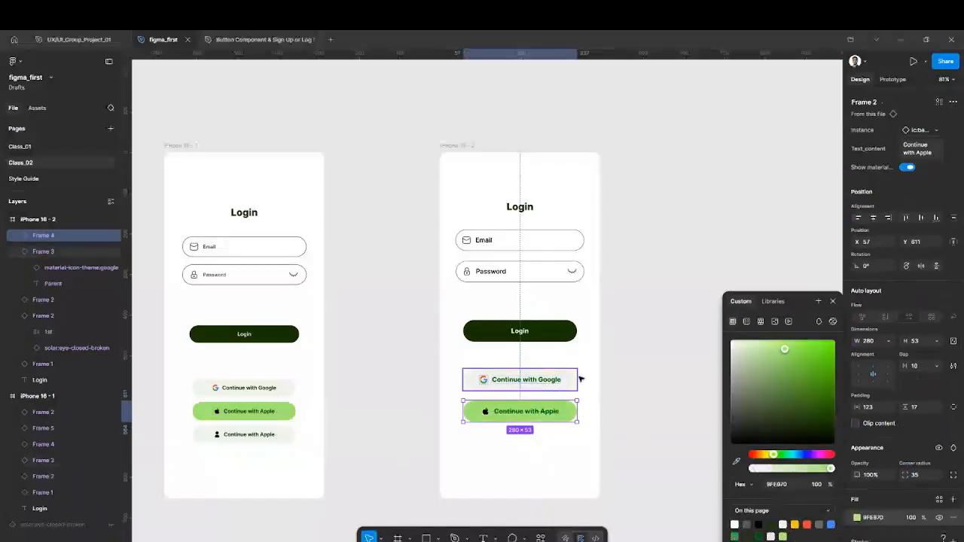
left_click(646, 353)
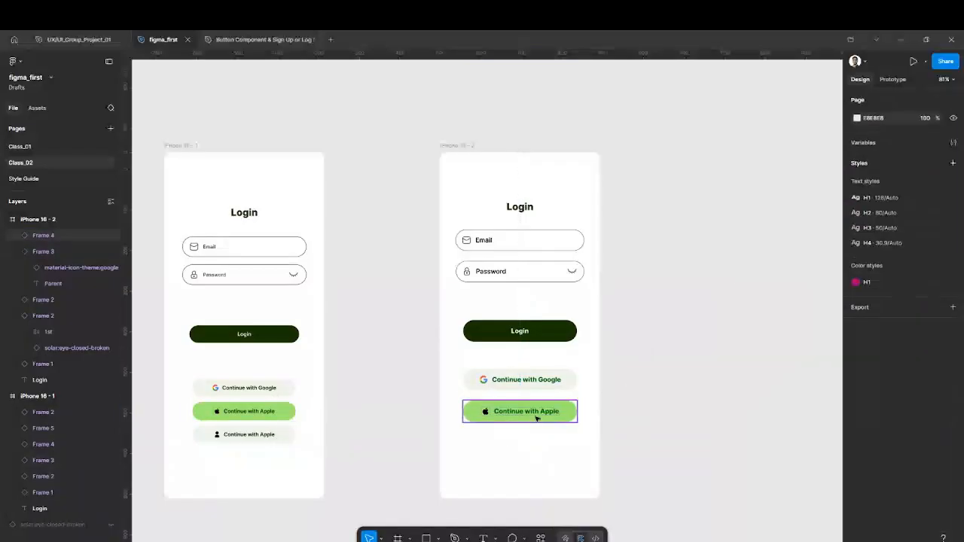
Duplicate the Continue with Apple button directly below, at Y 689, and set the copy's Text_content to Continue as Guest.
left_click_drag(564, 416, 566, 447)
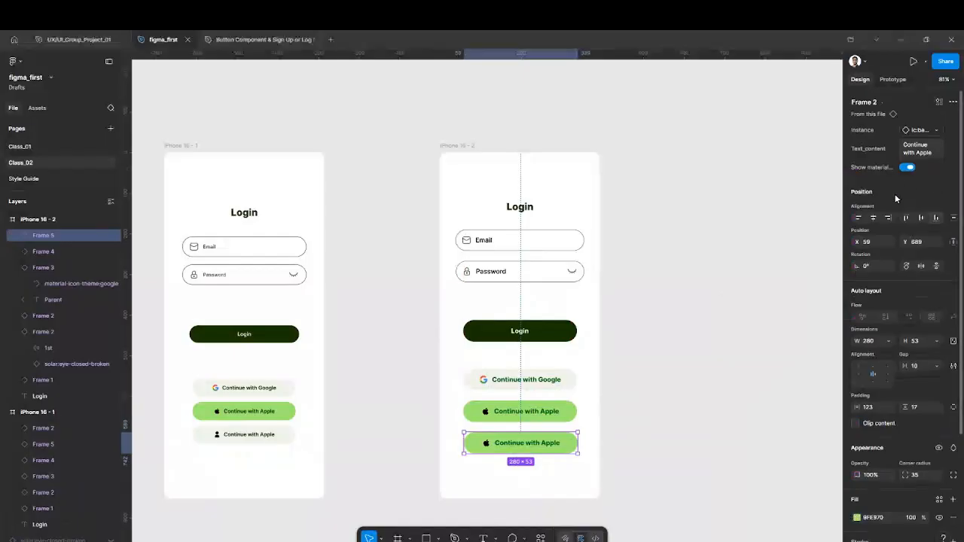
left_click(927, 157)
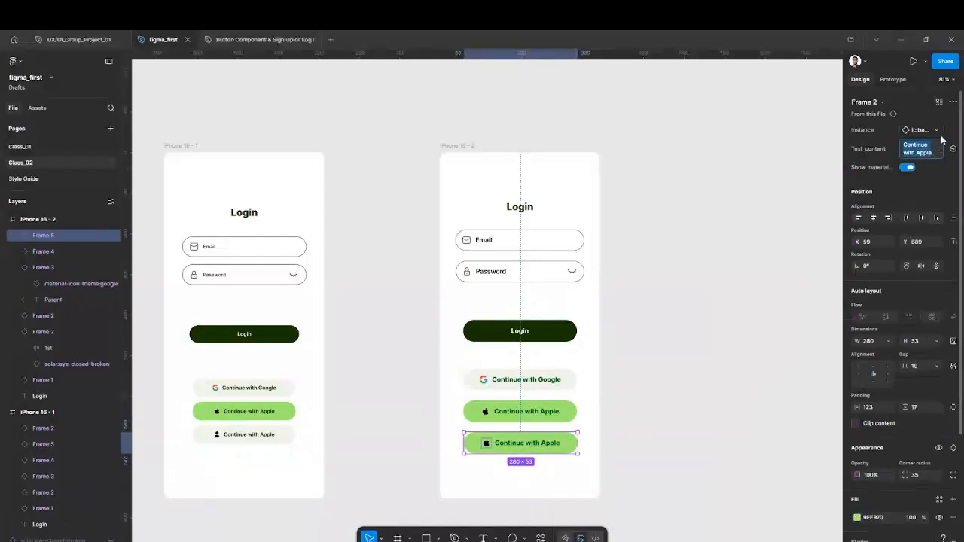
key("Right")
key("BackSpace")
key("BackSpace")
key("BackSpace")
key("BackSpace")
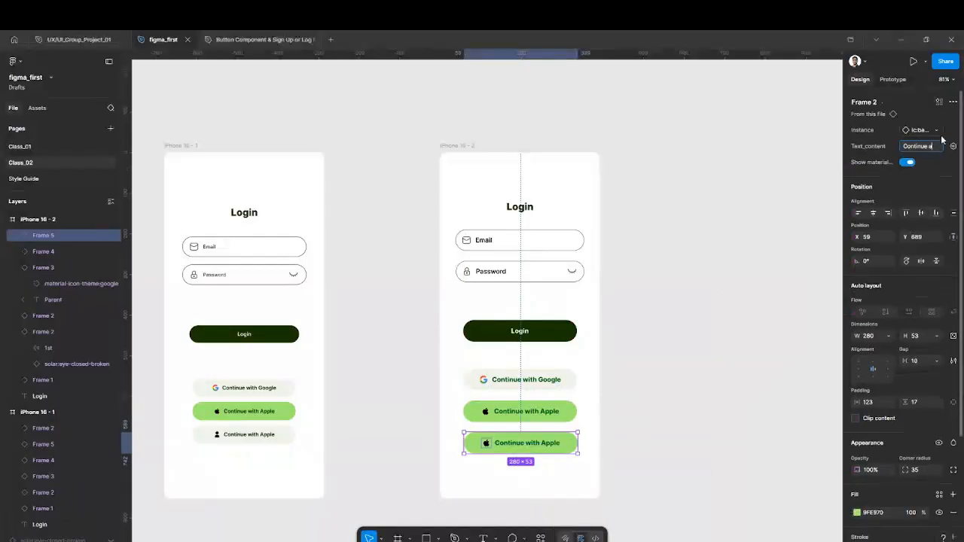
type("as Guest")
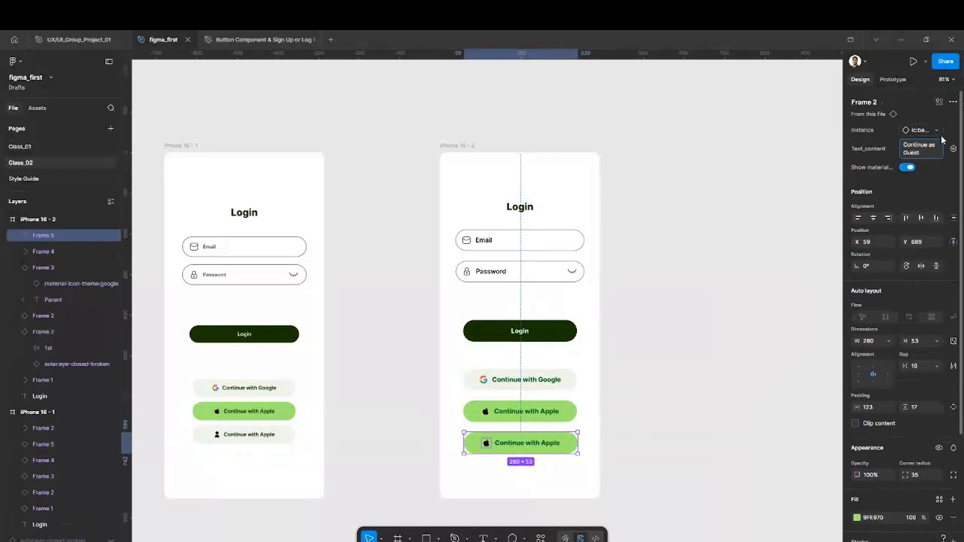
left_click(942, 138)
Swap the Continue as Guest button's icon to tabler:user-filled and fill the button with F0F3EC sampled from the lowest button on iPhone 16 - 1.
left_click(921, 135)
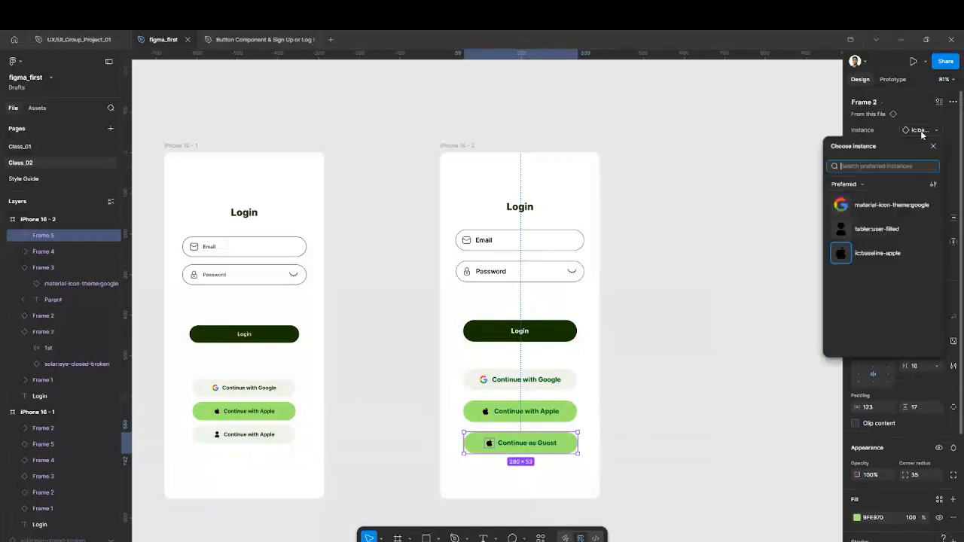
left_click(879, 229)
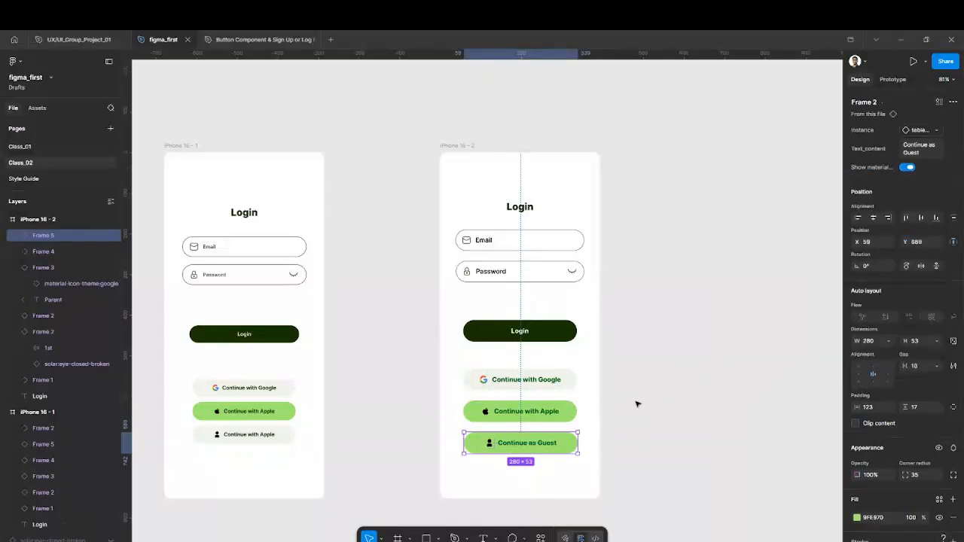
key("i")
left_click(289, 437)
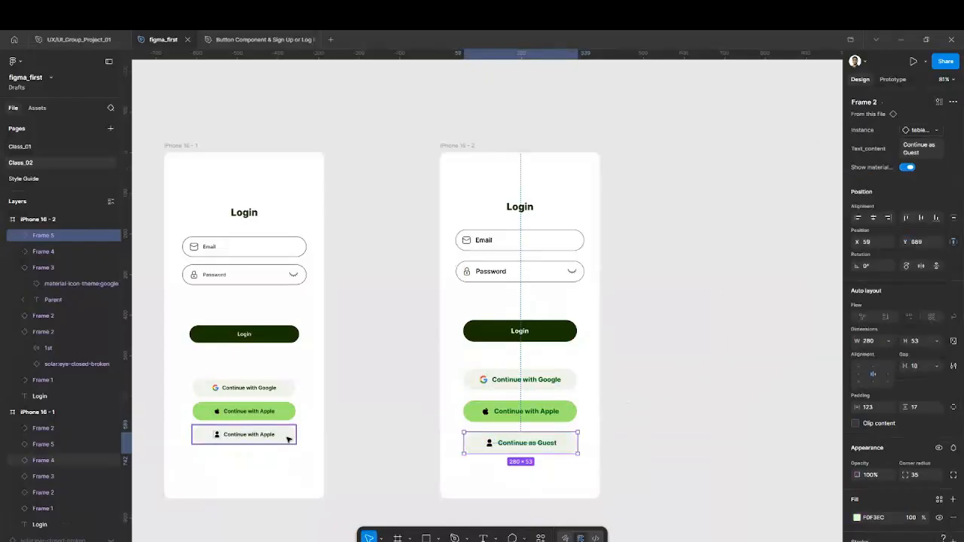
left_click(228, 120)
Centre the Continue as Guest button horizontally in iPhone 16 - 2 and check the alignment of the buttons and input fields above it.
scroll(581, 487, "up", 3)
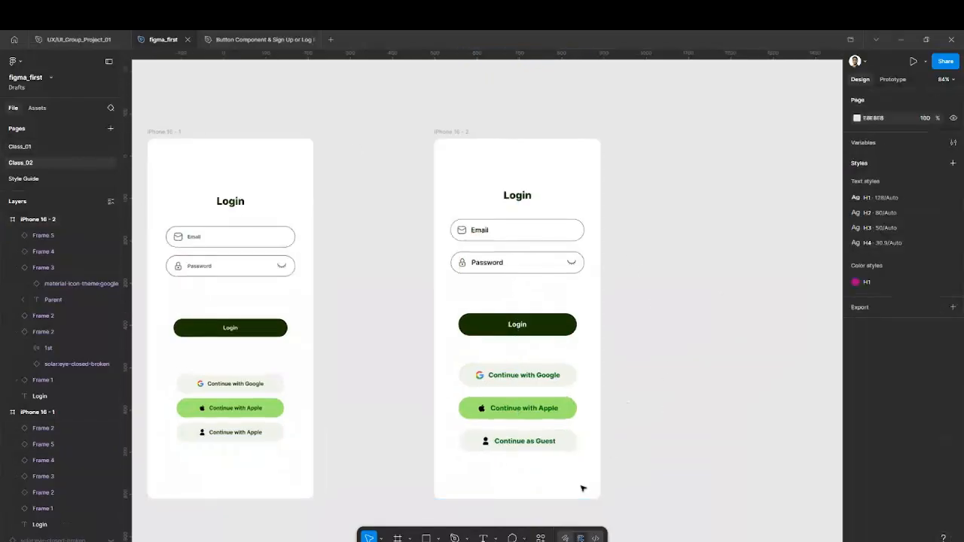
scroll(578, 487, "up", 2)
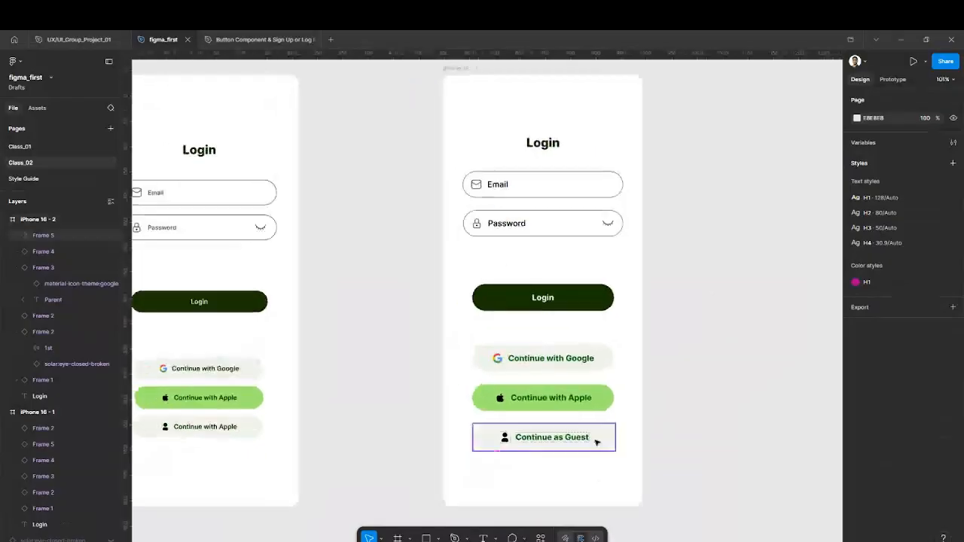
left_click(597, 442)
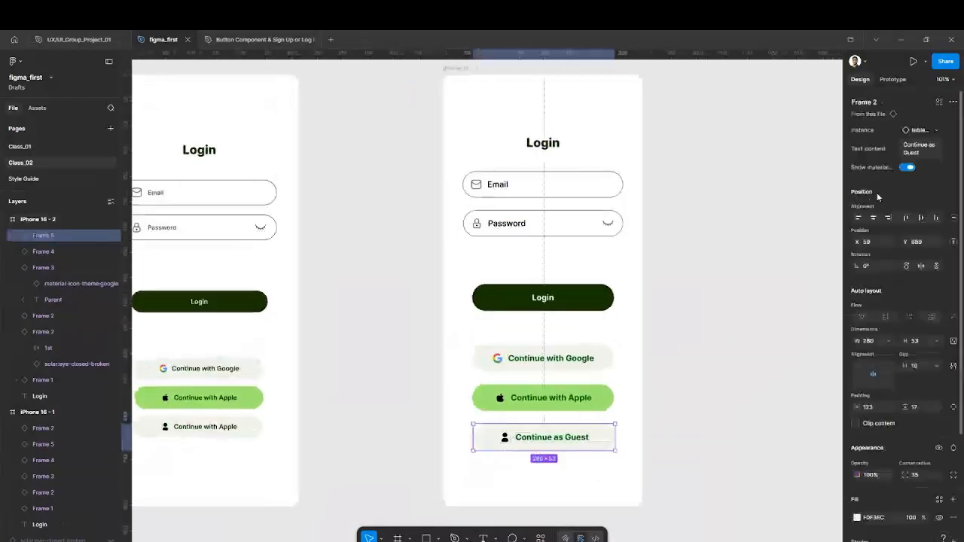
left_click(875, 217)
left_click(591, 360)
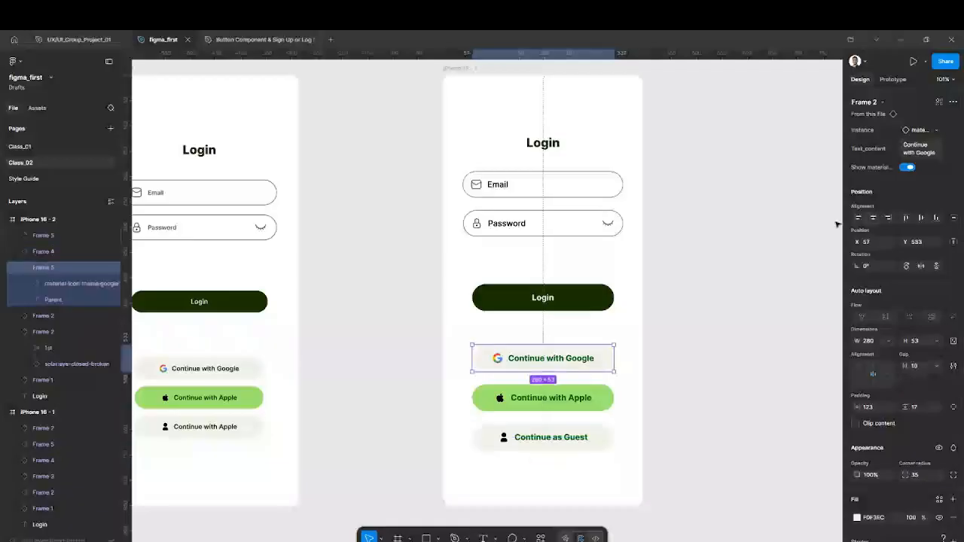
left_click(605, 297)
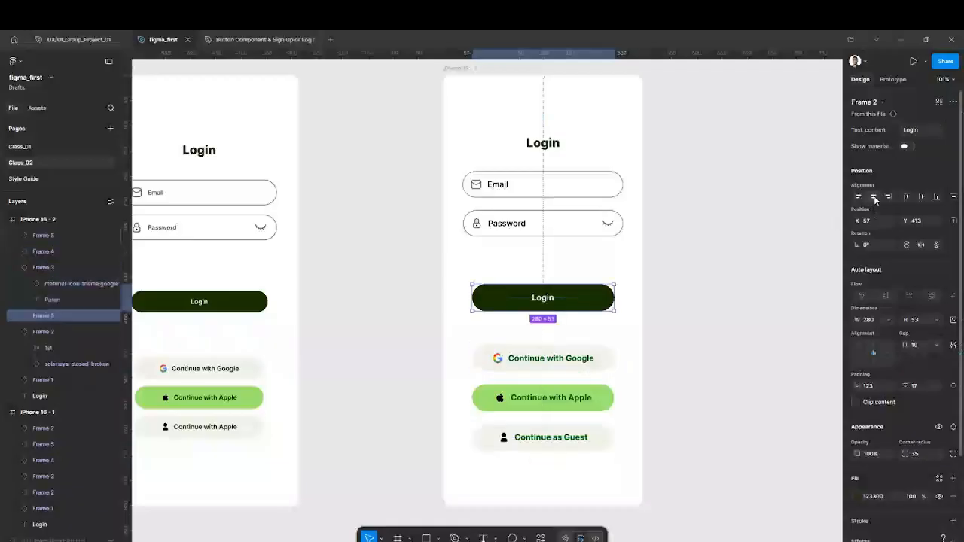
left_click(613, 225)
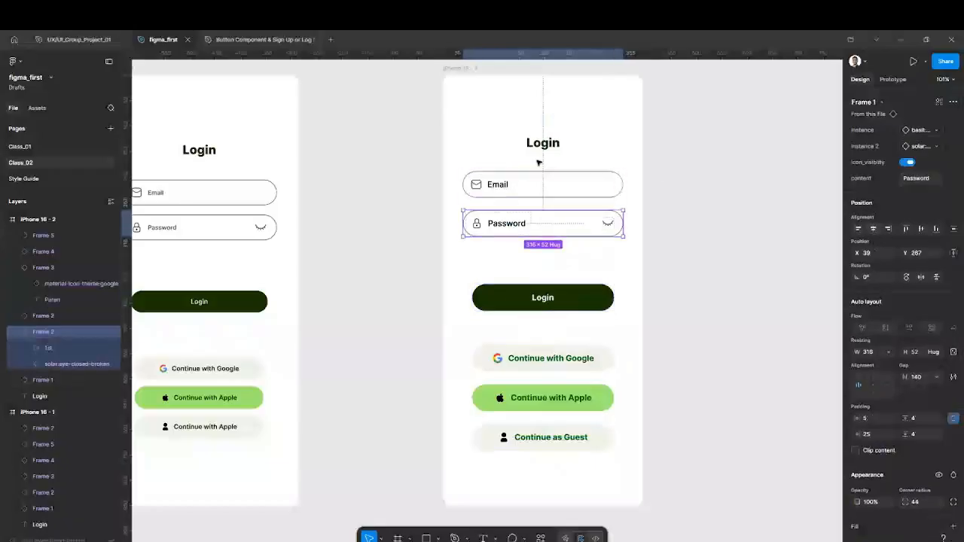
left_click(589, 186)
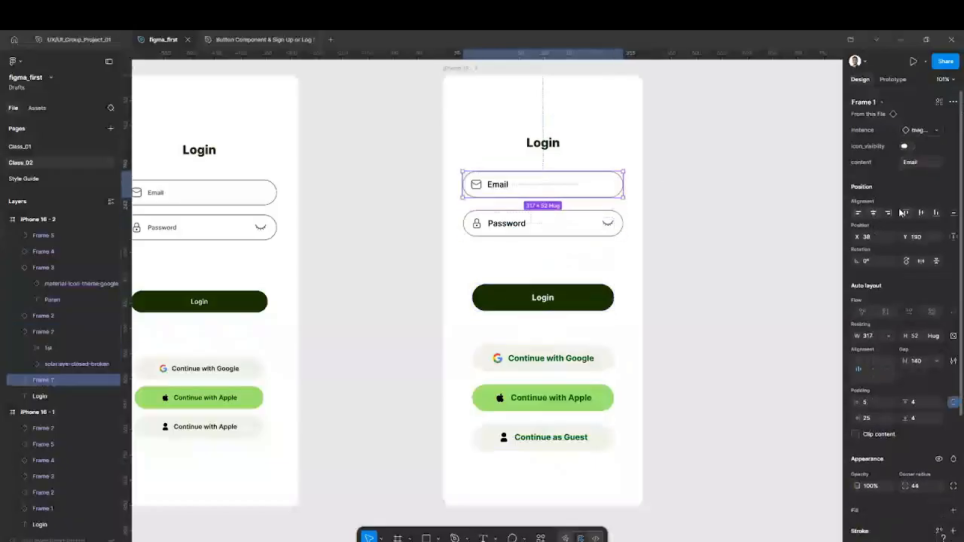
left_click(688, 233)
scroll(687, 236, "down", 5)
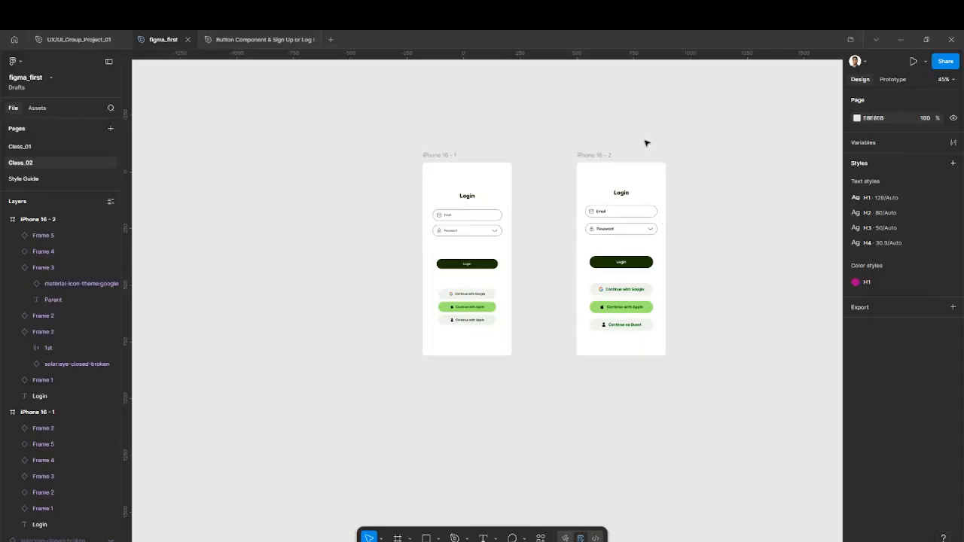
scroll(761, 222, "up", 1)
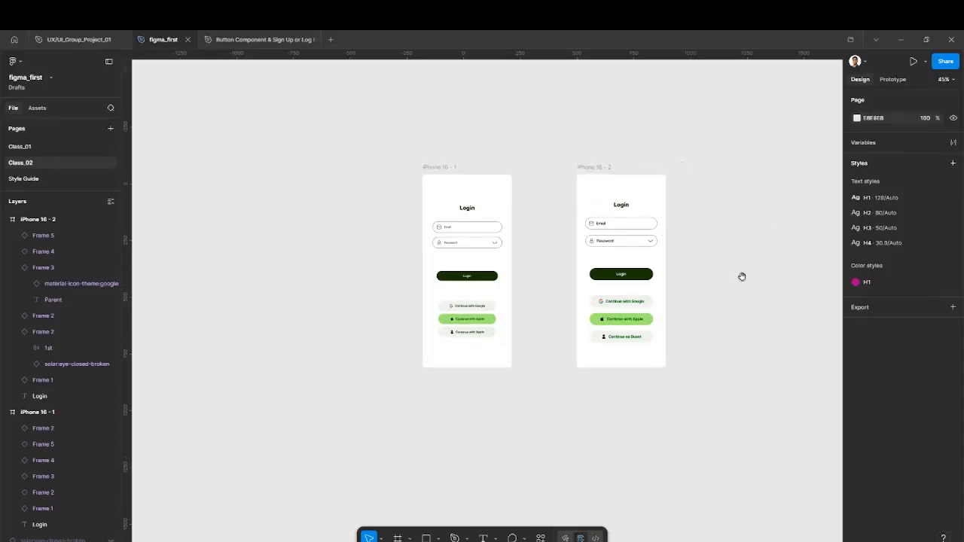
left_click_drag(742, 276, 634, 276)
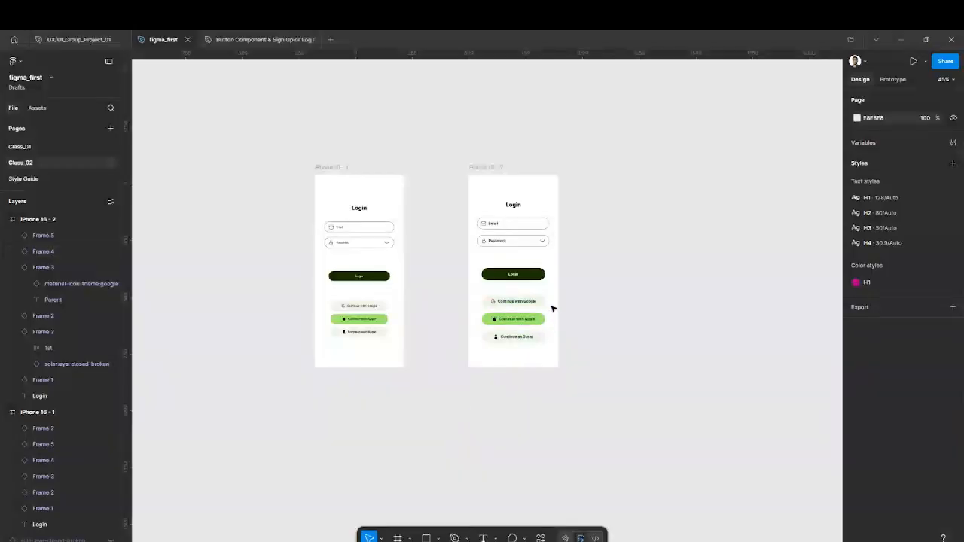
scroll(554, 303, "up", 6)
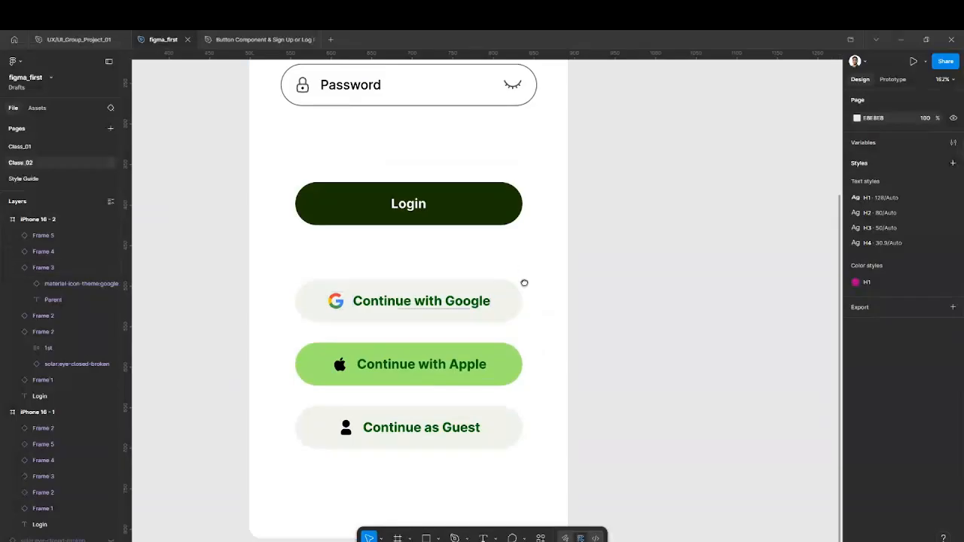
left_click_drag(524, 283, 551, 321)
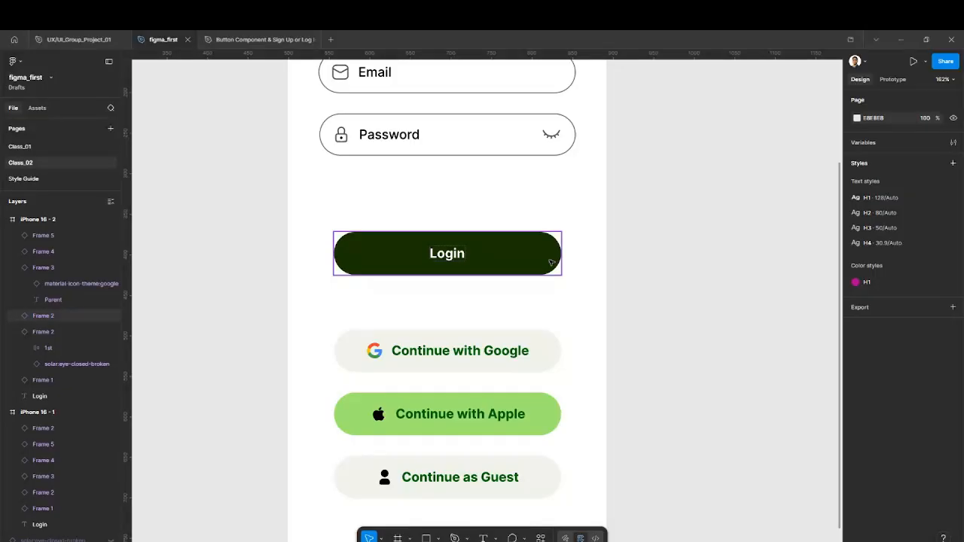
Add a second variant to the blue Frame 2 button component on the Style Guide page.
left_click(30, 181)
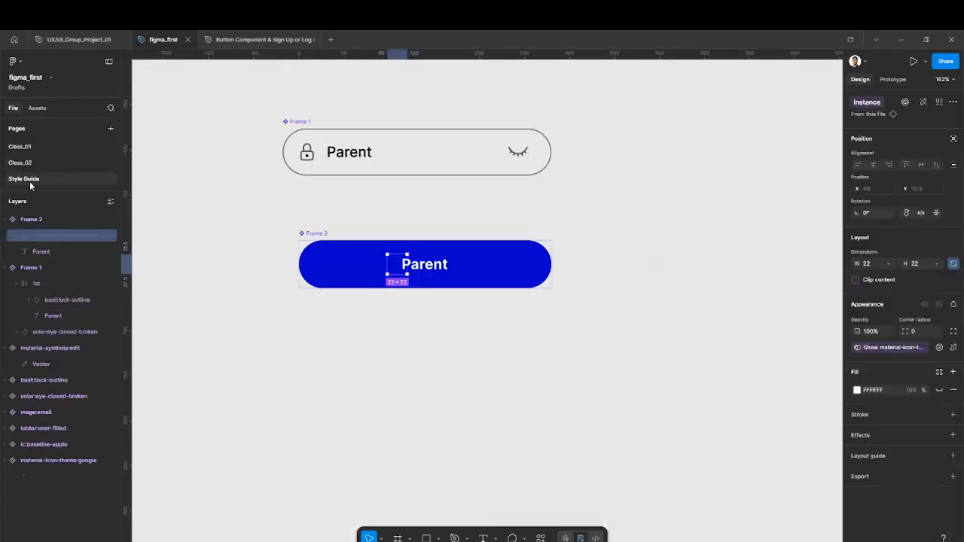
left_click(554, 210)
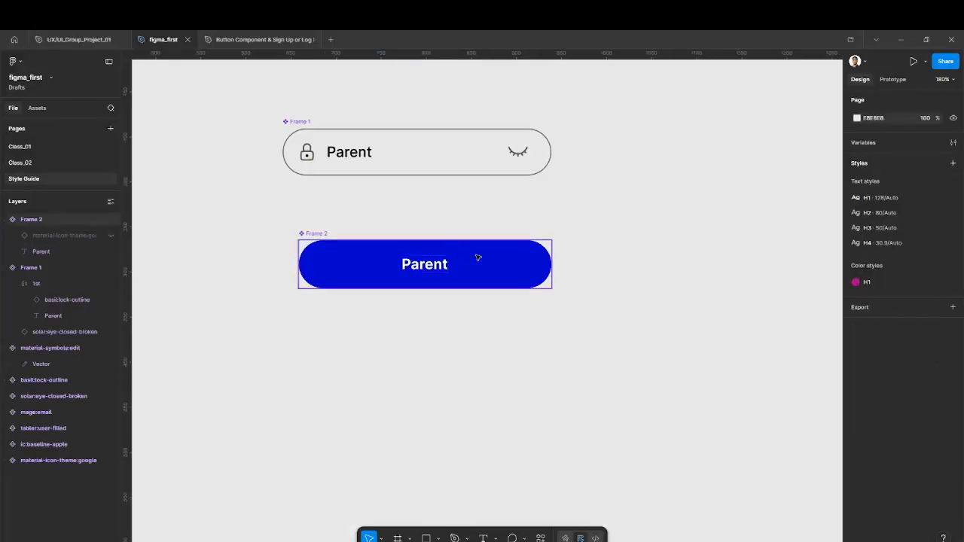
left_click(477, 257)
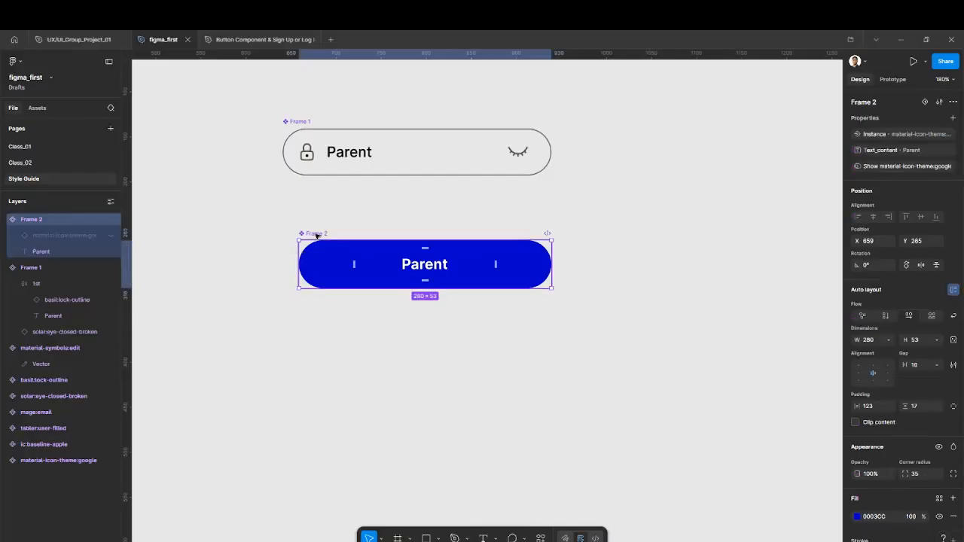
left_click(925, 105)
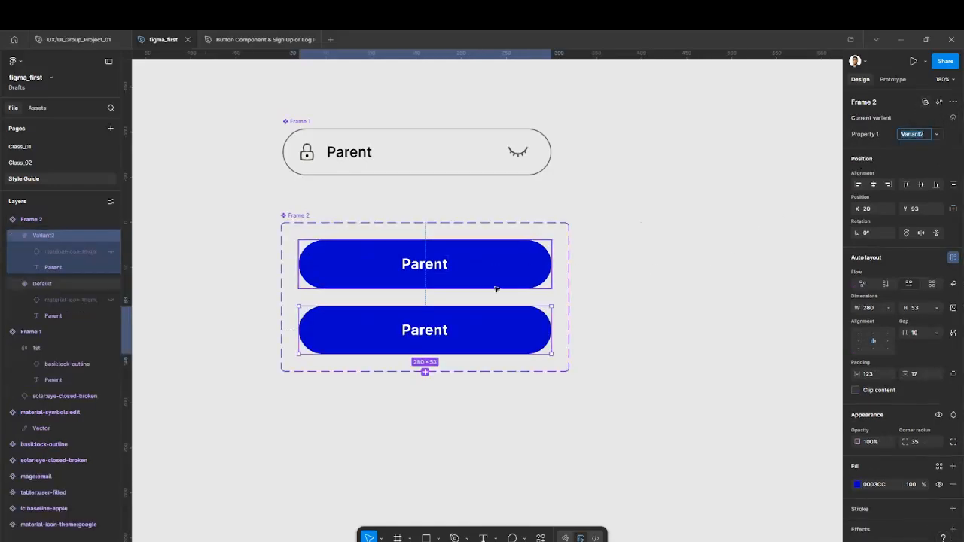
Fill the new Variant2 button with the lighter blue 6366FF.
left_click(652, 311)
left_click(533, 323)
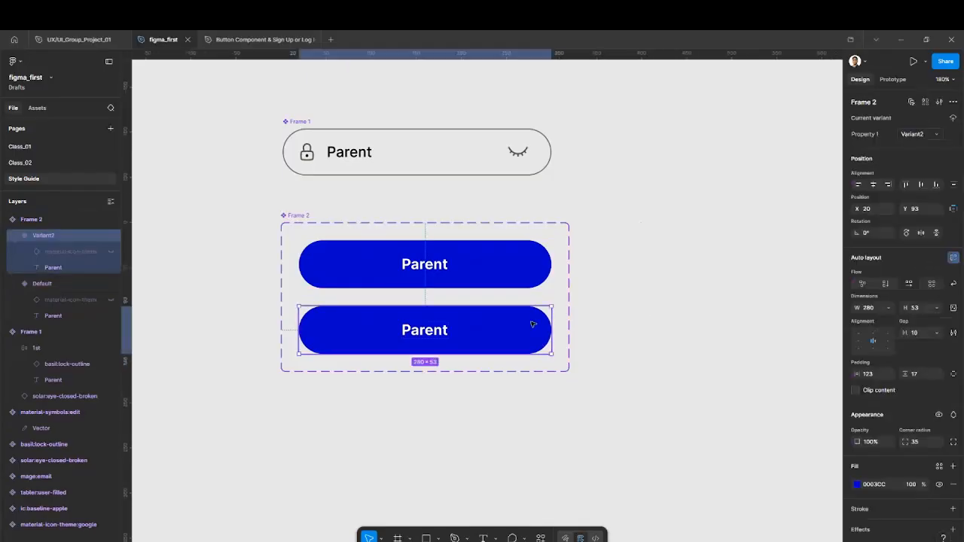
left_click(856, 485)
left_click_drag(834, 364, 794, 341)
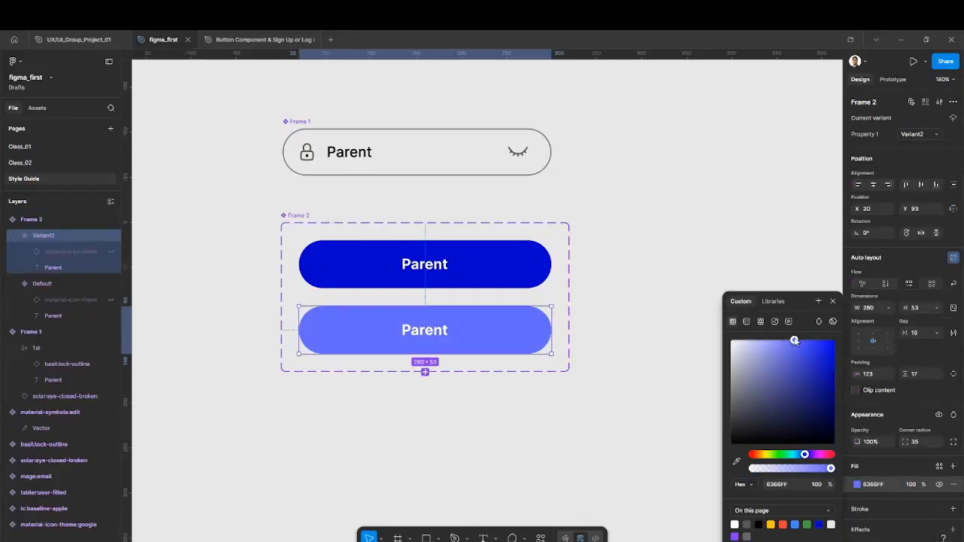
left_click(693, 288)
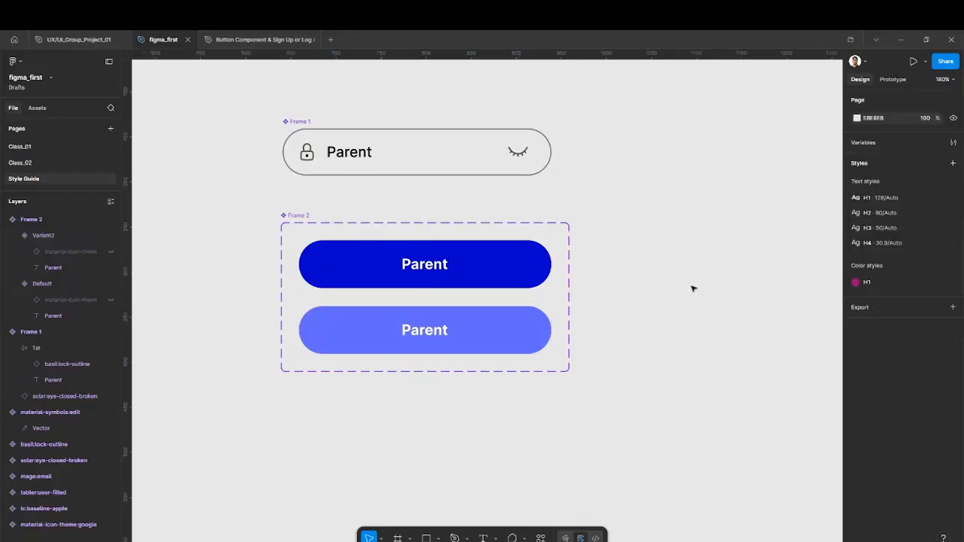
Link the dark blue Default variant to Variant2 with an On click, Change to prototype interaction.
left_click(474, 278)
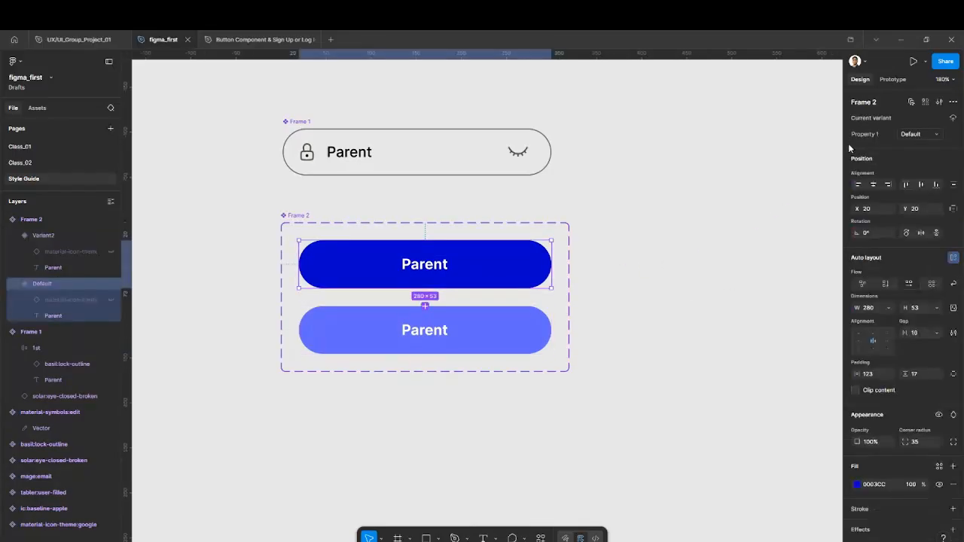
left_click(890, 79)
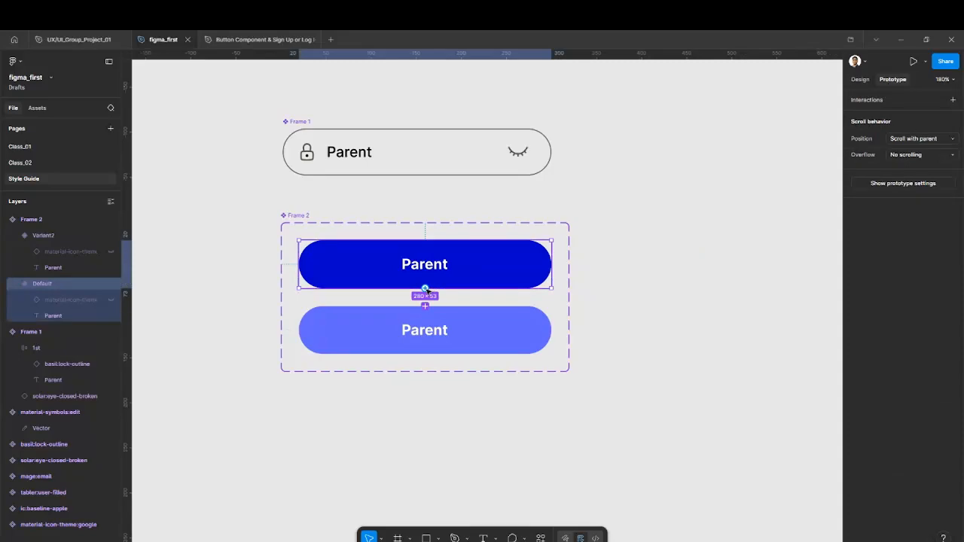
left_click_drag(425, 289, 428, 311)
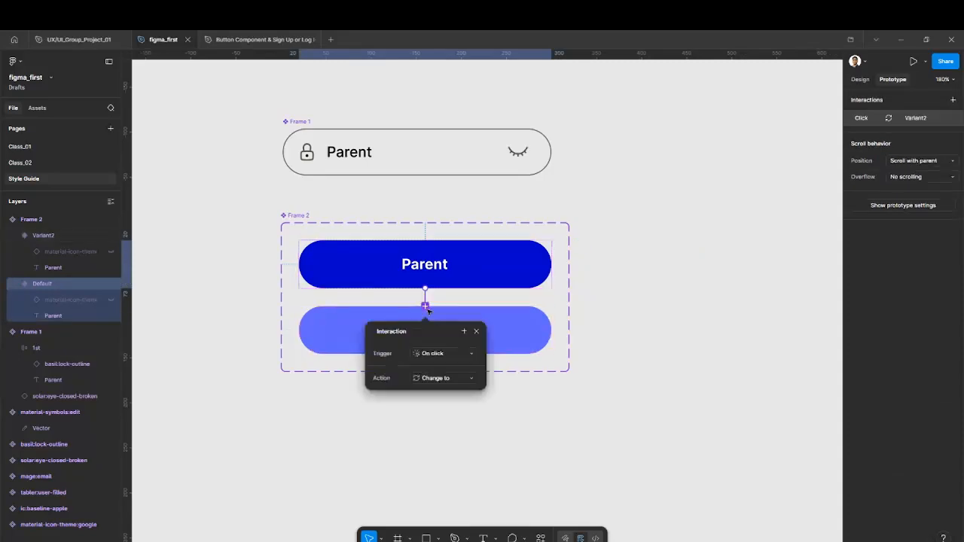
key("ctrl+d")
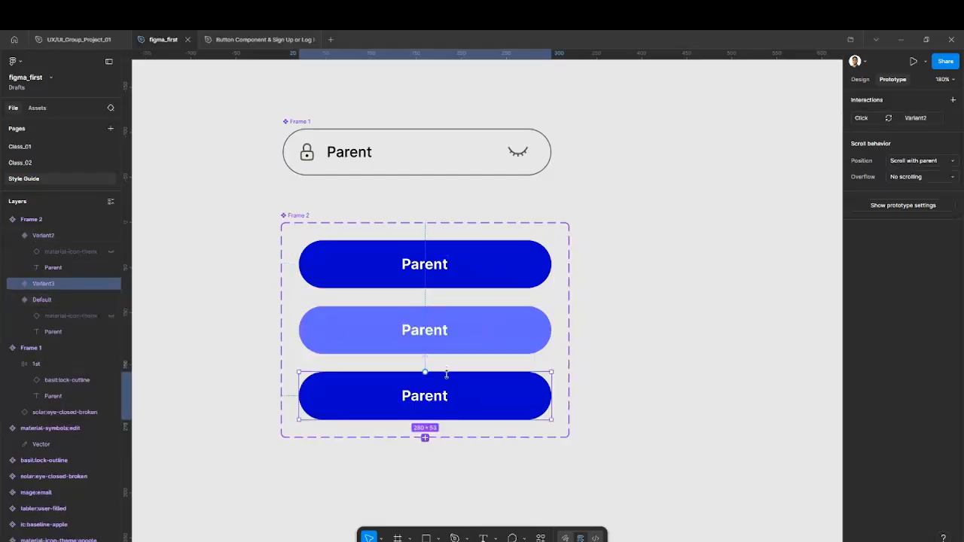
key("ctrl+z")
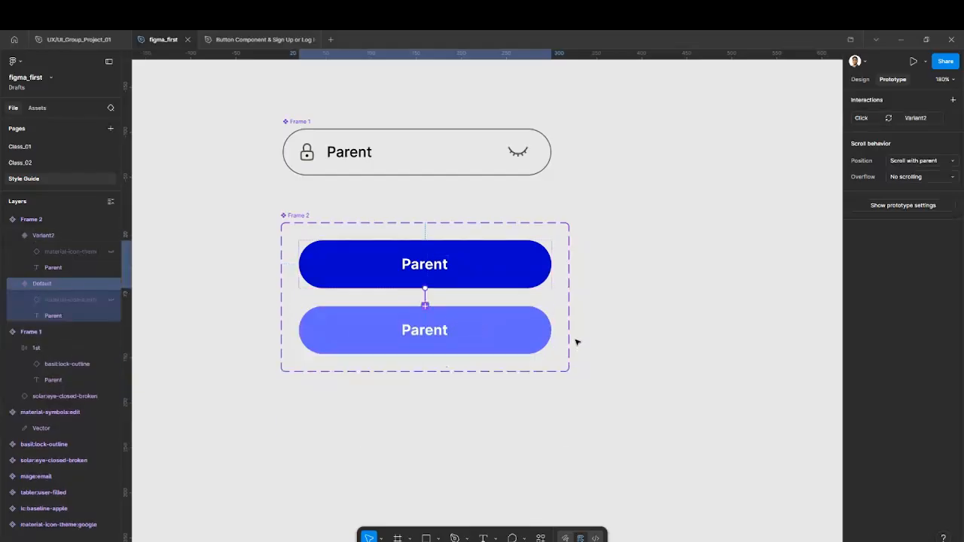
left_click(425, 300)
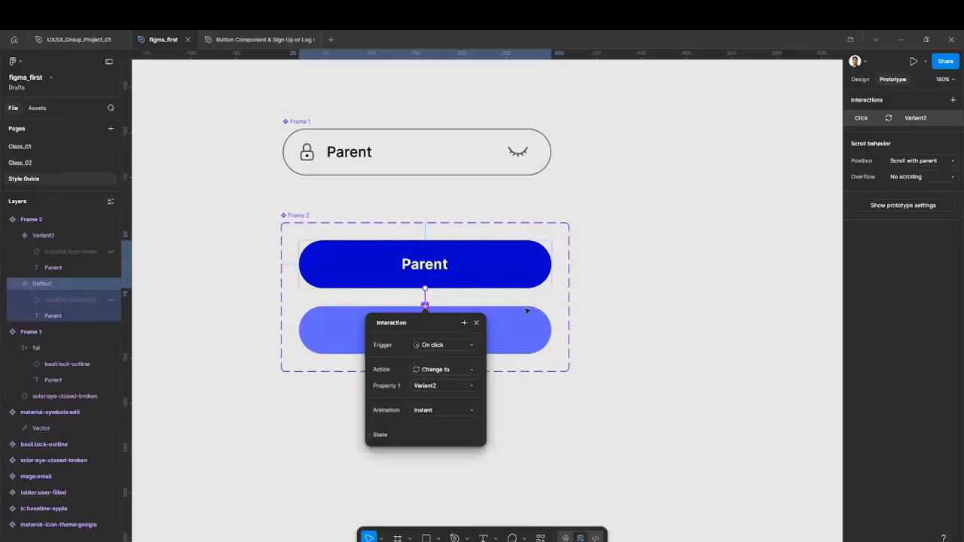
left_click(473, 319)
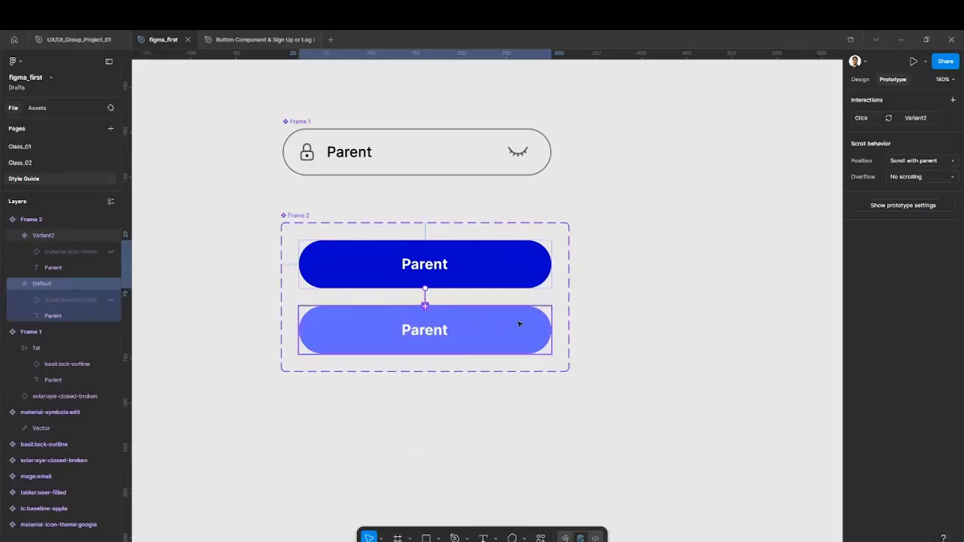
key("Delete")
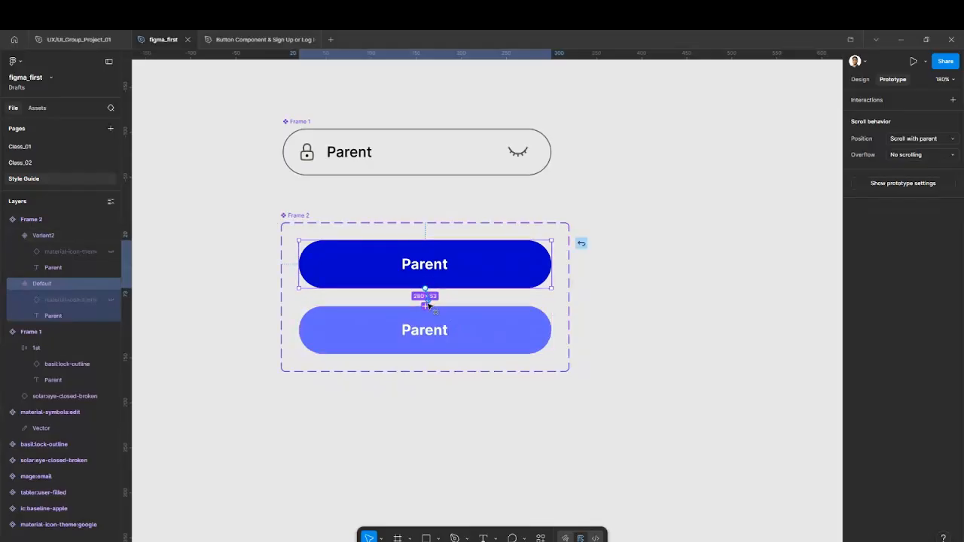
left_click(425, 304)
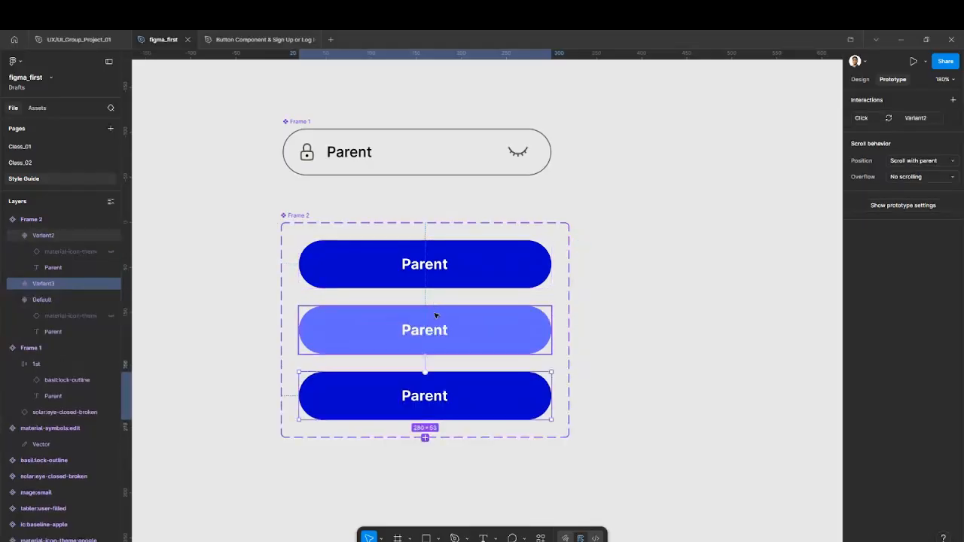
key("ctrl+z")
left_click_drag(427, 290, 446, 314)
left_click(476, 332)
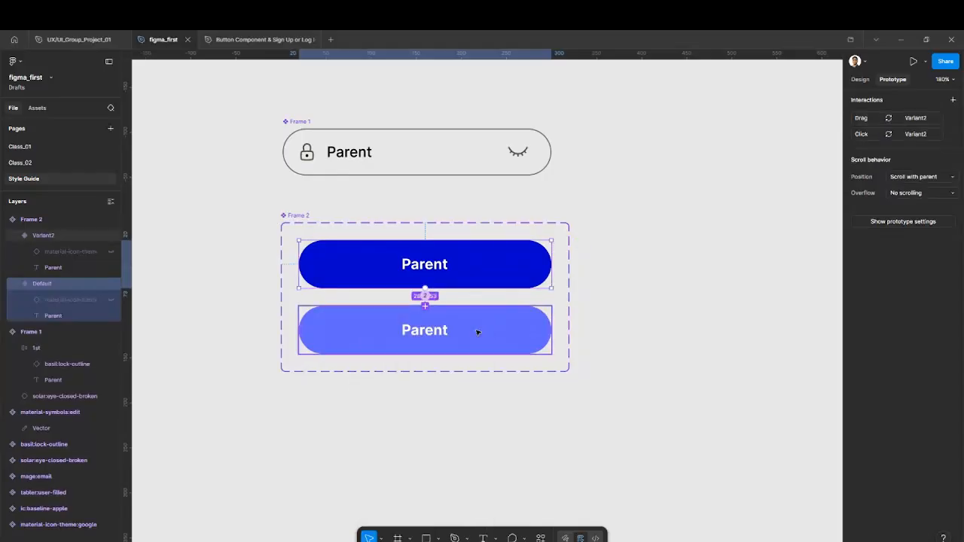
key("ctrl+z")
key("ctrl+z")
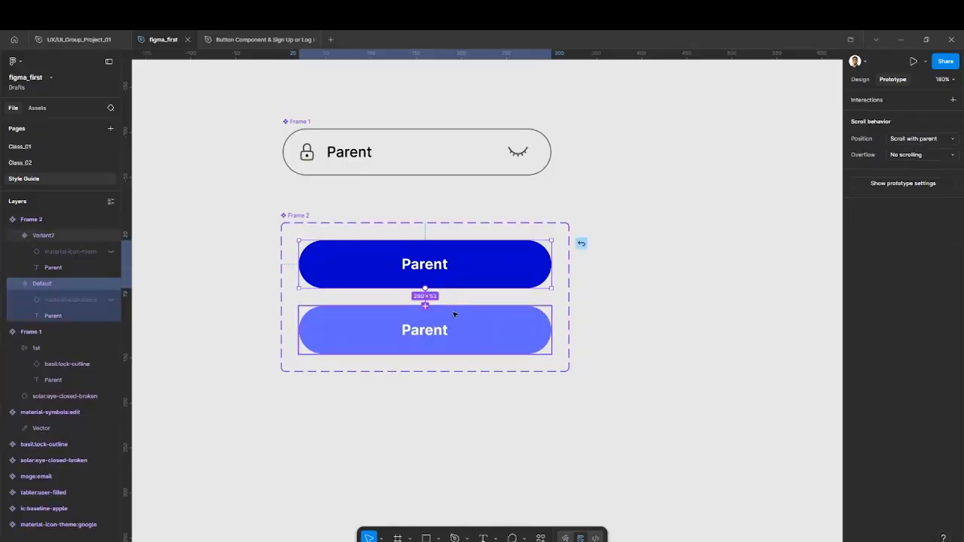
Make the Default variant's link to Variant2 trigger While hovering, with the Smart animate animation.
left_click(452, 314)
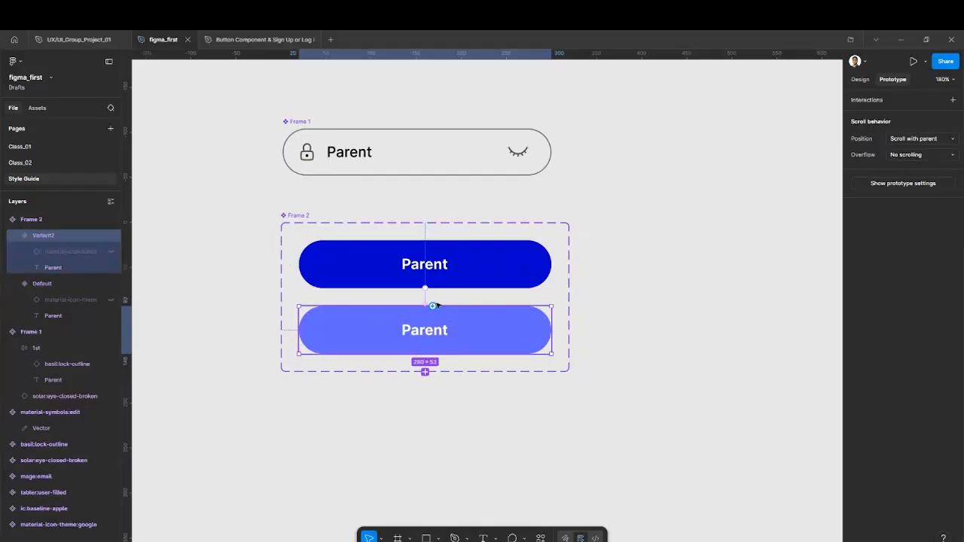
left_click(425, 299)
left_click(425, 301)
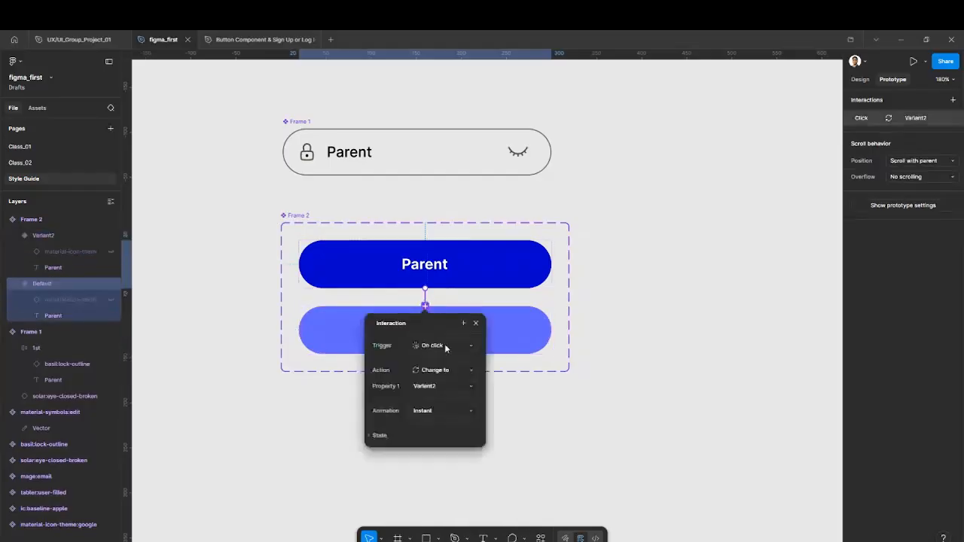
left_click(448, 345)
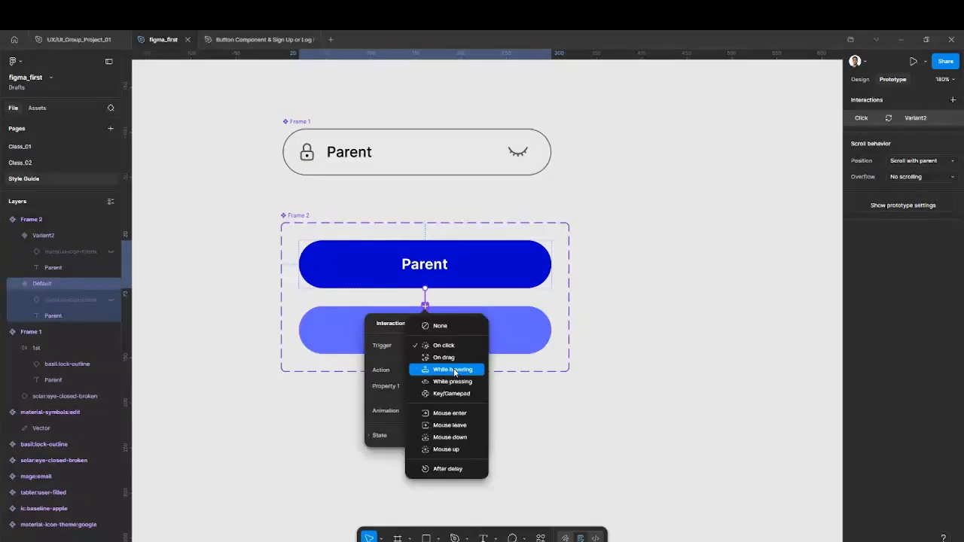
left_click(454, 369)
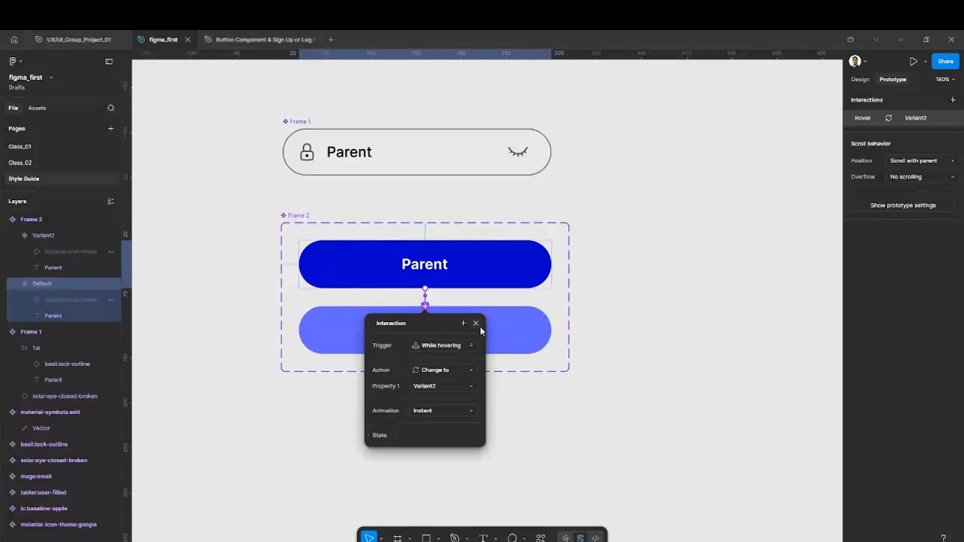
left_click(454, 413)
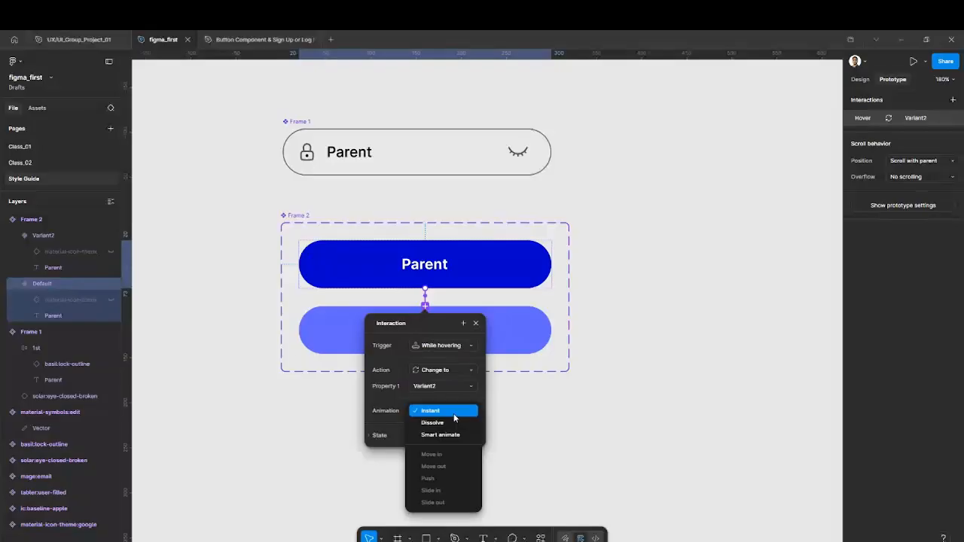
left_click(450, 435)
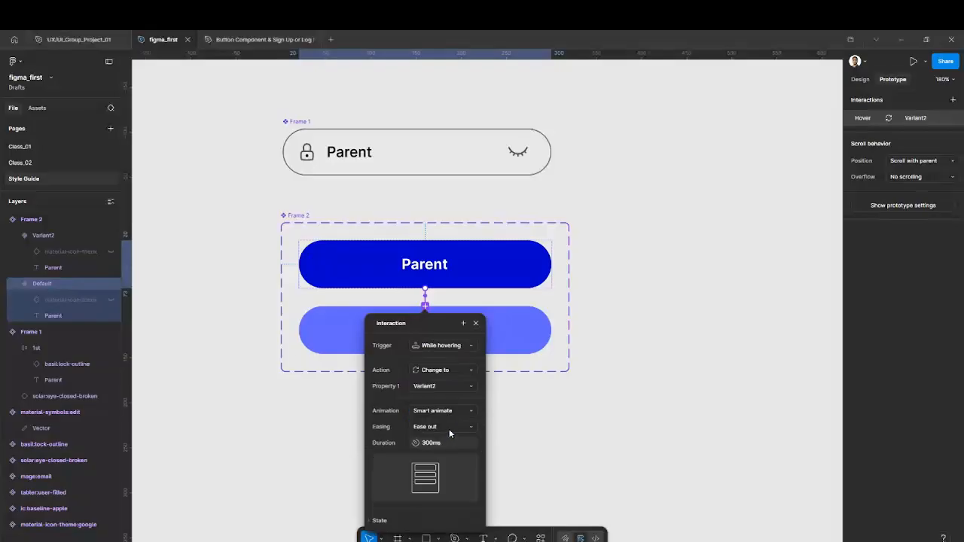
left_click(474, 323)
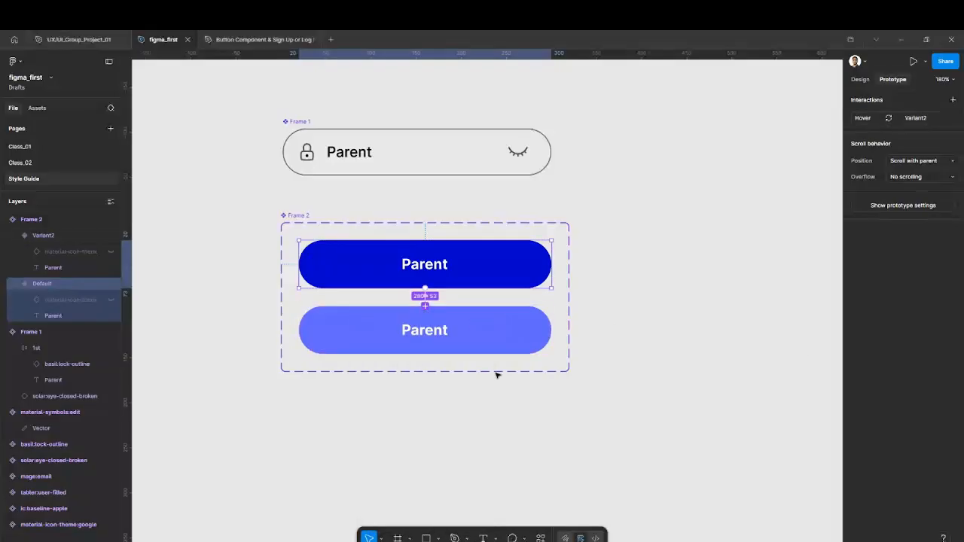
left_click(208, 228)
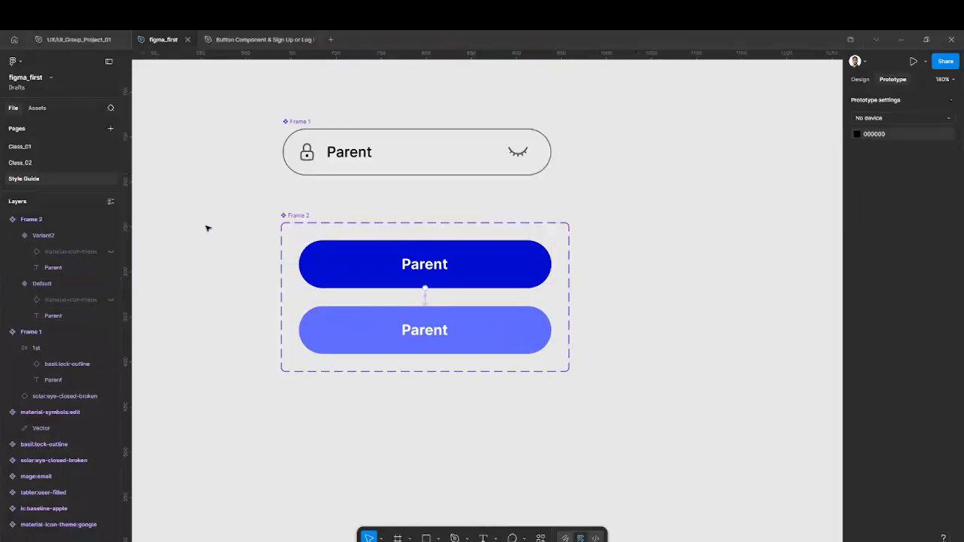
Add a flow starting point to the iPhone 16 - 2 frame on the Class_02 page.
left_click(54, 163)
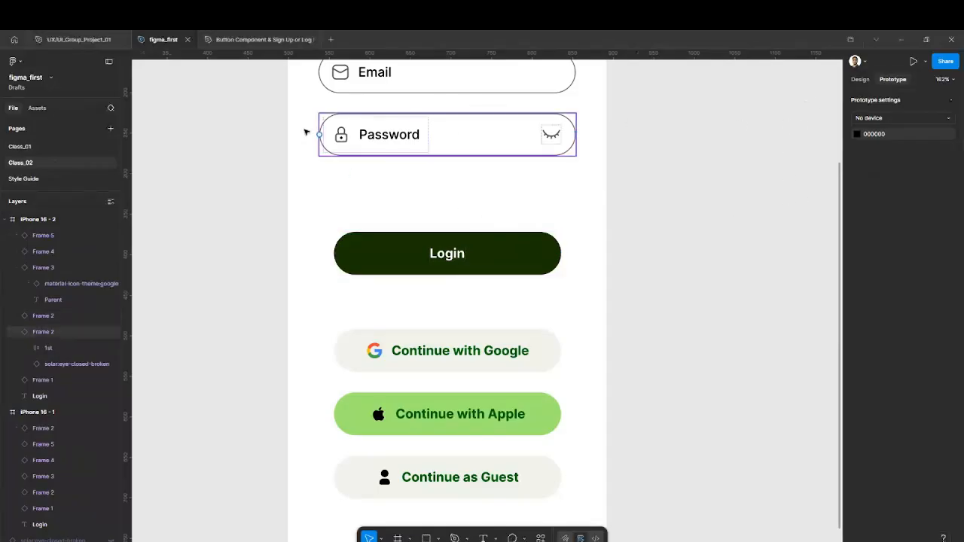
key("shift+1")
scroll(698, 226, "up", 3)
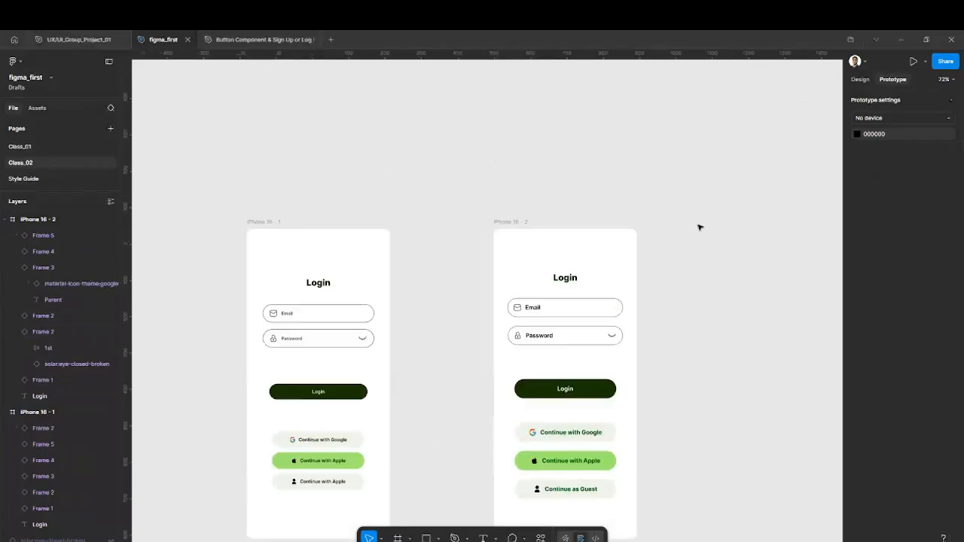
scroll(688, 230, "down", 1)
left_click(514, 210)
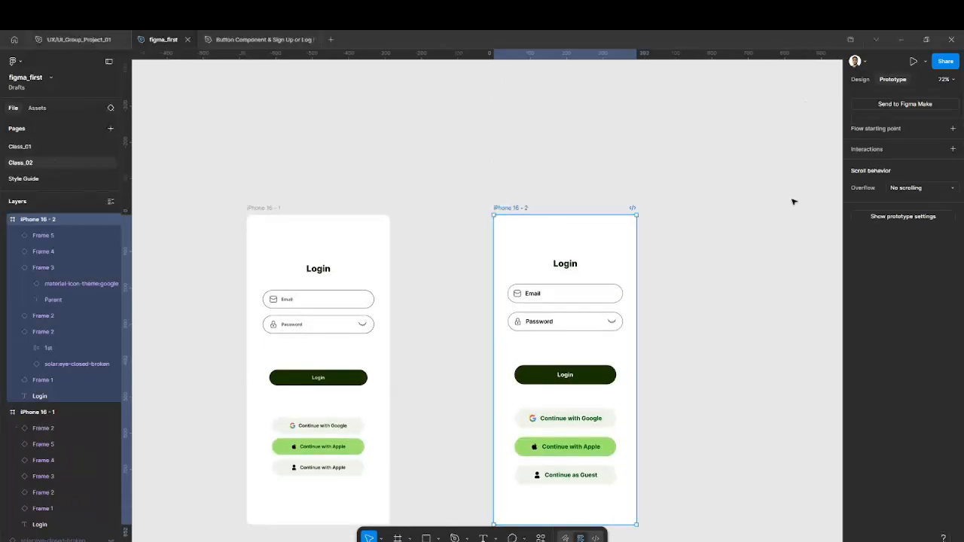
left_click(952, 128)
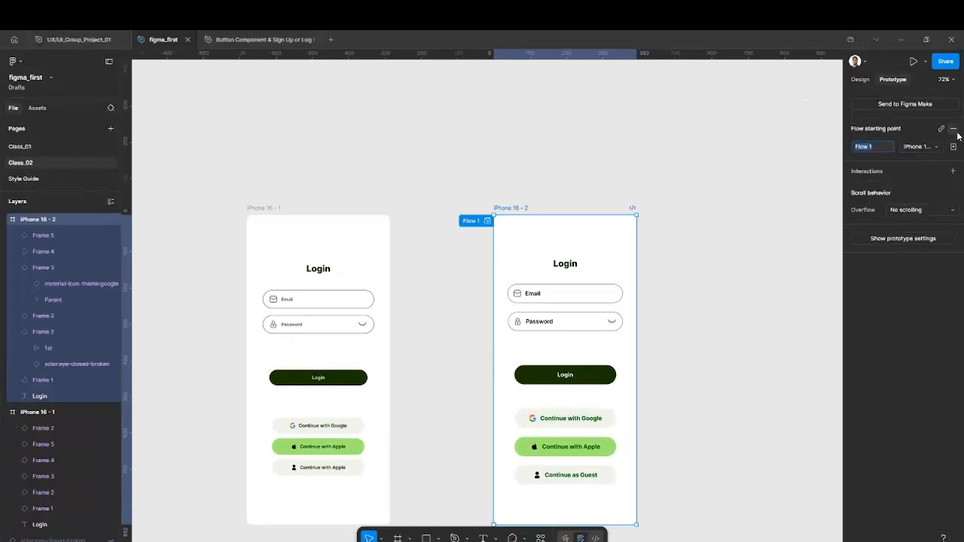
Preview Flow 1 from the iPhone 16 - 2 frame and move the preview clear of the iPhone 16 - 1 frame.
left_click(487, 221)
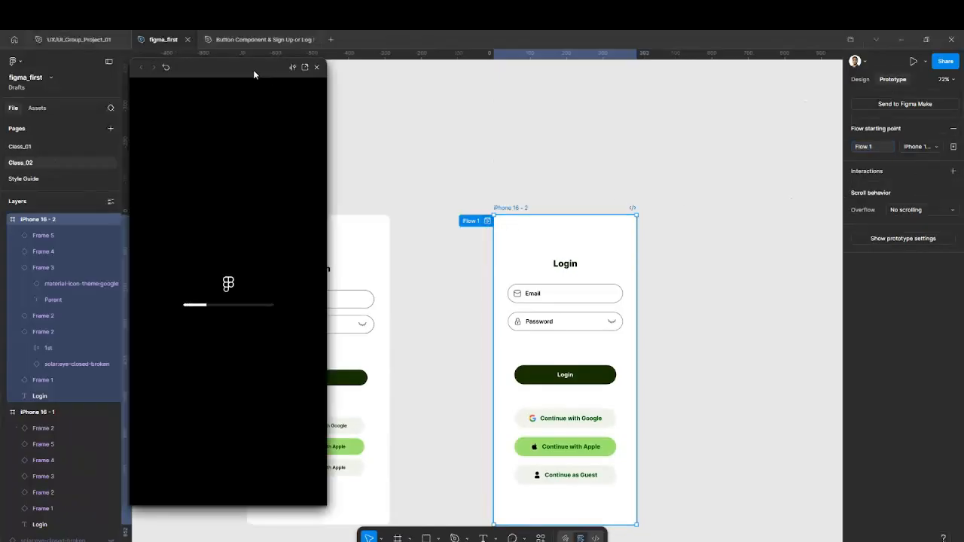
left_click_drag(253, 69, 764, 108)
right_click(766, 104)
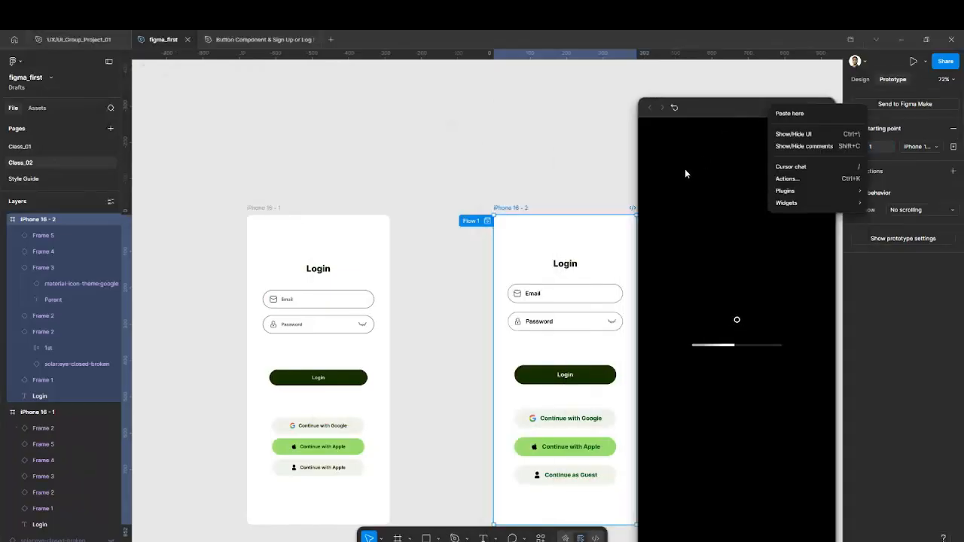
left_click(827, 87)
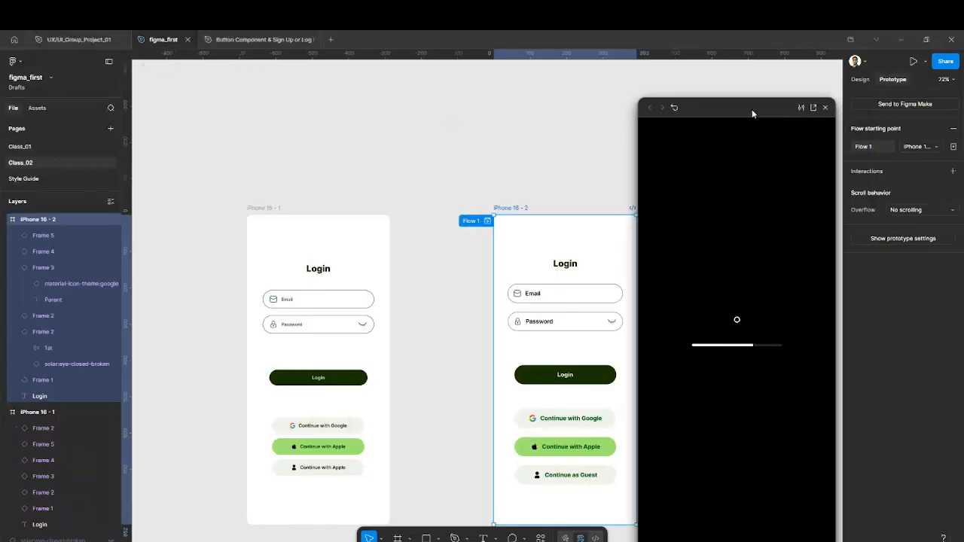
mouse_move(752, 110)
left_mouse_down()
mouse_move(707, 109)
mouse_move(740, 111)
left_mouse_up()
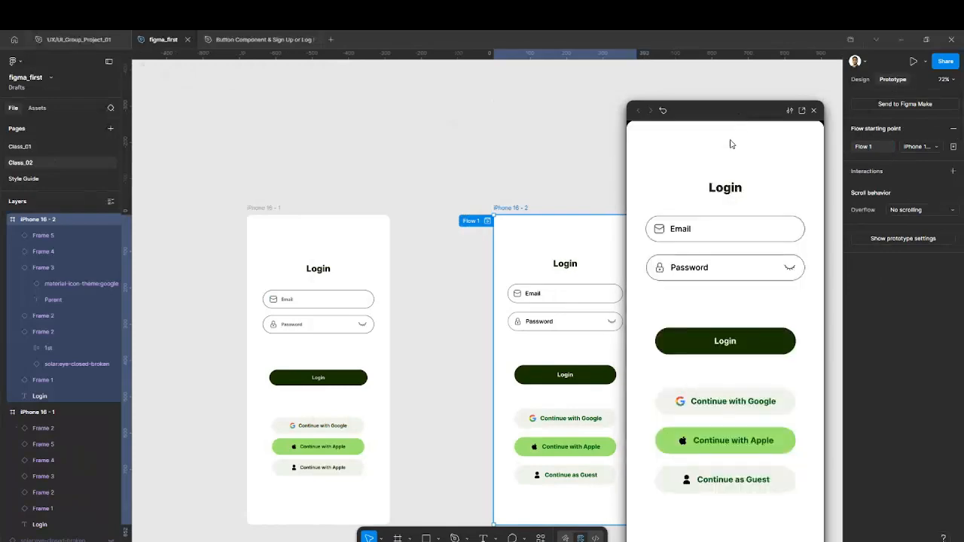
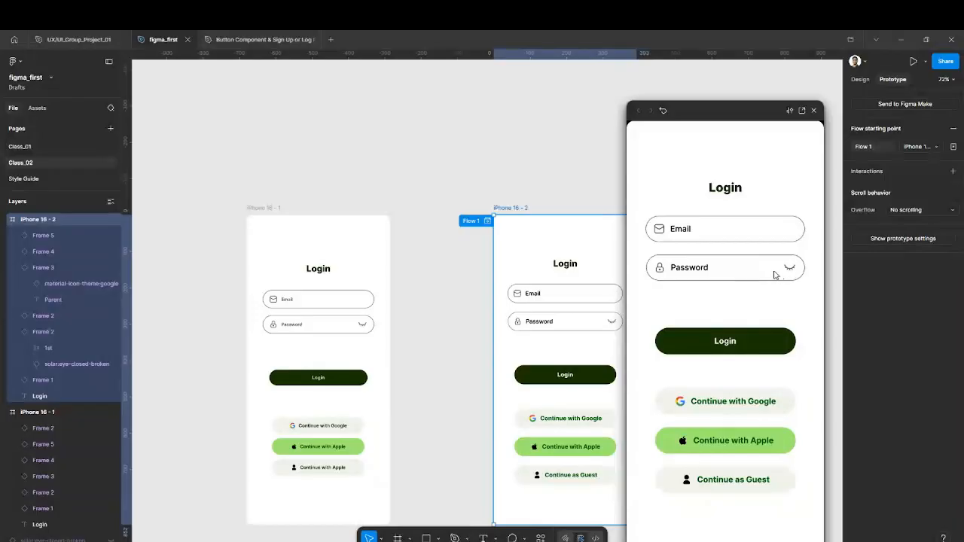
Move the login prototype preview higher on the canvas and widen its window.
left_click_drag(729, 118, 735, 89)
right_click(737, 96)
left_click(737, 110)
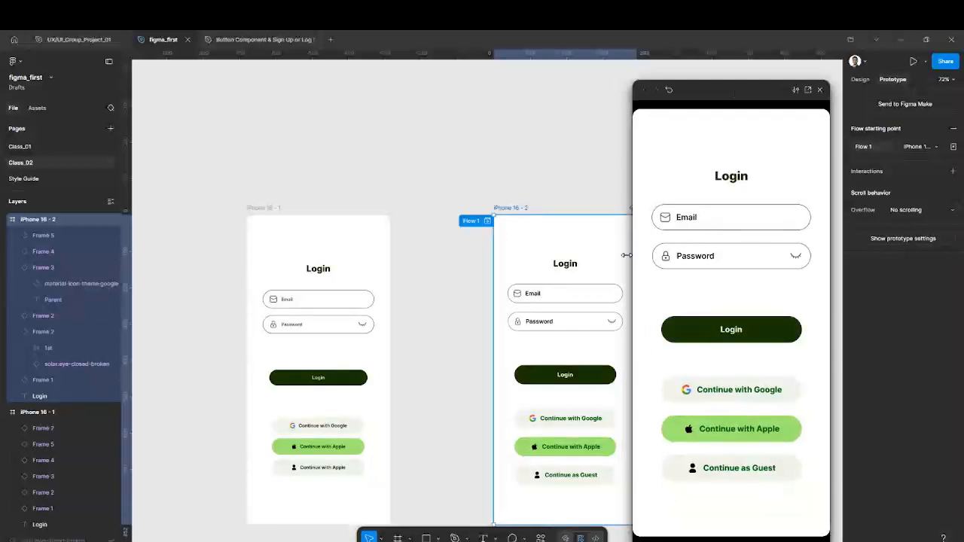
left_click_drag(626, 256, 606, 254)
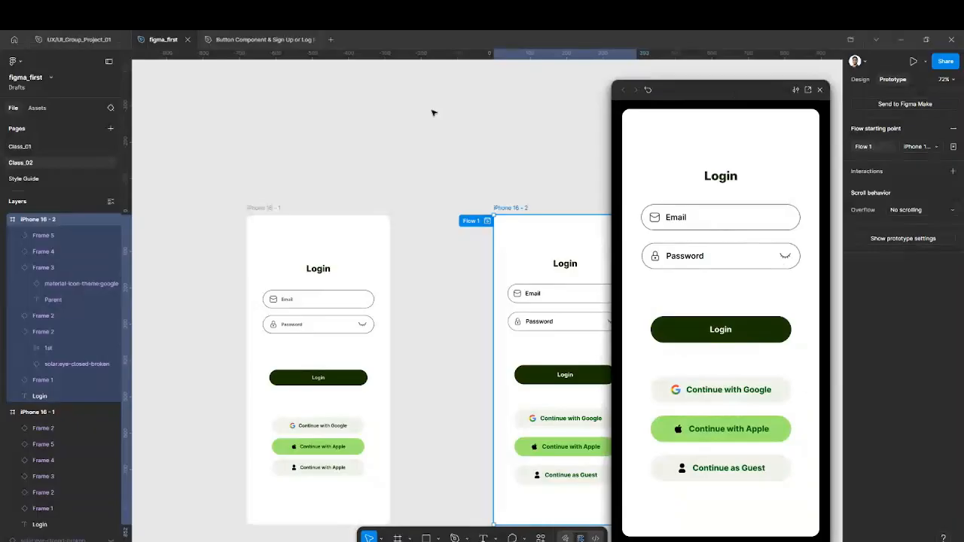
On the Style Guide page, move the Frame 1 input field component below the Frame 2 button set and add a variant to it.
left_click(46, 174)
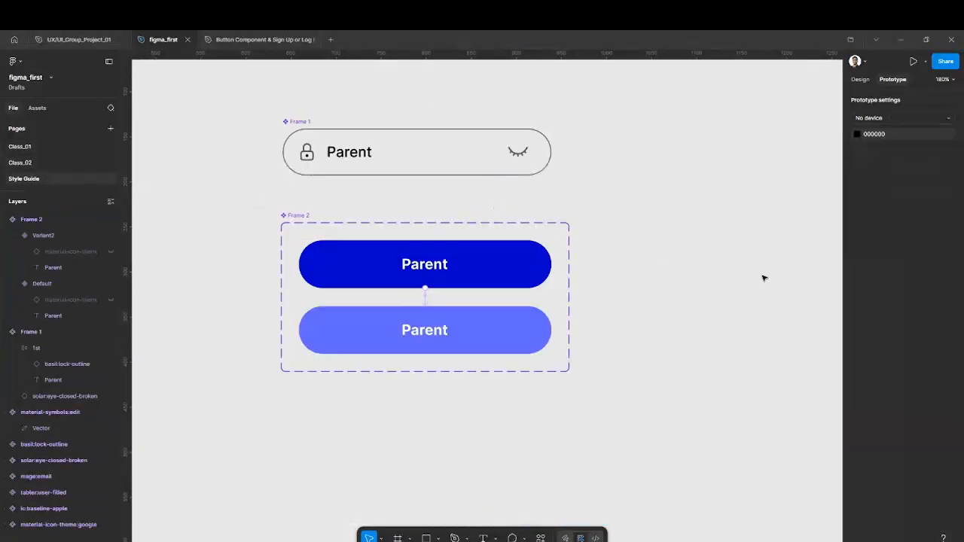
scroll(763, 279, "down", 2)
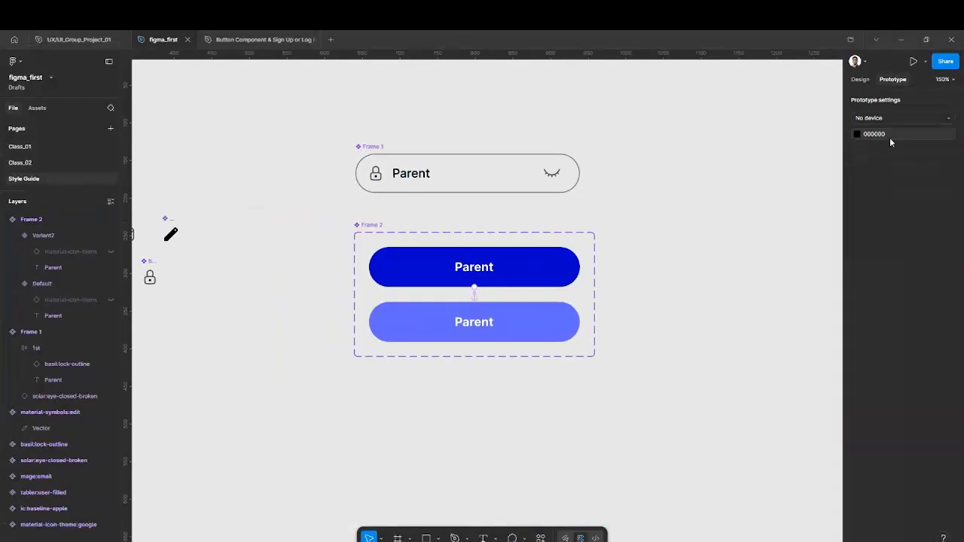
left_click(437, 152)
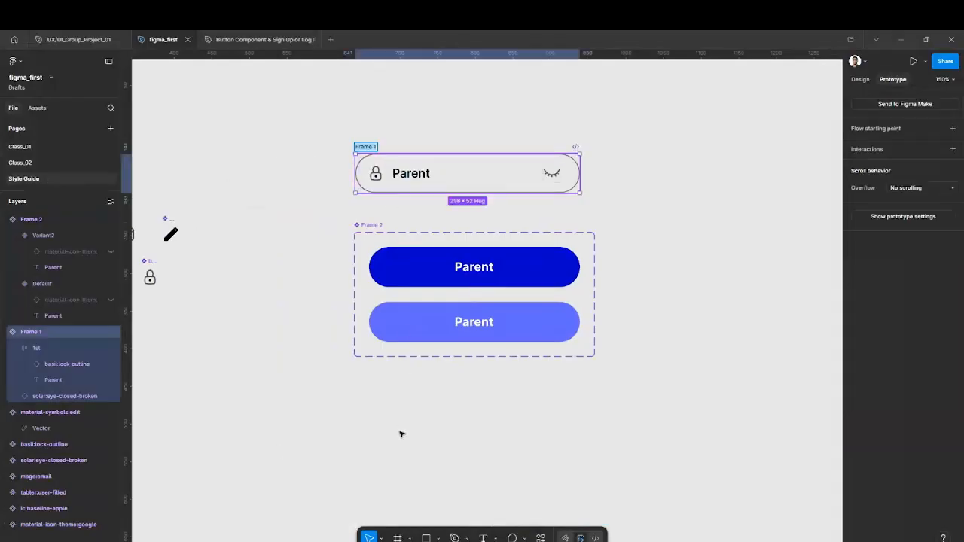
left_click(436, 150)
left_click_drag(380, 149, 380, 411)
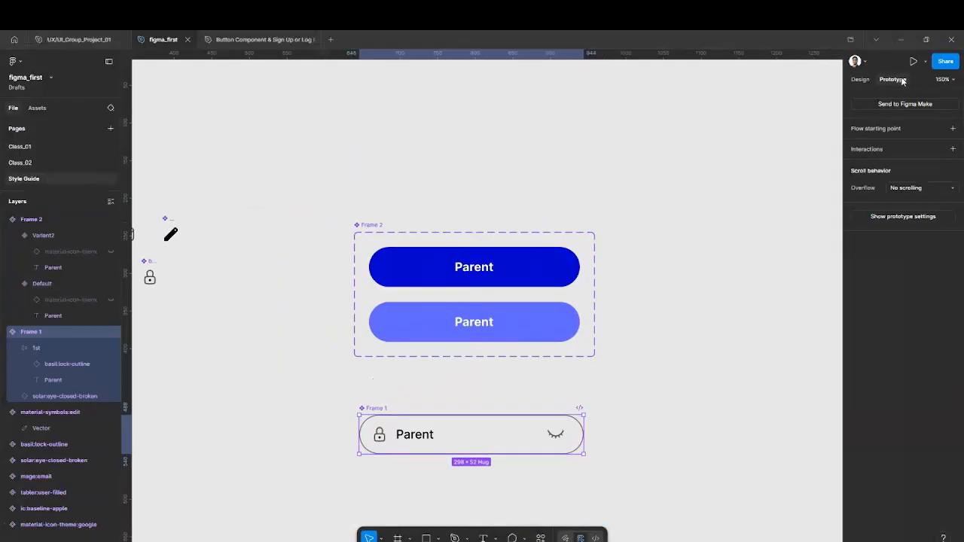
left_click(859, 79)
left_click(923, 101)
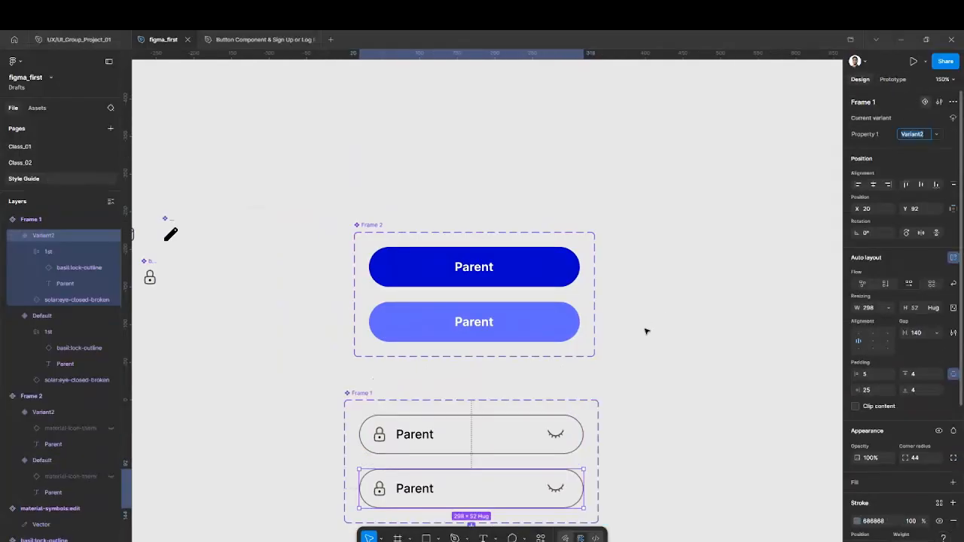
Search the Iconify plugin for "eye" icons.
scroll(636, 337, "down", 1)
scroll(636, 337, "down", 3)
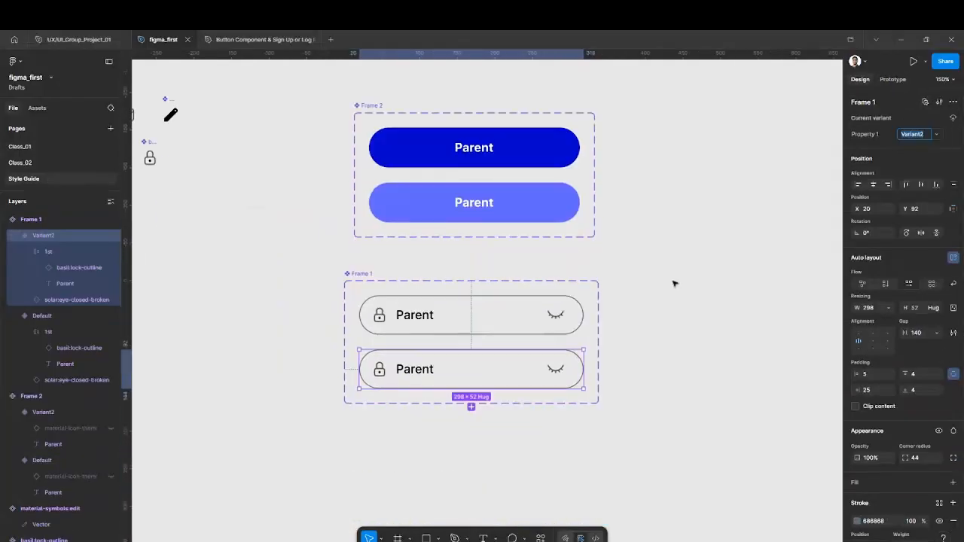
right_click(674, 284)
mouse_move(703, 368)
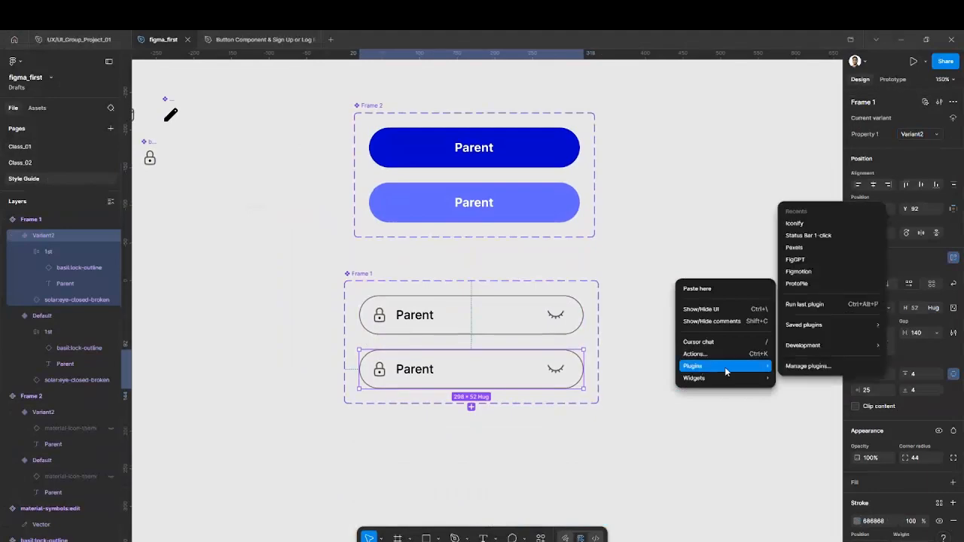
left_click(796, 225)
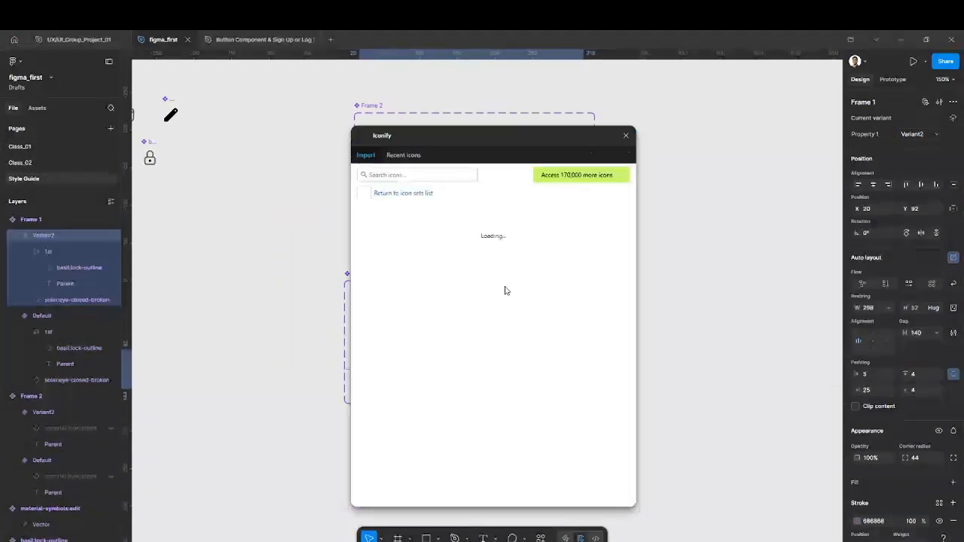
left_click(428, 179)
type("eye")
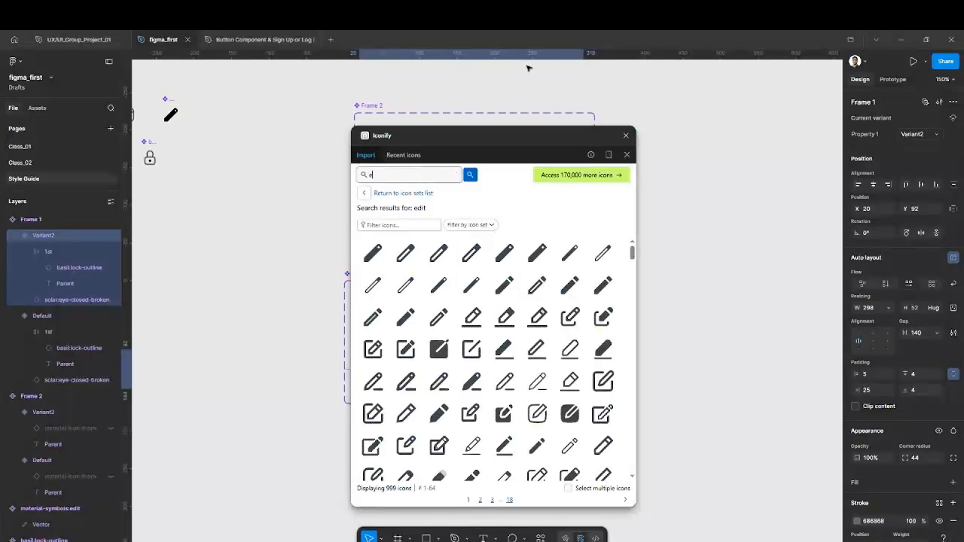
key("Return")
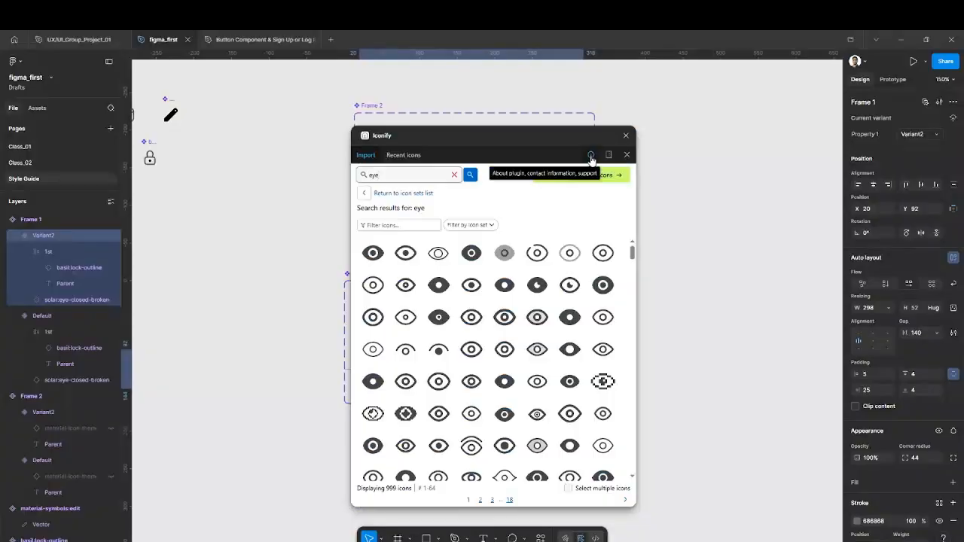
Import the open eye icon with a curved lid line as a component and close Iconify.
scroll(549, 289, "down", 3)
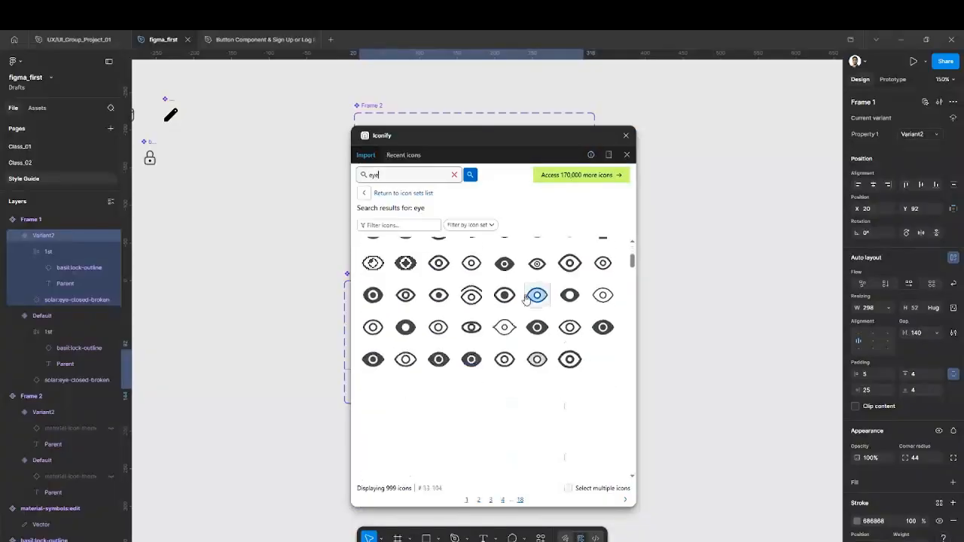
scroll(526, 299, "up", 3)
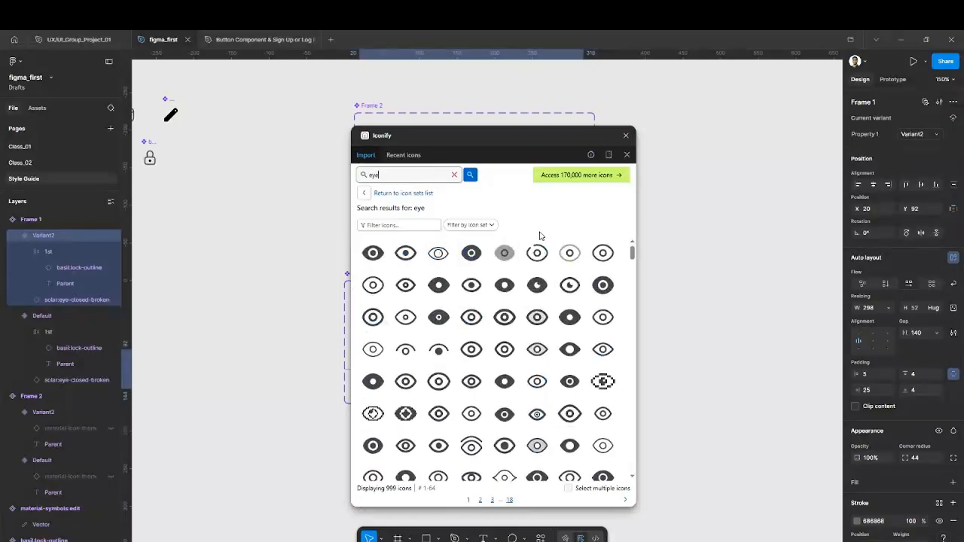
left_click(405, 349)
left_click(568, 501)
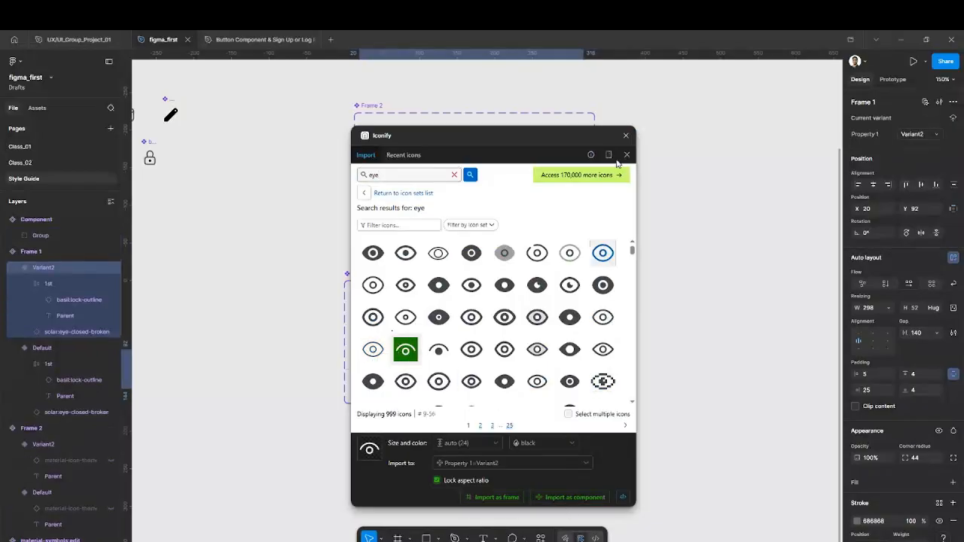
left_click(626, 136)
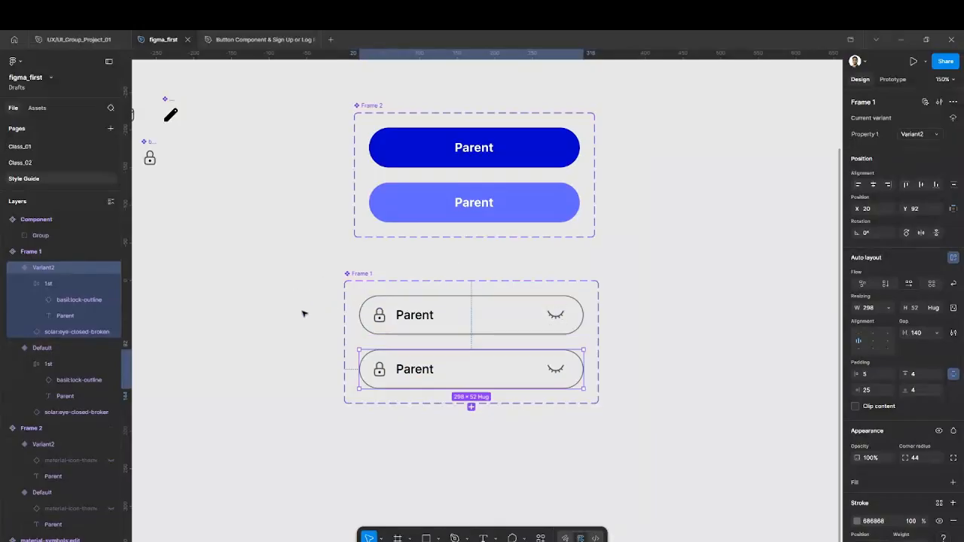
left_click(558, 370)
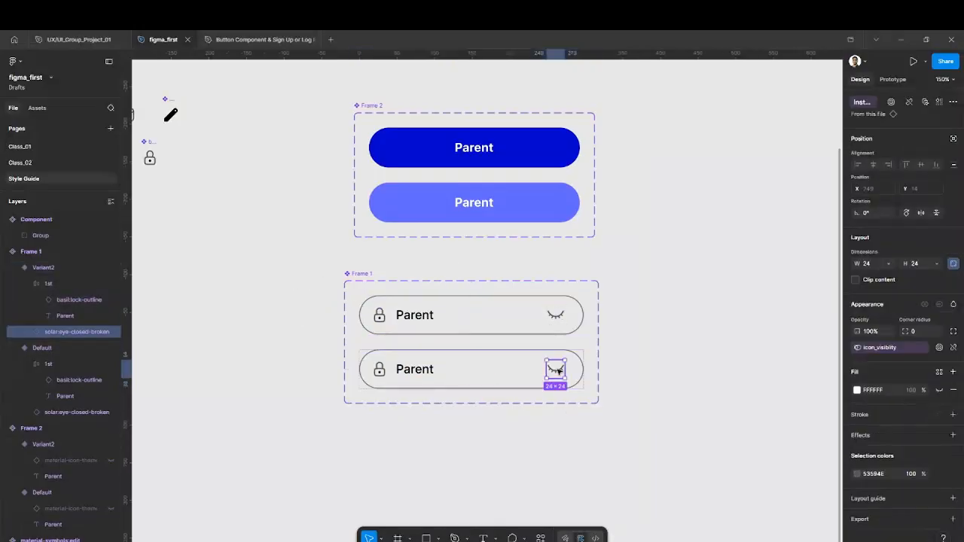
left_click(890, 102)
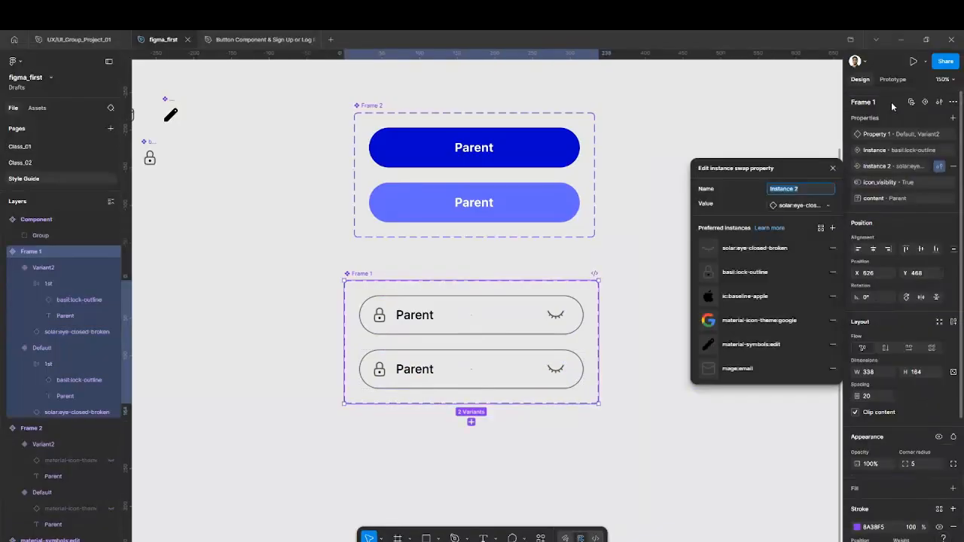
left_click(833, 169)
left_click(791, 189)
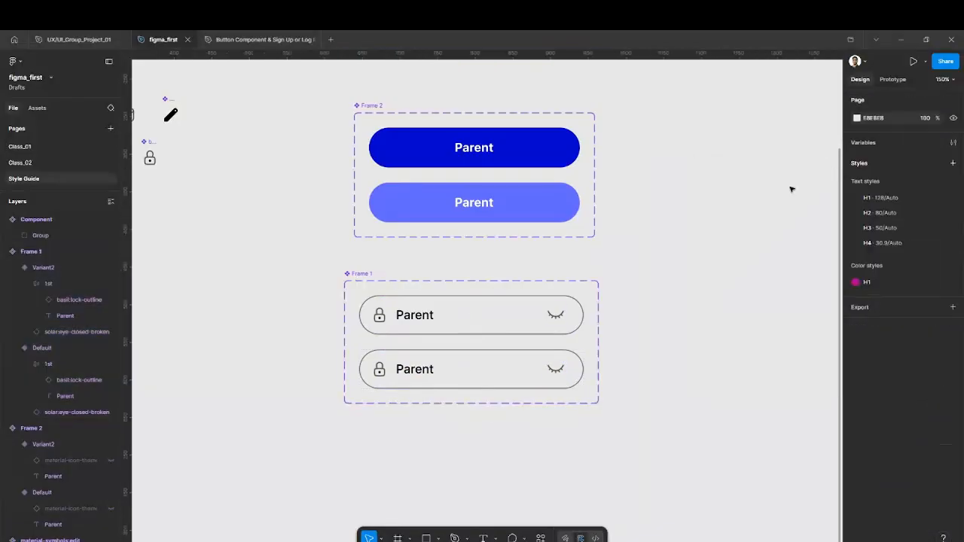
Add the imported eye icon, Component, to the preferred instances of Frame 1's Instance 2 swap property.
left_click(554, 371)
left_click(554, 370)
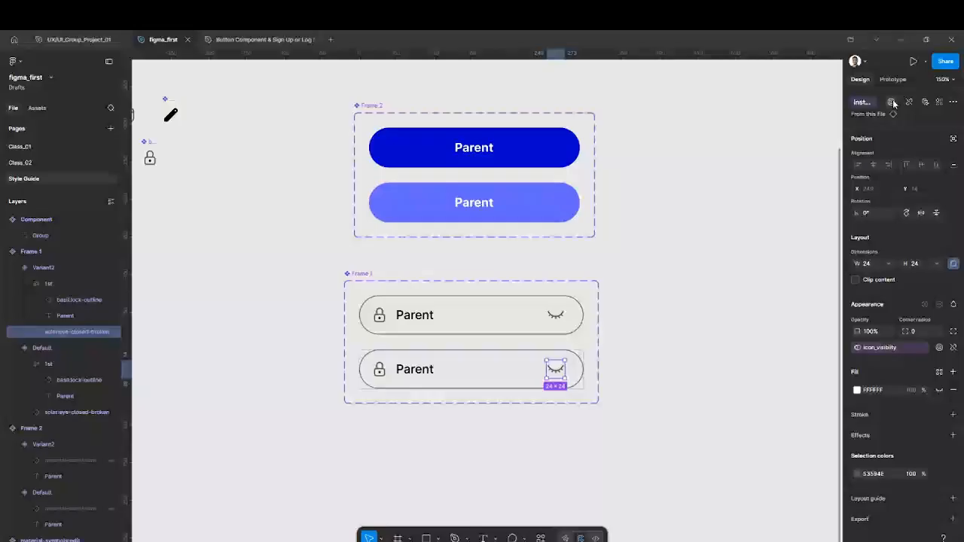
left_click(893, 103)
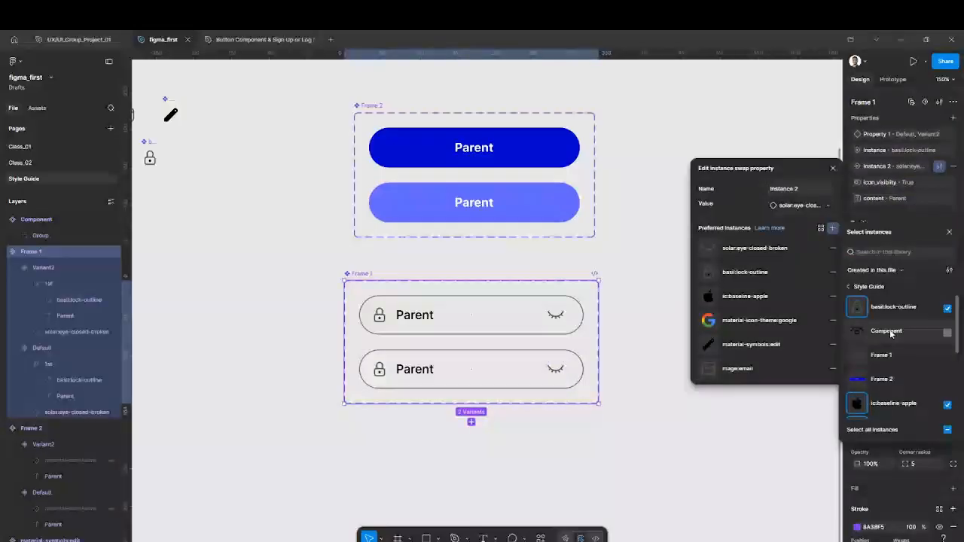
scroll(902, 370, "down", 4)
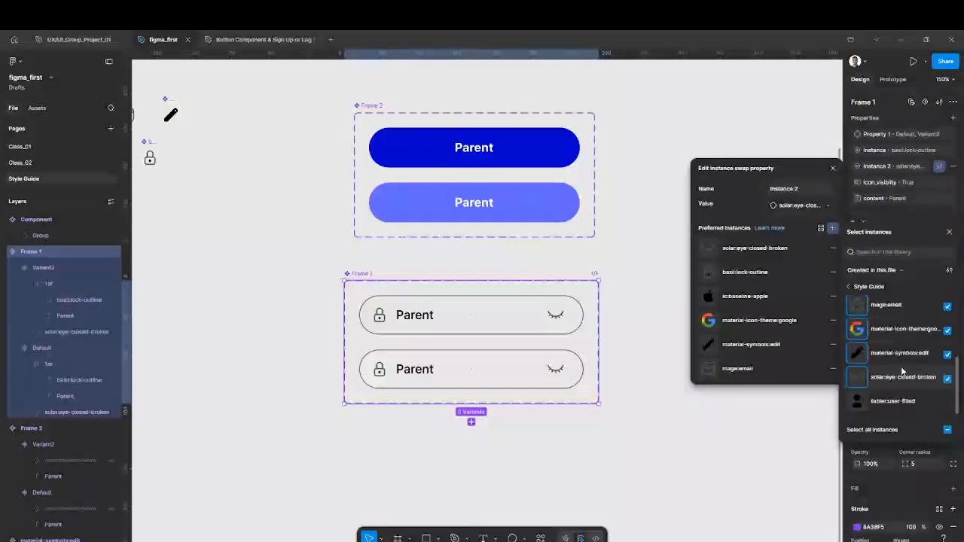
left_click(848, 286)
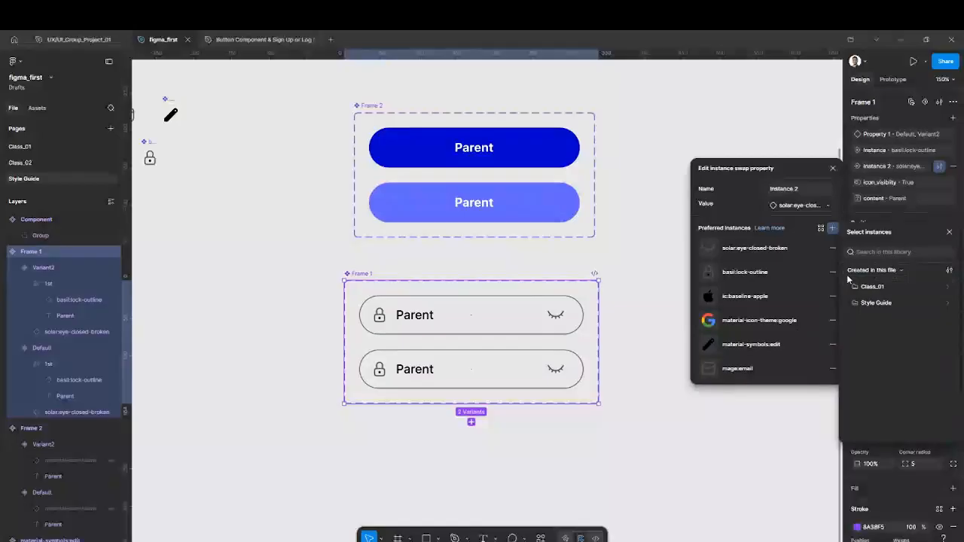
left_click(948, 233)
scroll(726, 306, "down", 1)
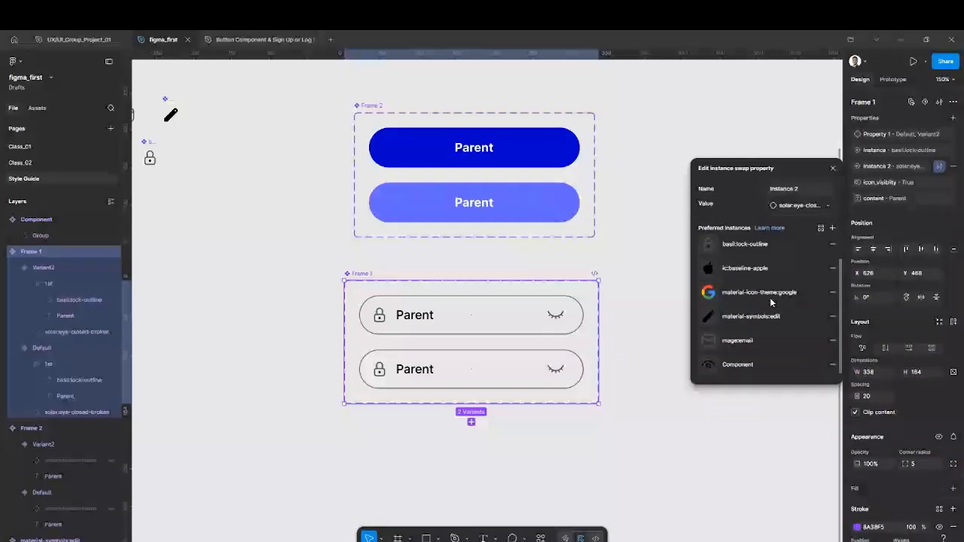
Examine the preferred instances of the Instance 2 swap property and the Property 1 options of Frame 1's Variant2.
left_click(872, 166)
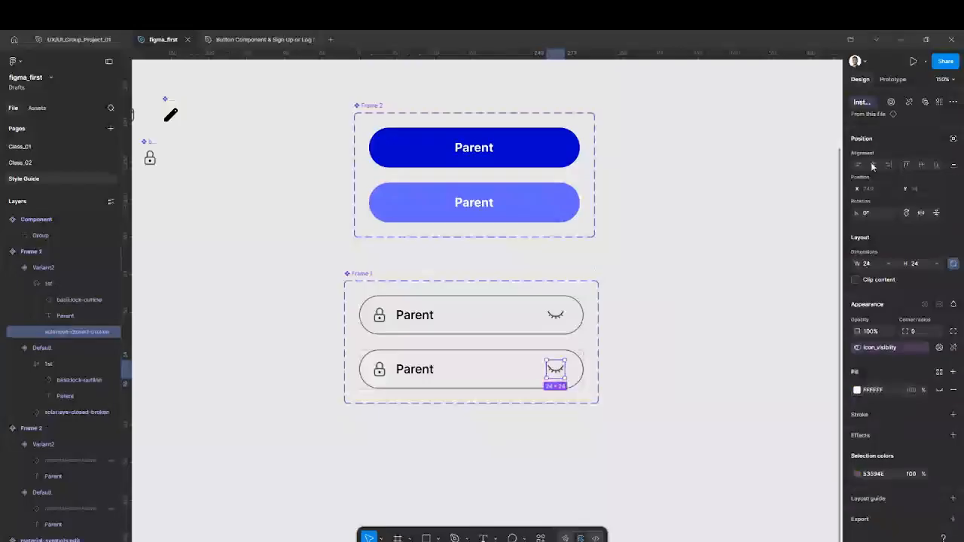
left_click(891, 103)
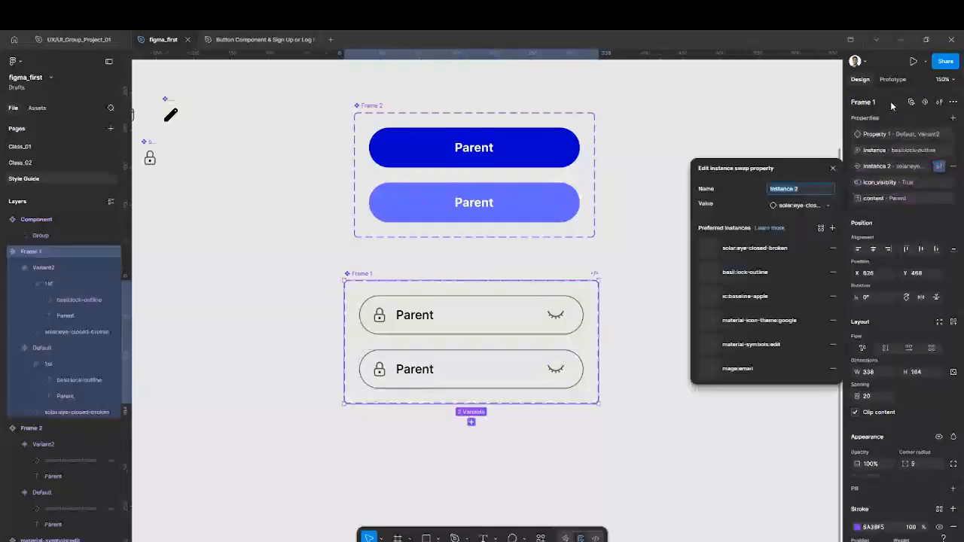
left_click(832, 227)
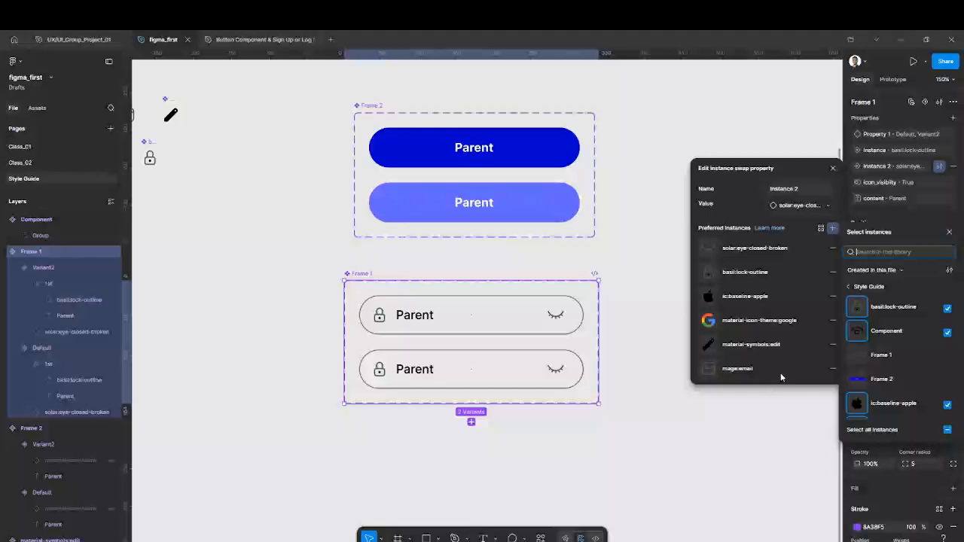
left_click(780, 372)
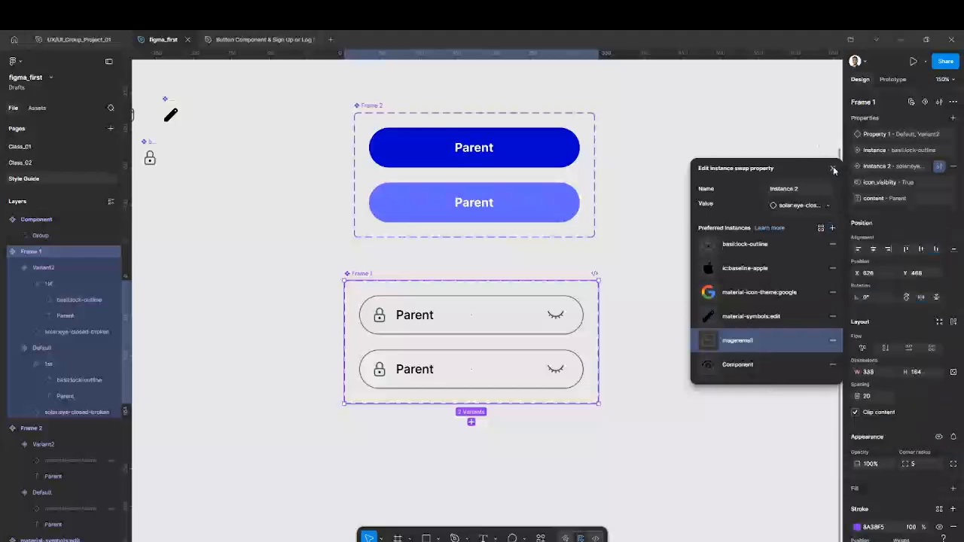
left_click(565, 368)
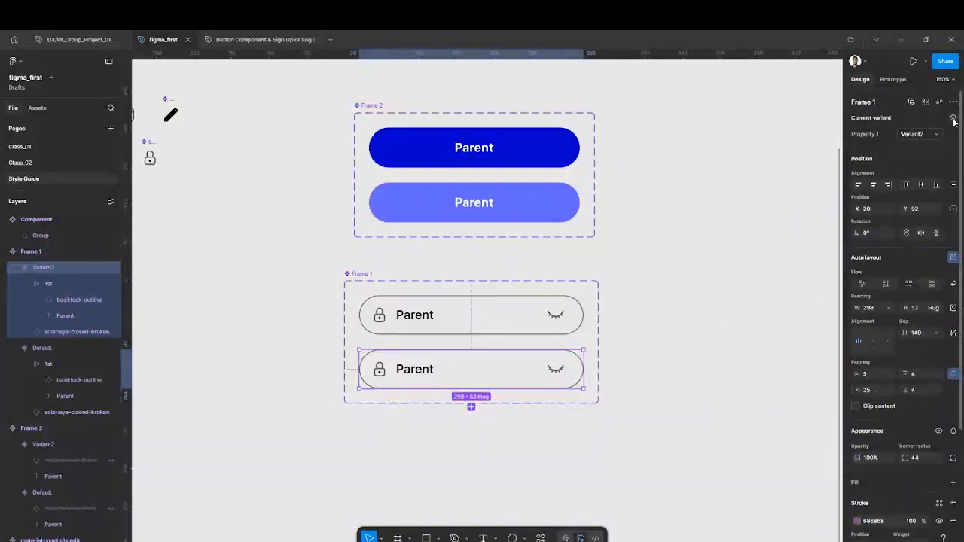
left_click(936, 134)
left_click(936, 135)
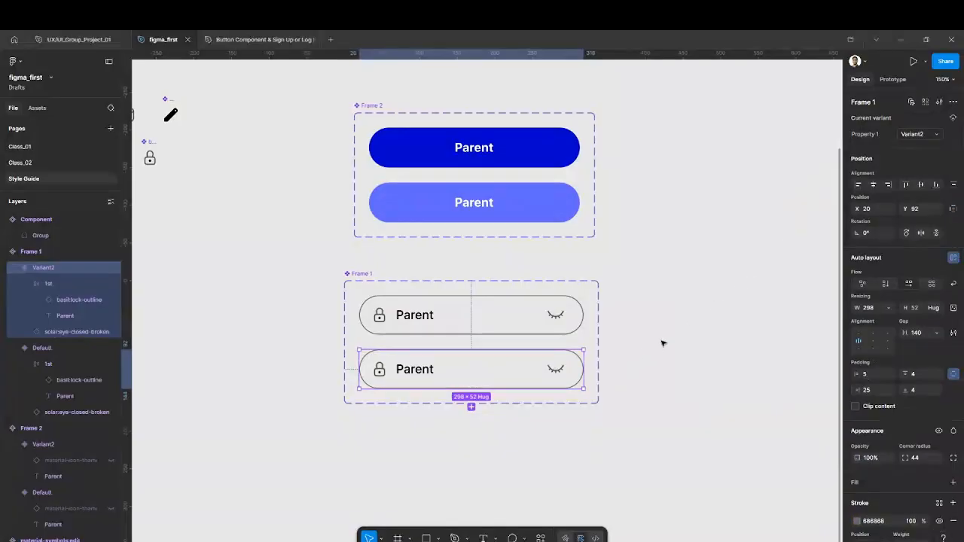
left_click(640, 319)
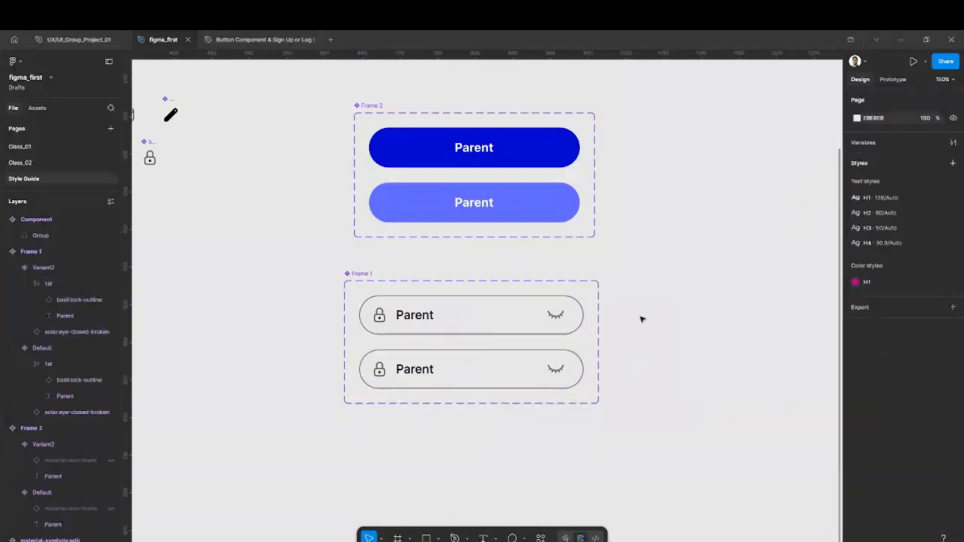
Delete the closed-eye icon from Variant2 of the Frame 1 component set.
double_click(554, 372)
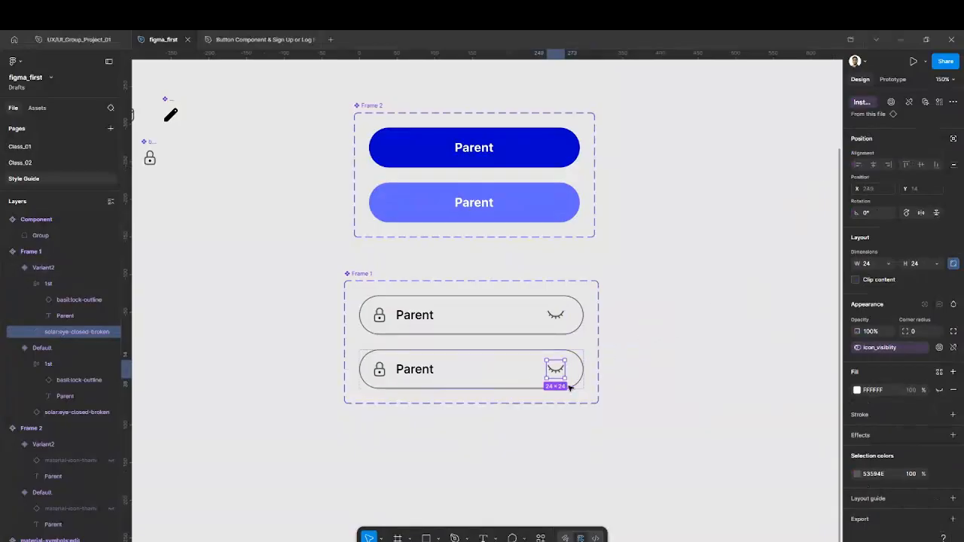
left_click_drag(554, 370, 637, 374)
key("Delete")
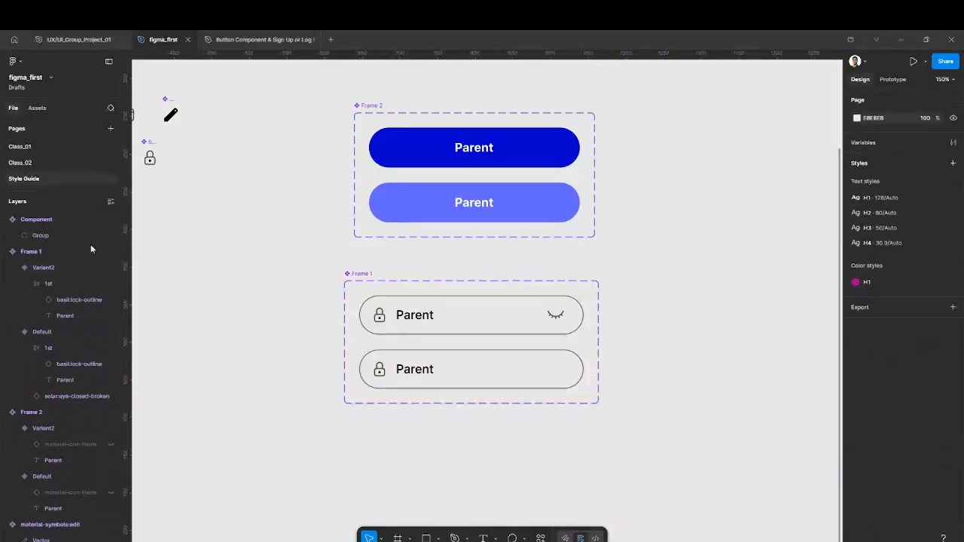
Insert an instance of the open-eye Component from the Style Guide assets and place it over the far end of Frame 1's Variant2 field.
left_click(35, 109)
left_click(51, 190)
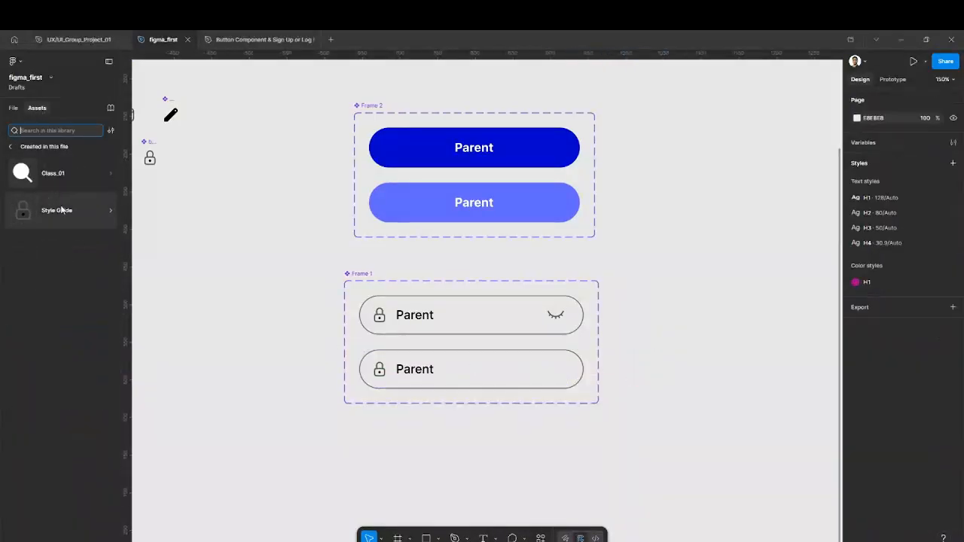
left_click(73, 210)
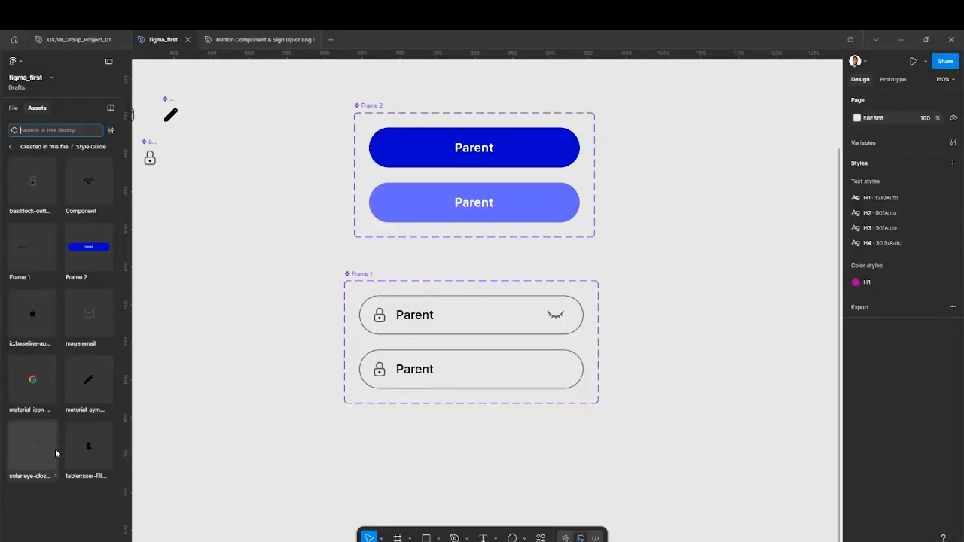
left_click(88, 186)
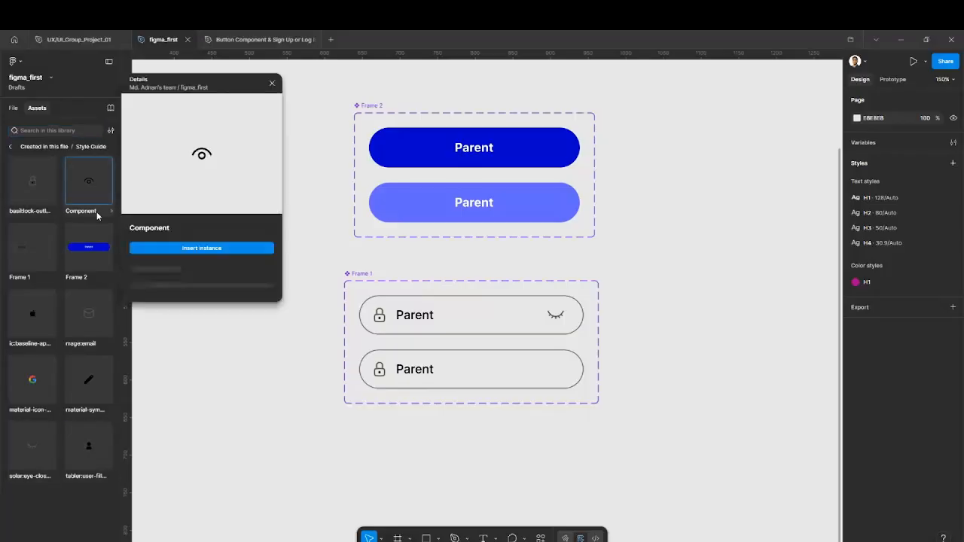
left_click(189, 248)
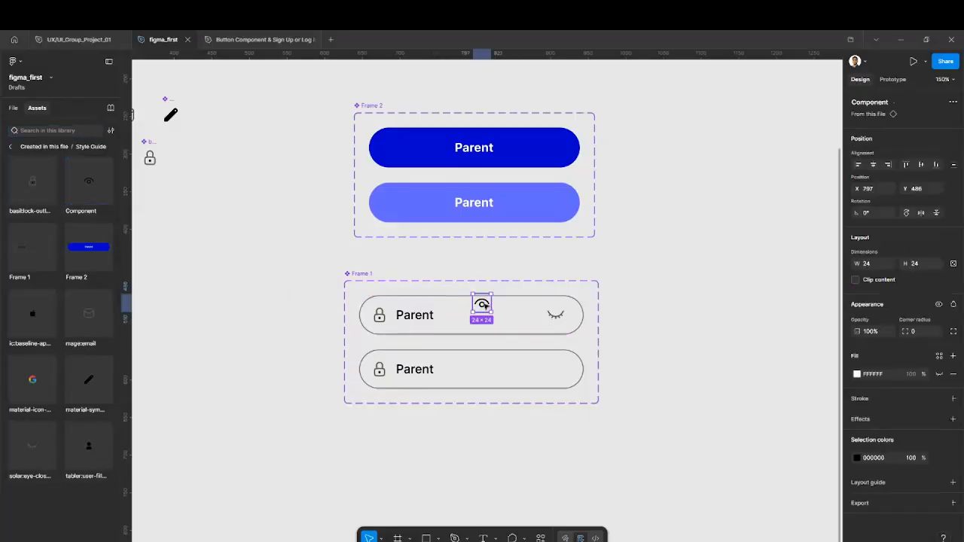
left_click_drag(482, 304, 563, 371)
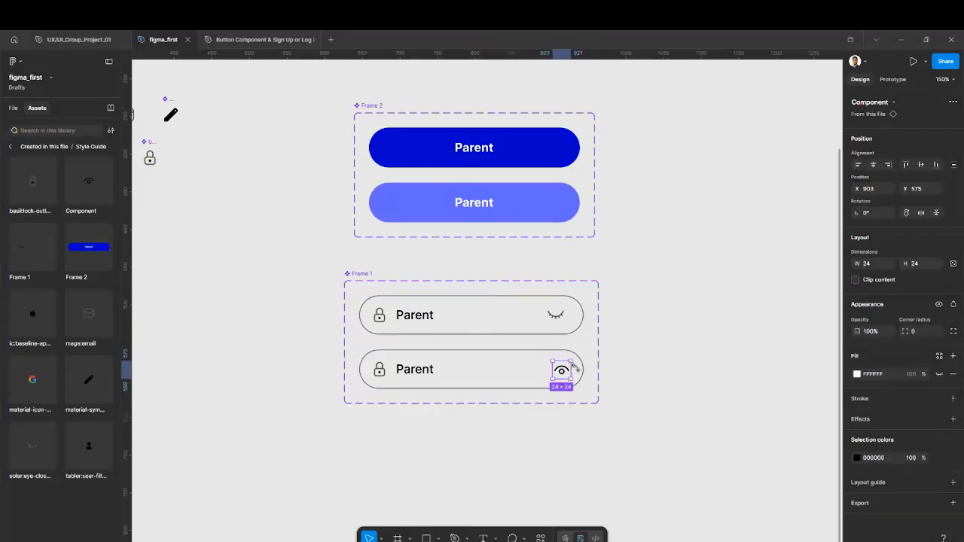
left_click(12, 147)
left_click(13, 108)
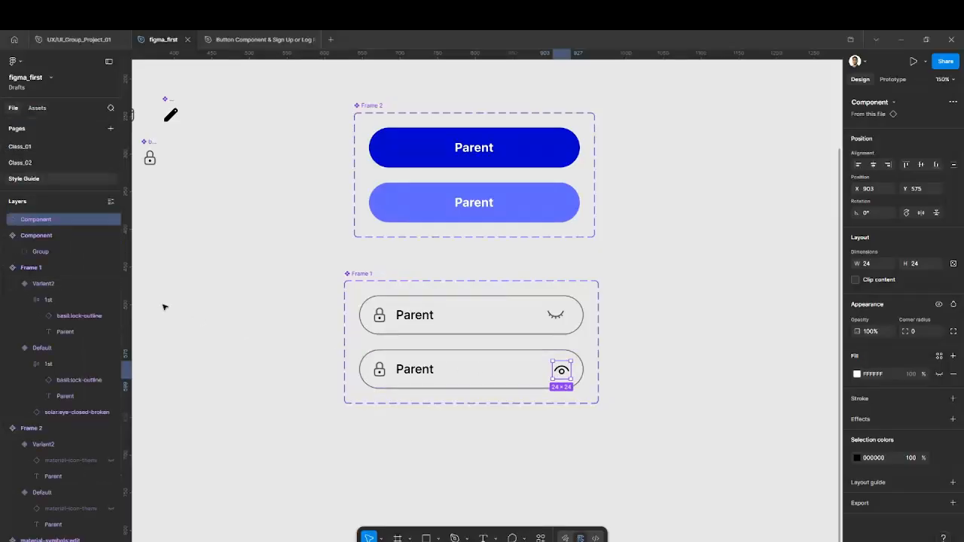
Nest the open-eye instance inside Variant2 of Frame 1, as its last item after the 1st group.
left_click(454, 367)
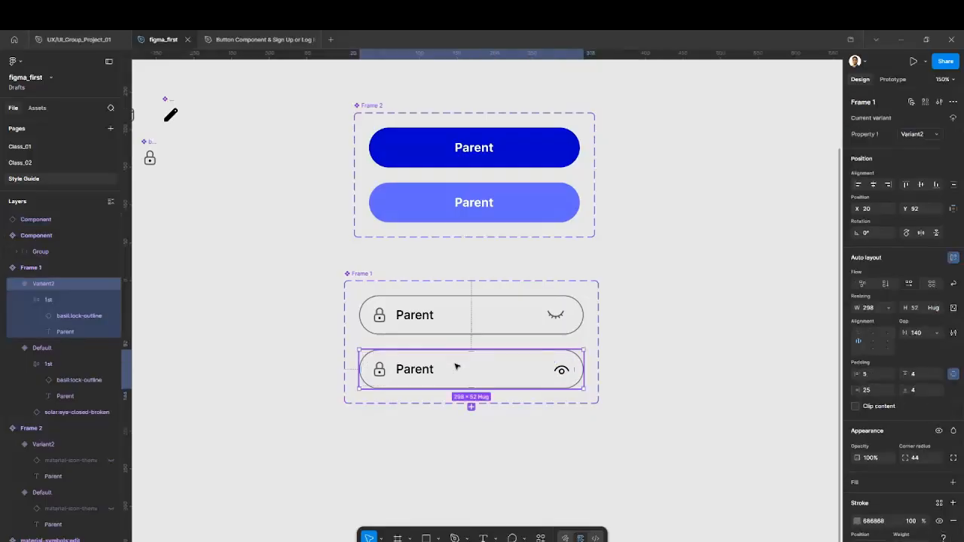
left_click(563, 372)
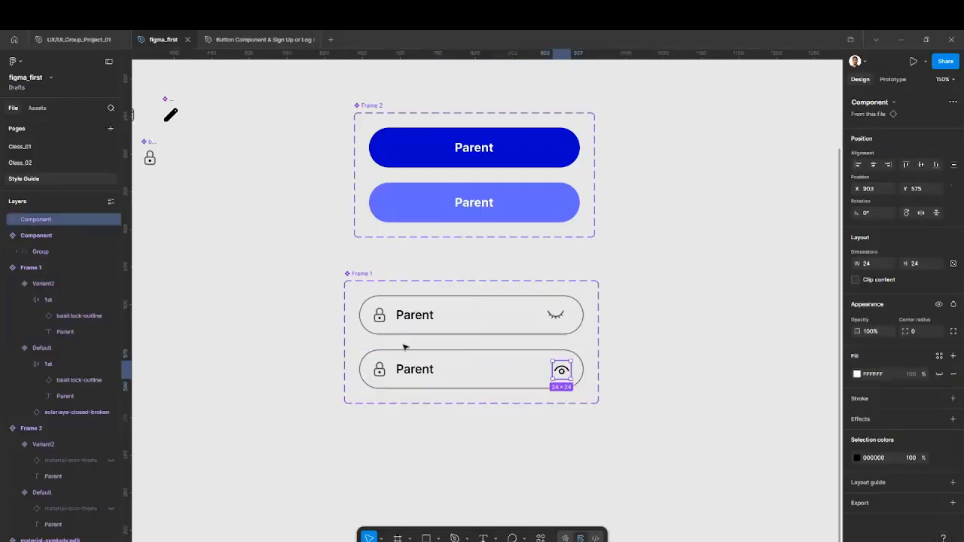
left_click_drag(87, 296, 99, 324)
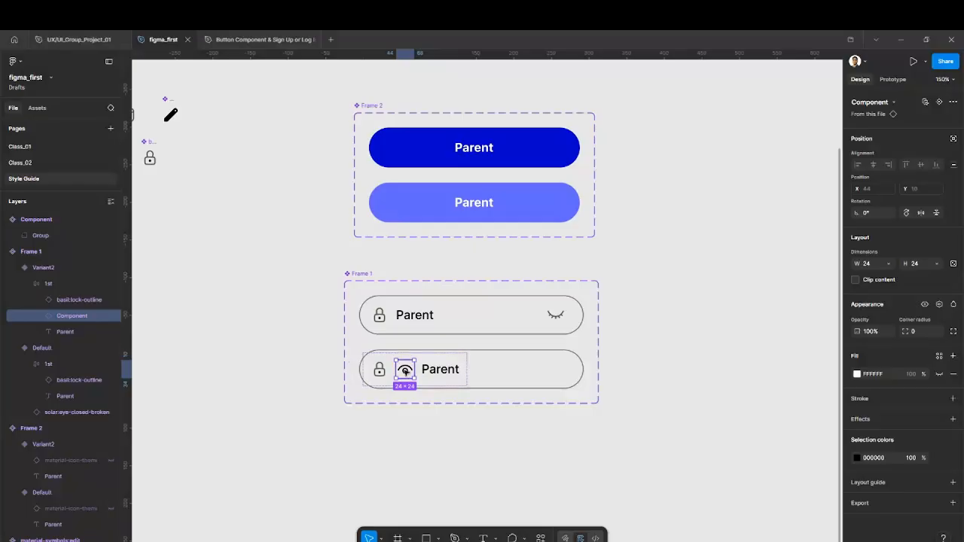
left_click_drag(405, 371, 544, 370)
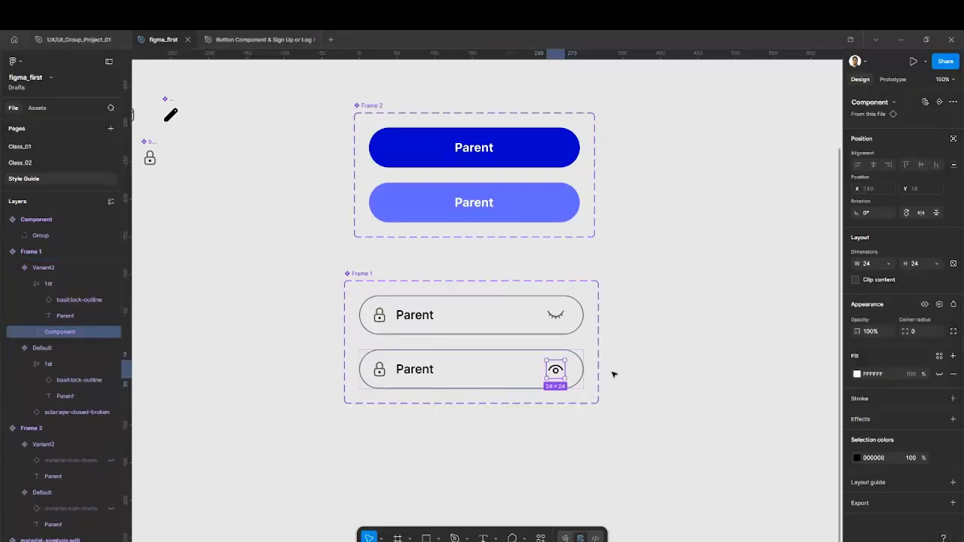
left_click(655, 348)
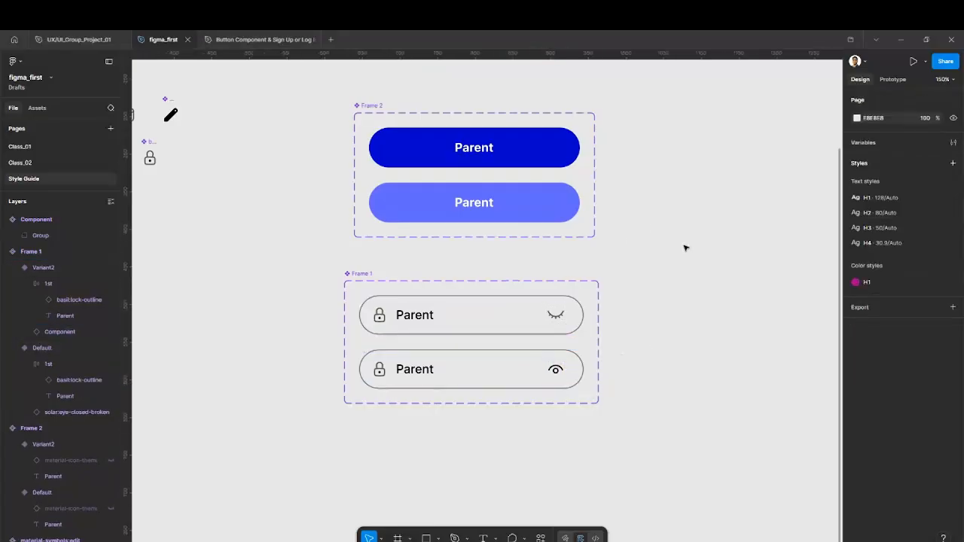
Add an On click prototype interaction from Frame 1's Default variant that changes to Variant2 with Smart animate, Ease out, 300ms.
left_click(484, 329)
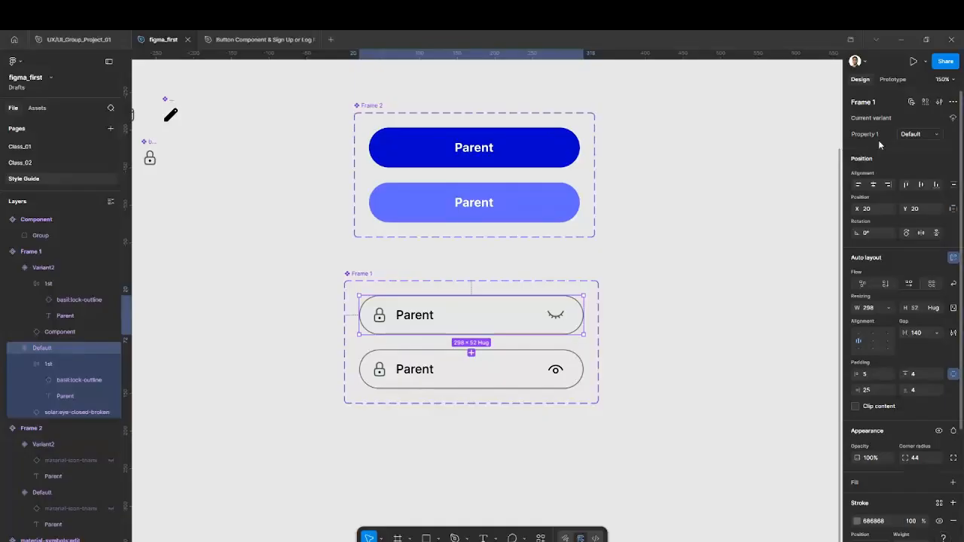
left_click(893, 79)
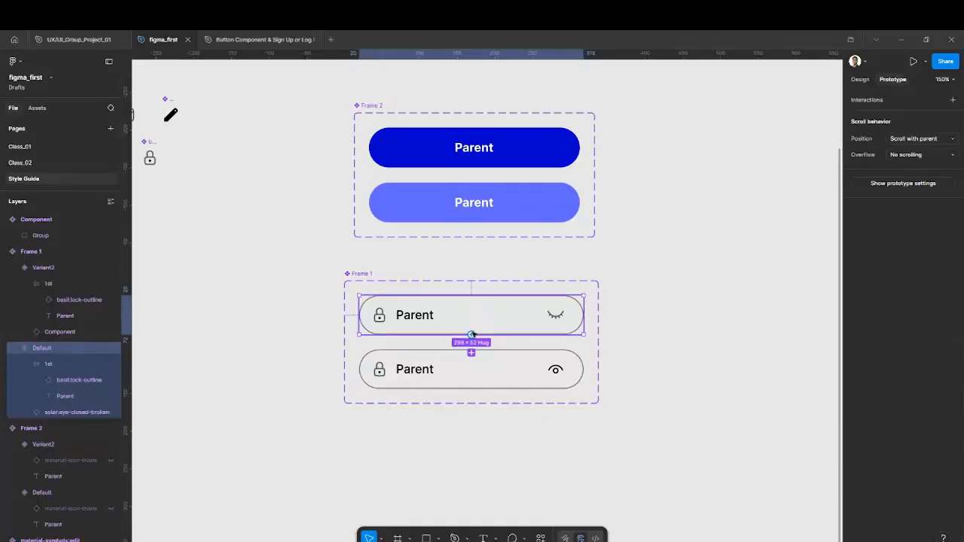
left_click_drag(471, 351, 498, 353)
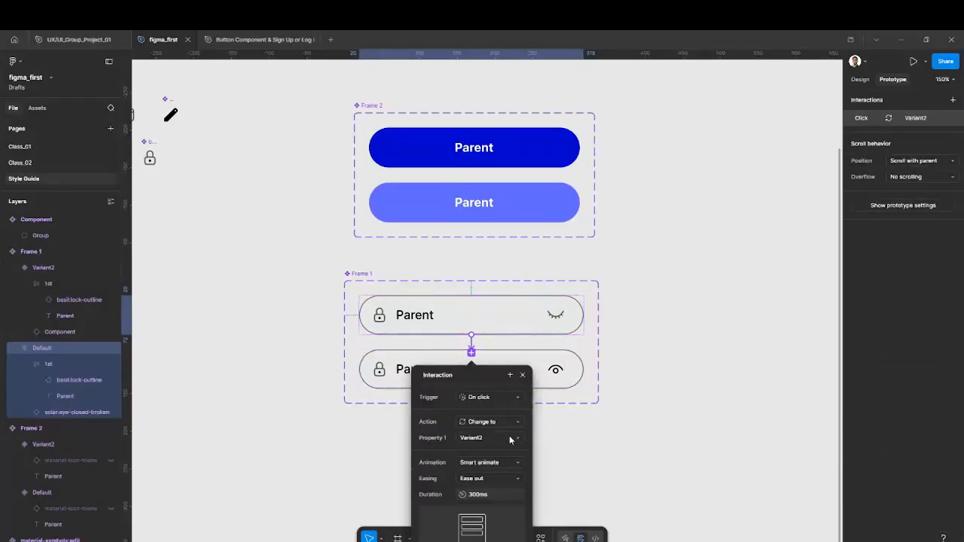
left_click(523, 376)
left_click(243, 275)
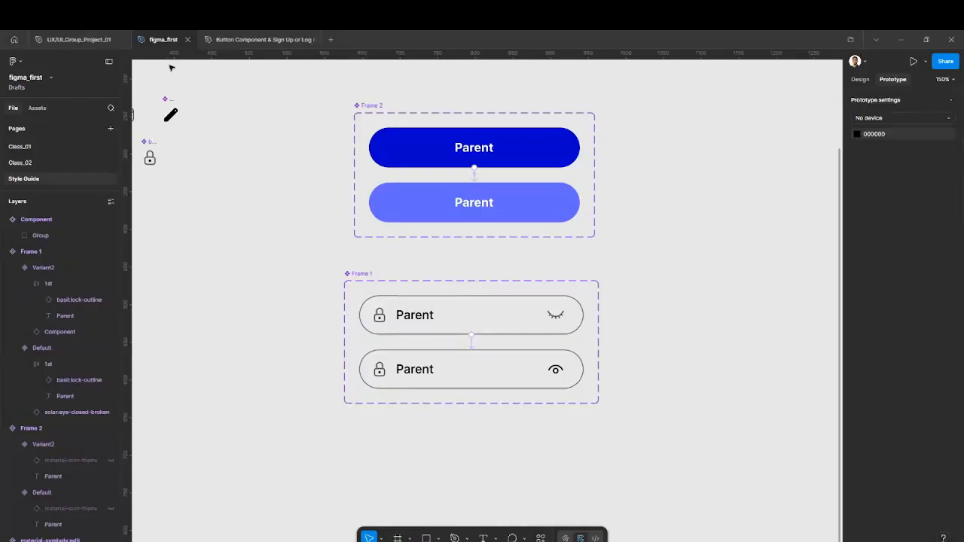
Preview Flow 1 on the Class_02 page and test the click interaction of the Password and Email fields.
left_click(27, 163)
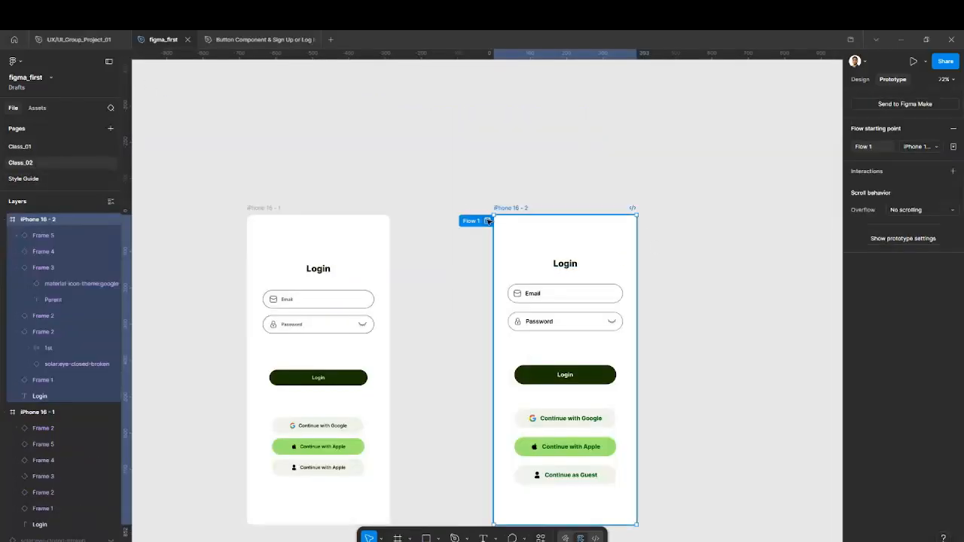
left_click(487, 221)
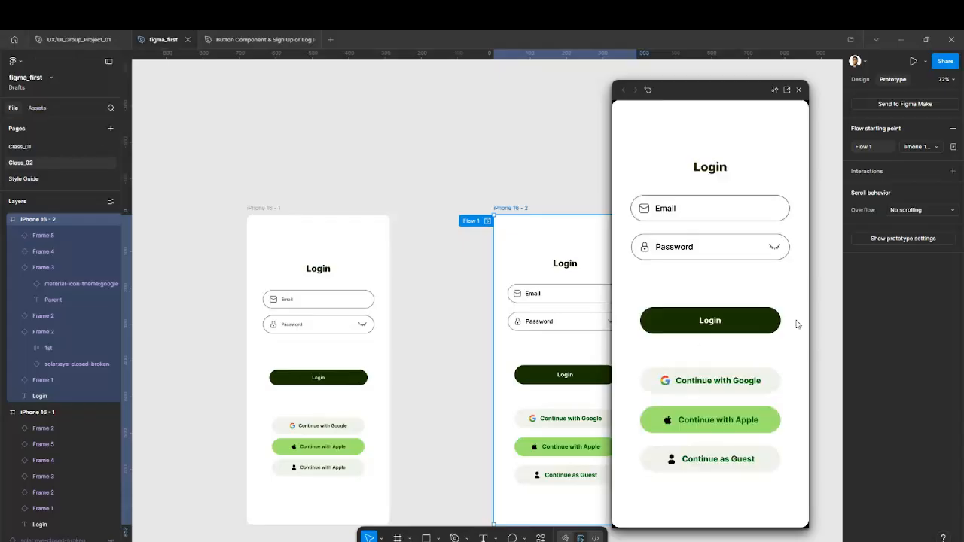
left_click(774, 248)
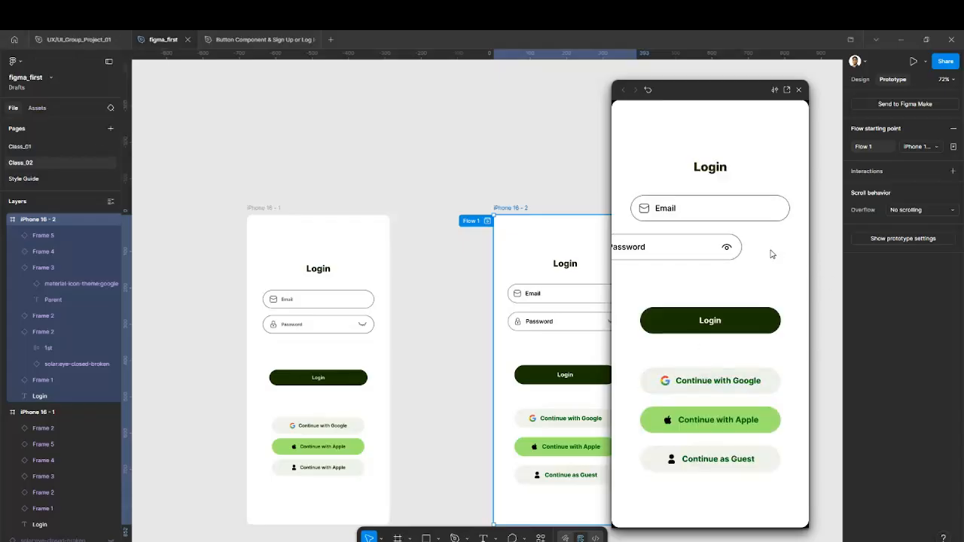
left_click(730, 248)
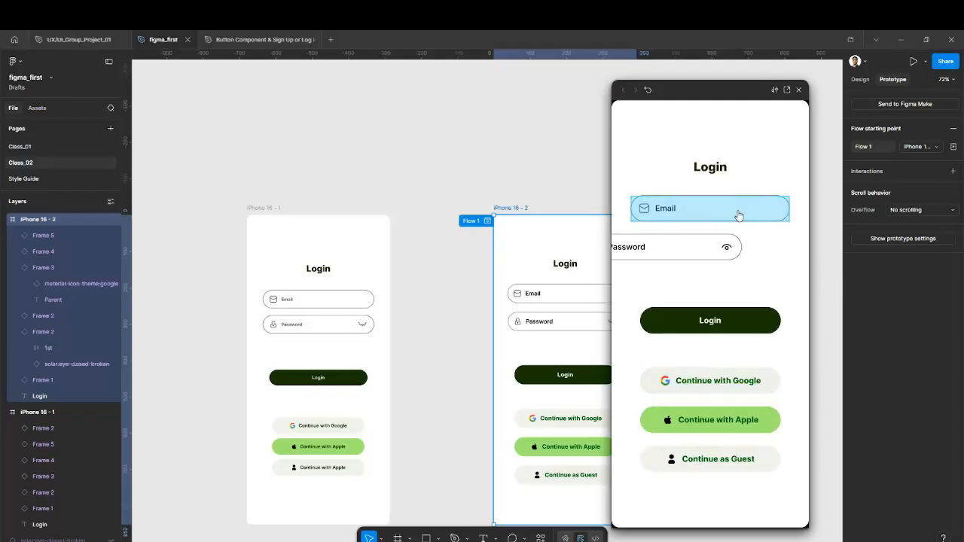
left_click(736, 213)
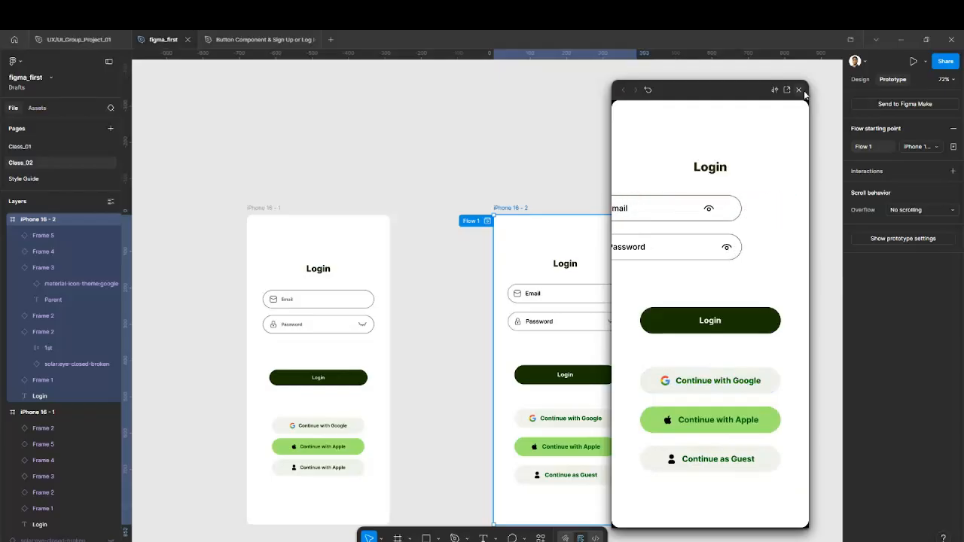
left_click(798, 90)
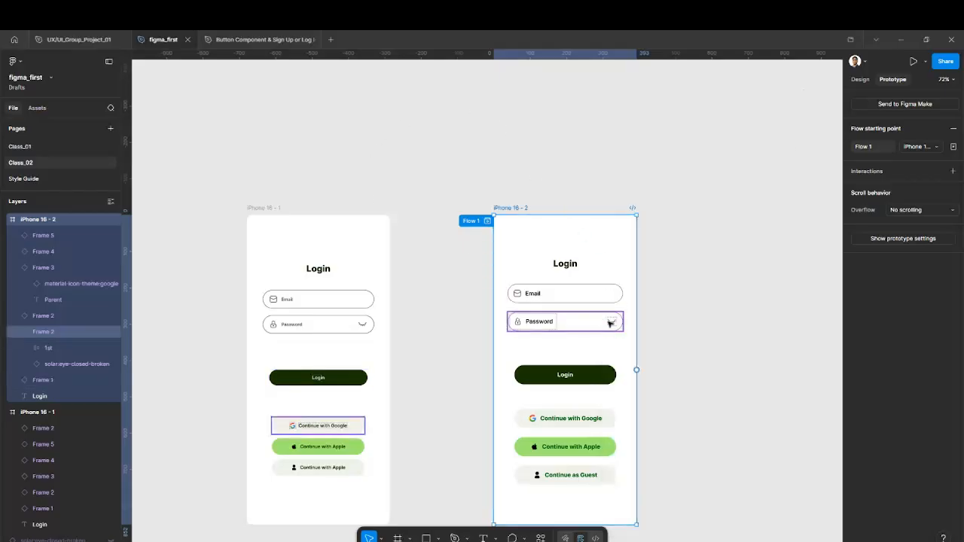
Reopen the Flow 1 preview, toggle the Password field's eye icon again and widen the preview to inspect the field positions.
key("shift+space")
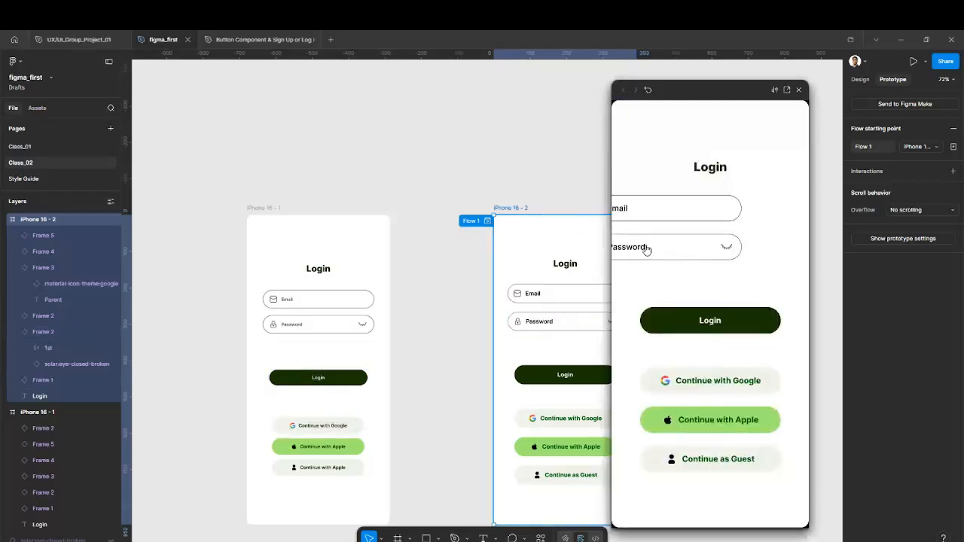
left_click(799, 89)
left_click(482, 221)
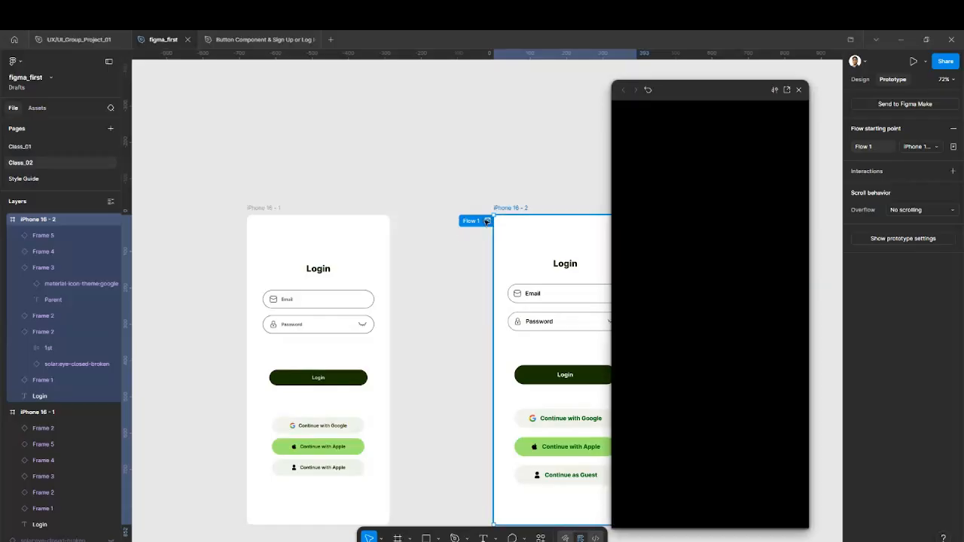
left_click(727, 248)
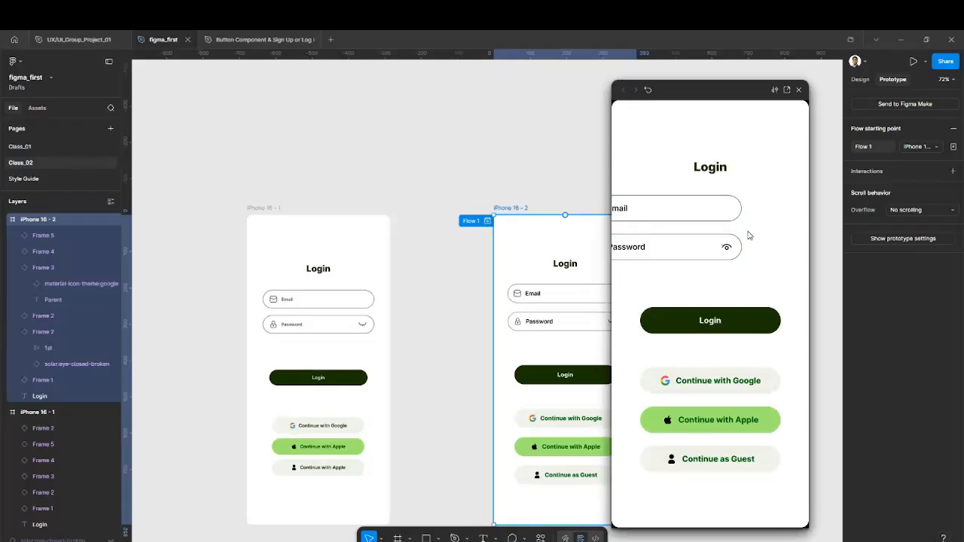
left_click_drag(614, 272, 465, 276)
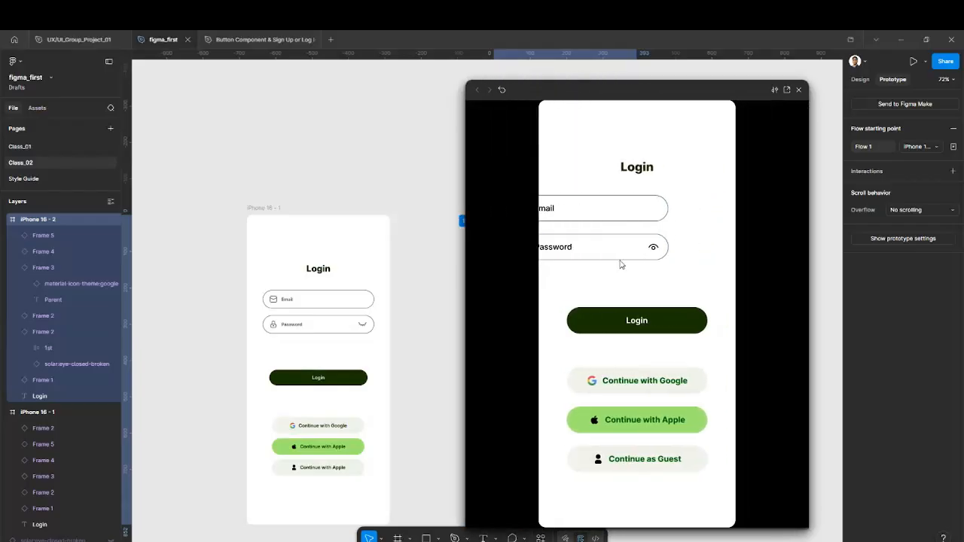
left_click(799, 90)
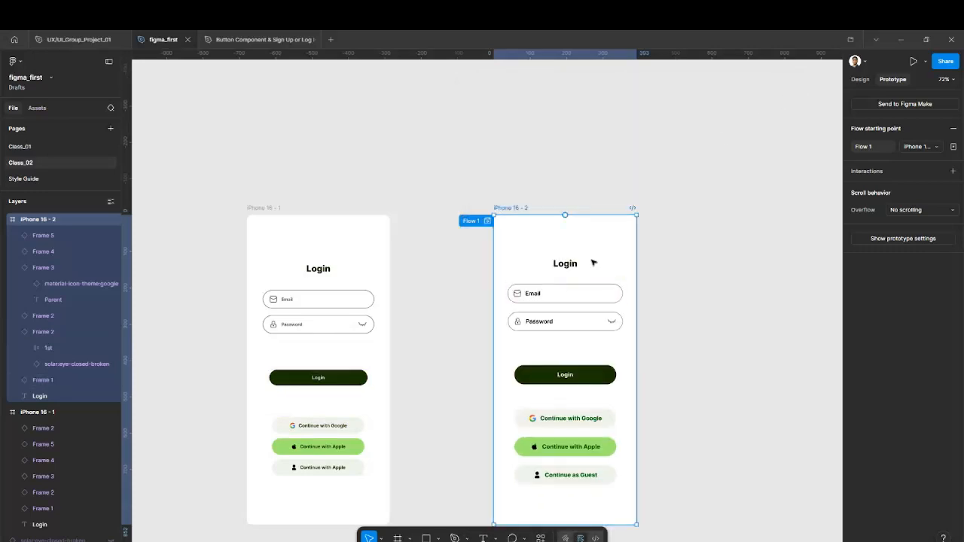
Review the interaction settings between Frame 1's Default variant and Variant2 on the Style Guide page.
left_click(36, 180)
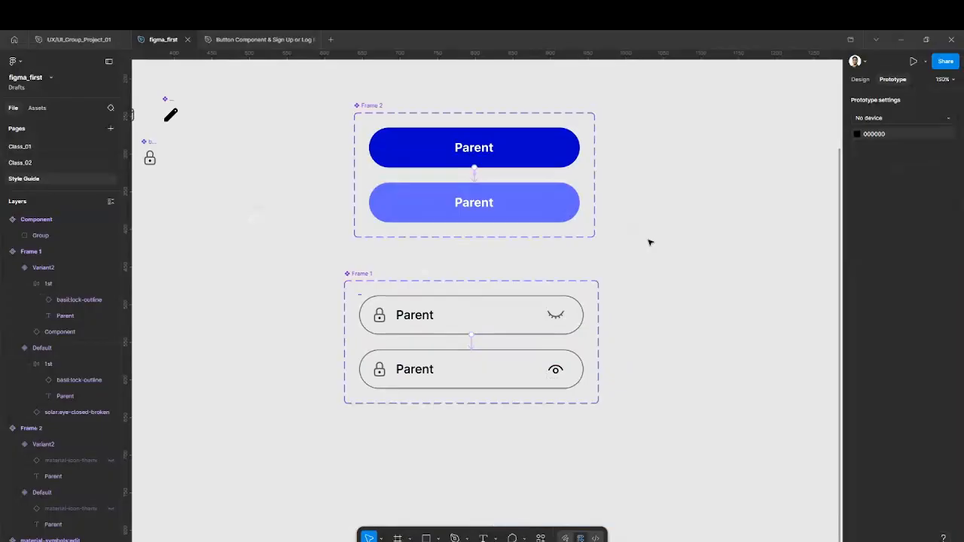
left_click(471, 342)
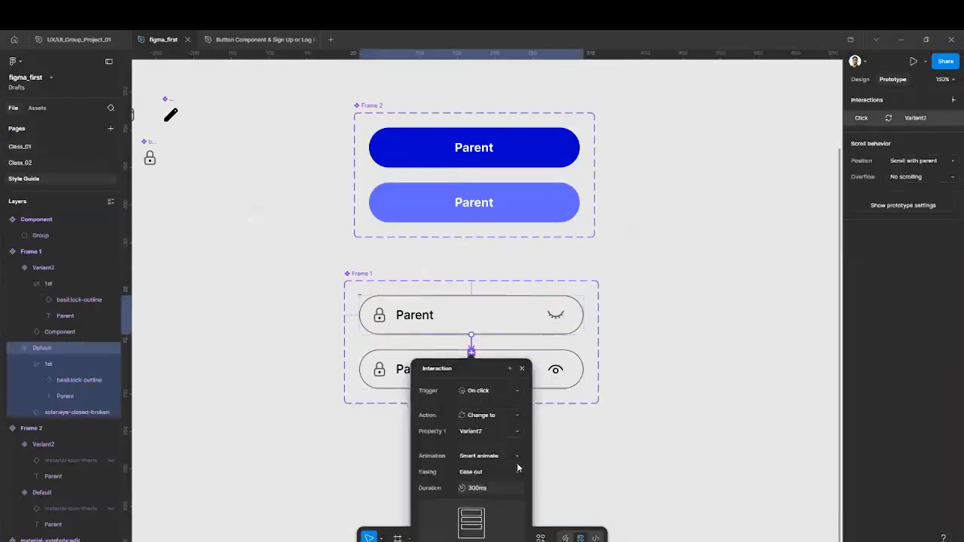
left_click(521, 368)
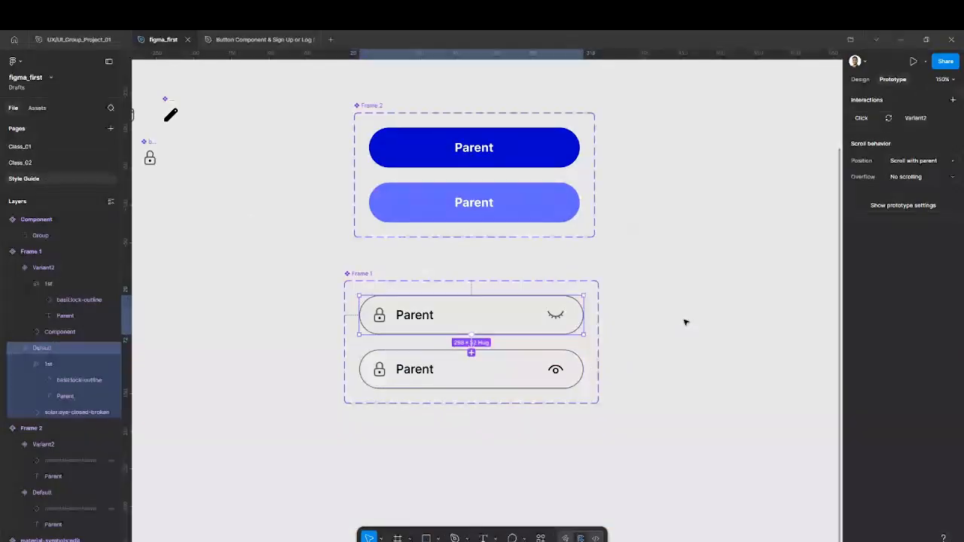
left_click(21, 163)
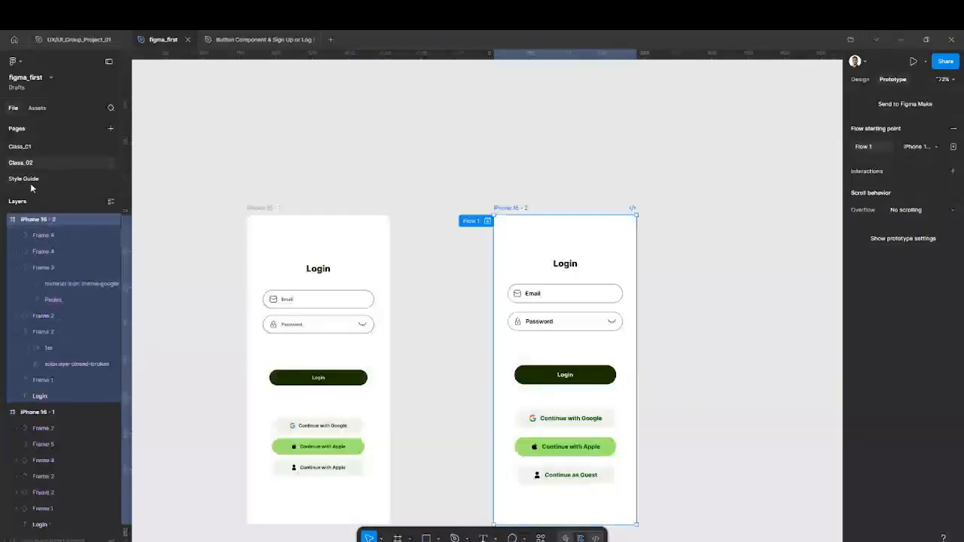
left_click(69, 180)
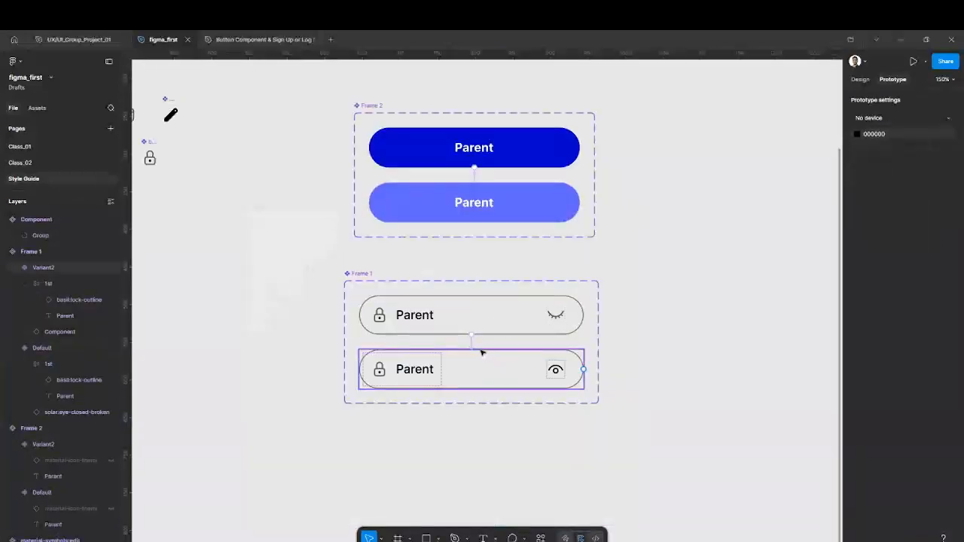
left_click_drag(478, 348, 472, 340)
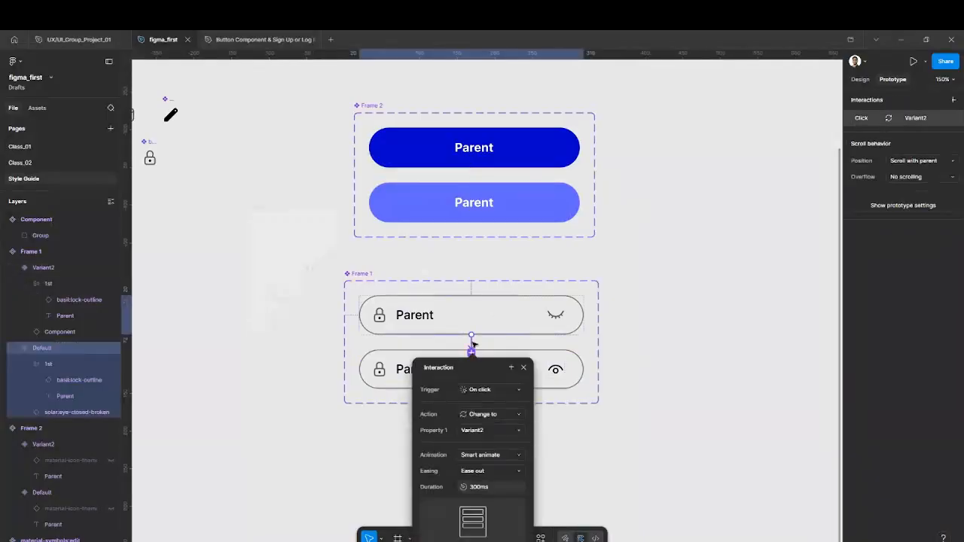
key("Escape")
Add an On click interaction from the Default variant's closed-eye icon that changes to Variant2 with Smart animate, Ease out, 300ms.
left_click(557, 318)
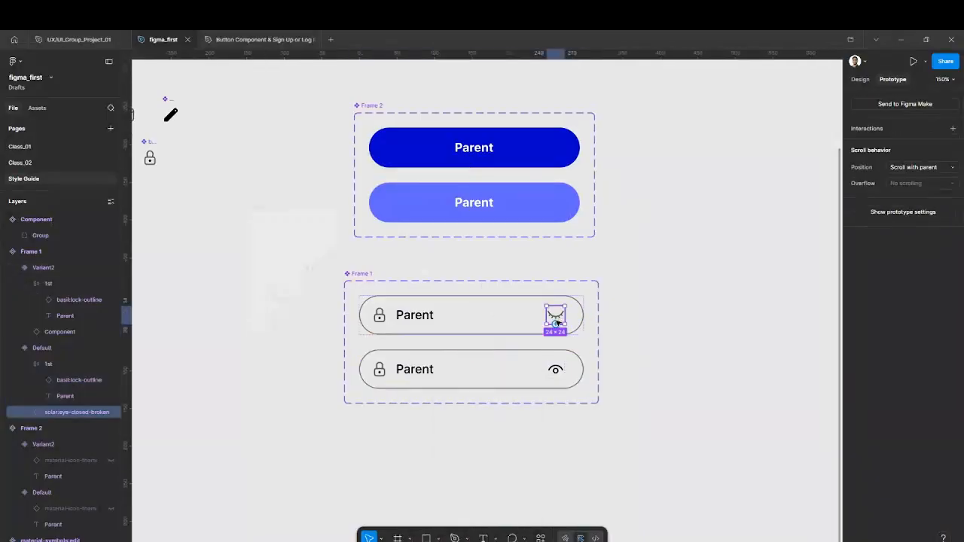
left_click_drag(554, 323, 561, 355)
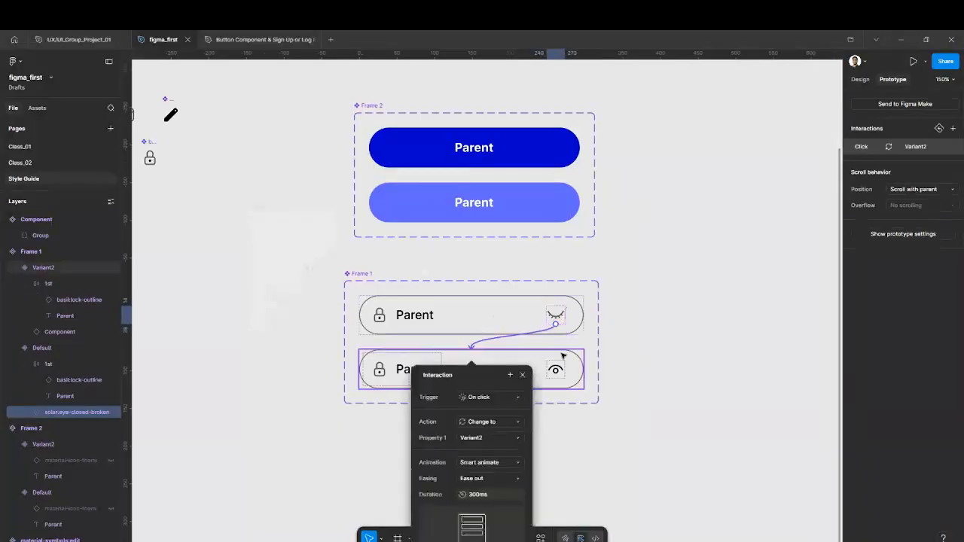
left_click(522, 378)
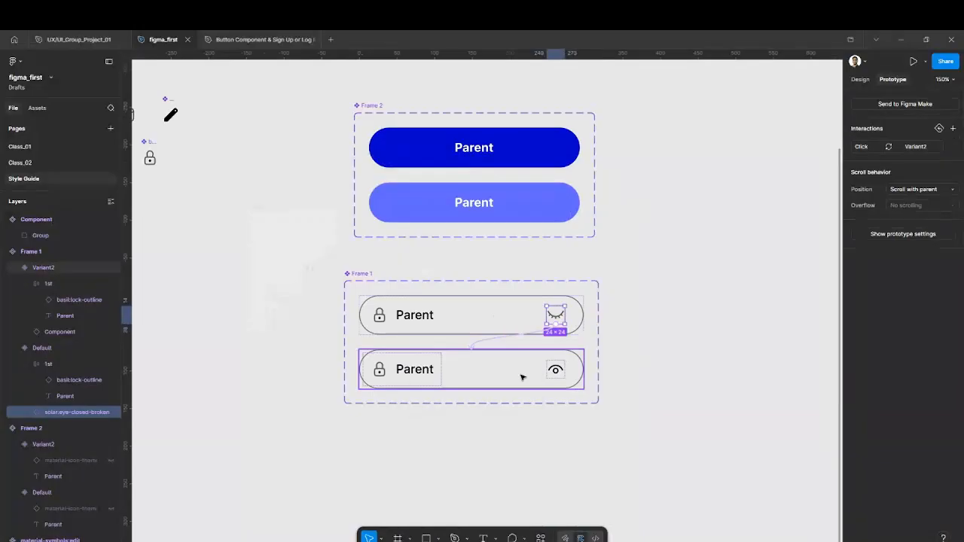
Preview Flow 1 on the Class_02 page, test the Password field's closed-eye icon and close the preview.
left_click(32, 162)
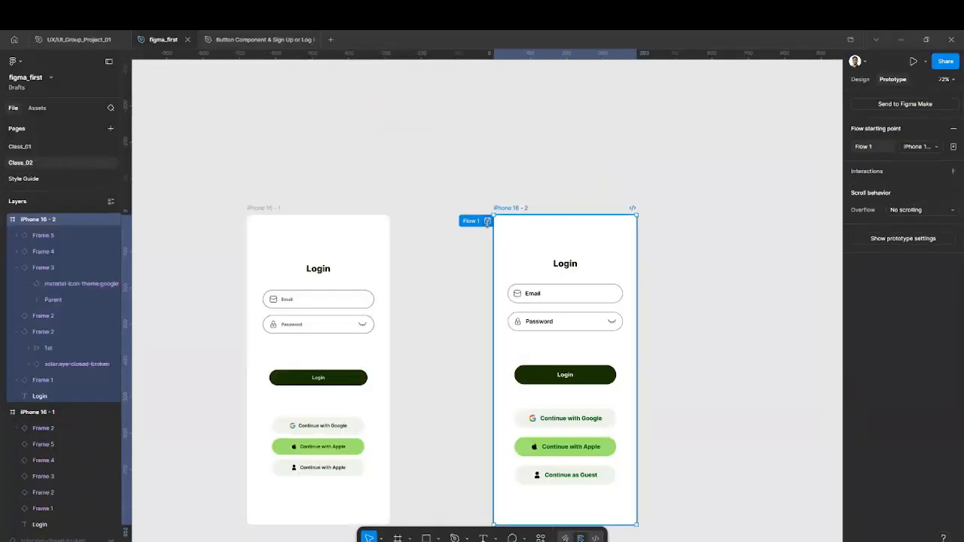
left_click(487, 222)
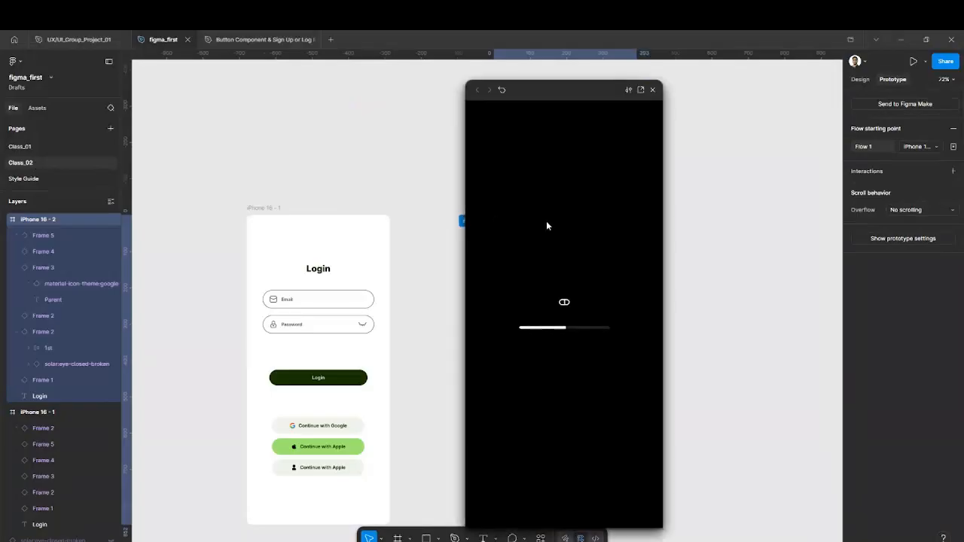
left_click_drag(578, 89, 741, 98)
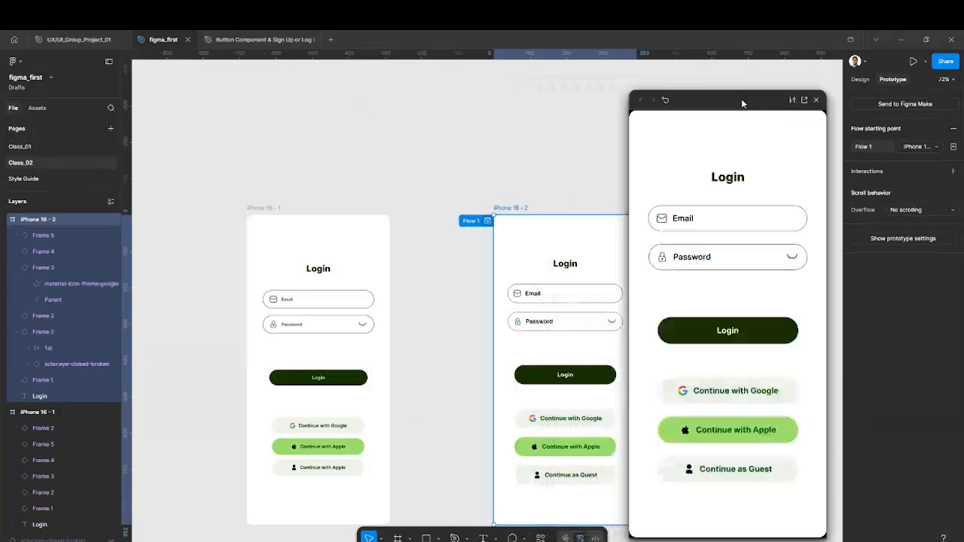
left_click(791, 257)
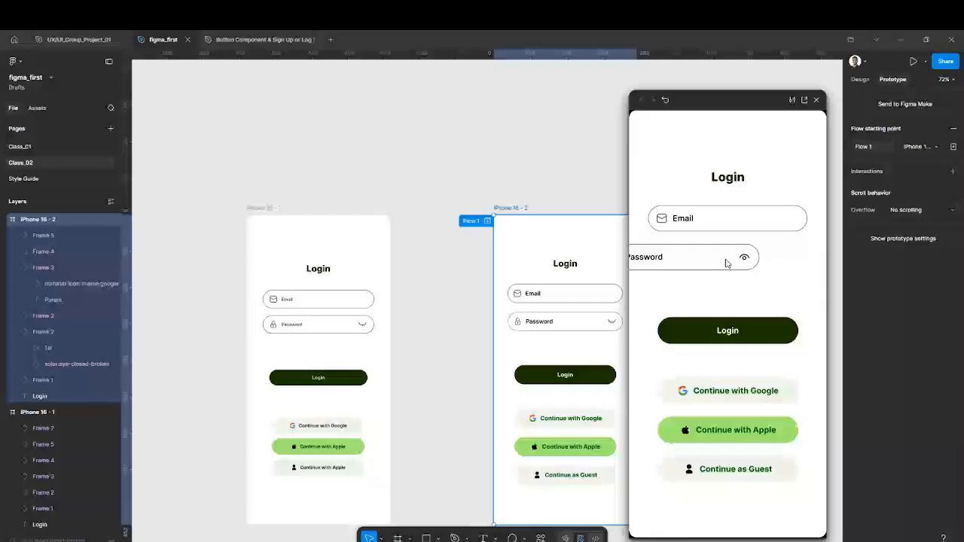
key("Escape")
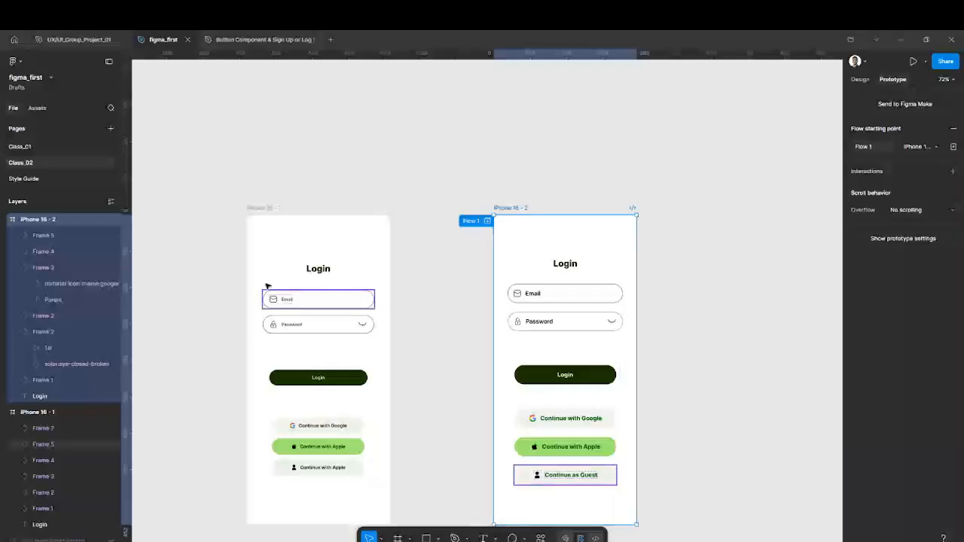
Delete the click interaction linking the Default variant's closed-eye icon to Variant2 in Frame 1 on the Style Guide page.
left_click(35, 180)
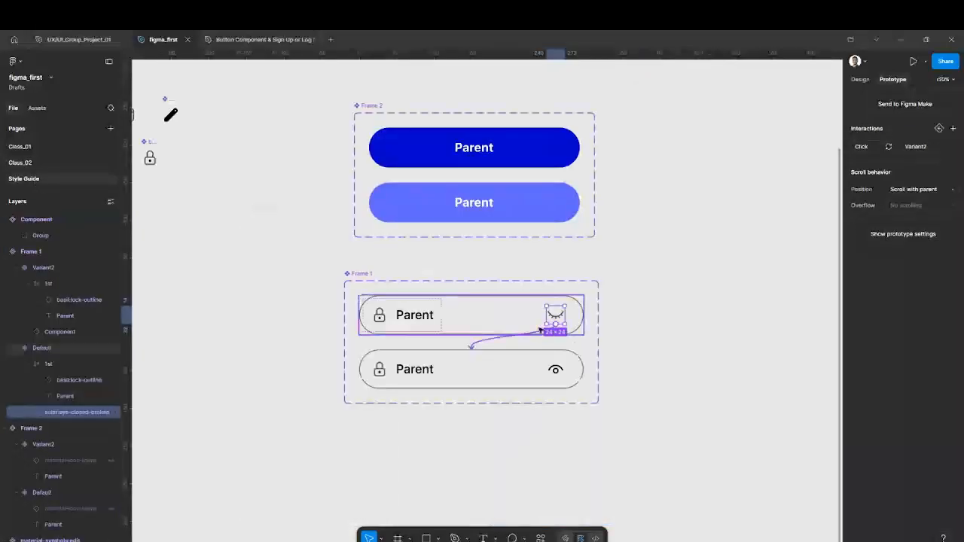
left_click(515, 339)
key("Delete")
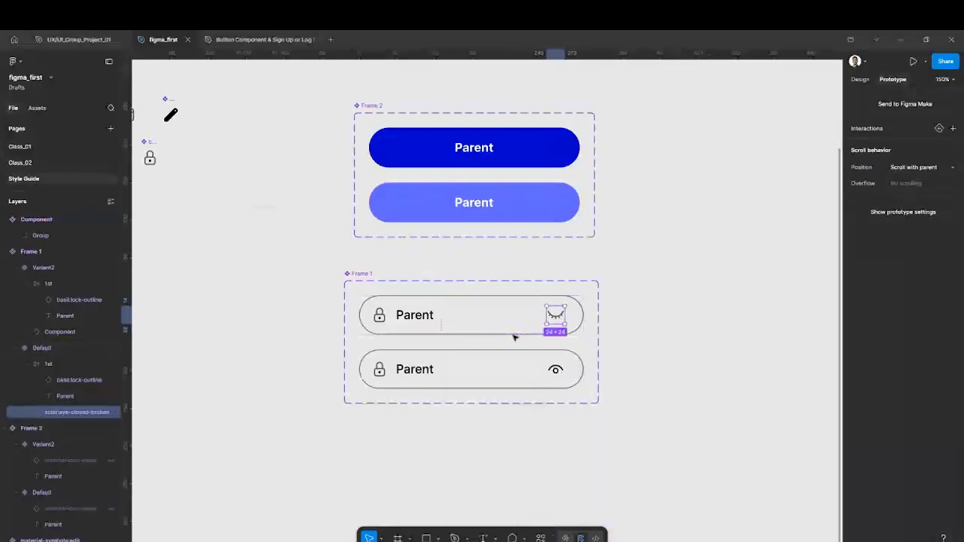
left_click(674, 302)
Look over the icon, button and input components on the Style Guide page and the two login screens on the Class_02 page.
scroll(674, 302, "down", 5, "ctrl")
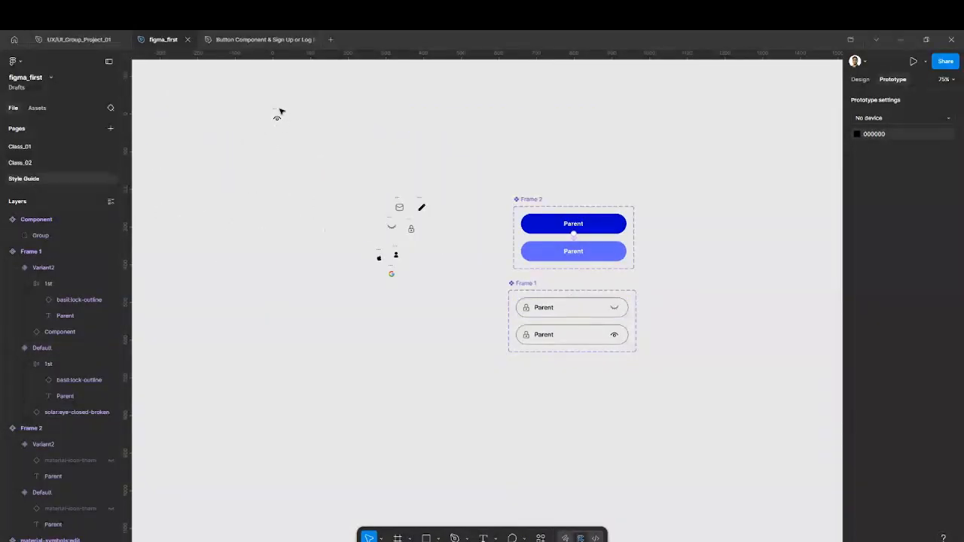
left_click(277, 114)
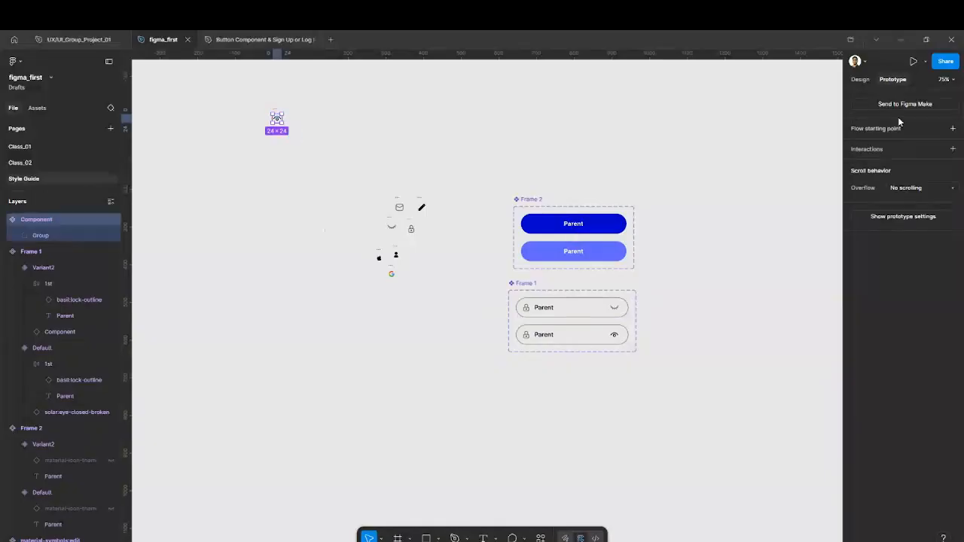
left_click(860, 79)
left_click(623, 178)
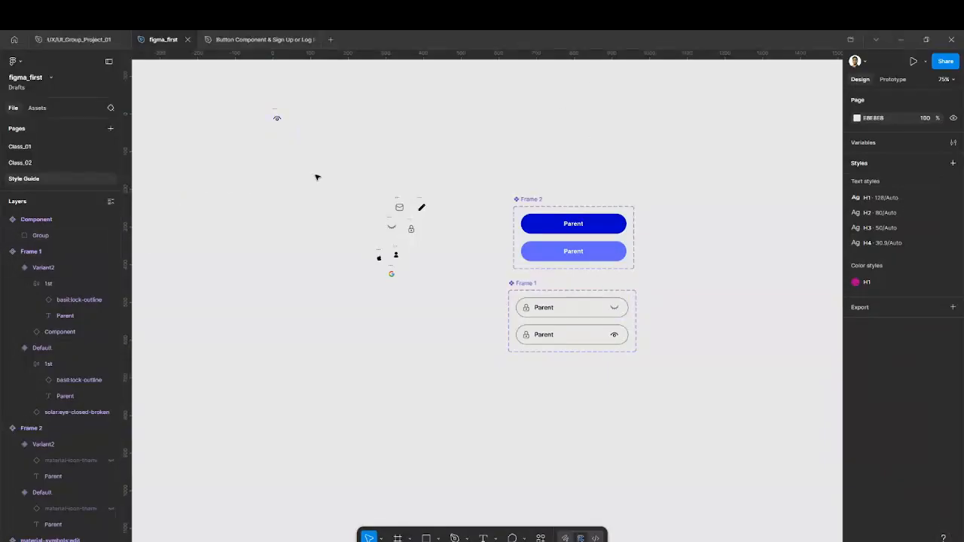
left_click(38, 163)
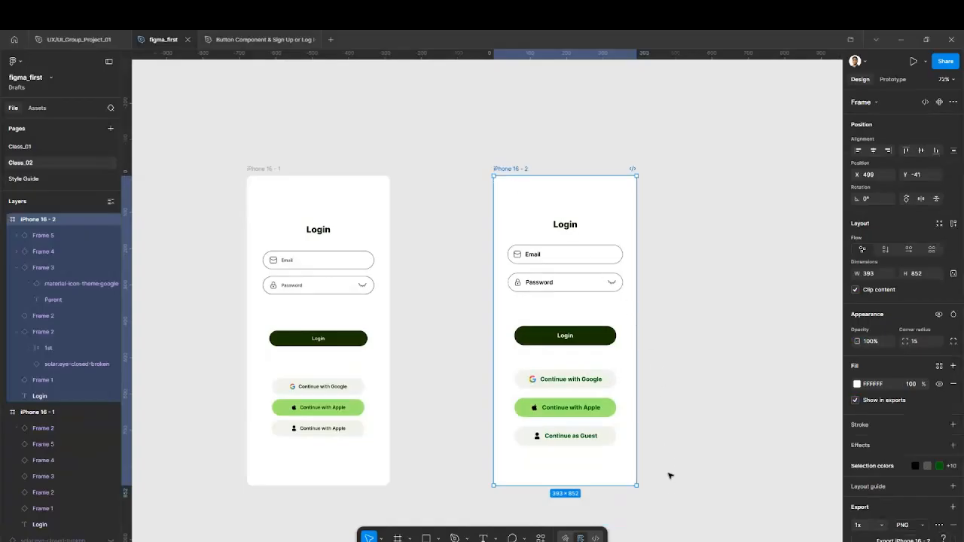
left_click_drag(465, 145, 671, 492)
left_click(693, 451)
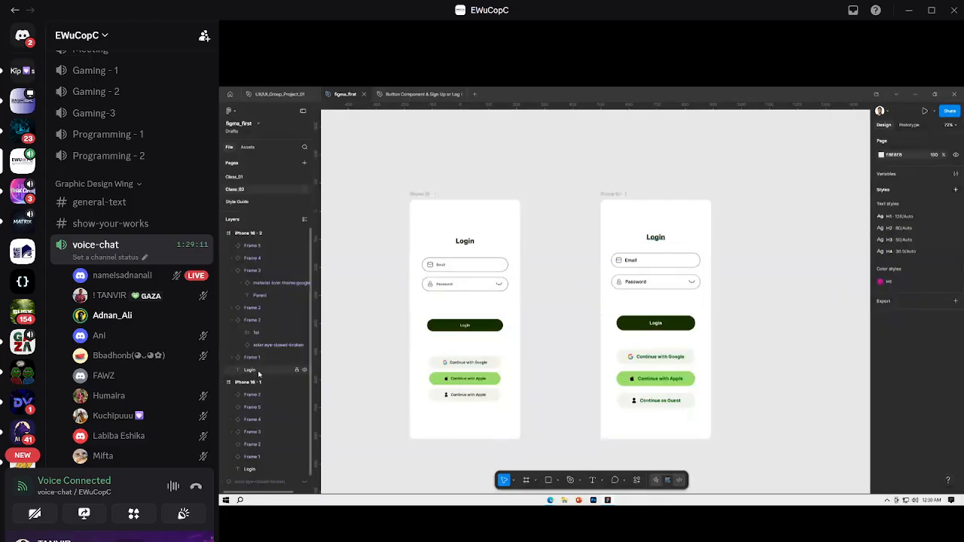
scroll(257, 378, "down", 1)
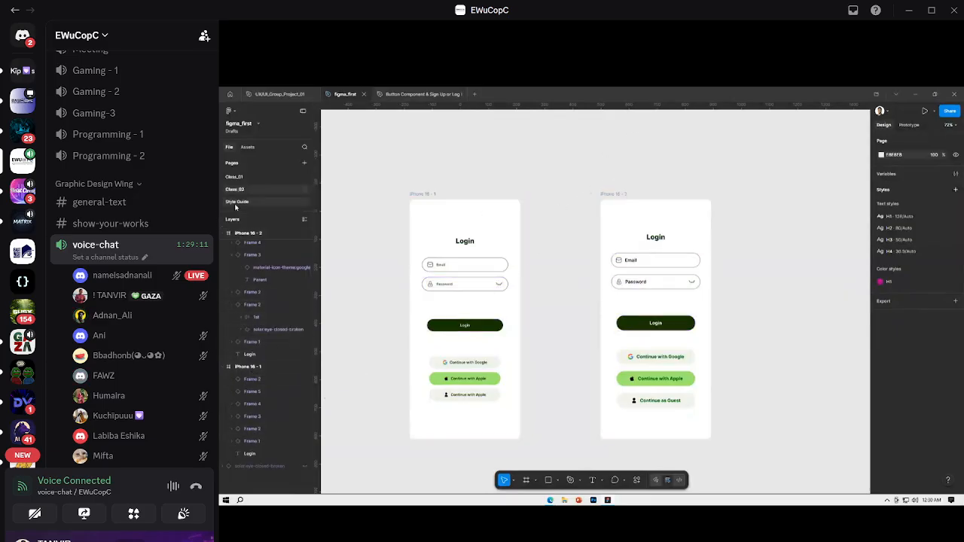
left_click(239, 202)
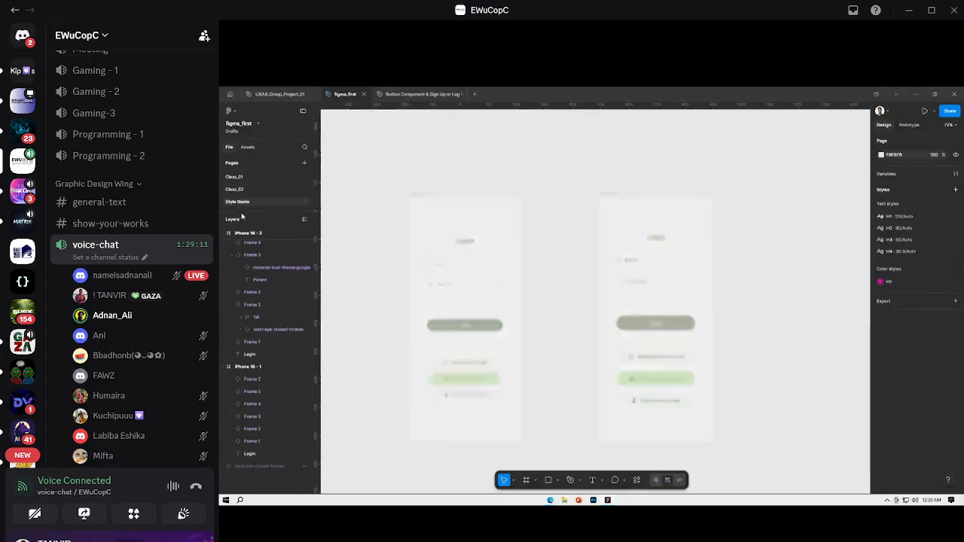
scroll(233, 401, "down", 3)
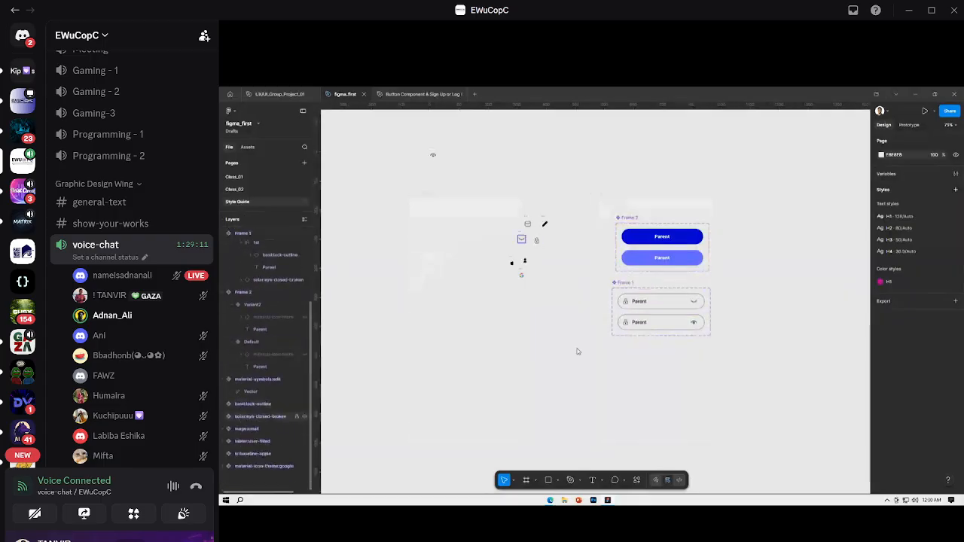
left_click(666, 242)
left_click(755, 317)
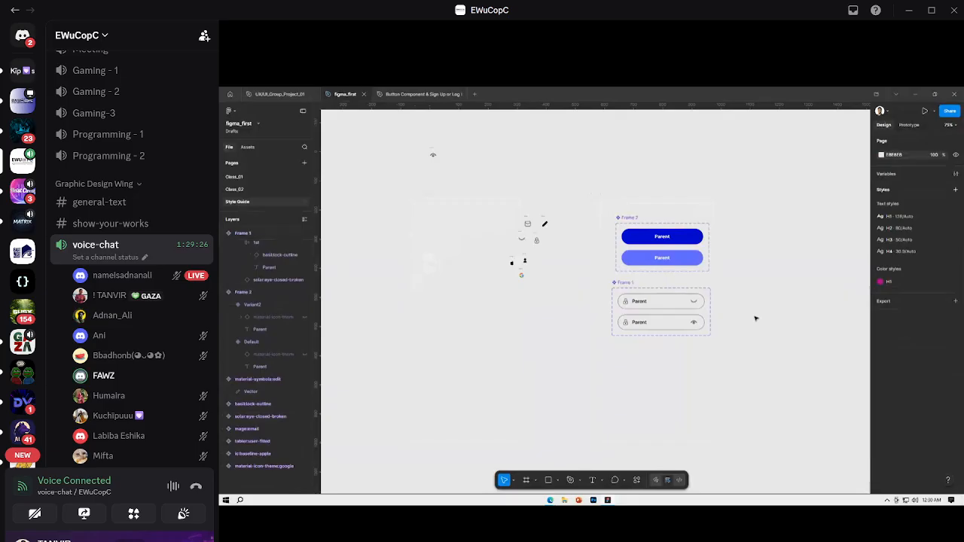
Remove the flow starting point from the iPhone 16 - 2 frame on the Class_02 page and add it again.
left_click(245, 193)
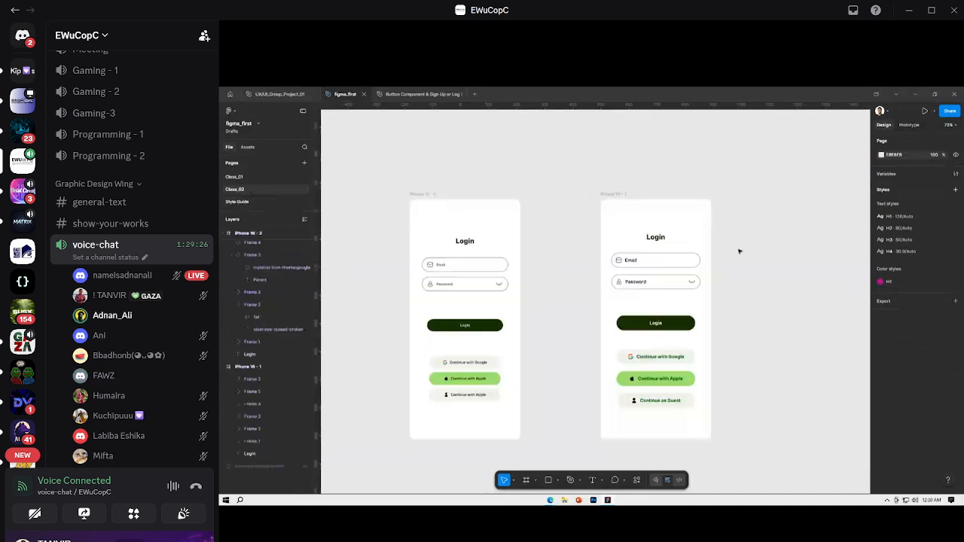
left_click(616, 198)
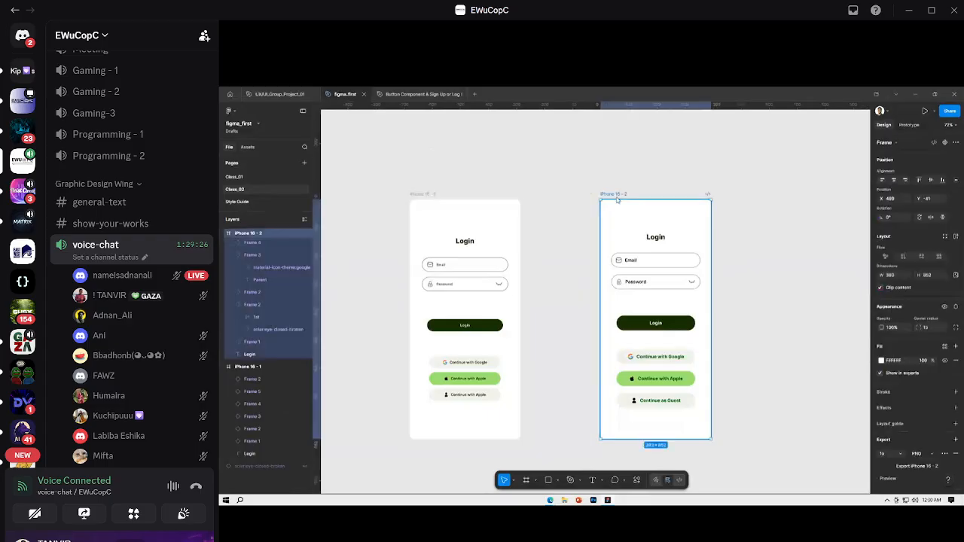
left_click(907, 125)
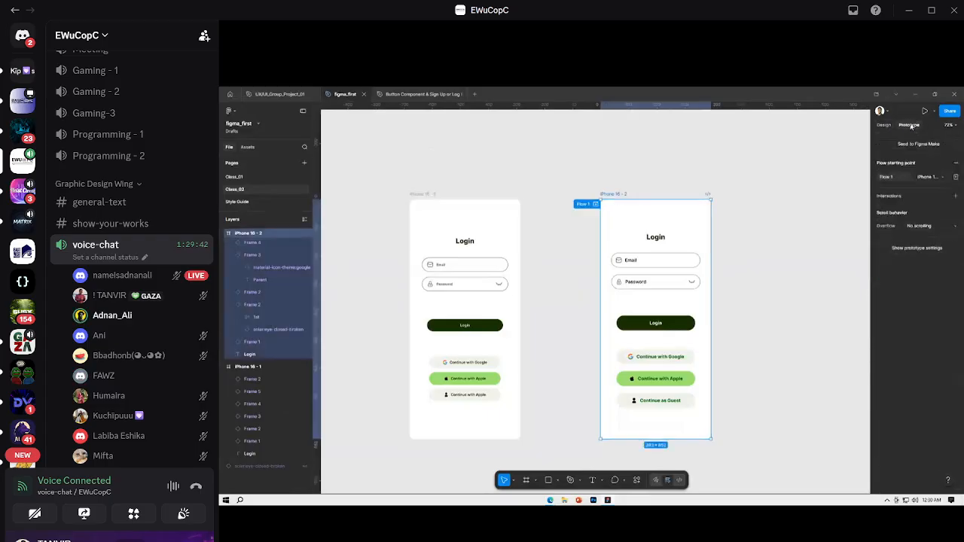
left_click(956, 178)
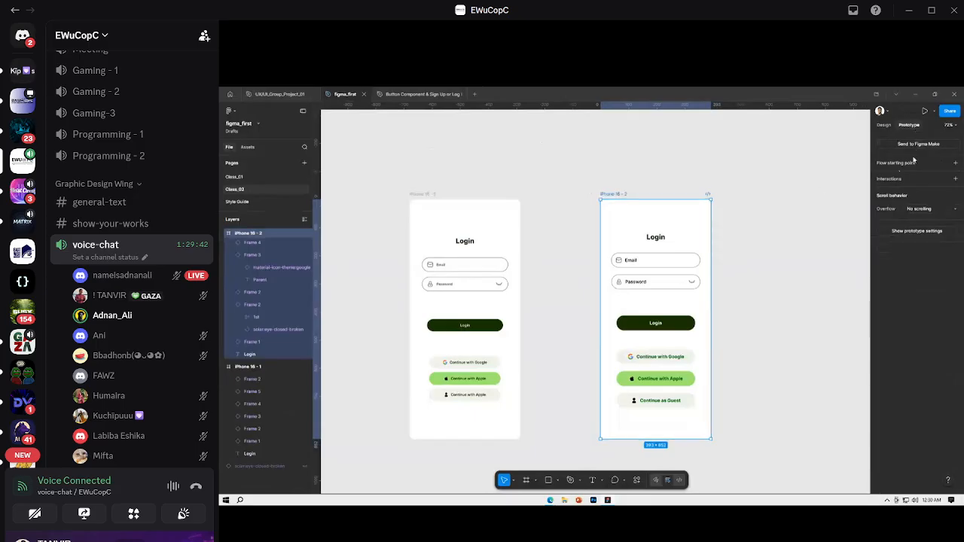
left_click(955, 163)
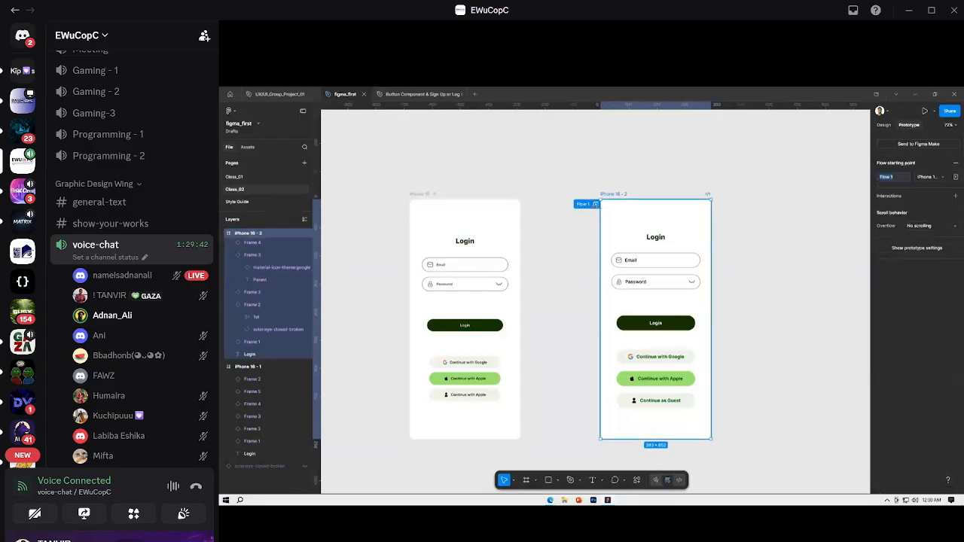
Preview the login screen inline and in full presentation view, test the Login button's hover state, and close both previews.
left_click(595, 204)
left_click_drag(780, 143, 758, 143)
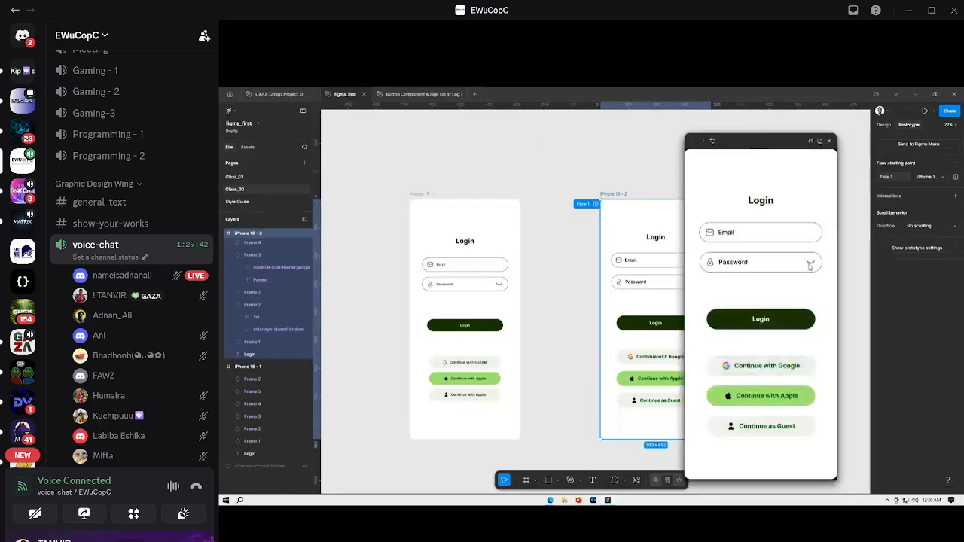
left_click(829, 141)
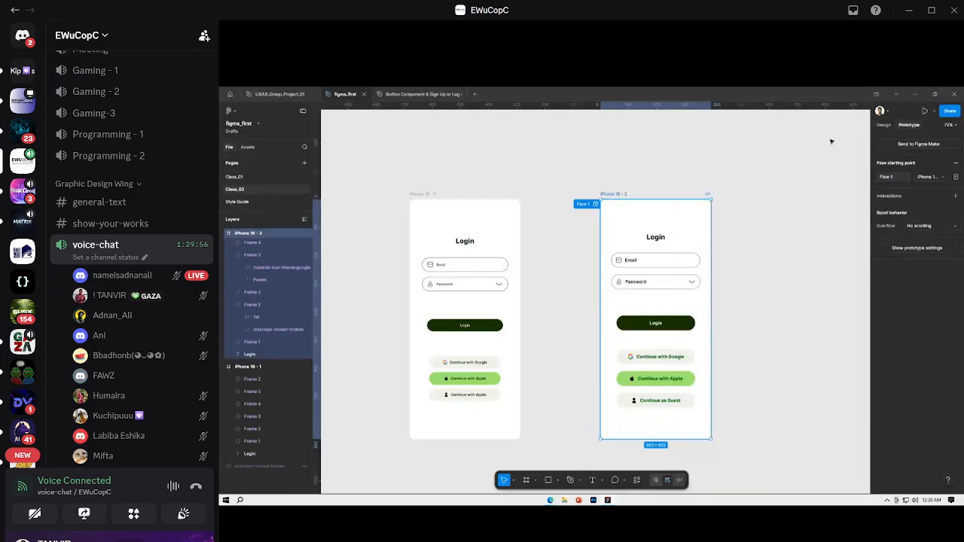
left_click(925, 112)
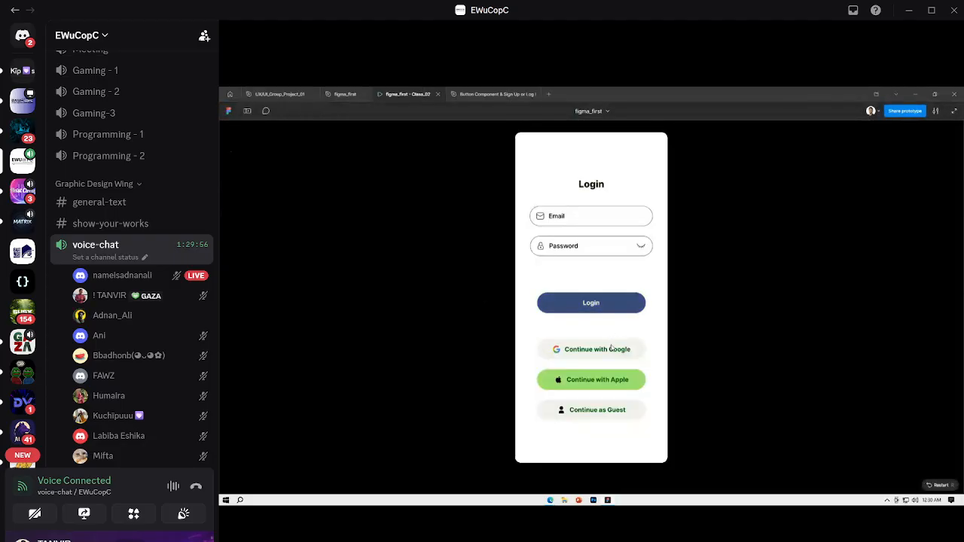
left_click(350, 95)
left_click(438, 94)
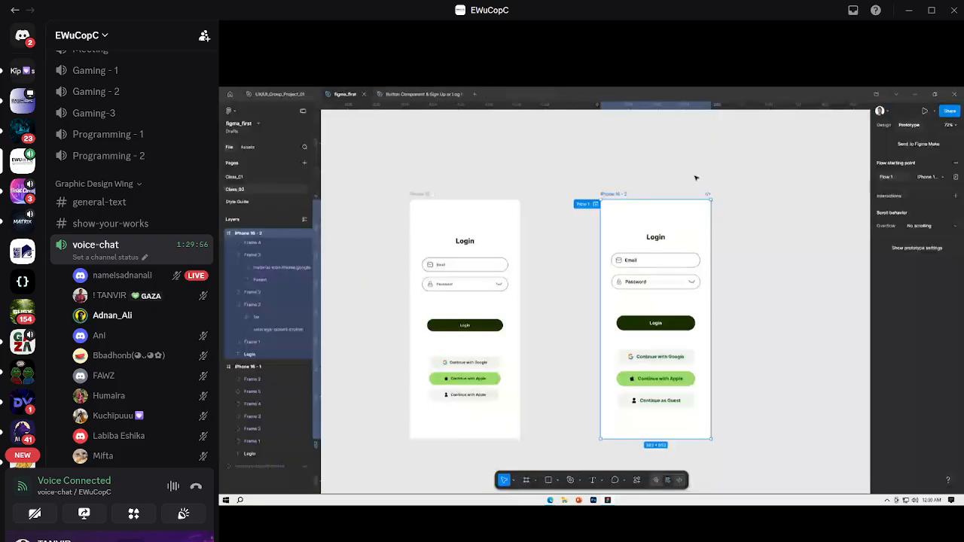
Open the Flow 1 preview beside the iPhone 16 - 2 frame and replace the Password field's label text with "Pass".
left_click(596, 204)
left_click_drag(730, 140, 438, 151)
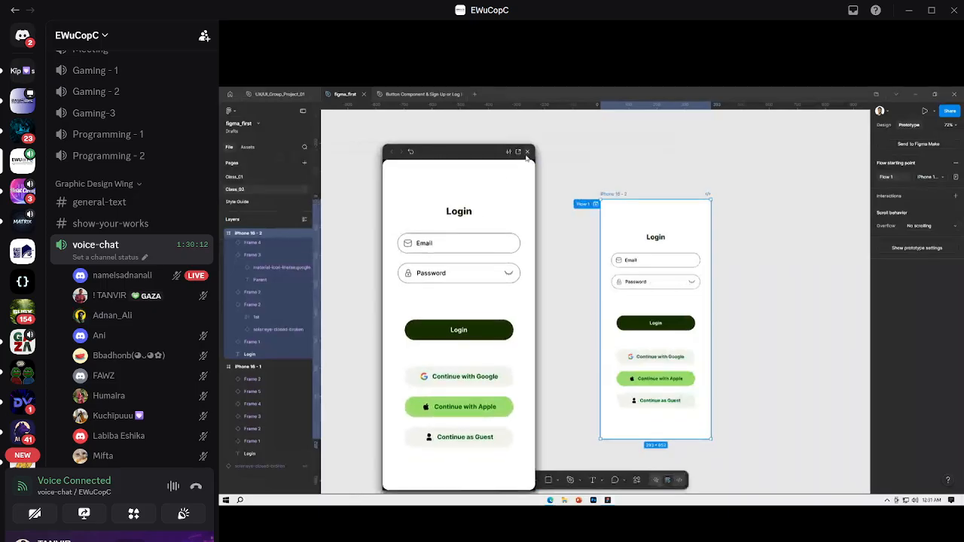
double_click(644, 285)
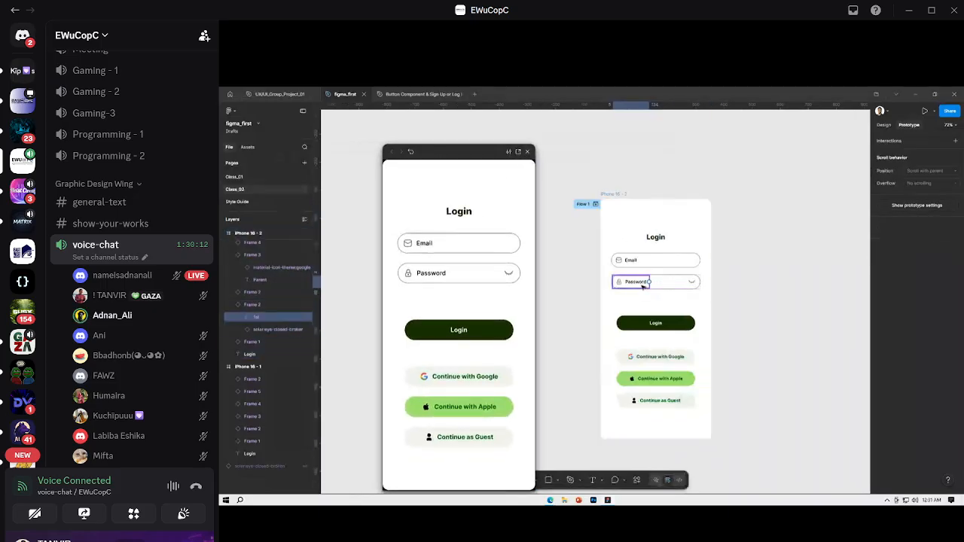
double_click(640, 283)
left_click(884, 126)
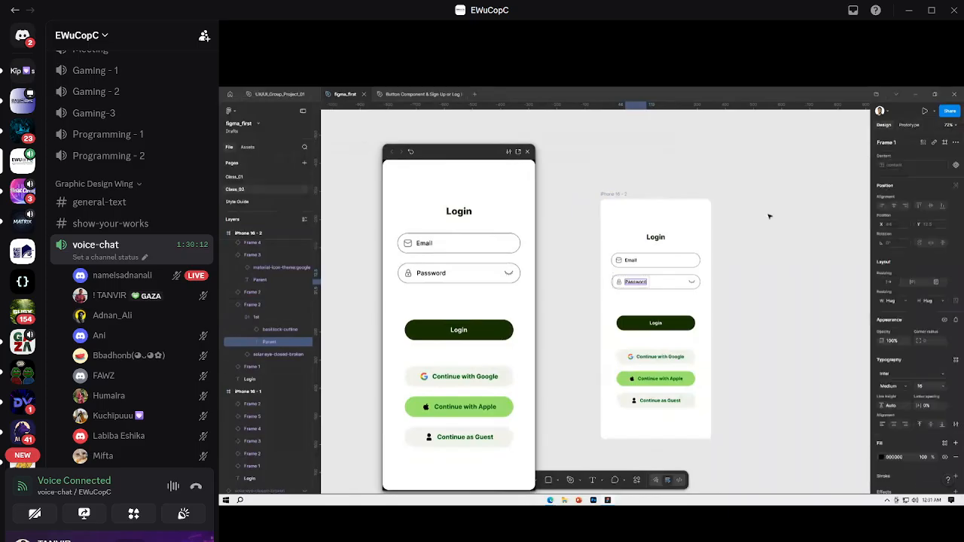
type("Pass")
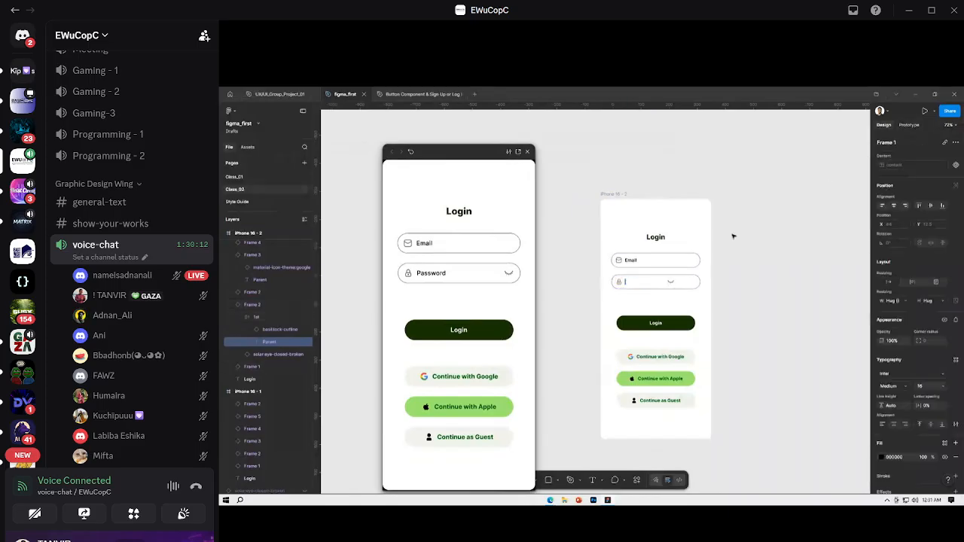